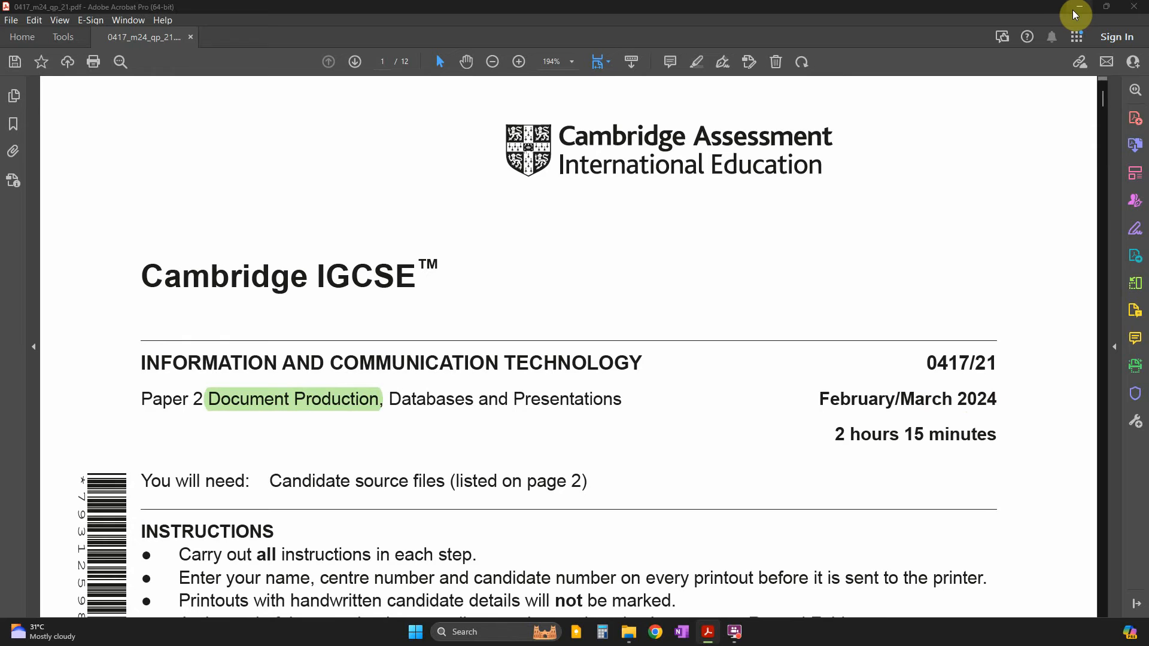
Minimise the Acrobat exam paper to reveal the 2024 Feb-Mar past-paper folder.
{"action": "left_click", "coordinate": [1075, 14]}
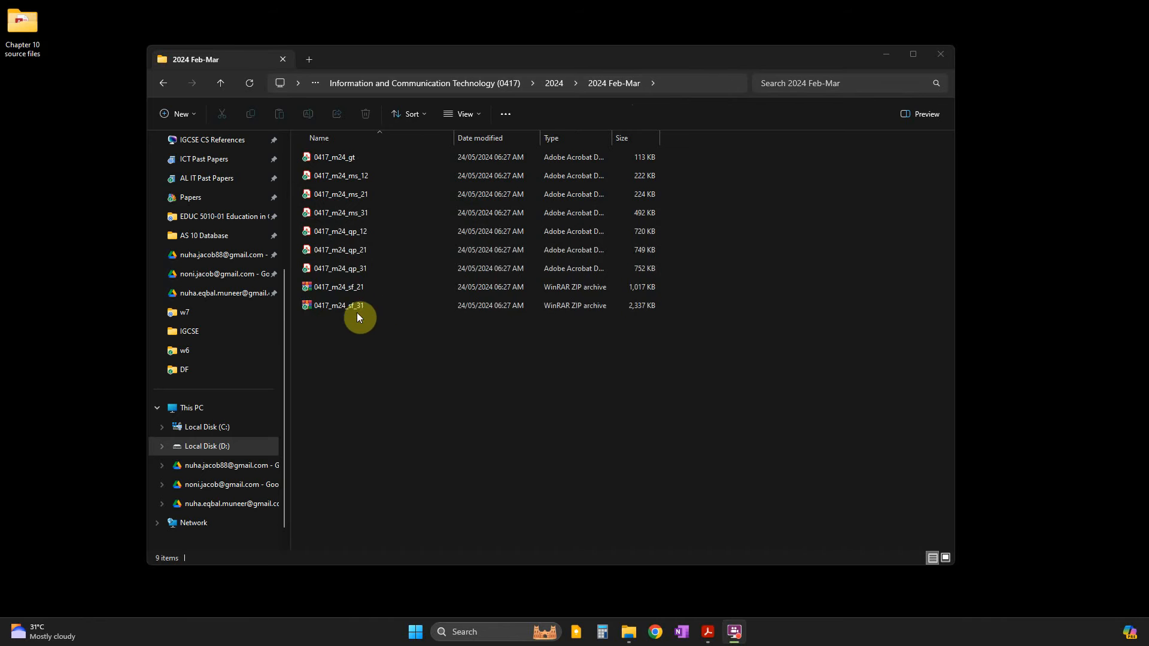
{"action": "left_click", "coordinate": [345, 257]}
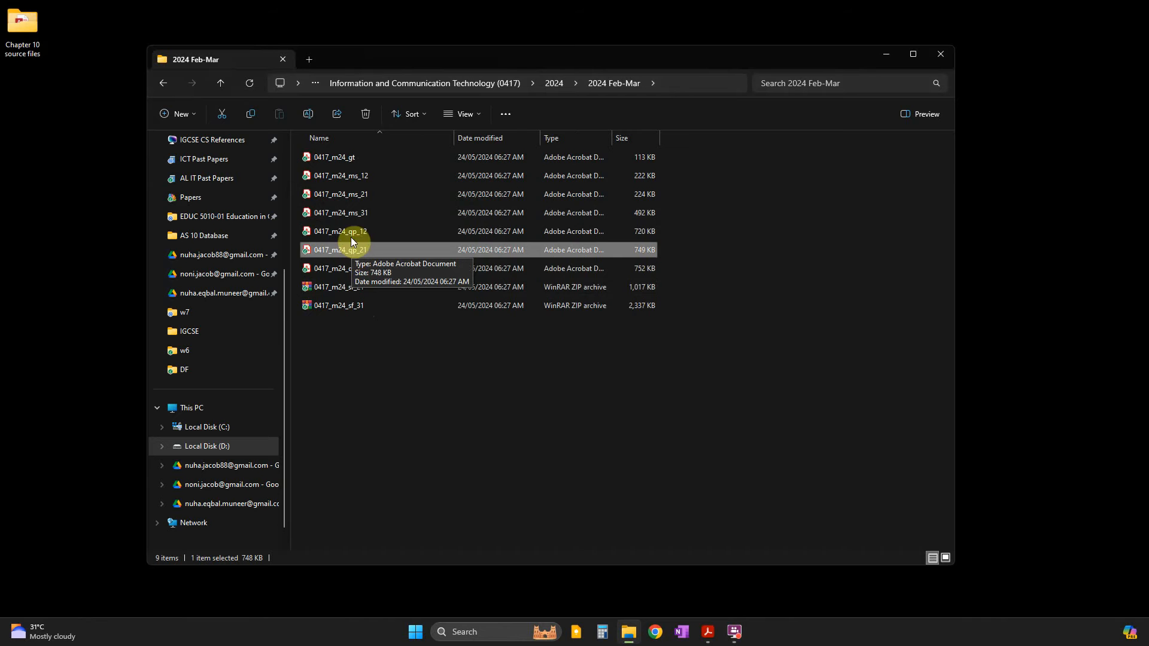
{"action": "left_click", "coordinate": [354, 214]}
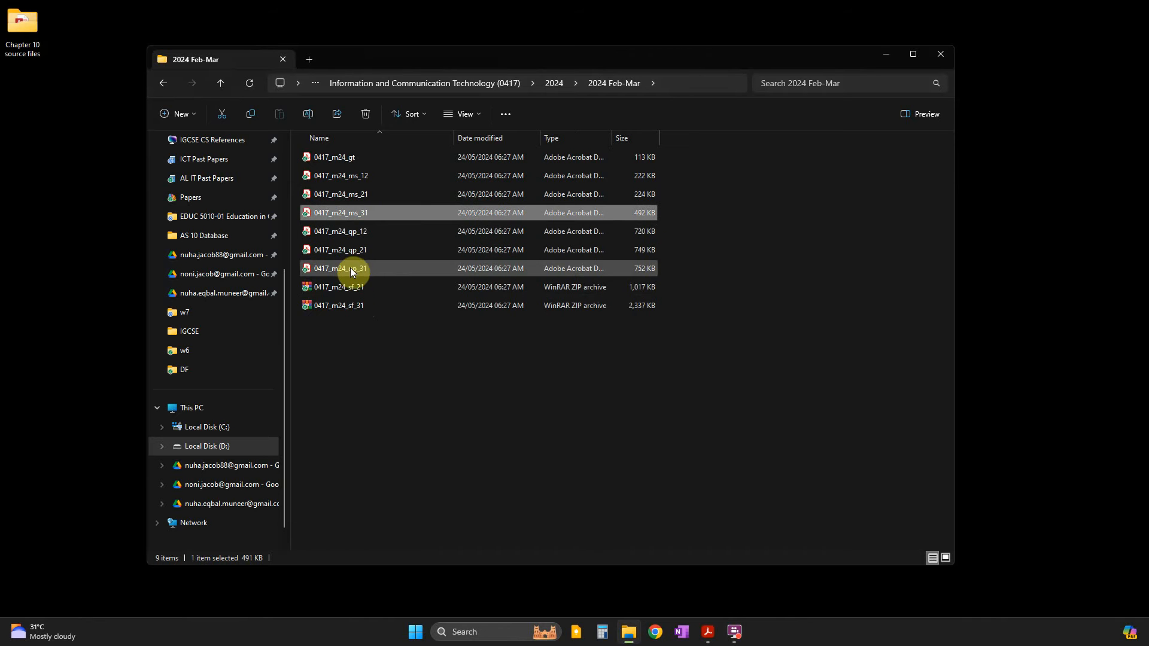
{"action": "left_click", "coordinate": [359, 289]}
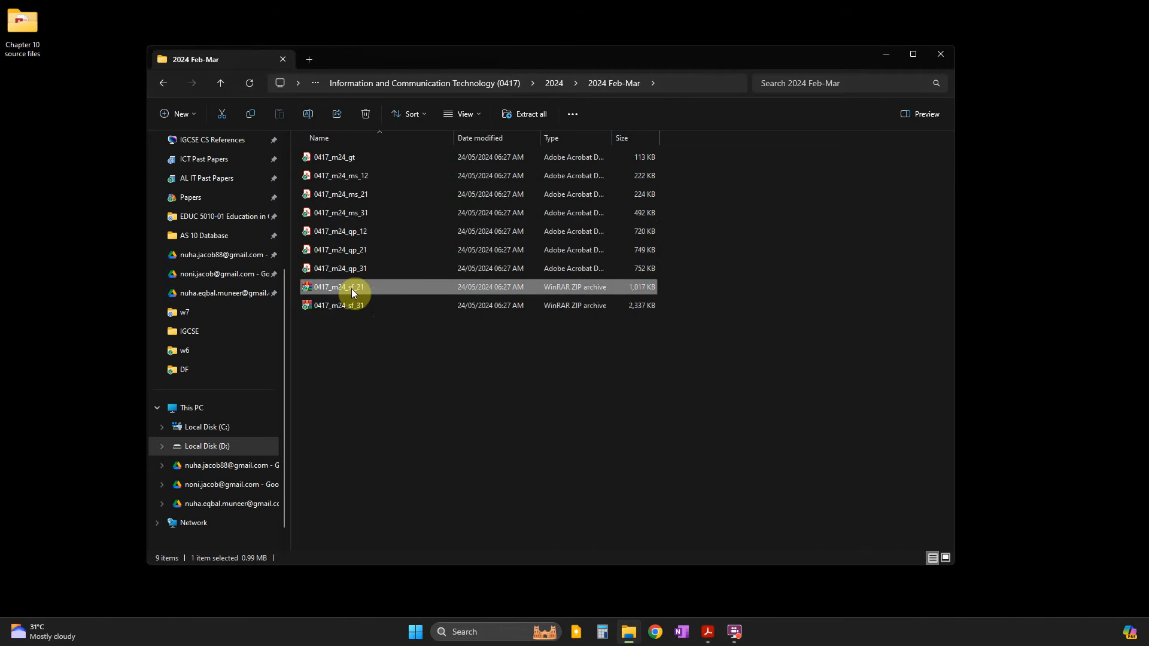
{"action": "left_click", "coordinate": [362, 233]}
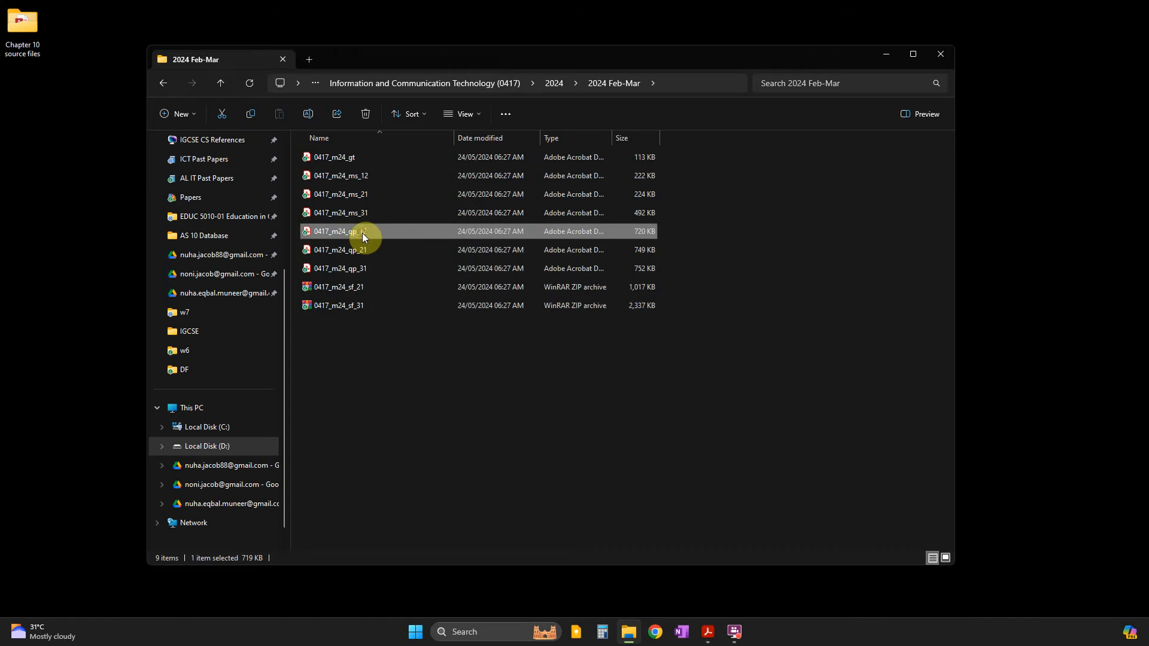
{"action": "left_click", "coordinate": [360, 269]}
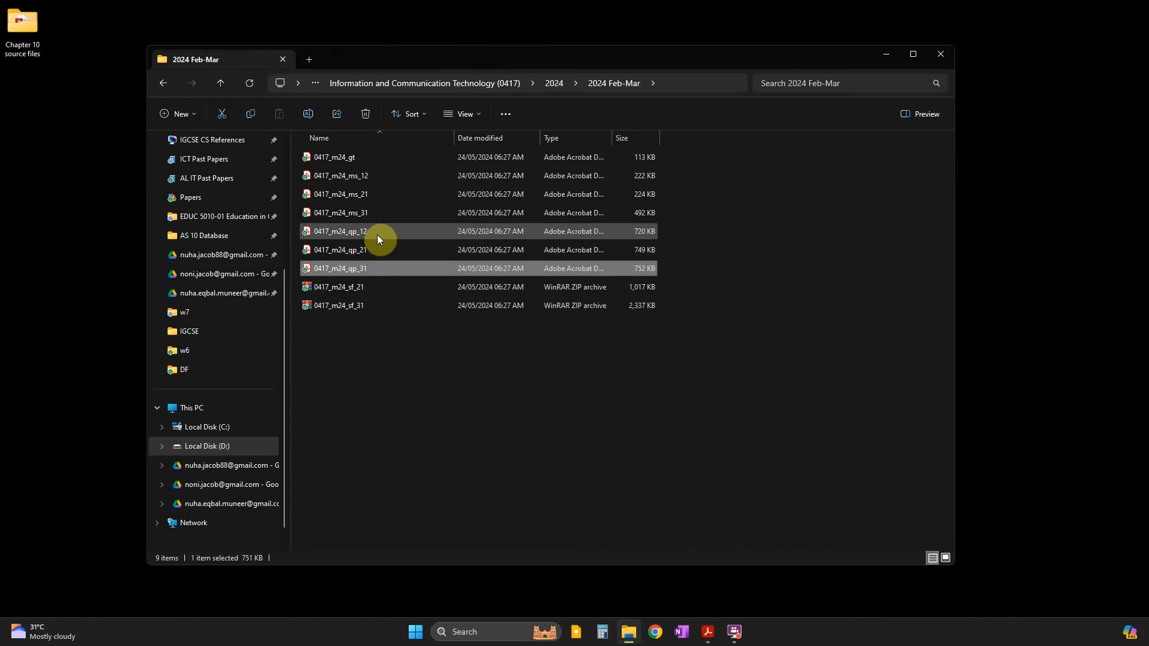
{"action": "left_click", "coordinate": [369, 232]}
{"action": "left_click", "coordinate": [361, 252]}
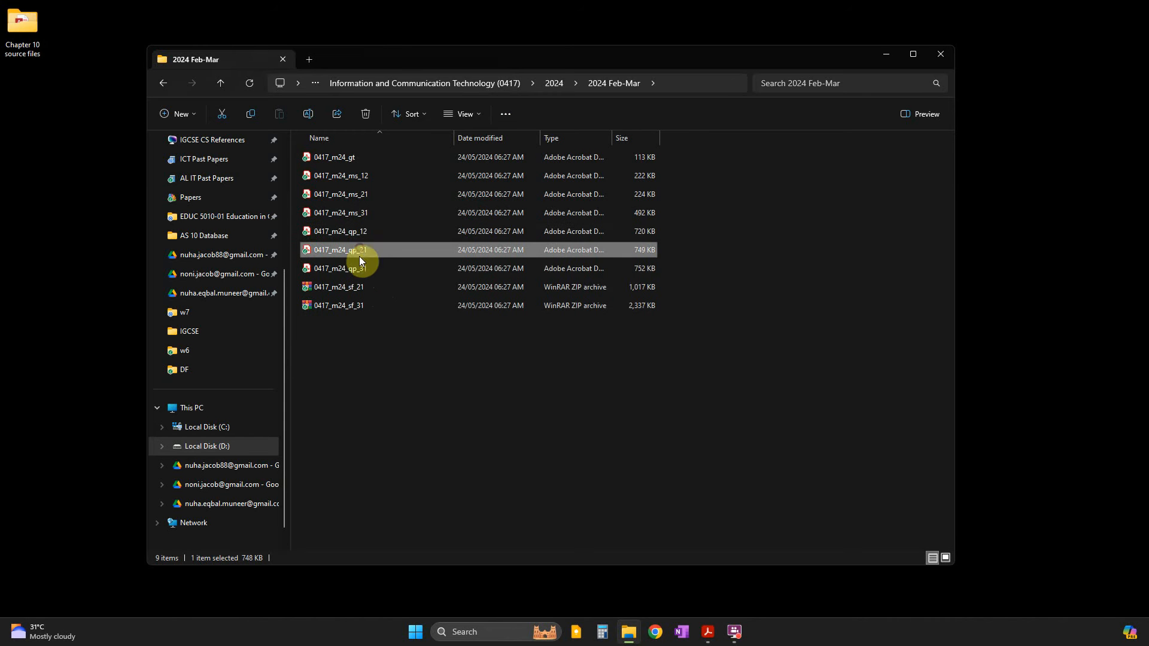
{"action": "left_click", "coordinate": [359, 268]}
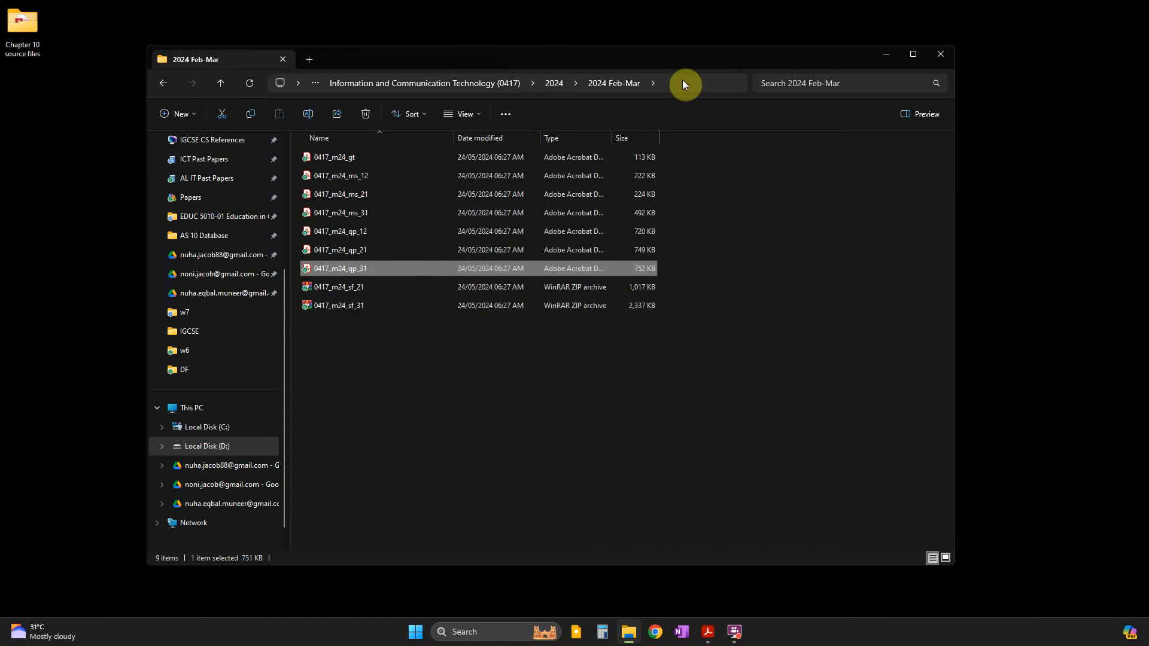
{"action": "left_click", "coordinate": [366, 245]}
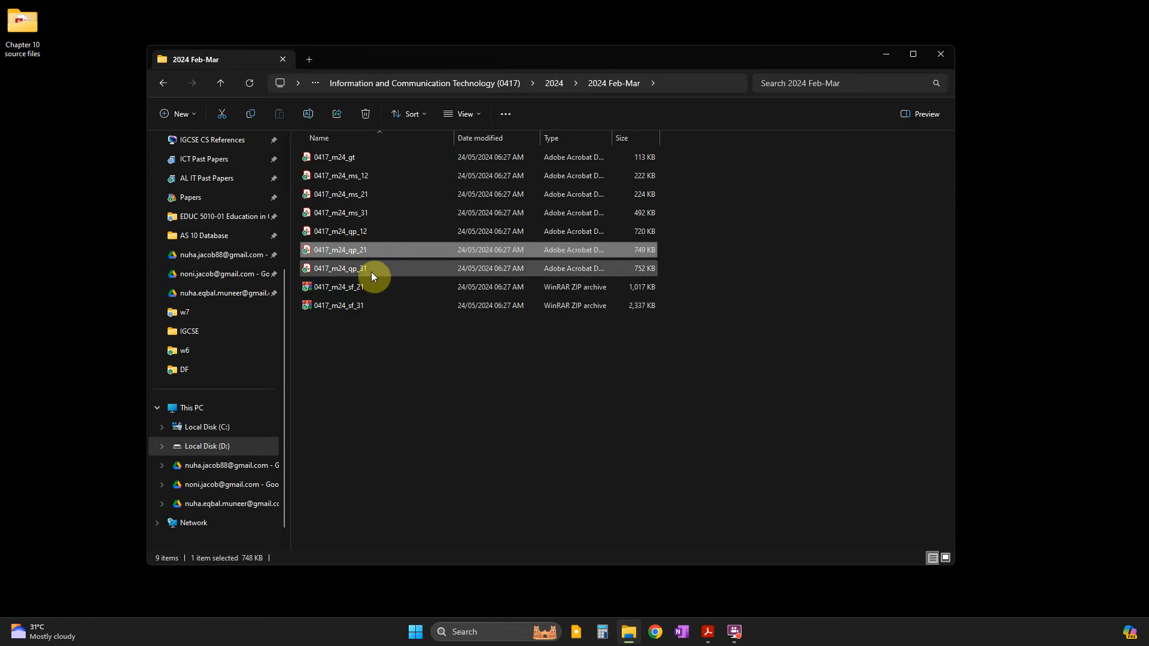
{"action": "left_click", "coordinate": [368, 271]}
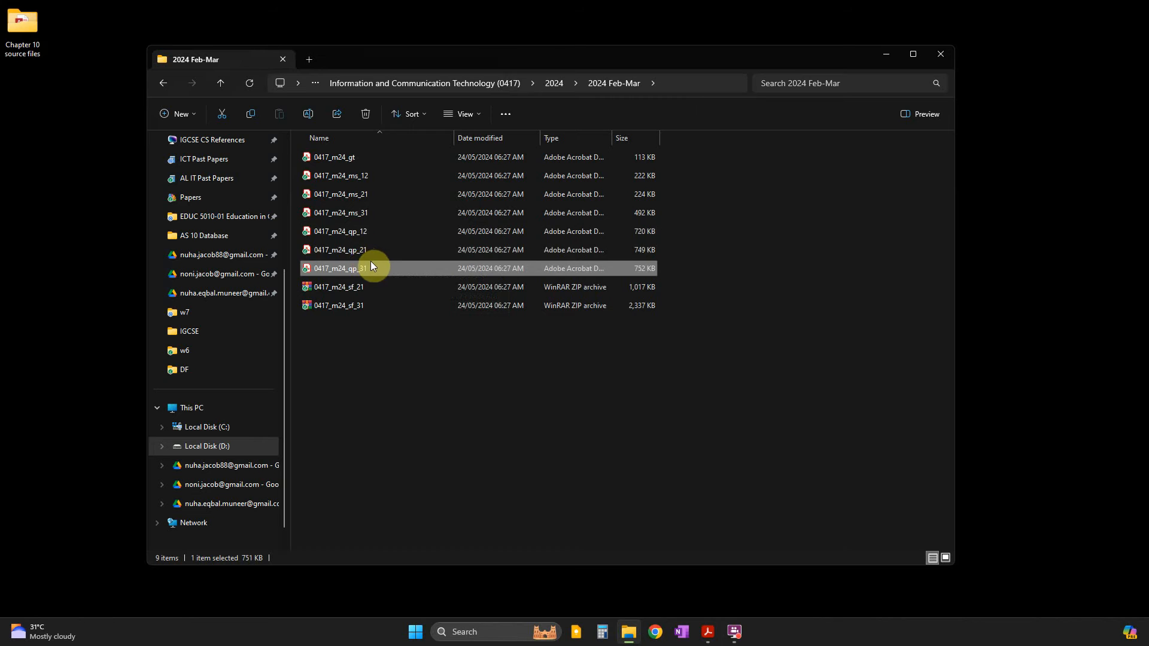
{"action": "left_click", "coordinate": [377, 252]}
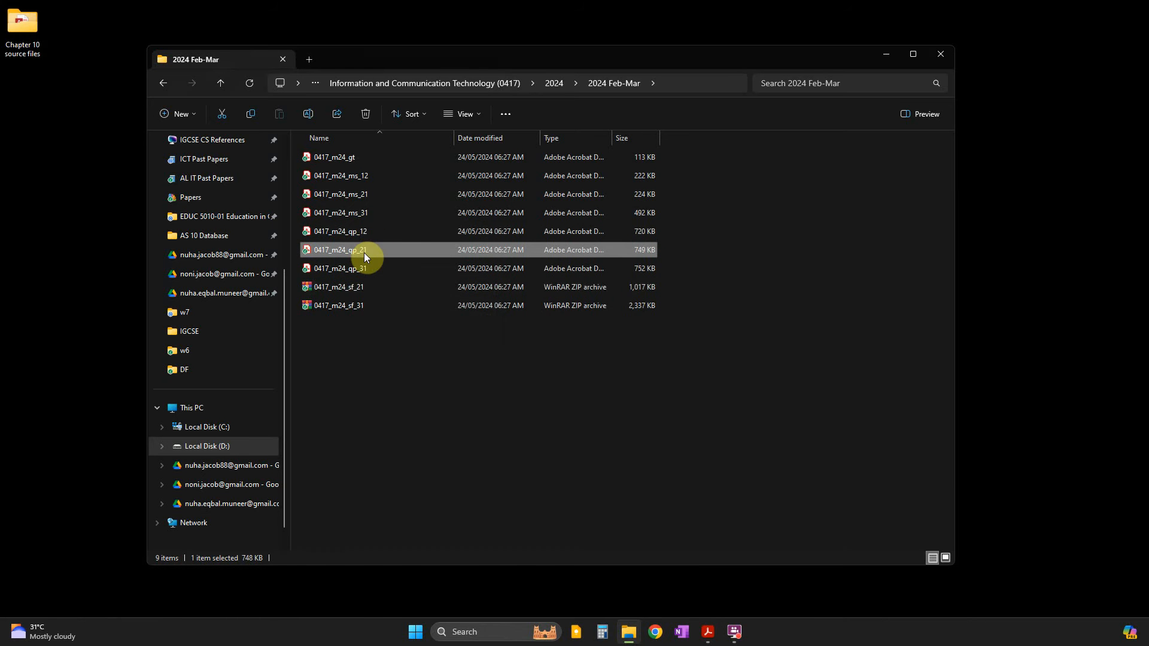
{"action": "double_click", "coordinate": [367, 252]}
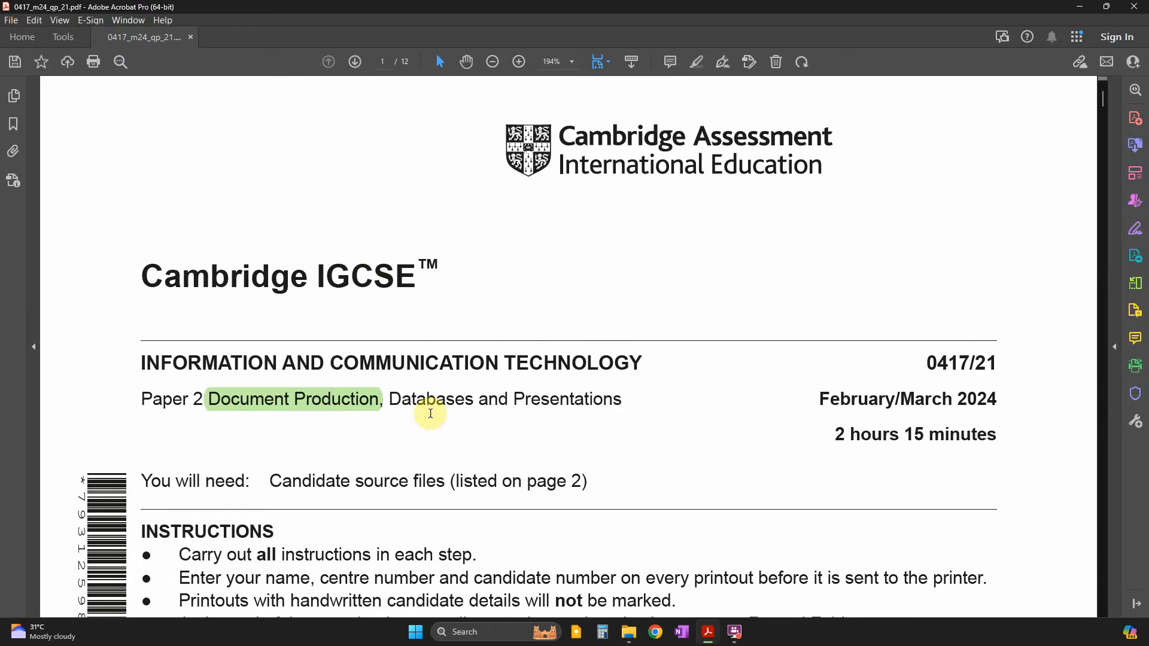
{"action": "left_click", "coordinate": [1070, 5]}
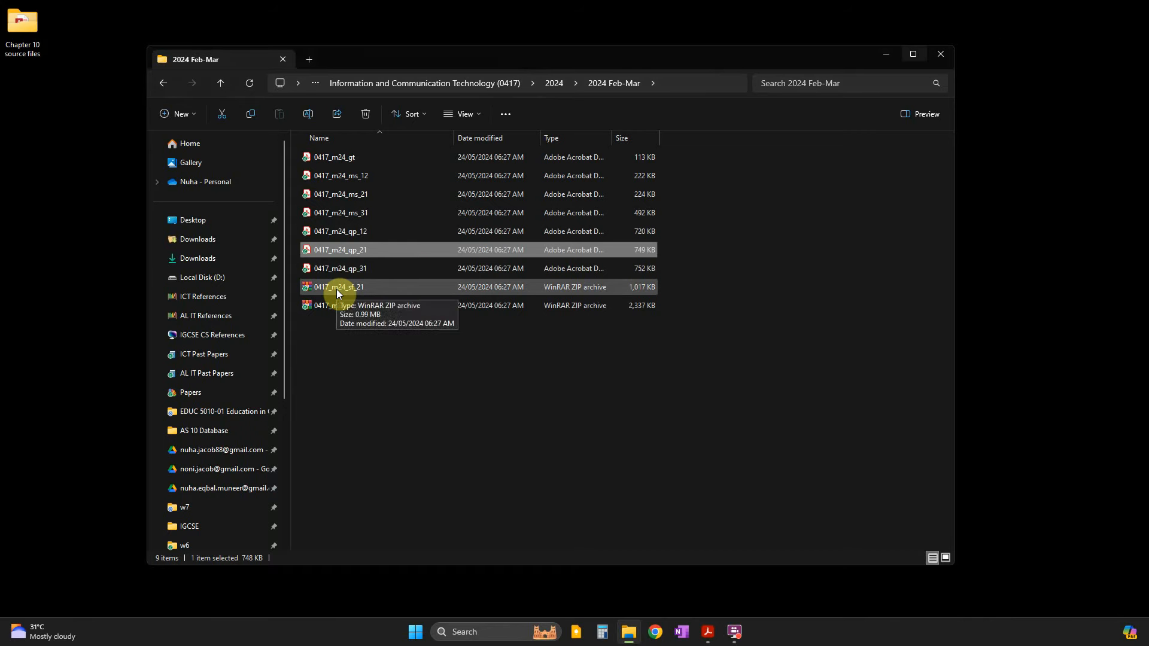
{"action": "left_click", "coordinate": [336, 289]}
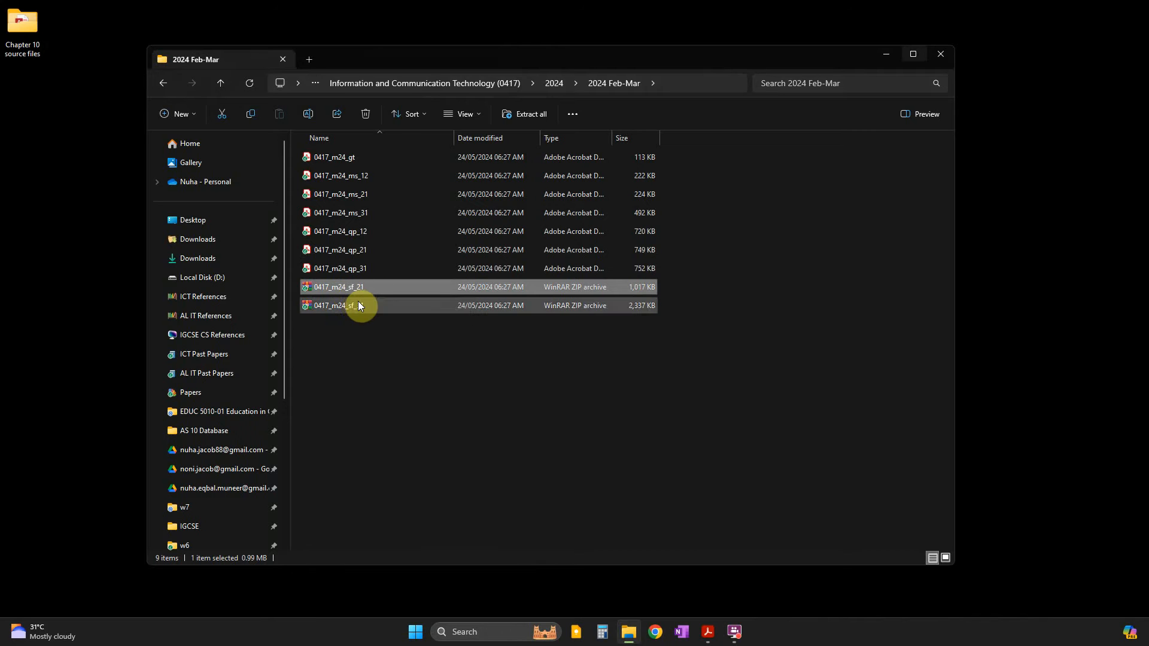
Extract the 0417_m24_sf_21 archive into its own 0417_m24_sf_21 folder.
{"action": "right_click", "coordinate": [382, 285]}
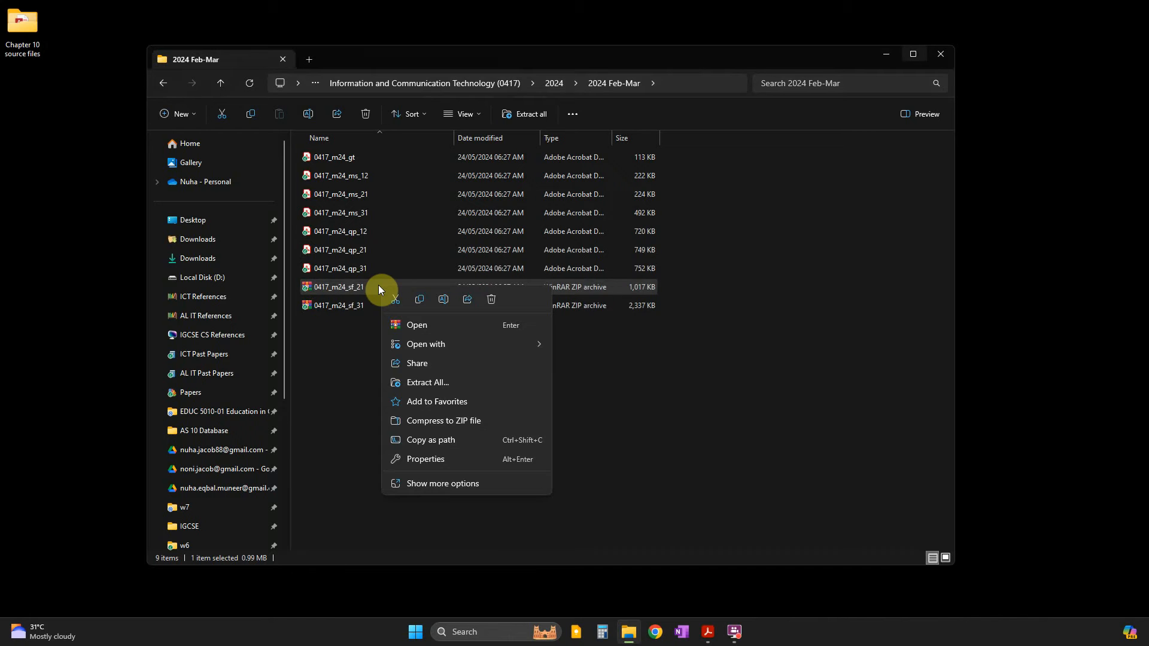
{"action": "left_click", "coordinate": [324, 291]}
{"action": "right_click", "coordinate": [325, 292]}
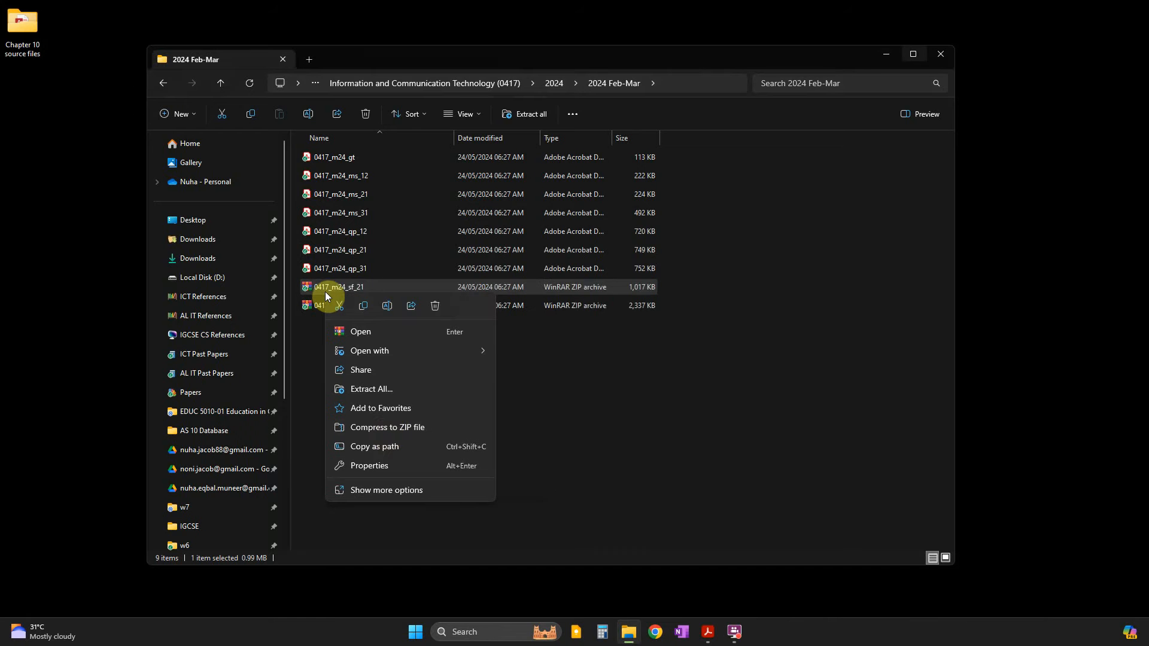
{"action": "left_click", "coordinate": [394, 492]}
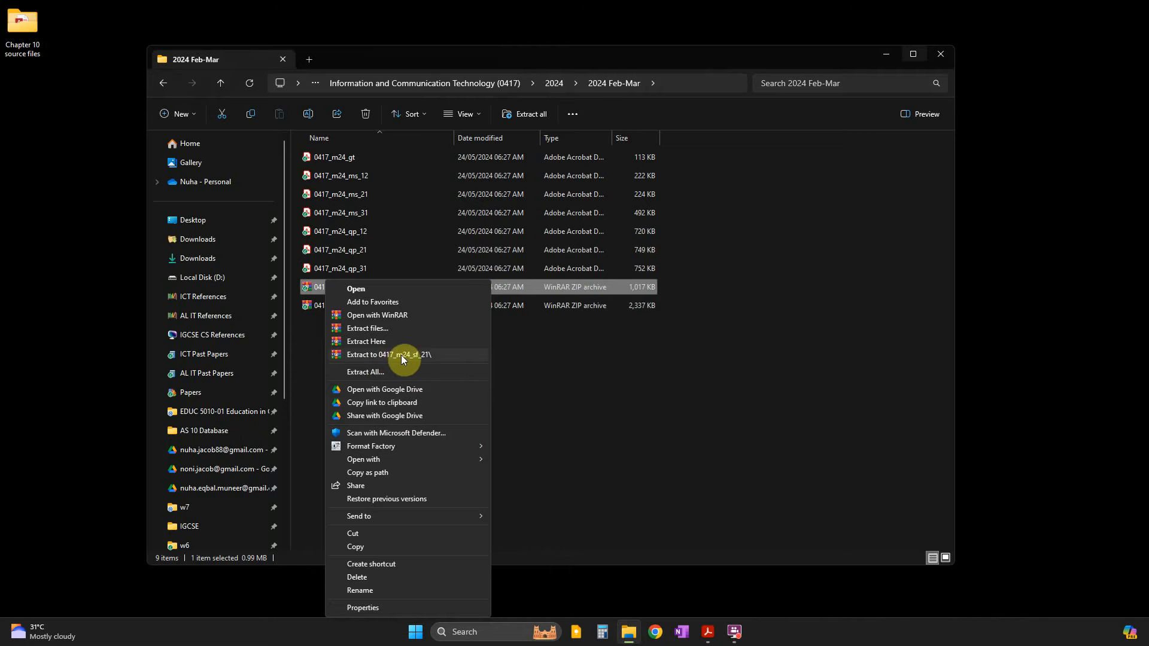
{"action": "left_click", "coordinate": [403, 354]}
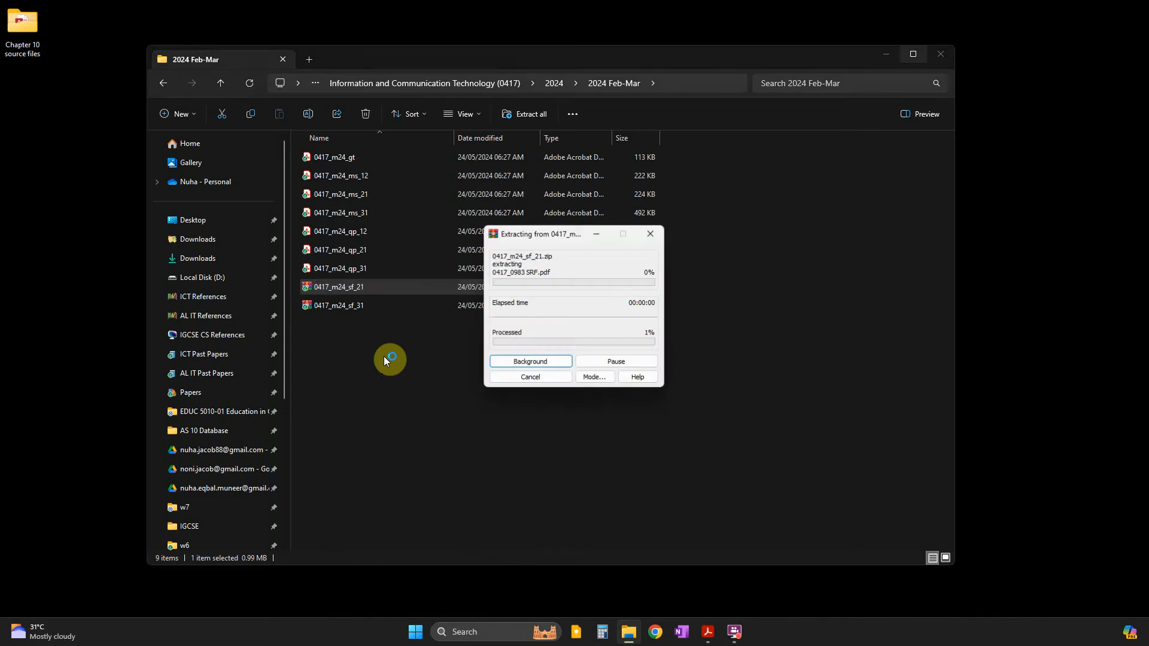
Group the file list by type and open the extracted 0417_m24_sf_21 folder.
{"action": "left_click", "coordinate": [355, 385]}
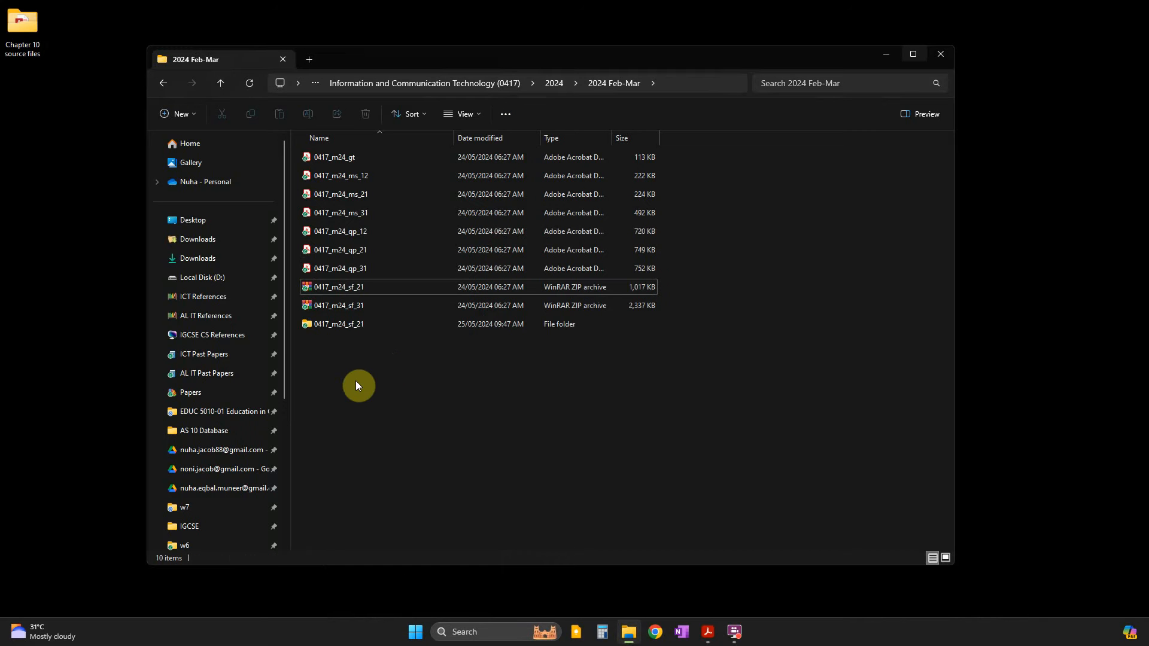
{"action": "right_click", "coordinate": [379, 446]}
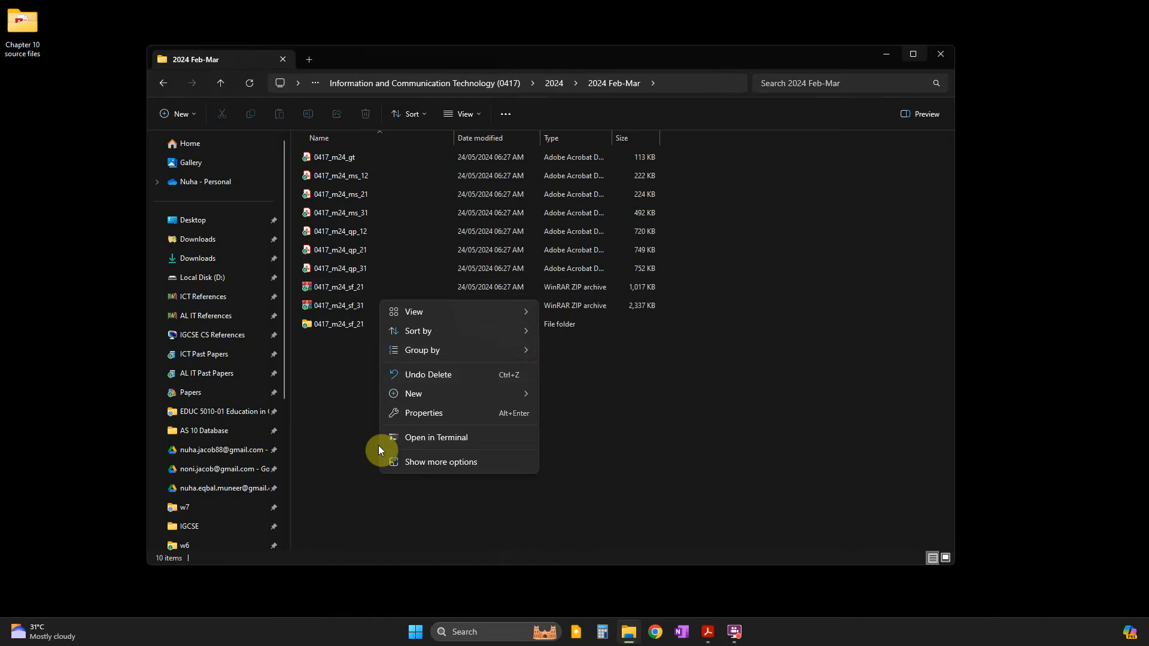
{"action": "mouse_move", "coordinate": [485, 349]}
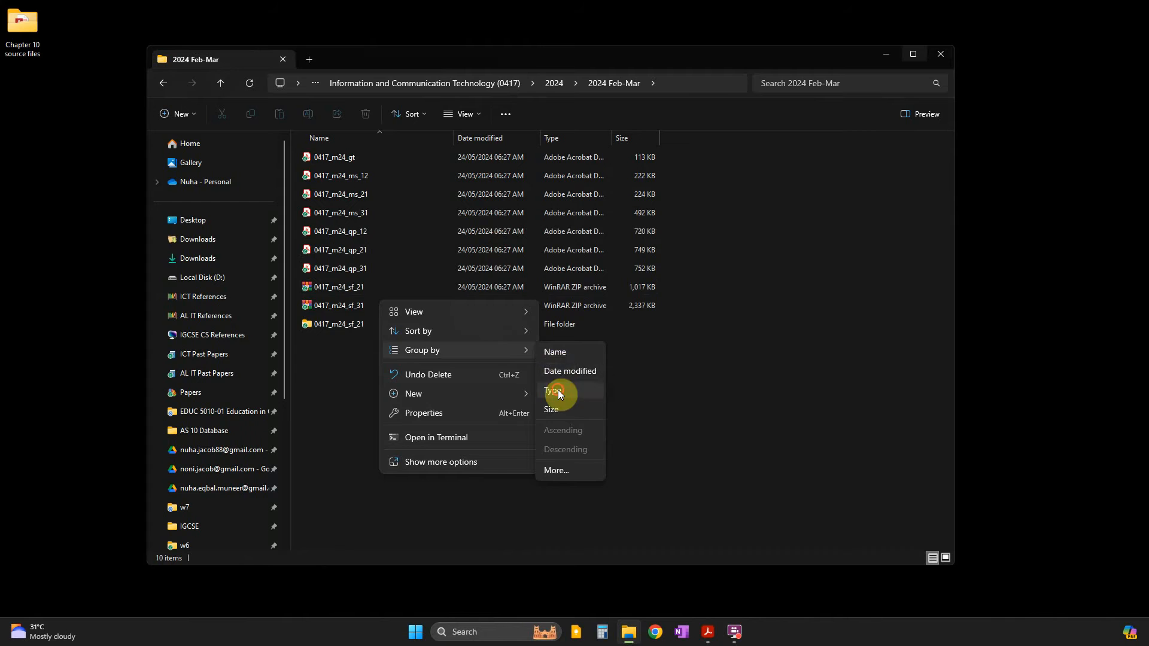
{"action": "left_click", "coordinate": [558, 389]}
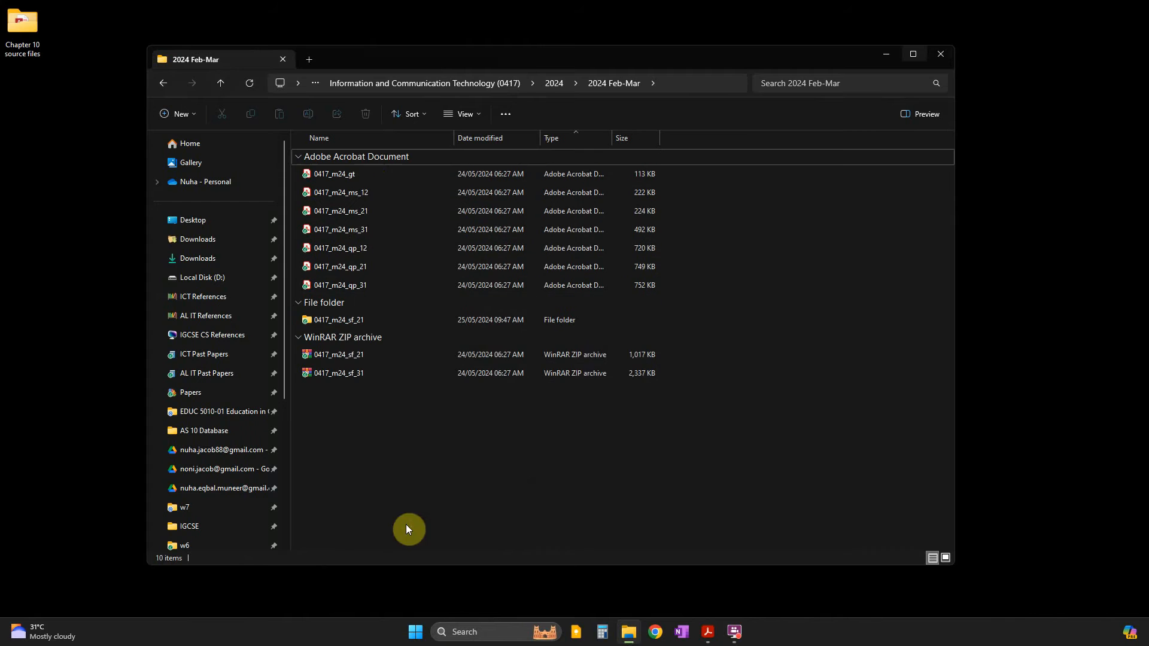
{"action": "double_click", "coordinate": [323, 320]}
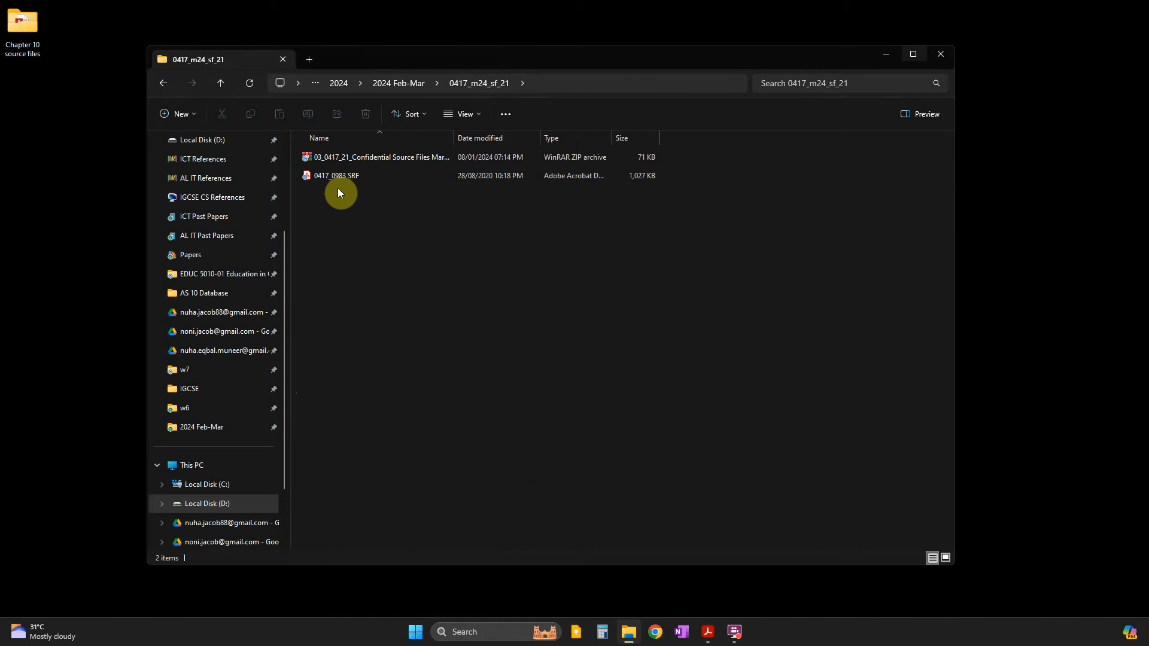
Extract the inner source files archive and open the 03_0417_21_Confidential Source Files March 2024 folder.
{"action": "left_click", "coordinate": [357, 156]}
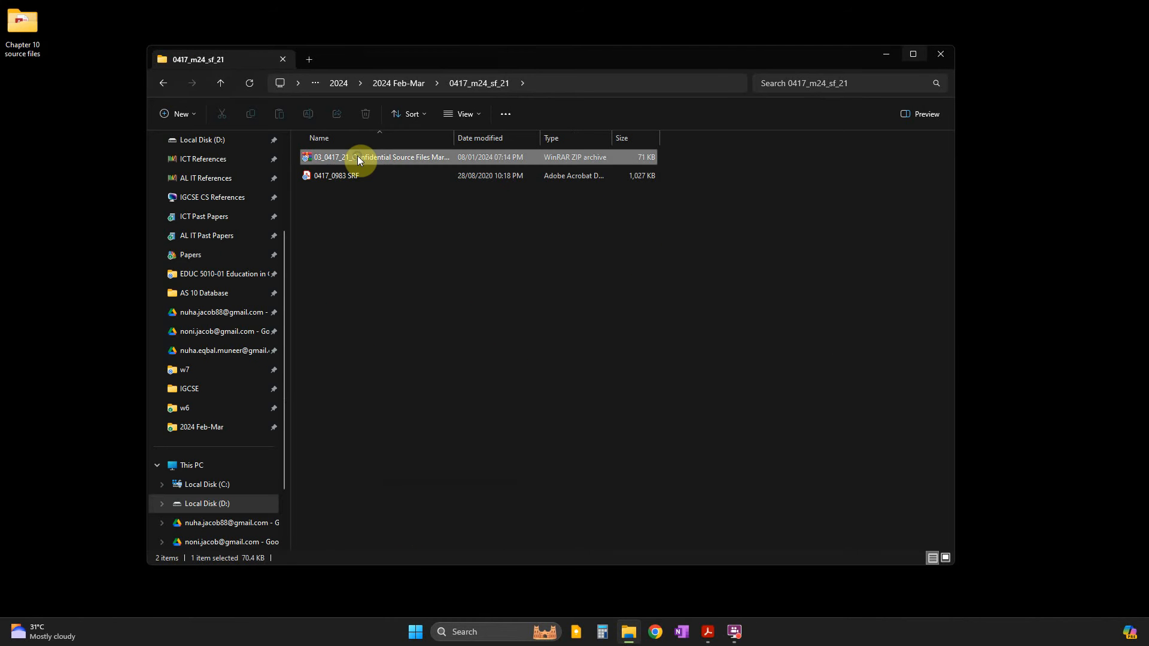
{"action": "right_click", "coordinate": [324, 160]}
{"action": "left_click", "coordinate": [372, 356]}
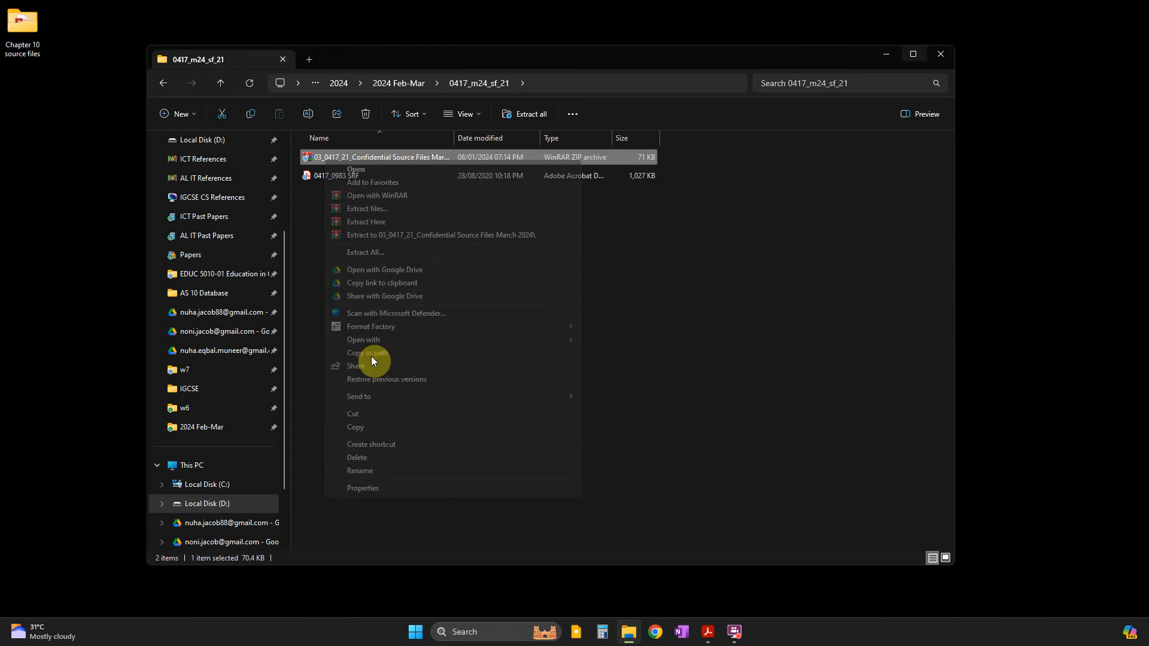
{"action": "left_click", "coordinate": [390, 235]}
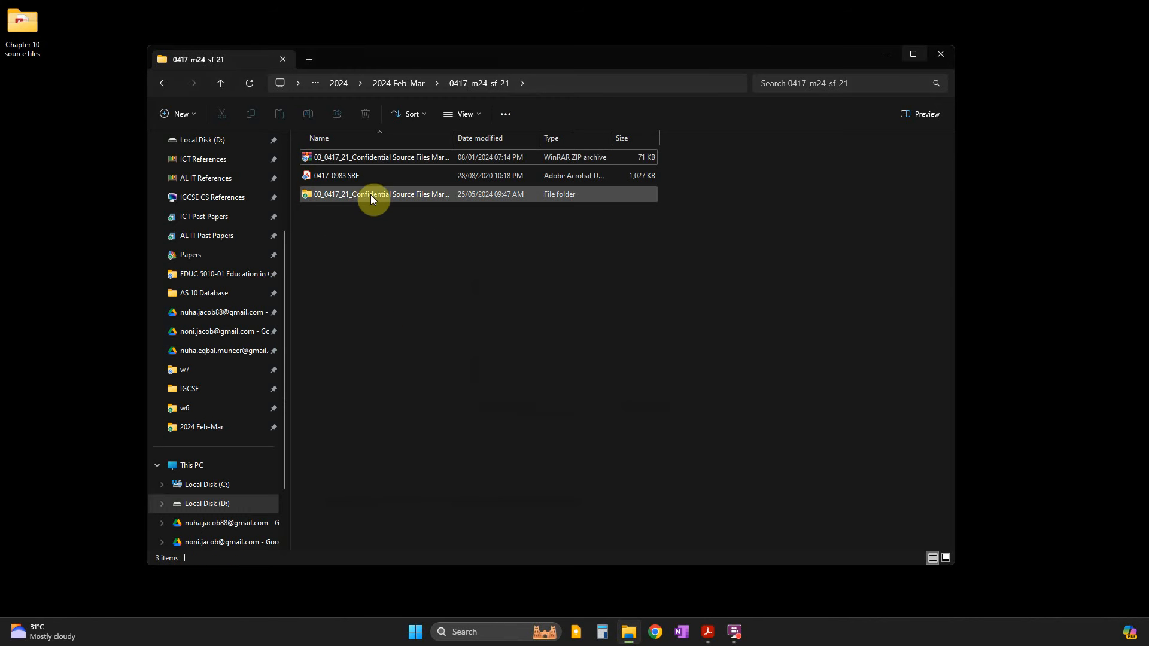
{"action": "double_click", "coordinate": [371, 195]}
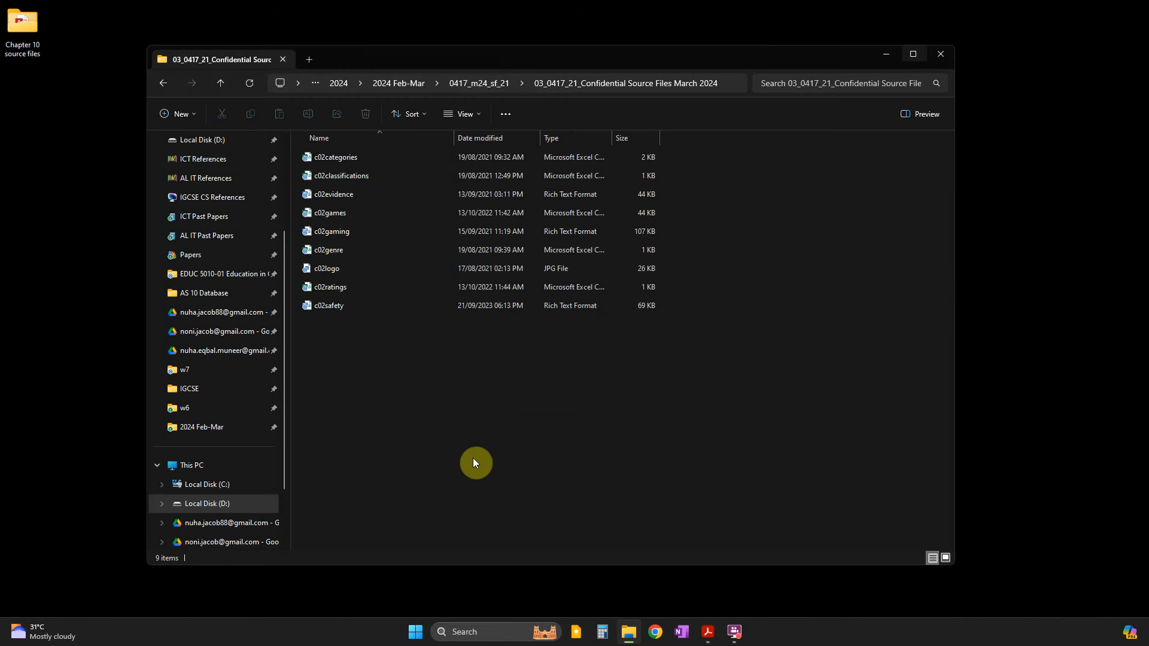
Check the exam paper, then group the source files by type.
{"action": "left_click", "coordinate": [708, 631]}
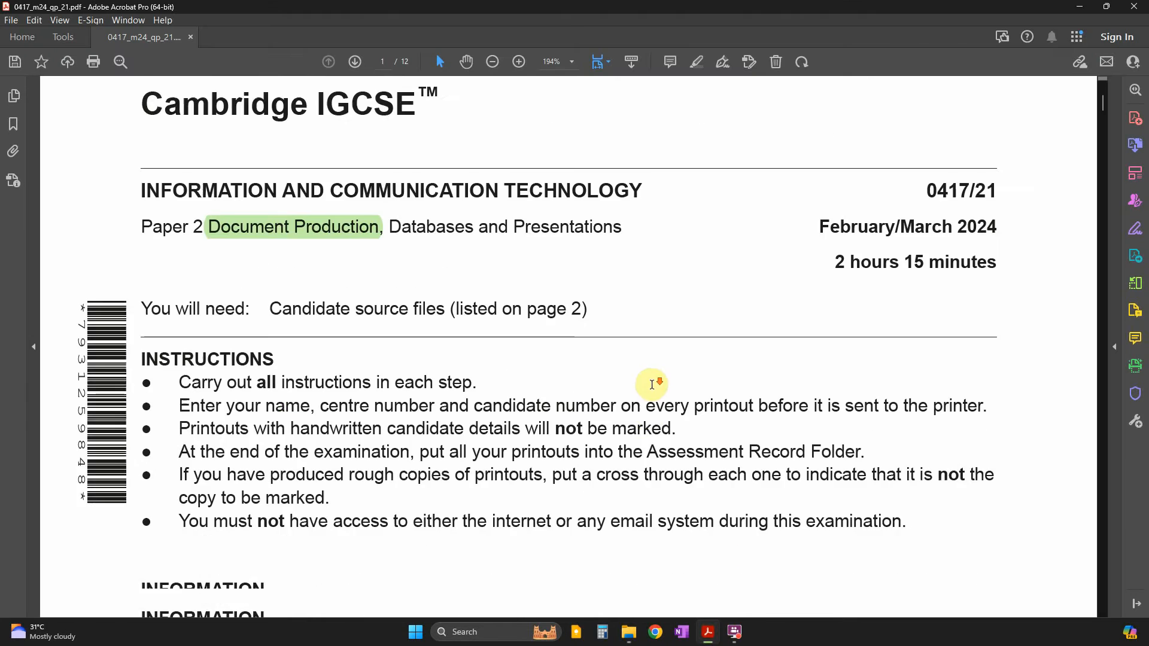
{"action": "scroll", "coordinate": [652, 383], "scroll_direction": "down", "scroll_amount": 5}
{"action": "scroll", "coordinate": [639, 385], "scroll_direction": "down", "scroll_amount": 10}
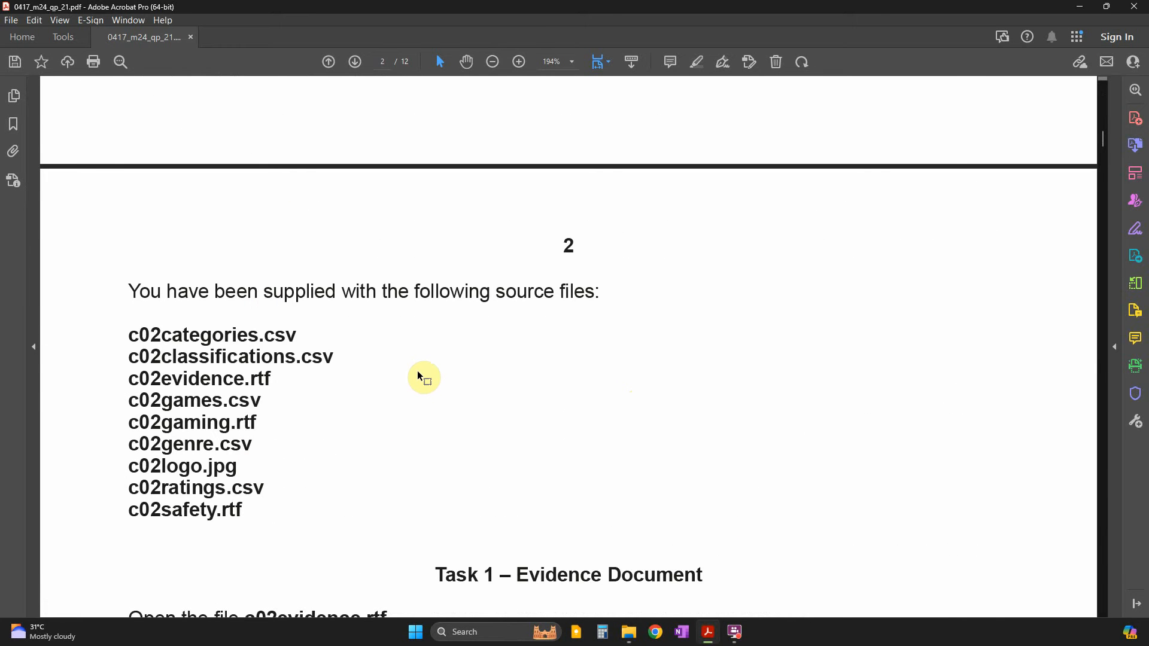
{"action": "key", "text": "alt+Tab"}
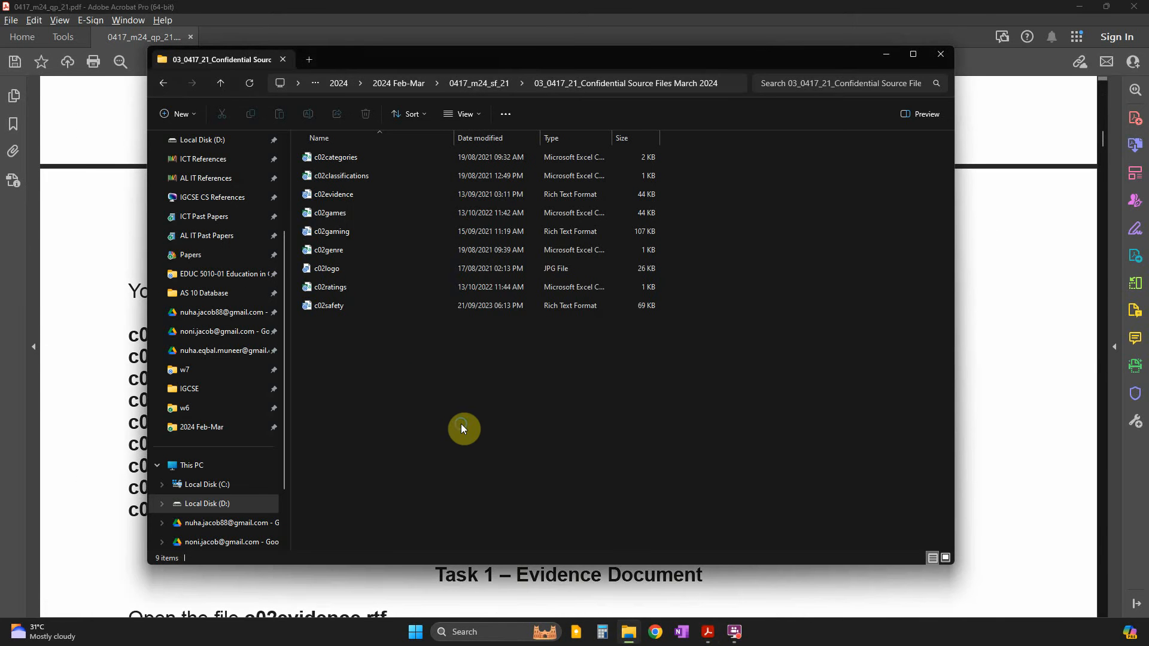
{"action": "right_click", "coordinate": [461, 424]}
{"action": "mouse_move", "coordinate": [595, 326]}
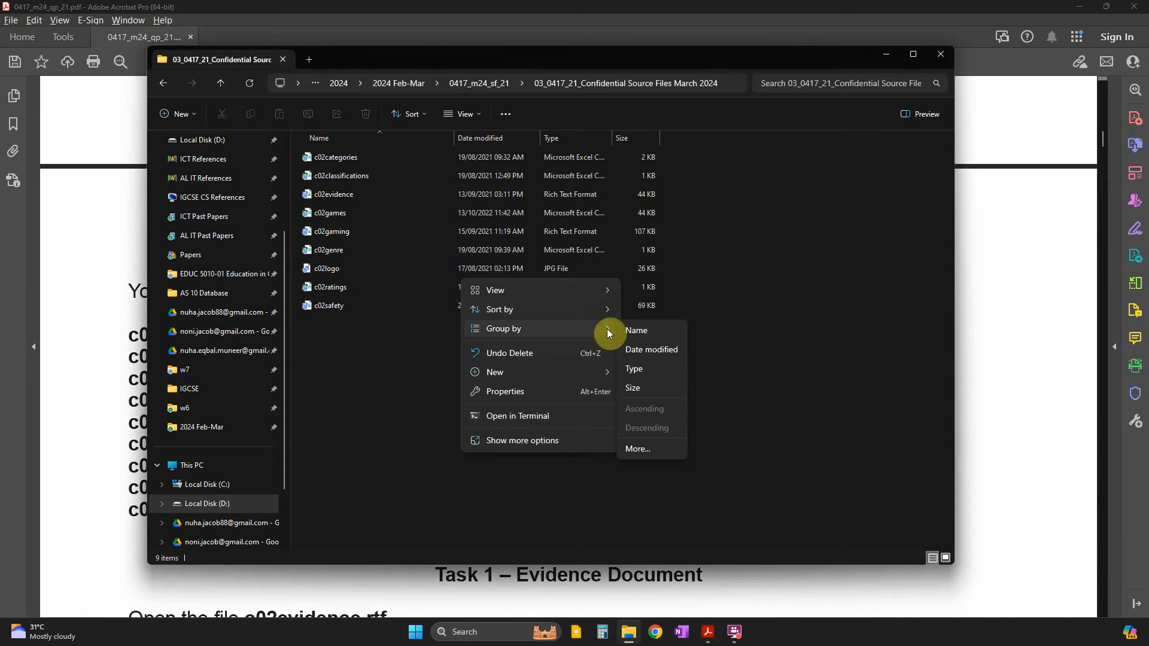
{"action": "left_click", "coordinate": [641, 371]}
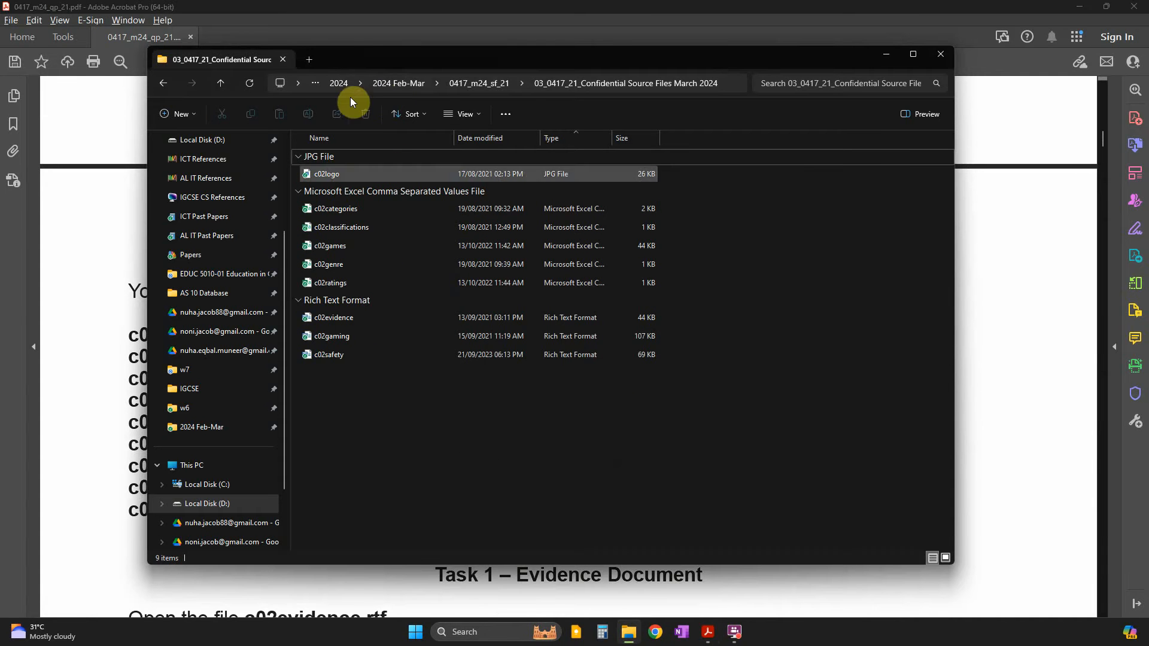
Show file name extensions and move the folder window aside to uncover the PDF.
{"action": "left_click", "coordinate": [481, 114]}
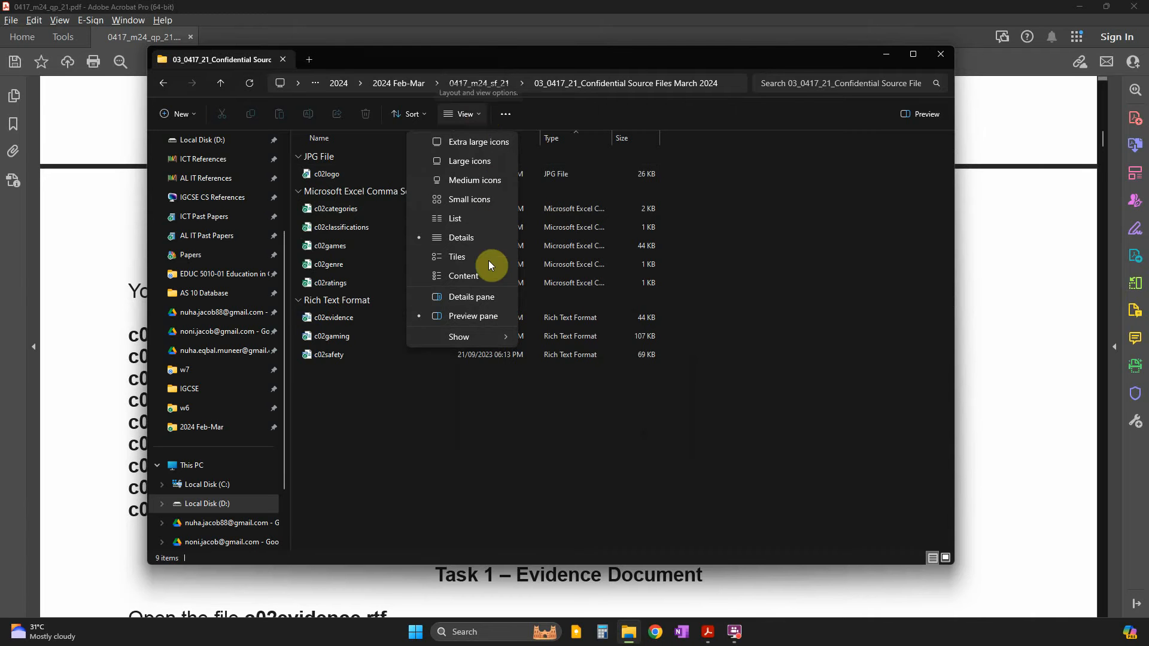
{"action": "mouse_move", "coordinate": [486, 334]}
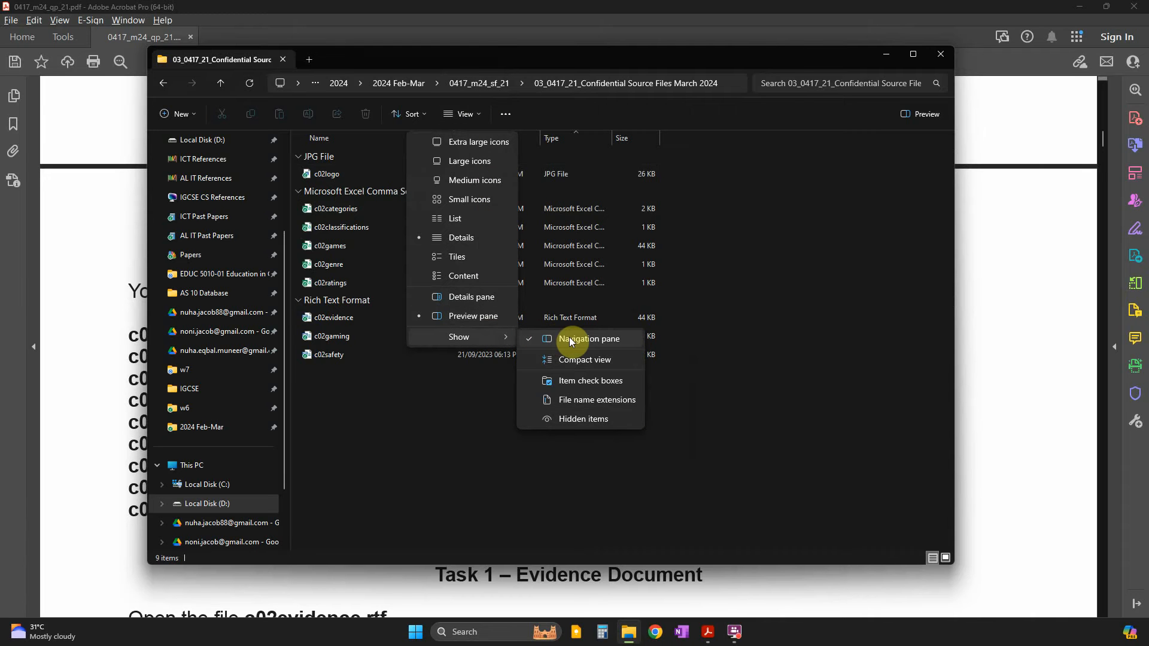
{"action": "left_click", "coordinate": [574, 400]}
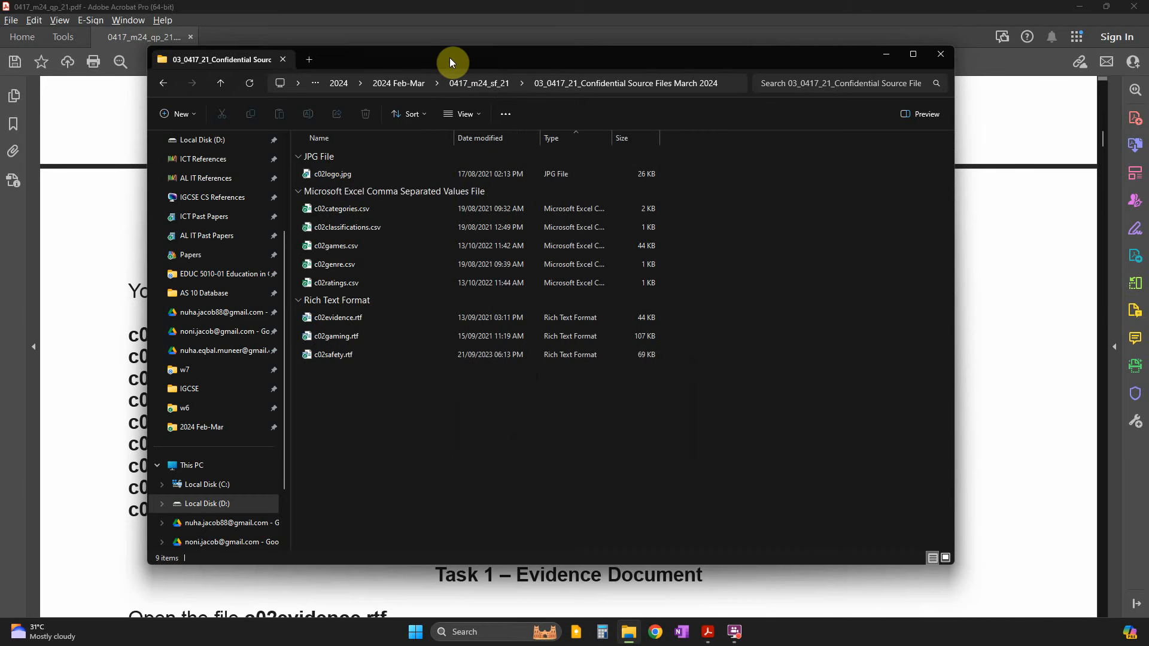
{"action": "left_click_drag", "start_coordinate": [450, 57], "coordinate": [500, 92]}
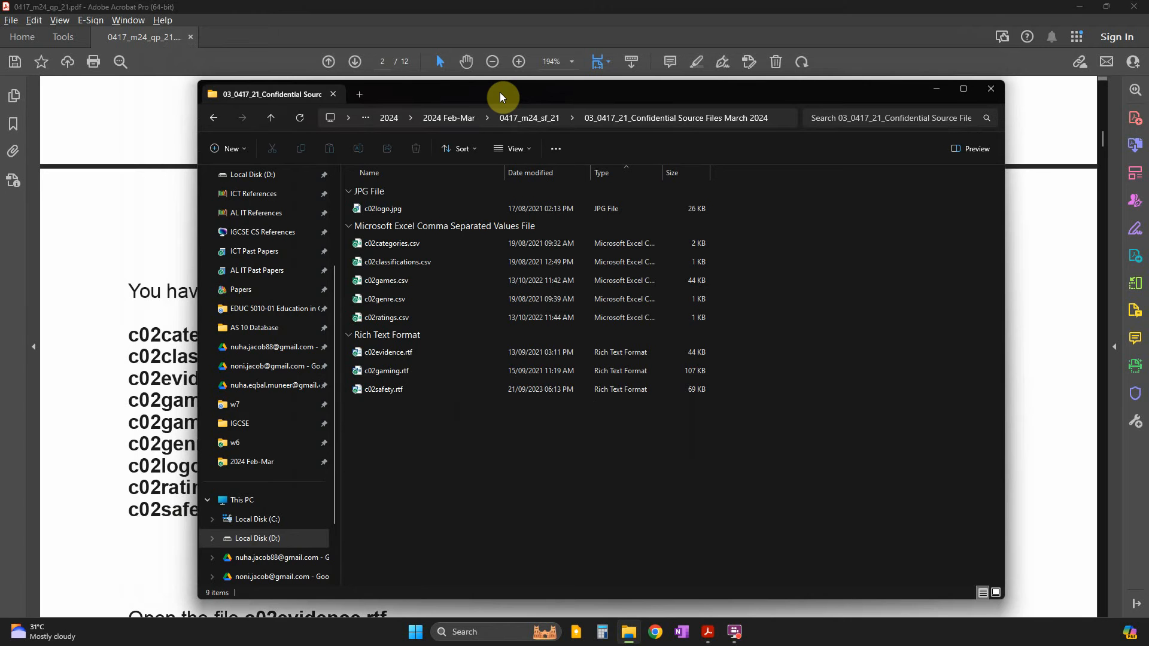
In the exam paper, locate and select the c02evidence.rtf file name.
{"action": "left_click", "coordinate": [469, 6]}
{"action": "scroll", "coordinate": [497, 310], "scroll_direction": "down", "scroll_amount": 5}
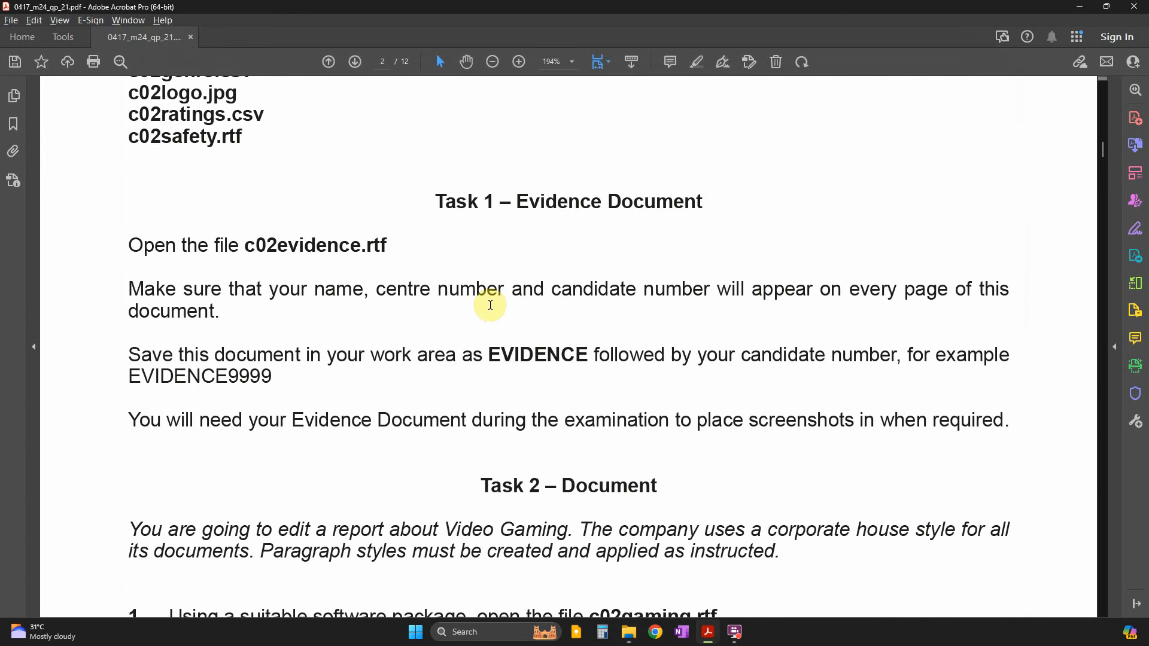
{"action": "left_click_drag", "start_coordinate": [436, 202], "coordinate": [574, 217]}
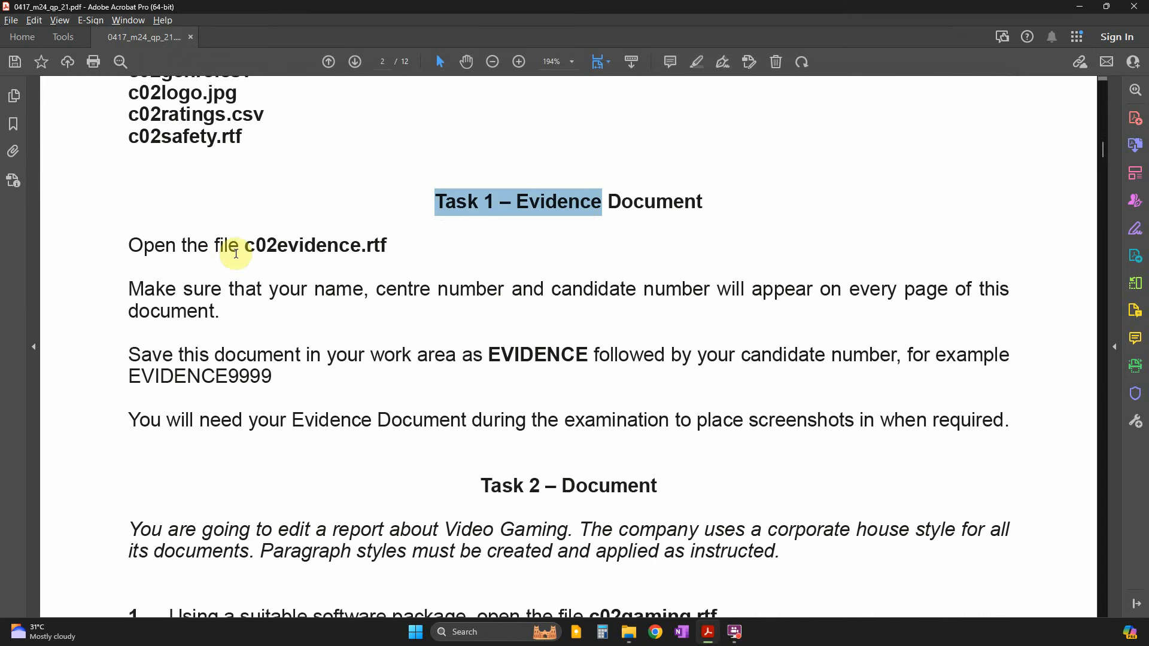
{"action": "left_click_drag", "start_coordinate": [245, 245], "coordinate": [313, 243]}
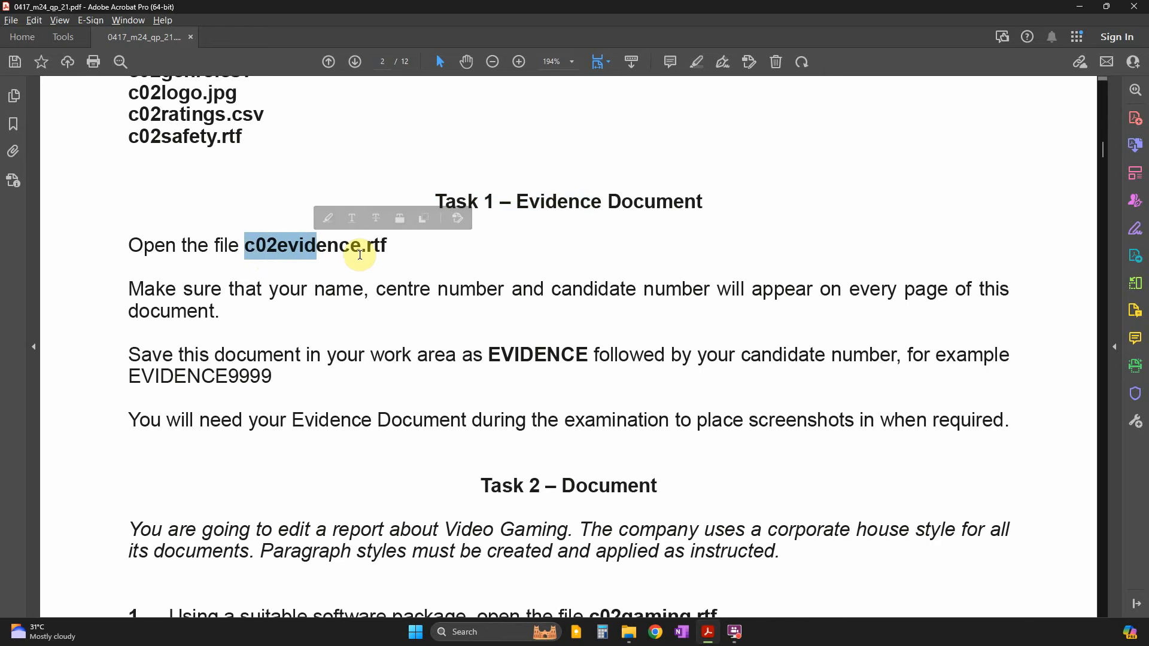
Review the RTF, CSV and c02logo.jpg source files in thumbnail and detail views.
{"action": "key", "text": "alt+Tab"}
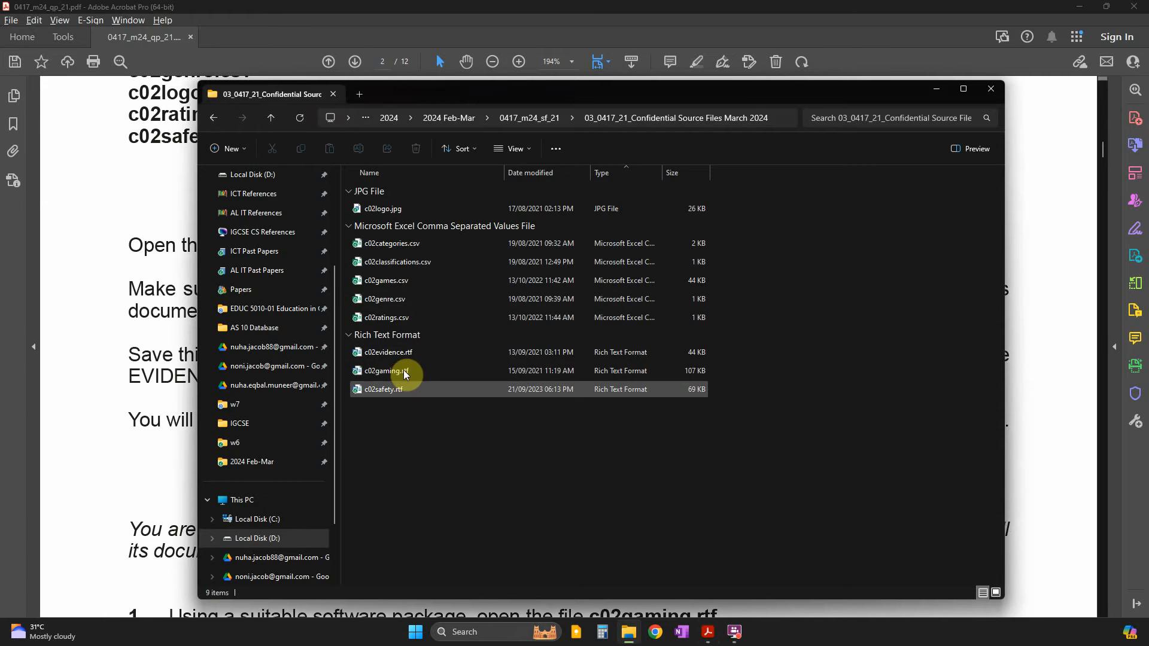
{"action": "left_click", "coordinate": [435, 338]}
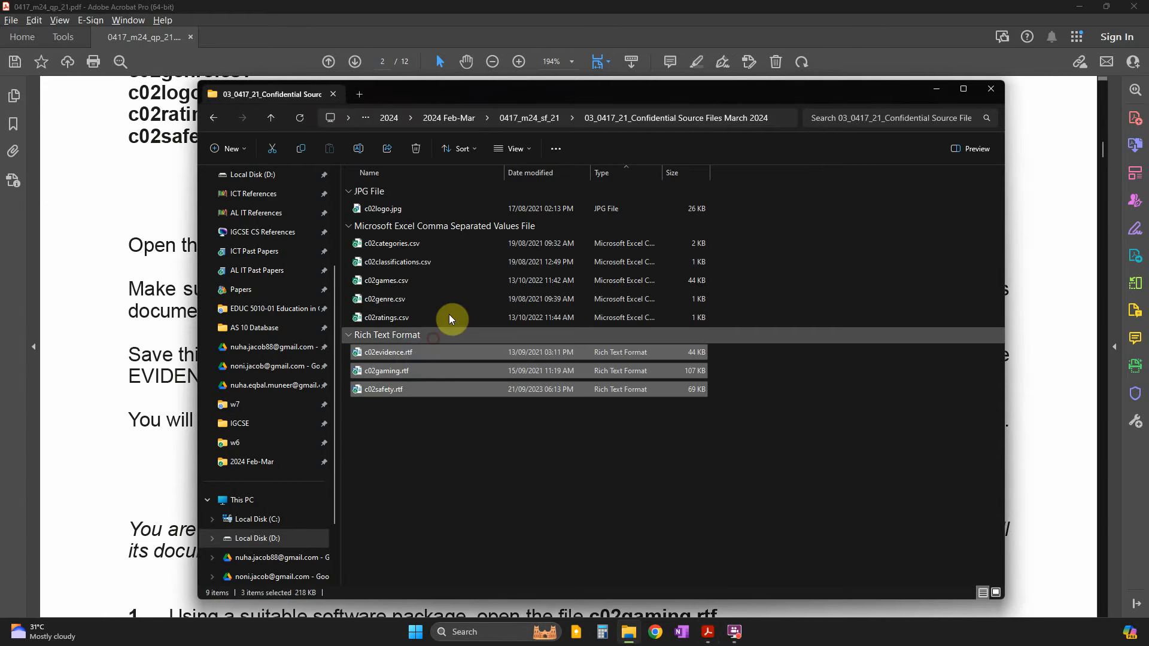
{"action": "left_click_drag", "start_coordinate": [740, 238], "coordinate": [526, 321]}
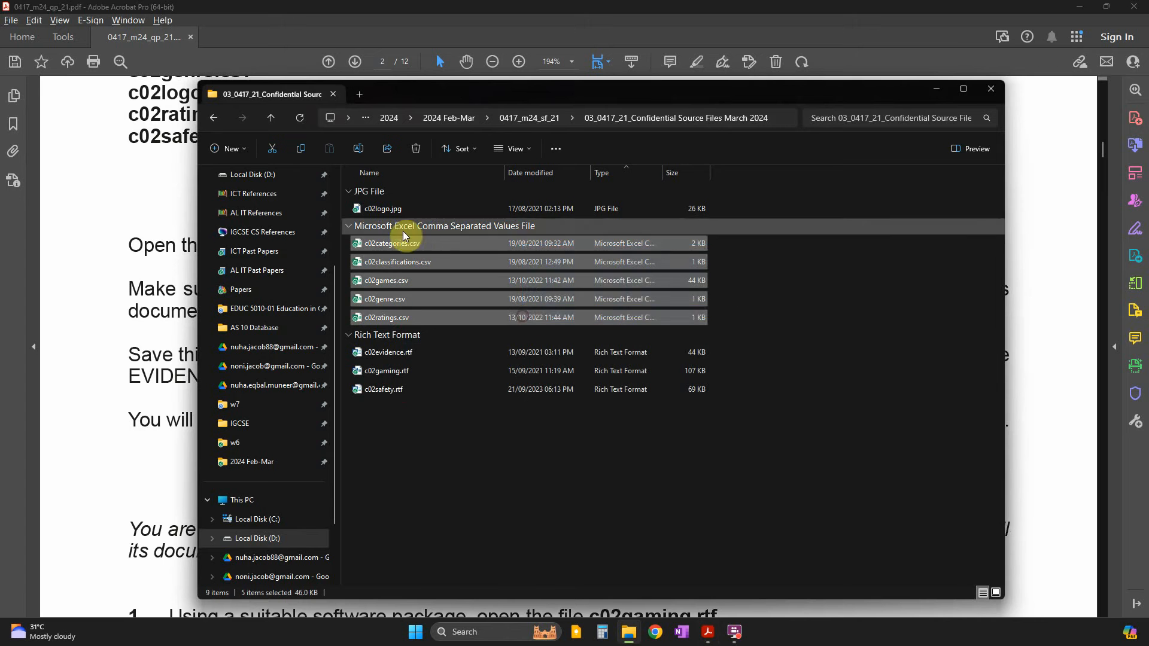
{"action": "left_click", "coordinate": [393, 216]}
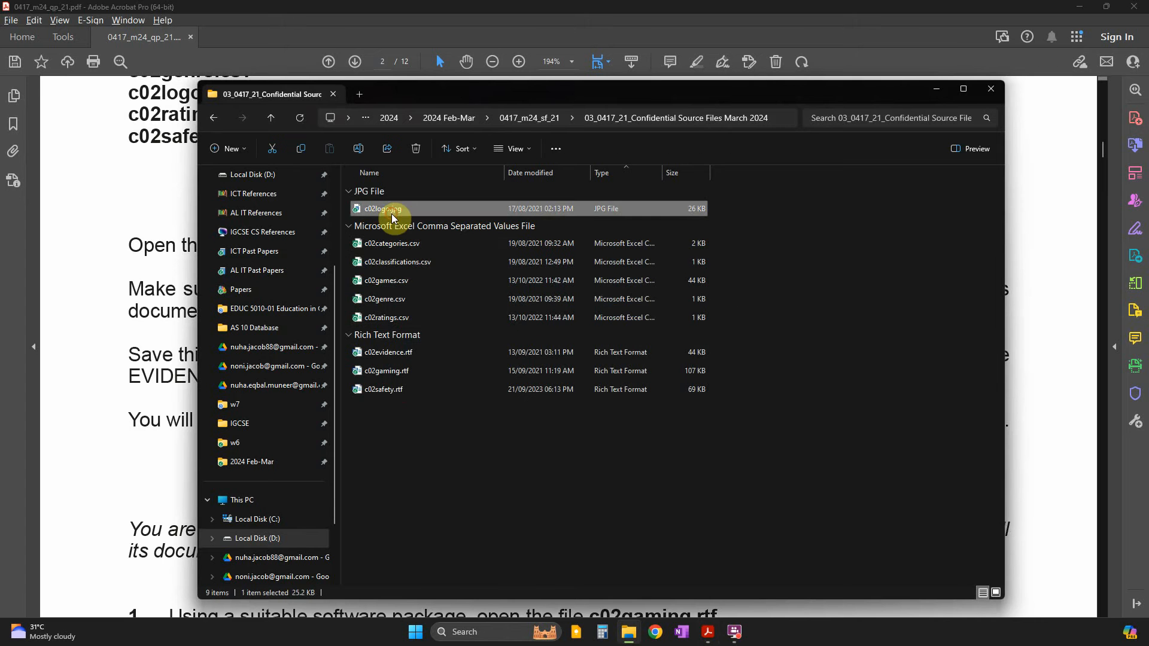
{"action": "left_click", "coordinate": [995, 593]}
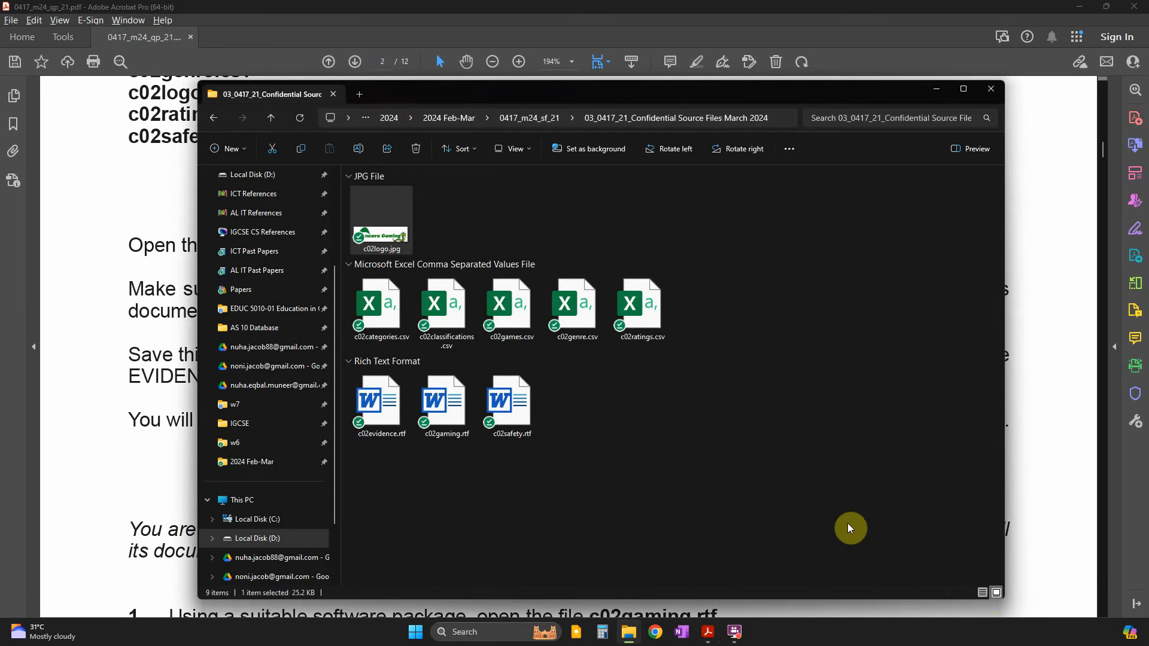
{"action": "left_click", "coordinate": [982, 593]}
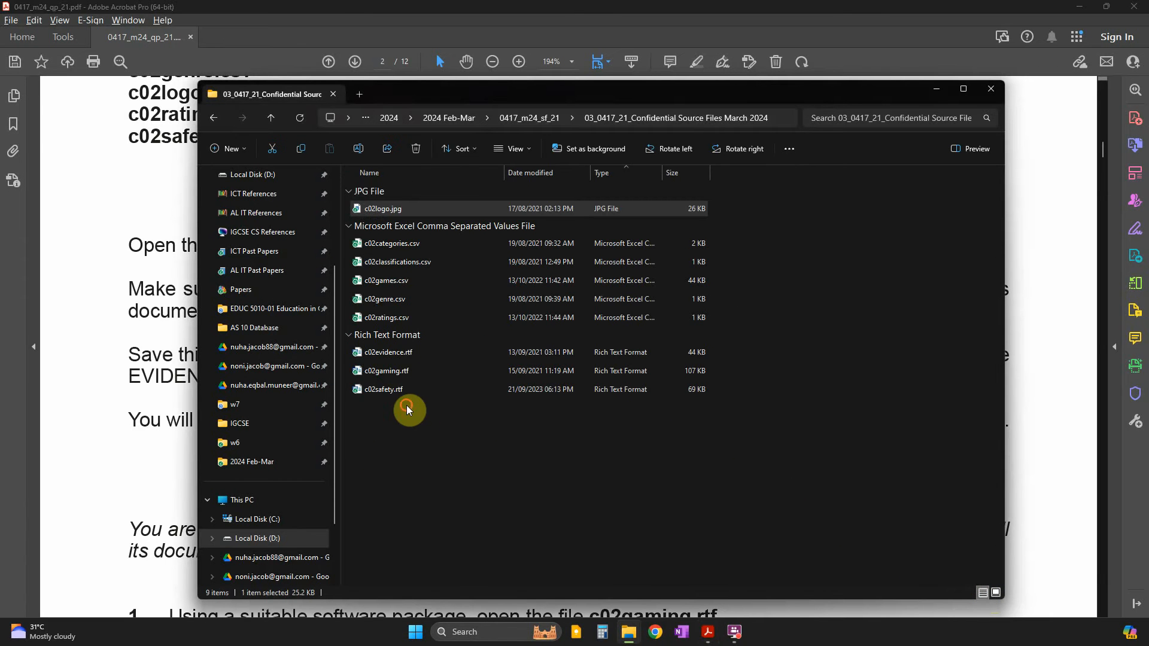
{"action": "left_click", "coordinate": [411, 473]}
Open c02evidence.rtf, always using Word for .rtf files.
{"action": "left_click", "coordinate": [394, 356]}
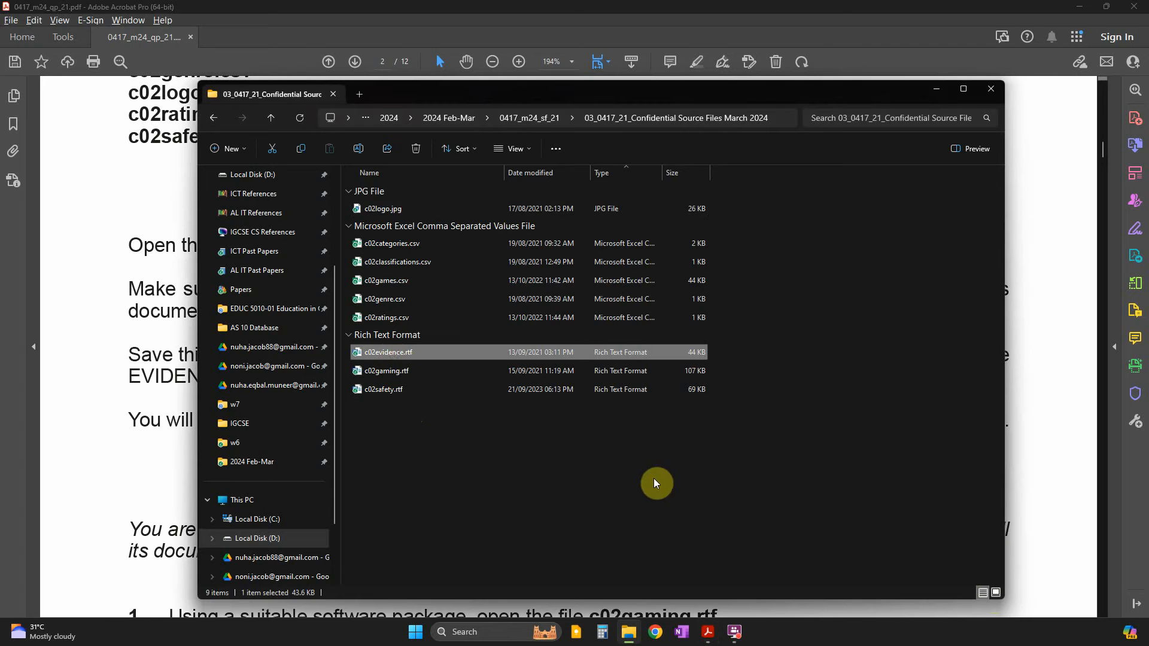
{"action": "key", "text": "Return"}
{"action": "left_click", "coordinate": [519, 496]}
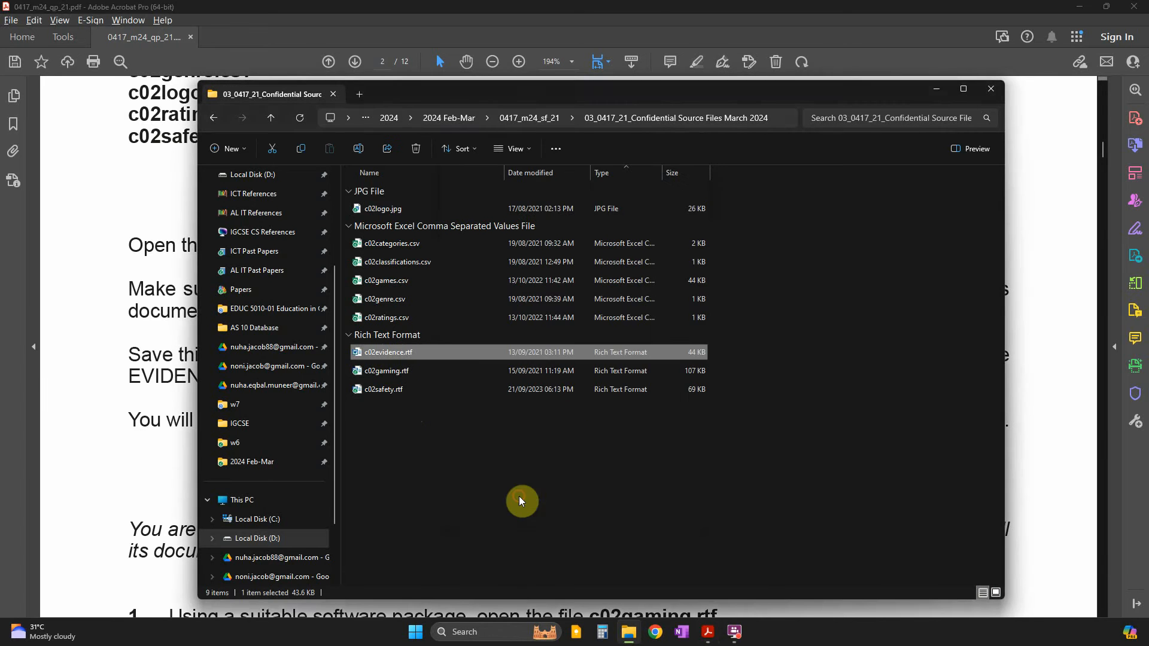
Highlight 'name, centre number and candidate number' in green in the exam paper.
{"action": "scroll", "coordinate": [315, 303], "scroll_direction": "down", "scroll_amount": 2}
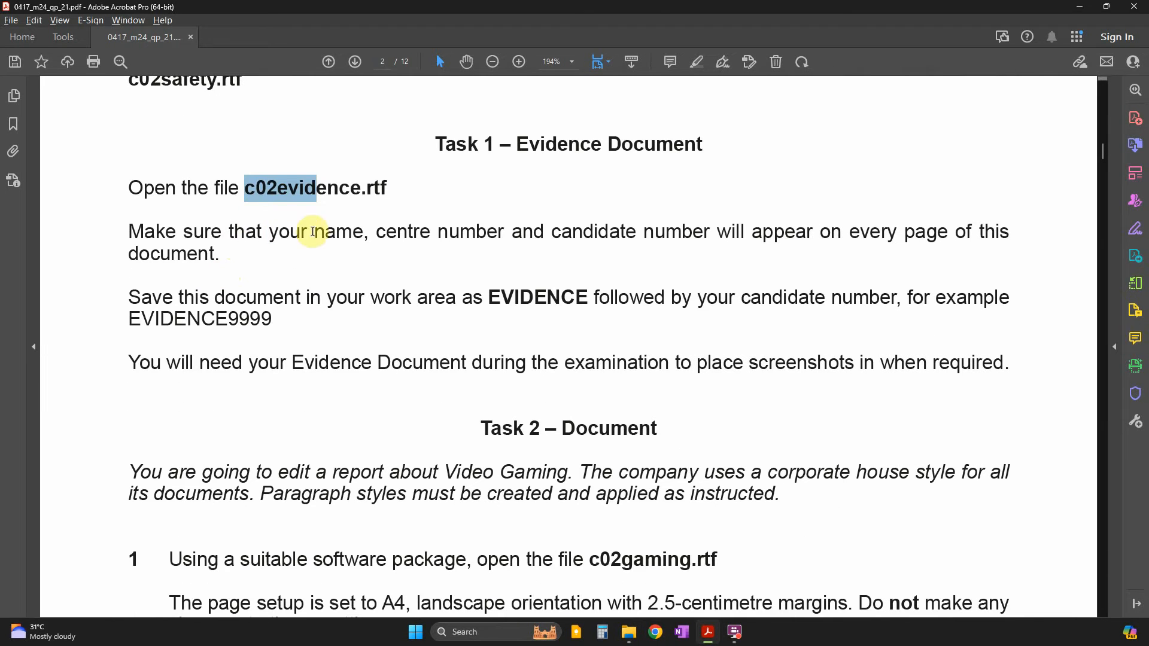
{"action": "left_click_drag", "start_coordinate": [313, 232], "coordinate": [718, 235]}
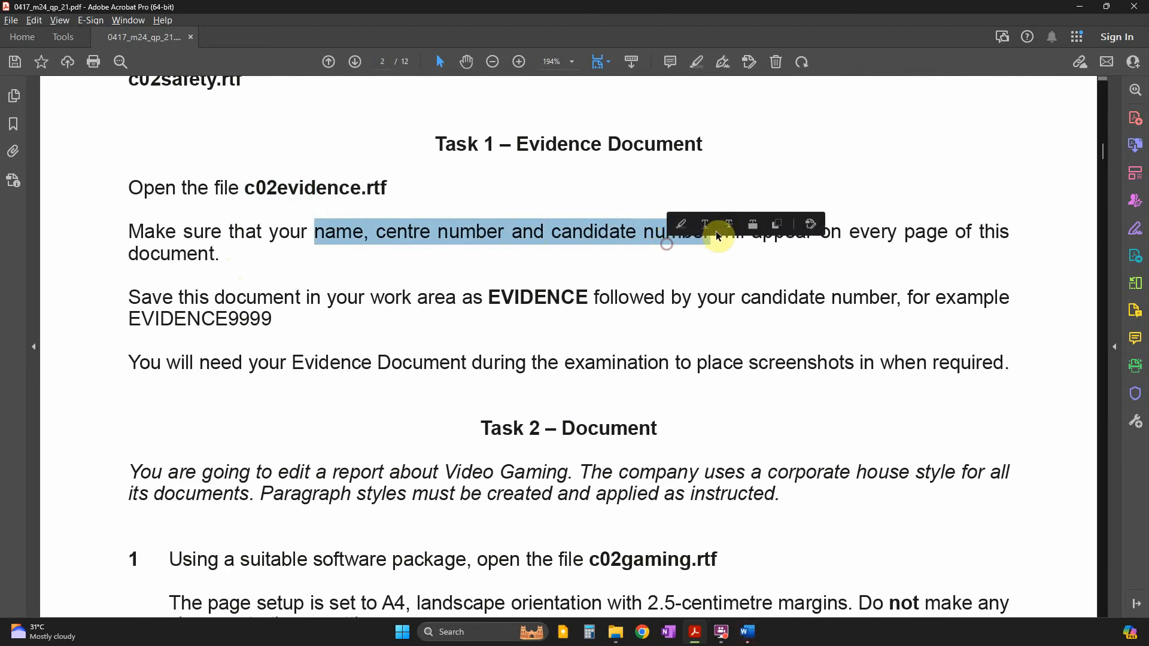
{"action": "left_click", "coordinate": [681, 224]}
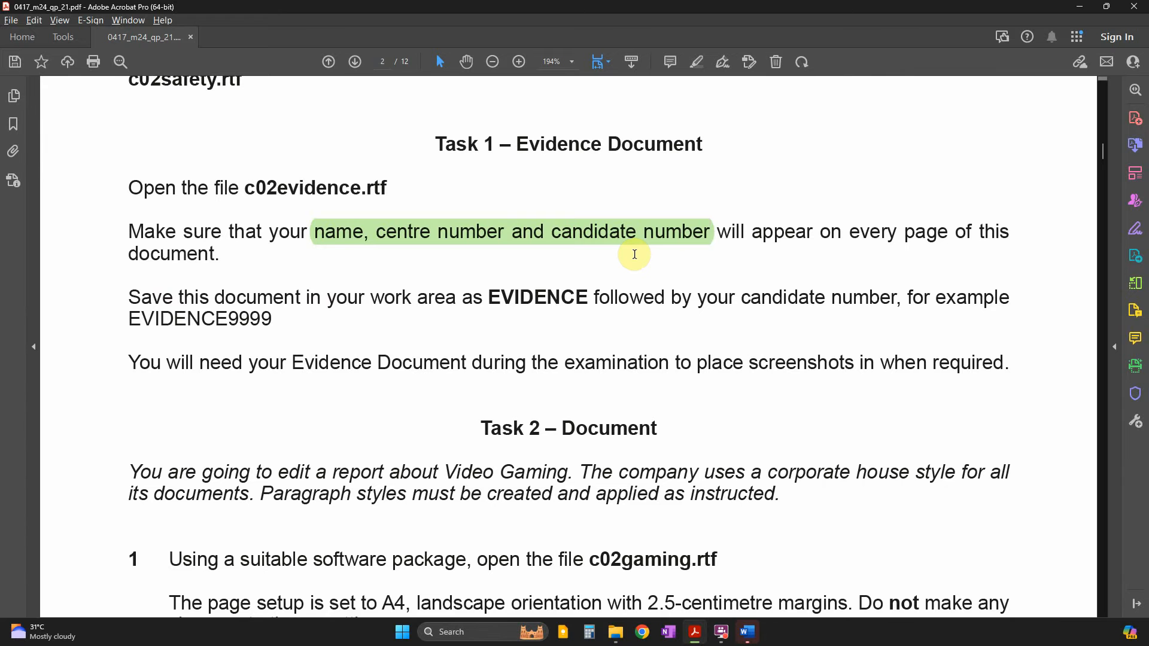
{"action": "key", "text": "alt+Tab"}
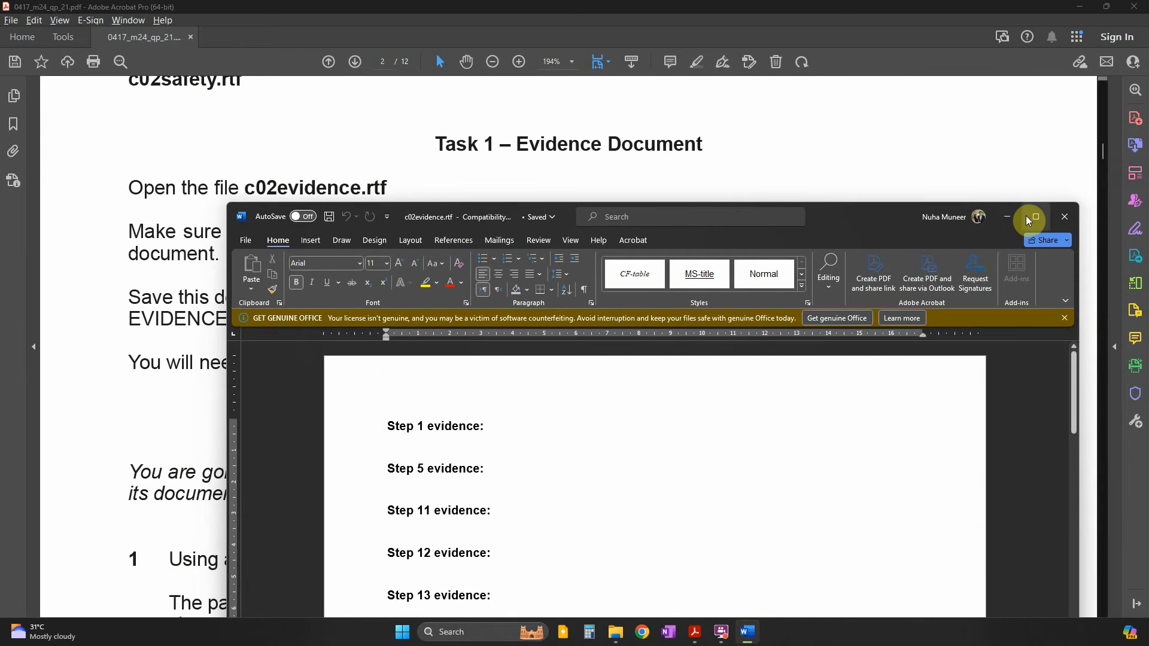
Insert a blank three-part header holding the candidate's name, centre number and candidate number.
{"action": "left_click", "coordinate": [1026, 215]}
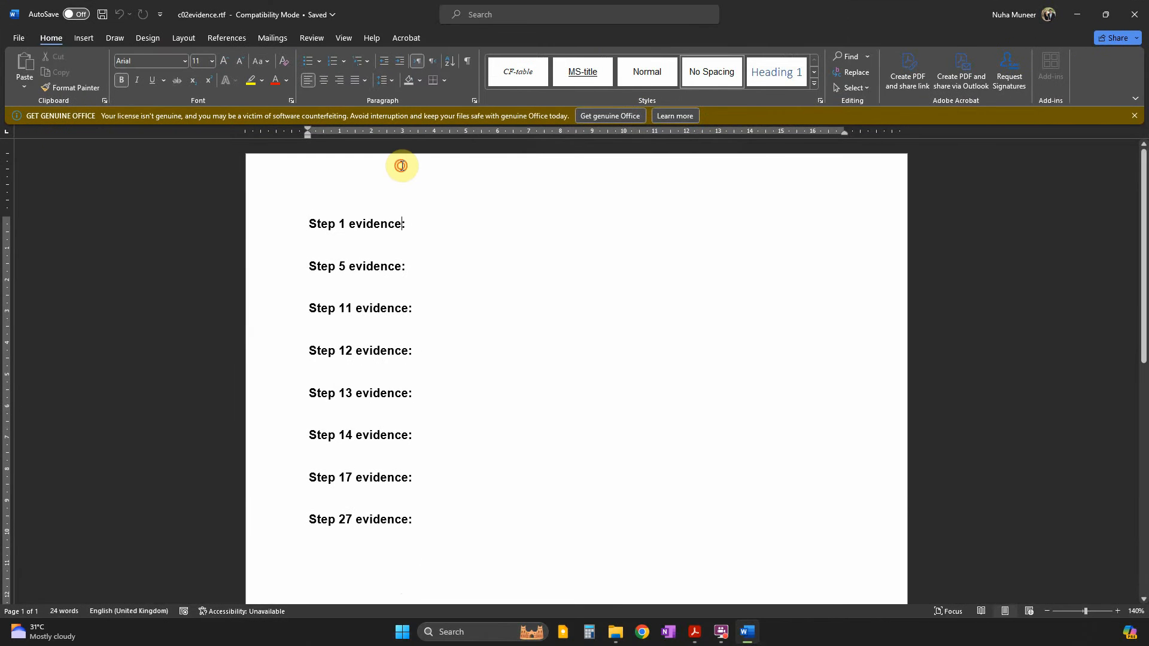
{"action": "double_click", "coordinate": [401, 166]}
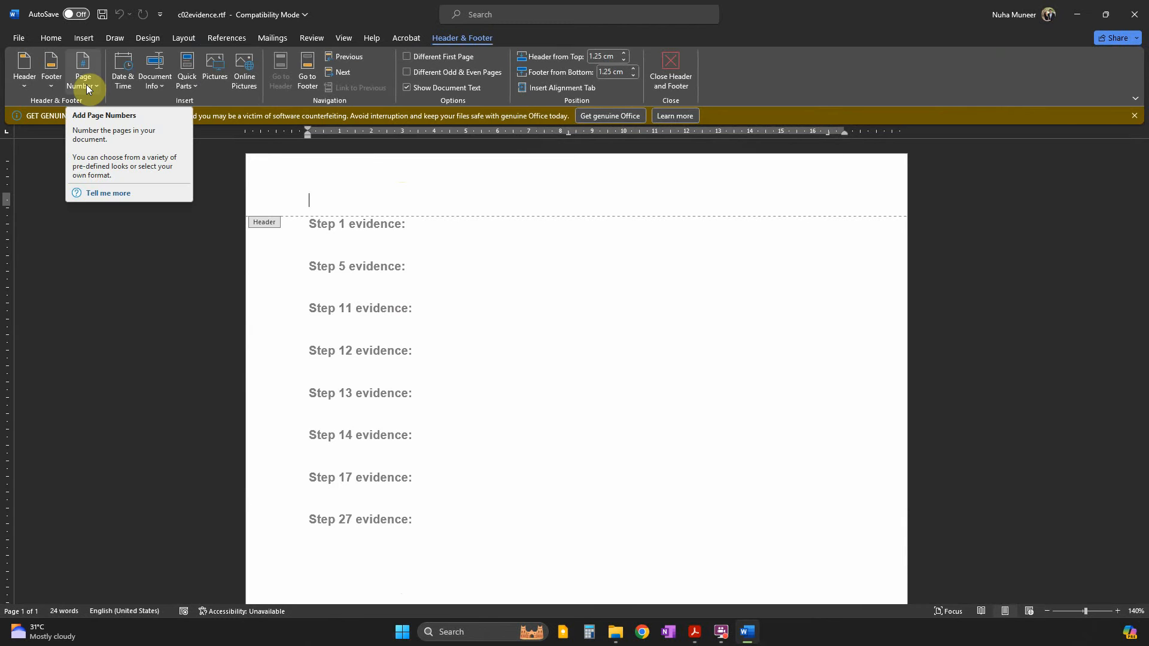
{"action": "left_click", "coordinate": [19, 87]}
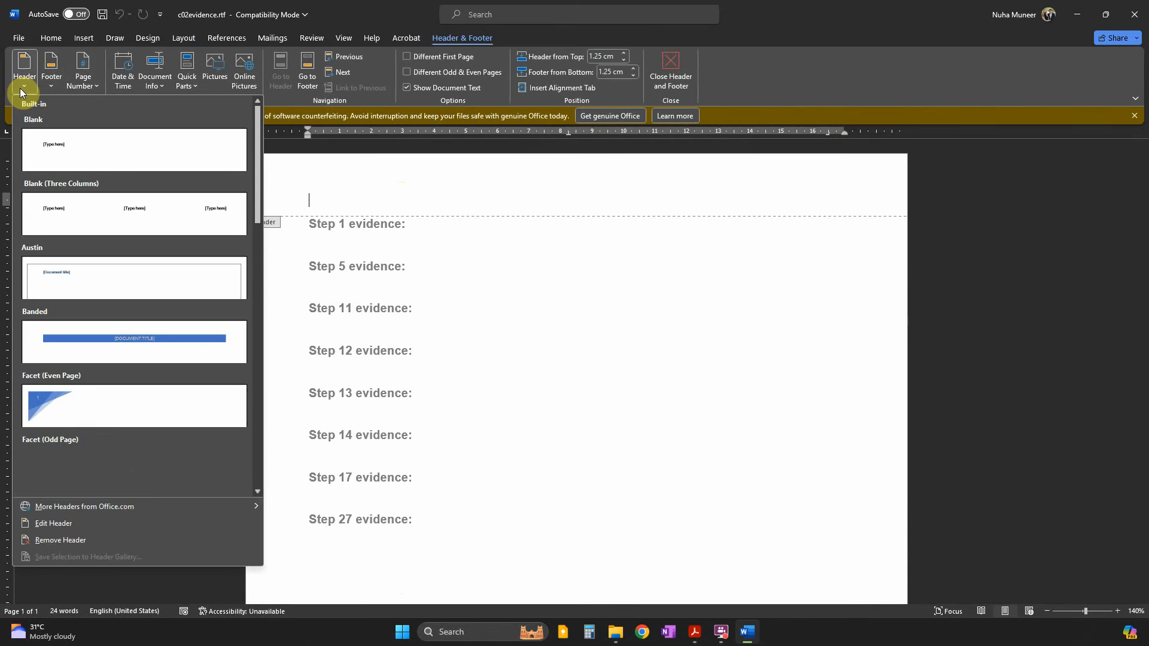
{"action": "left_click", "coordinate": [62, 228]}
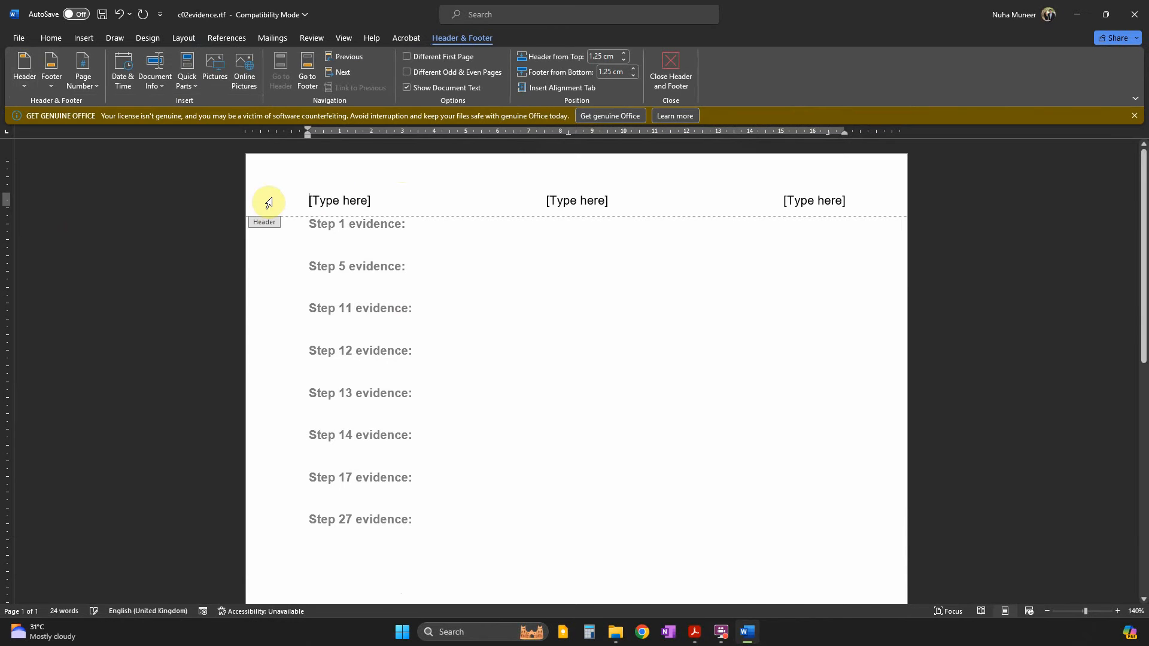
{"action": "type", "text": "Nuha Muneer"}
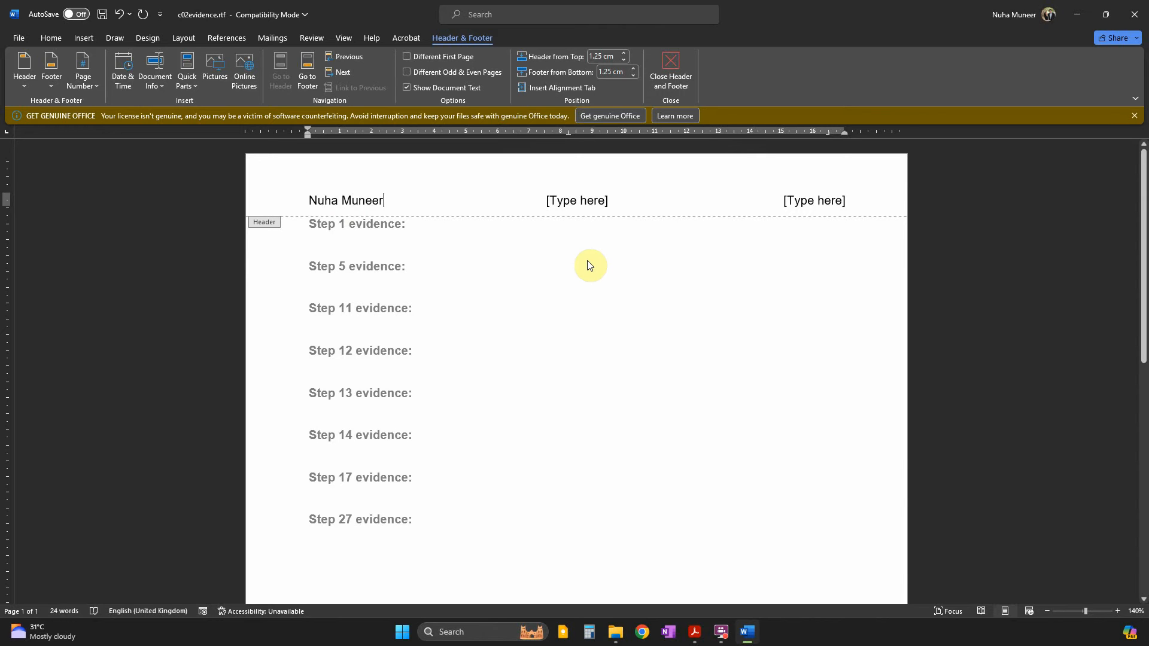
{"action": "type", "text": "MM000"}
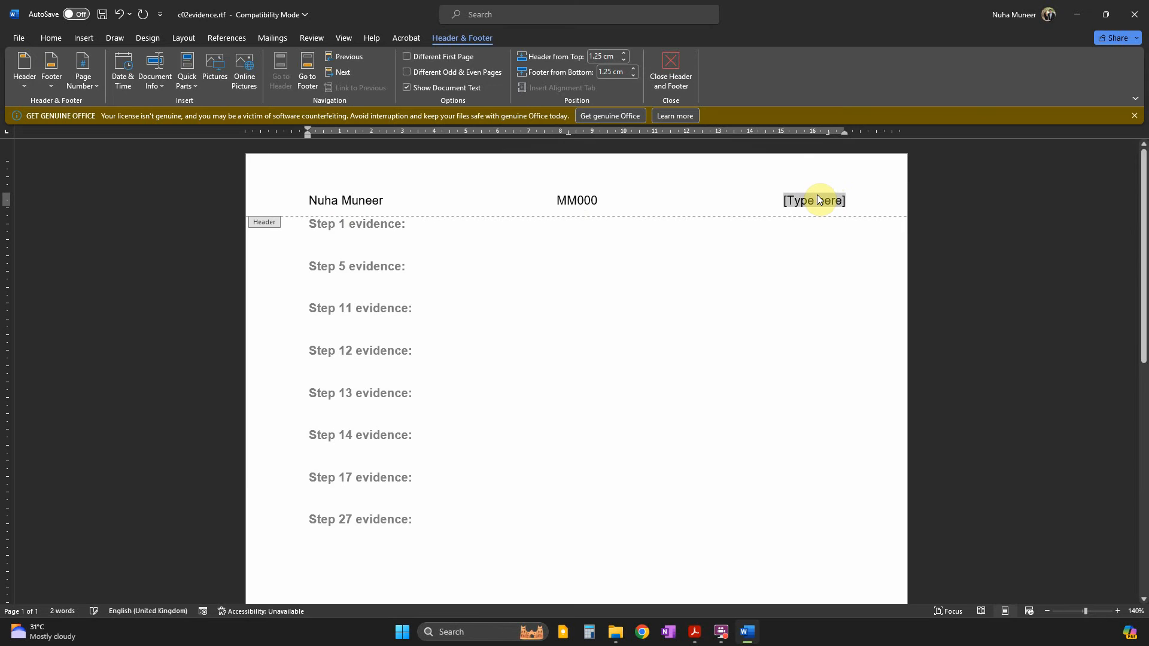
{"action": "type", "text": "01"}
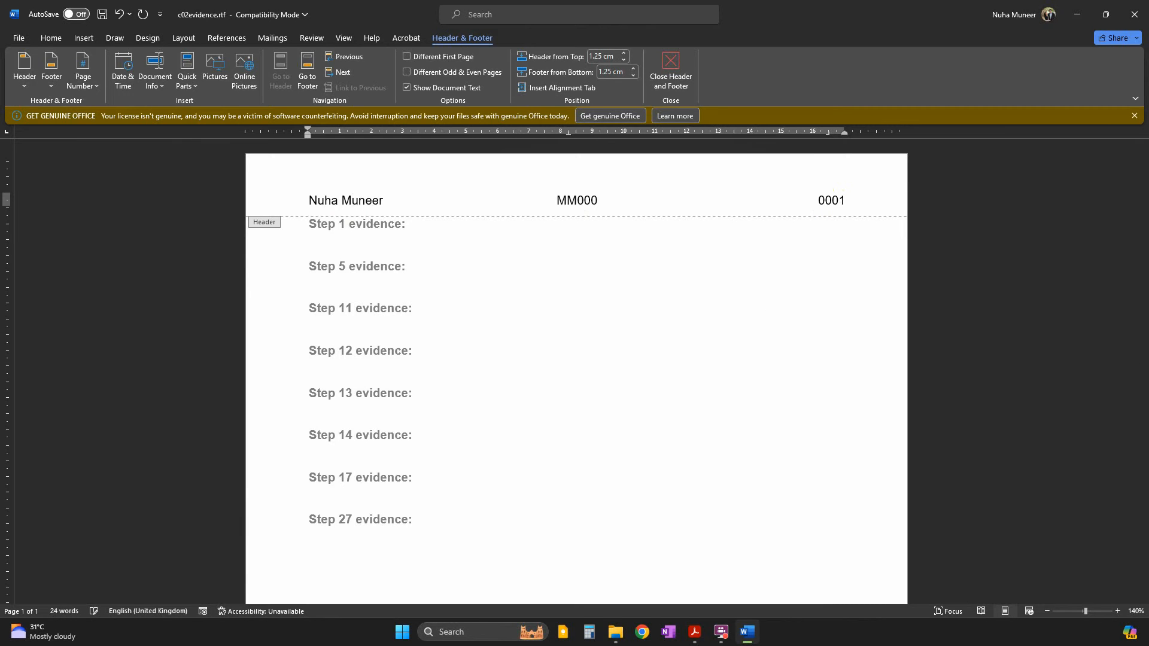
{"action": "left_click", "coordinate": [671, 69]}
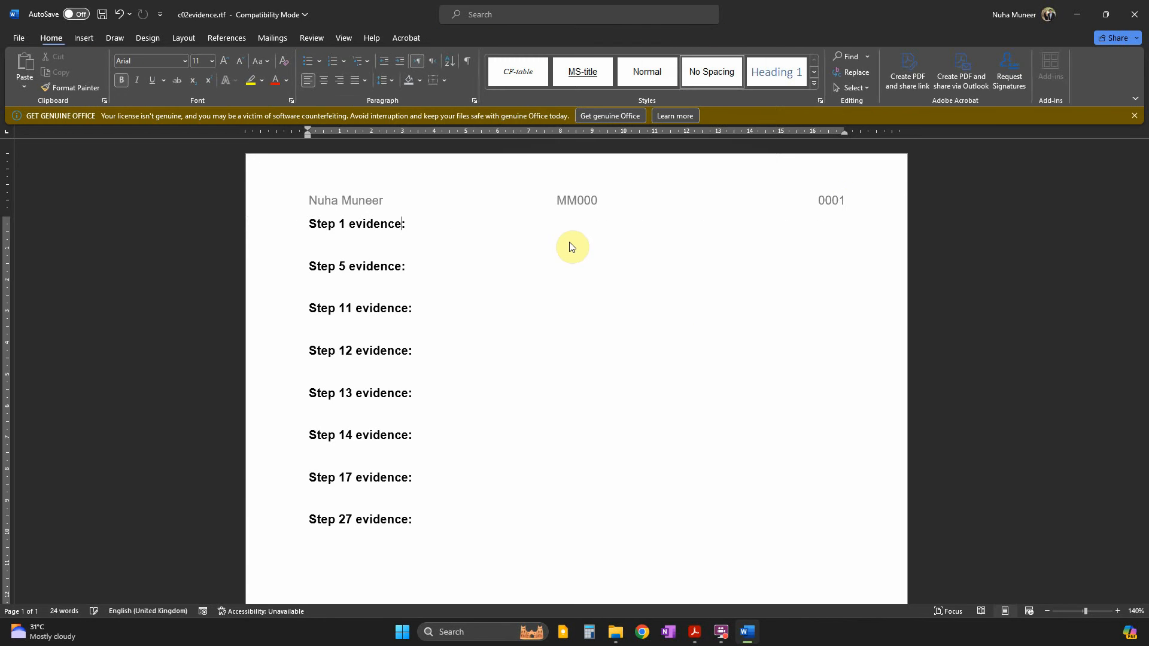
{"action": "key", "text": "alt"}
{"action": "key", "text": "alt+Tab"}
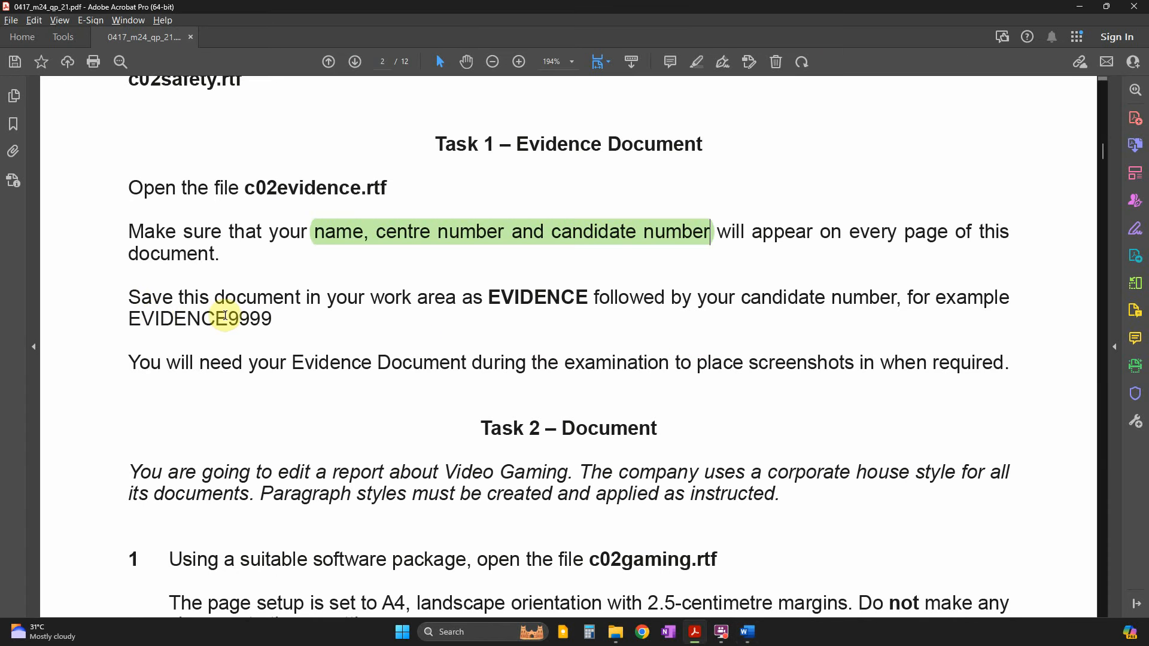
{"action": "left_click_drag", "start_coordinate": [210, 297], "coordinate": [310, 297]}
{"action": "left_click_drag", "start_coordinate": [490, 297], "coordinate": [591, 297]}
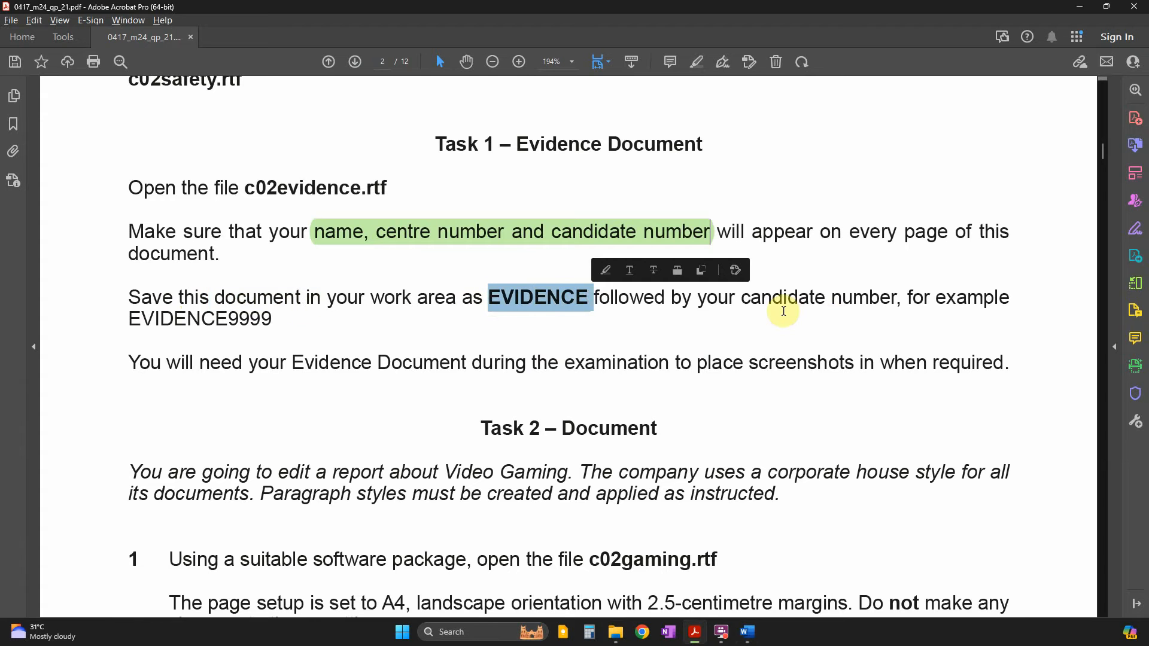
{"action": "left_click_drag", "start_coordinate": [741, 298], "coordinate": [898, 298]}
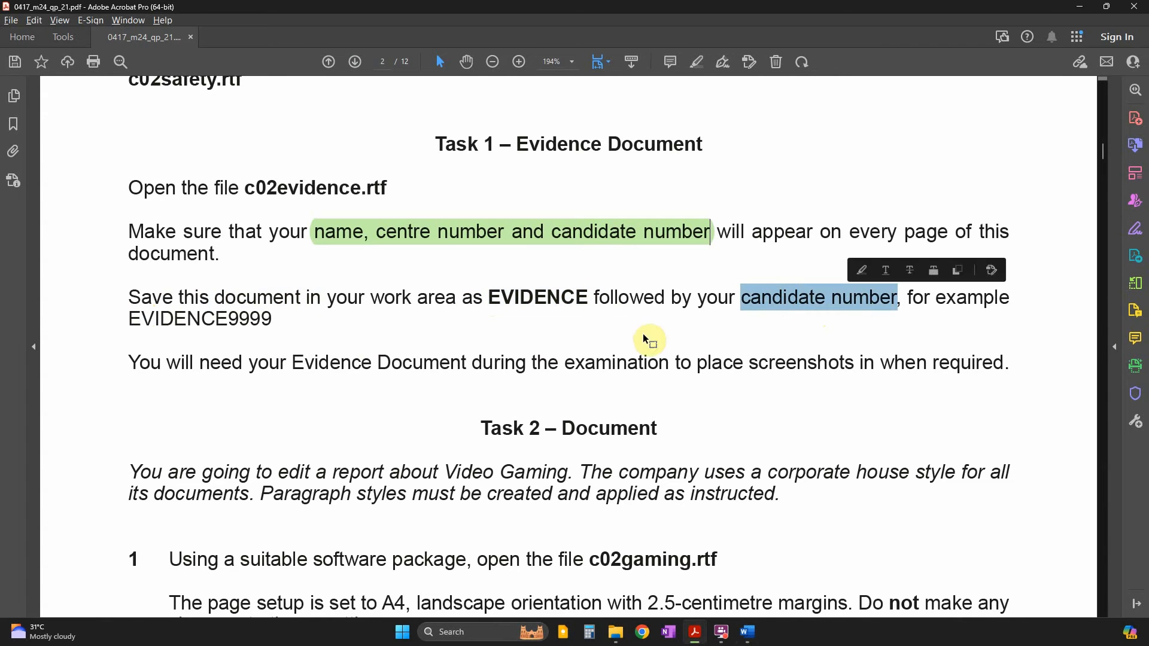
{"action": "left_click_drag", "start_coordinate": [130, 322], "coordinate": [276, 320]}
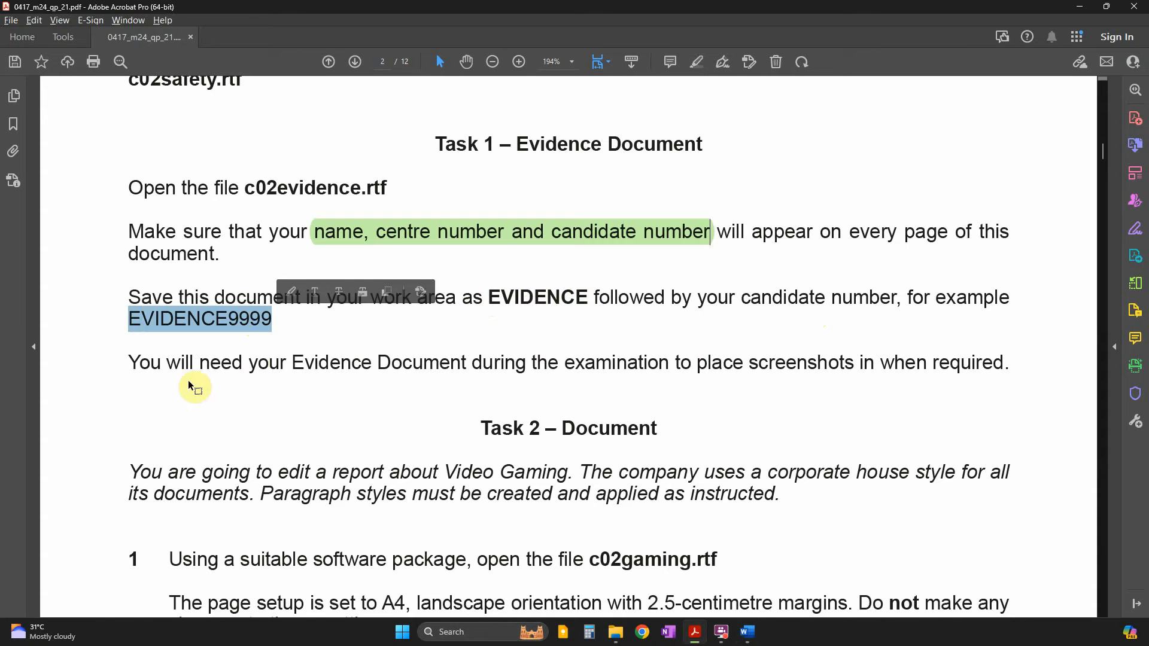
{"action": "left_click_drag", "start_coordinate": [291, 366], "coordinate": [686, 371]}
{"action": "double_click", "coordinate": [797, 363]}
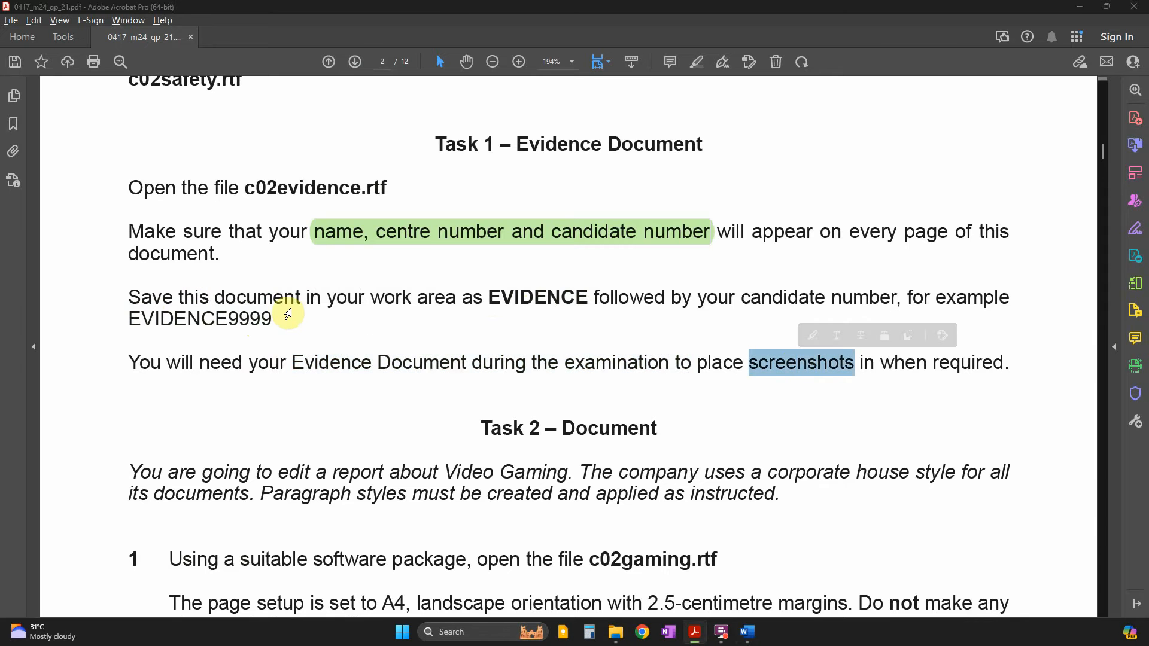
{"action": "key", "text": "alt+Tab"}
Save the evidence document as EVIDENCE0001.docx in Word Document (*.docx) format.
{"action": "left_click", "coordinate": [20, 37]}
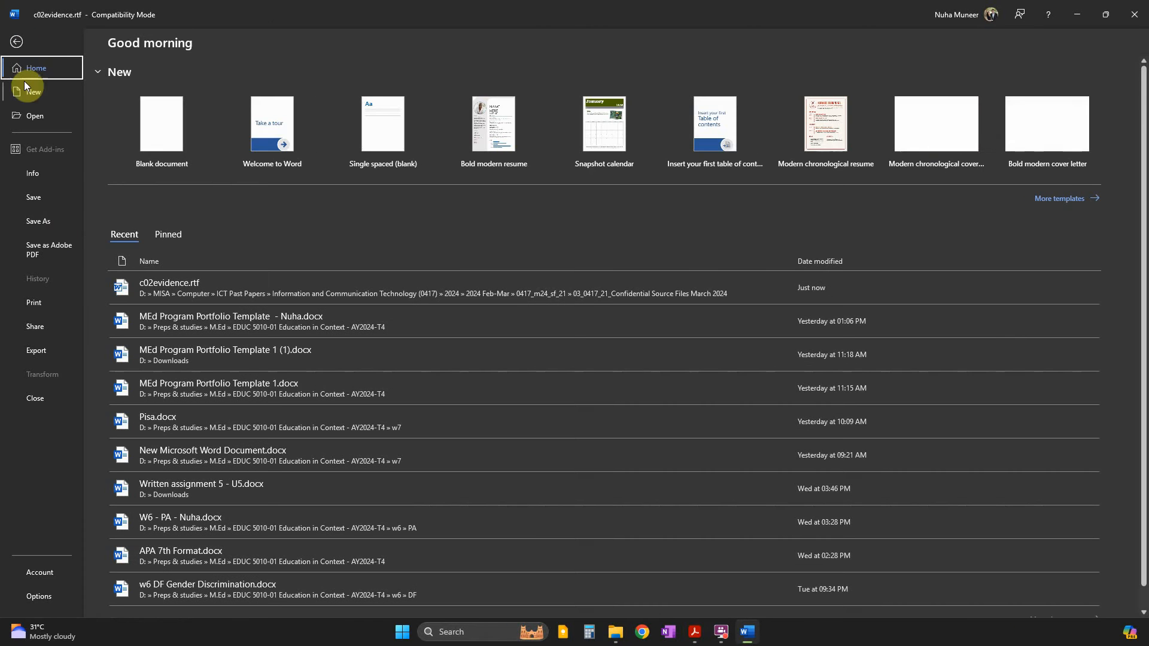
{"action": "left_click", "coordinate": [52, 222]}
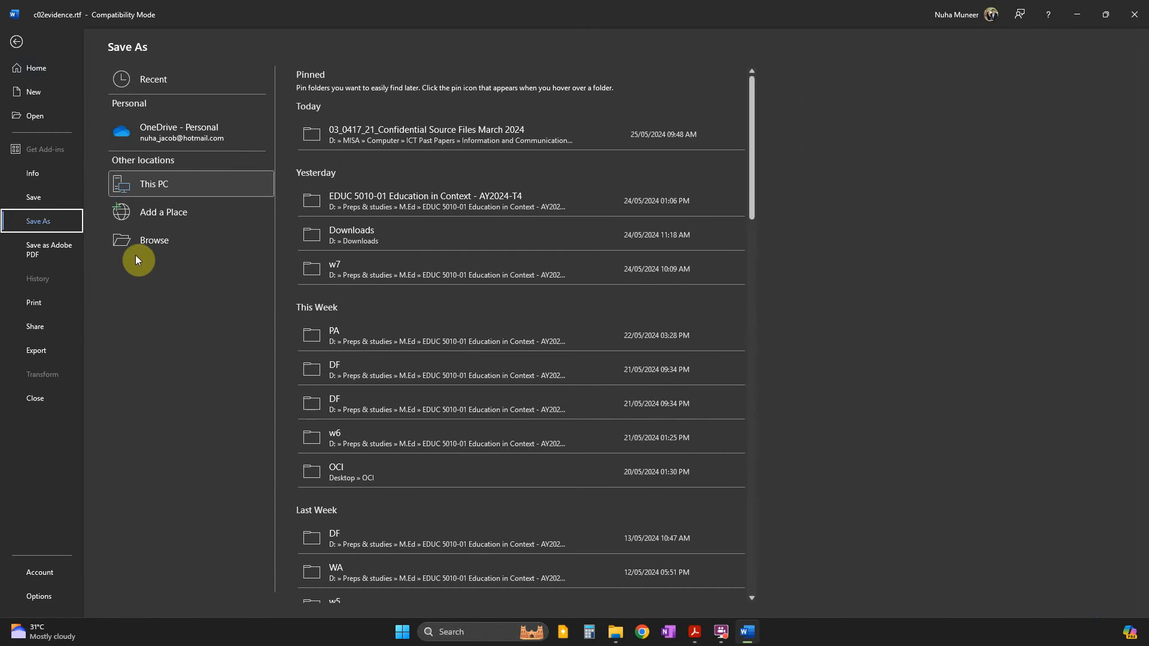
{"action": "left_click", "coordinate": [146, 248]}
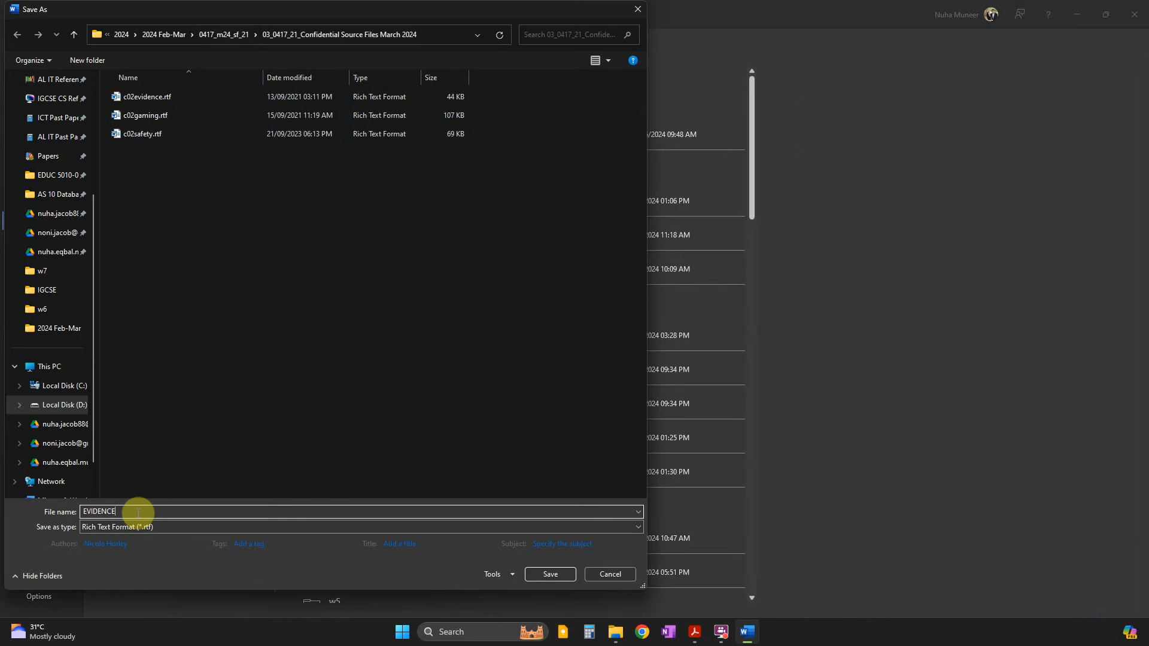
{"action": "type", "text": "0001"}
{"action": "left_click", "coordinate": [159, 528]}
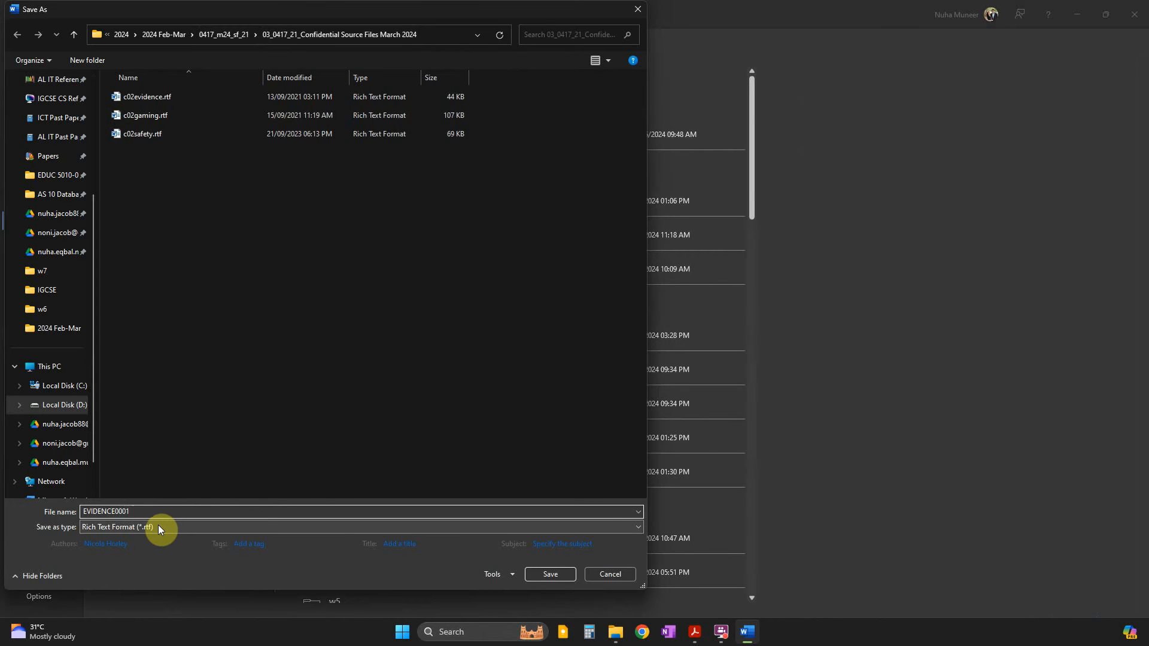
{"action": "left_click", "coordinate": [158, 525]}
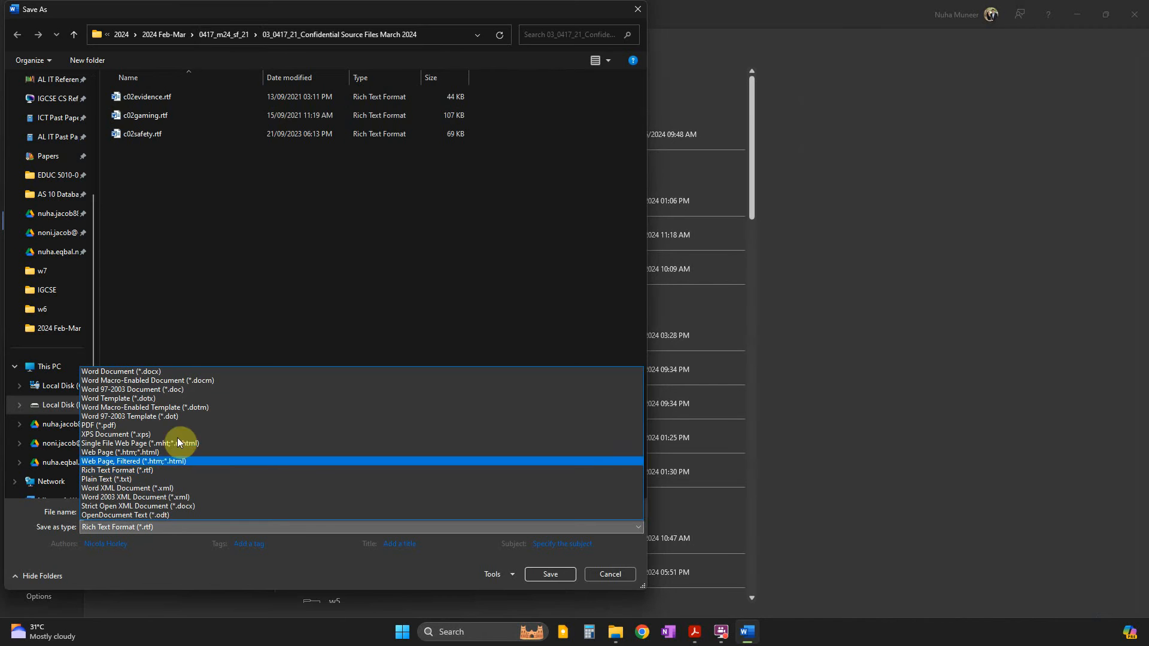
{"action": "left_click", "coordinate": [144, 371]}
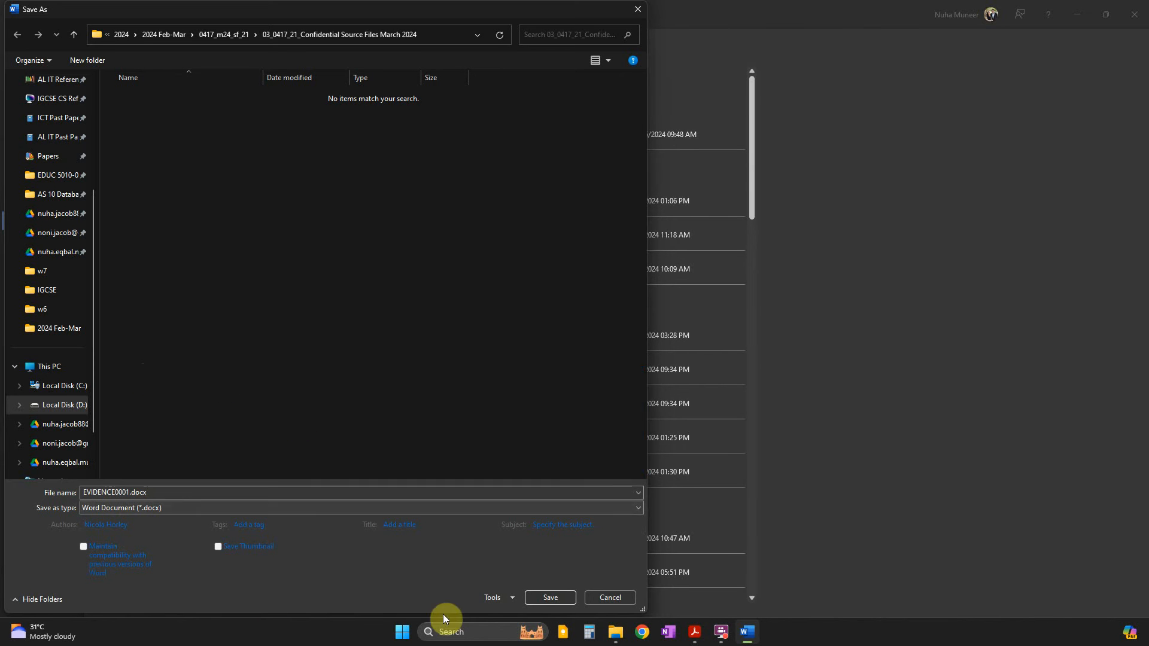
{"action": "left_click", "coordinate": [557, 598]}
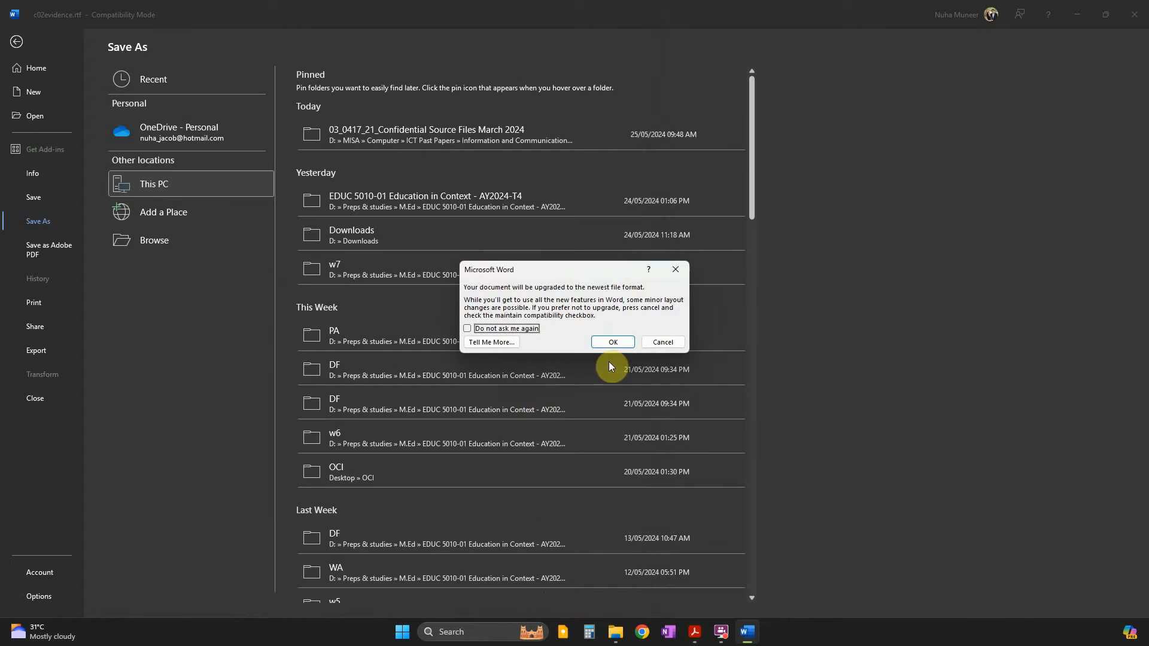
{"action": "left_click", "coordinate": [612, 338]}
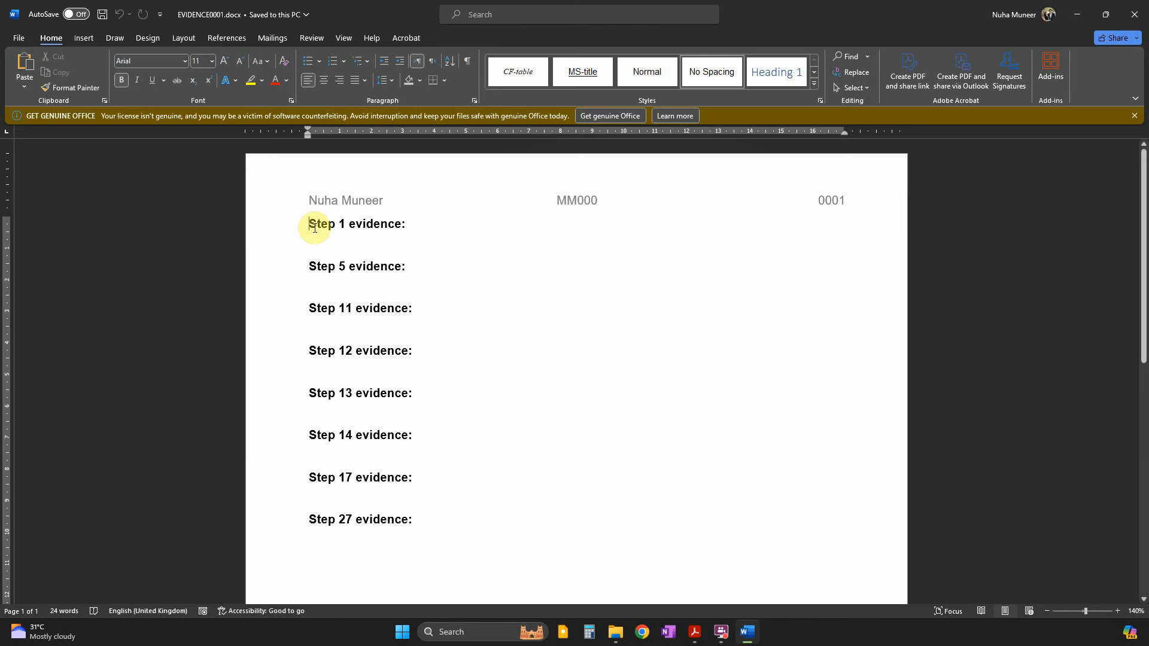
Add a blank line above 'Step 1 evidence:', save again and minimise Word.
{"action": "key", "text": "Return"}
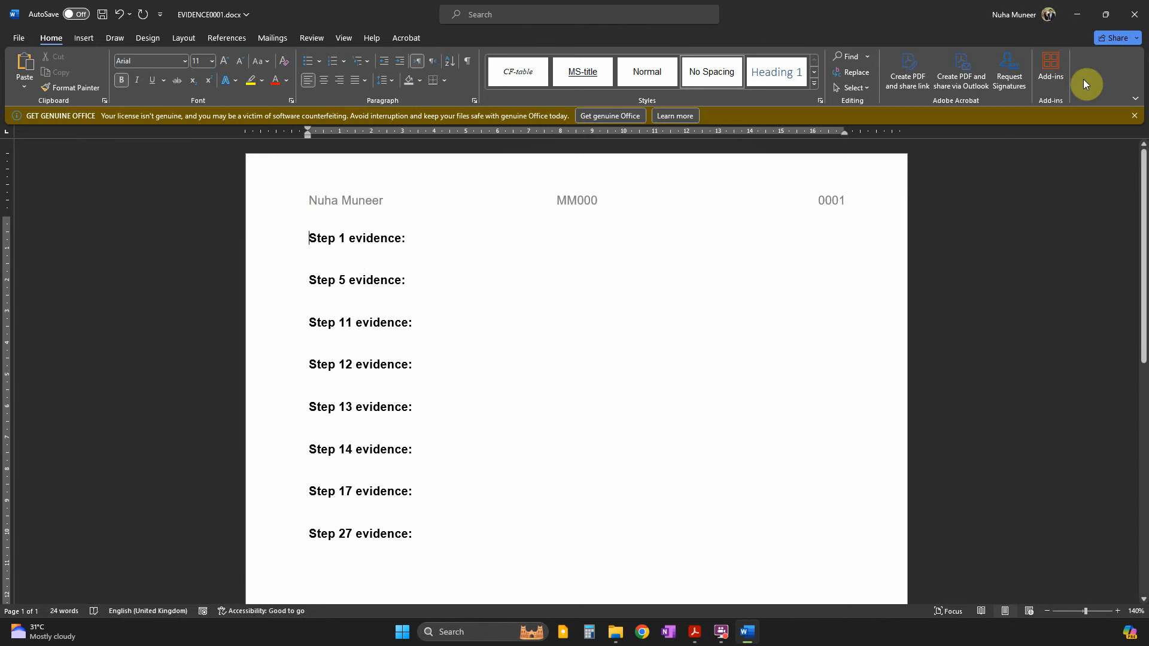
{"action": "key", "text": "ctrl+s"}
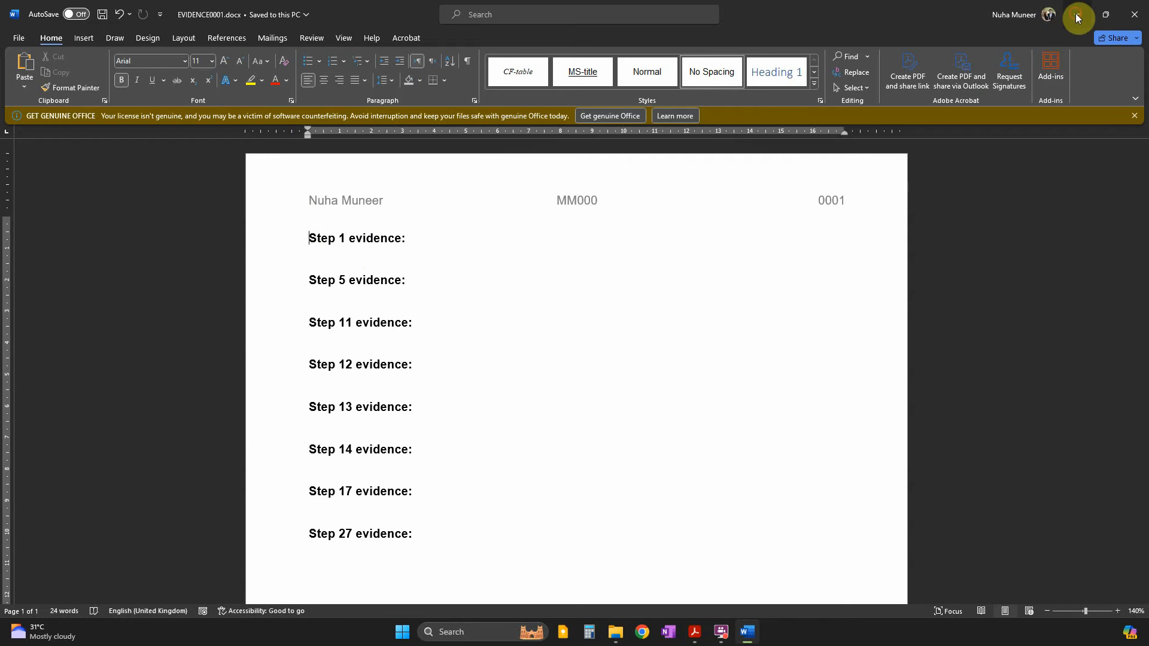
{"action": "left_click", "coordinate": [1075, 17]}
{"action": "scroll", "coordinate": [544, 342], "scroll_direction": "down", "scroll_amount": 4}
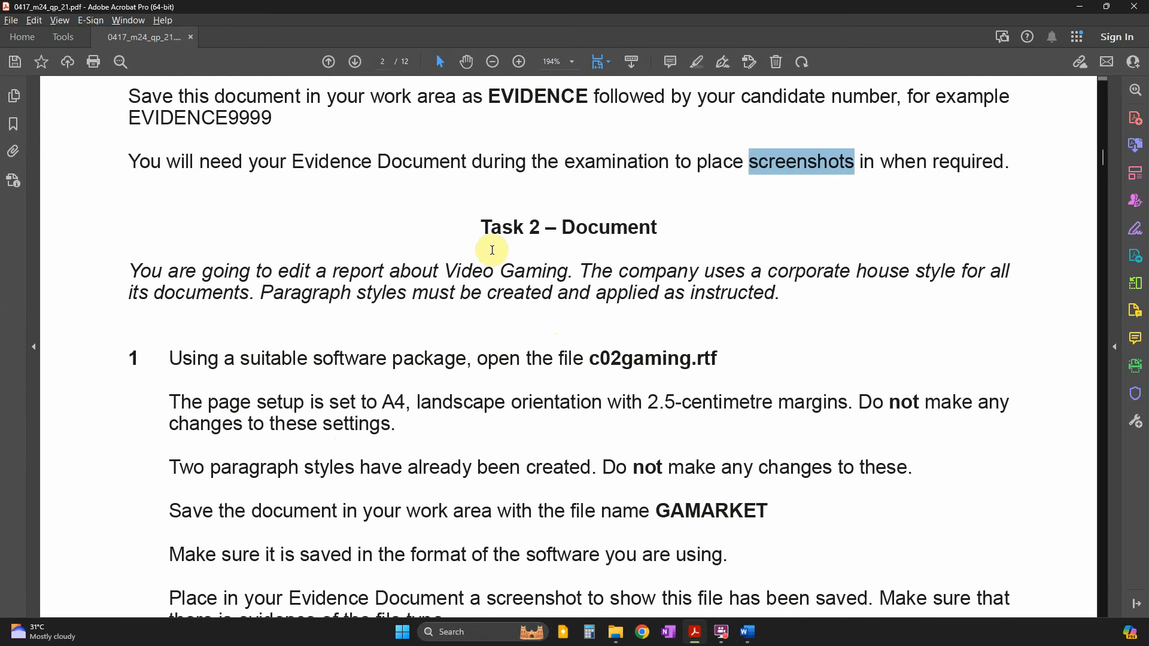
Highlight 'Video Gaming.' in green and underline 'applied as instructed' in the Task 2 brief.
{"action": "triple_click", "coordinate": [479, 225]}
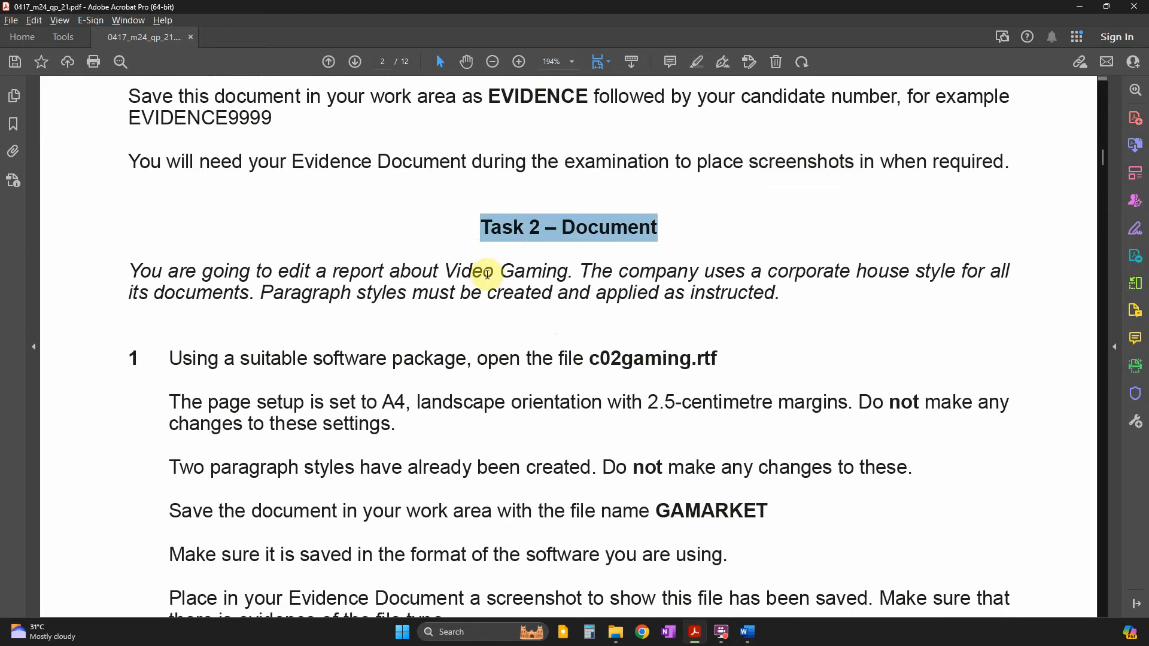
{"action": "left_click_drag", "start_coordinate": [572, 272], "coordinate": [445, 272]}
{"action": "left_click", "coordinate": [464, 243]}
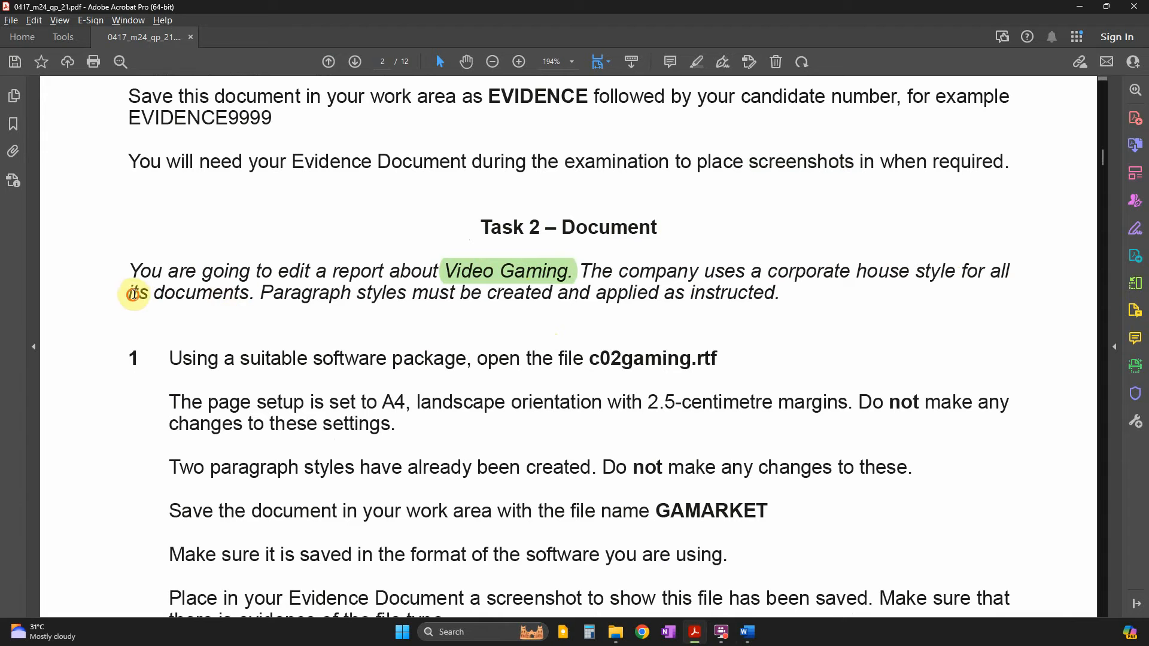
{"action": "left_click_drag", "start_coordinate": [131, 292], "coordinate": [249, 293]}
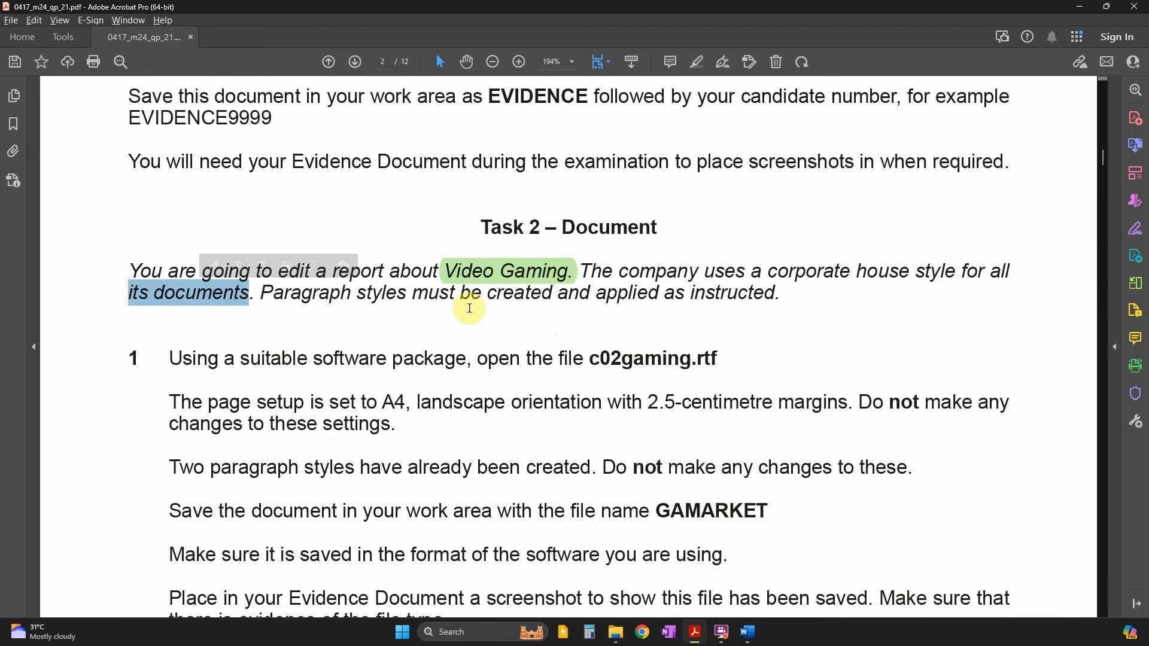
{"action": "left_click_drag", "start_coordinate": [621, 296], "coordinate": [710, 298]}
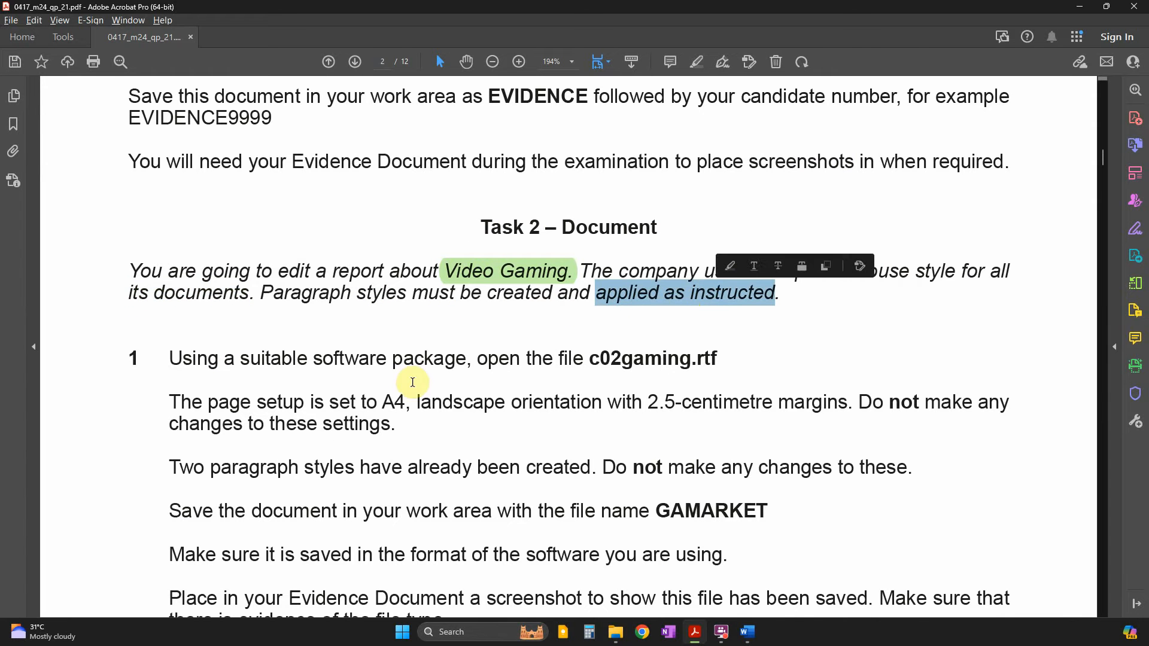
{"action": "left_click", "coordinate": [759, 268]}
Select the c02gaming file name and open the source files folder.
{"action": "scroll", "coordinate": [268, 453], "scroll_direction": "down", "scroll_amount": 4}
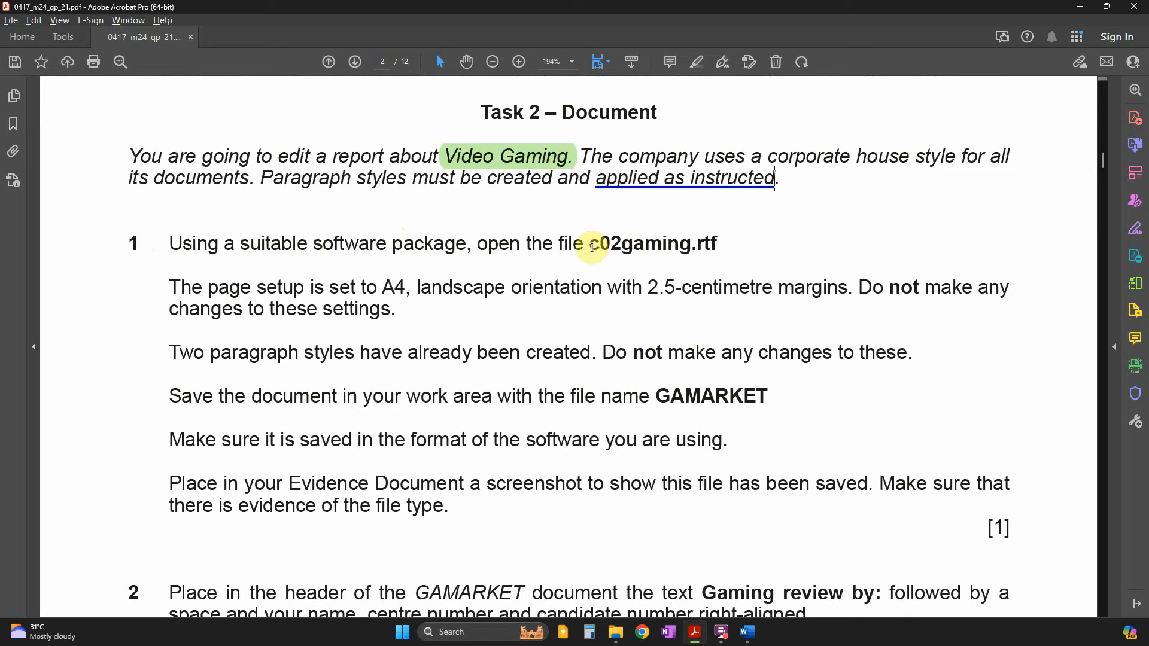
{"action": "left_click_drag", "start_coordinate": [589, 244], "coordinate": [691, 245]}
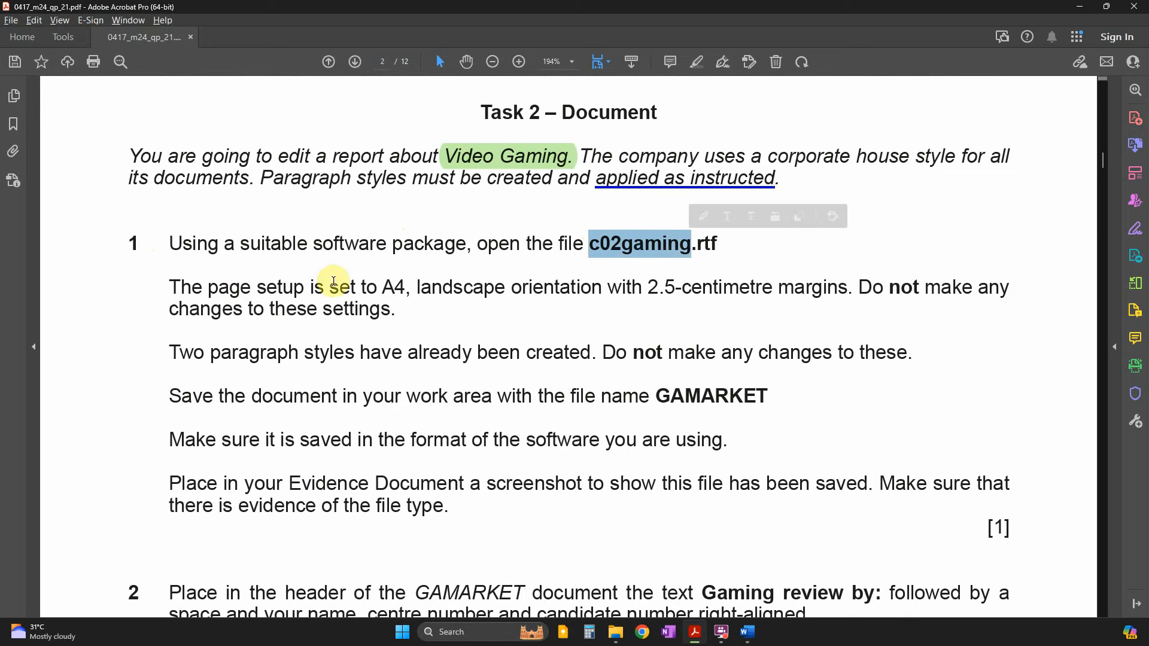
{"action": "left_click", "coordinate": [615, 631]}
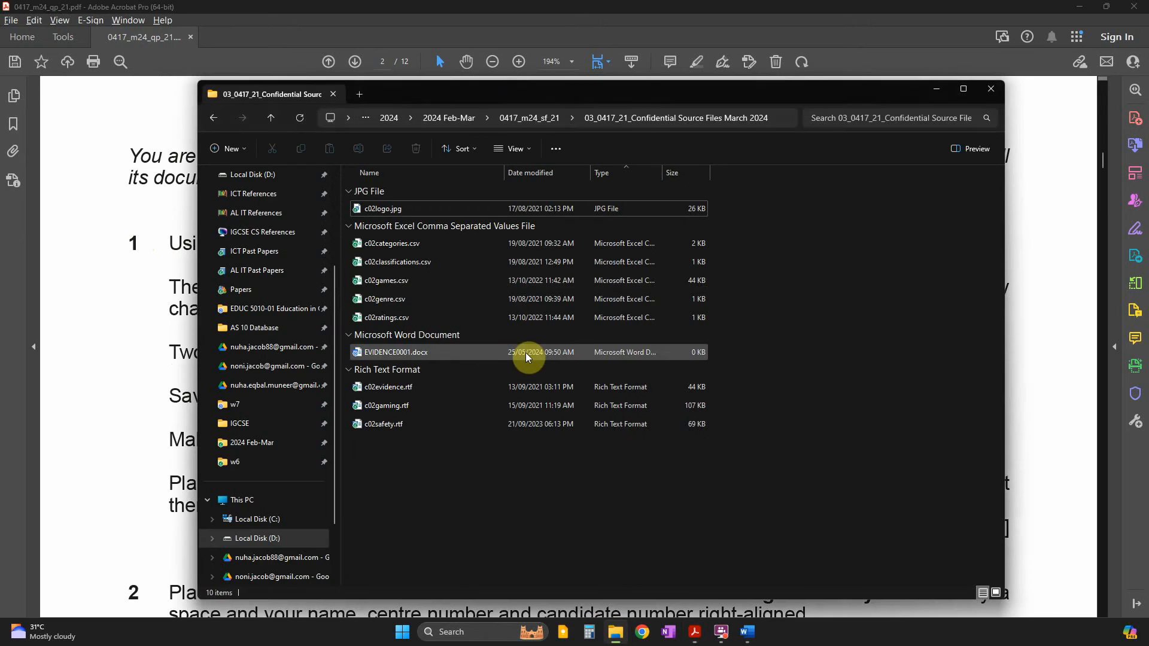
Open c02gaming.rtf in Word and scroll through the gaming market report.
{"action": "left_click", "coordinate": [396, 406]}
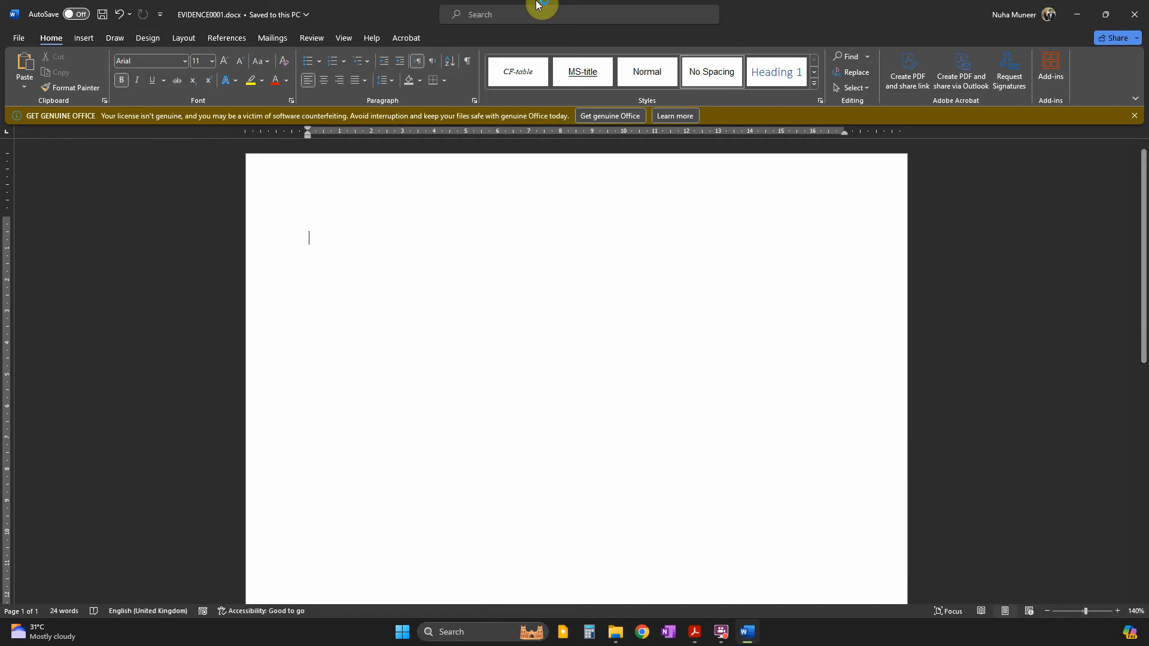
{"action": "scroll", "coordinate": [742, 263], "scroll_direction": "down", "scroll_amount": 2}
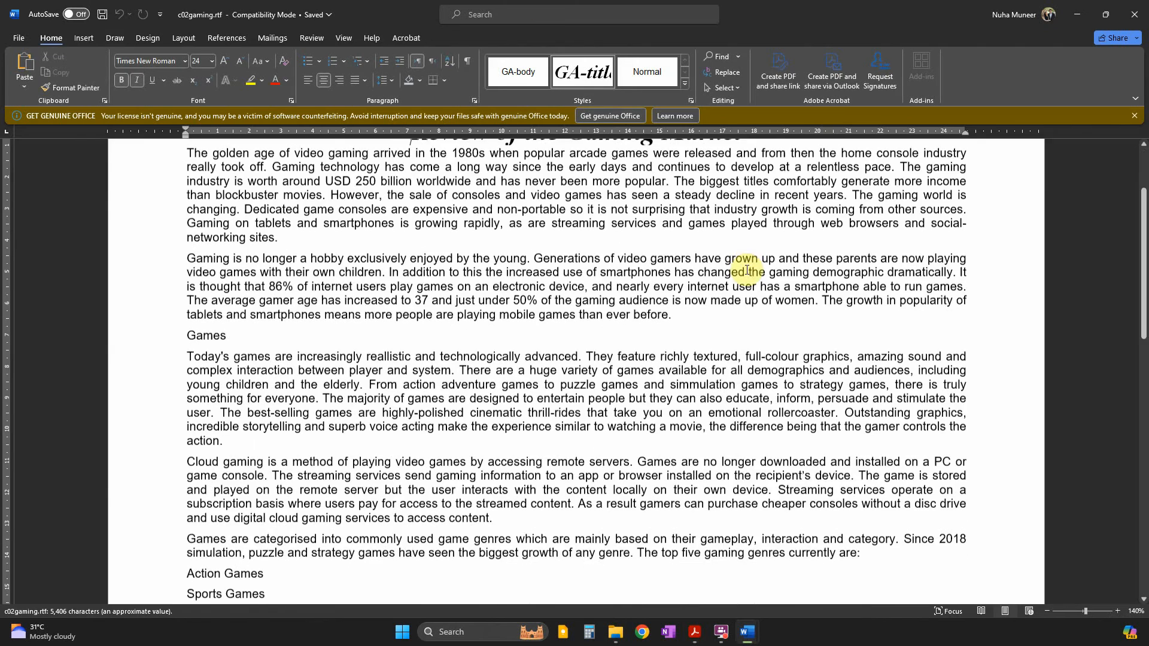
{"action": "scroll", "coordinate": [867, 203], "scroll_direction": "down", "scroll_amount": 5}
{"action": "scroll", "coordinate": [867, 202], "scroll_direction": "up", "scroll_amount": 3}
{"action": "scroll", "coordinate": [866, 202], "scroll_direction": "down", "scroll_amount": 8}
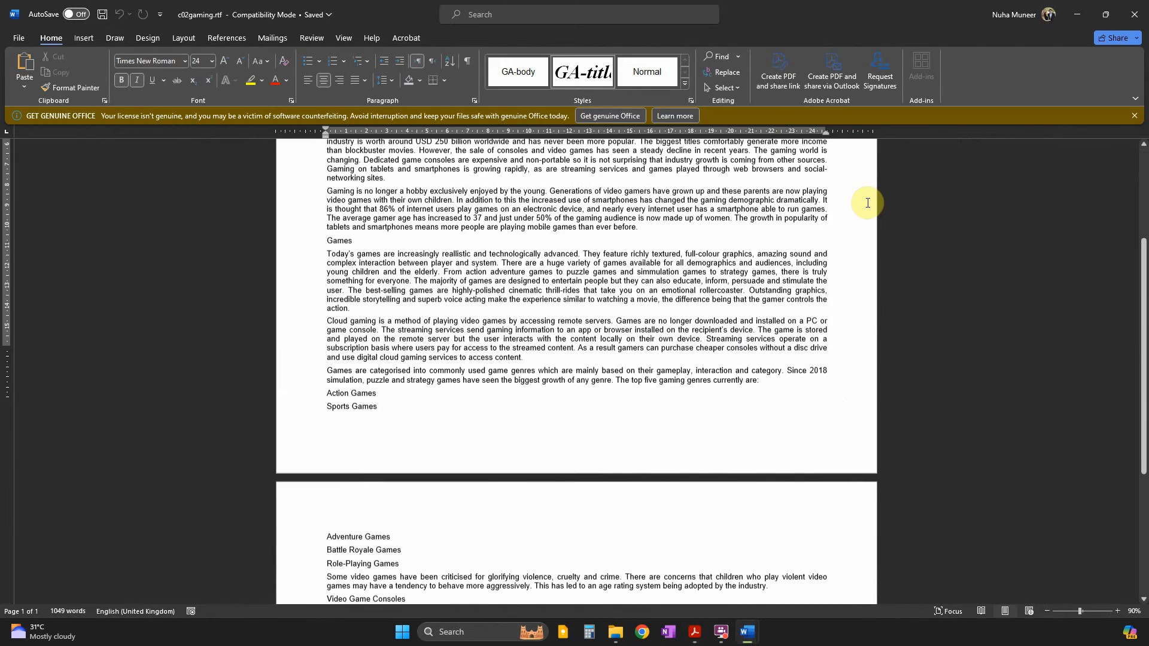
{"action": "scroll", "coordinate": [866, 201], "scroll_direction": "up", "scroll_amount": 4}
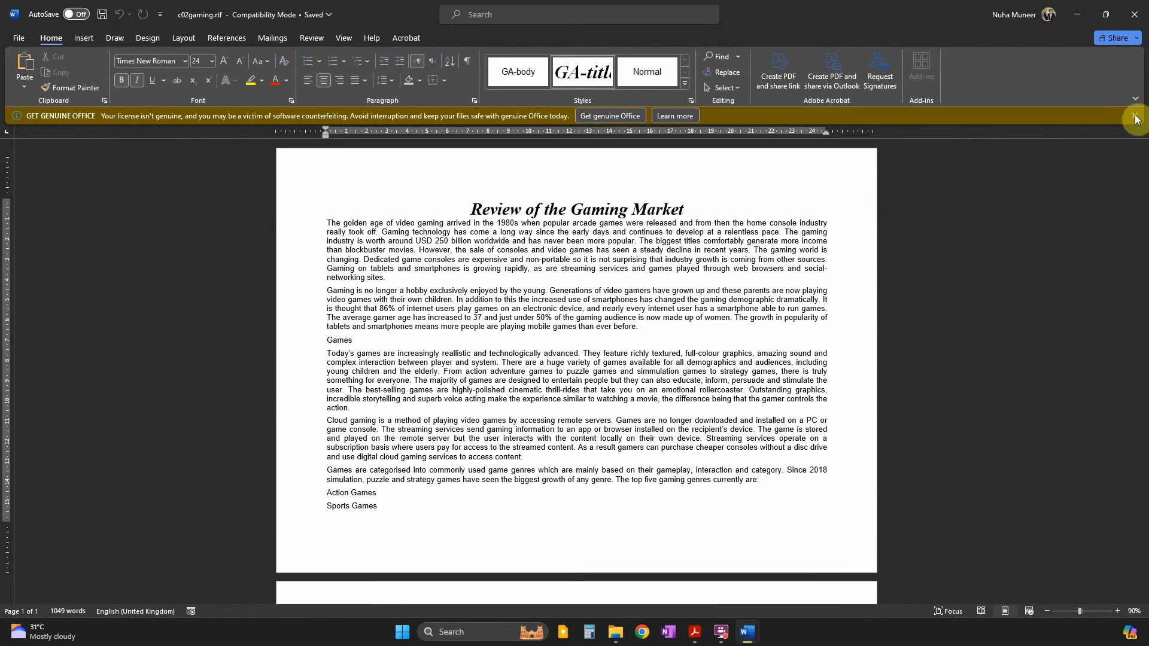
Dismiss the licence warning bar and cycle through the evidence document back to the PDF.
{"action": "left_click", "coordinate": [1133, 115]}
{"action": "key", "text": "alt+Tab"}
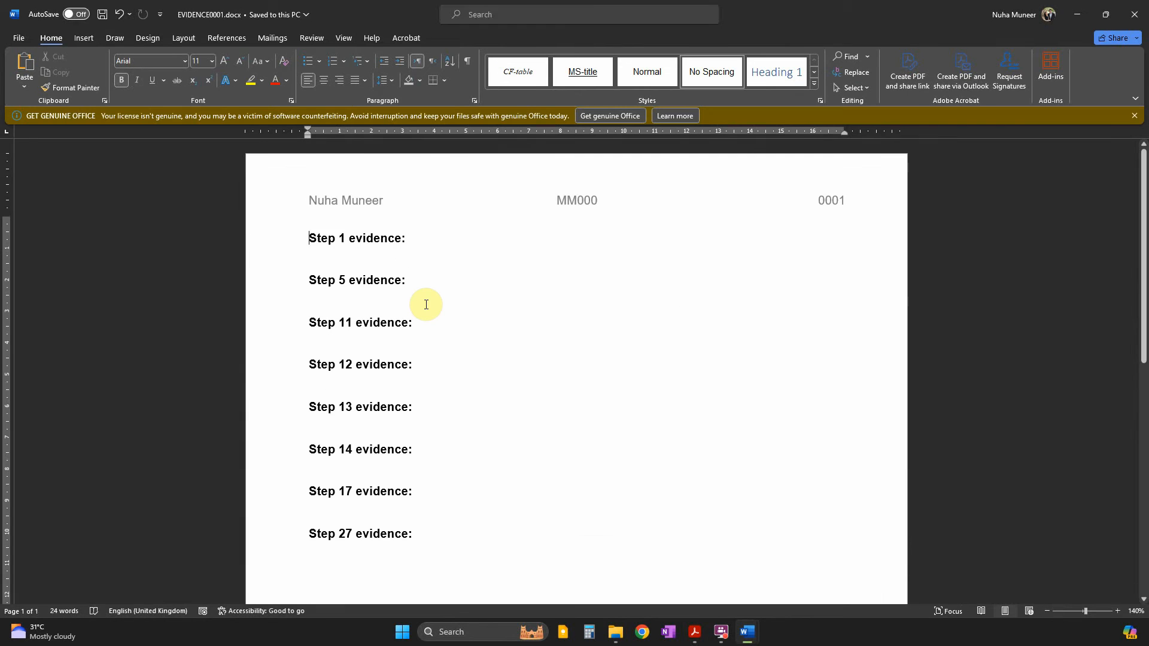
{"action": "key", "text": "alt+Tab"}
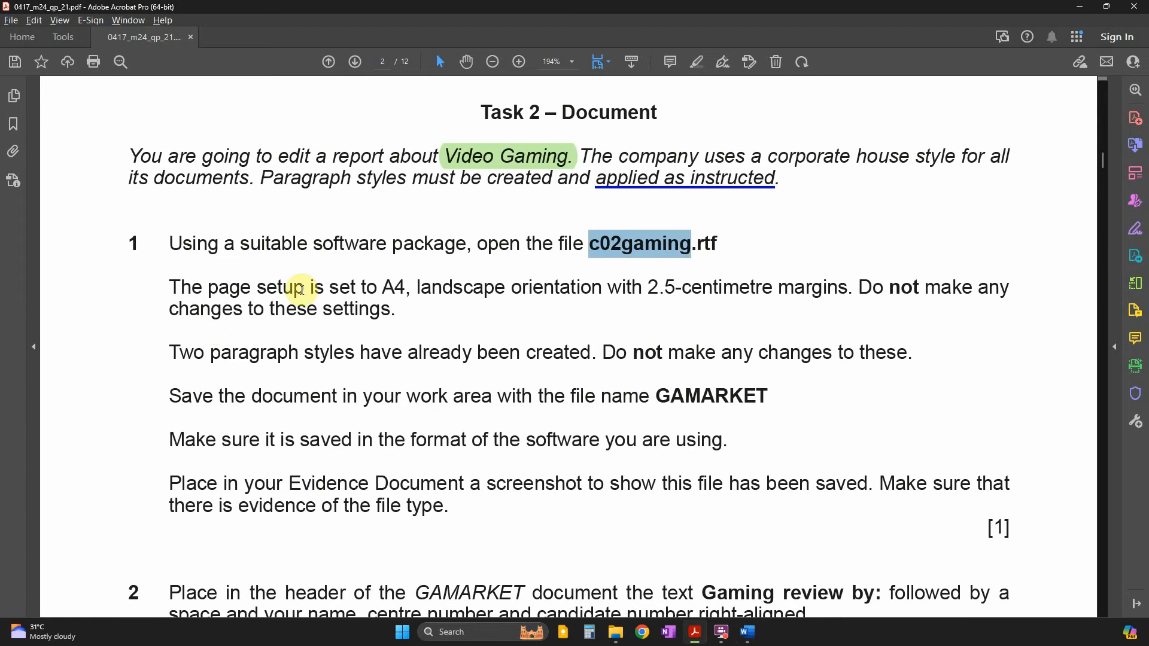
Highlight 'A4,', 'landscape' and '2.5-centimetre margins' in green in the page-setup instruction.
{"action": "left_click_drag", "start_coordinate": [378, 289], "coordinate": [411, 289]}
{"action": "left_click", "coordinate": [422, 260]}
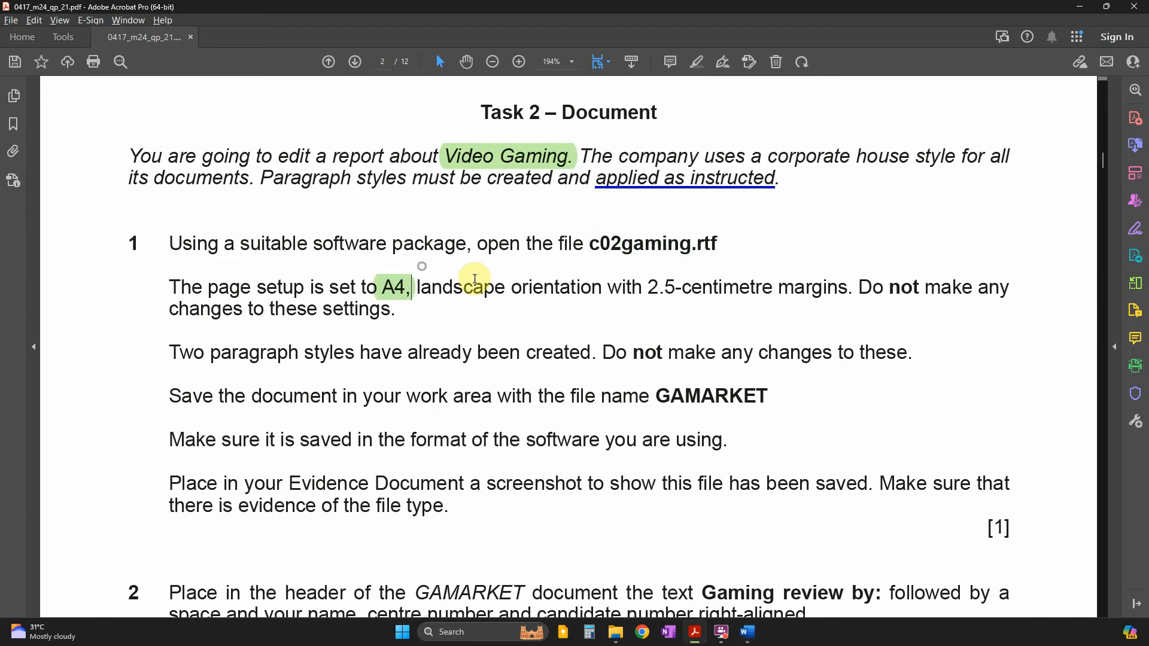
{"action": "double_click", "coordinate": [476, 289]}
{"action": "left_click", "coordinate": [501, 260]}
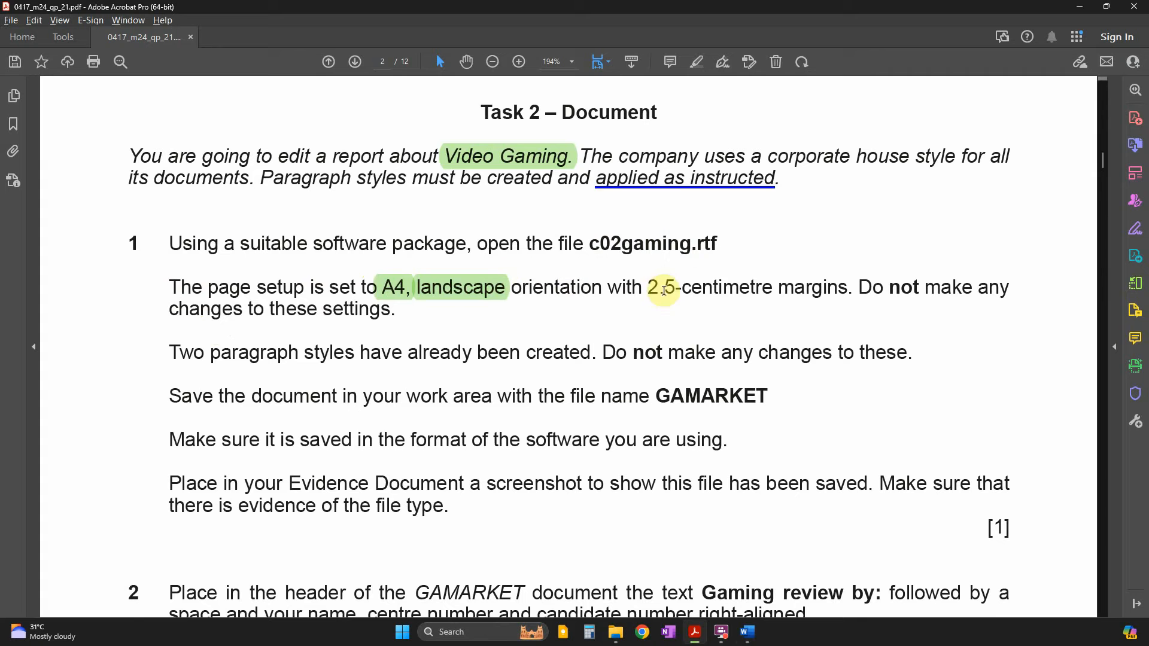
{"action": "left_click_drag", "start_coordinate": [648, 287], "coordinate": [814, 282]}
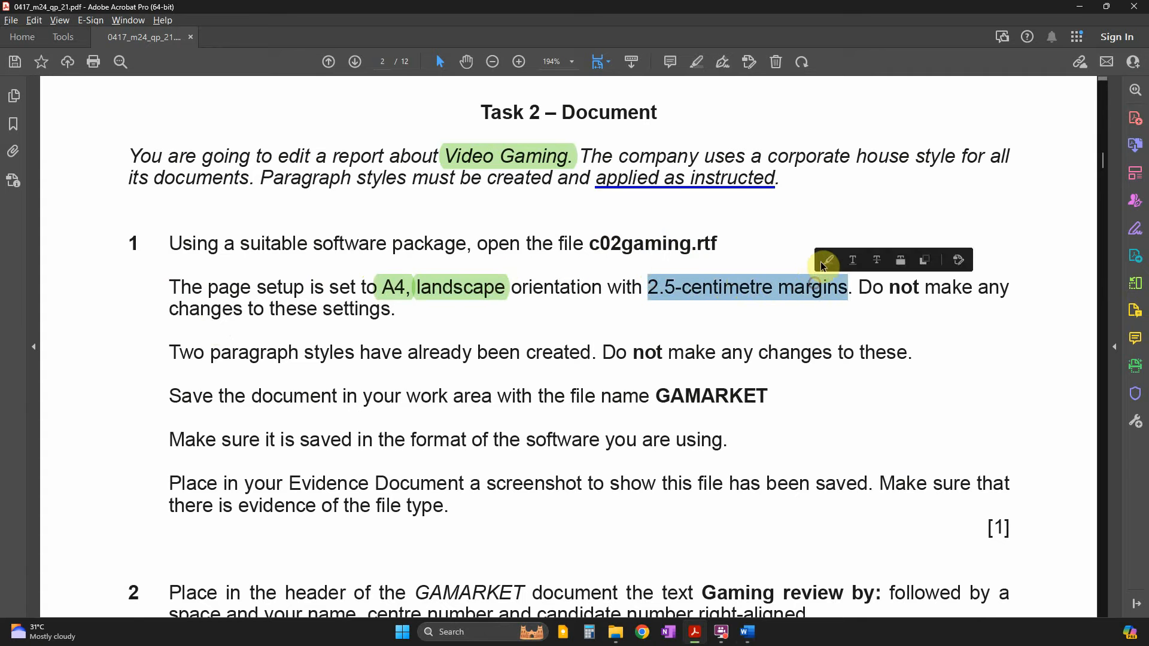
{"action": "left_click", "coordinate": [835, 261]}
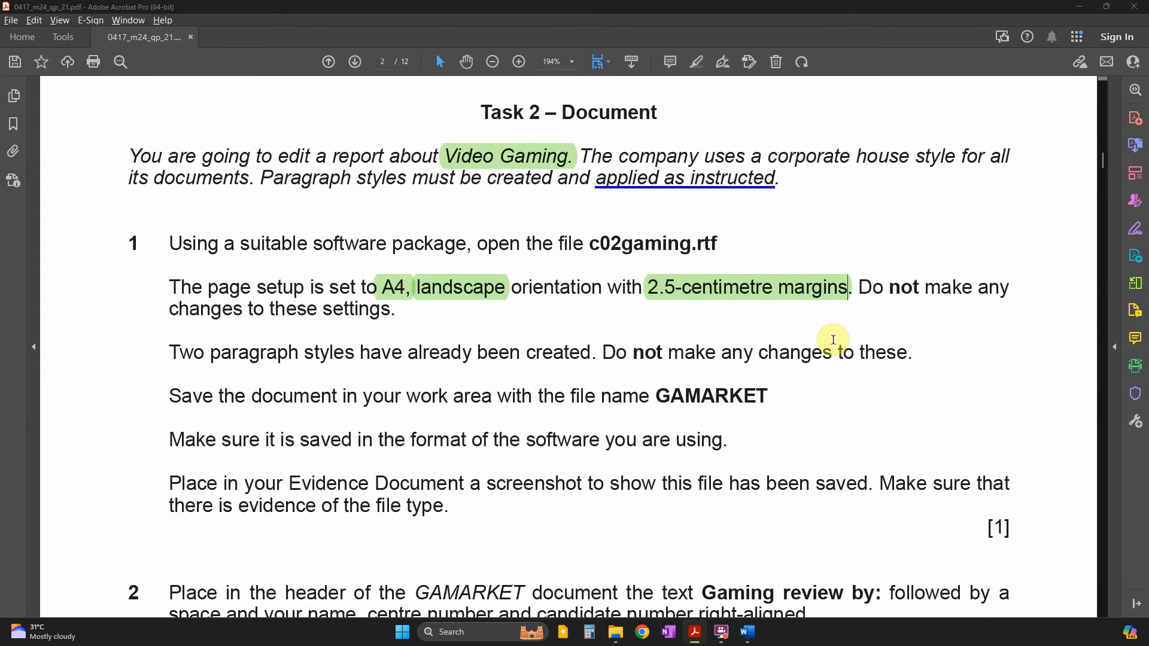
Check the Word windows, select the word 'not' in the instruction, then return to Word.
{"action": "key", "text": "alt+Tab"}
{"action": "key", "text": "alt+Tab"}
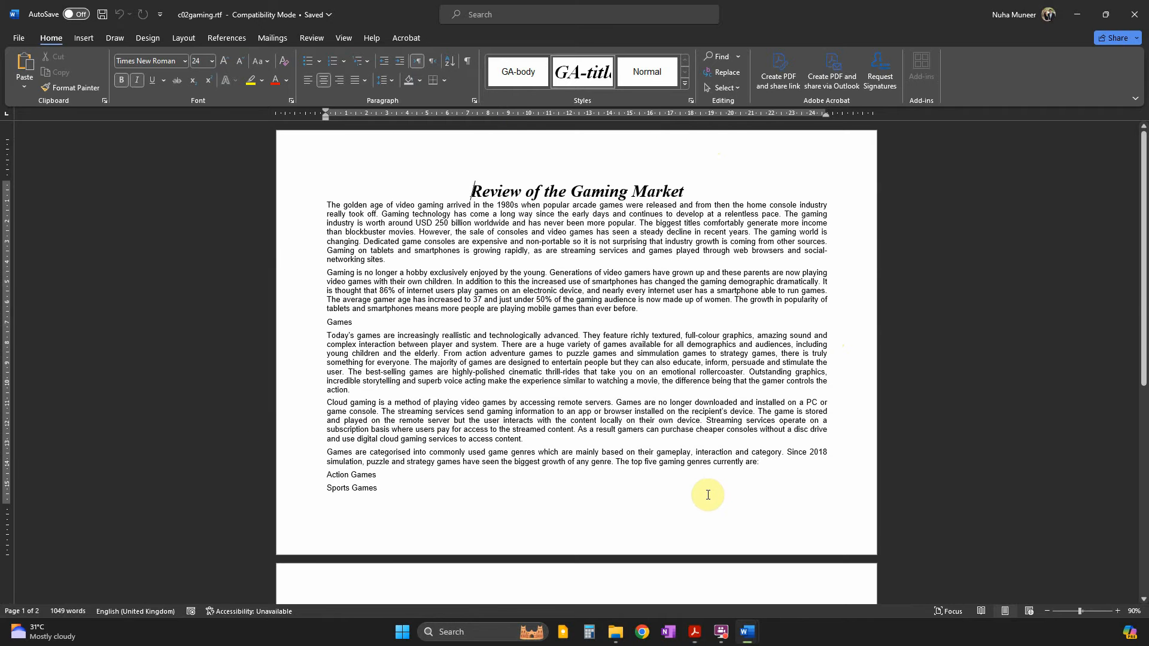
{"action": "key", "text": "alt+Tab"}
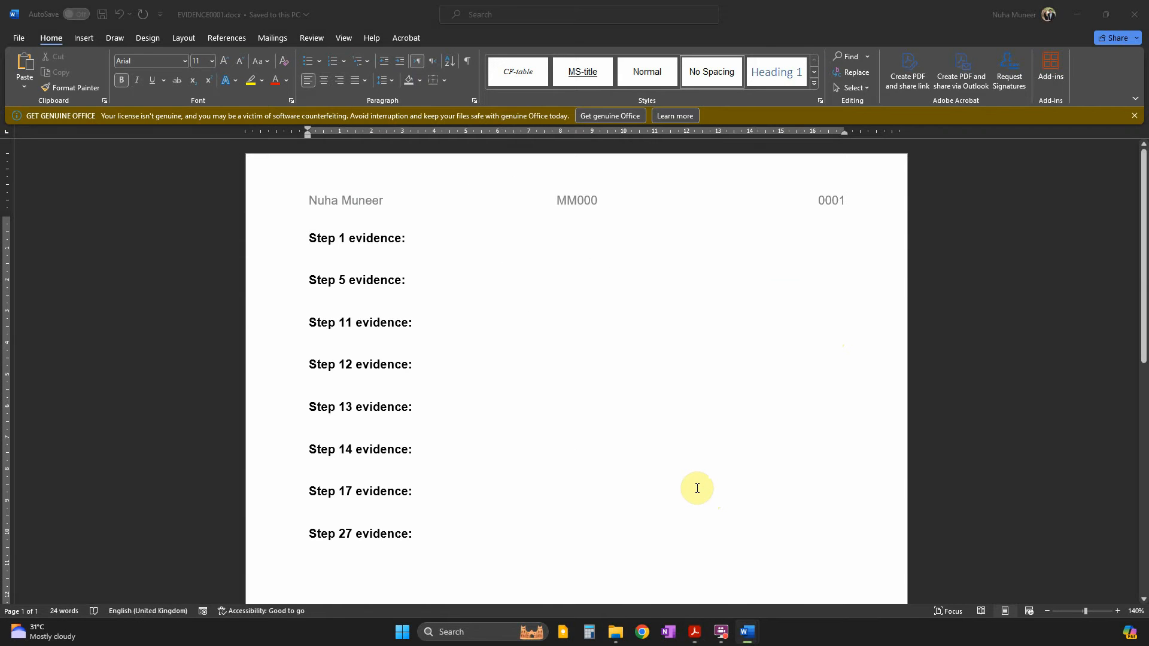
{"action": "key", "text": "alt+Tab"}
{"action": "double_click", "coordinate": [908, 286]}
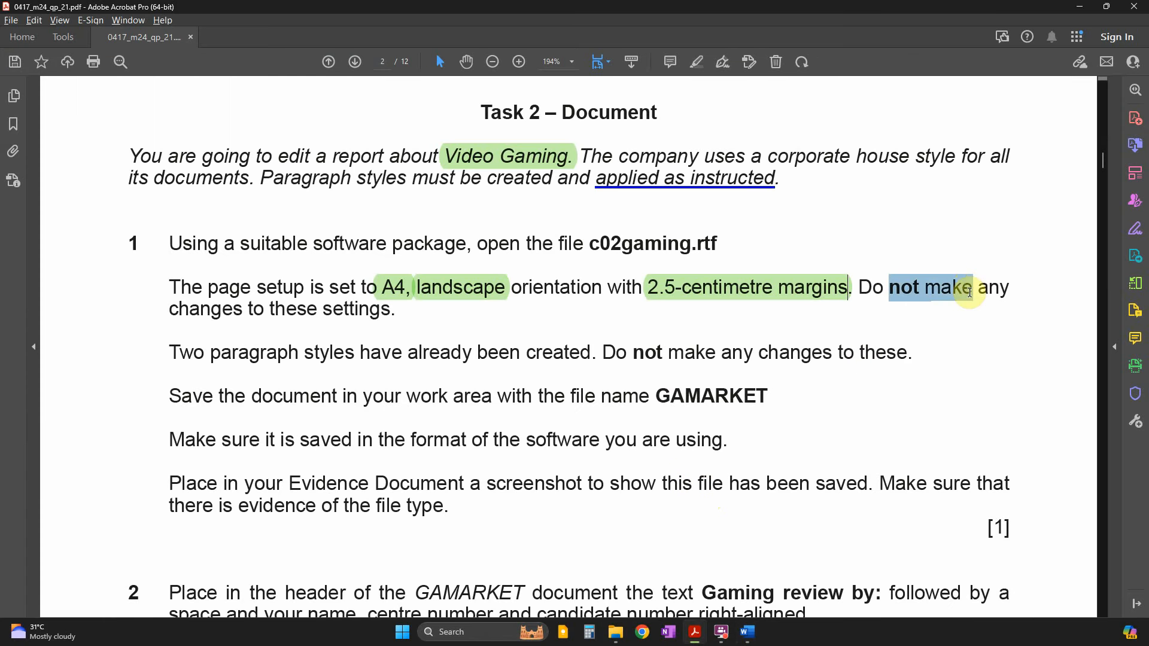
{"action": "key", "text": "alt+Tab"}
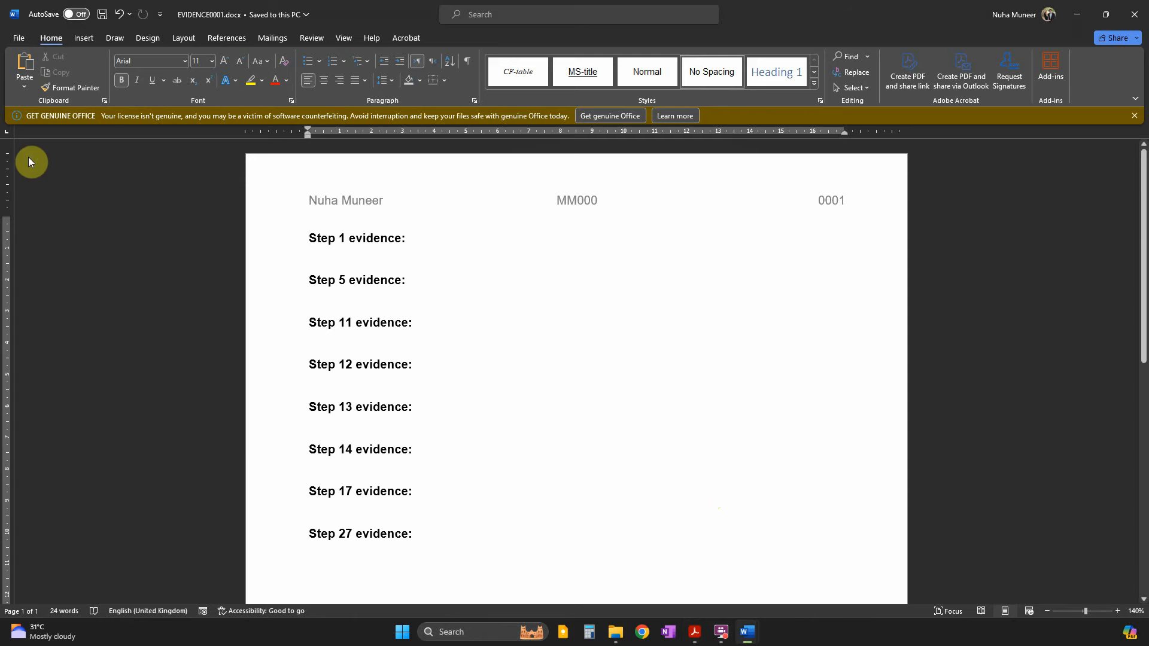
Open and cancel Page Setup in the evidence document, which was the wrong file.
{"action": "left_click", "coordinate": [182, 41]}
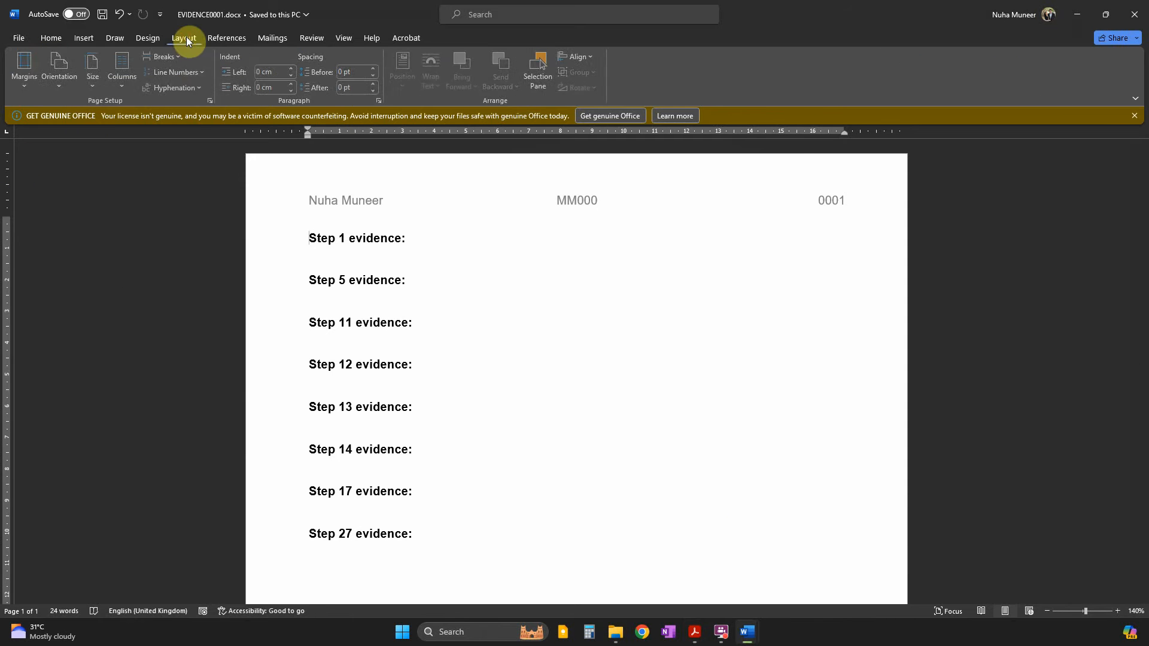
{"action": "left_click", "coordinate": [212, 101]}
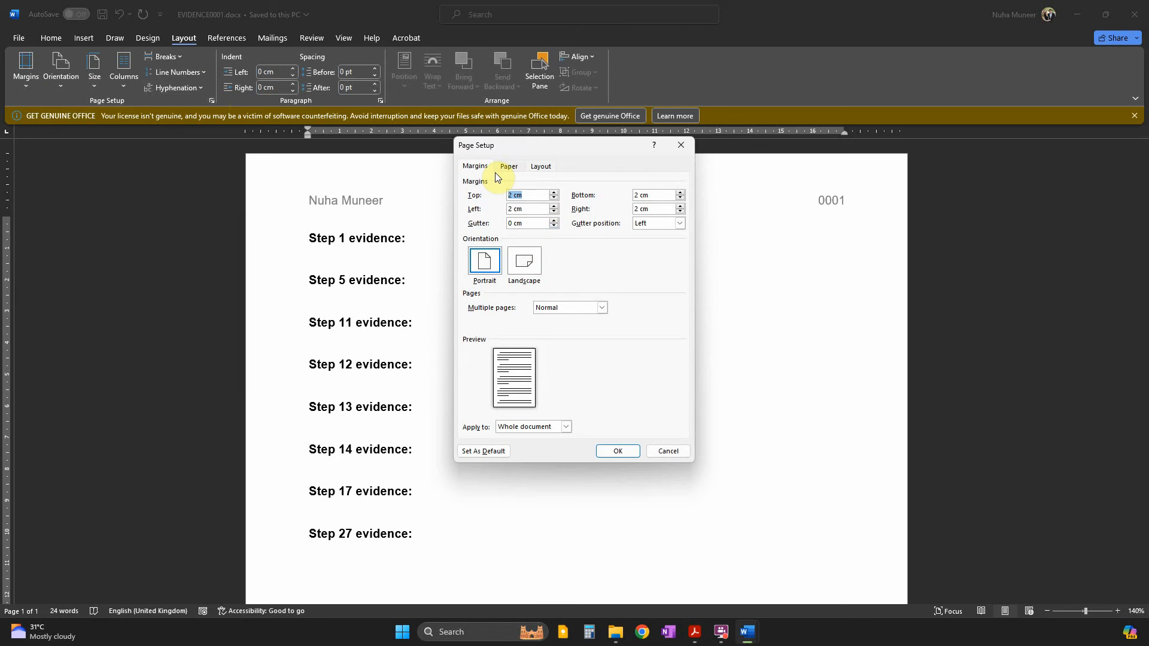
{"action": "key", "text": "super+shift+s"}
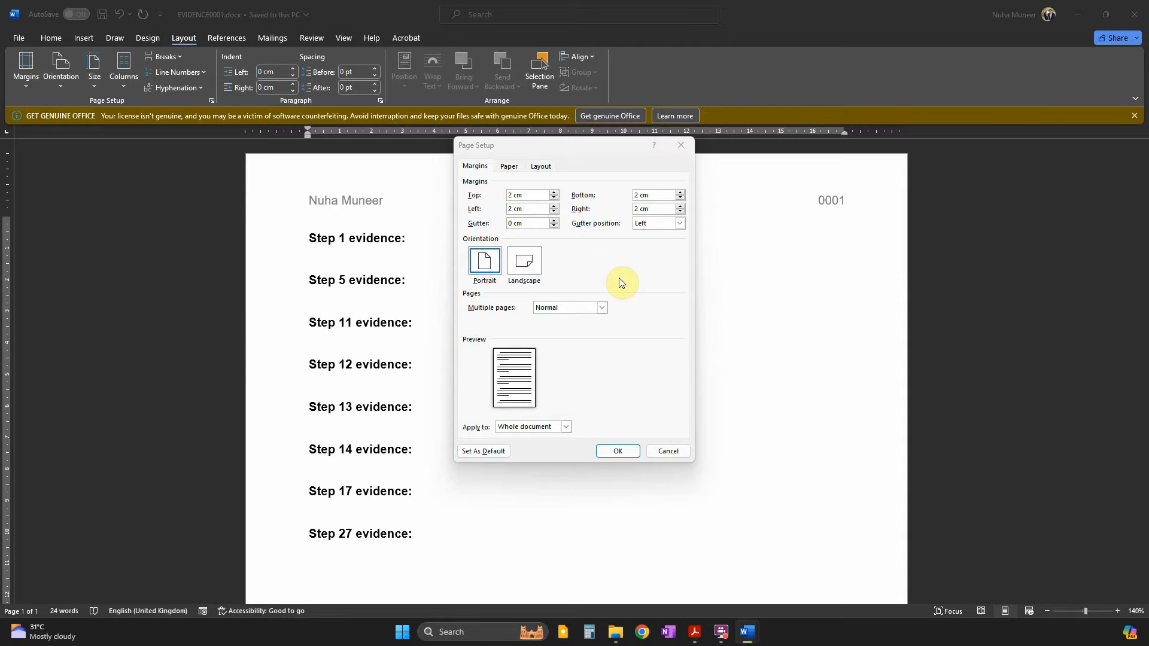
{"action": "key", "text": "alt+Tab"}
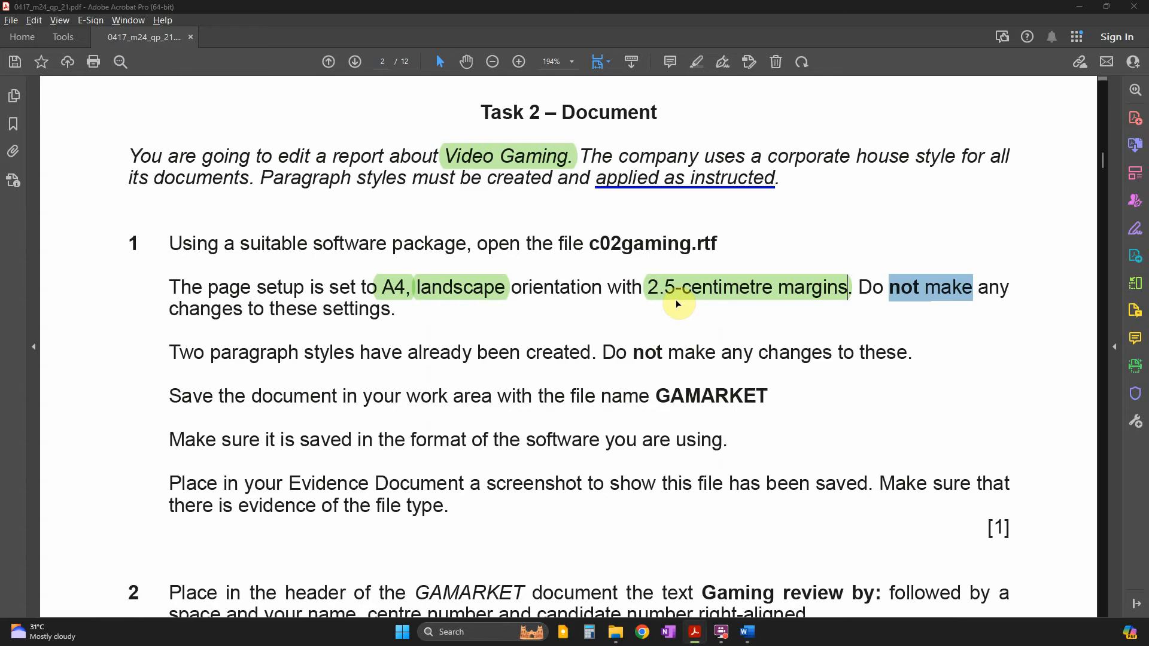
{"action": "key", "text": "alt+Tab"}
{"action": "left_click", "coordinate": [684, 144]}
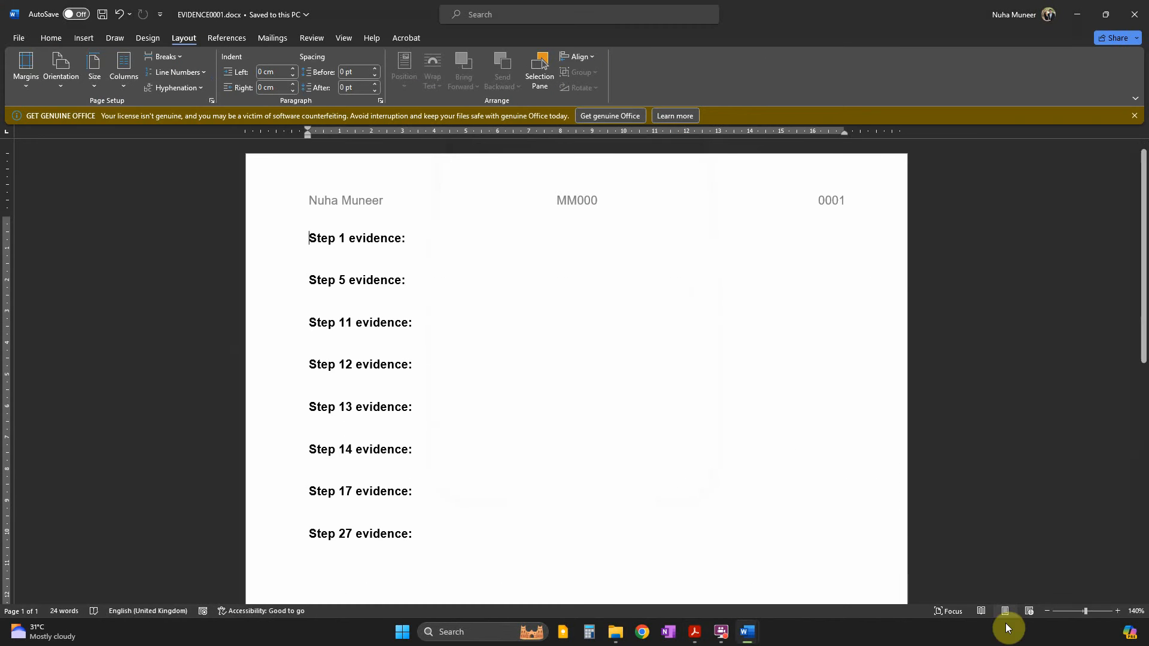
Confirm c02gaming.rtf is A4 landscape with 2.5 cm margins in Page Setup, then cancel.
{"action": "mouse_move", "coordinate": [749, 631]}
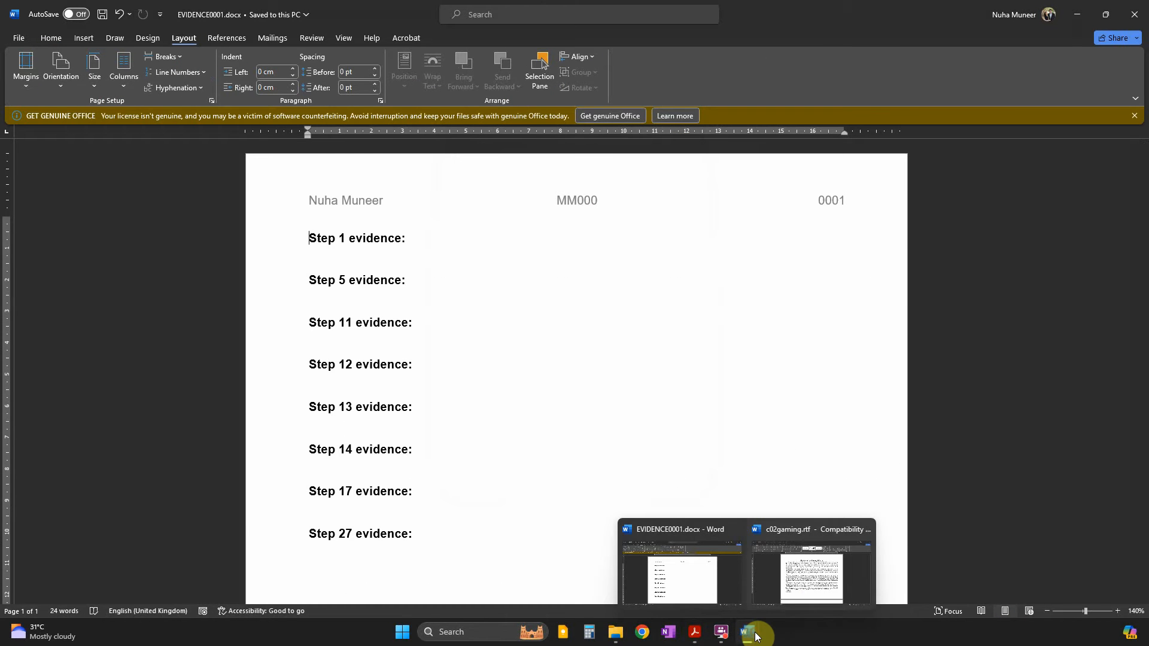
{"action": "left_click", "coordinate": [803, 578]}
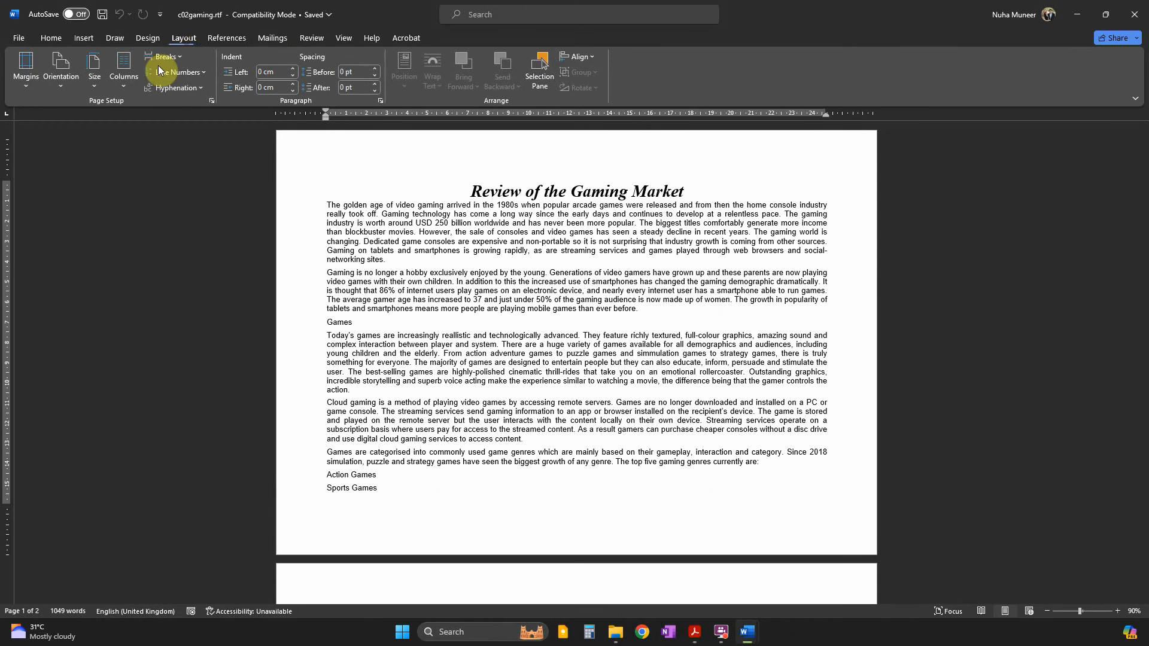
{"action": "left_click", "coordinate": [212, 100]}
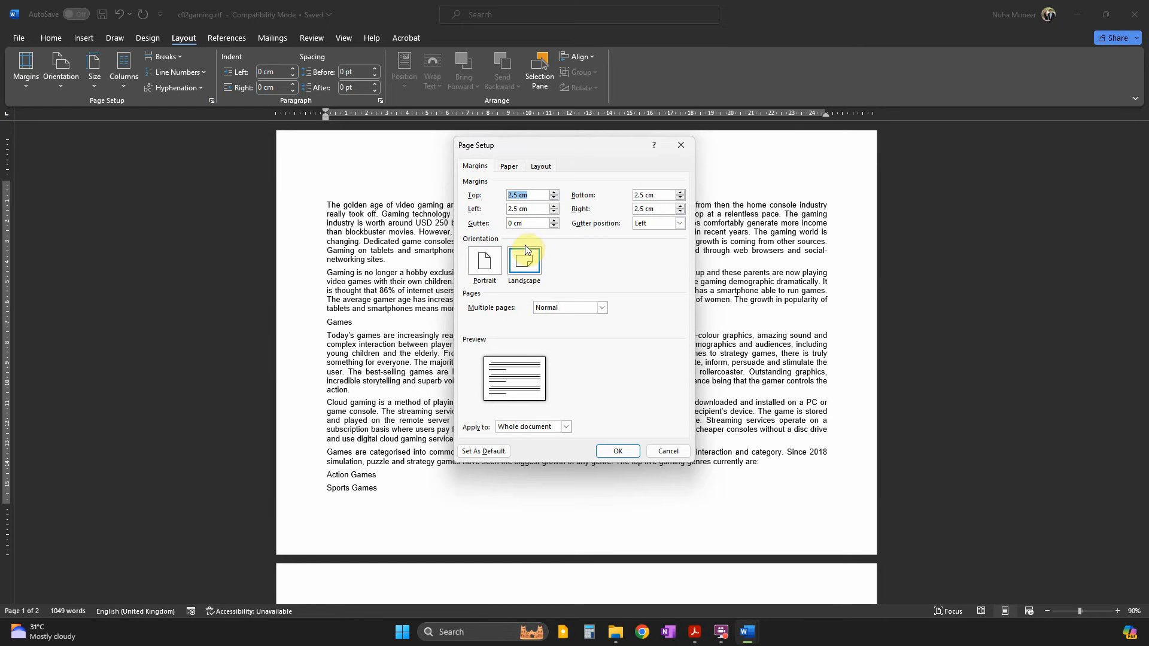
{"action": "left_click", "coordinate": [510, 167]}
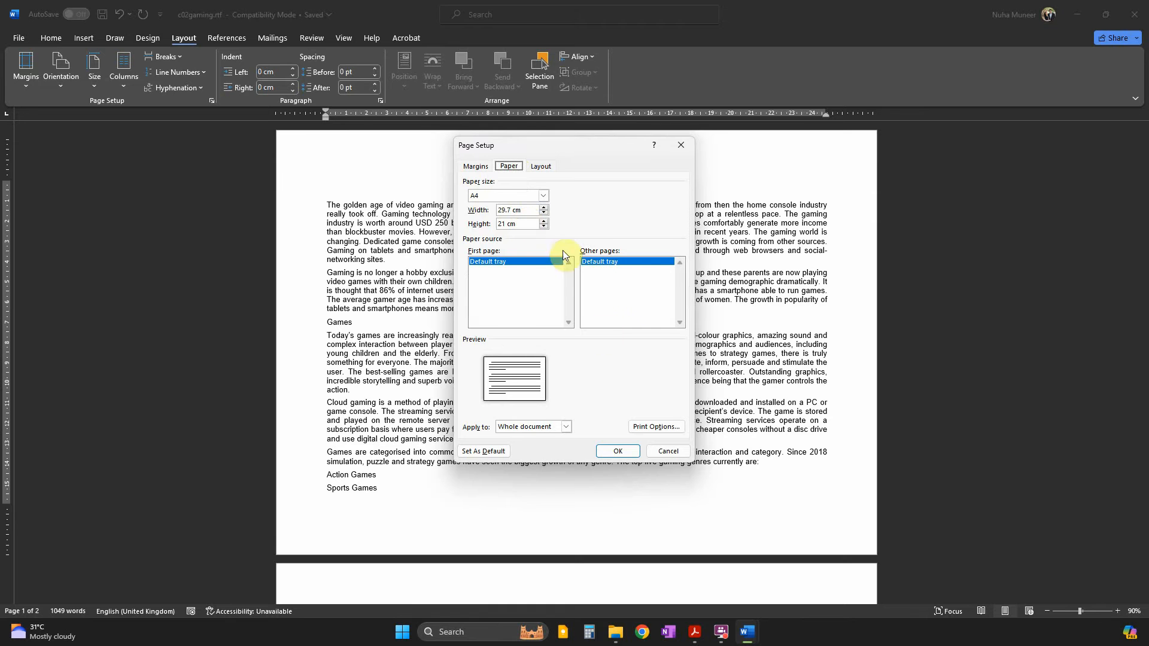
{"action": "left_click", "coordinate": [667, 451]}
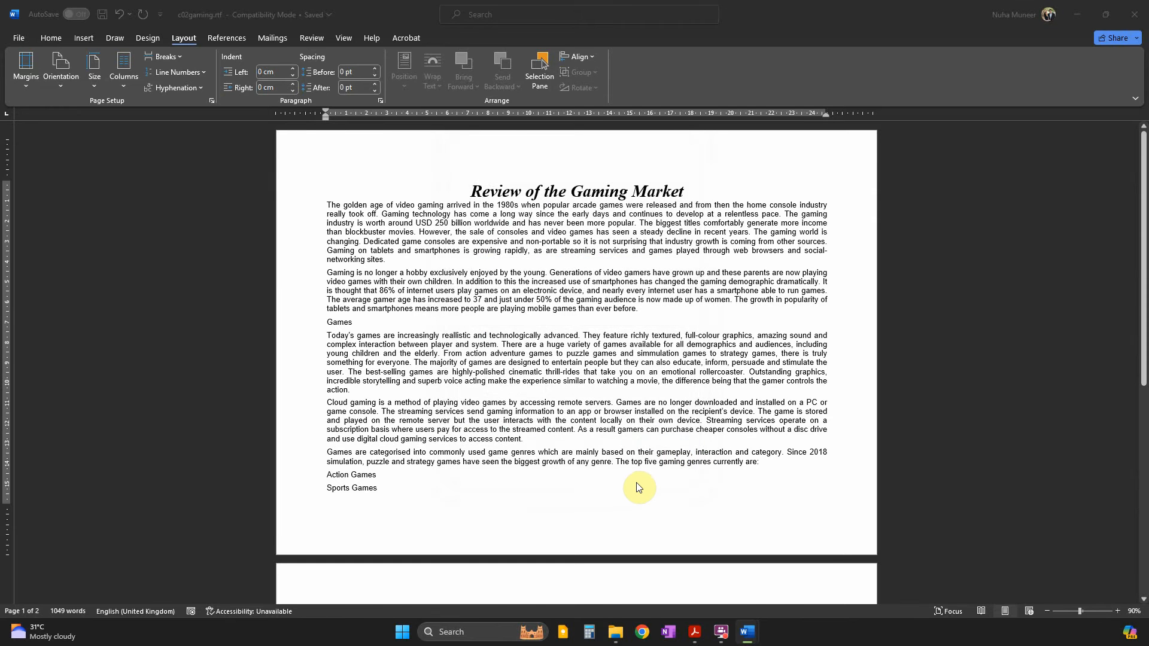
{"action": "key", "text": "alt+Tab"}
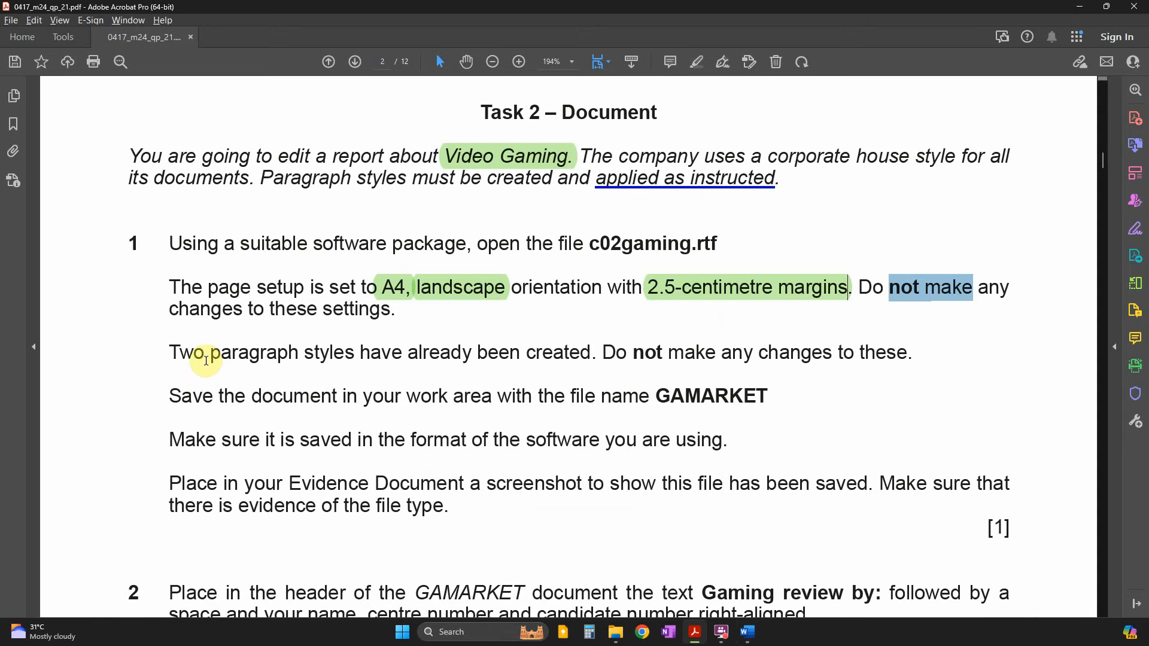
Mark the sentence about existing paragraph styles and check the report's Styles list in Word.
{"action": "left_click_drag", "start_coordinate": [208, 353], "coordinate": [554, 359]}
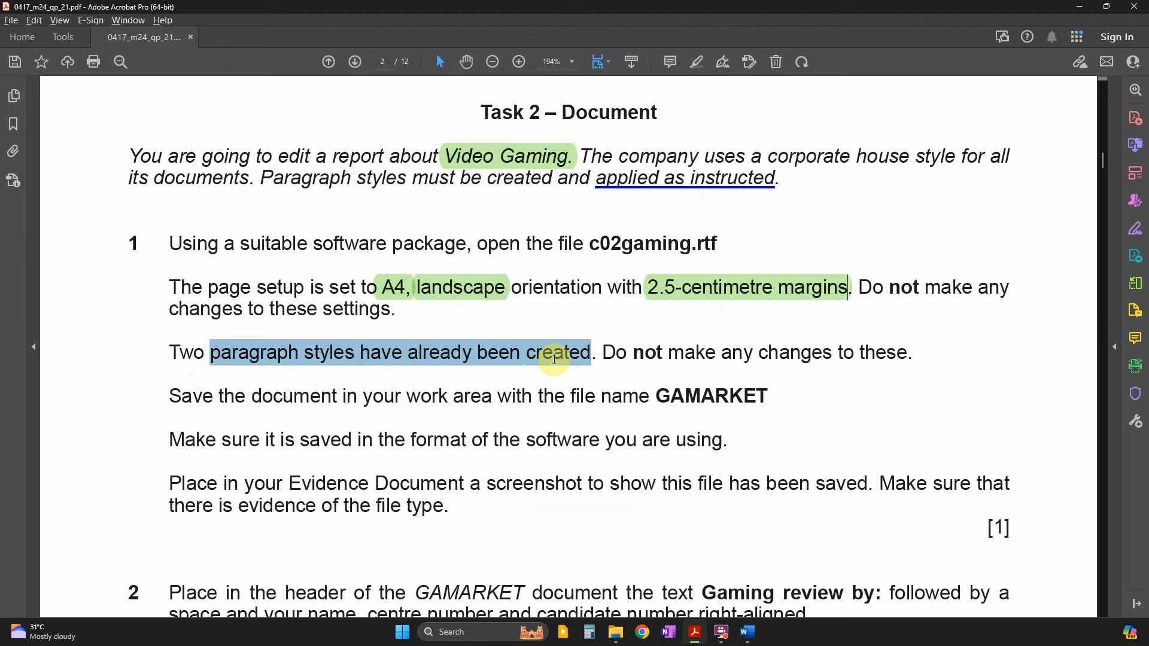
{"action": "left_click_drag", "start_coordinate": [633, 353], "coordinate": [750, 357]}
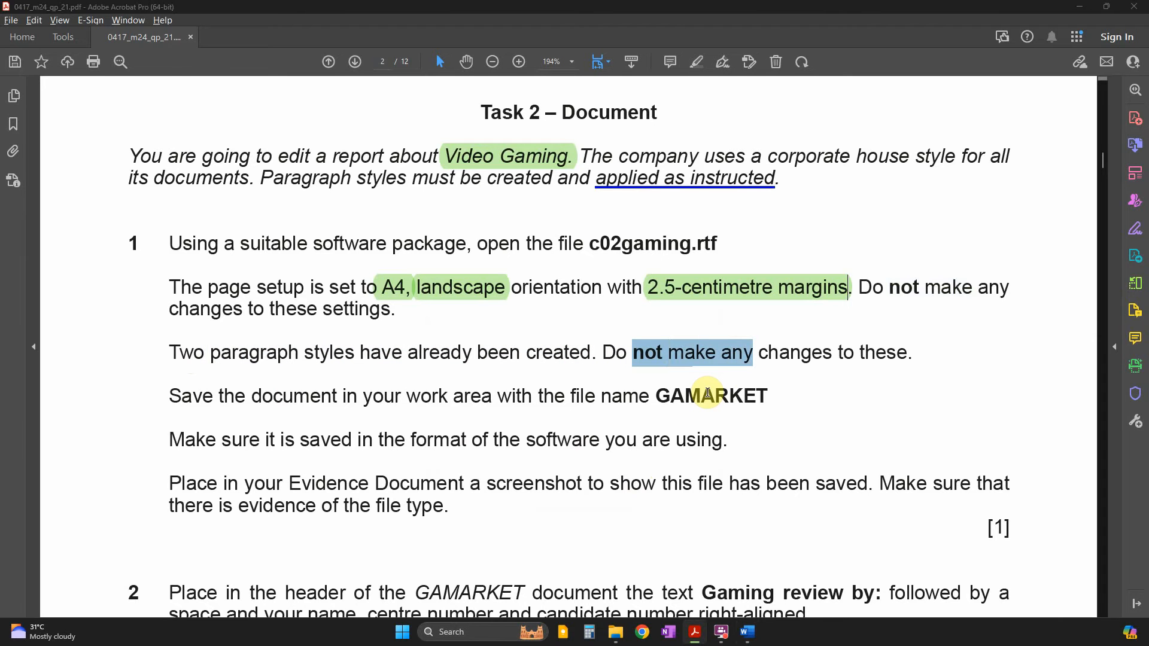
{"action": "key", "text": "alt+Tab"}
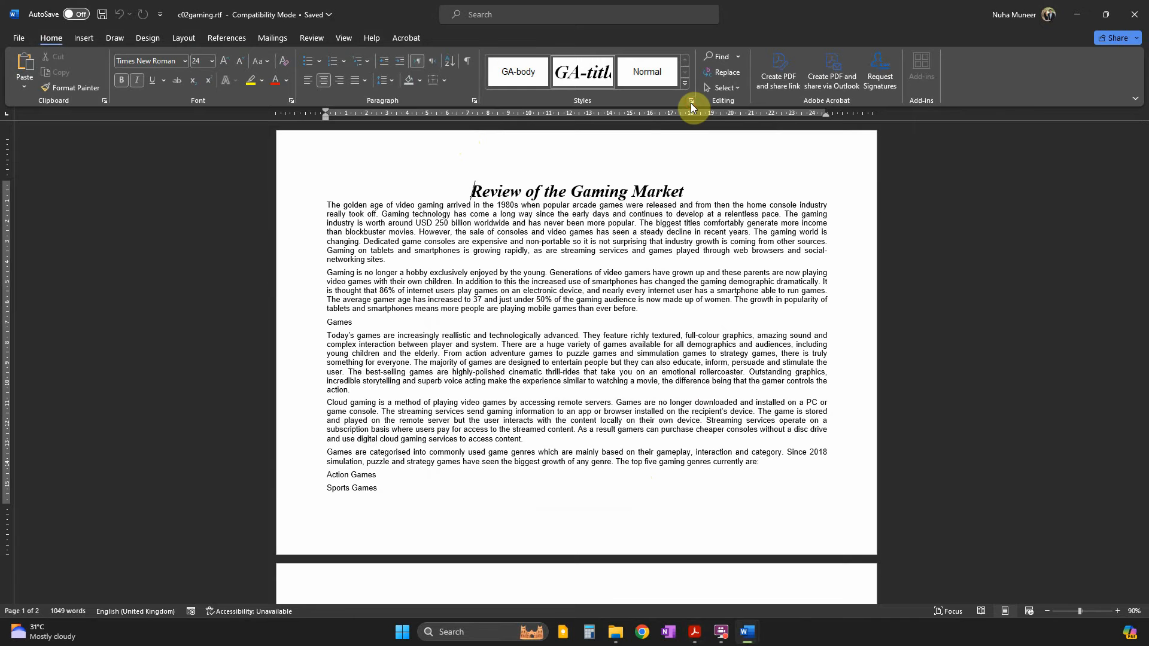
{"action": "left_click", "coordinate": [691, 108]}
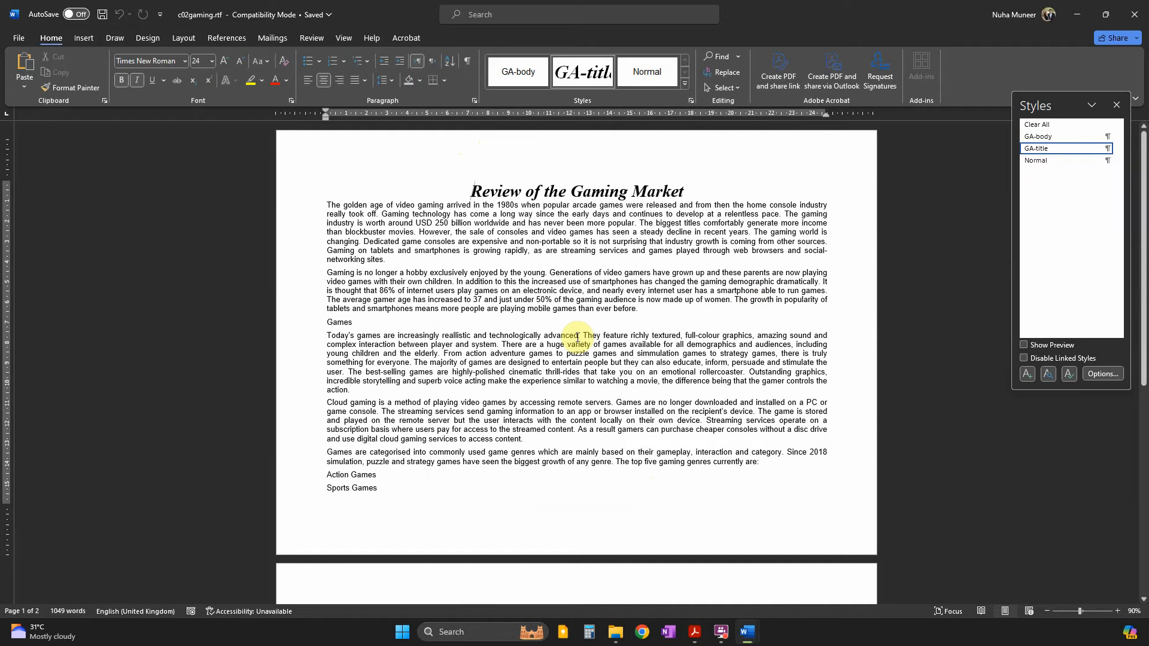
{"action": "key", "text": "alt+Tab"}
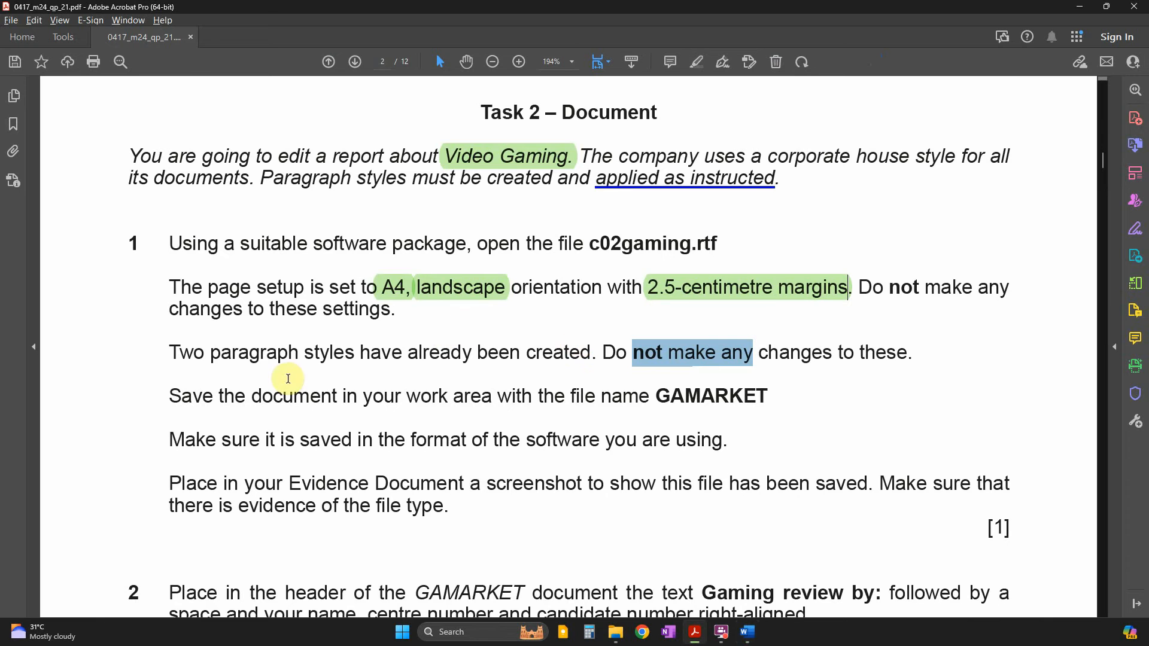
Mark the save instruction and the GAMARKET file name, then bring c02gaming.rtf back in Word.
{"action": "scroll", "coordinate": [281, 359], "scroll_direction": "down", "scroll_amount": 2}
{"action": "left_click_drag", "start_coordinate": [187, 310], "coordinate": [515, 320]}
{"action": "left_click", "coordinate": [712, 320]}
{"action": "double_click", "coordinate": [713, 320]}
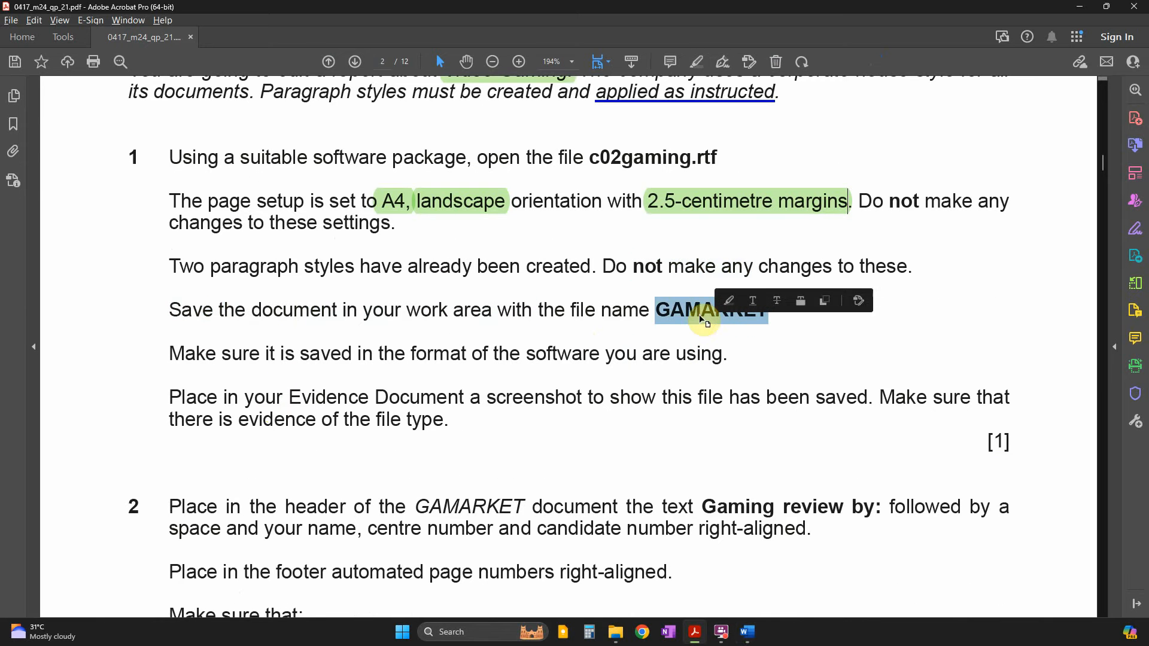
{"action": "left_click", "coordinate": [702, 317]}
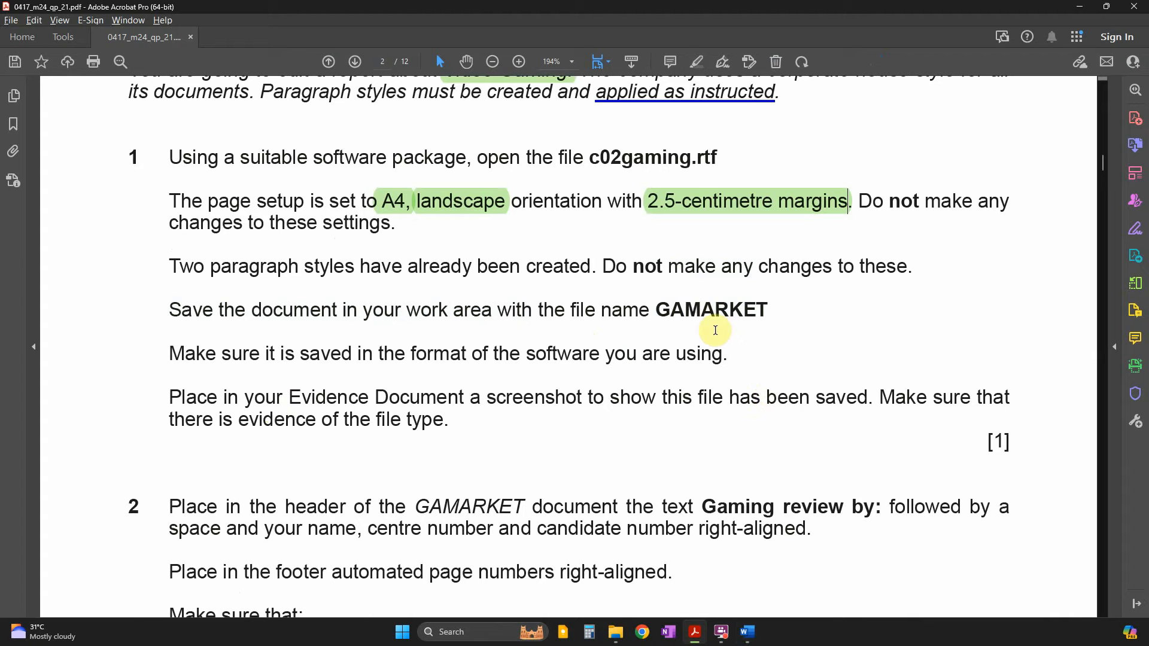
{"action": "double_click", "coordinate": [718, 317]}
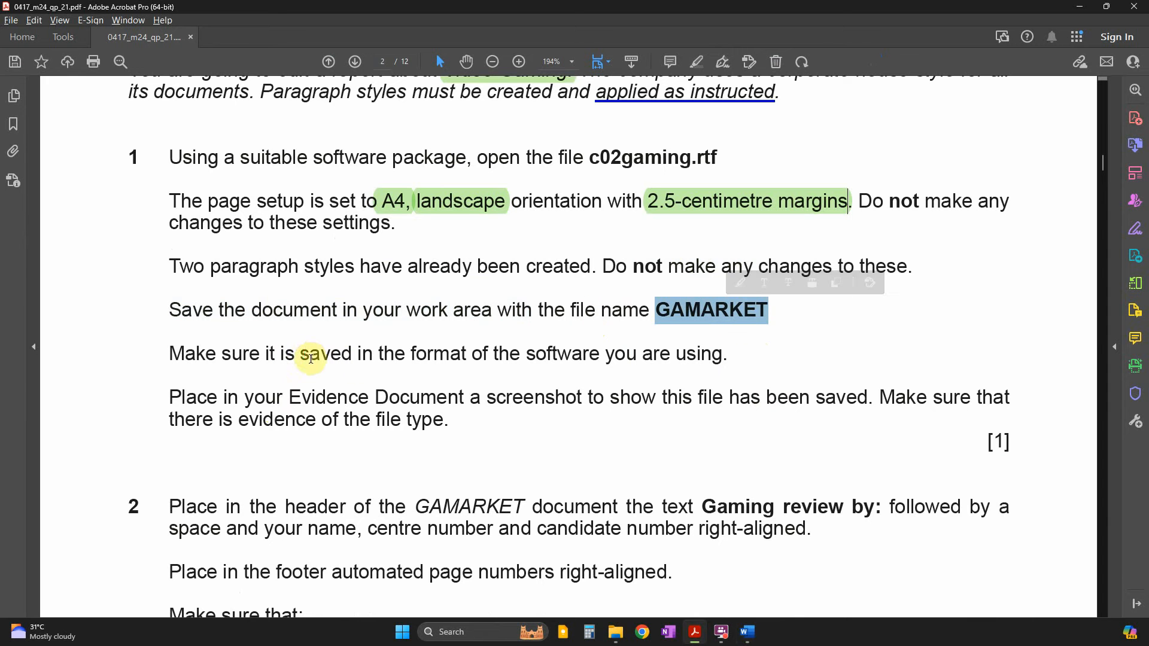
{"action": "left_click_drag", "start_coordinate": [301, 353], "coordinate": [623, 353]}
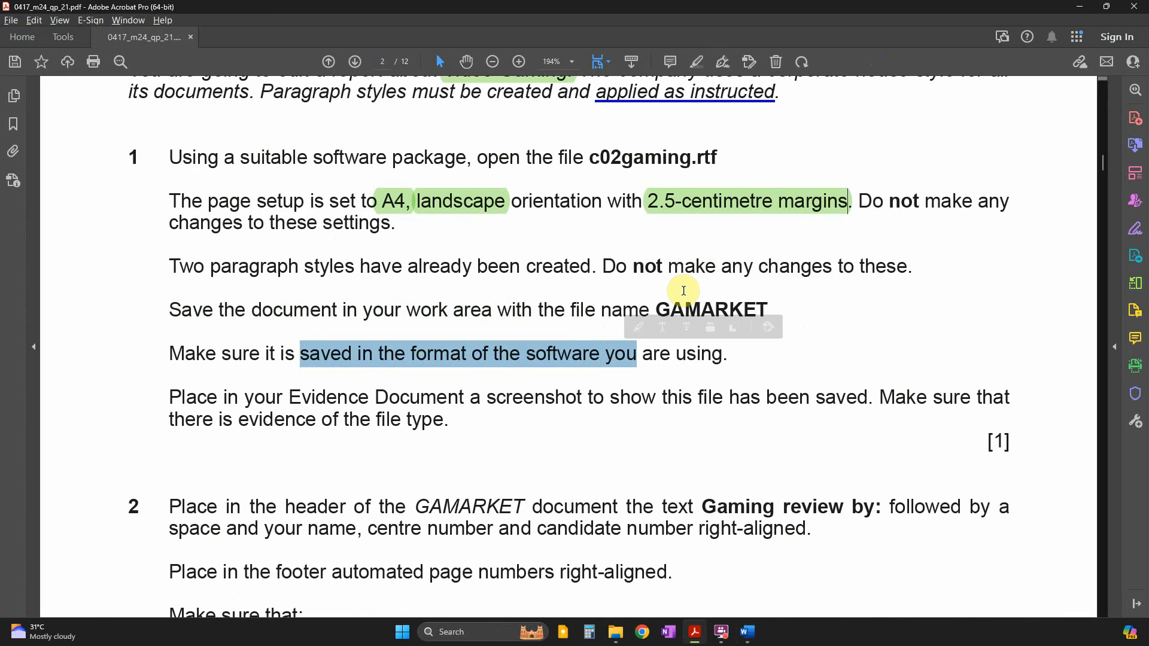
{"action": "mouse_move", "coordinate": [748, 631]}
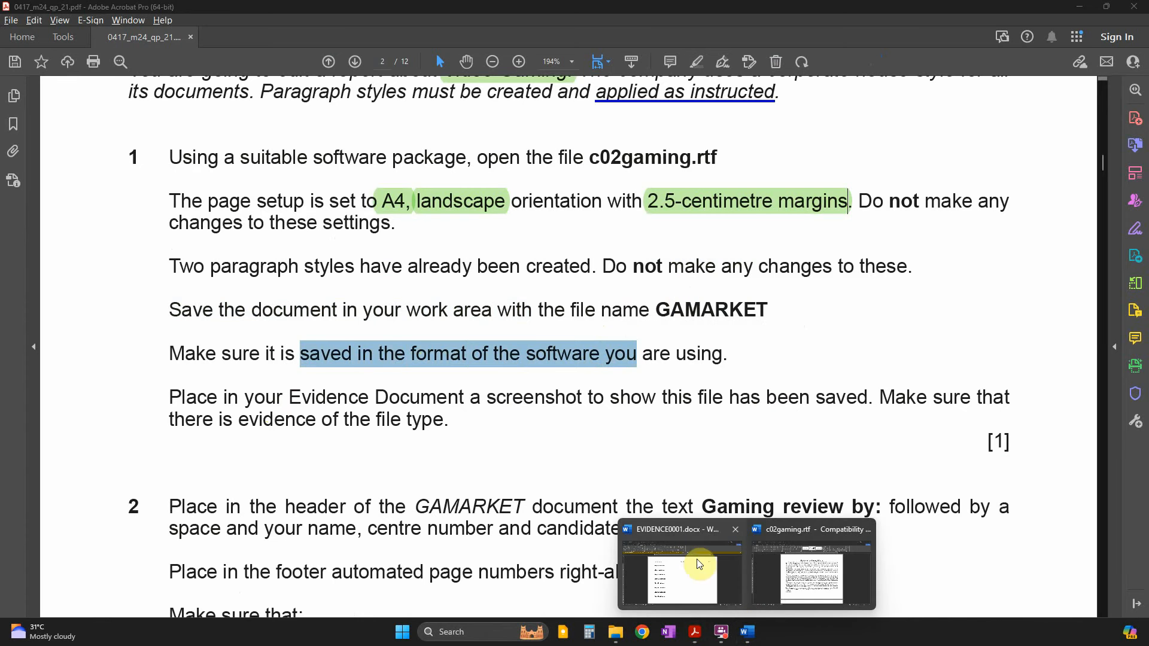
{"action": "left_click", "coordinate": [843, 583]}
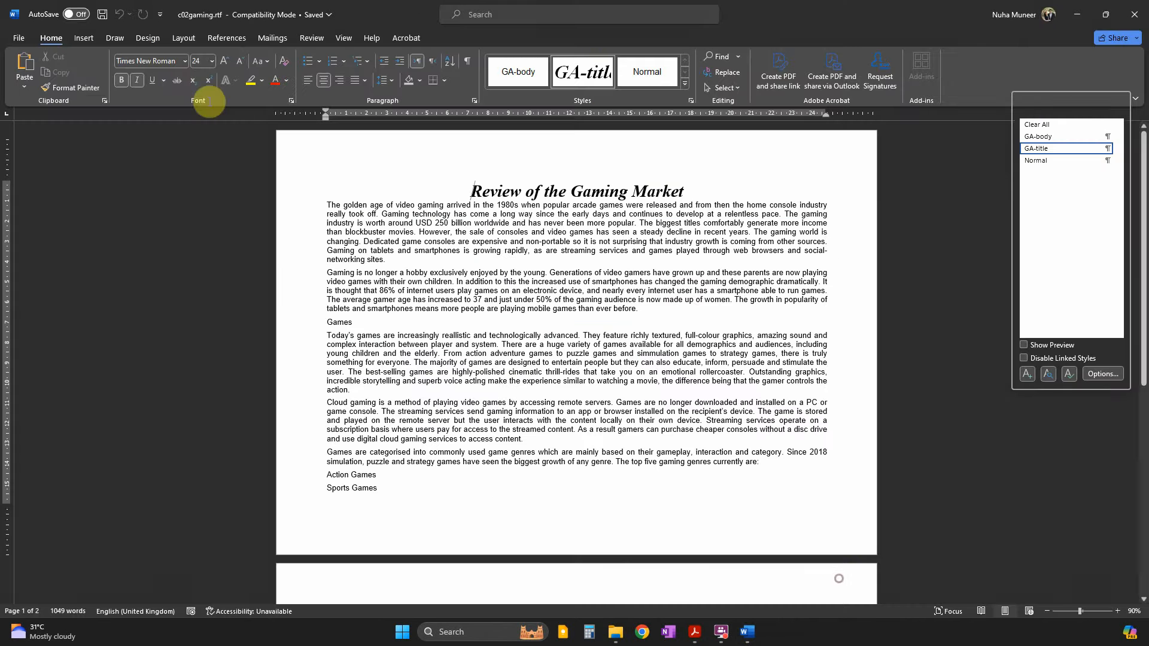
Save the gaming report as GAMARKET.docx in Word Document (*.docx) format, accepting the format upgrade.
{"action": "left_click", "coordinate": [20, 40]}
{"action": "left_click", "coordinate": [42, 215]}
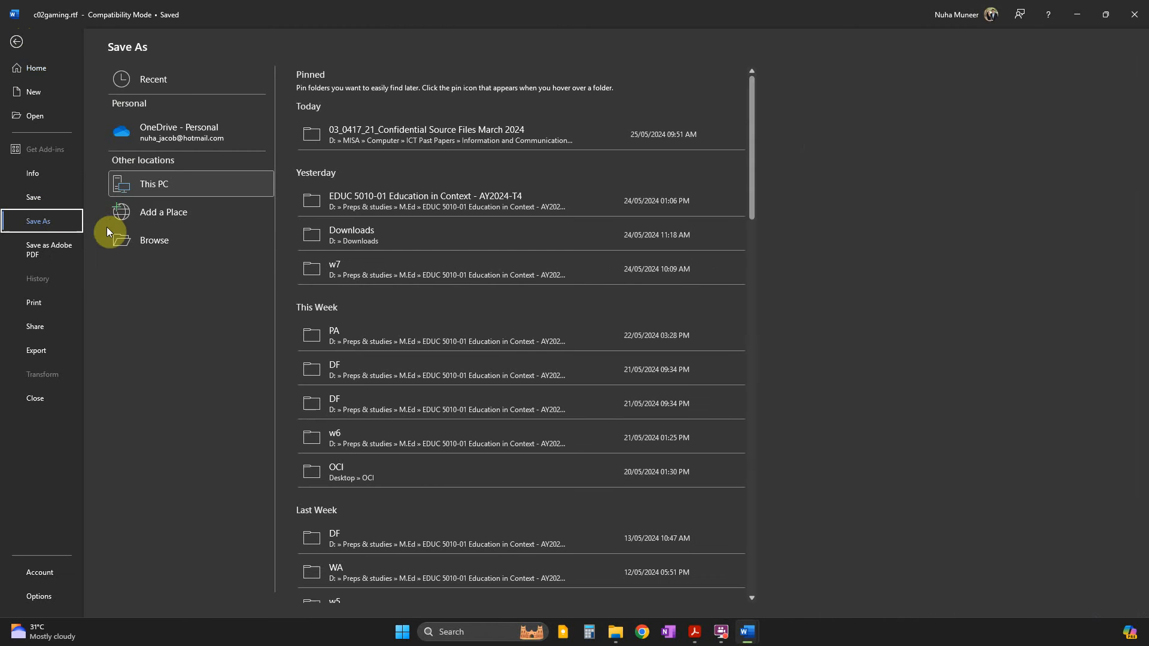
{"action": "left_click", "coordinate": [153, 241]}
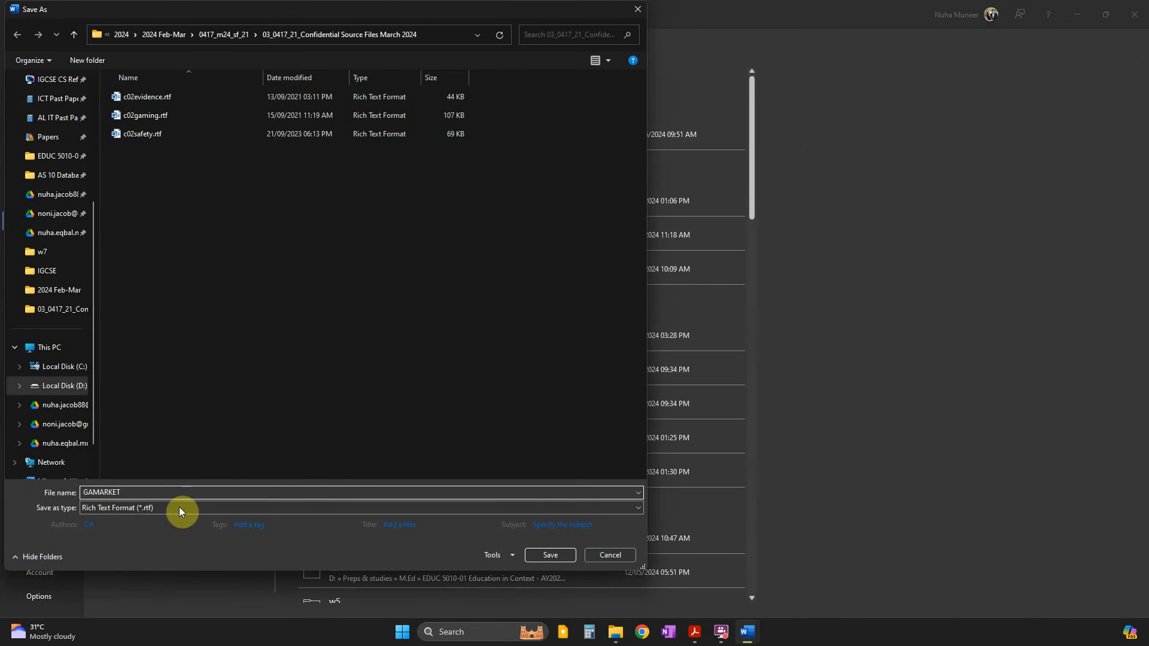
{"action": "left_click", "coordinate": [114, 512]}
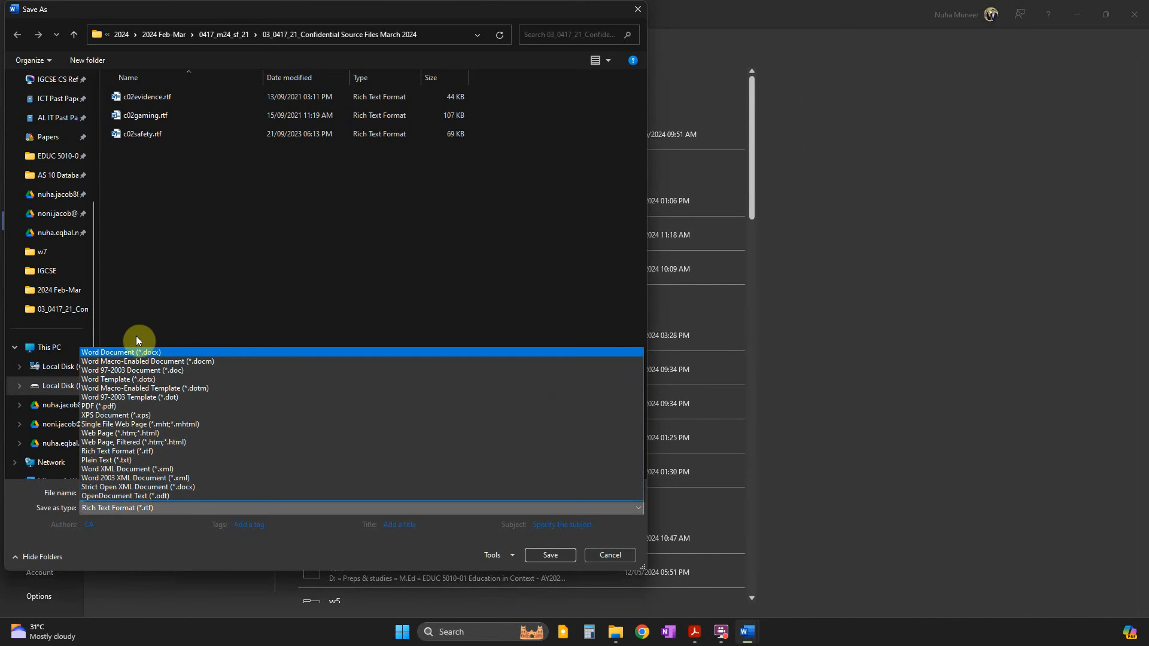
{"action": "left_click", "coordinate": [141, 354]}
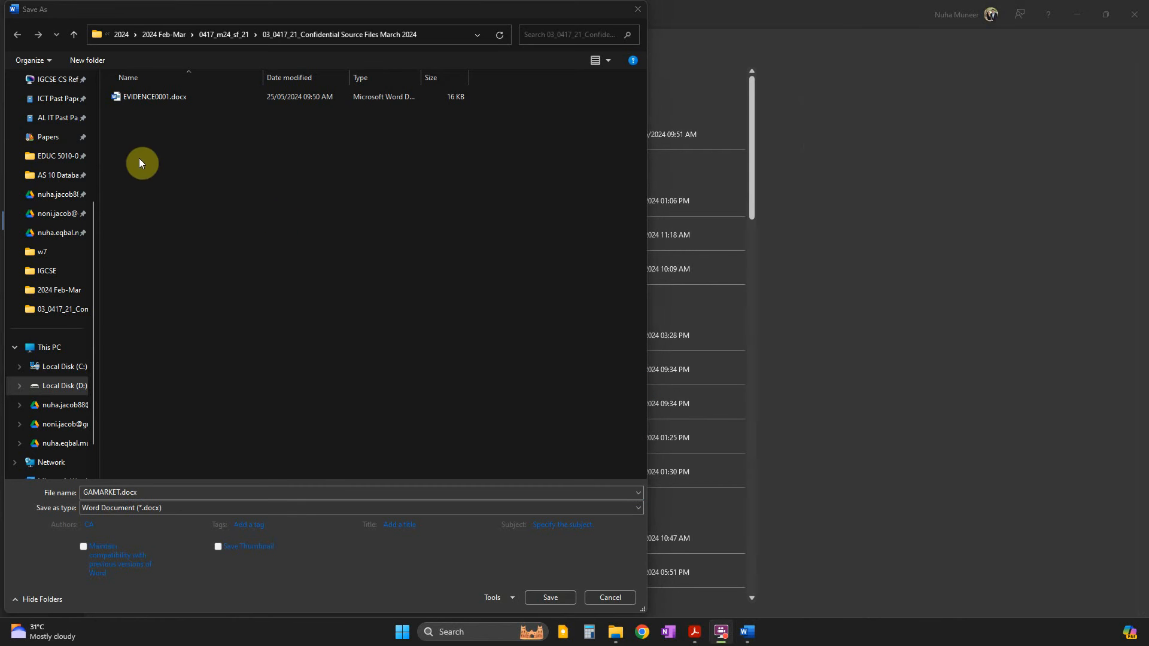
{"action": "double_click", "coordinate": [114, 492]}
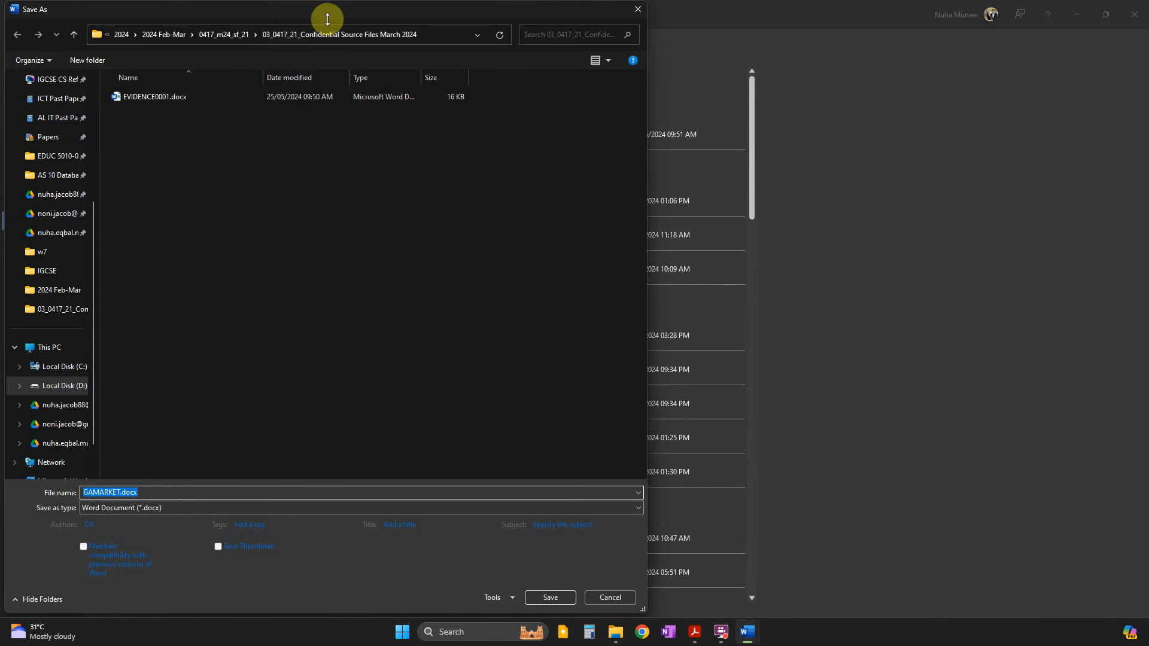
{"action": "left_click", "coordinate": [569, 594]}
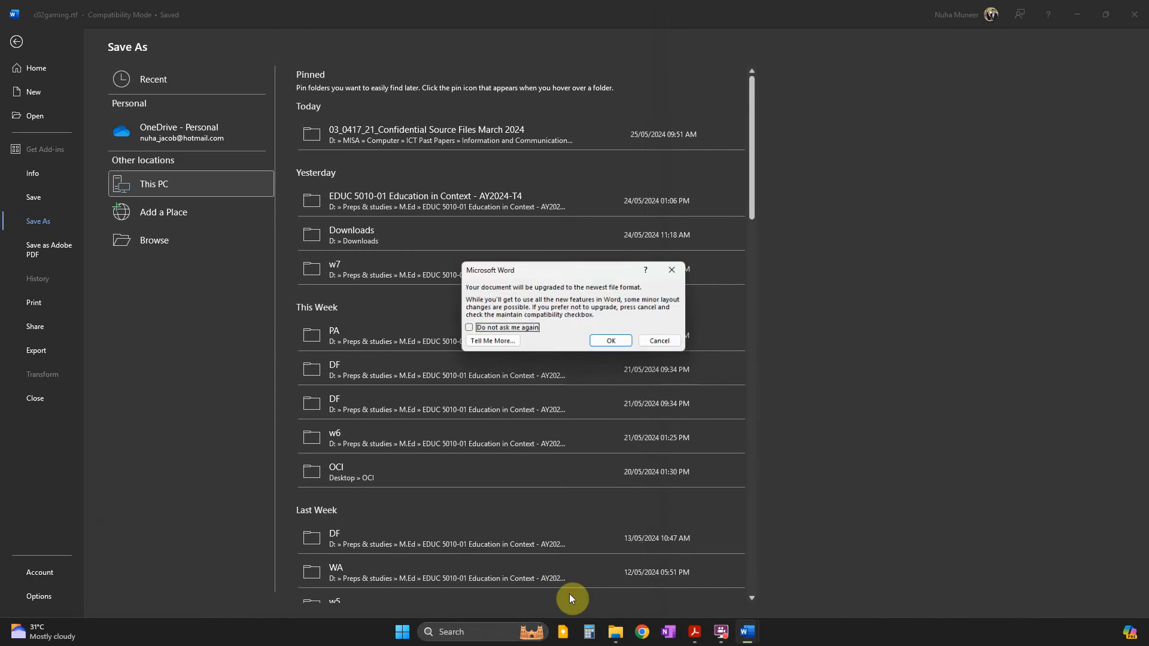
{"action": "left_click", "coordinate": [604, 341]}
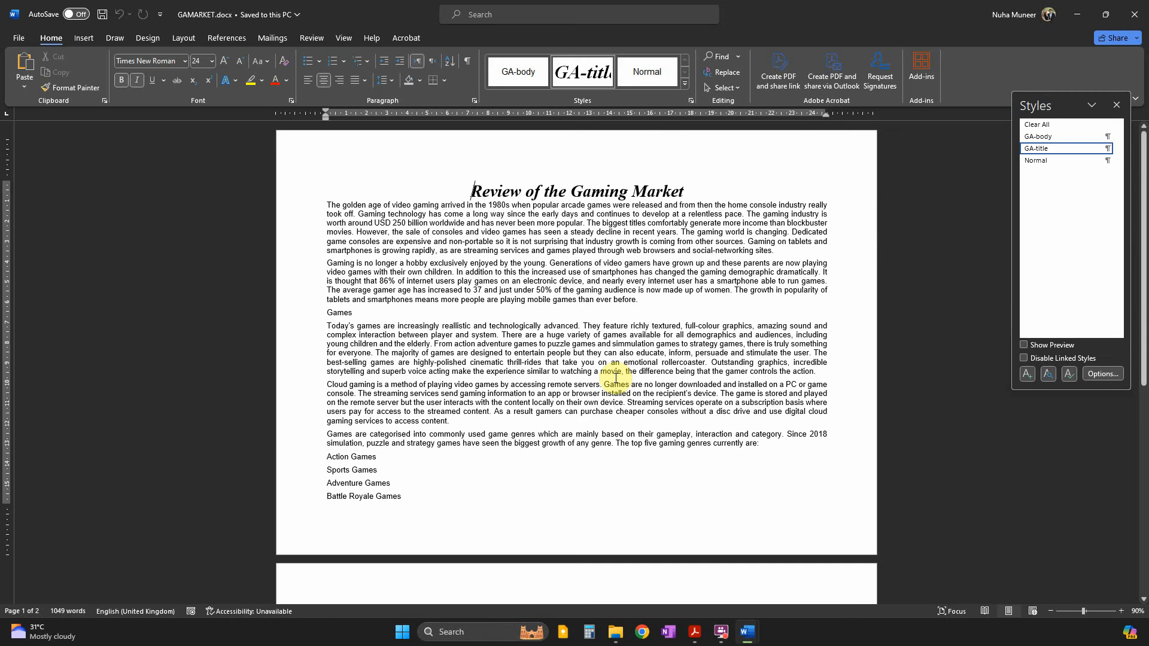
Select GAMARKET.docx in its folder and highlight the screenshot 'file type.' requirement in green.
{"action": "left_click", "coordinate": [615, 632]}
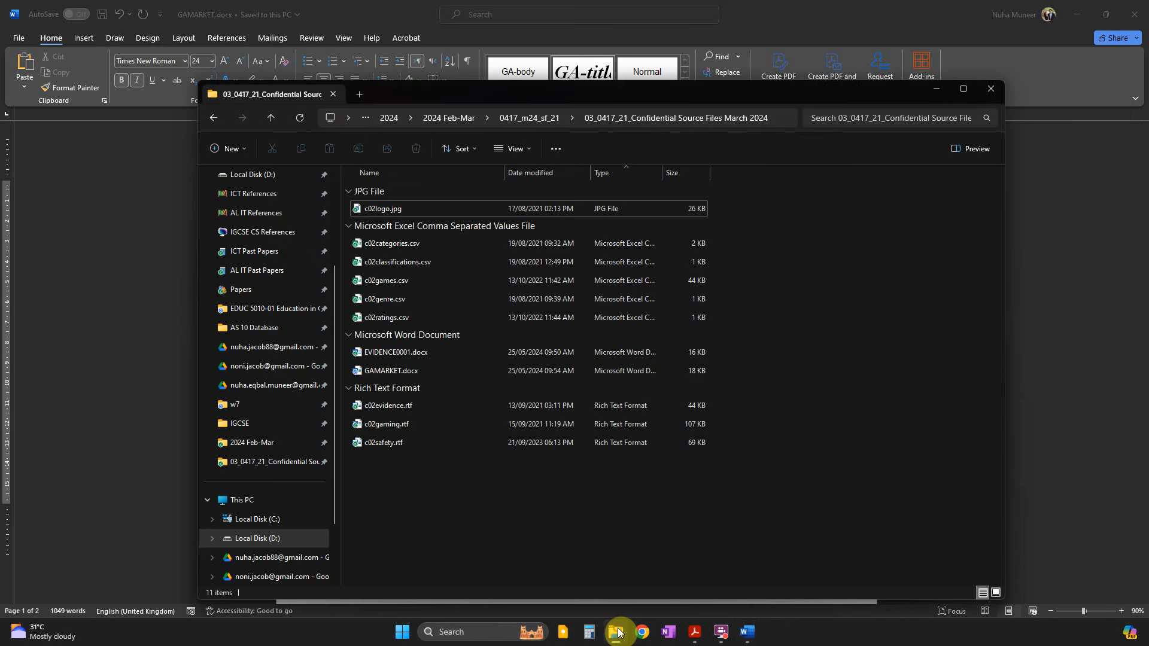
{"action": "left_click", "coordinate": [395, 371]}
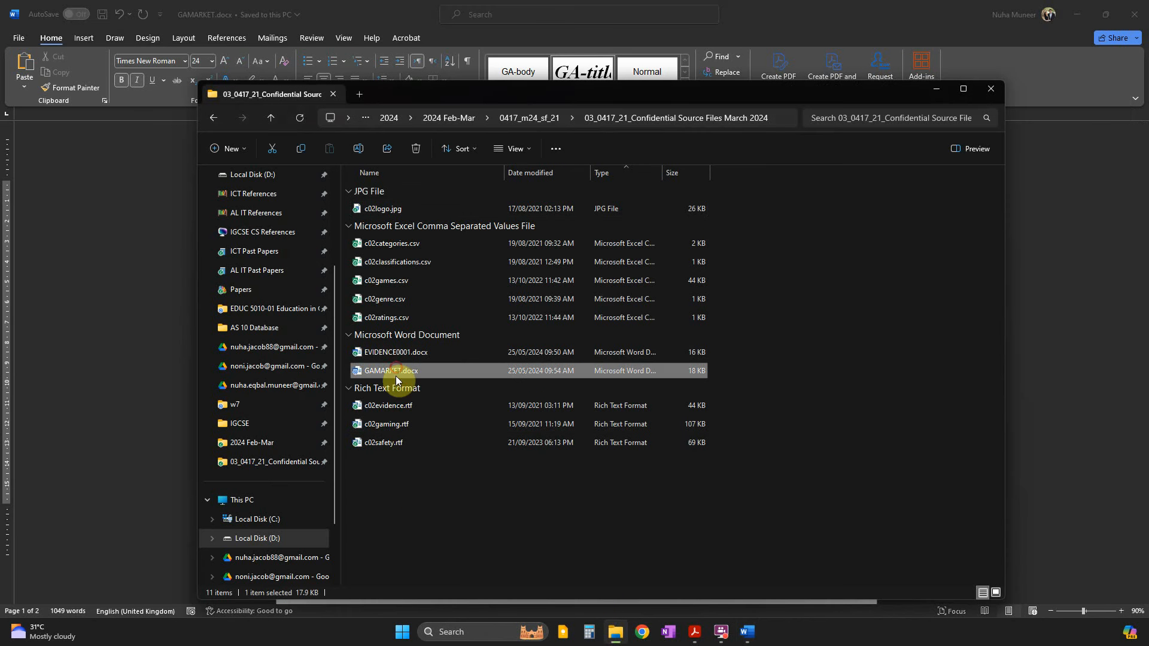
{"action": "left_click", "coordinate": [705, 633]}
{"action": "scroll", "coordinate": [277, 397], "scroll_direction": "down", "scroll_amount": 3}
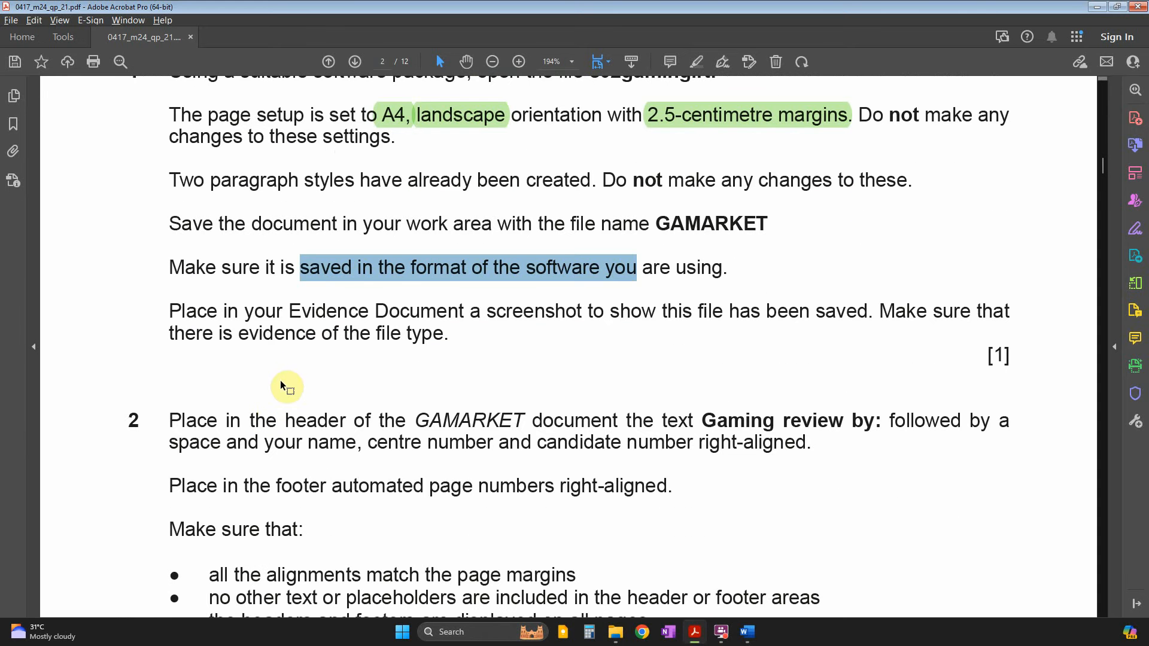
{"action": "left_click_drag", "start_coordinate": [486, 311], "coordinate": [705, 312]}
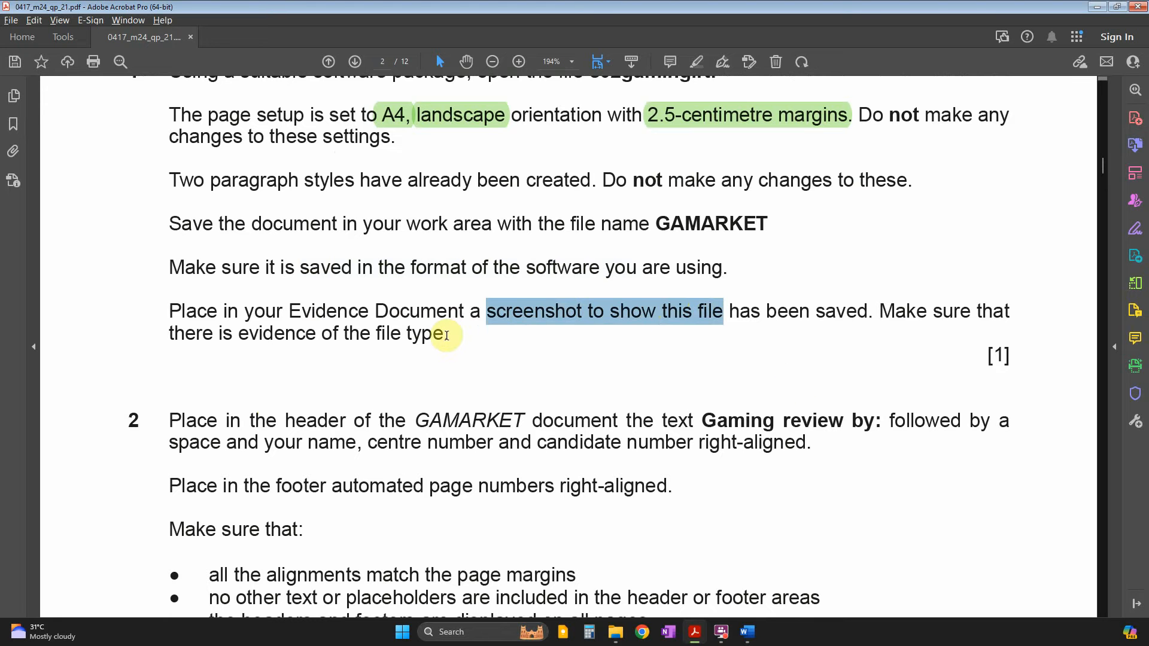
{"action": "left_click_drag", "start_coordinate": [448, 335], "coordinate": [375, 336]}
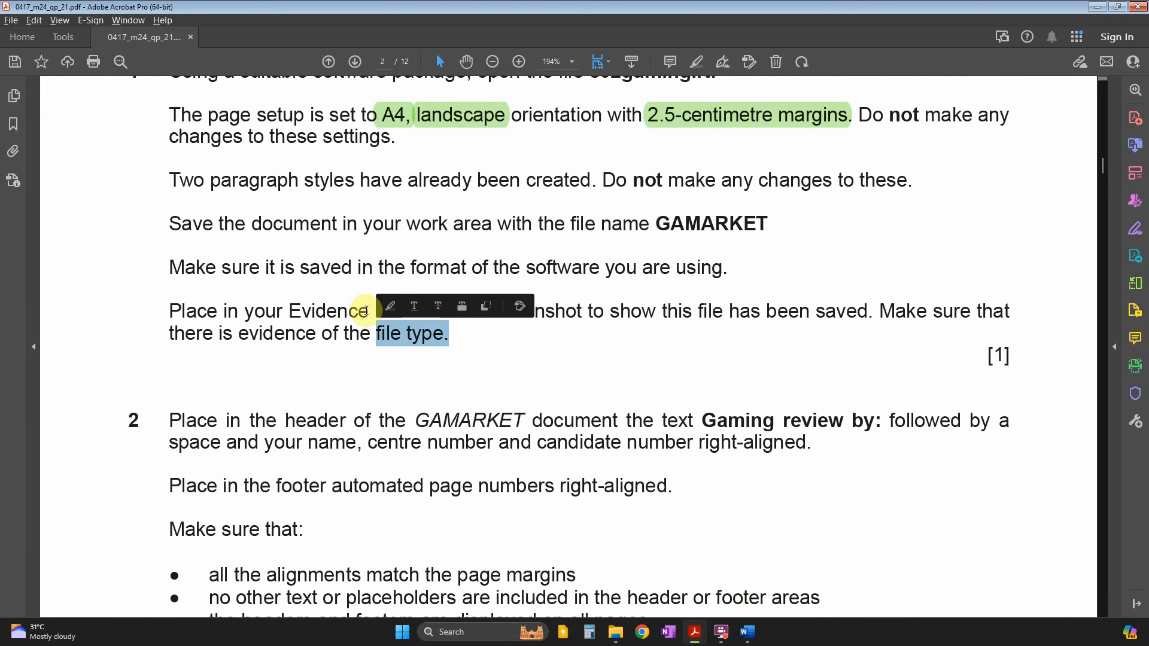
{"action": "left_click", "coordinate": [389, 306]}
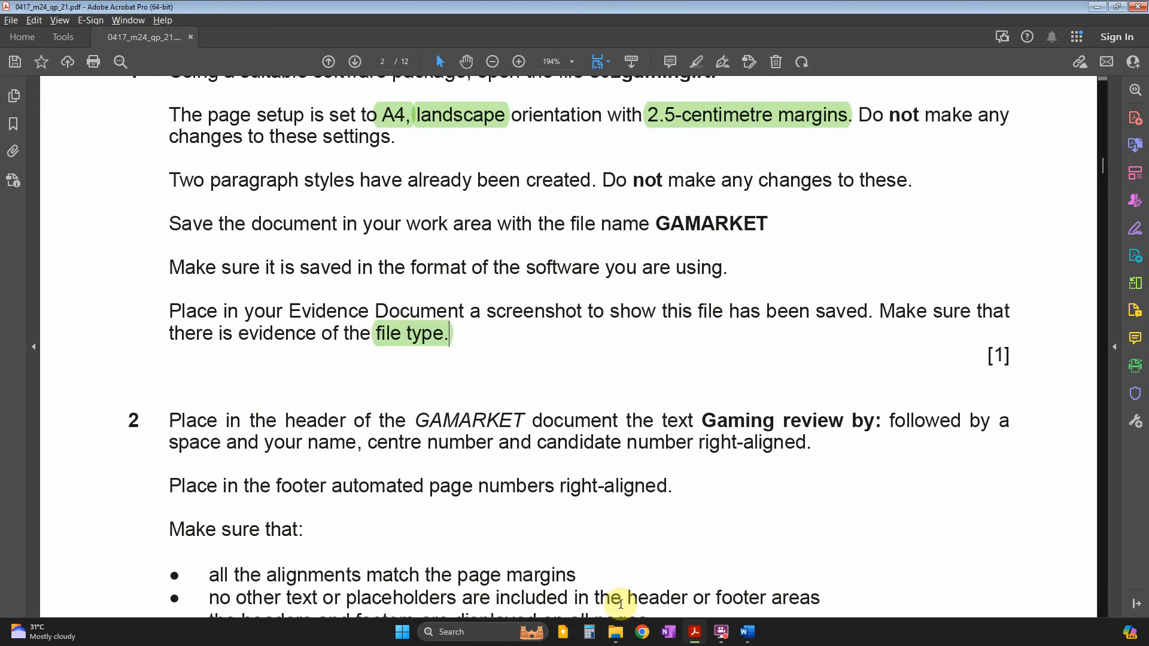
Widen the Type column to show the full Microsoft Word Document type, then start a screen snip.
{"action": "left_click", "coordinate": [615, 631]}
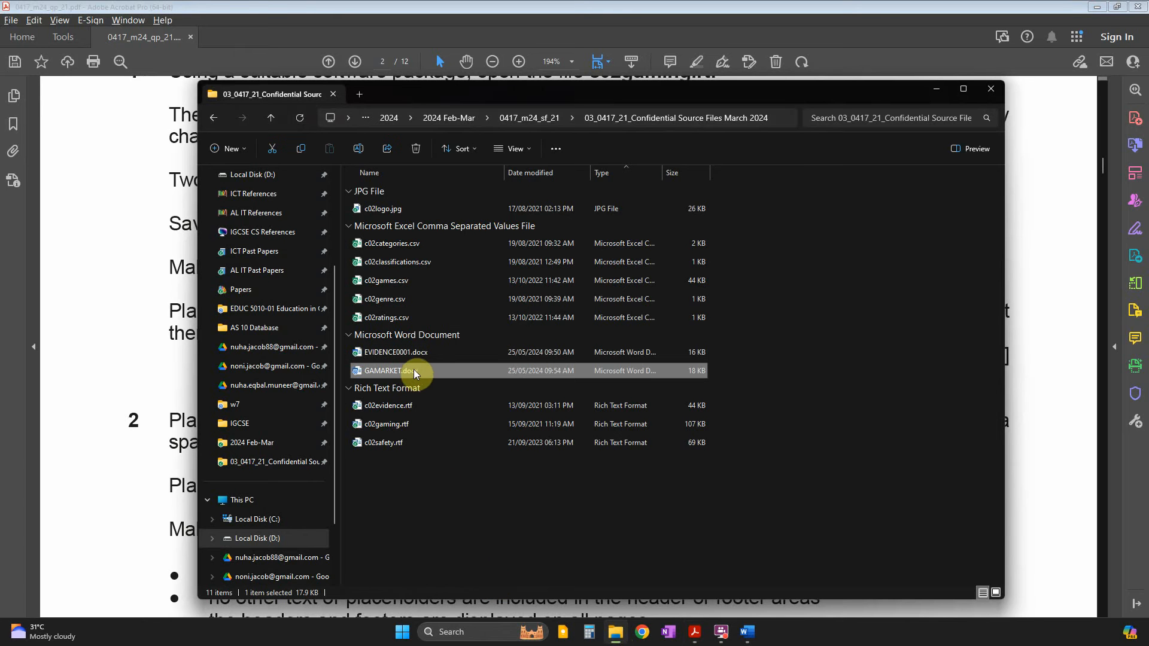
{"action": "left_click", "coordinate": [509, 149]}
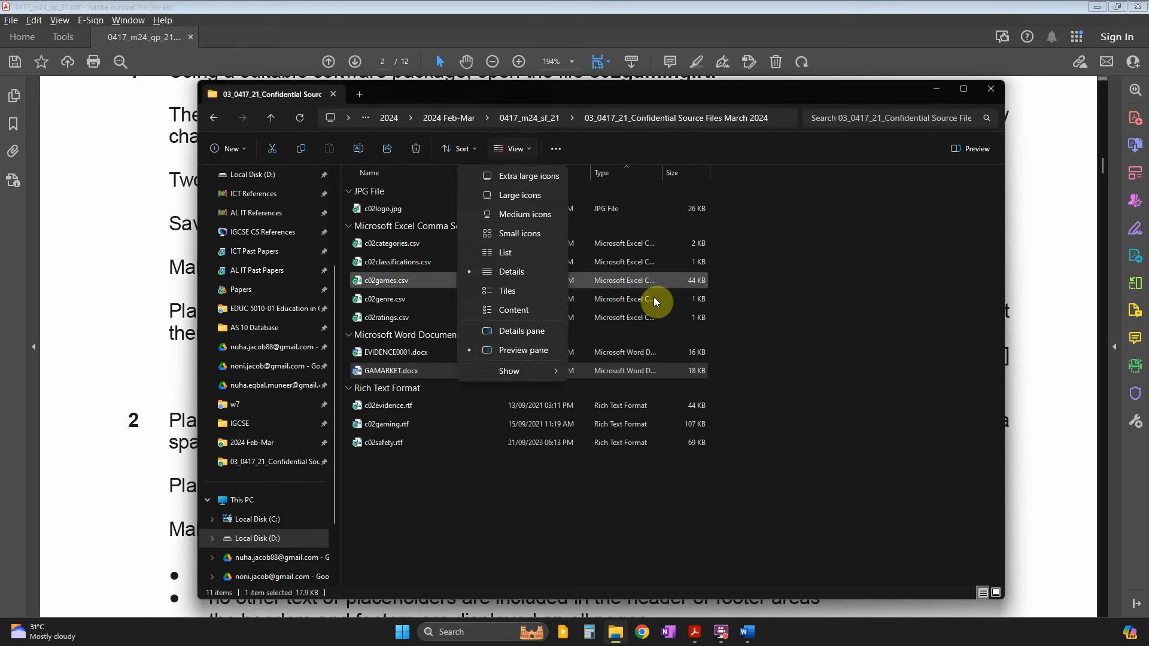
{"action": "mouse_move", "coordinate": [534, 373]}
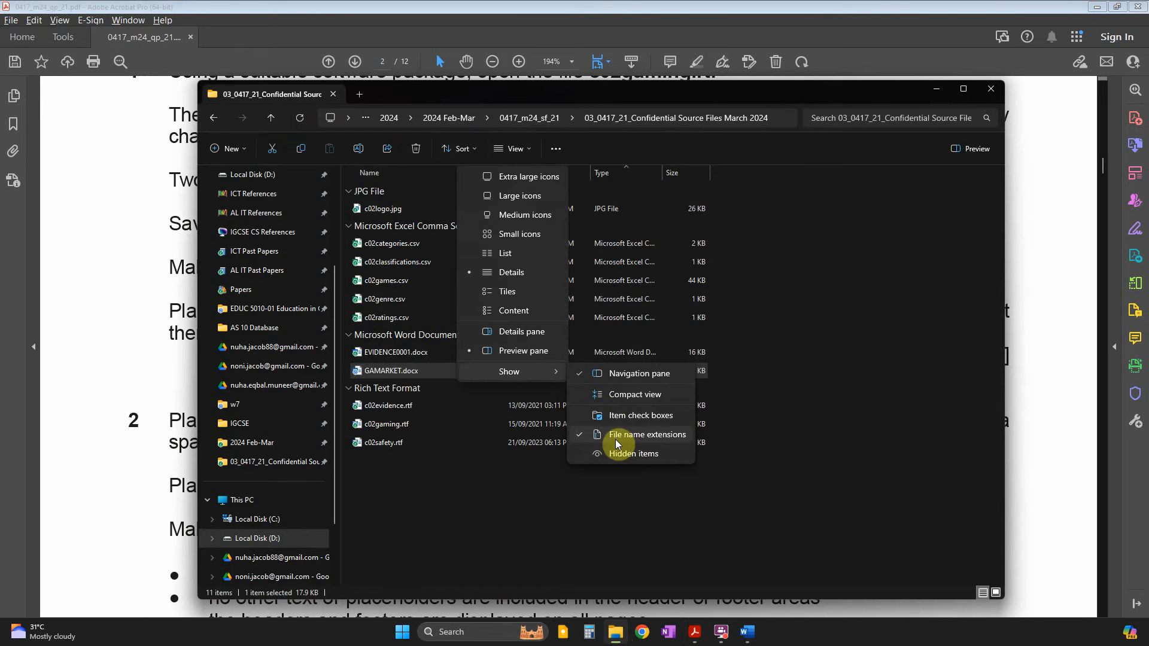
{"action": "left_click", "coordinate": [538, 484]}
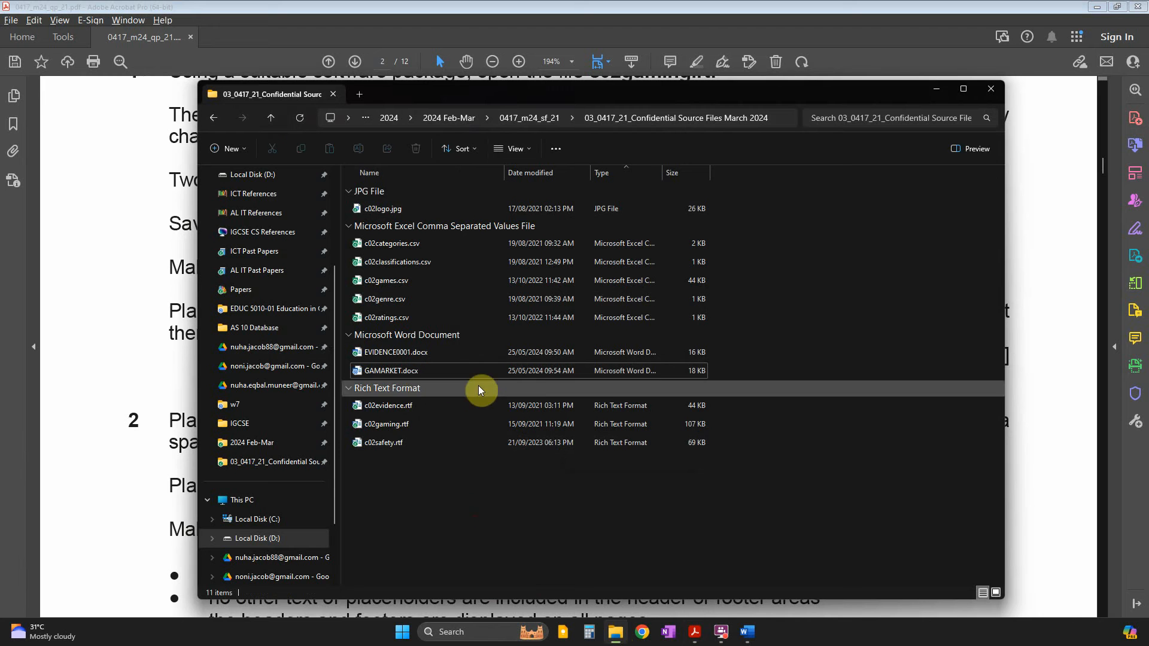
{"action": "left_click_drag", "start_coordinate": [661, 173], "coordinate": [760, 179]}
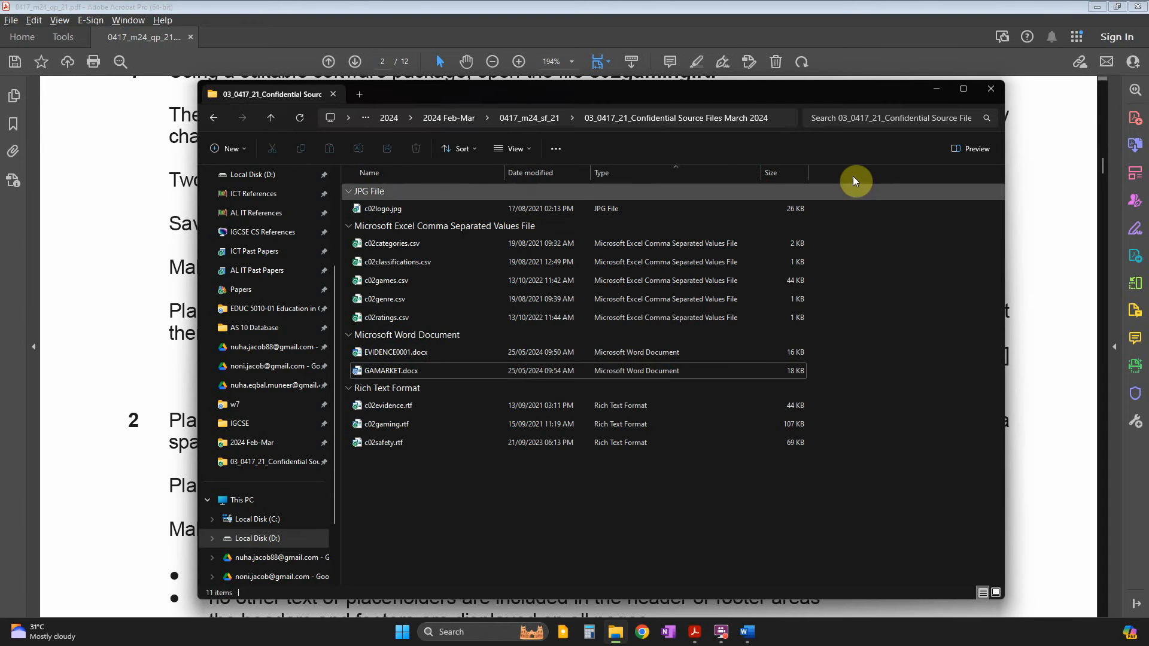
{"action": "right_click", "coordinate": [884, 174]}
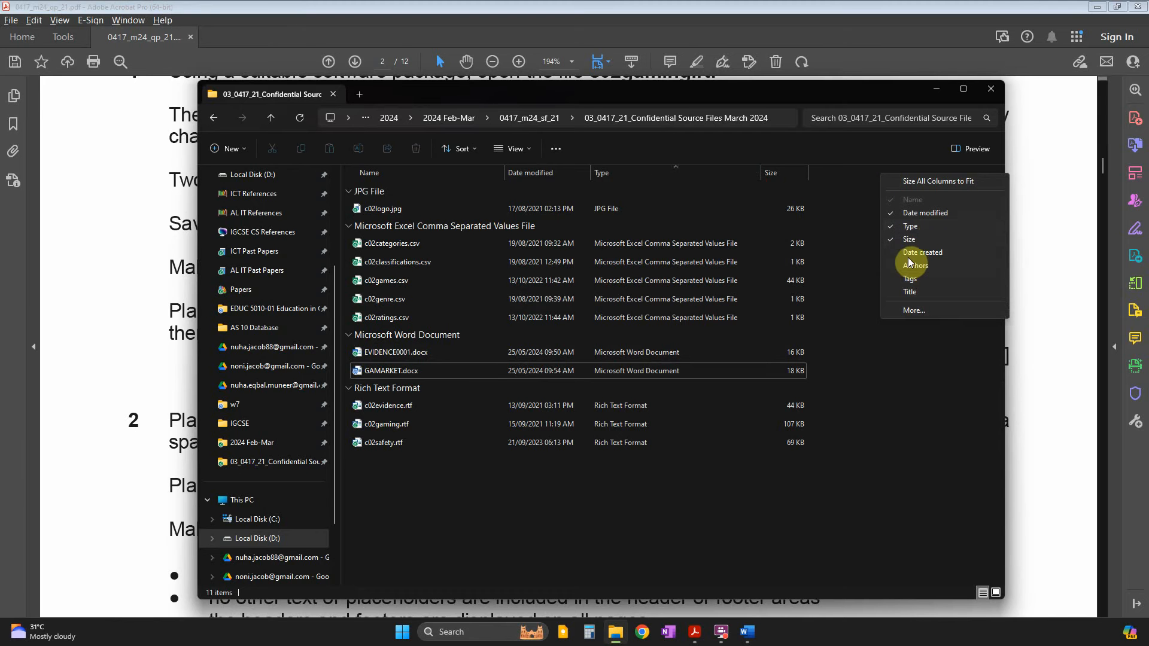
{"action": "left_click", "coordinate": [913, 310]}
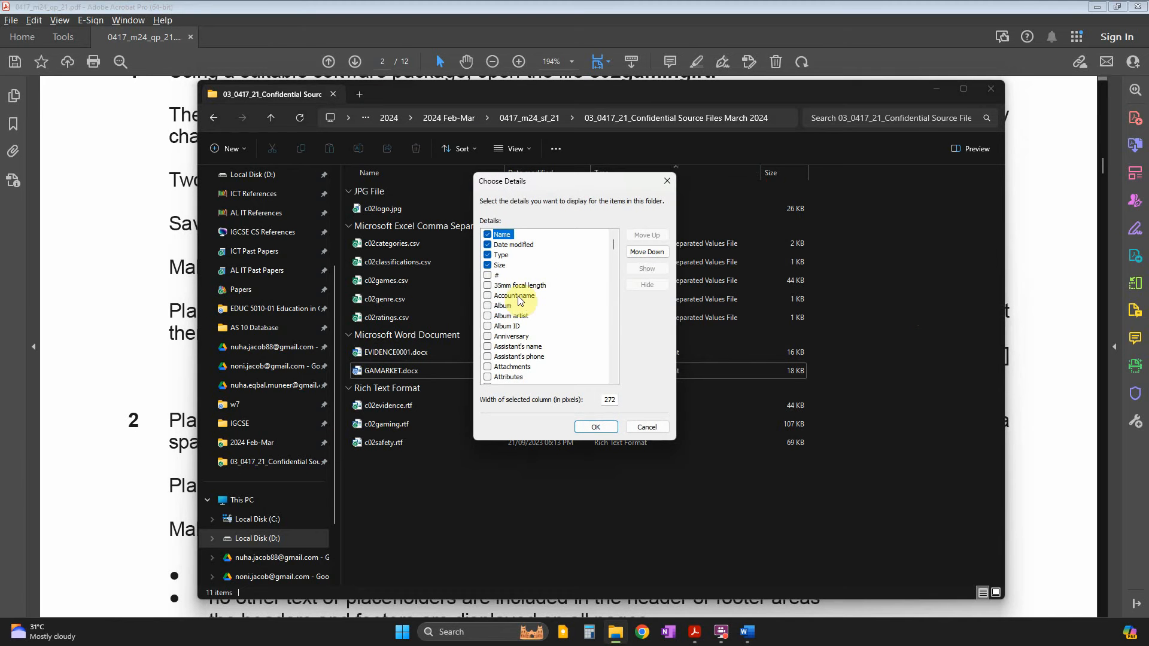
{"action": "left_click", "coordinate": [646, 427]}
{"action": "right_click", "coordinate": [829, 176]}
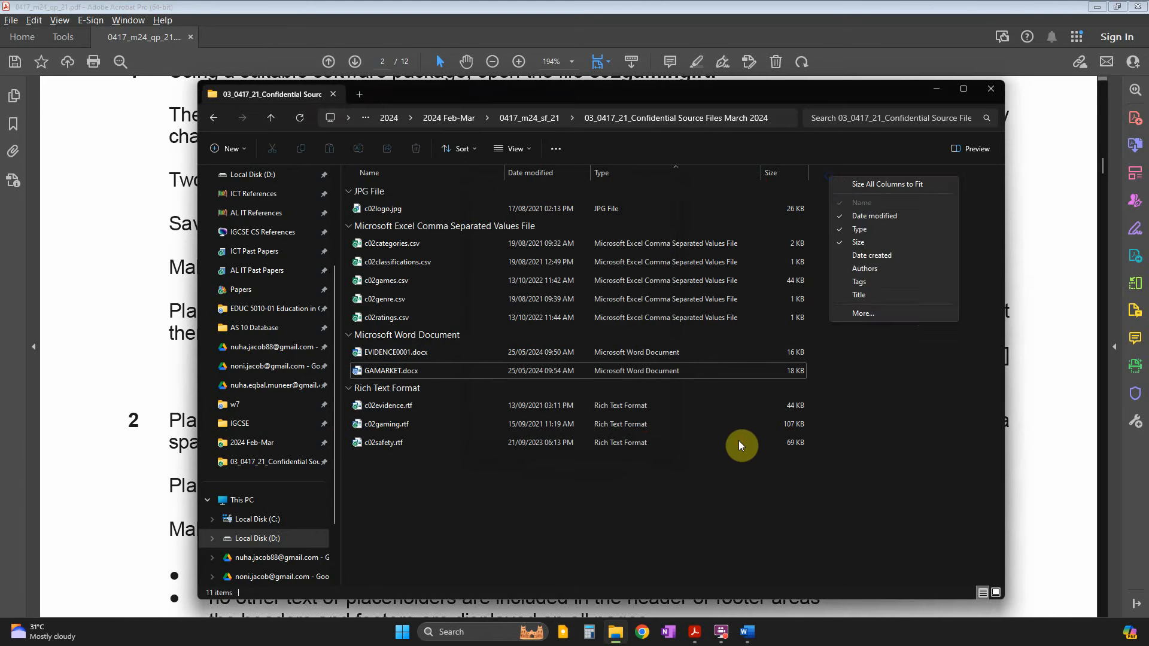
{"action": "left_click", "coordinate": [710, 500]}
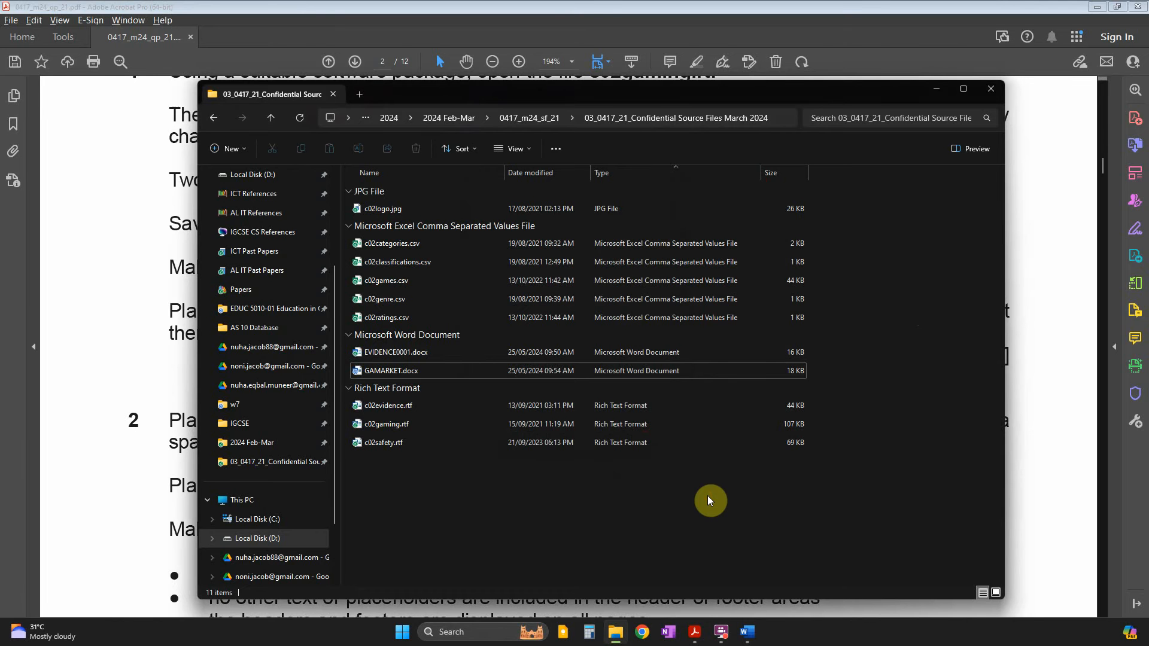
{"action": "key", "text": "super+shift+s"}
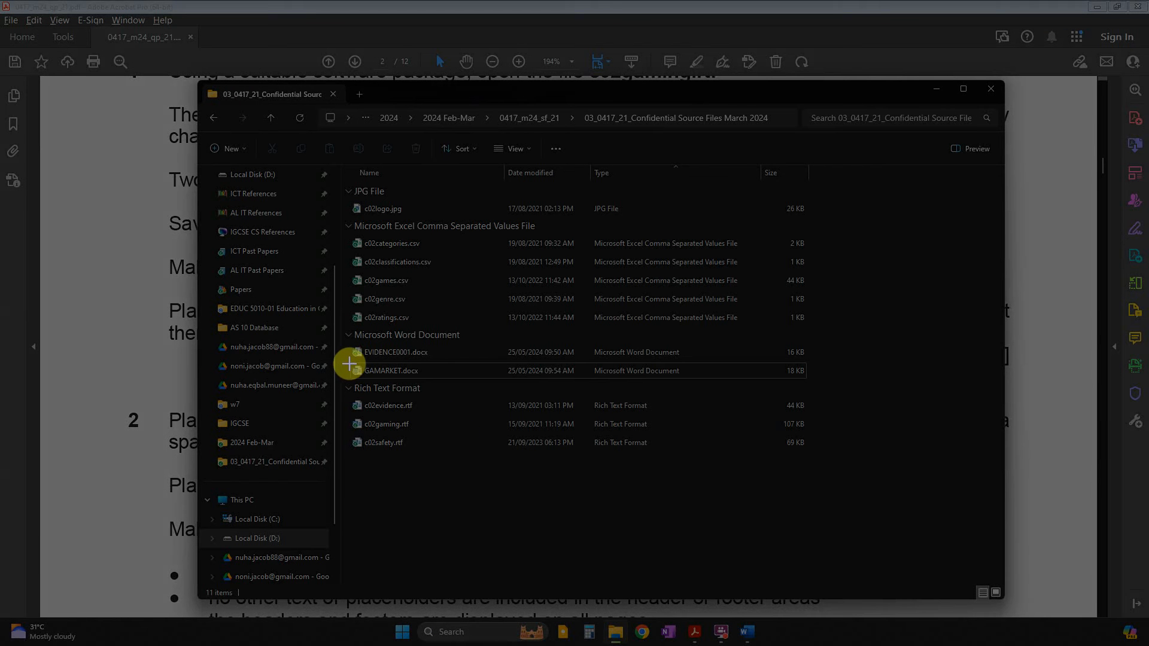
Capture the GAMARKET.docx file row and paste it on a new line under 'Step 1 evidence:' in EVIDENCE0001.
{"action": "left_click_drag", "start_coordinate": [347, 363], "coordinate": [811, 380]}
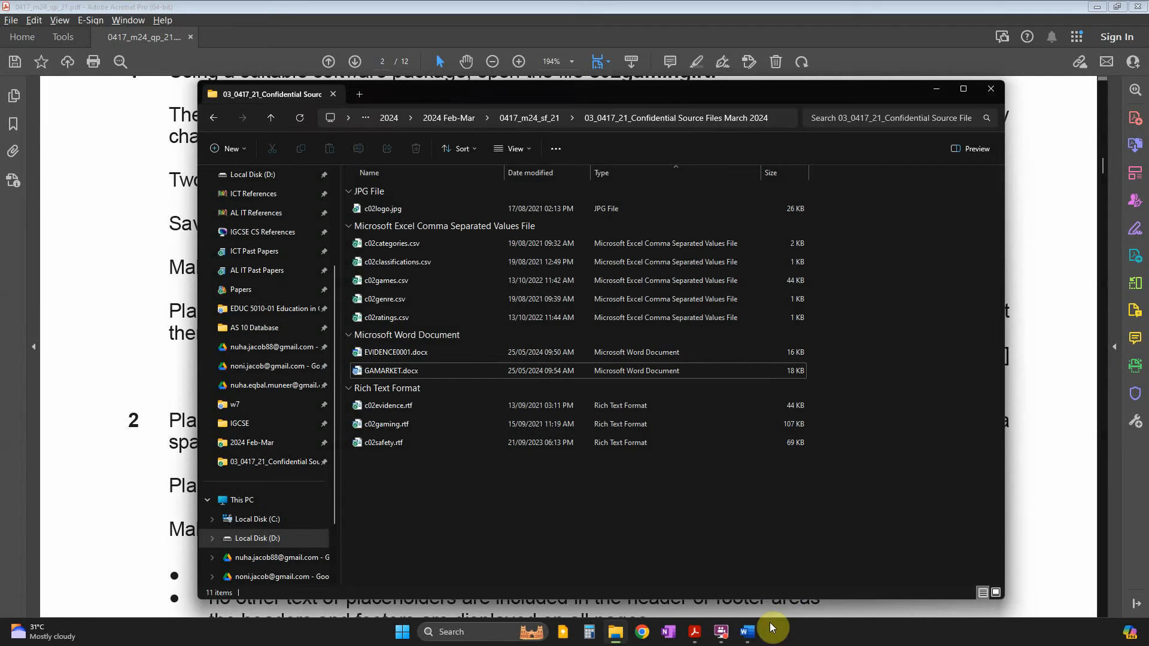
{"action": "mouse_move", "coordinate": [749, 627]}
{"action": "left_click", "coordinate": [698, 574]}
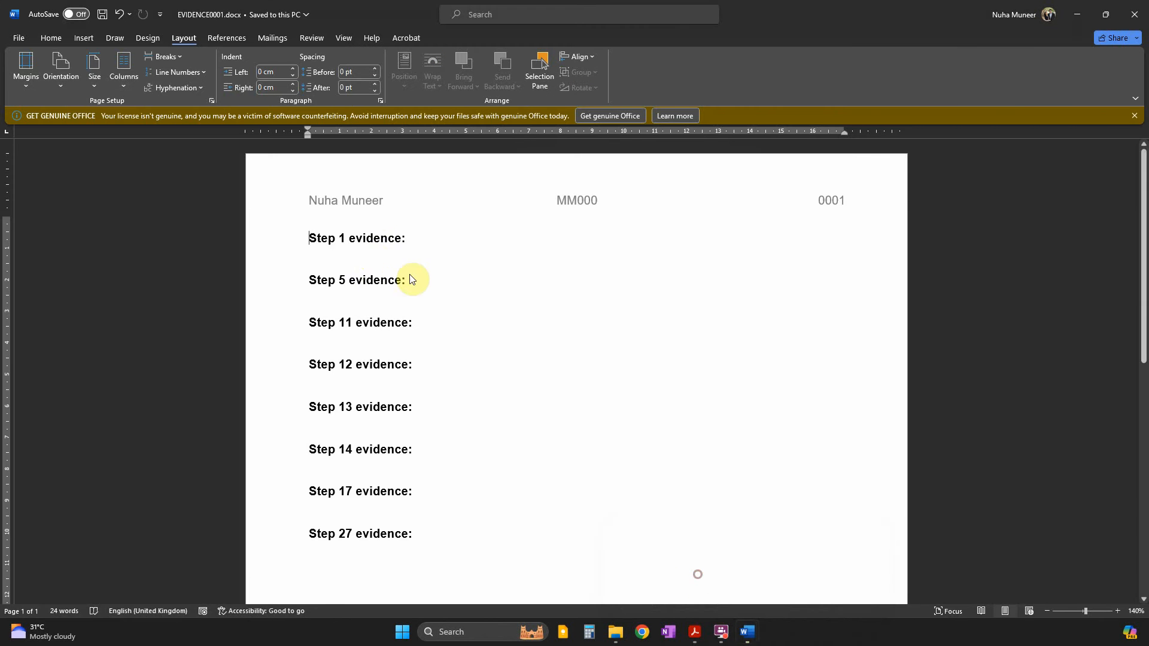
{"action": "left_click", "coordinate": [374, 262]}
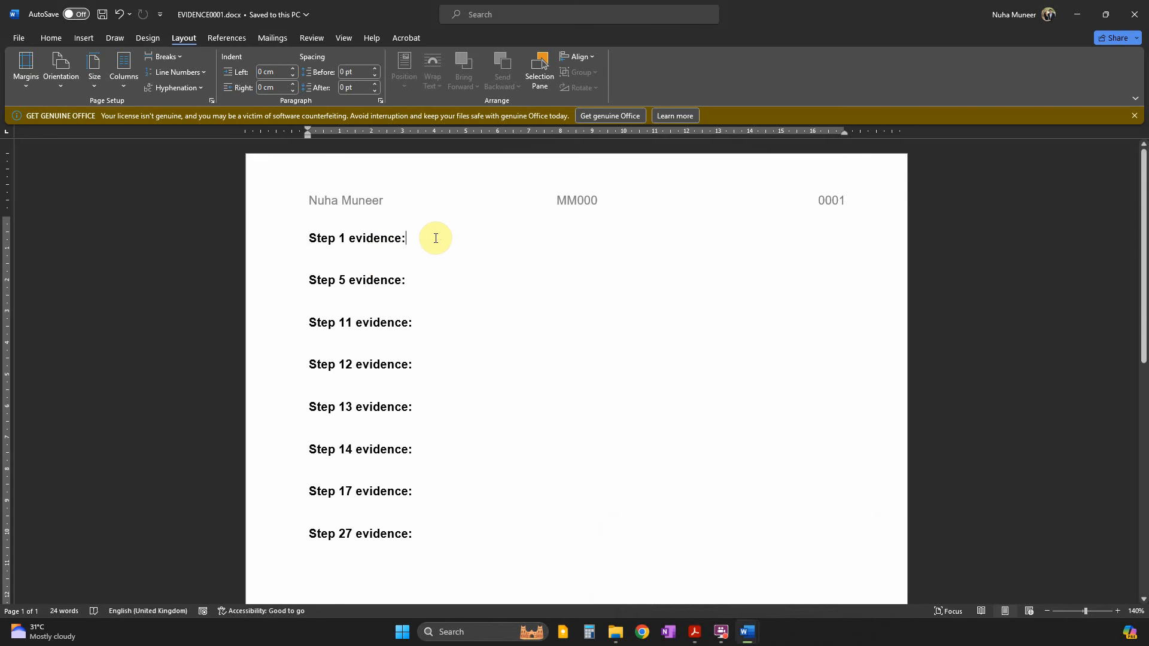
{"action": "key", "text": "Return"}
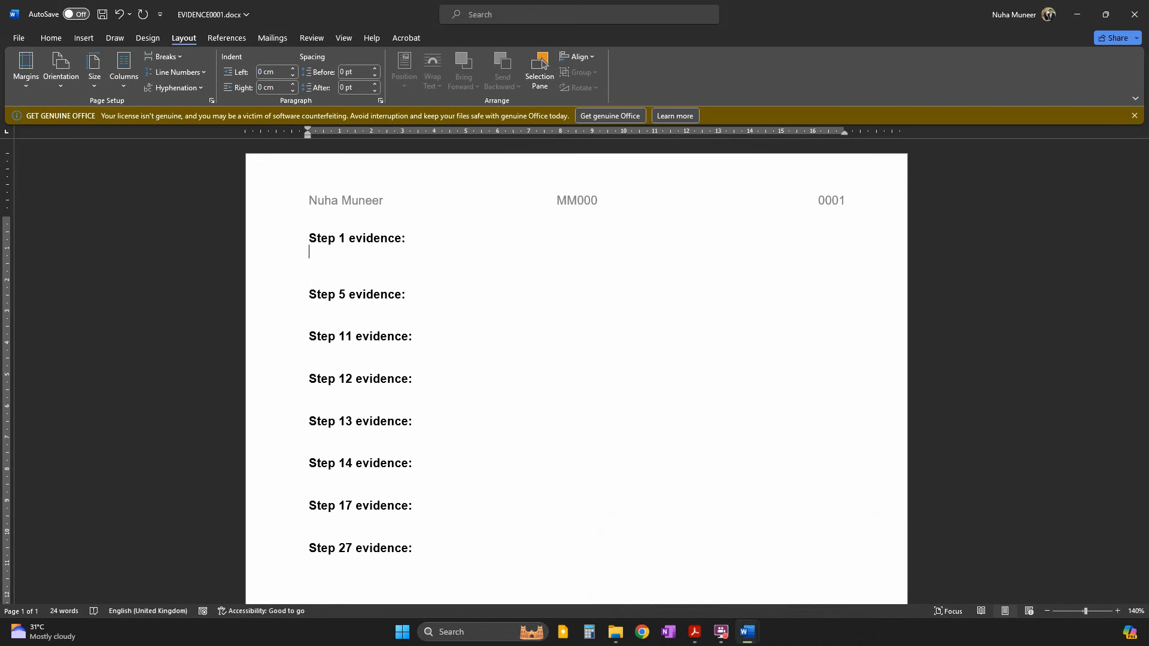
{"action": "key", "text": "ctrl+v"}
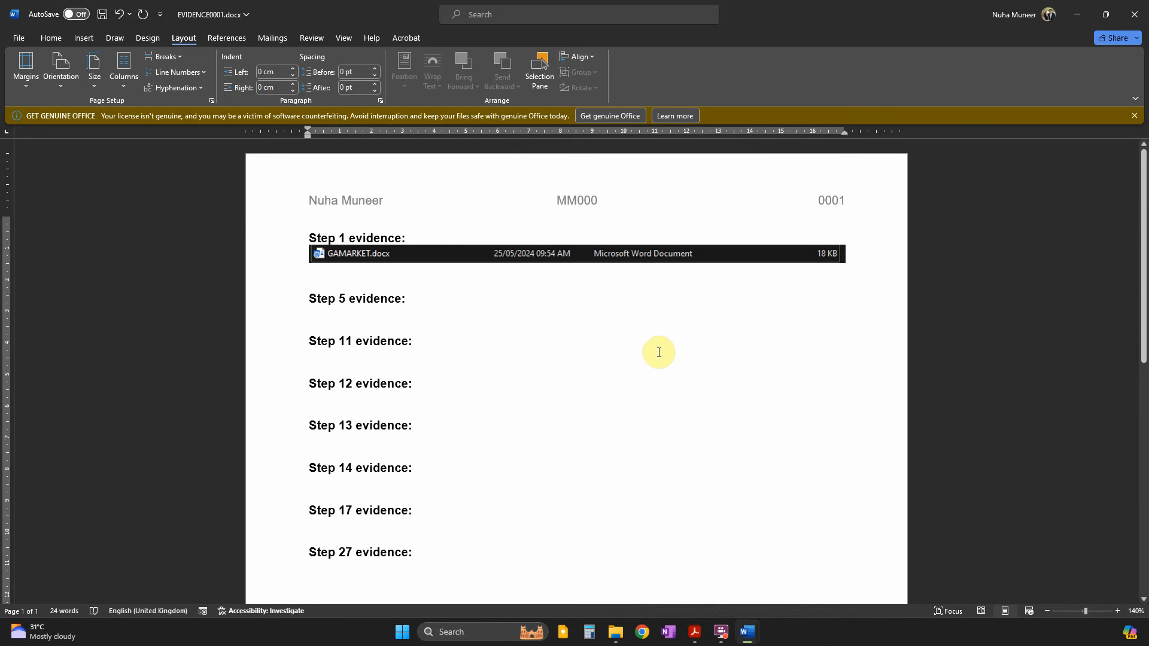
{"action": "left_click", "coordinate": [607, 253]}
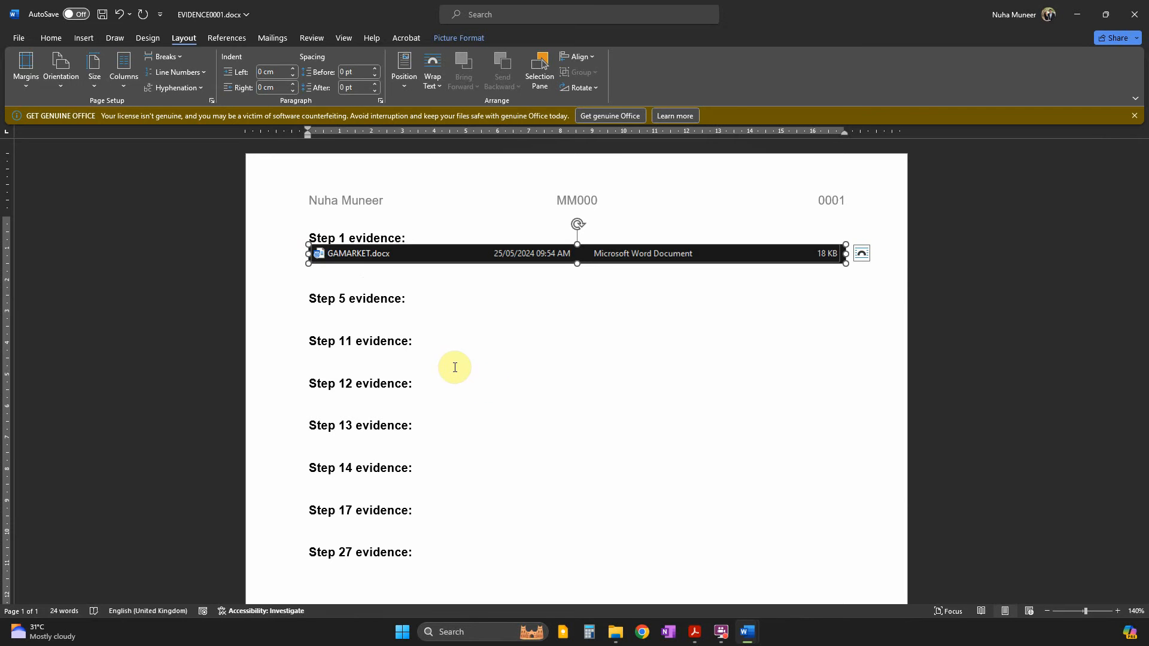
{"action": "left_click", "coordinate": [322, 317]}
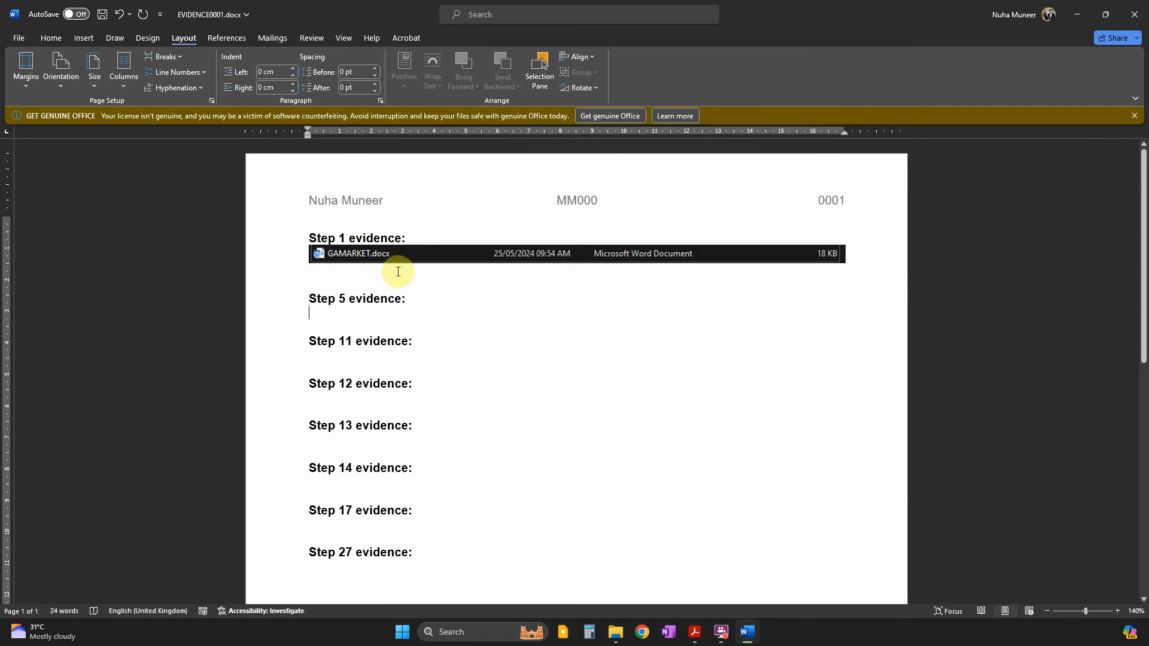
Mark the 'Gaming review by:' header requirement in question 2 and open GAMARKET's header for editing.
{"action": "left_click", "coordinate": [698, 638]}
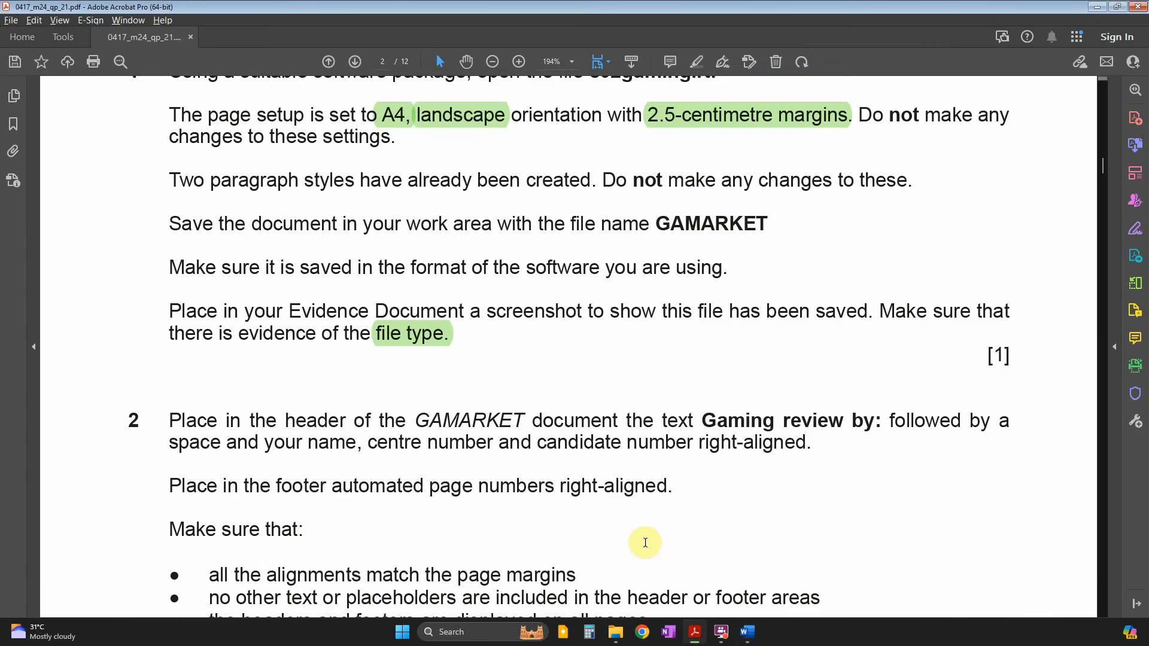
{"action": "scroll", "coordinate": [294, 423], "scroll_direction": "down", "scroll_amount": 5}
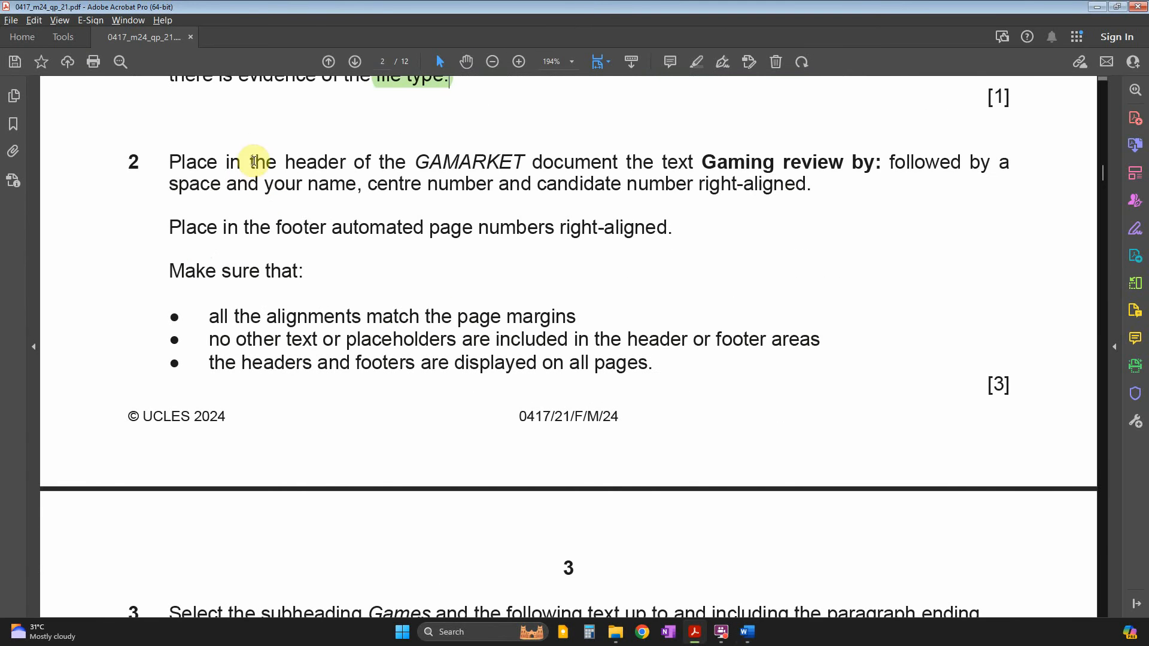
{"action": "left_click_drag", "start_coordinate": [285, 161], "coordinate": [481, 162]}
{"action": "left_click", "coordinate": [470, 162]}
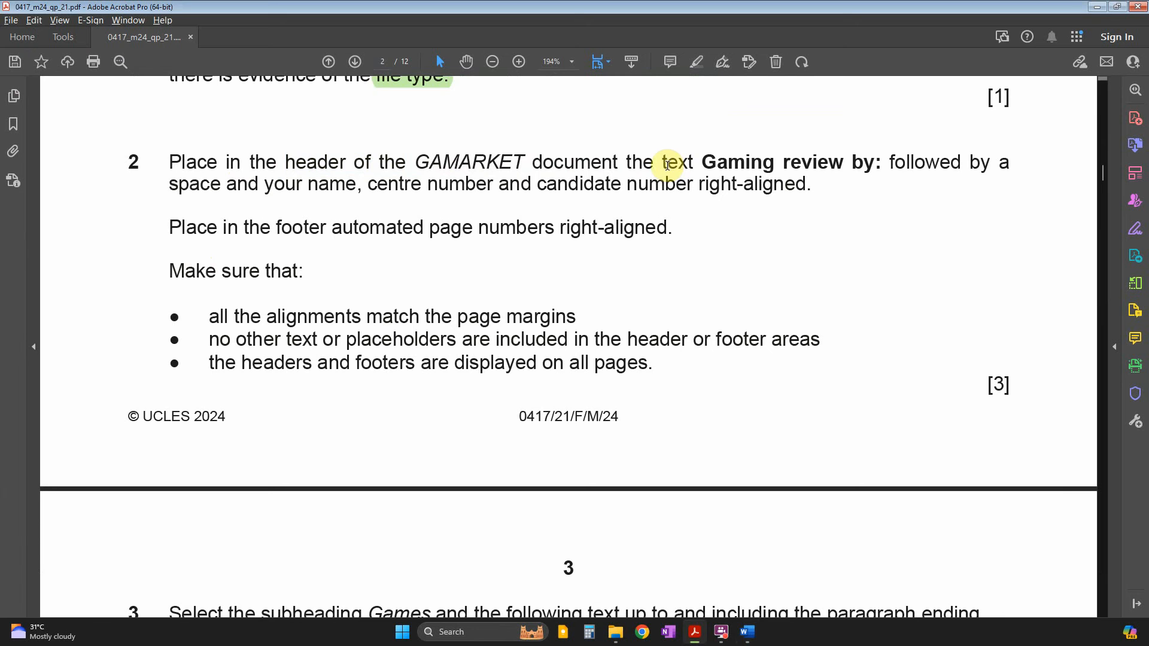
{"action": "left_click_drag", "start_coordinate": [703, 161], "coordinate": [879, 161]}
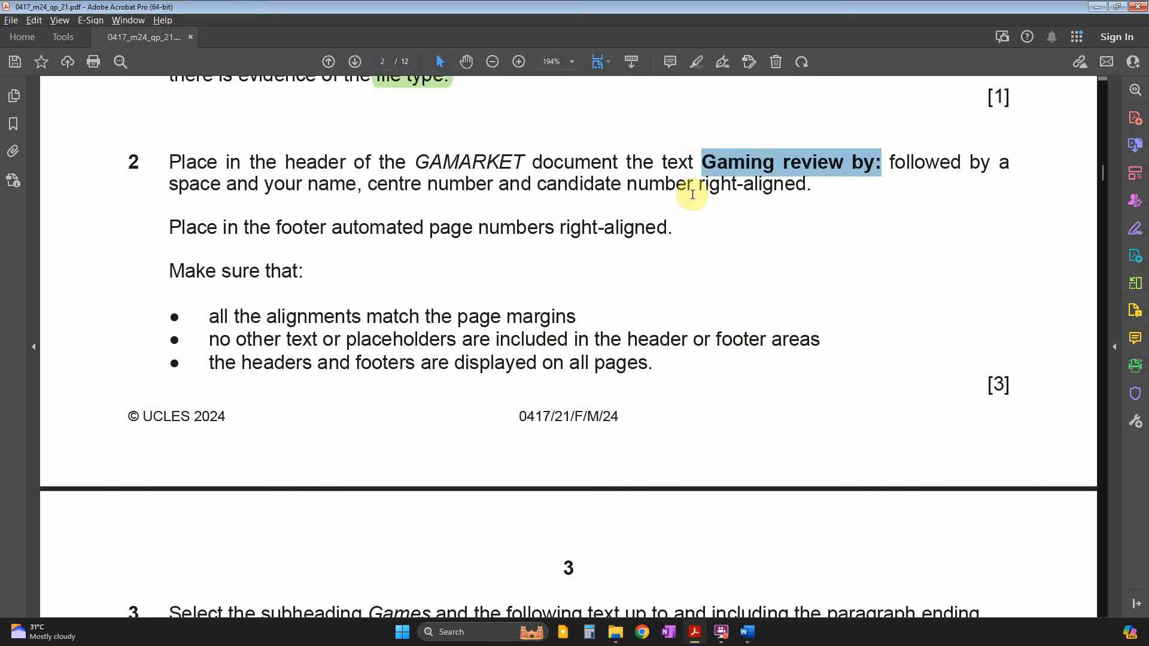
{"action": "left_click_drag", "start_coordinate": [704, 185], "coordinate": [783, 192]}
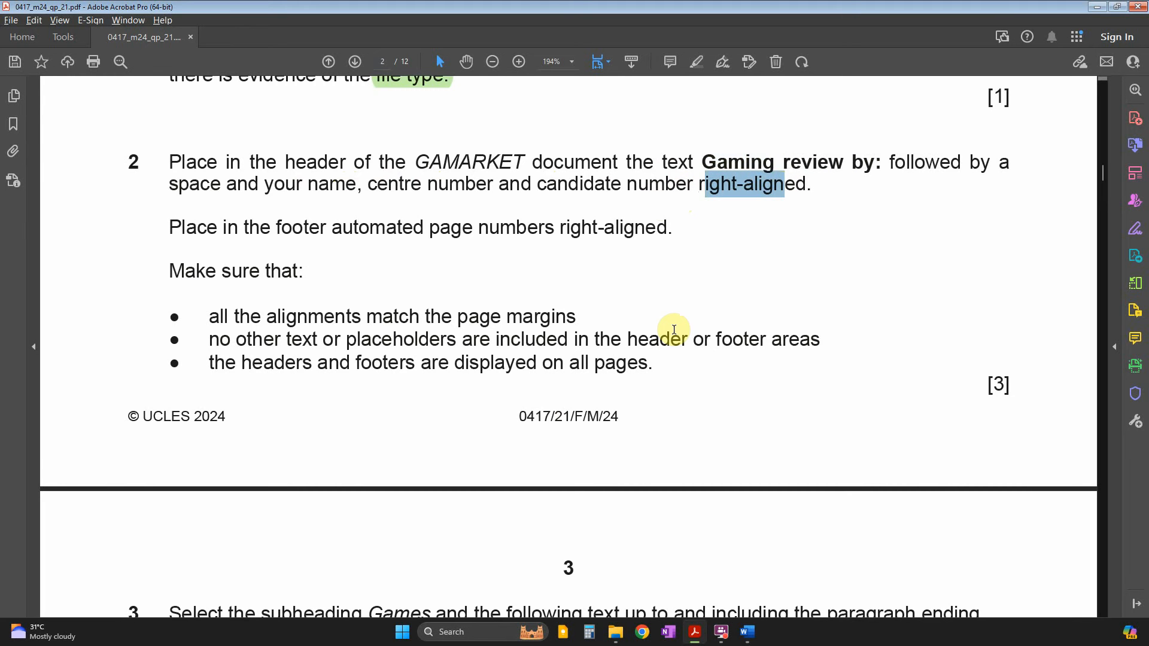
{"action": "key", "text": "alt+Tab"}
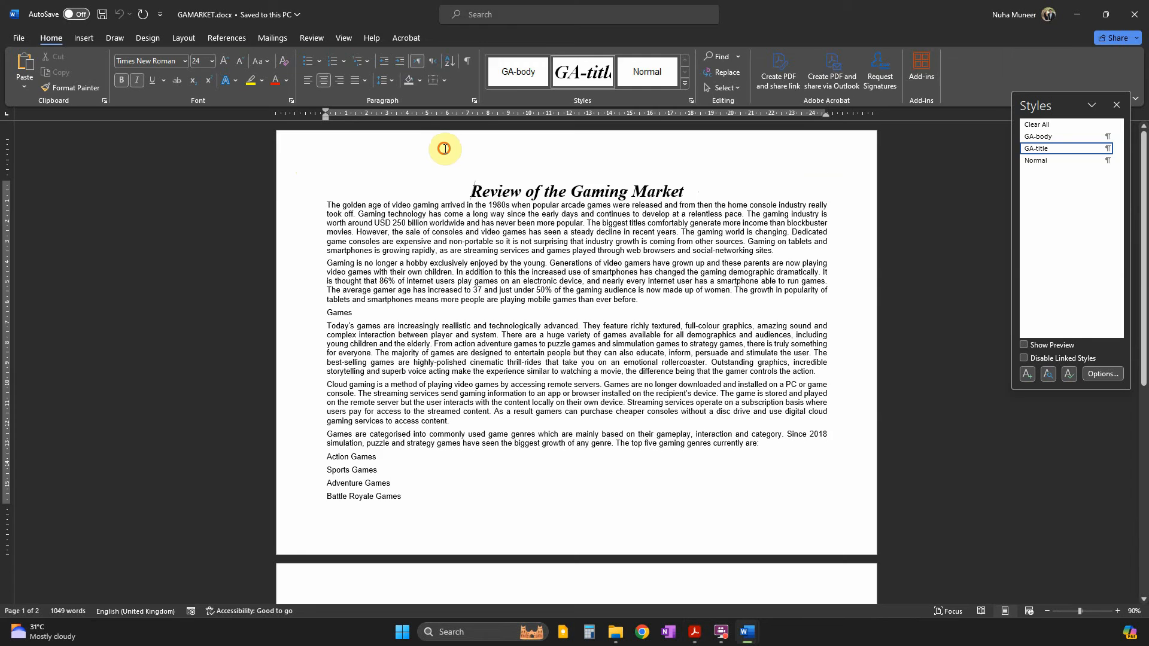
{"action": "double_click", "coordinate": [444, 148]}
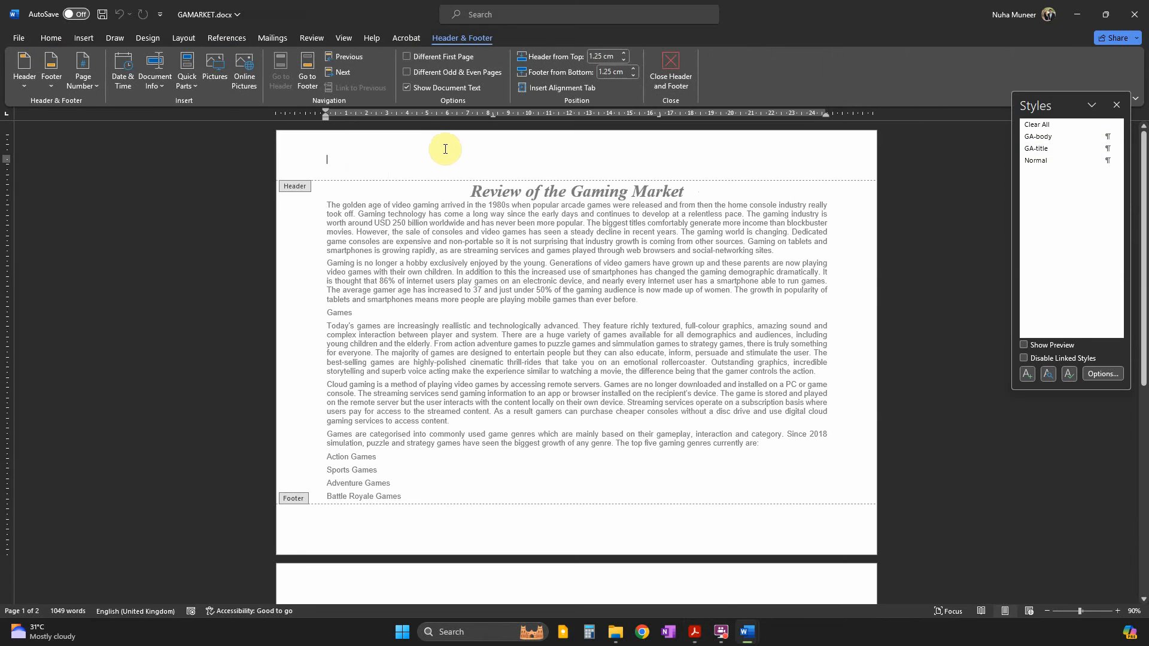
{"action": "key", "text": "alt+Tab"}
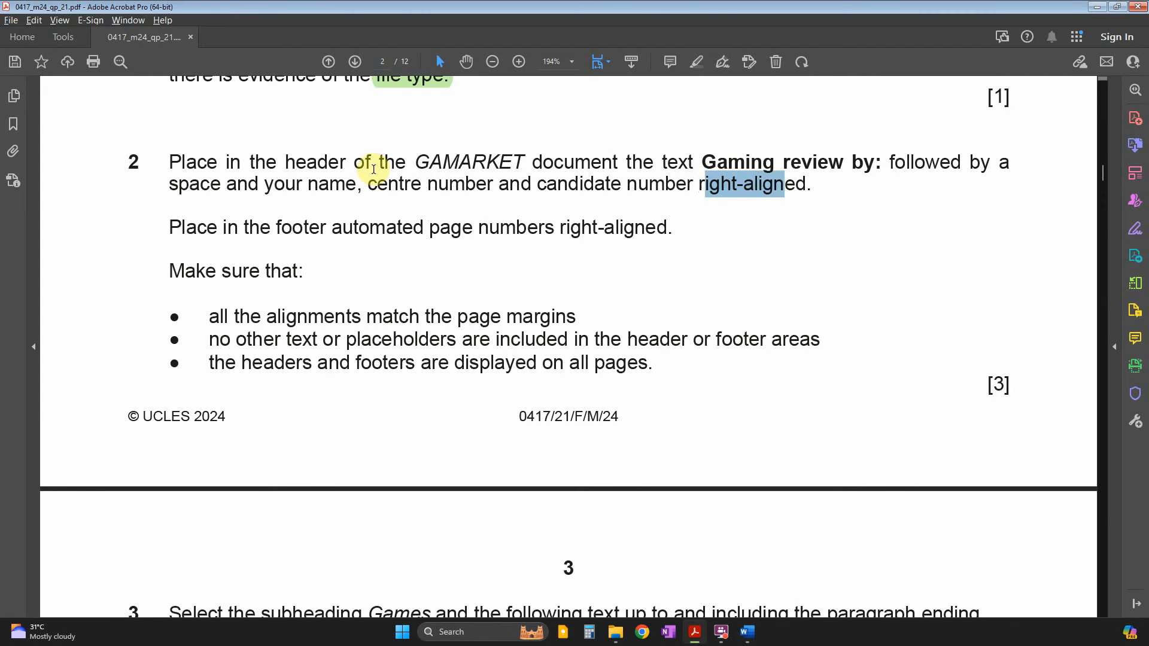
Highlight 'right-aligned.' in green in the header instruction.
{"action": "left_click", "coordinate": [789, 179]}
{"action": "left_click_drag", "start_coordinate": [820, 186], "coordinate": [696, 190]}
{"action": "left_click", "coordinate": [711, 176]}
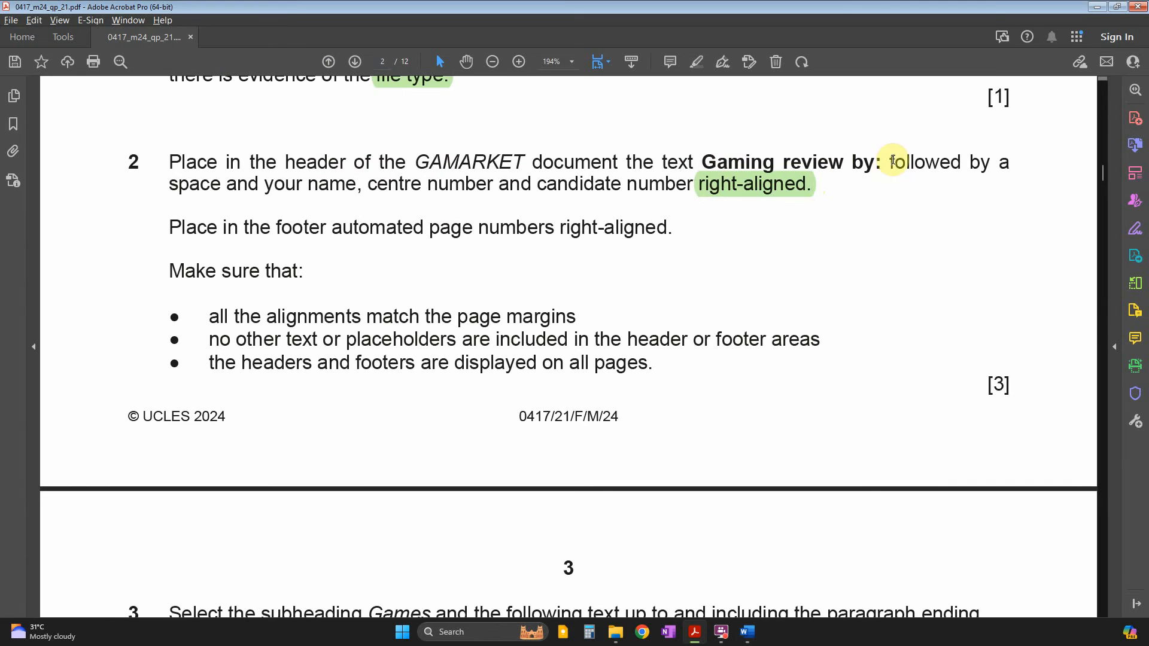
{"action": "key", "text": "alt+Tab"}
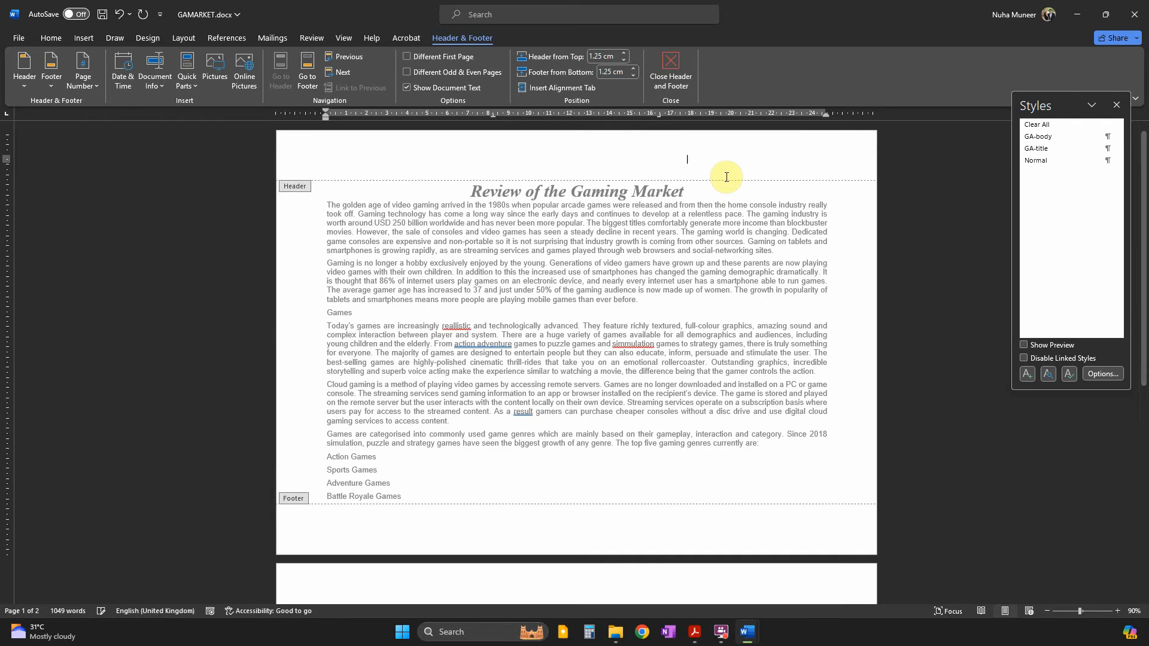
Insert a Blank (Three Columns) header with 'Gaming review by:' plus the reviewer's name, centre and candidate numbers on the right.
{"action": "left_click", "coordinate": [23, 79]}
{"action": "left_click", "coordinate": [60, 207]}
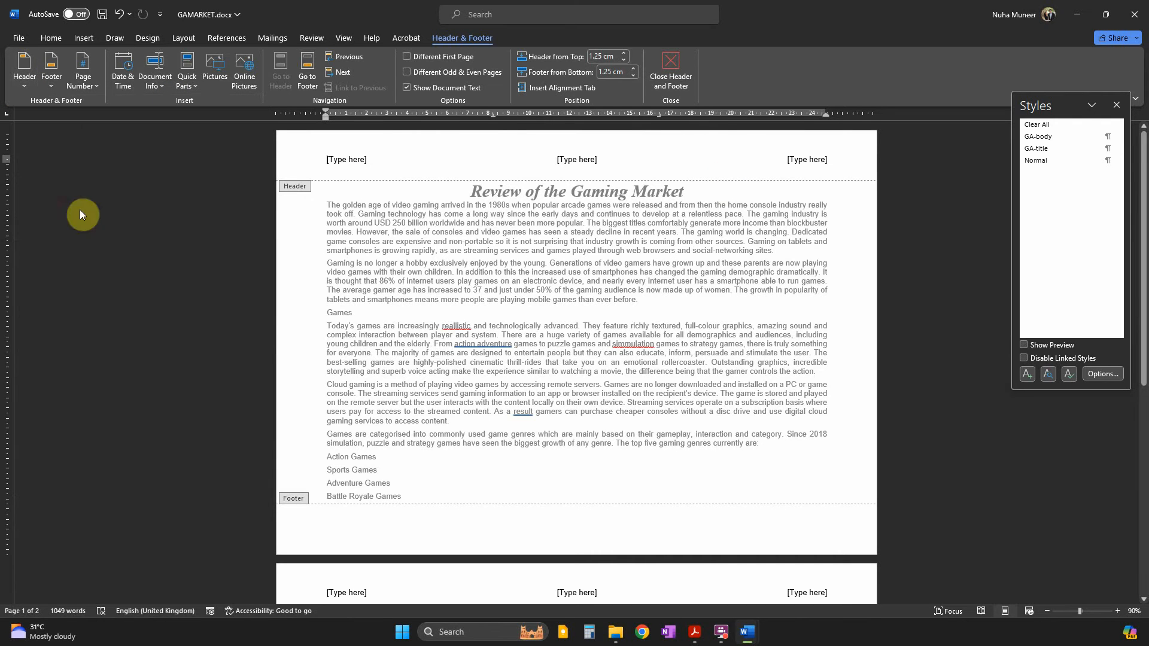
{"action": "key", "text": "Delete"}
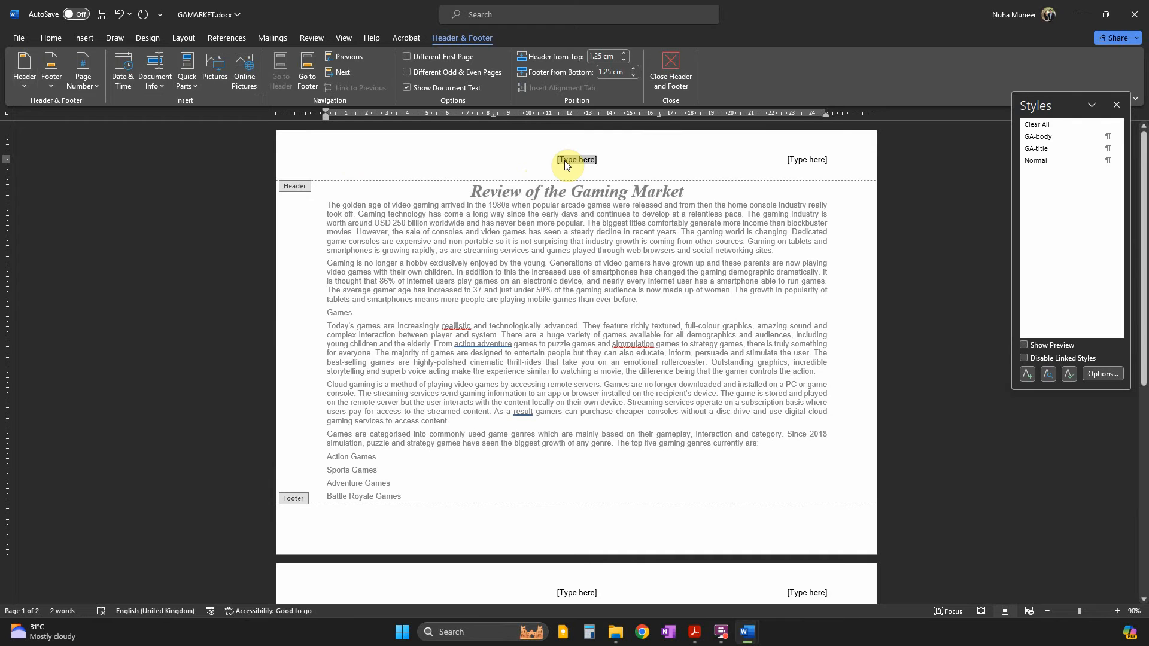
{"action": "key", "text": "ctrl+z"}
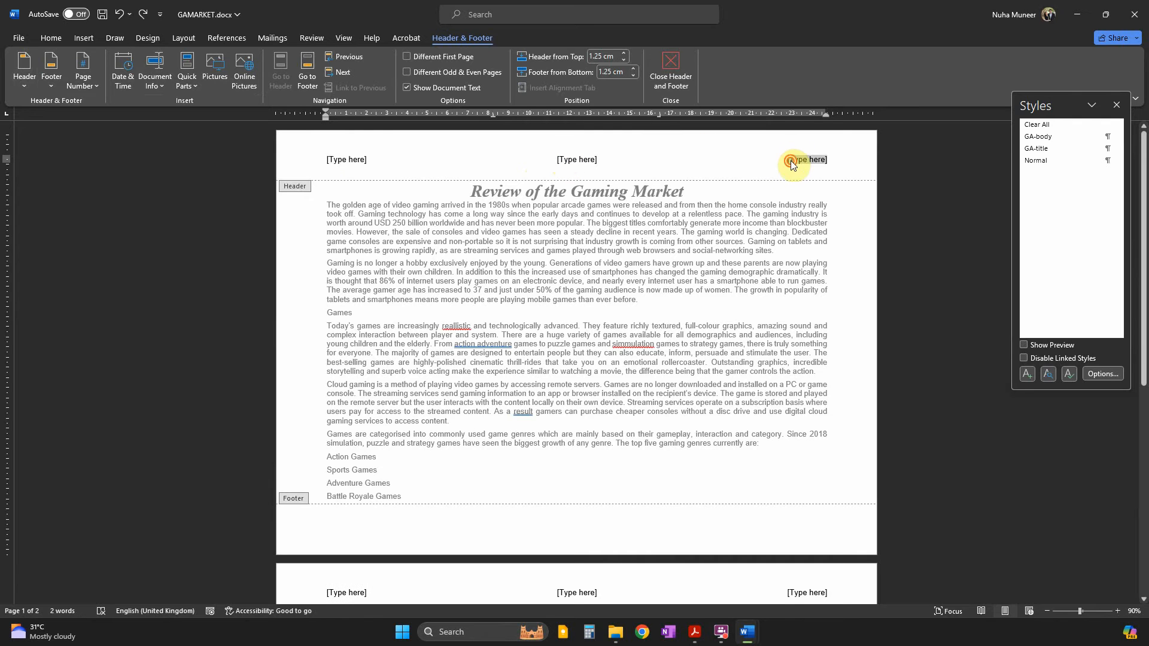
{"action": "type", "text": "Gaming review by:"}
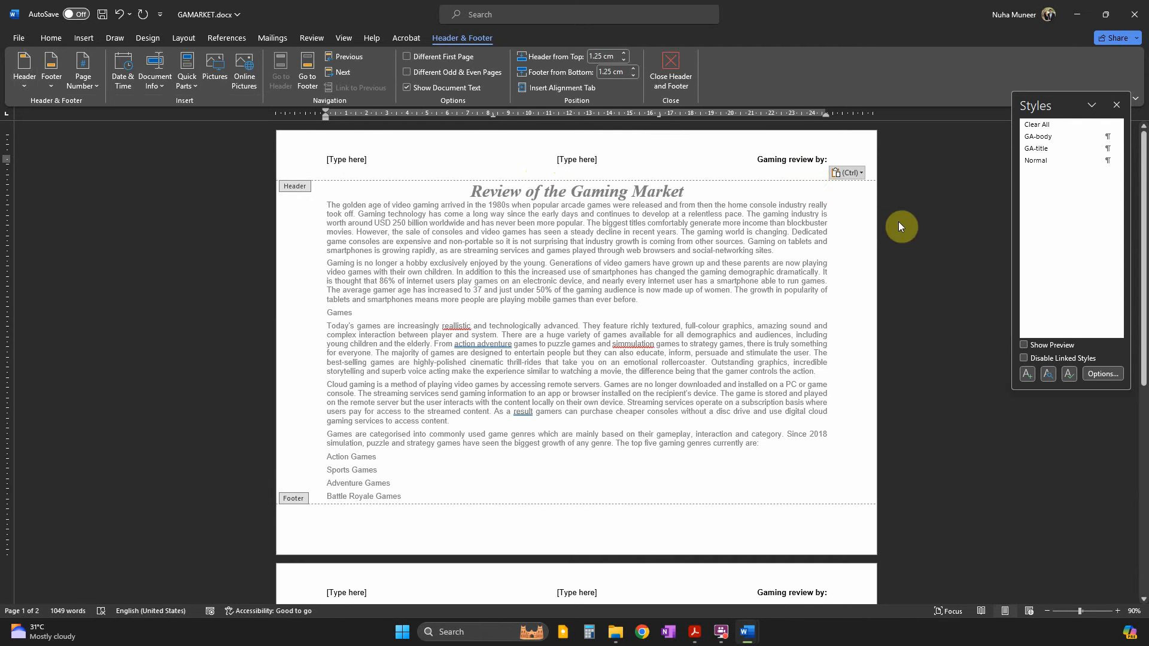
{"action": "type", "text": "Nuha"}
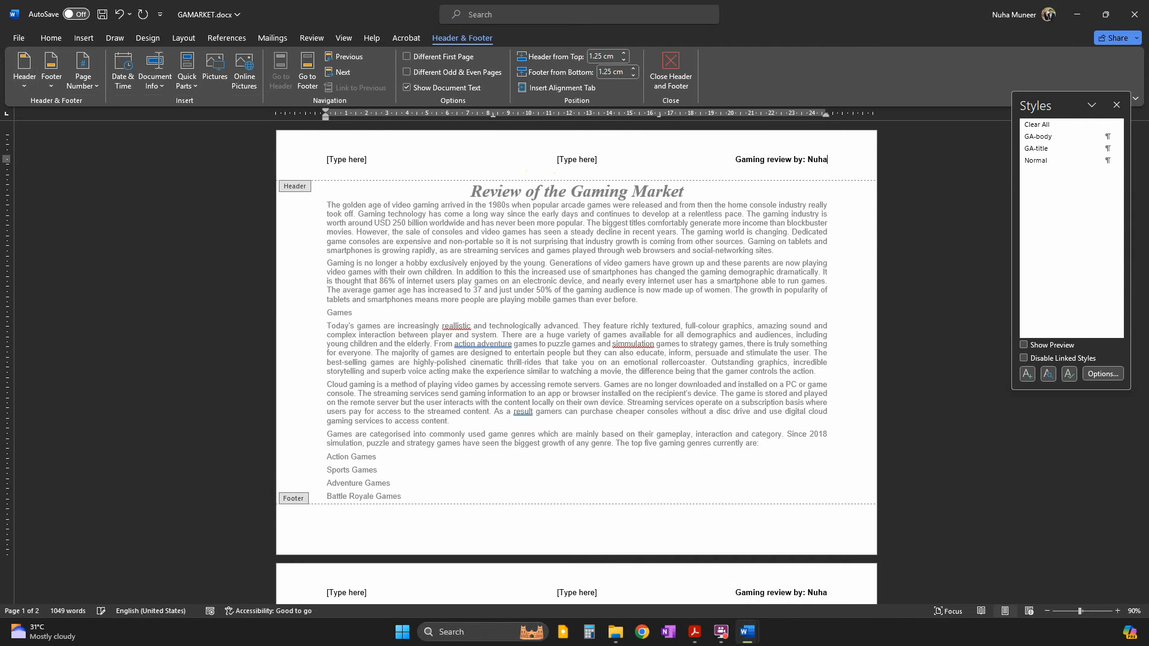
{"action": "type", "text": ", MM000,"}
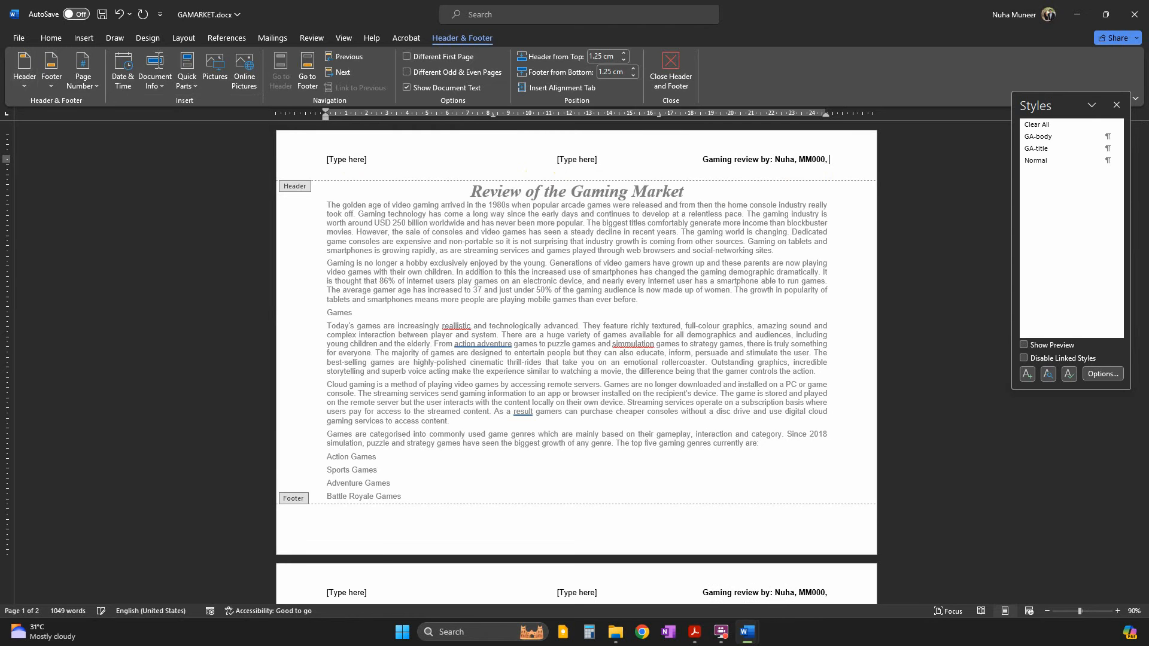
{"action": "type", "text": " 0001"}
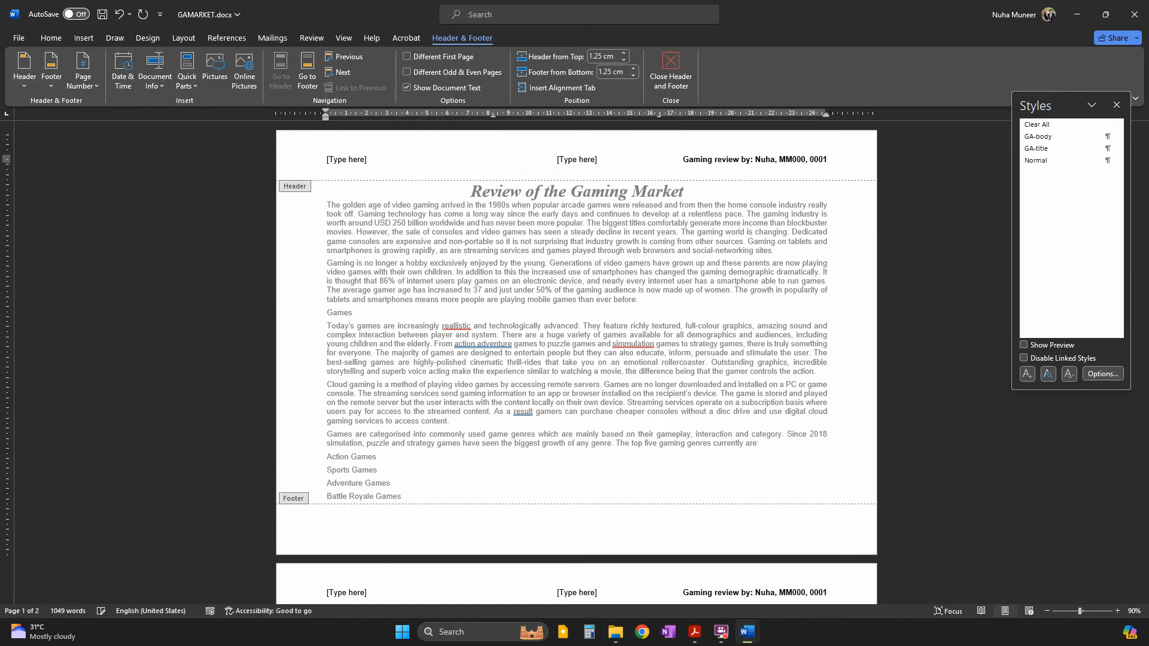
Recheck the name and centre number requirement, then delete the unused header placeholders.
{"action": "key", "text": "alt+Tab"}
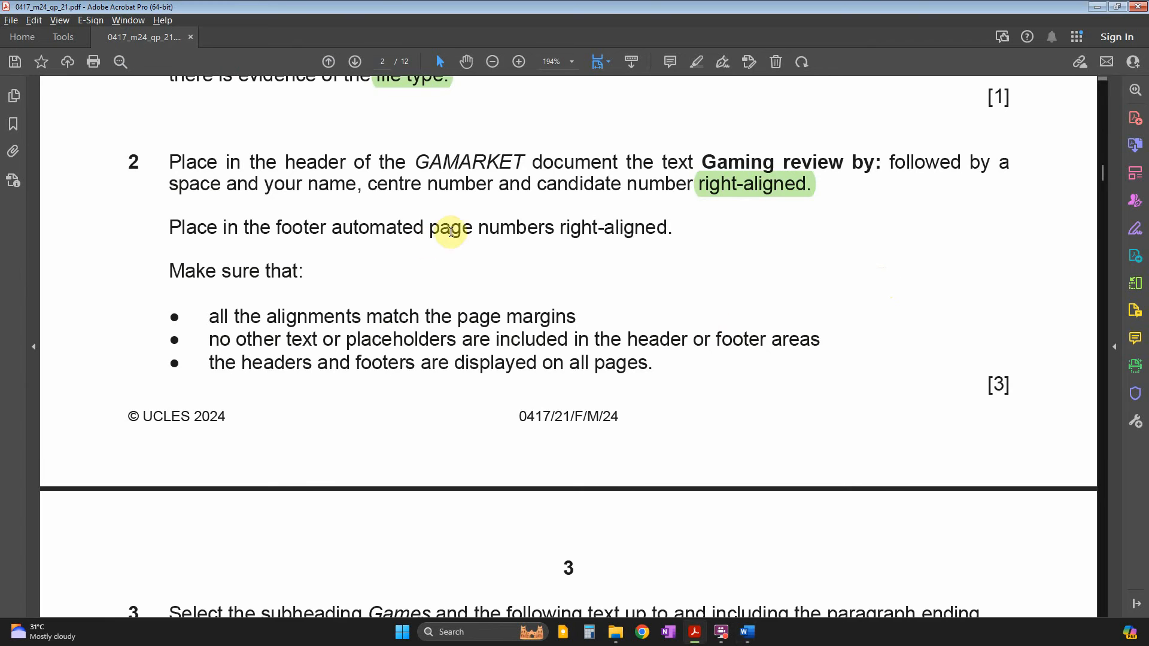
{"action": "left_click_drag", "start_coordinate": [308, 185], "coordinate": [736, 184]}
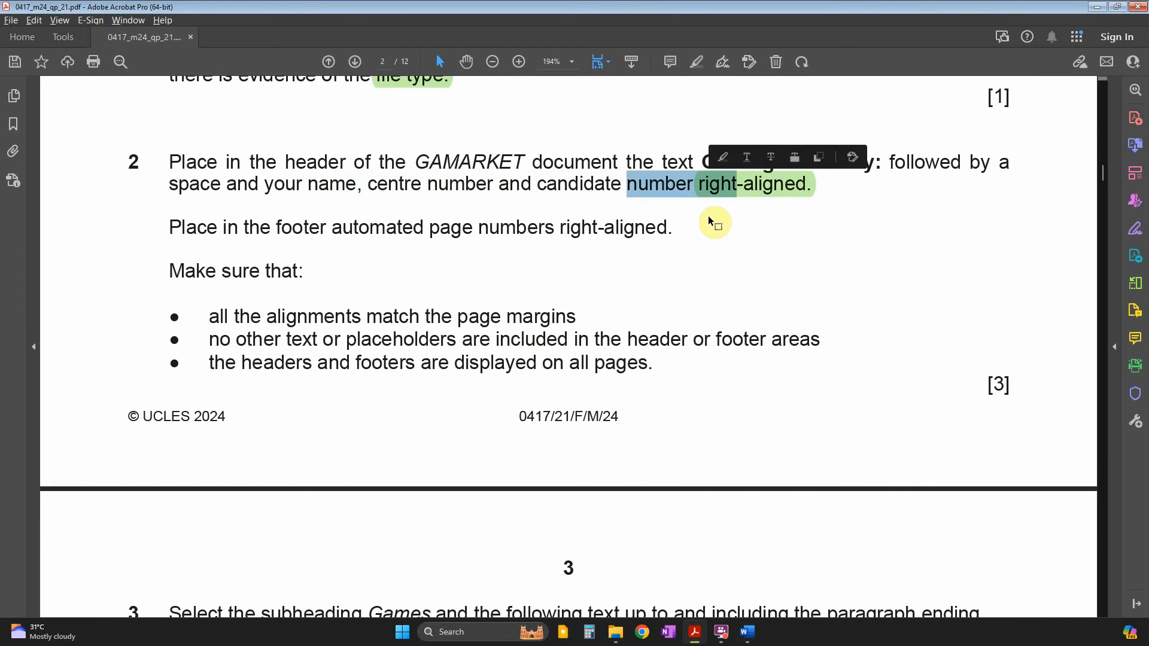
{"action": "left_click_drag", "start_coordinate": [179, 228], "coordinate": [270, 228]}
{"action": "key", "text": "alt+Tab"}
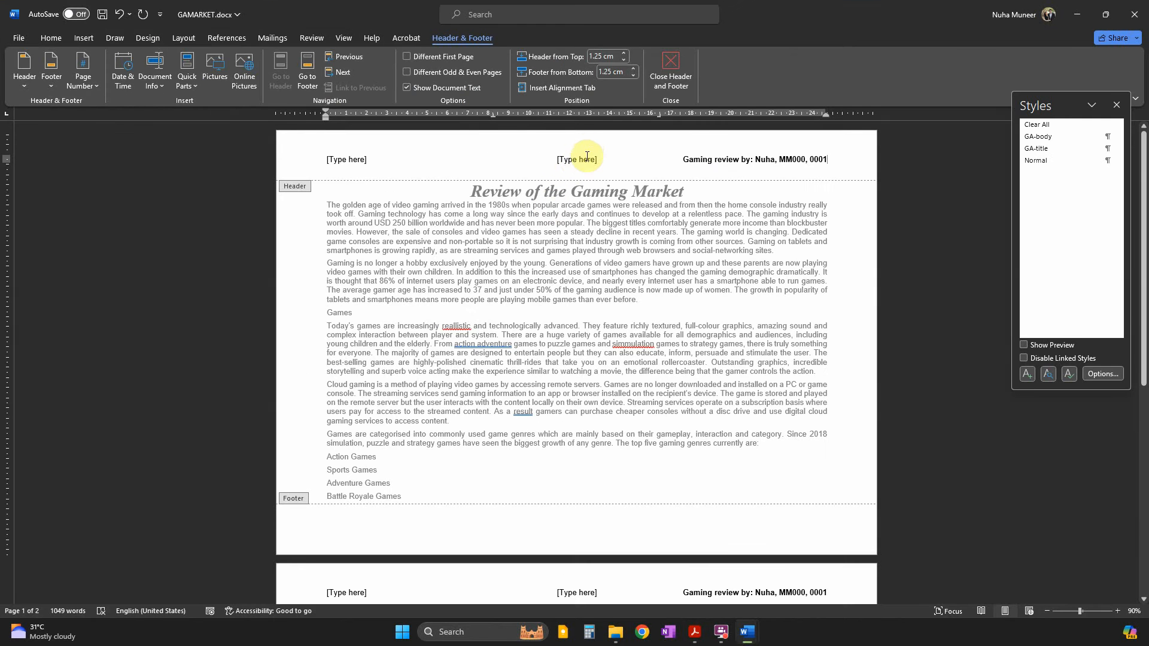
{"action": "key", "text": "Delete"}
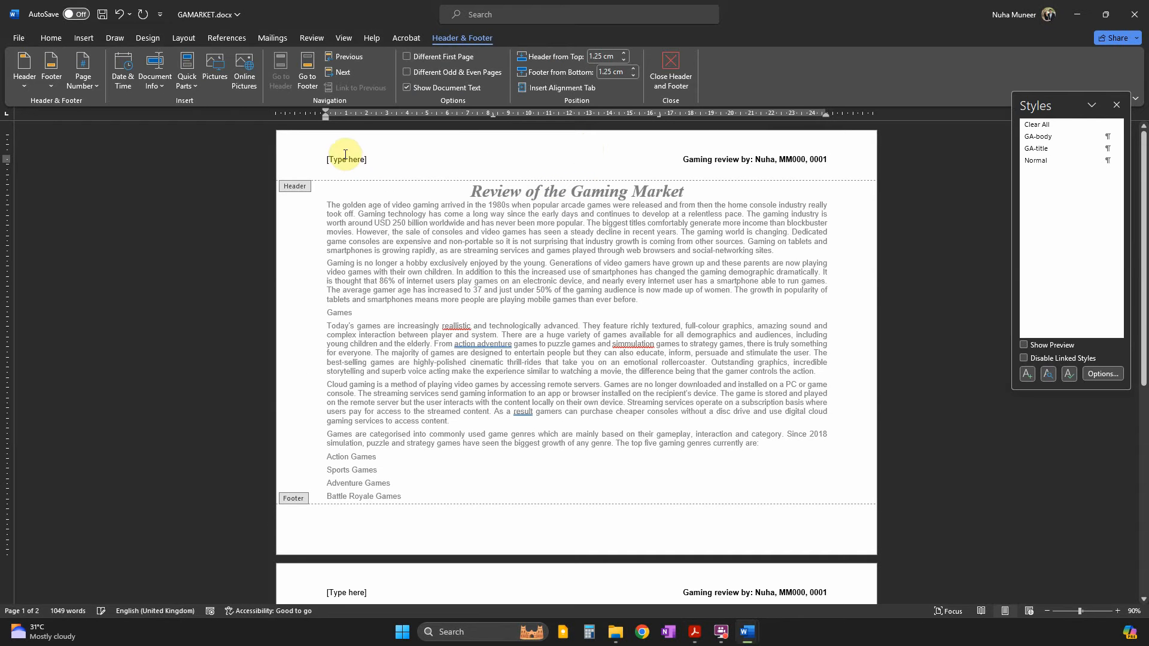
{"action": "left_click", "coordinate": [344, 155]}
{"action": "left_click", "coordinate": [403, 537]}
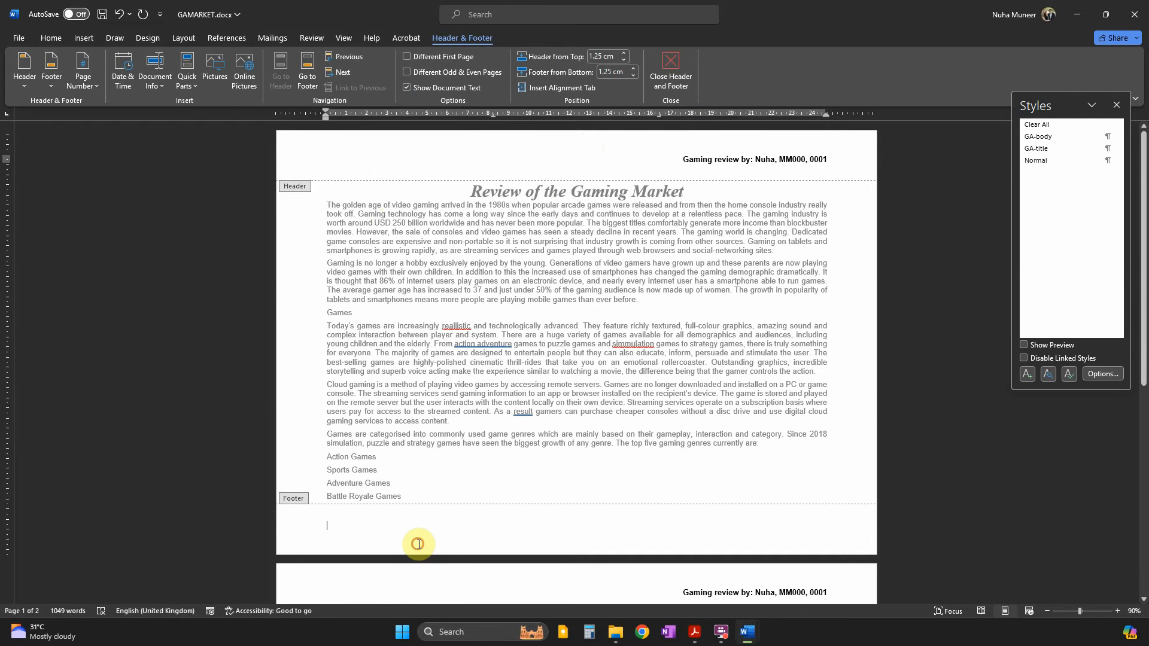
Mark the footer's automated page number and right-aligned requirements in the question paper.
{"action": "key", "text": "alt+Tab"}
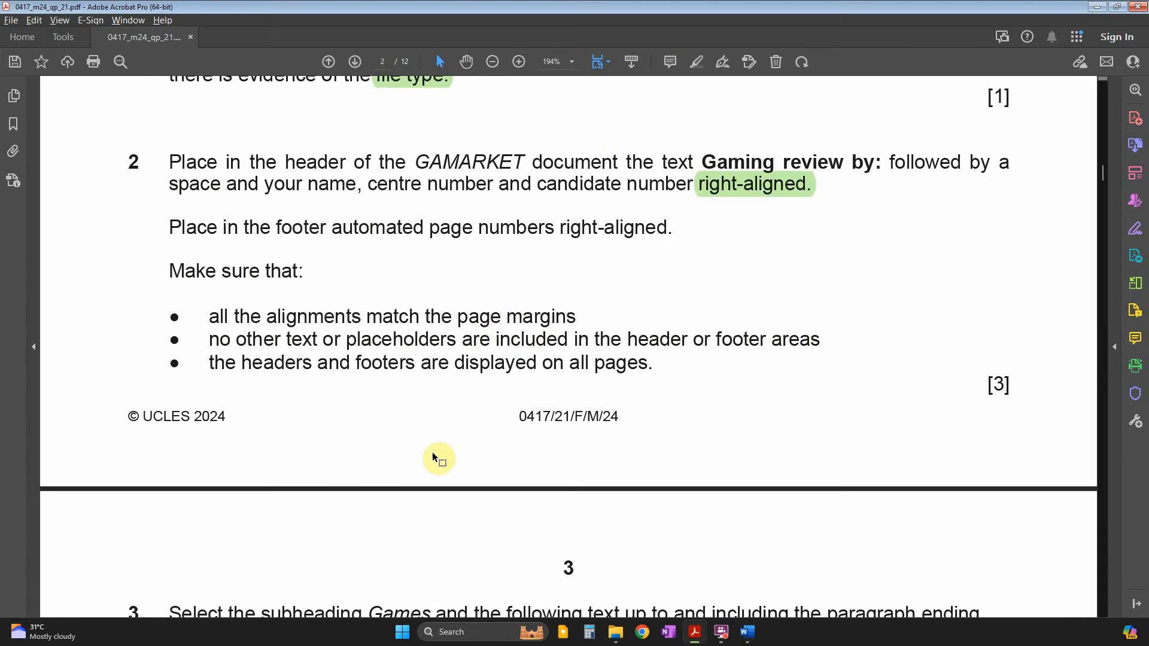
{"action": "double_click", "coordinate": [302, 230]}
{"action": "left_click_drag", "start_coordinate": [332, 229], "coordinate": [453, 230]}
{"action": "left_click_drag", "start_coordinate": [560, 229], "coordinate": [645, 228]}
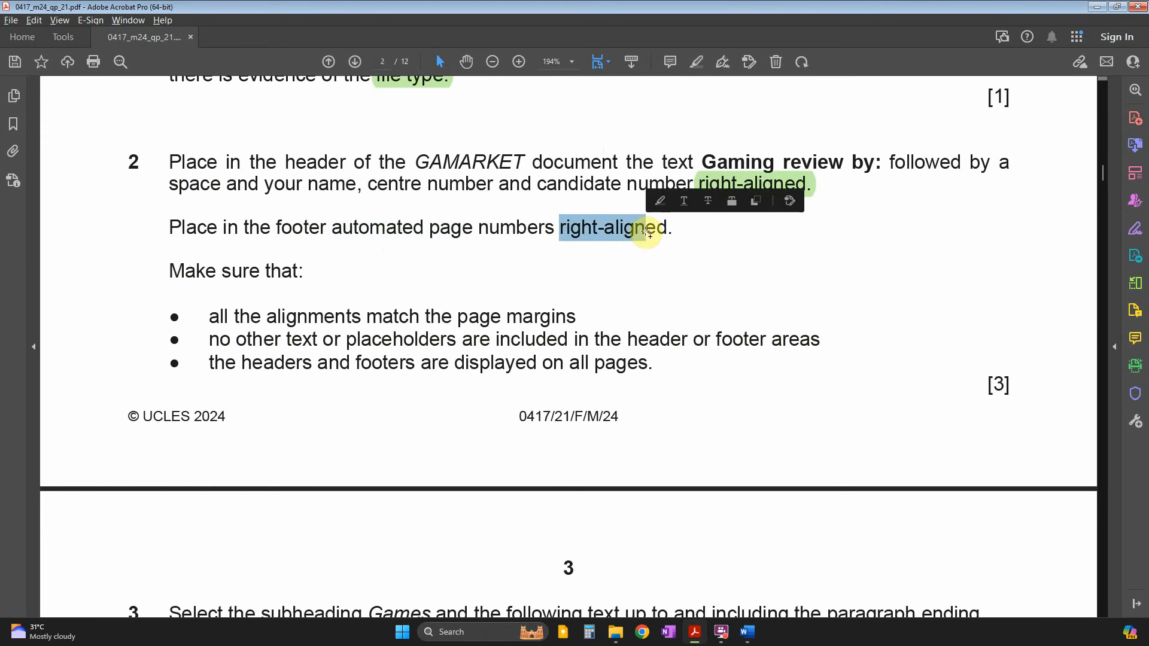
{"action": "key", "text": "alt+Tab"}
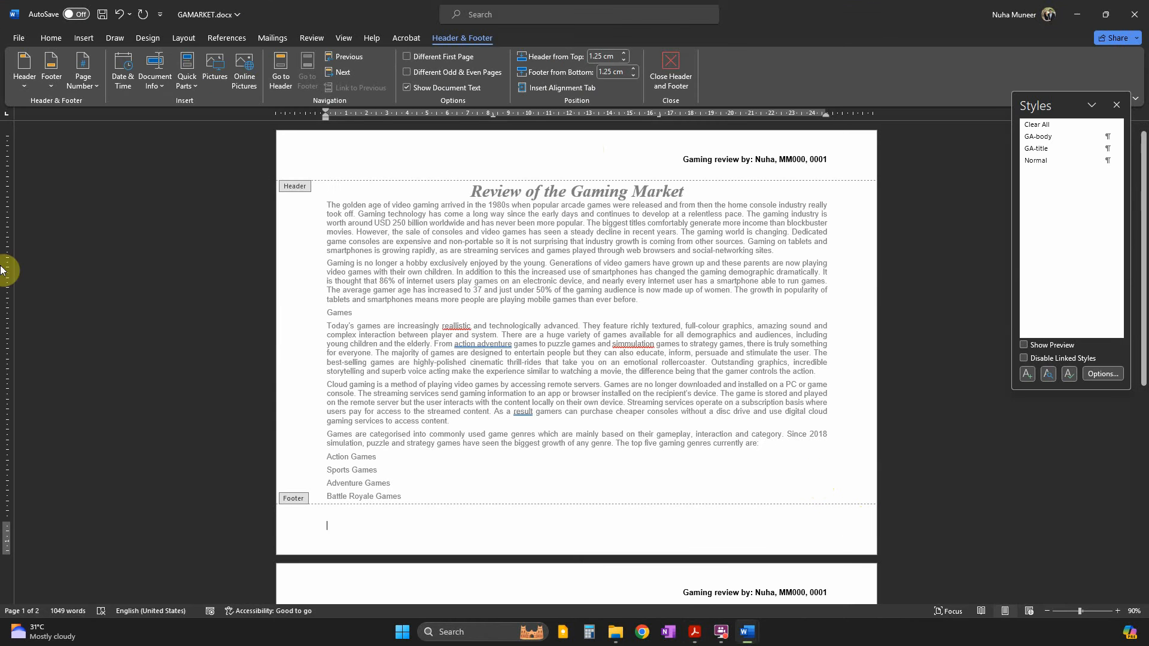
Insert a Blank (Three Columns) footer with a Page field in the right placeholder.
{"action": "left_click", "coordinate": [50, 72]}
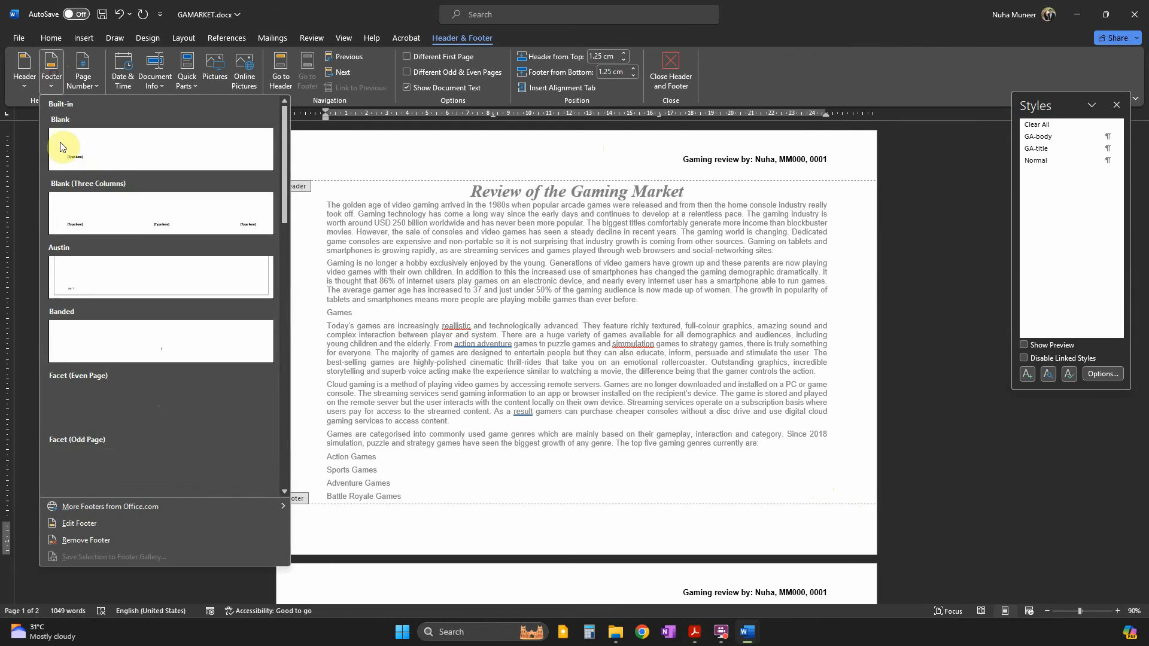
{"action": "left_click", "coordinate": [121, 226]}
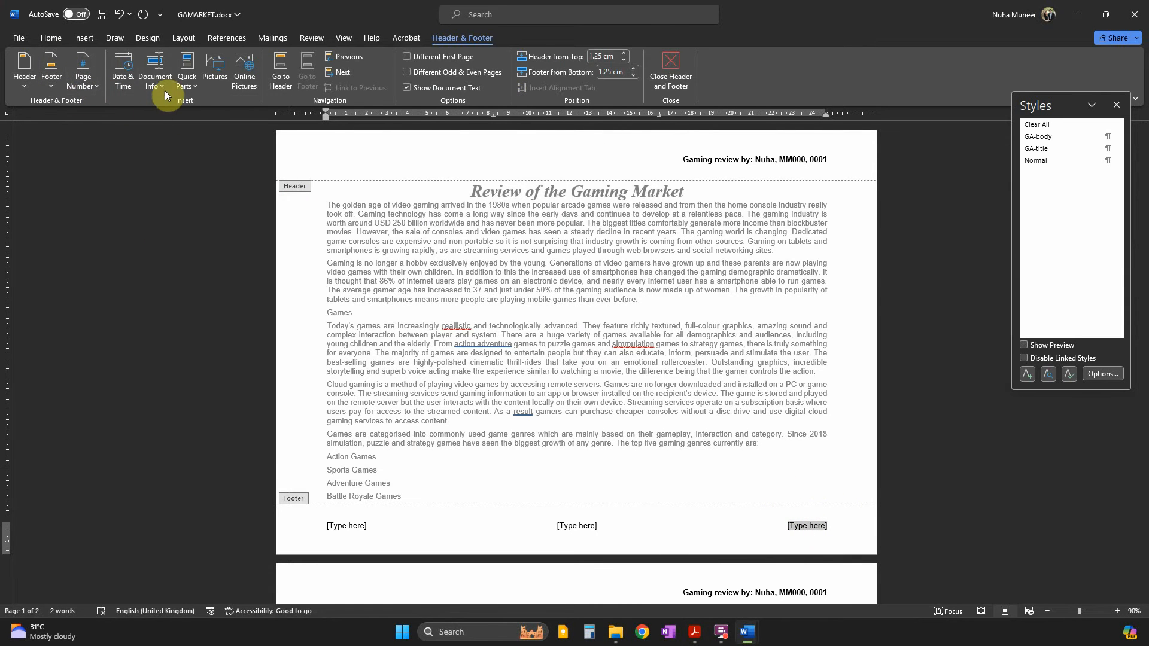
{"action": "left_click", "coordinate": [188, 86]}
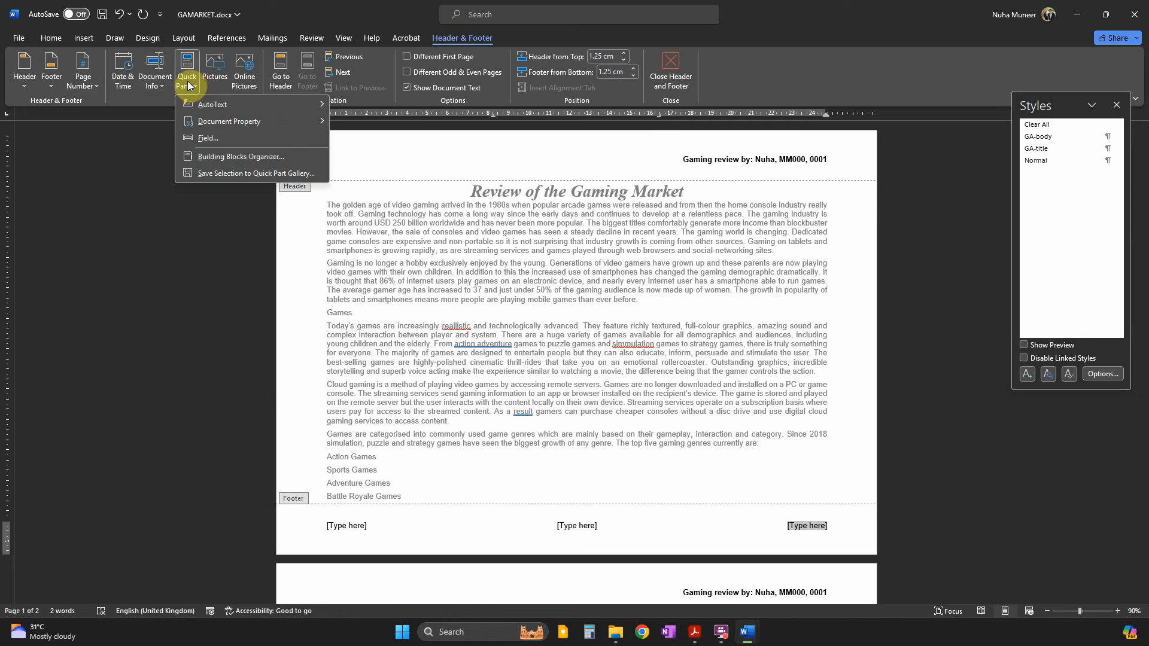
{"action": "left_click", "coordinate": [202, 136]}
{"action": "scroll", "coordinate": [78, 208], "scroll_direction": "down", "scroll_amount": 18}
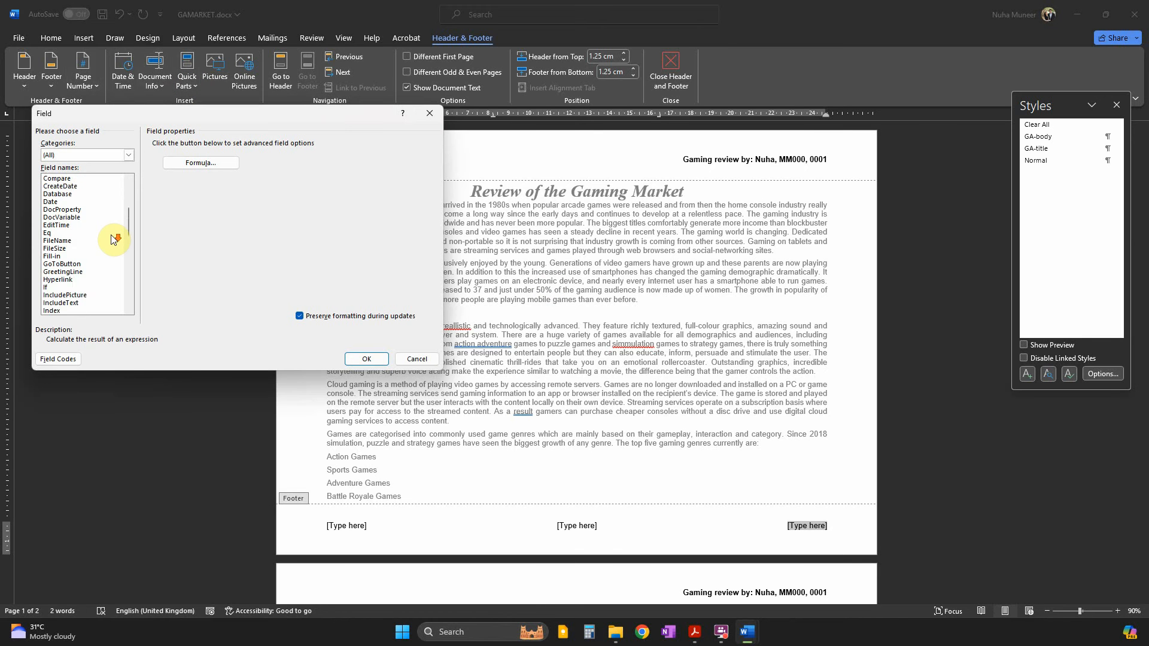
{"action": "scroll", "coordinate": [88, 226], "scroll_direction": "up", "scroll_amount": 5}
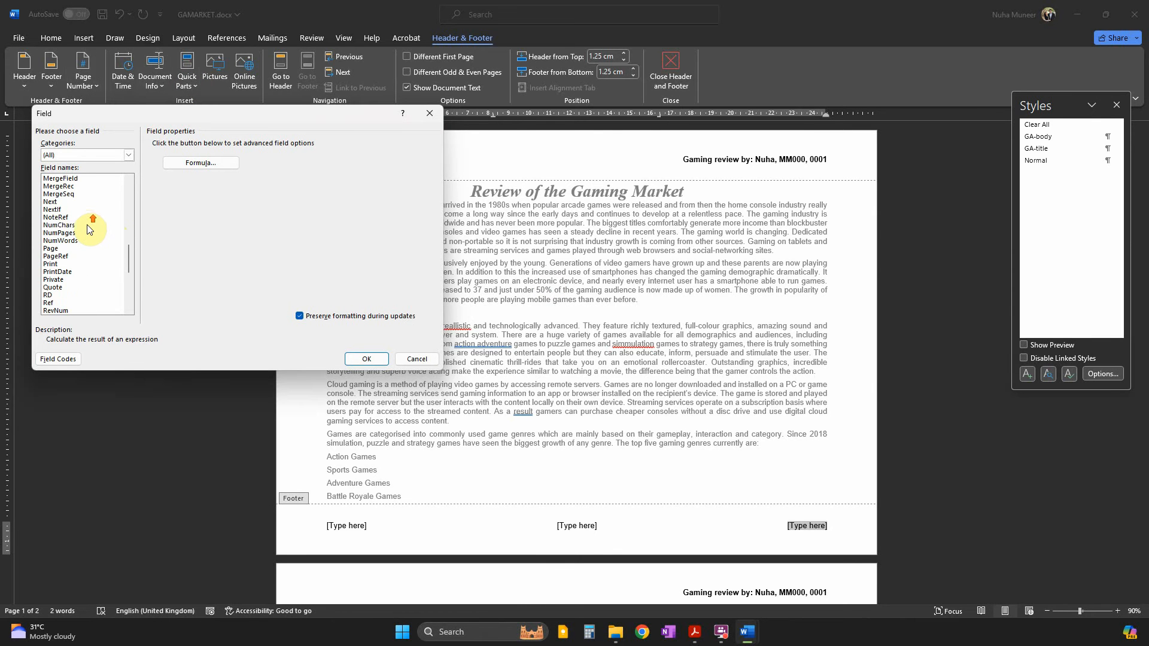
{"action": "left_click", "coordinate": [88, 224]}
{"action": "key", "text": "p"}
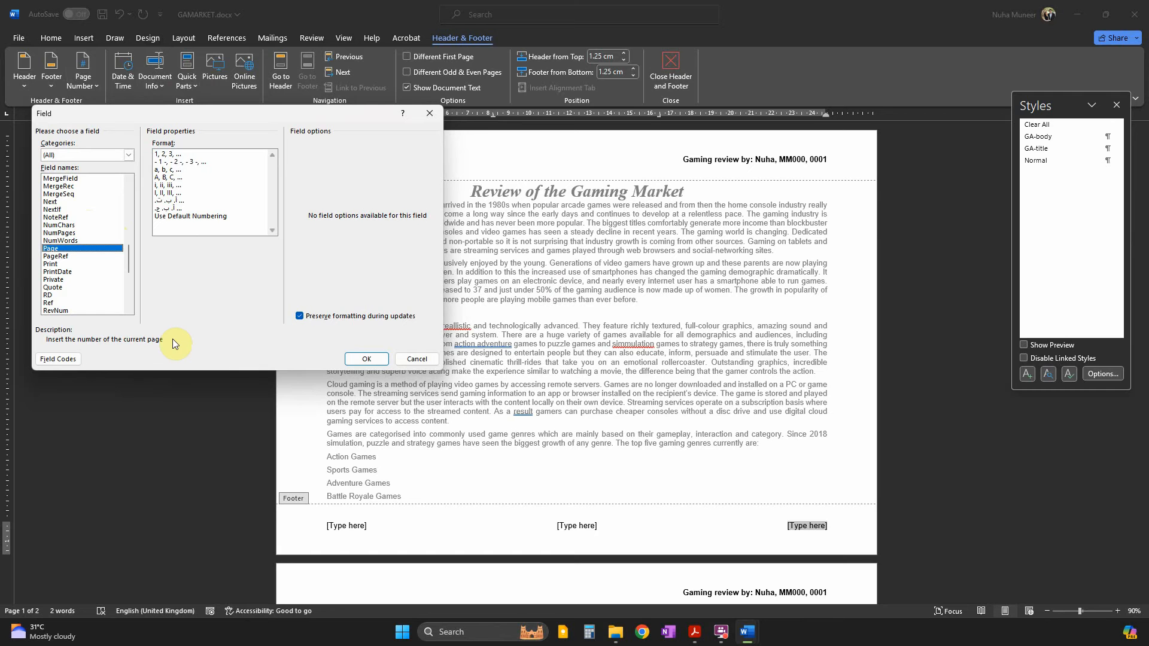
{"action": "left_click", "coordinate": [367, 359]}
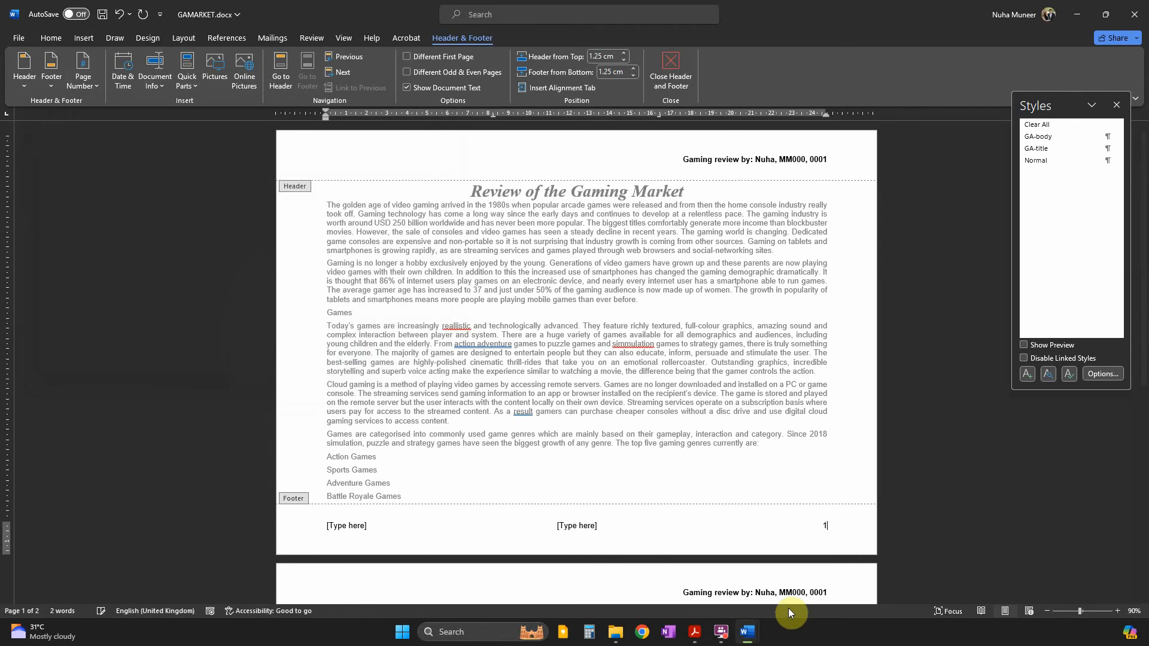
Delete the middle and left footer placeholders and close footer editing.
{"action": "key", "text": "Delete"}
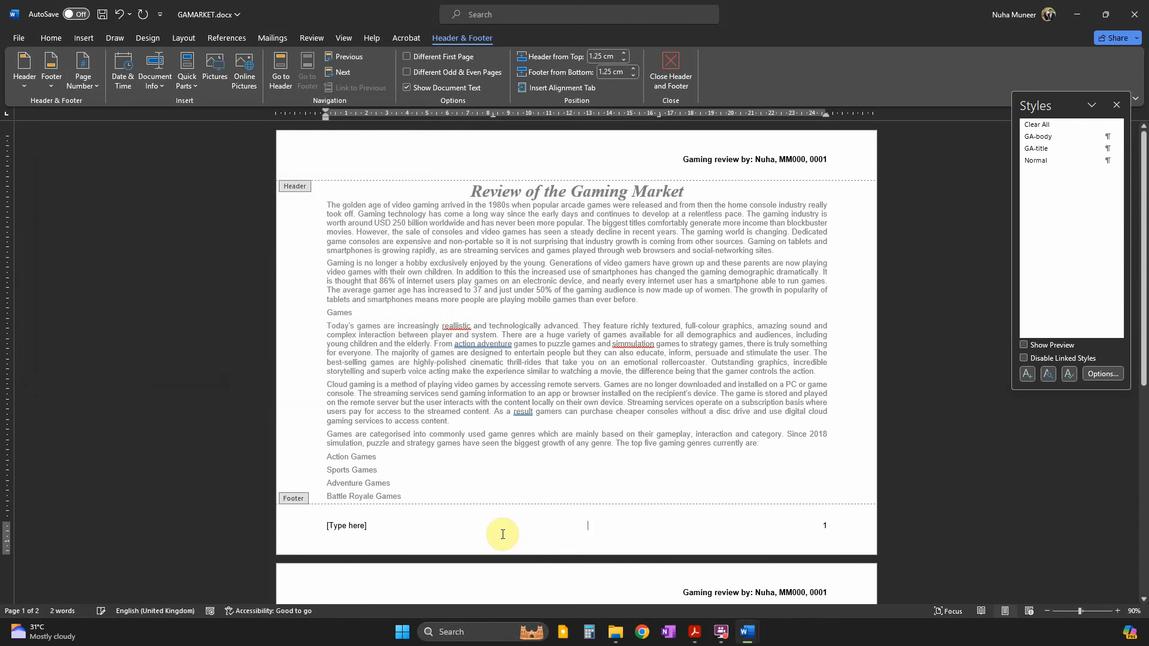
{"action": "key", "text": "Delete"}
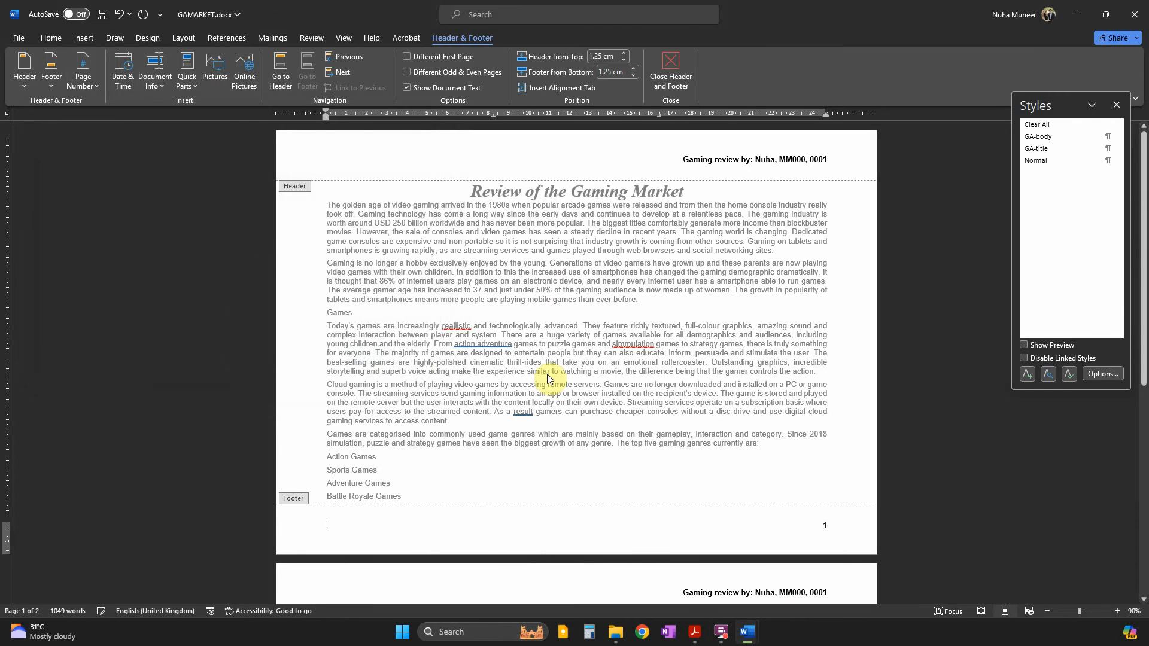
{"action": "double_click", "coordinate": [550, 379]}
{"action": "key", "text": "alt+Tab"}
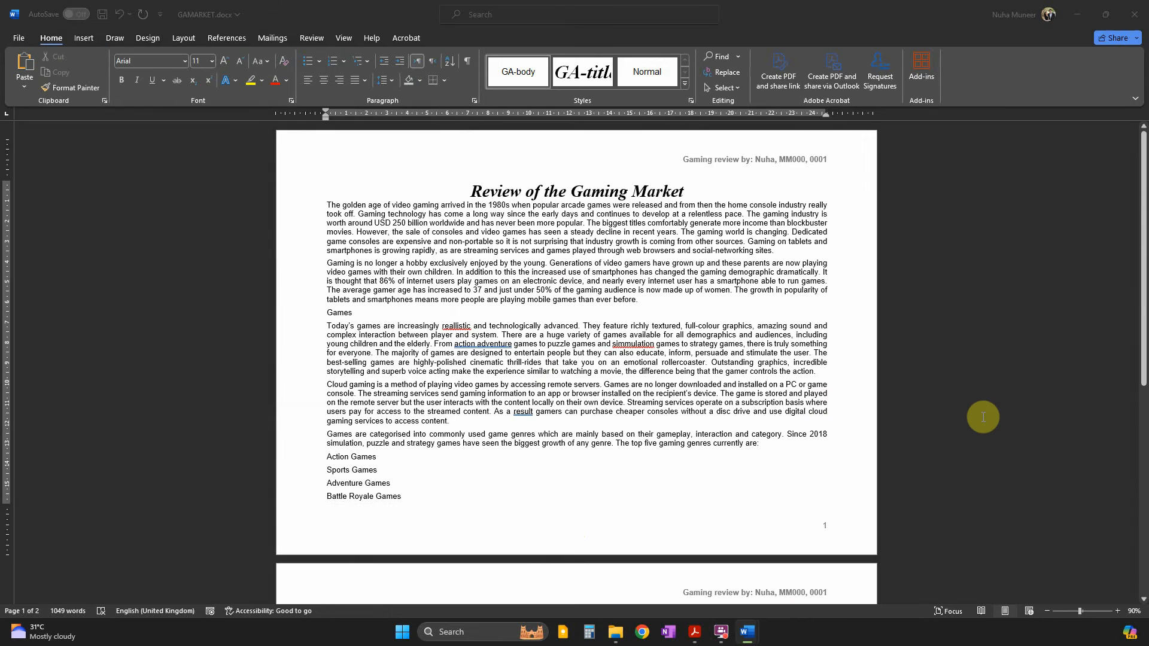
Check the margin-matching and no-extra-placeholder rules against GAMARKET's header and footer.
{"action": "scroll", "coordinate": [315, 365], "scroll_direction": "down", "scroll_amount": 1}
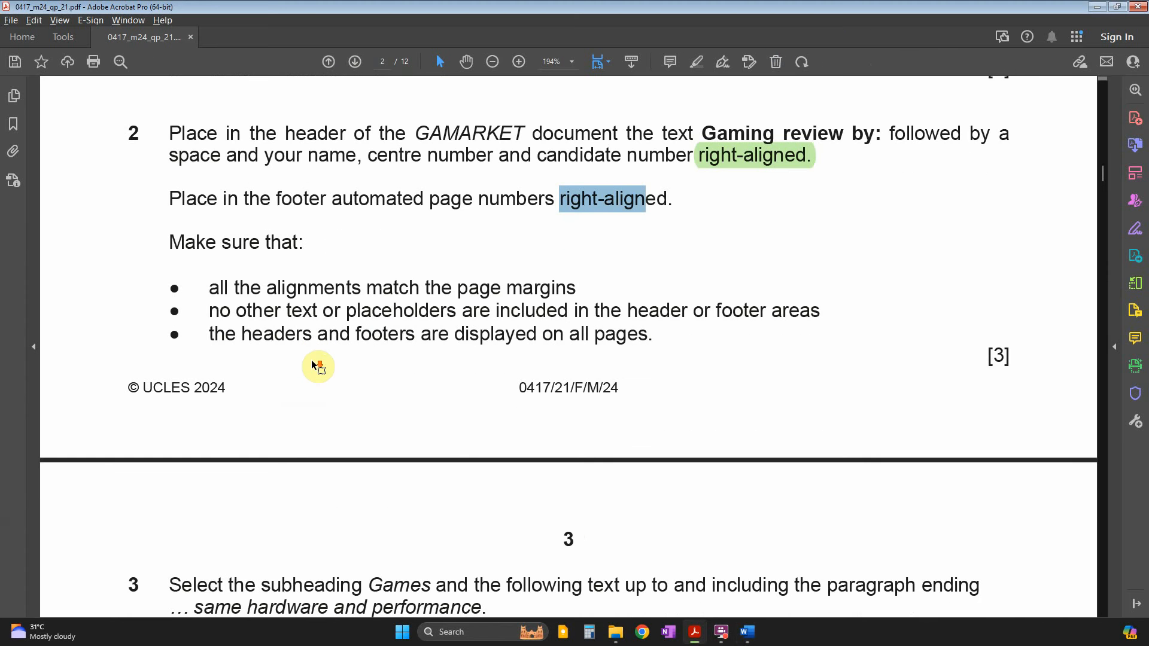
{"action": "left_click_drag", "start_coordinate": [203, 290], "coordinate": [532, 295]}
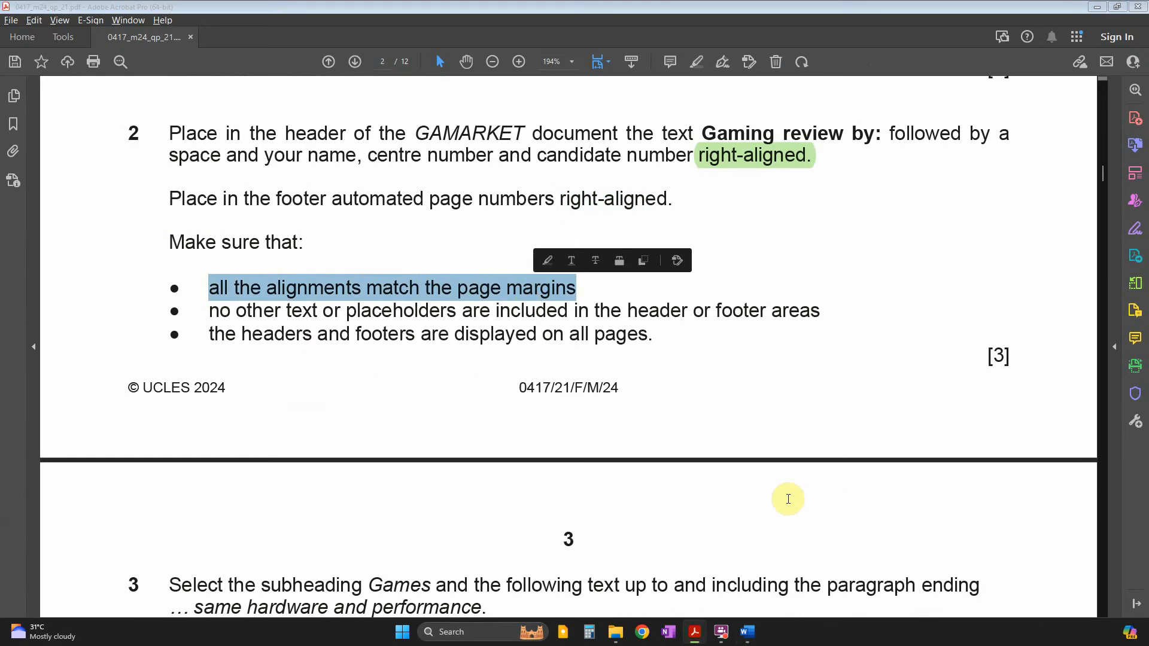
{"action": "key", "text": "alt+Tab"}
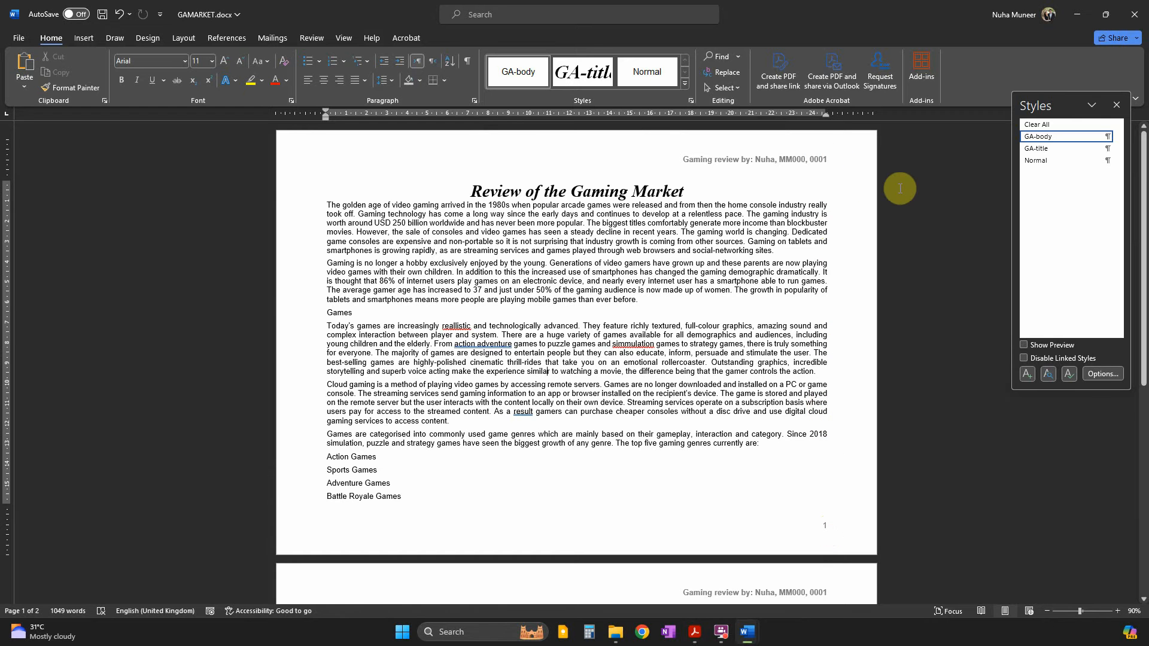
{"action": "key", "text": "alt+Tab"}
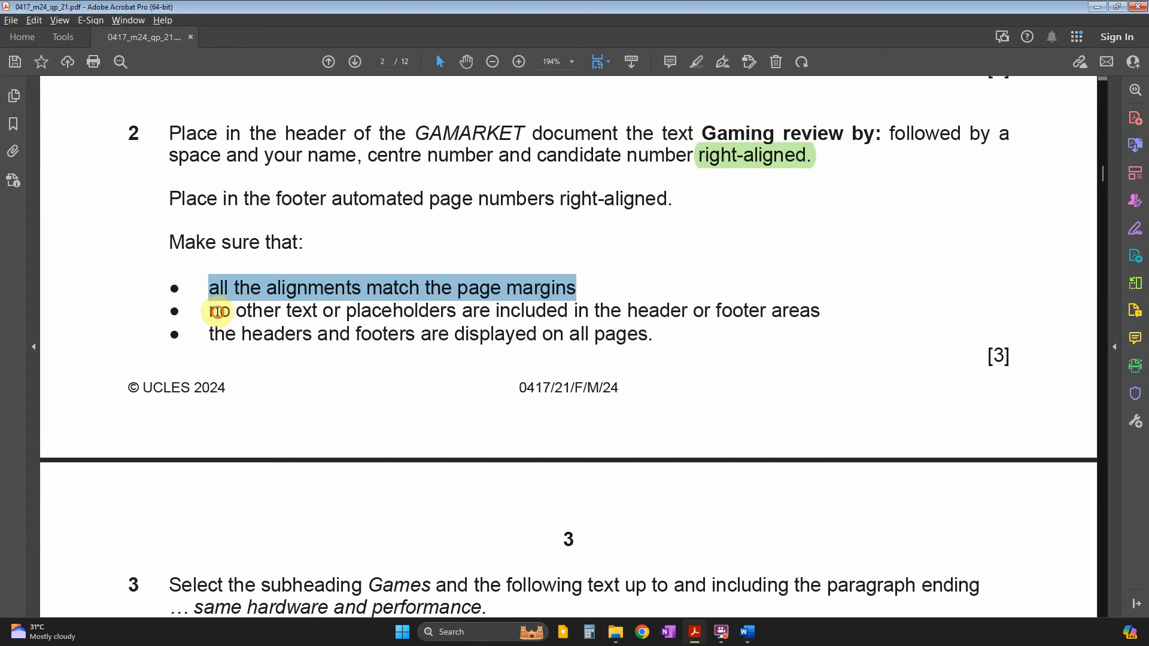
{"action": "left_click_drag", "start_coordinate": [217, 310], "coordinate": [680, 320]}
{"action": "key", "text": "alt+Tab"}
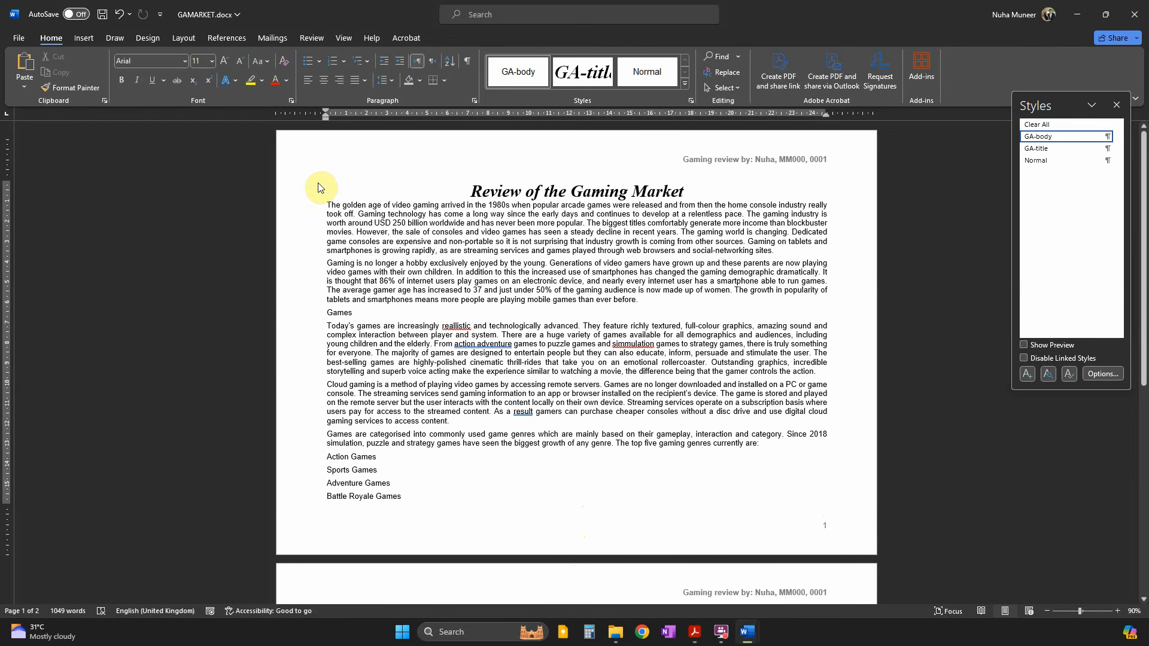
{"action": "key", "text": "alt+Tab"}
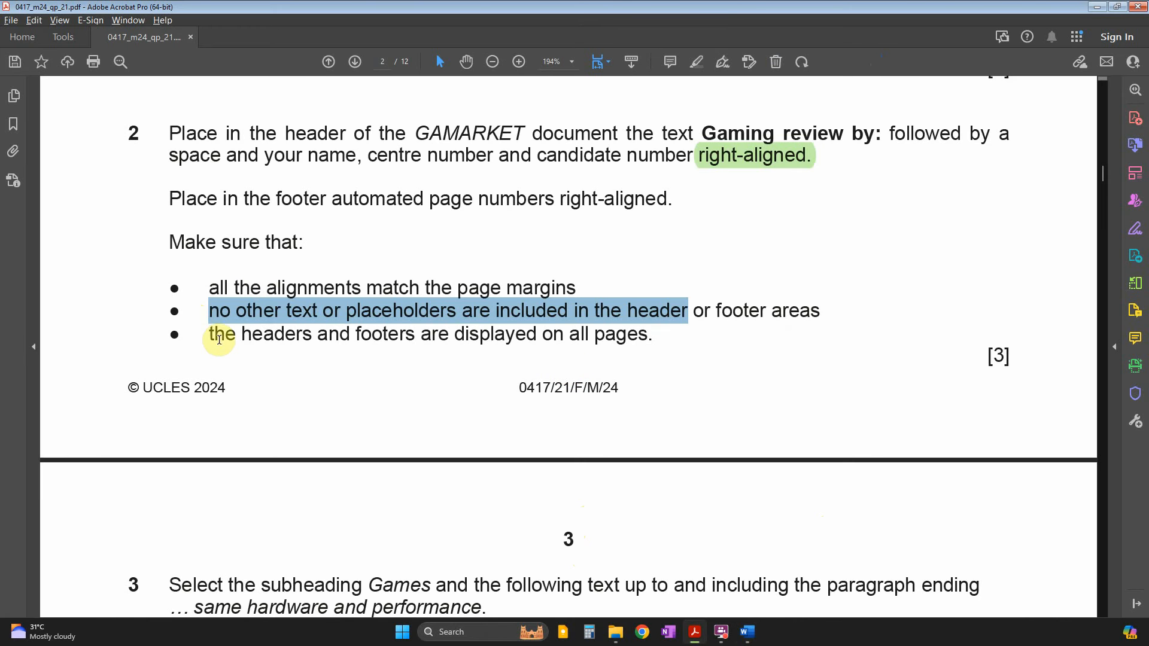
Confirm the header and footer appear on page 2, then scroll the PDF to question 3.
{"action": "left_click_drag", "start_coordinate": [209, 336], "coordinate": [590, 336]}
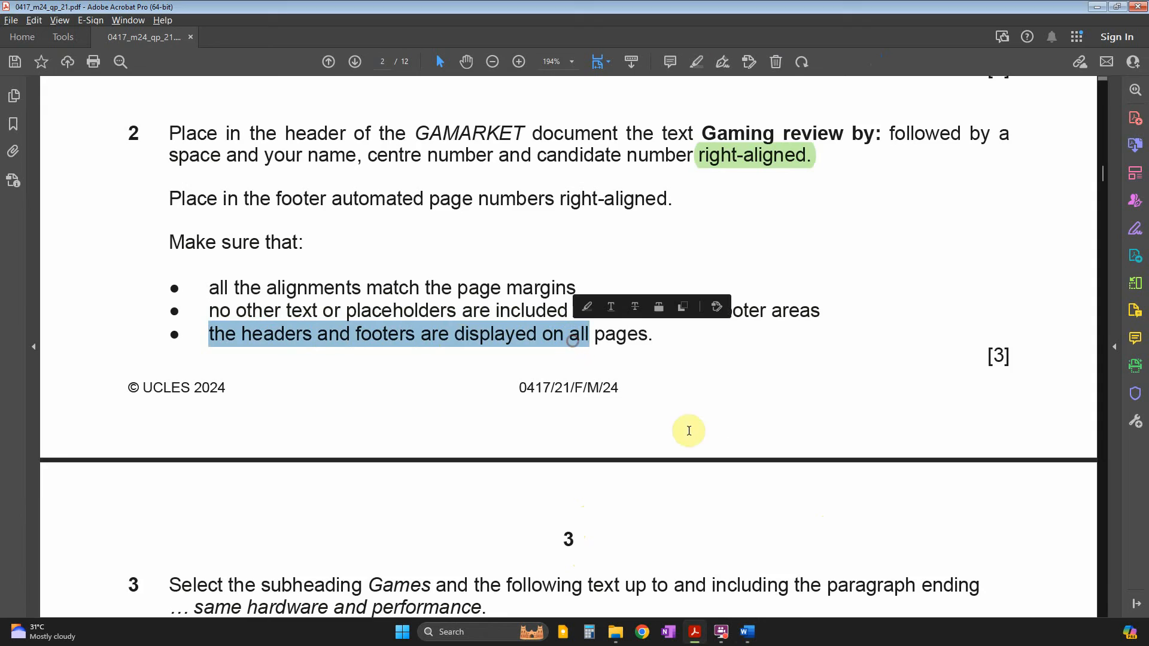
{"action": "key", "text": "alt+Tab"}
{"action": "scroll", "coordinate": [691, 430], "scroll_direction": "down", "scroll_amount": 10}
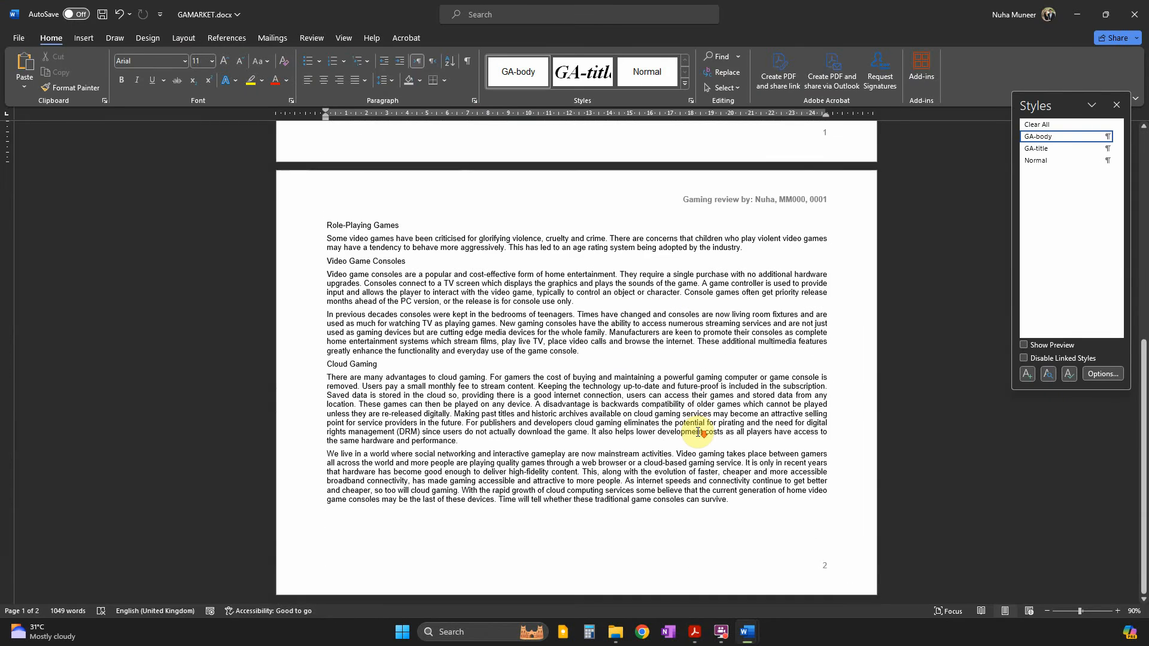
{"action": "scroll", "coordinate": [697, 432], "scroll_direction": "up", "scroll_amount": 5}
{"action": "key", "text": "alt+Tab"}
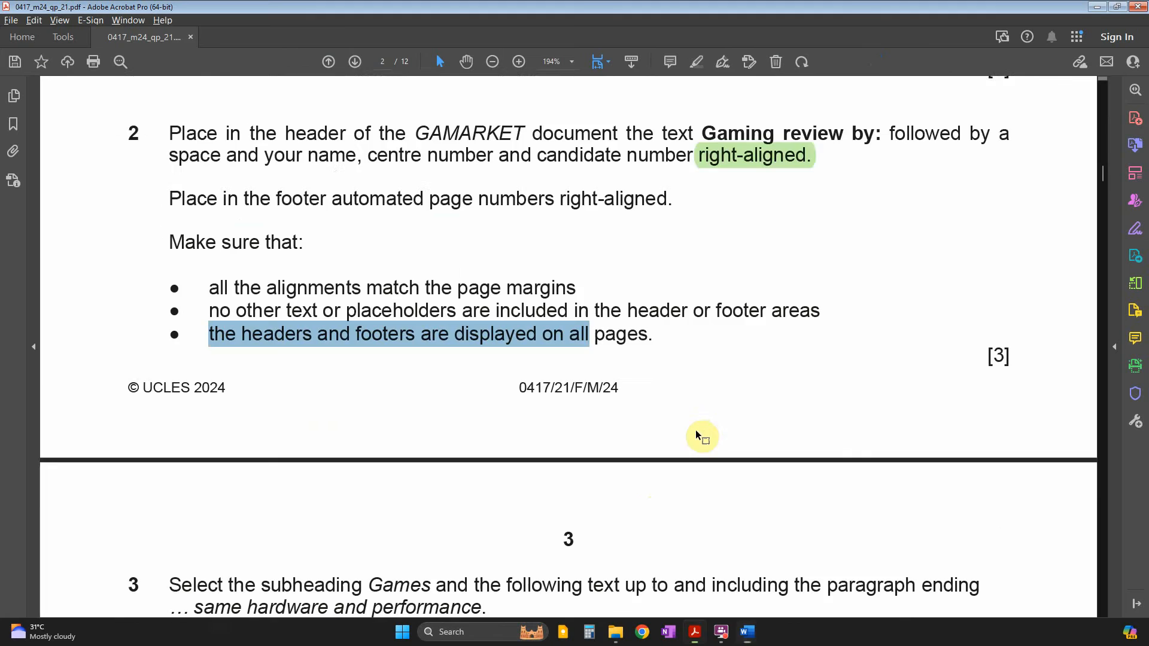
{"action": "scroll", "coordinate": [695, 430], "scroll_direction": "down", "scroll_amount": 3}
{"action": "scroll", "coordinate": [649, 426], "scroll_direction": "down", "scroll_amount": 2}
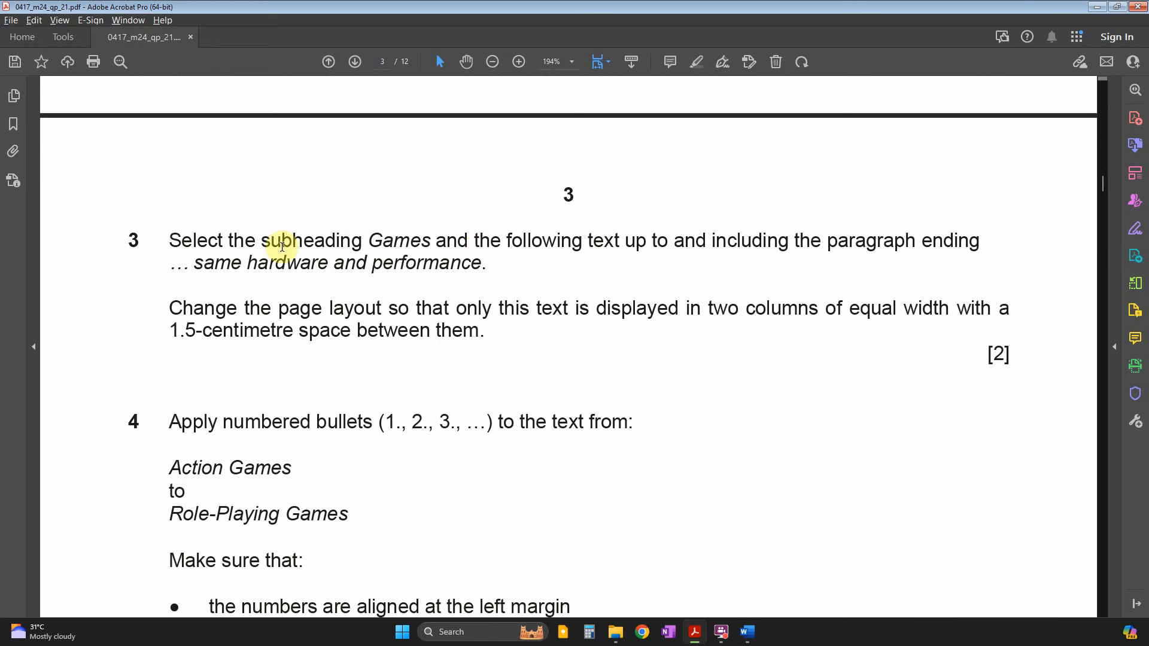
Mark the Games subheading and closing phrase 'same hardware and performance', then search GAMARKET for 'Games'.
{"action": "left_click_drag", "start_coordinate": [383, 237], "coordinate": [421, 240]}
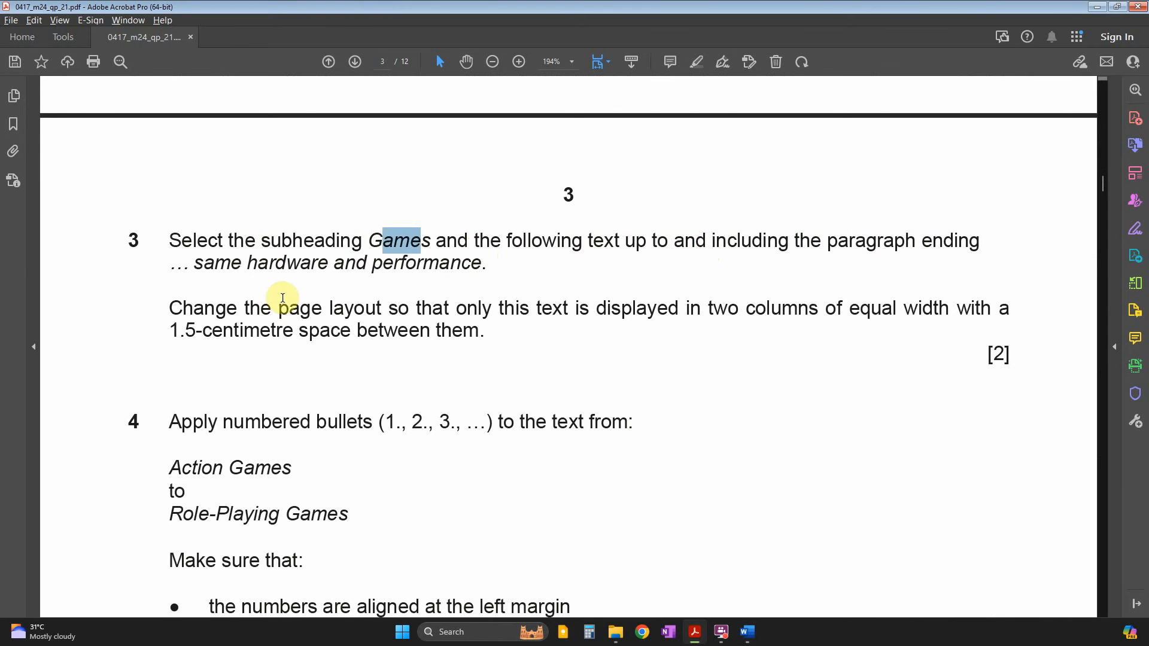
{"action": "left_click_drag", "start_coordinate": [197, 272], "coordinate": [327, 263]}
{"action": "left_click", "coordinate": [392, 263]}
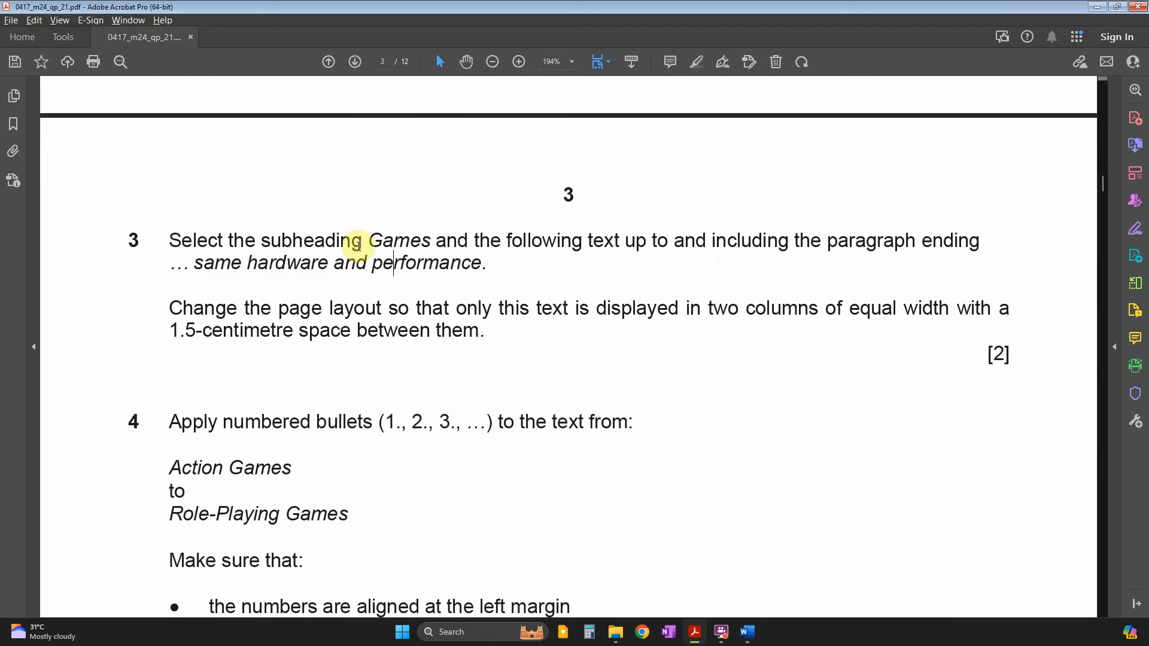
{"action": "double_click", "coordinate": [387, 240]}
{"action": "key", "text": "alt+Tab"}
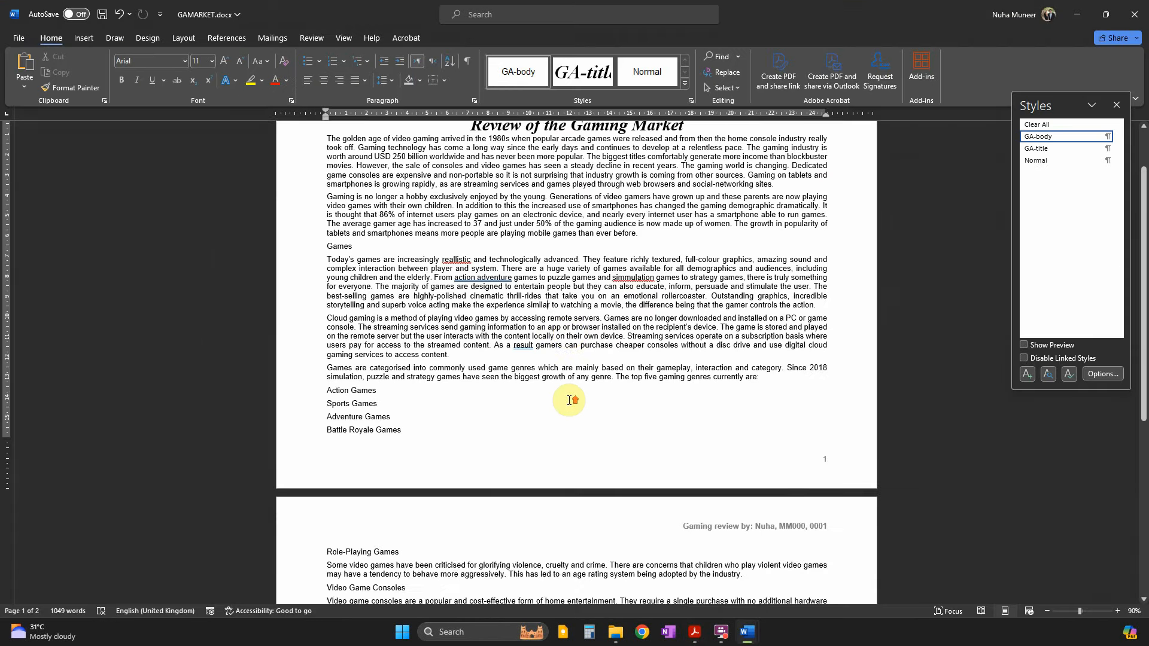
{"action": "scroll", "coordinate": [569, 398], "scroll_direction": "up", "scroll_amount": 2}
{"action": "scroll", "coordinate": [569, 398], "scroll_direction": "down", "scroll_amount": 1}
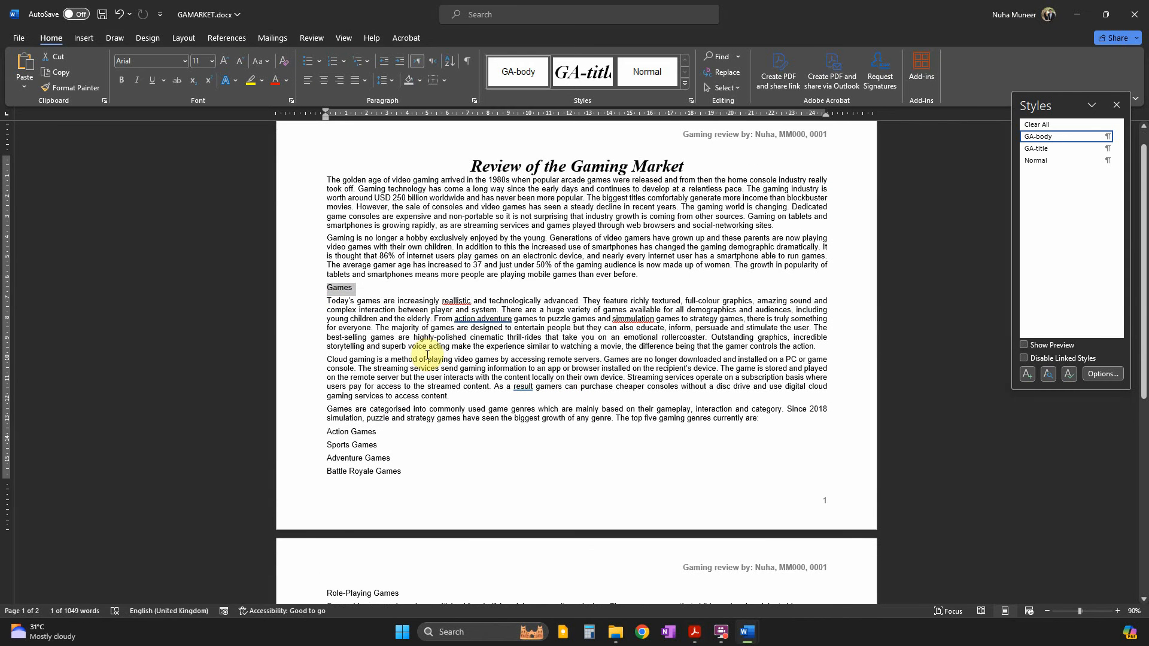
{"action": "key", "text": "alt+Tab"}
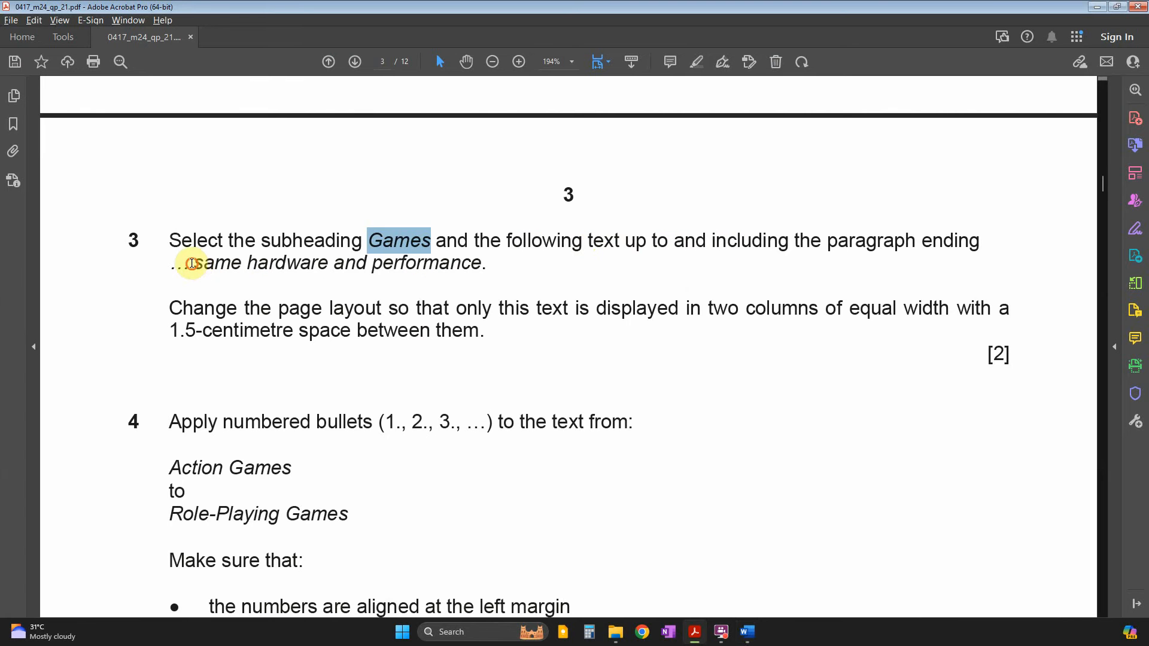
{"action": "left_click_drag", "start_coordinate": [191, 263], "coordinate": [443, 255]}
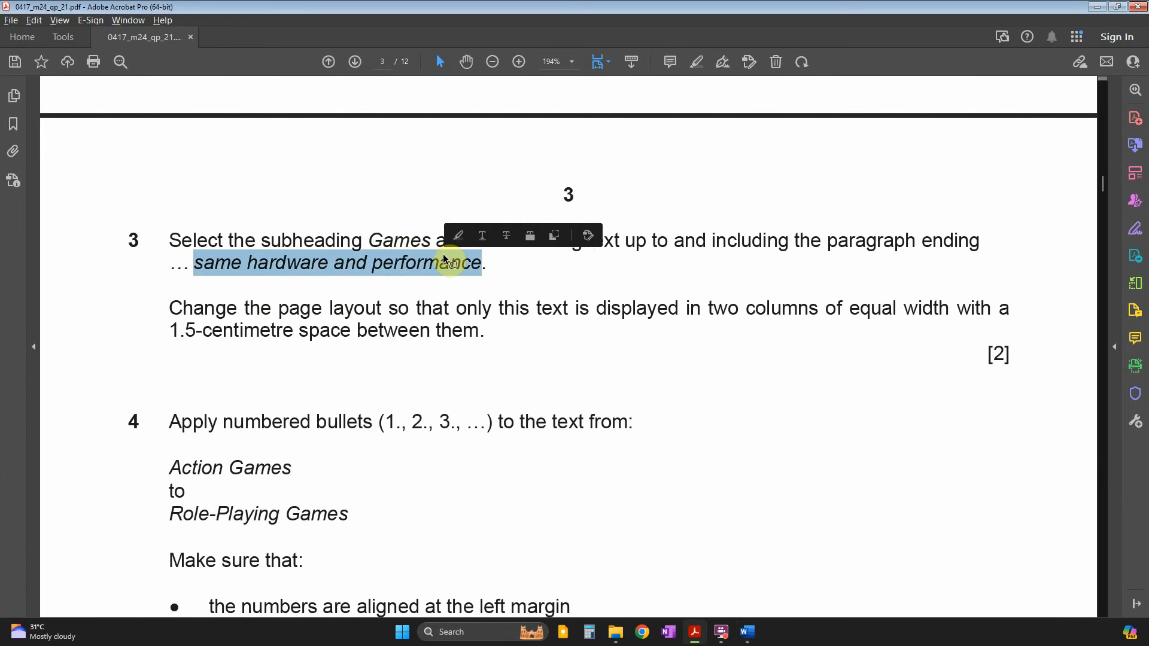
{"action": "key", "text": "alt+Tab"}
{"action": "key", "text": "ctrl+f"}
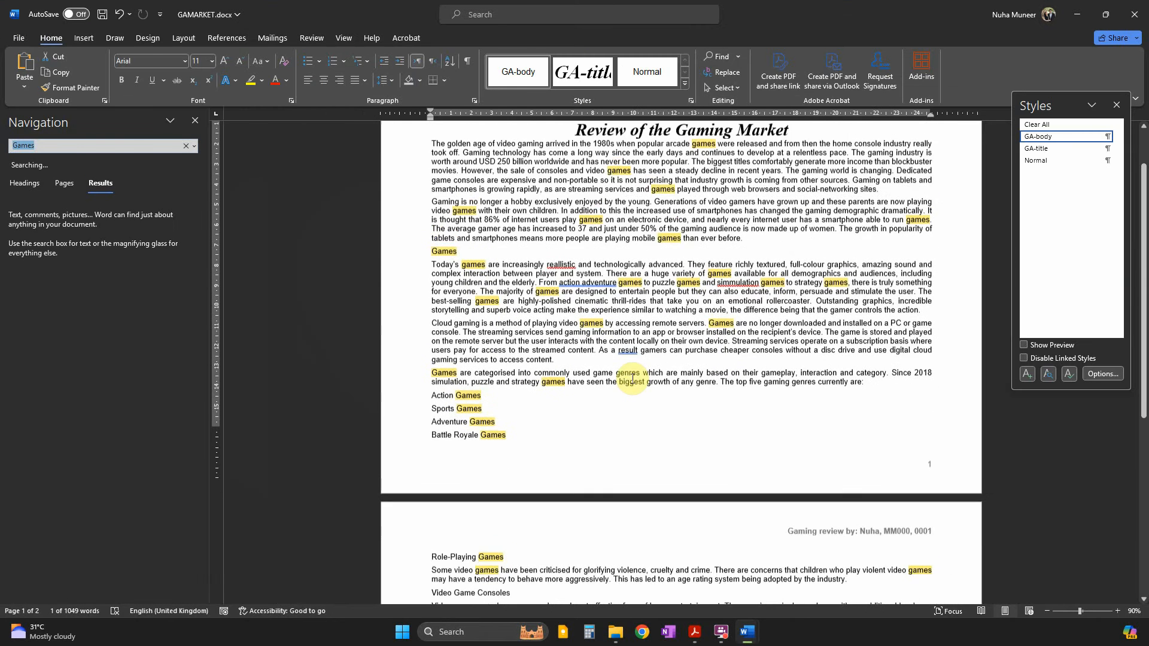
Find 'same hardware and performance' and select the text from the Games subheading to that paragraph.
{"action": "type", "text": "same hardware and performance"}
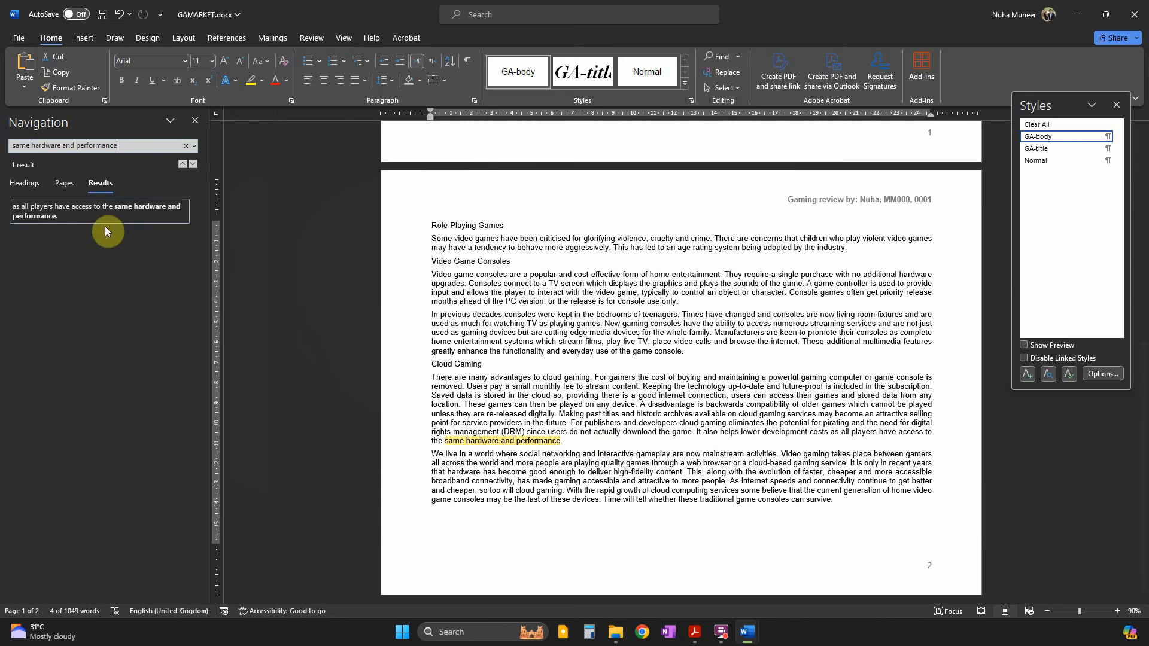
{"action": "left_click_drag", "start_coordinate": [566, 442], "coordinate": [429, 180]}
{"action": "scroll", "coordinate": [692, 447], "scroll_direction": "down", "scroll_amount": 5}
{"action": "scroll", "coordinate": [692, 447], "scroll_direction": "down", "scroll_amount": 1}
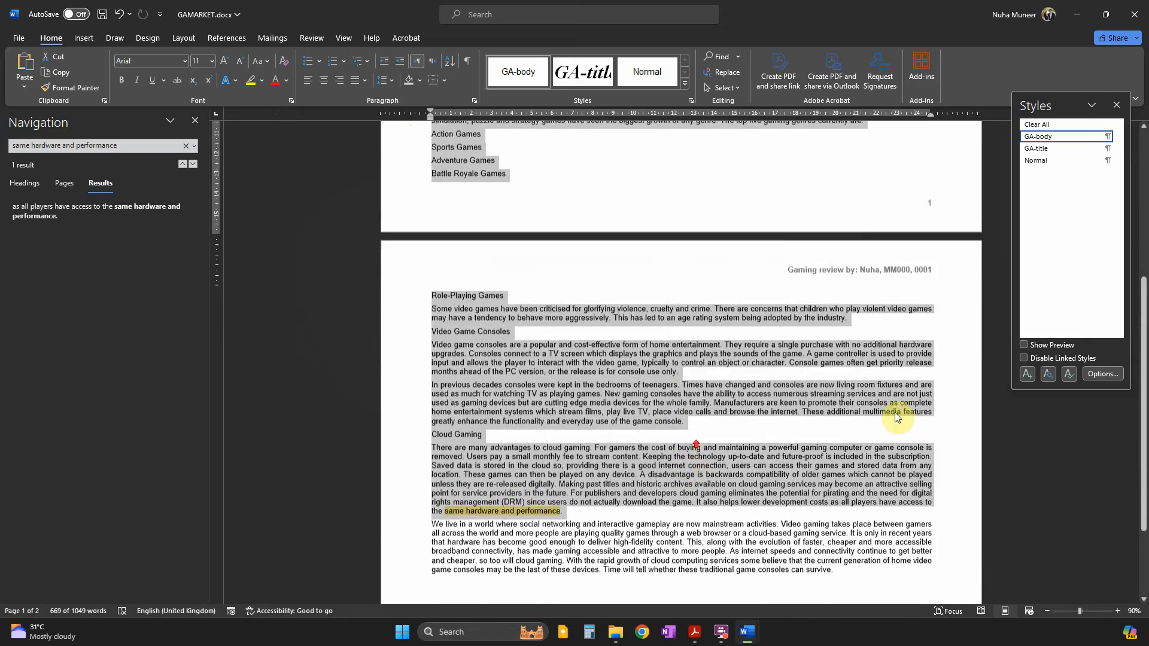
{"action": "scroll", "coordinate": [692, 447], "scroll_direction": "up", "scroll_amount": 2}
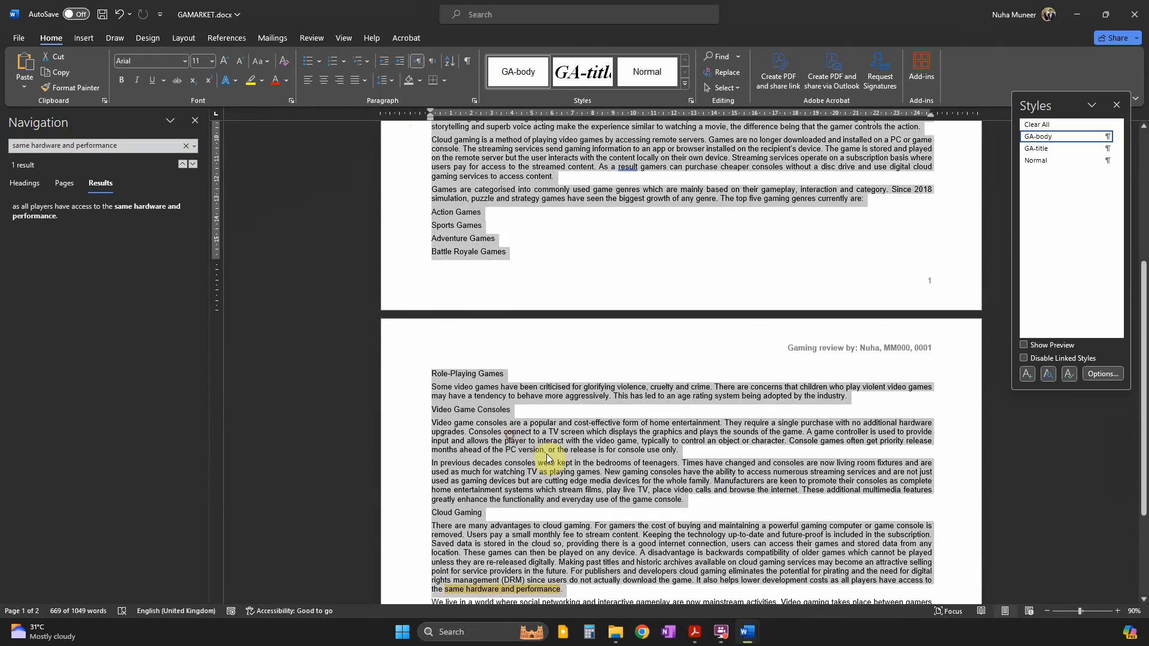
{"action": "scroll", "coordinate": [547, 457], "scroll_direction": "up", "scroll_amount": 6}
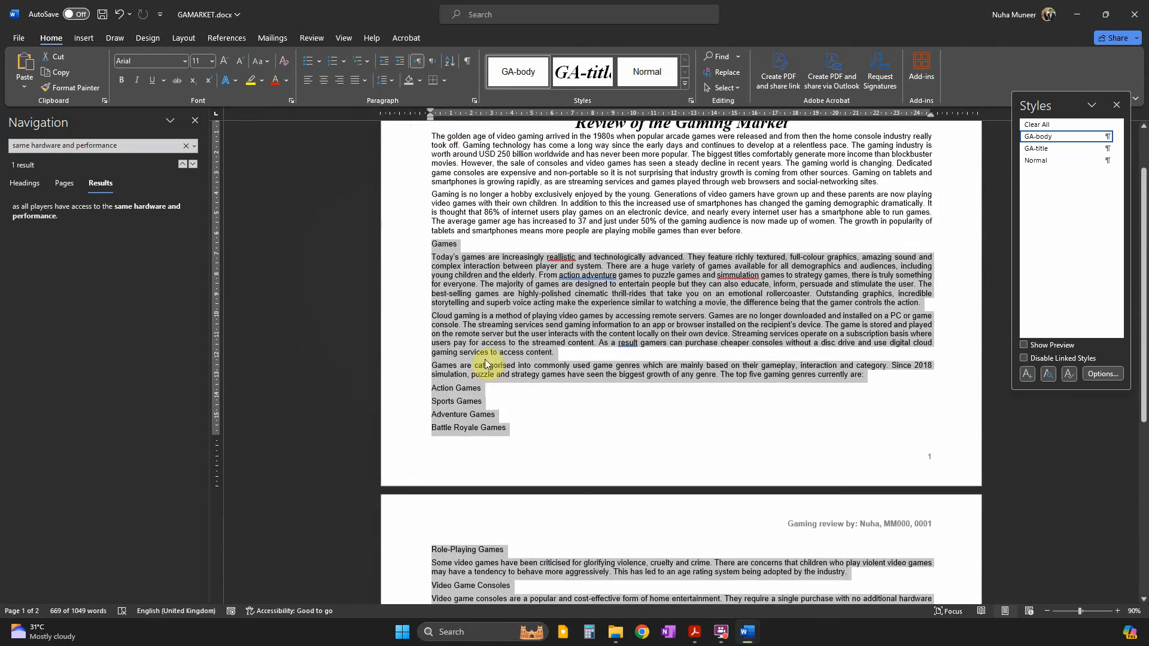
{"action": "scroll", "coordinate": [521, 461], "scroll_direction": "down", "scroll_amount": 9}
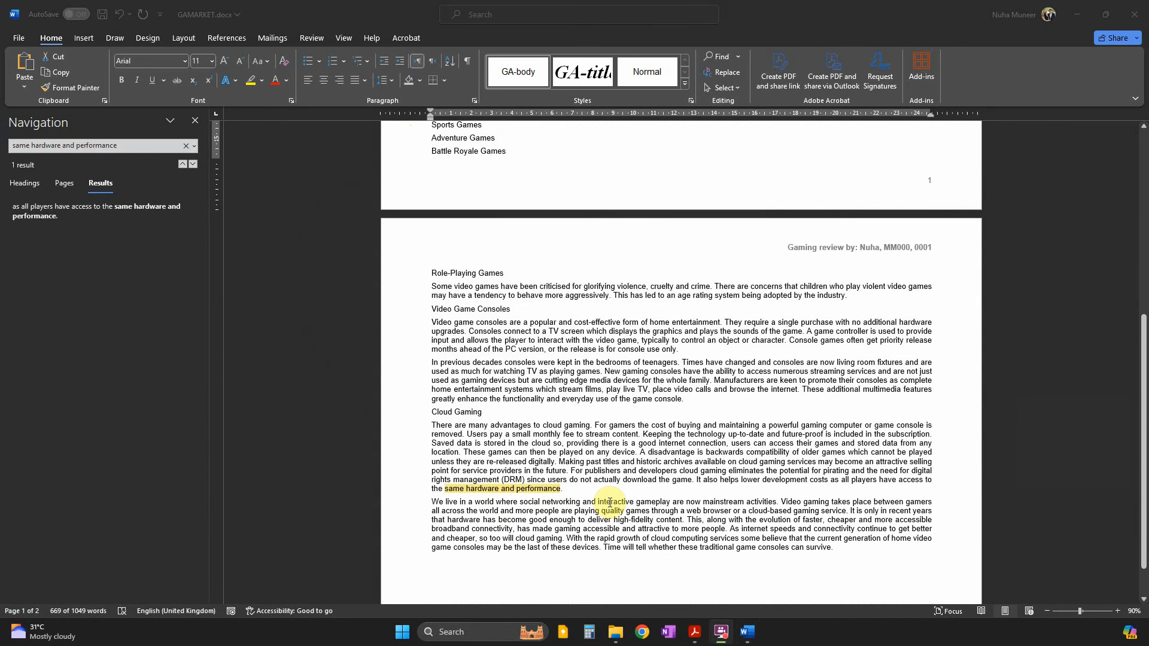
Highlight the two-column and 1.5-centimetre spacing requirement in the question paper.
{"action": "key", "text": "alt+Tab"}
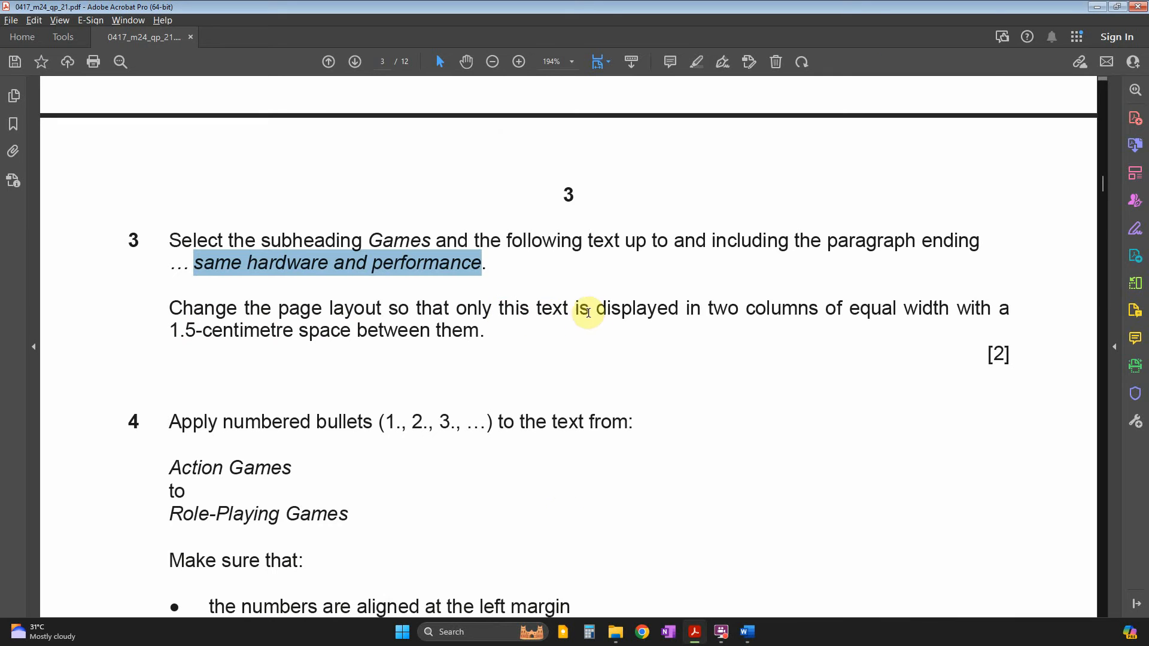
{"action": "left_click_drag", "start_coordinate": [710, 308], "coordinate": [802, 308]}
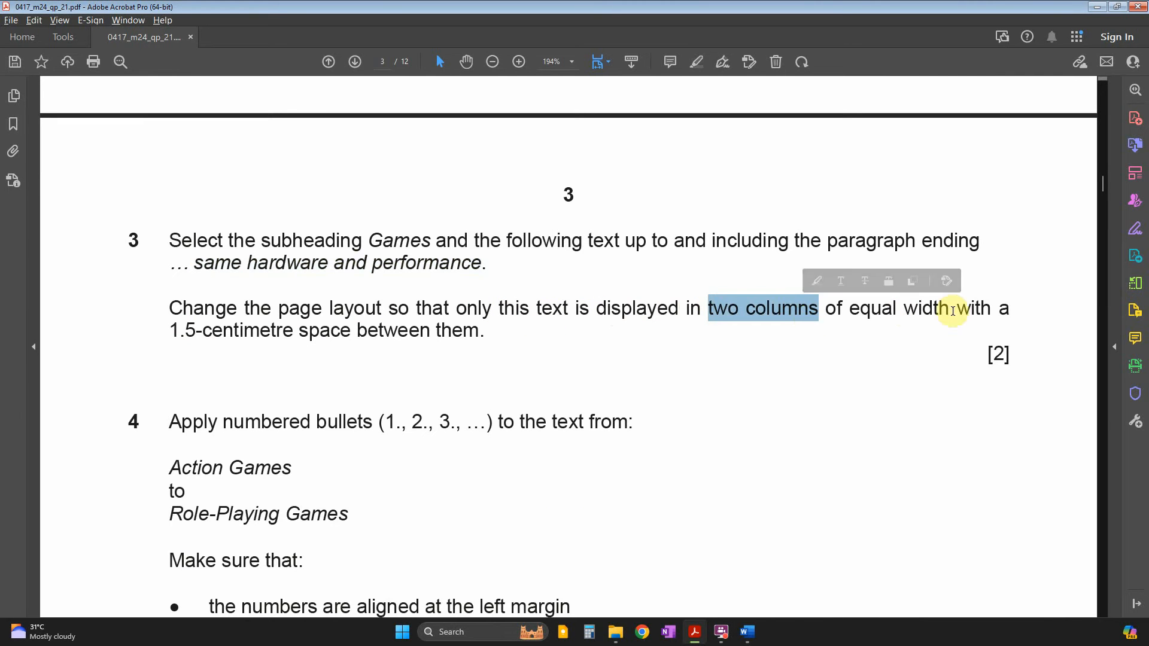
{"action": "left_click_drag", "start_coordinate": [178, 332], "coordinate": [411, 333]}
{"action": "left_click", "coordinate": [428, 307]}
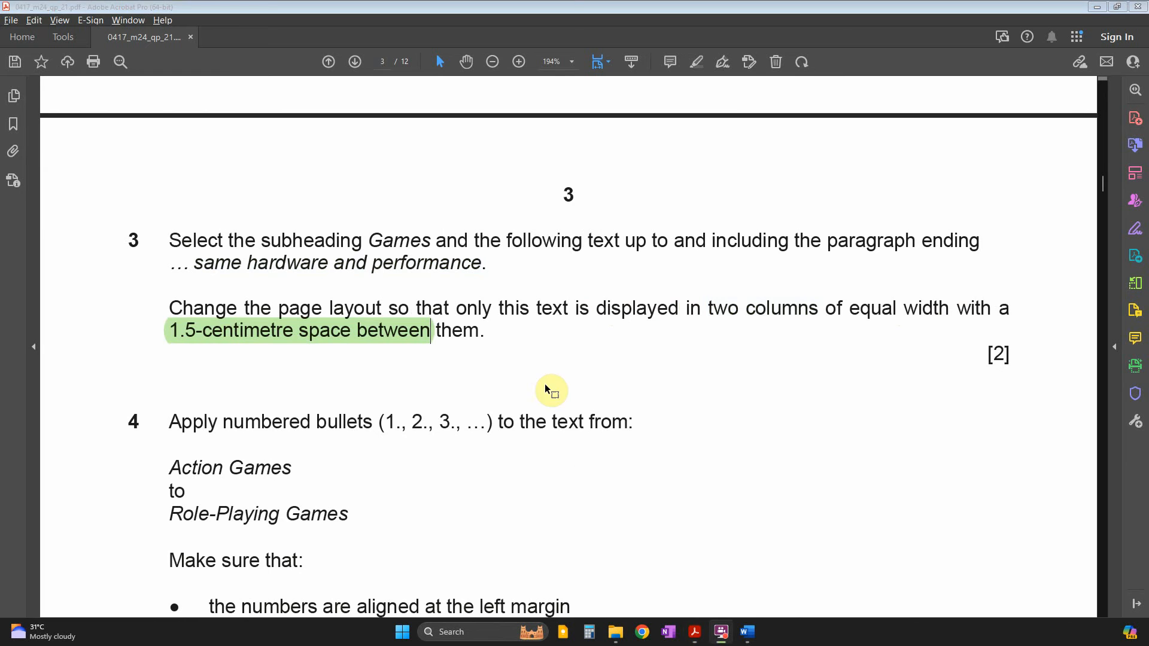
{"action": "key", "text": "alt+Tab"}
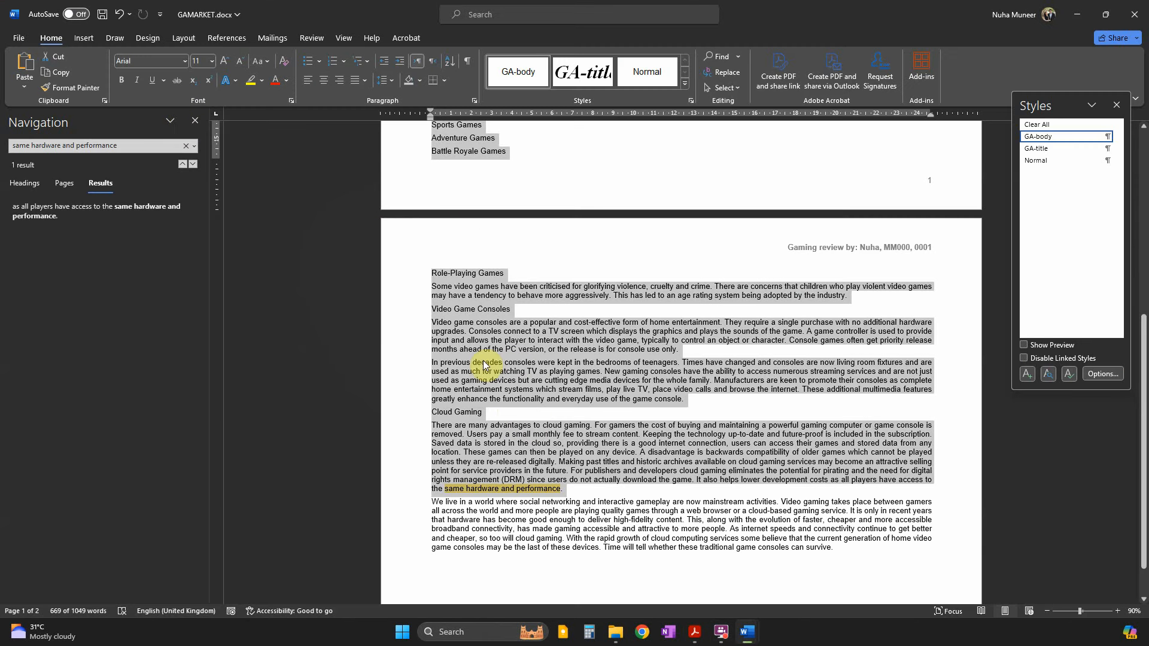
Split the selected Games section into two equal columns.
{"action": "left_click", "coordinate": [175, 38]}
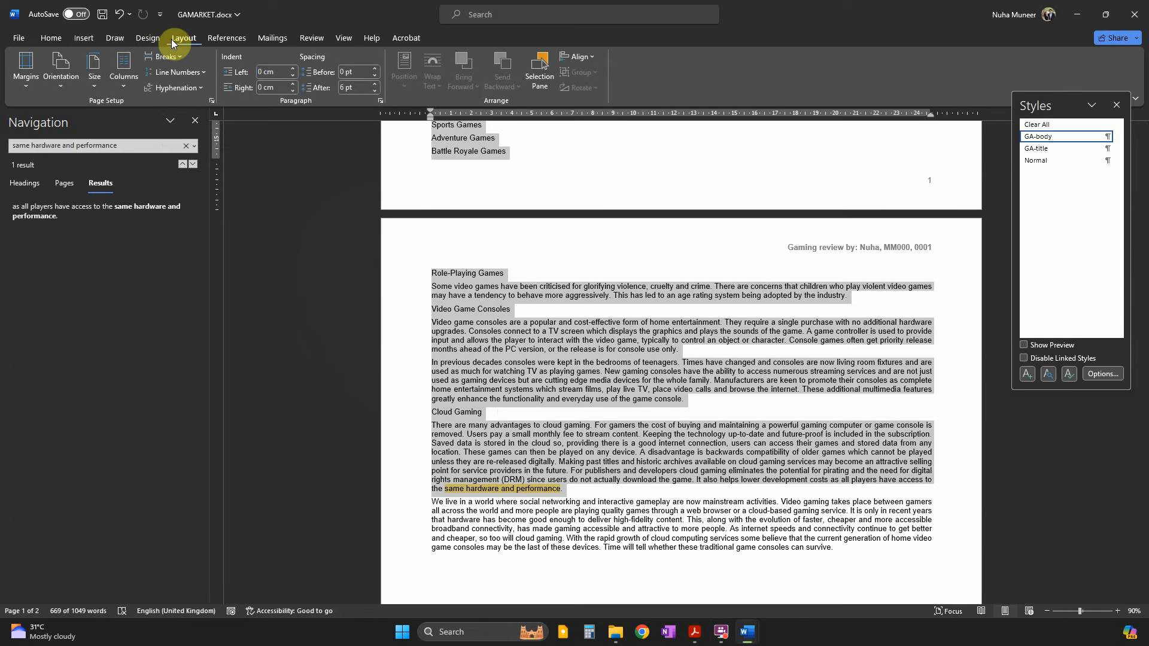
{"action": "left_click", "coordinate": [118, 87]}
{"action": "left_click", "coordinate": [143, 140]}
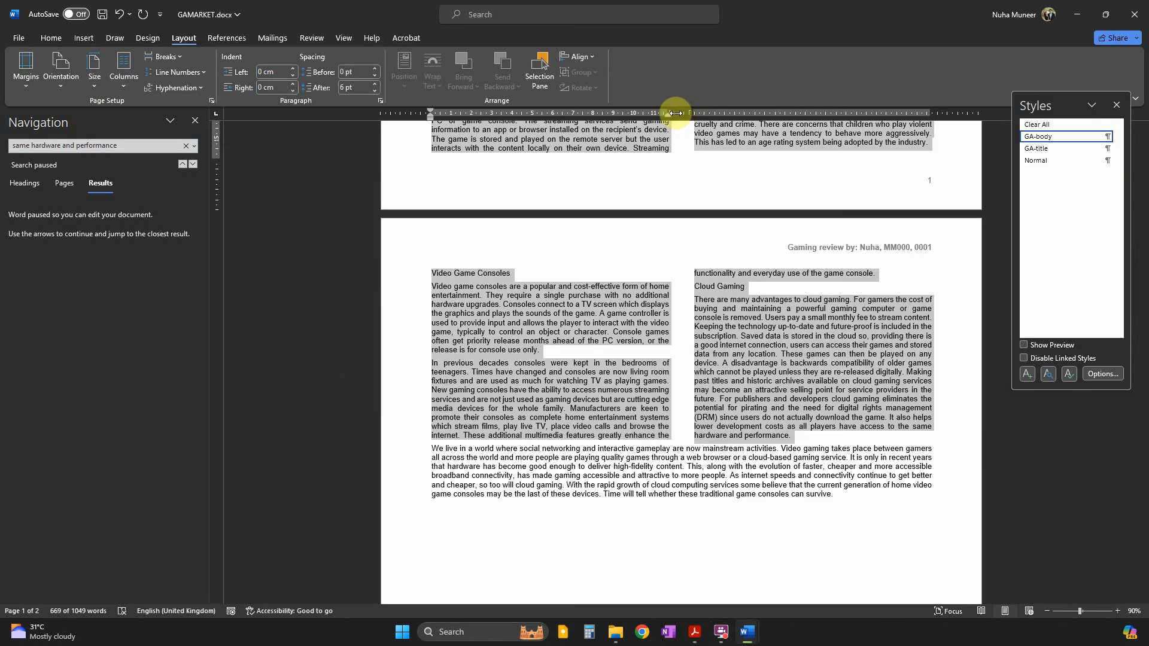
{"action": "scroll", "coordinate": [770, 316], "scroll_direction": "up", "scroll_amount": 1}
{"action": "scroll", "coordinate": [770, 317], "scroll_direction": "up", "scroll_amount": 5}
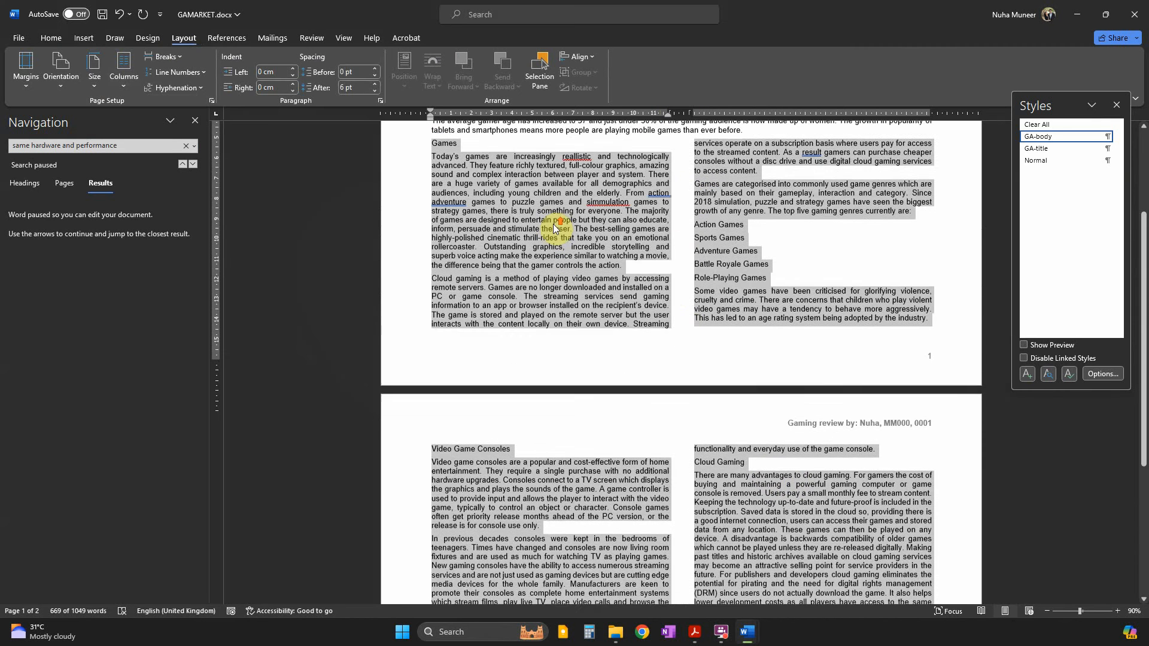
Begin replacing the 1.25 cm column spacing in the Columns dialog, then open the File backstage.
{"action": "double_click", "coordinate": [682, 114]}
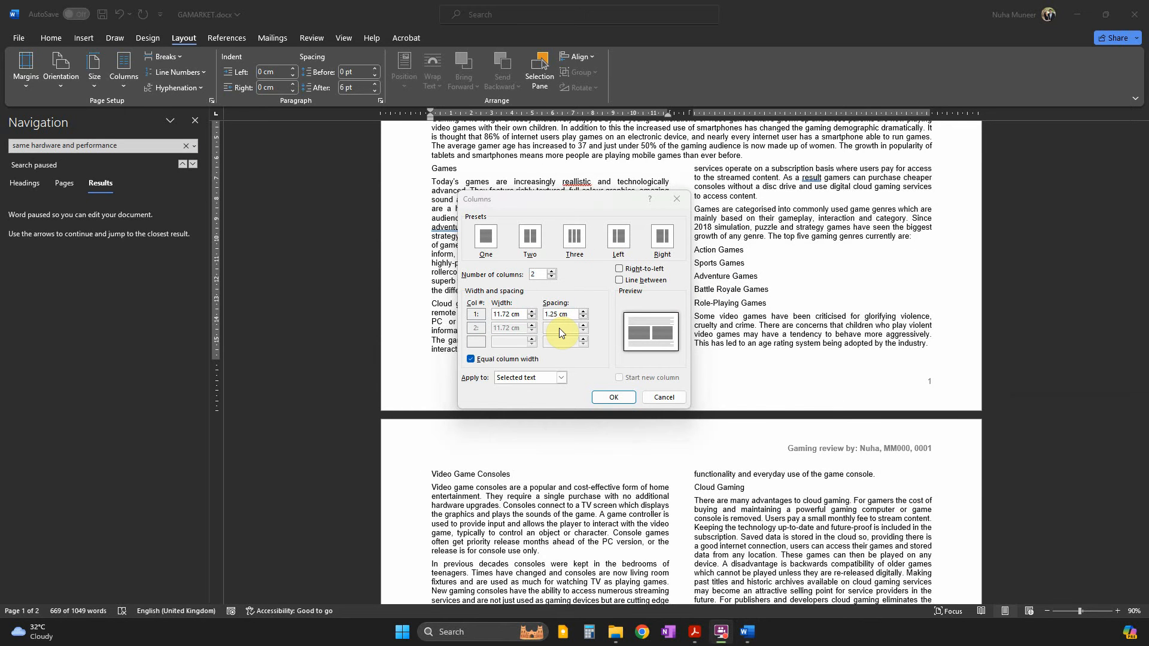
{"action": "key", "text": "alt+Tab"}
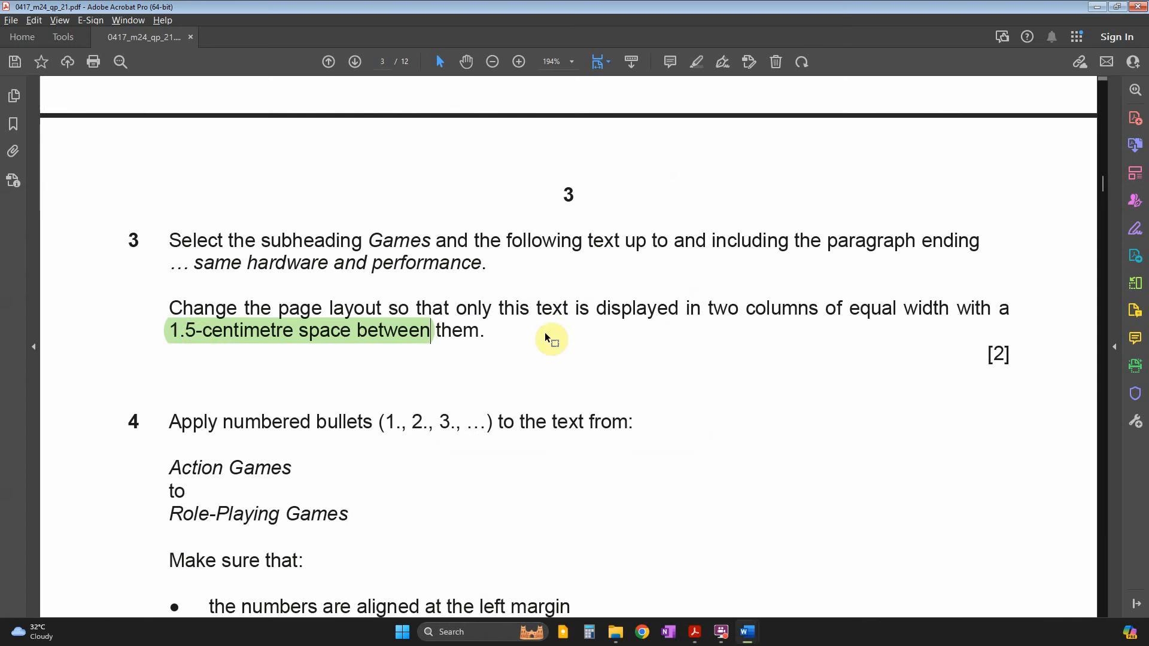
{"action": "key", "text": "alt+Tab"}
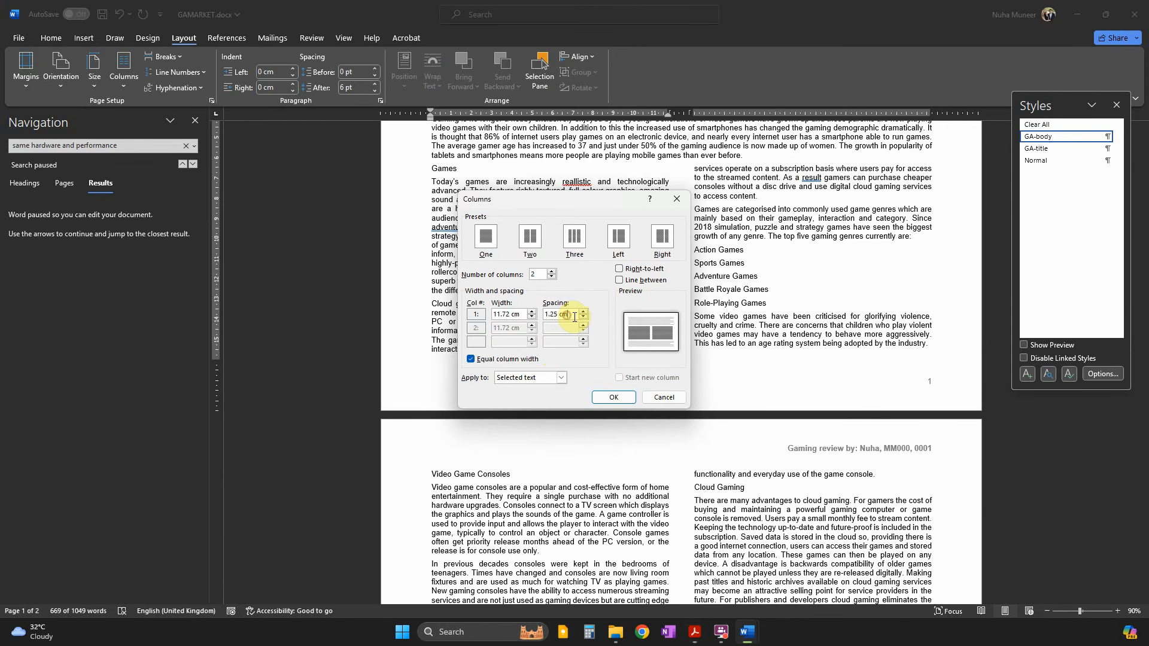
{"action": "left_click_drag", "start_coordinate": [574, 317], "coordinate": [481, 310]}
{"action": "type", "text": "1."}
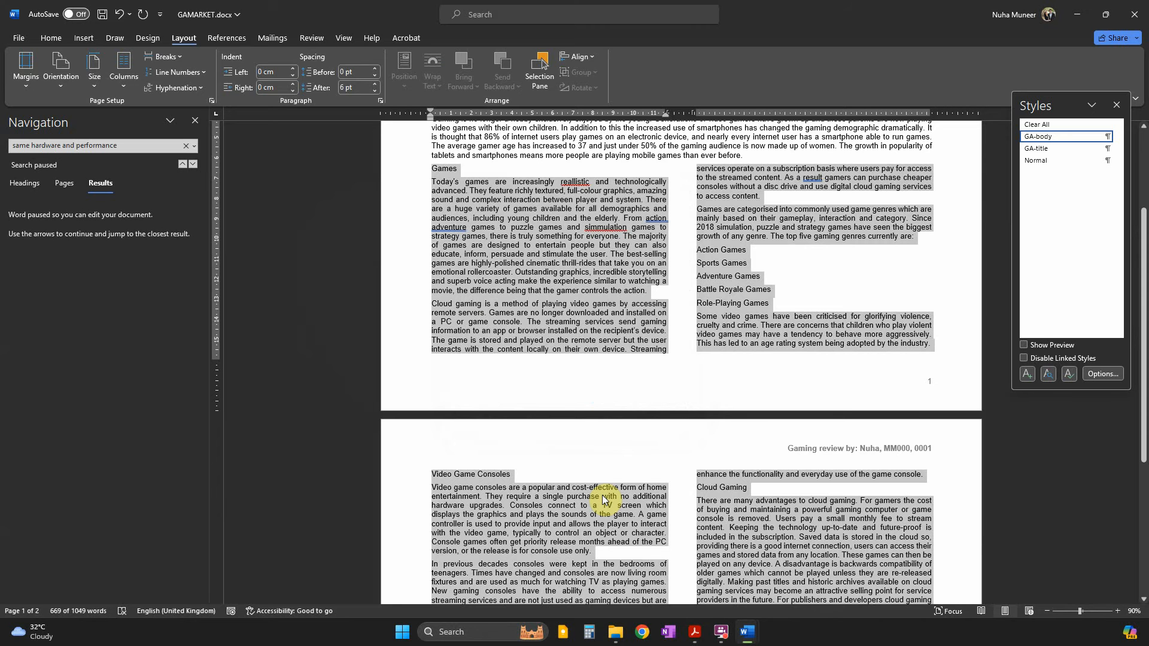
{"action": "left_click", "coordinate": [19, 38]}
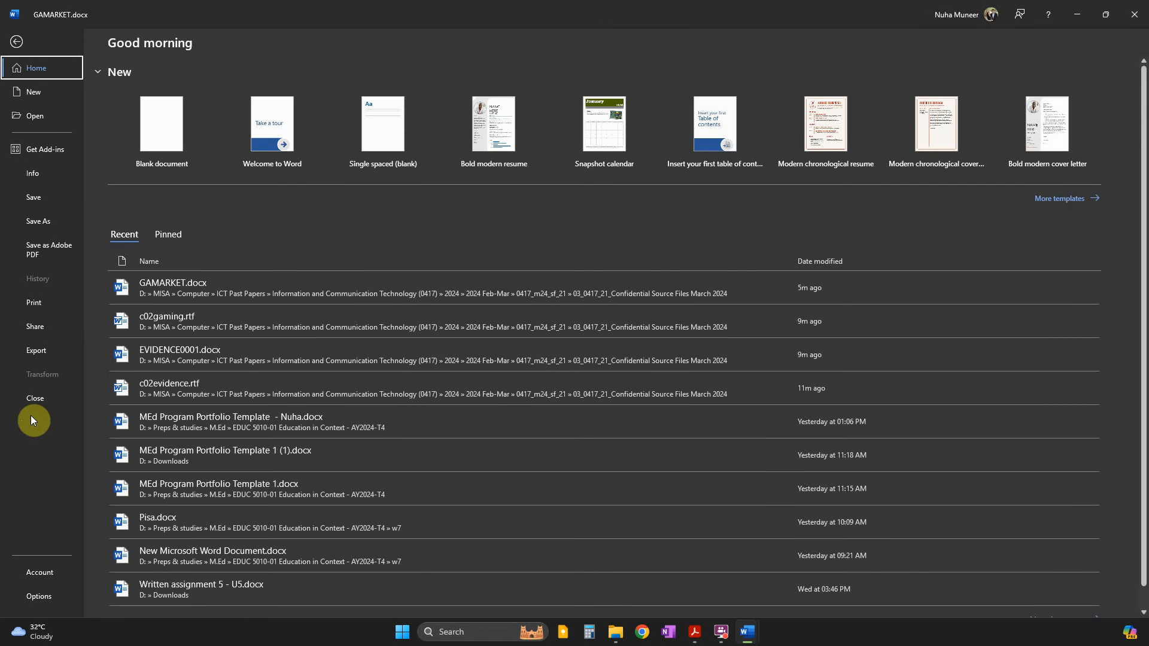
Confirm in Advanced options that measurements display in Centimeters, then close Options unchanged.
{"action": "left_click", "coordinate": [35, 587]}
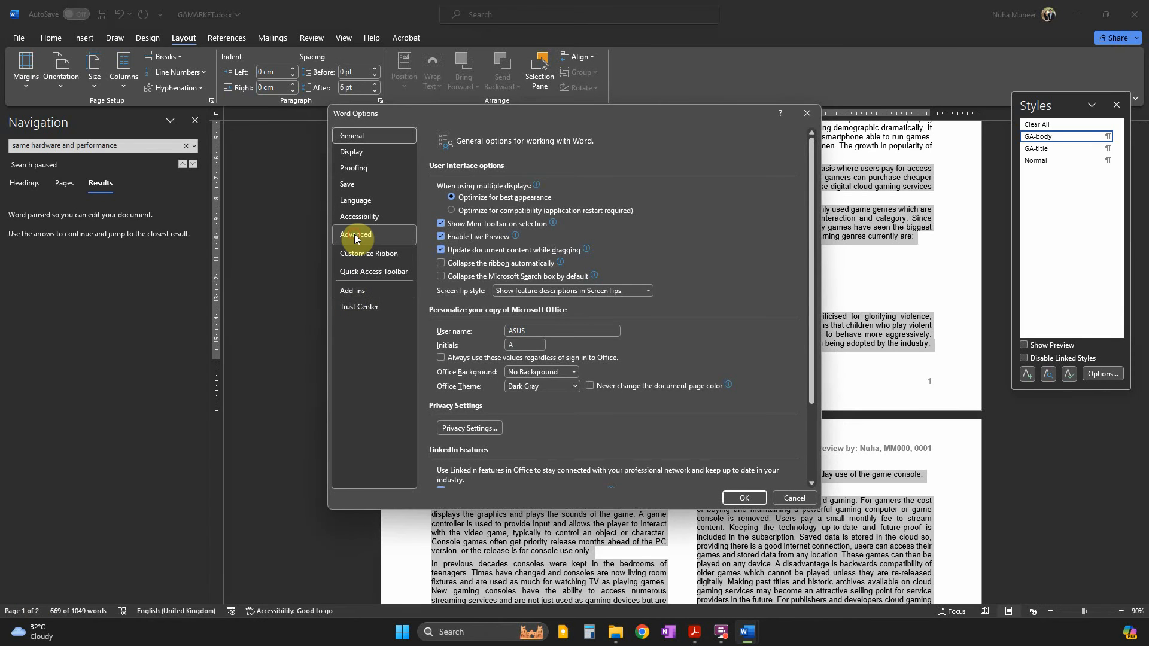
{"action": "left_click", "coordinate": [354, 235]}
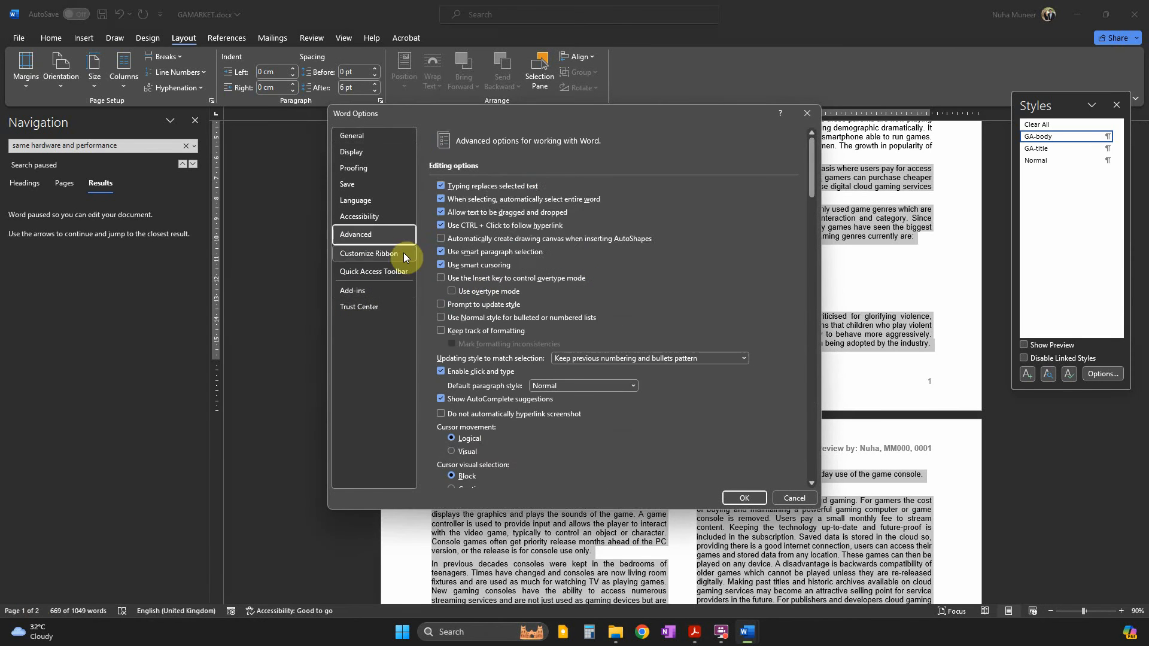
{"action": "scroll", "coordinate": [475, 335], "scroll_direction": "down", "scroll_amount": 5}
{"action": "scroll", "coordinate": [479, 354], "scroll_direction": "down", "scroll_amount": 10}
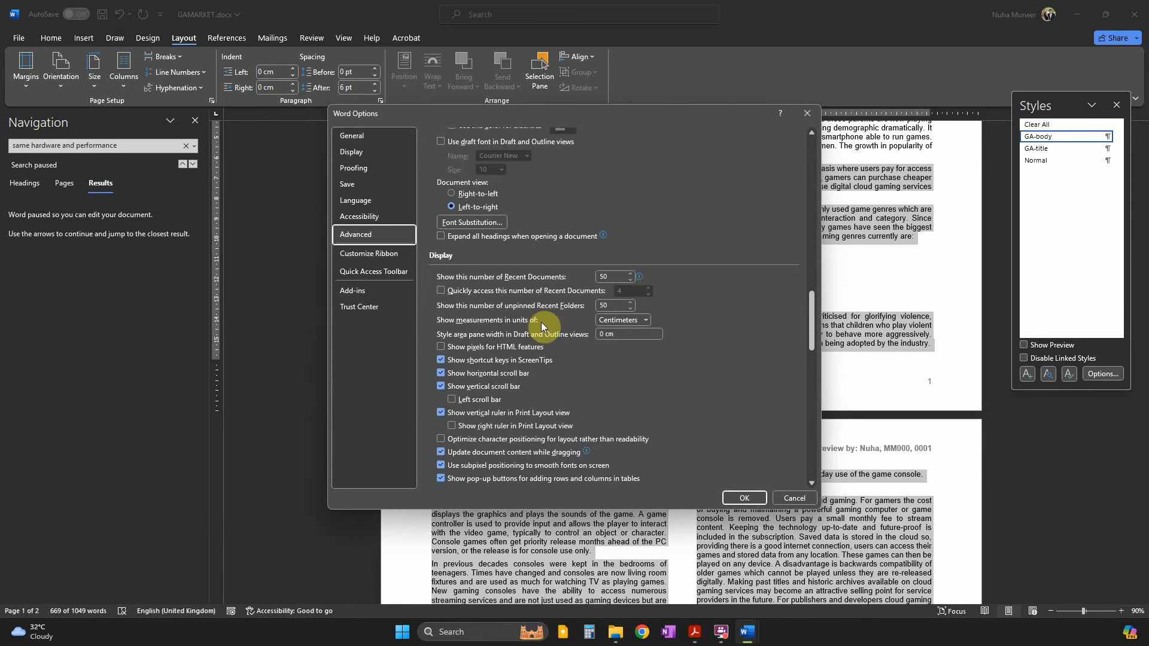
{"action": "left_click", "coordinate": [602, 321]}
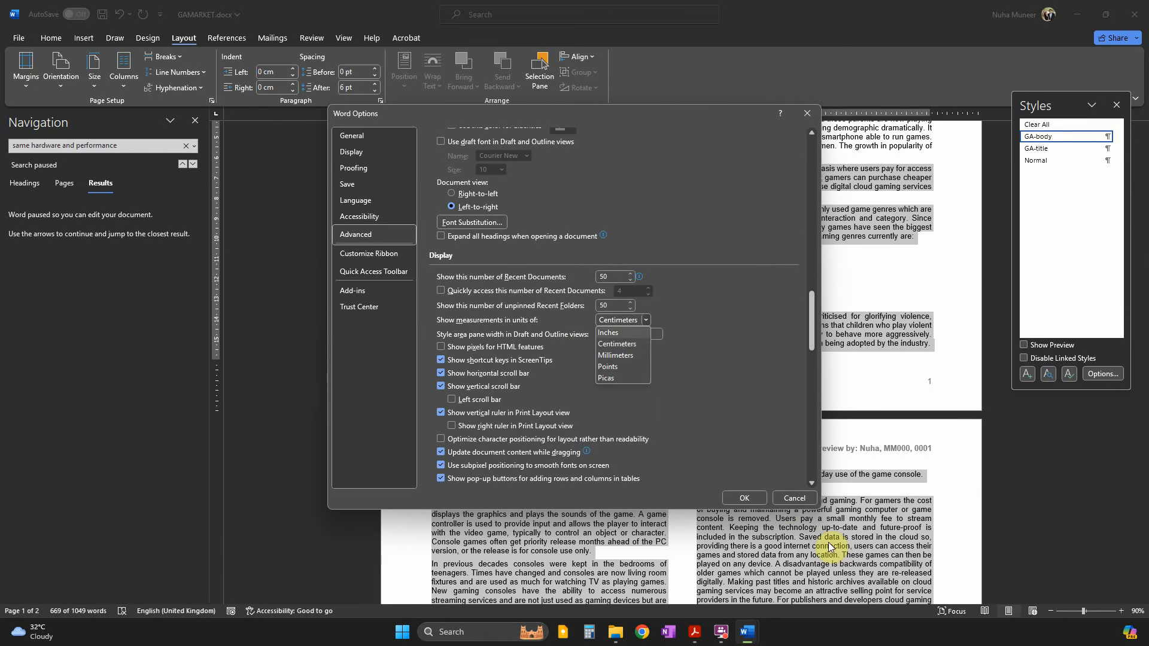
{"action": "left_click", "coordinate": [795, 501]}
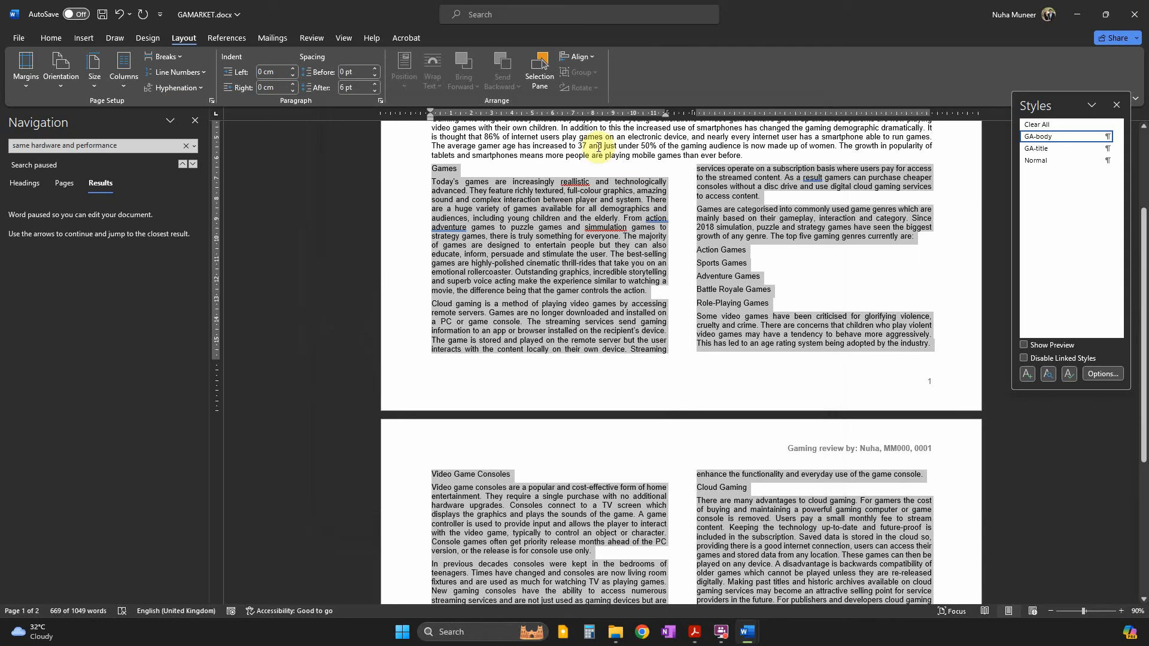
Reopen the Columns dialog from the ruler and retype the column spacing as 1.5 cm.
{"action": "double_click", "coordinate": [676, 114]}
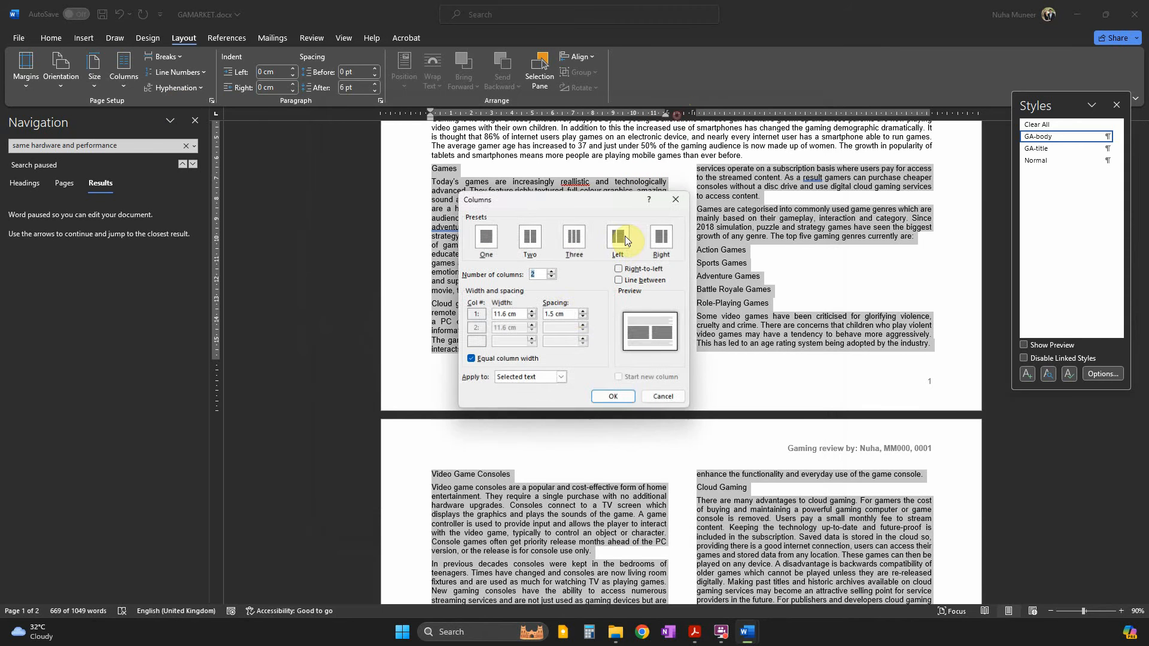
{"action": "double_click", "coordinate": [572, 314]}
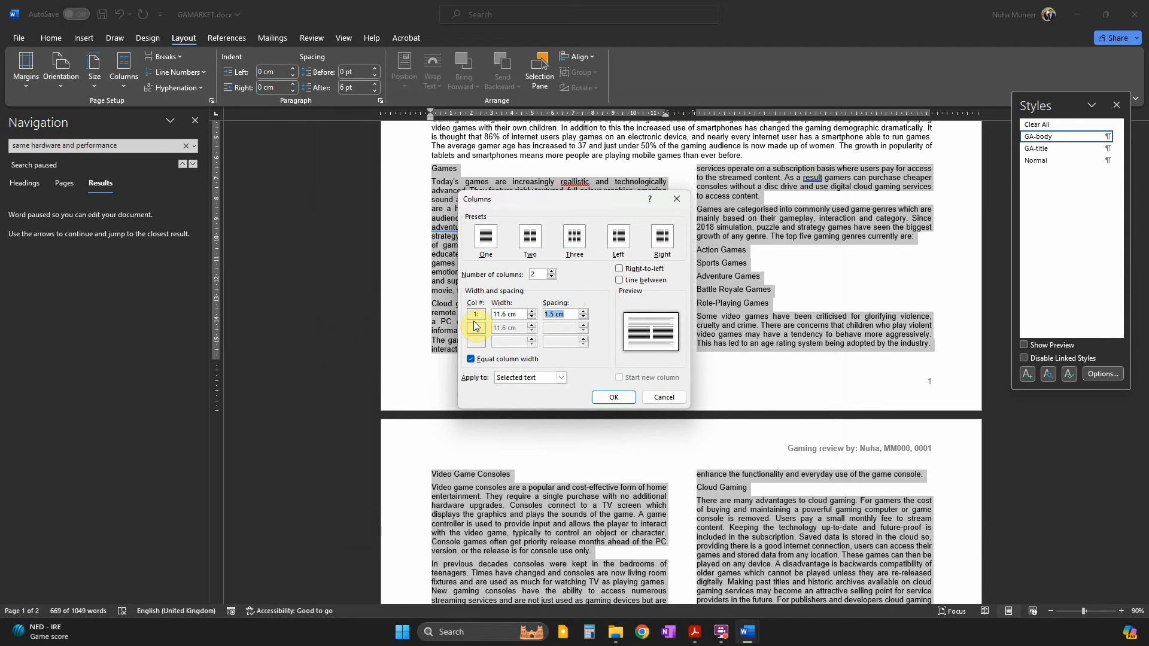
{"action": "type", "text": "1.5"}
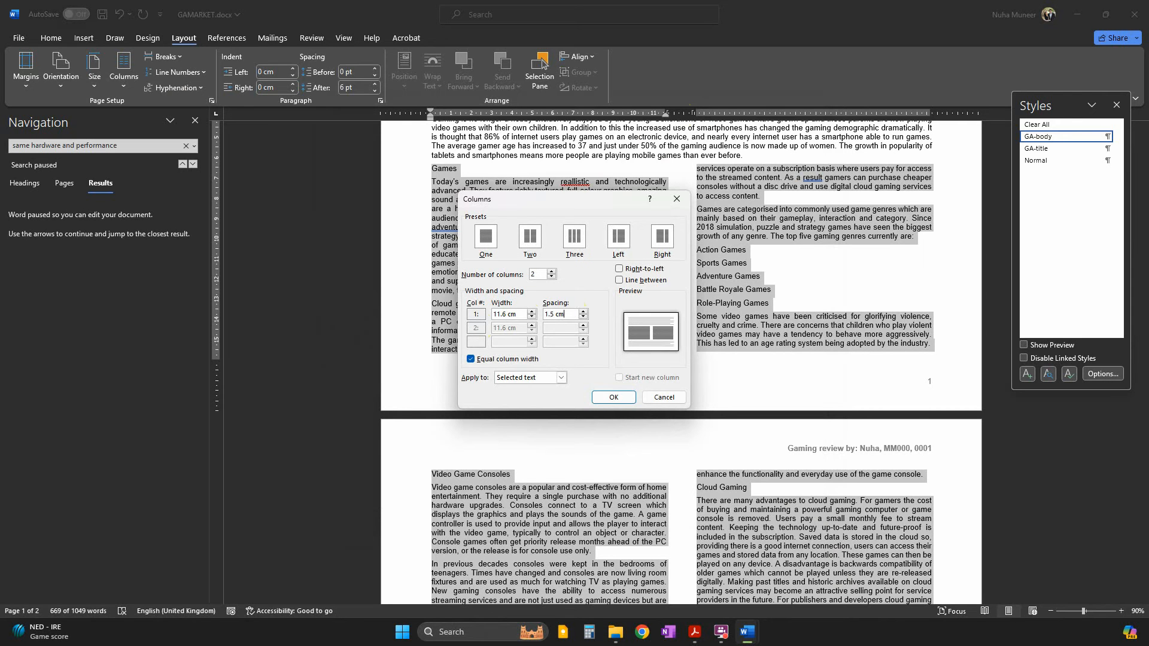
Apply the two equal-width columns with 1.5 cm spacing and deselect the text.
{"action": "left_click", "coordinate": [611, 397]}
{"action": "left_click", "coordinate": [717, 366]}
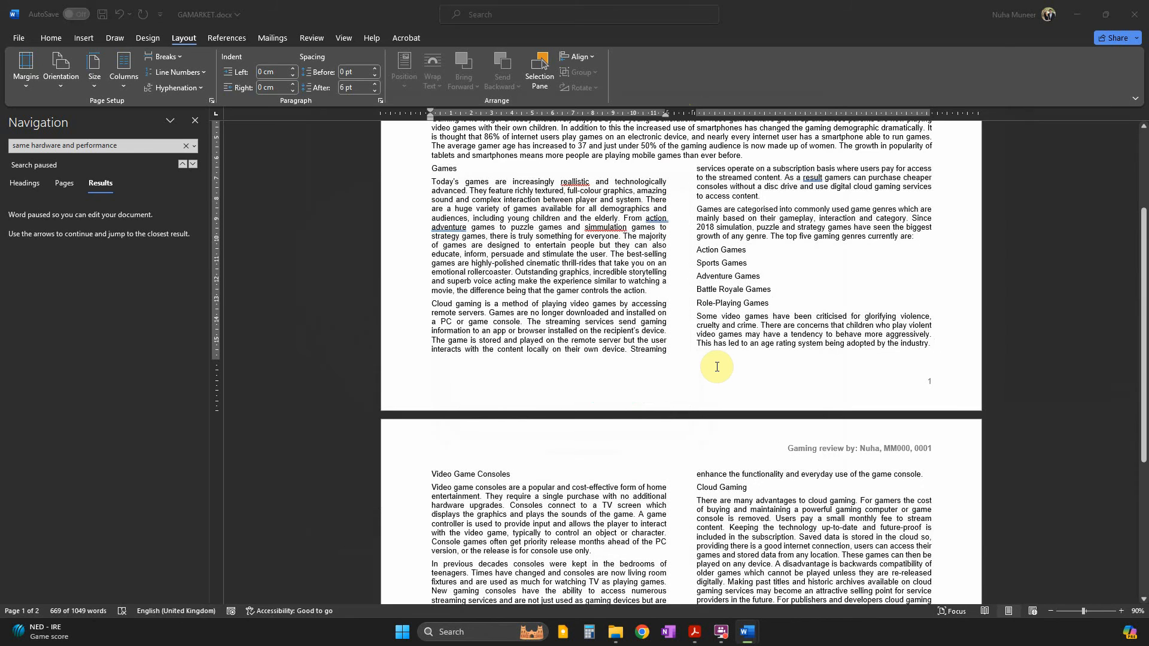
{"action": "key", "text": "alt+Tab"}
Read question 4, noting the 1., 2., 3. format and the Action Games to Role-Playing Games range.
{"action": "scroll", "coordinate": [383, 335], "scroll_direction": "down", "scroll_amount": 3}
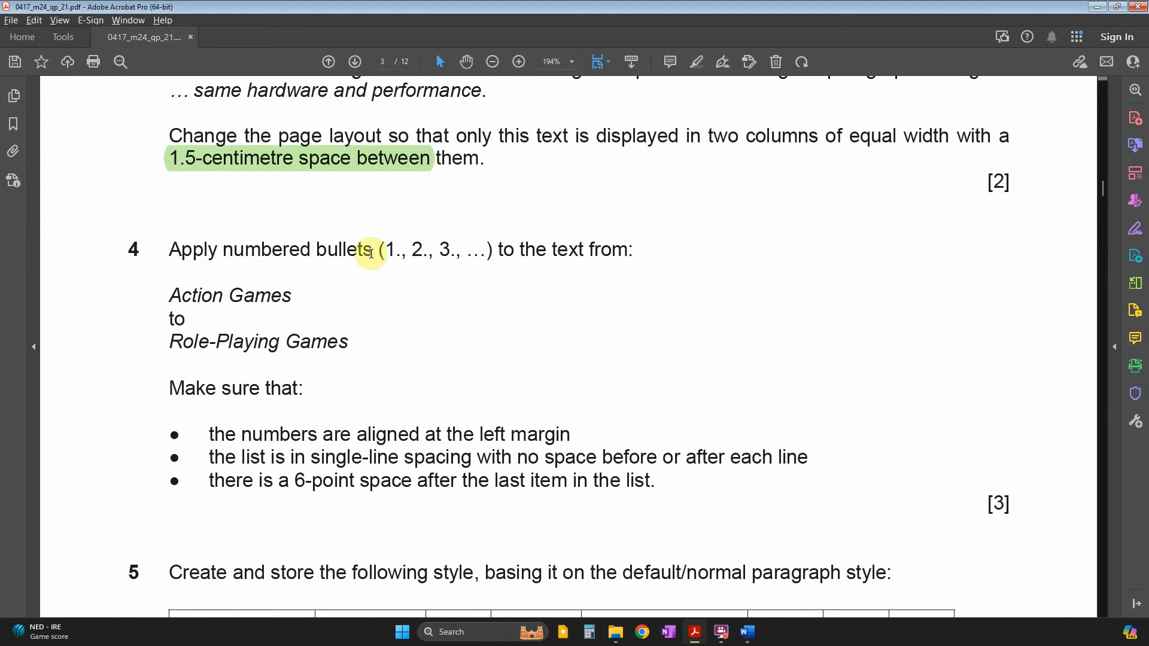
{"action": "left_click_drag", "start_coordinate": [384, 249], "coordinate": [520, 256]}
{"action": "left_click", "coordinate": [528, 255]}
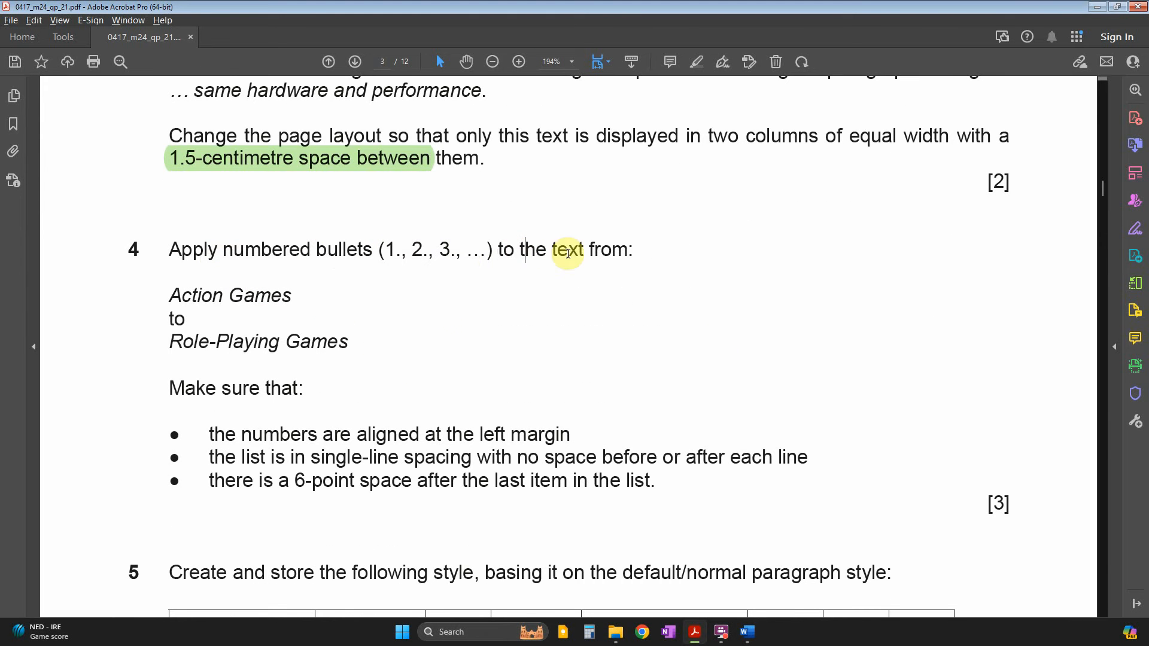
{"action": "left_click_drag", "start_coordinate": [167, 295], "coordinate": [313, 326]}
{"action": "key", "text": "alt+Tab"}
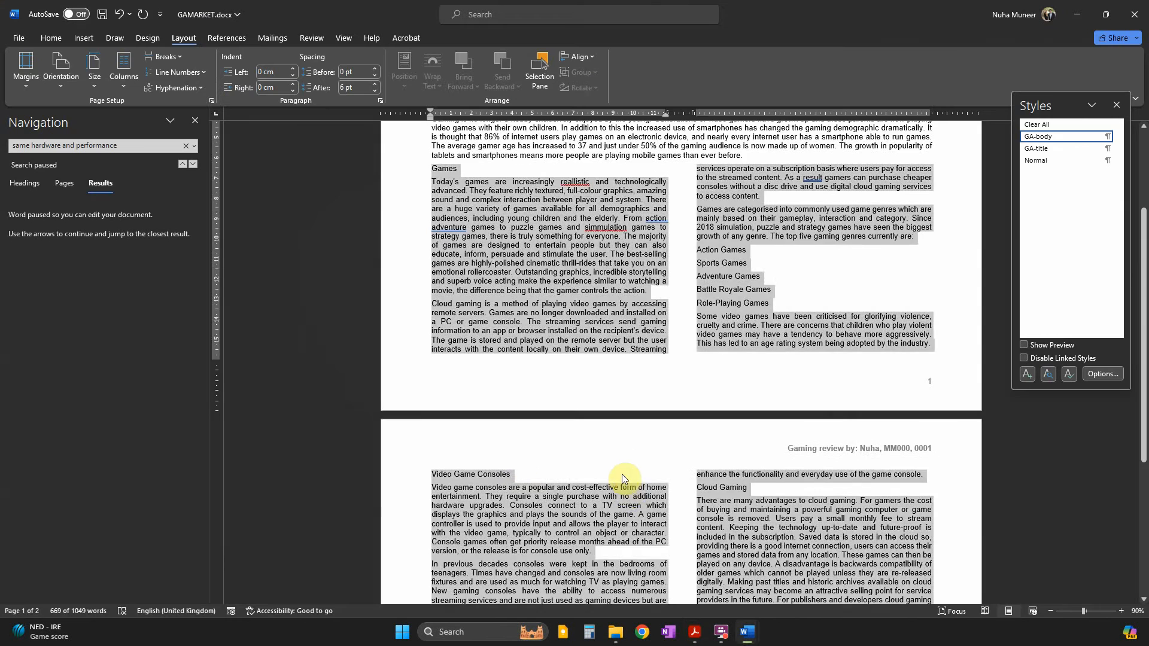
Select the five genre lines from Action Games to Role-Playing Games.
{"action": "scroll", "coordinate": [629, 471], "scroll_direction": "down", "scroll_amount": 5}
{"action": "scroll", "coordinate": [610, 449], "scroll_direction": "up", "scroll_amount": 9}
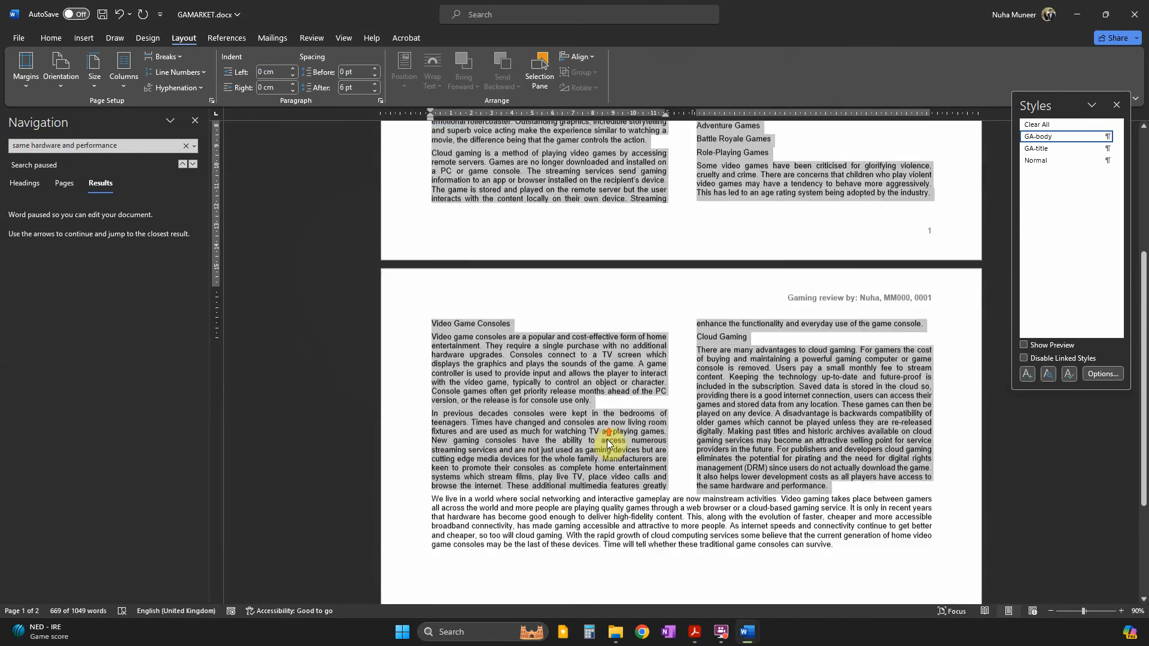
{"action": "scroll", "coordinate": [604, 437], "scroll_direction": "up", "scroll_amount": 5}
{"action": "left_click", "coordinate": [742, 441]}
{"action": "scroll", "coordinate": [798, 448], "scroll_direction": "up", "scroll_amount": 3, "text": "ctrl"}
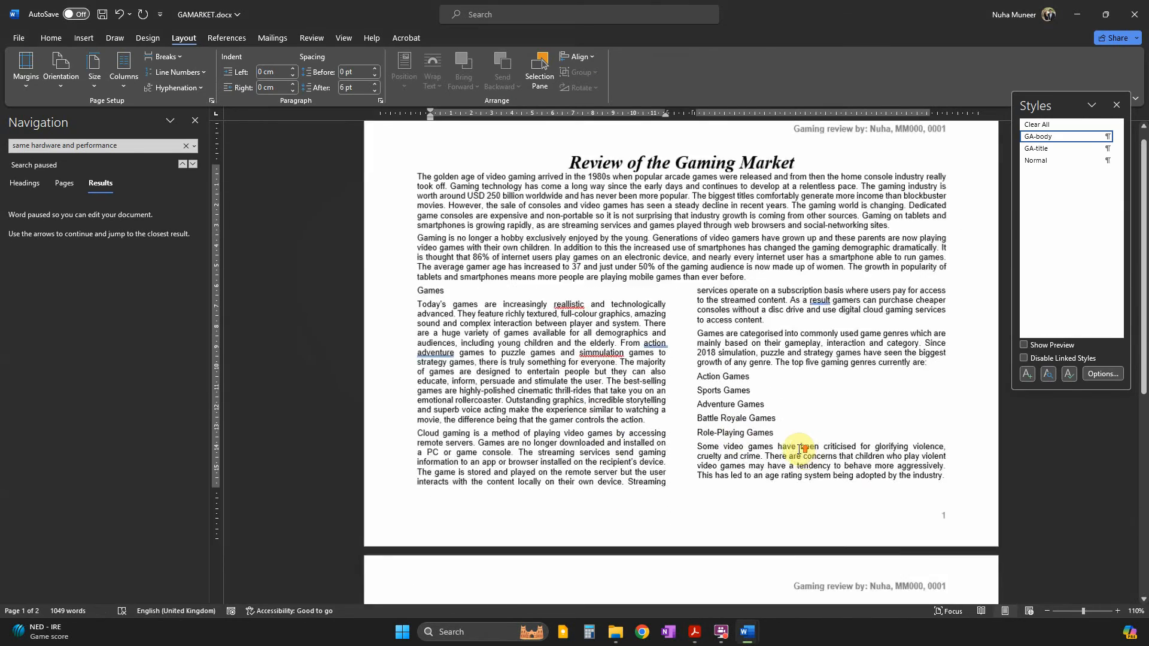
{"action": "scroll", "coordinate": [798, 449], "scroll_direction": "up", "scroll_amount": 1, "text": "ctrl"}
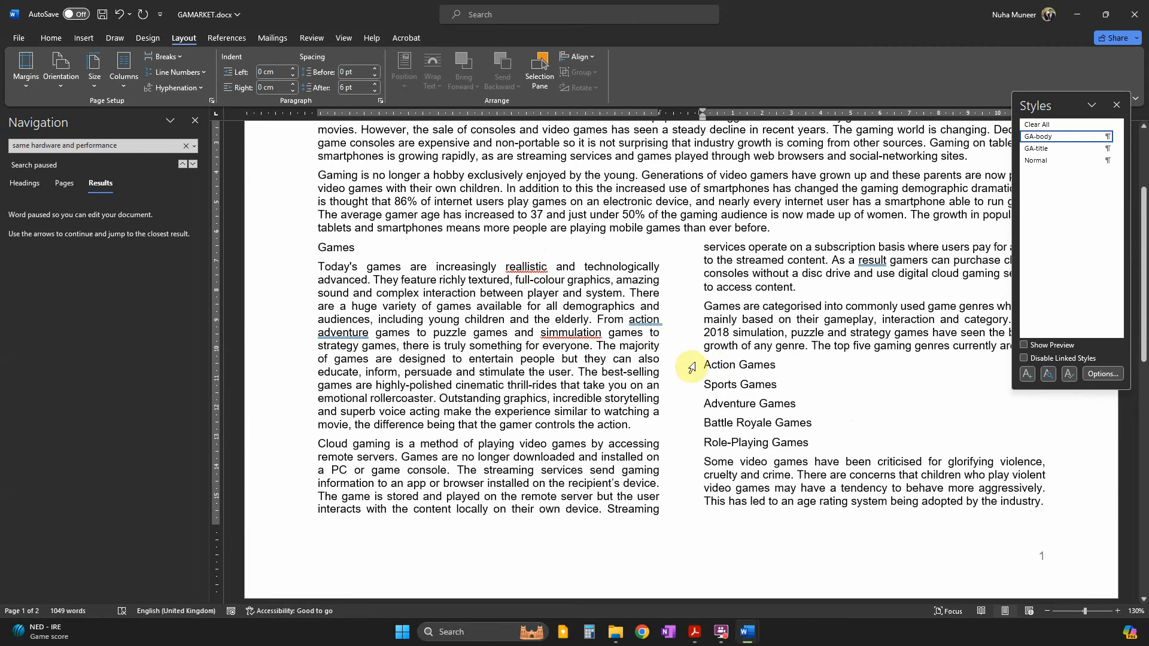
{"action": "left_click_drag", "start_coordinate": [704, 367], "coordinate": [806, 444]}
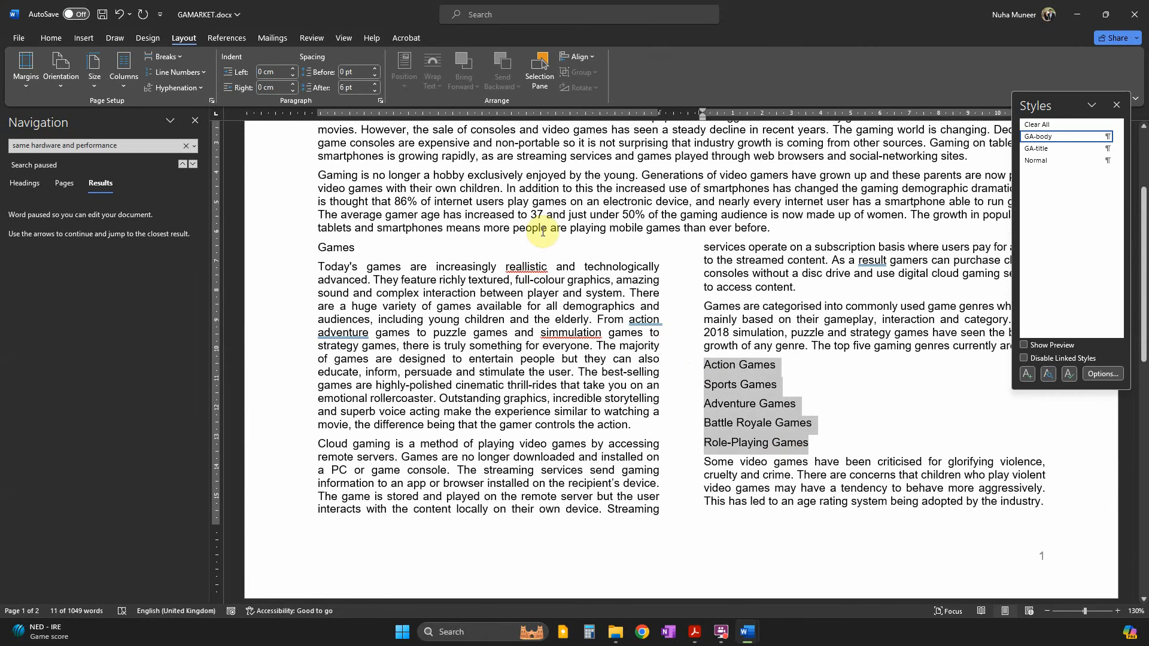
{"action": "left_click", "coordinate": [53, 38]}
{"action": "key", "text": "alt+Tab"}
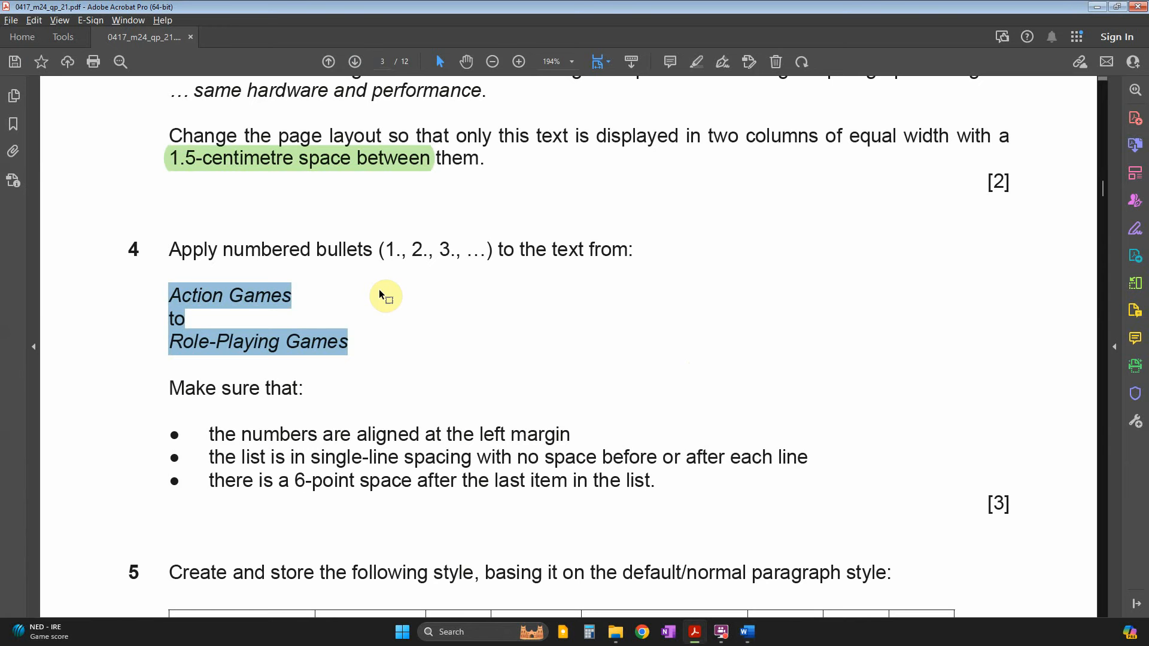
{"action": "key", "text": "alt+Tab"}
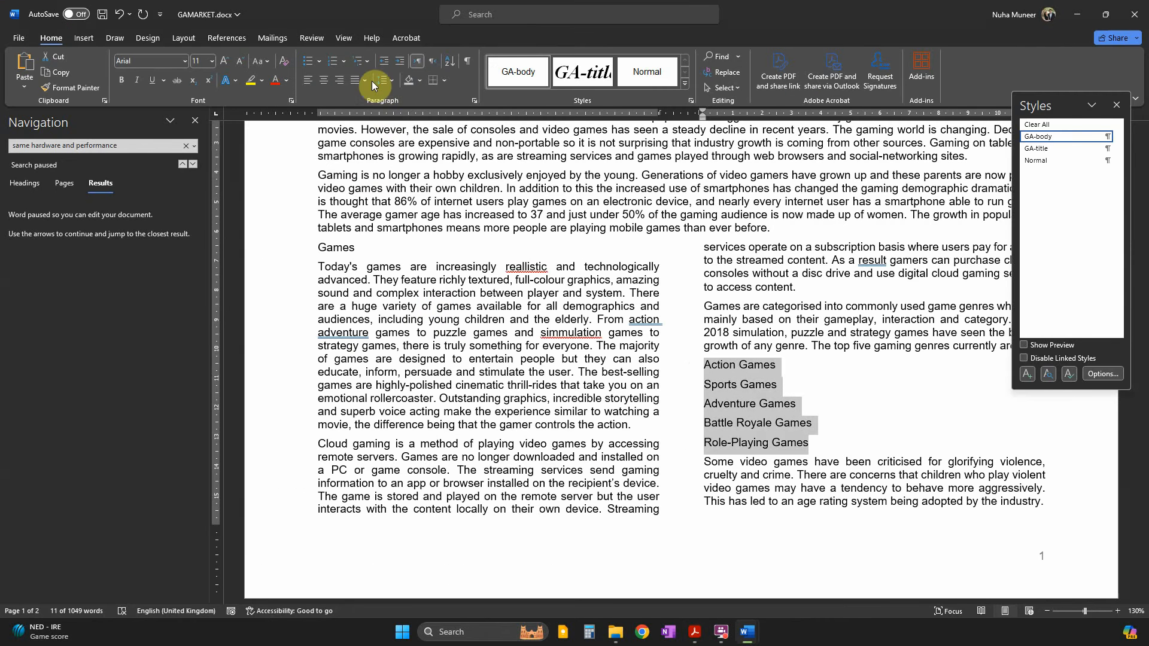
Number the selected genres 1. to 5. and check the Numbering Library formats.
{"action": "left_click", "coordinate": [333, 61]}
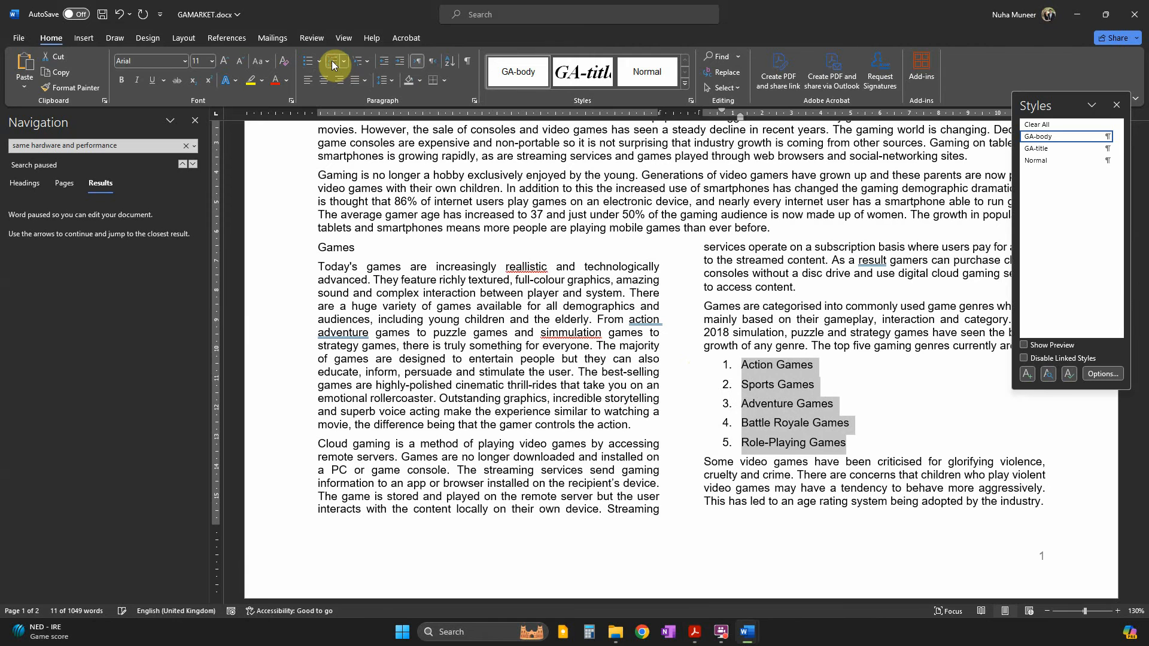
{"action": "left_click", "coordinate": [342, 62]}
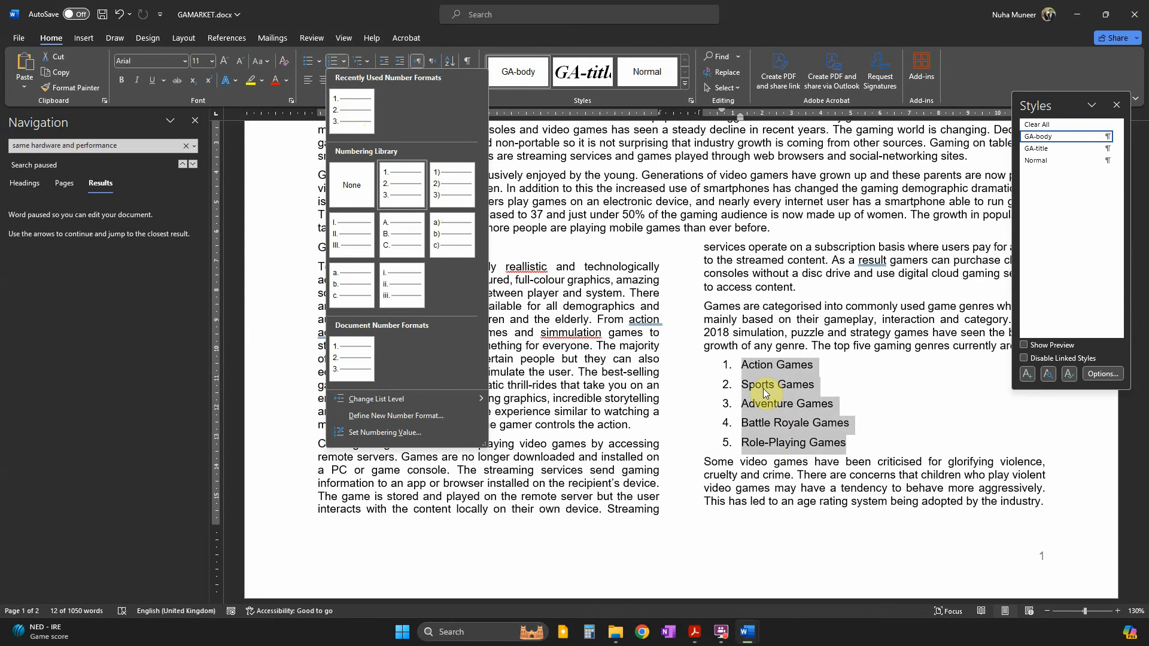
{"action": "key", "text": "Escape"}
{"action": "key", "text": "alt+Tab"}
{"action": "scroll", "coordinate": [557, 438], "scroll_direction": "down", "scroll_amount": 3}
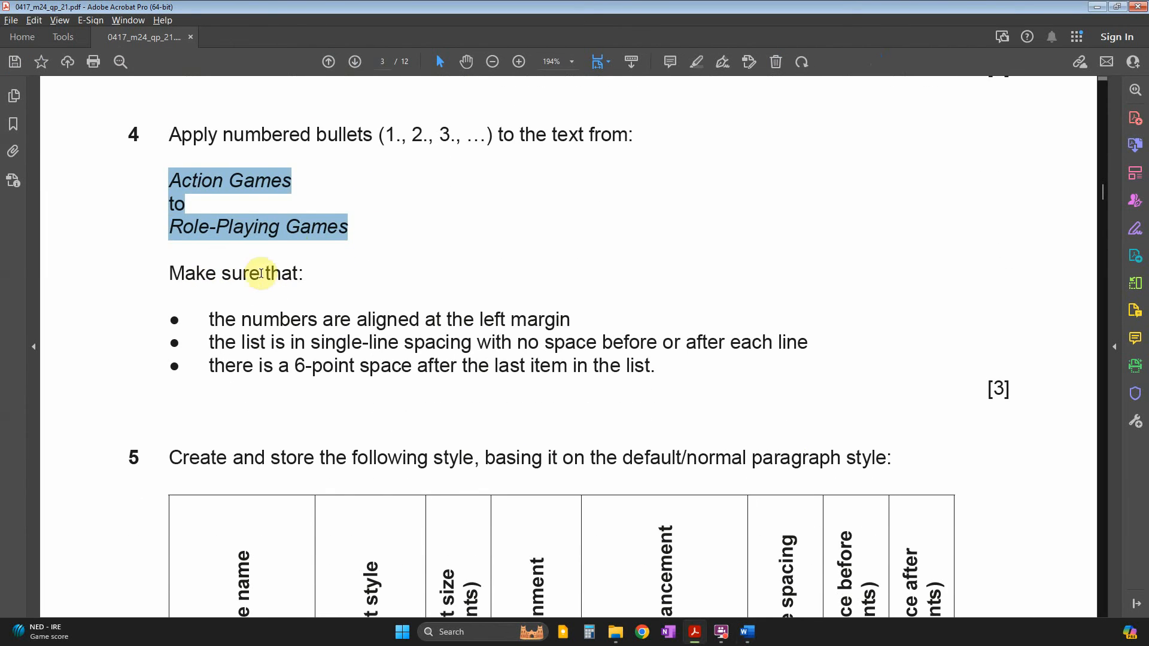
Move the list indent on the ruler so the numbers sit at the column's left margin.
{"action": "mouse_move", "coordinate": [206, 320]}
{"action": "left_mouse_down"}
{"action": "mouse_move", "coordinate": [456, 333]}
{"action": "mouse_move", "coordinate": [562, 324]}
{"action": "left_mouse_up"}
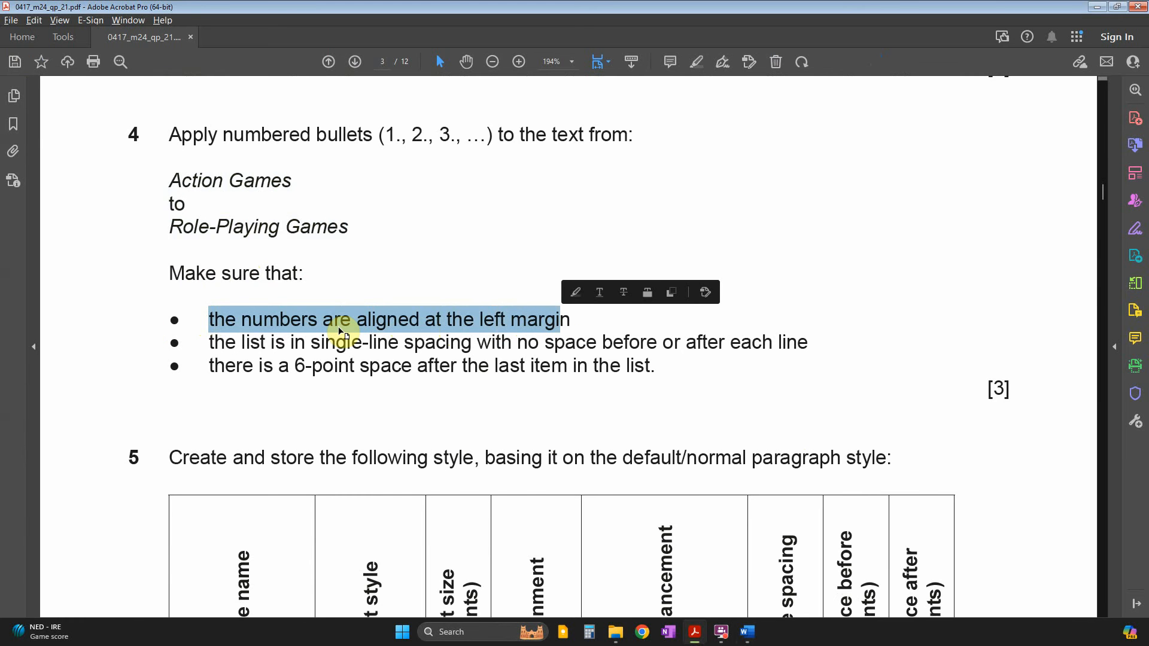
{"action": "key", "text": "alt+Tab"}
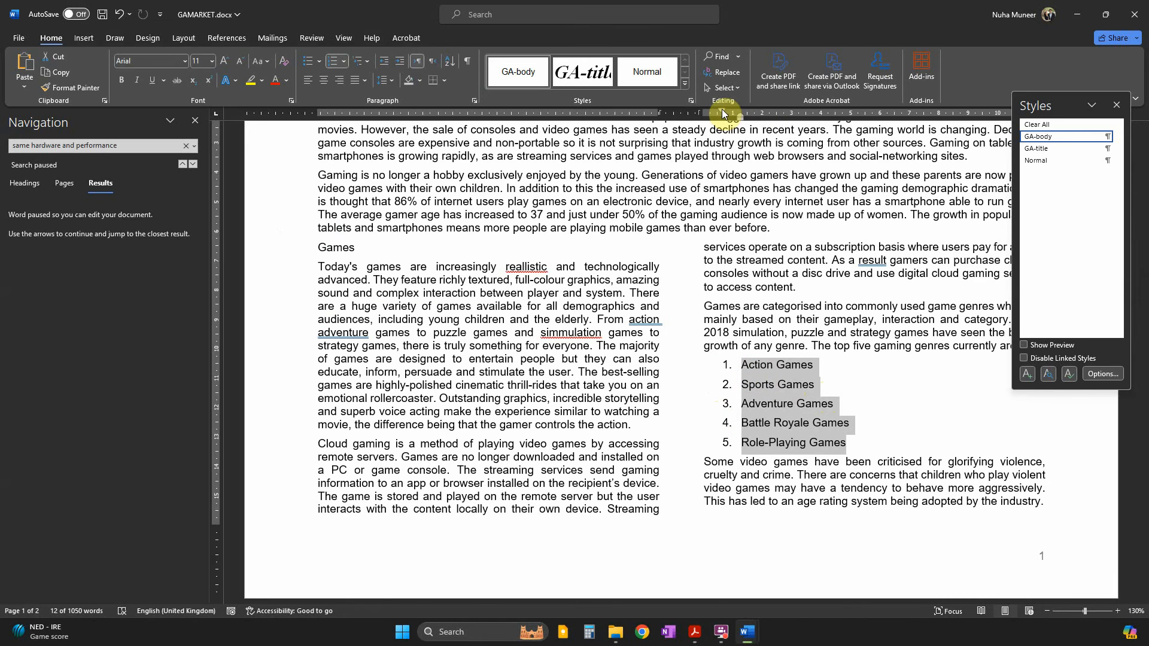
{"action": "mouse_move", "coordinate": [723, 114]}
{"action": "left_mouse_down"}
{"action": "mouse_move", "coordinate": [699, 113]}
{"action": "mouse_move", "coordinate": [727, 116]}
{"action": "left_mouse_up"}
{"action": "key", "text": "alt+Tab"}
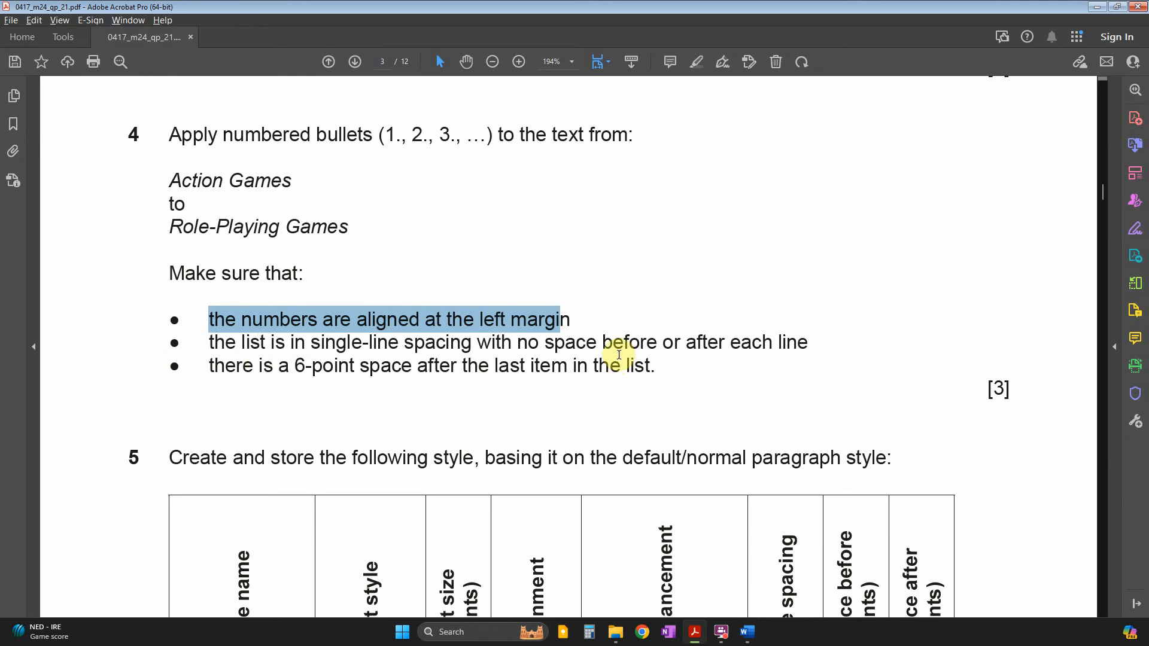
{"action": "key", "text": "alt+Tab"}
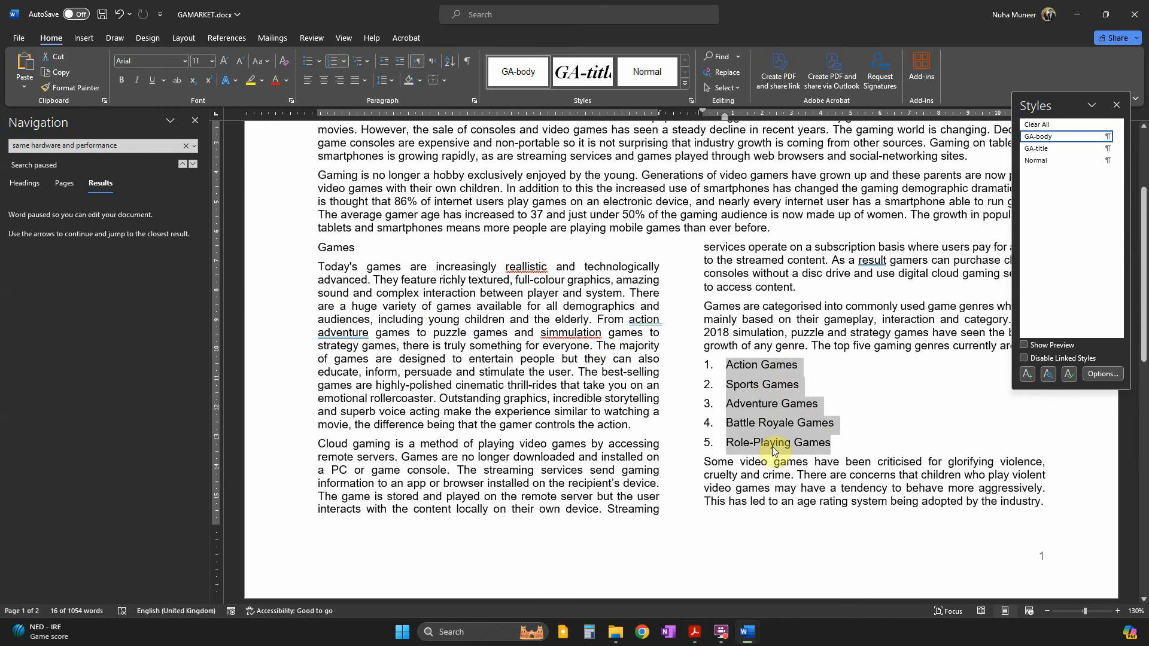
Give the numbered list Single line spacing with 0 pt before and 0 pt after.
{"action": "right_click", "coordinate": [792, 432]}
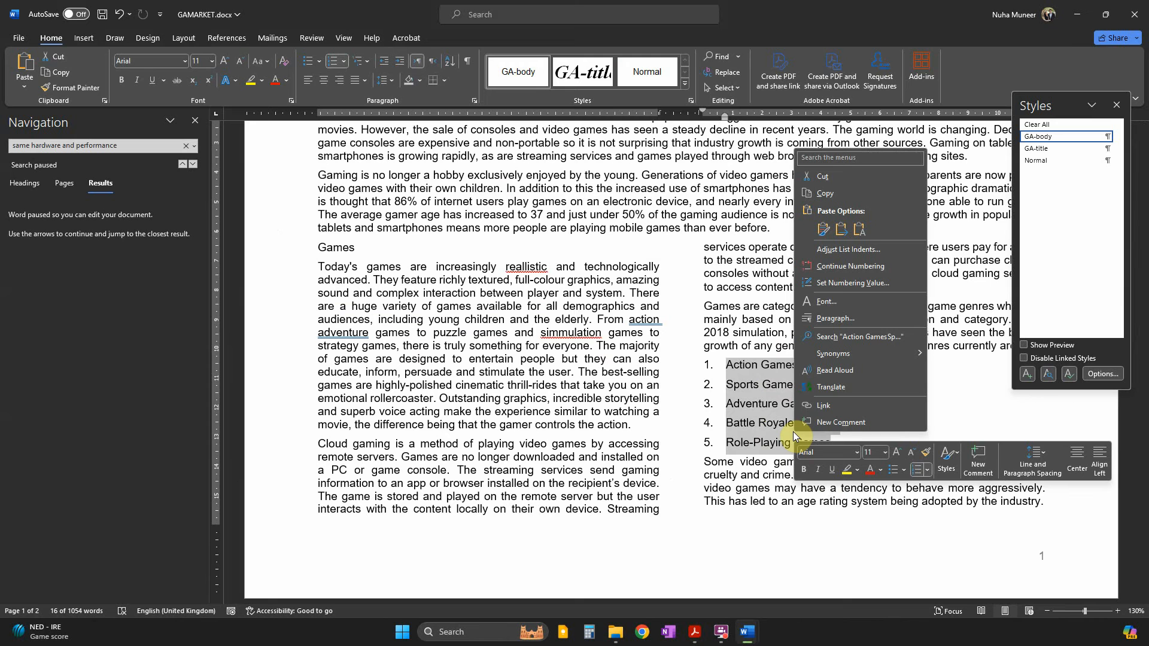
{"action": "left_click", "coordinate": [832, 318]}
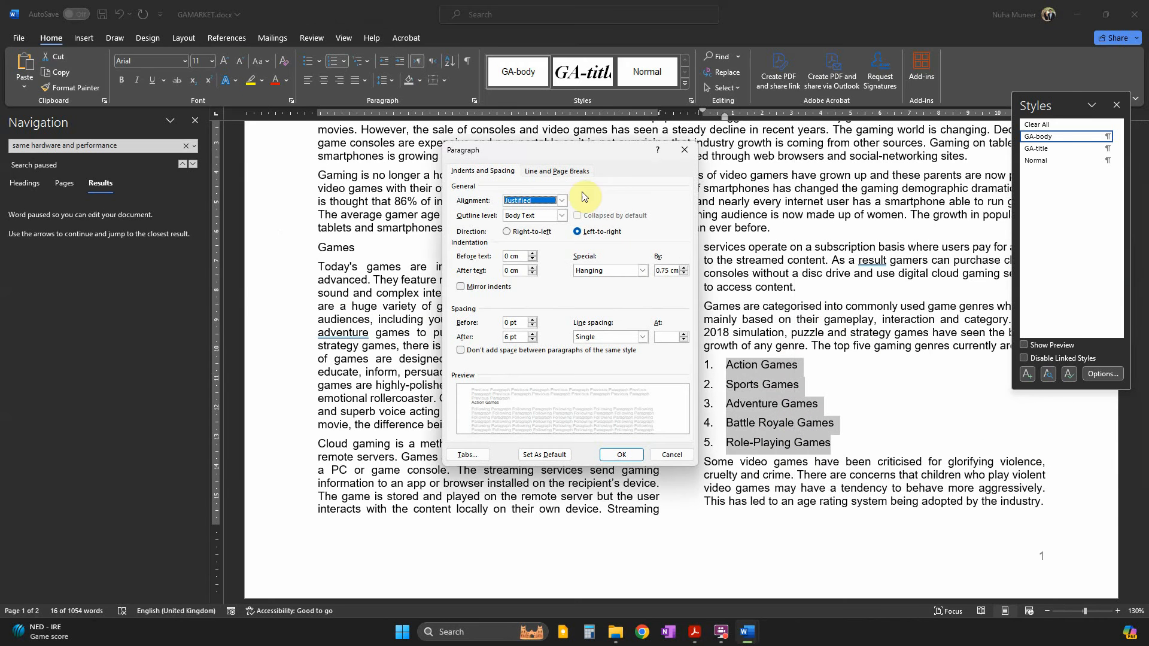
{"action": "left_click_drag", "start_coordinate": [599, 152], "coordinate": [572, 153]}
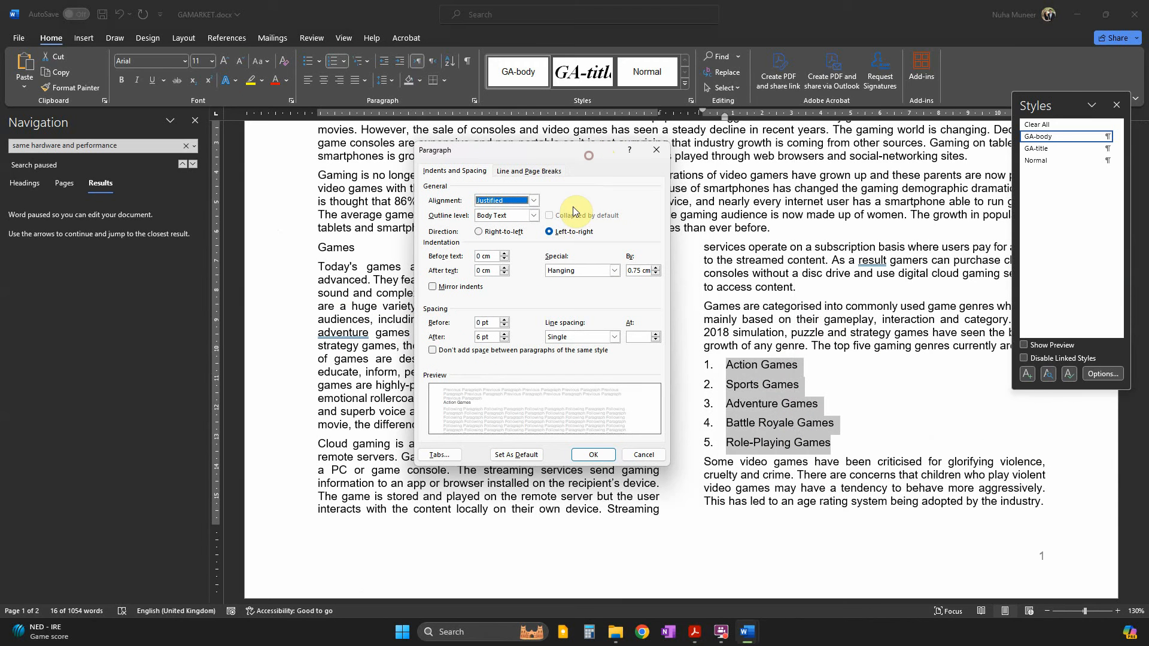
{"action": "left_click", "coordinate": [562, 342]}
{"action": "left_click", "coordinate": [563, 339]}
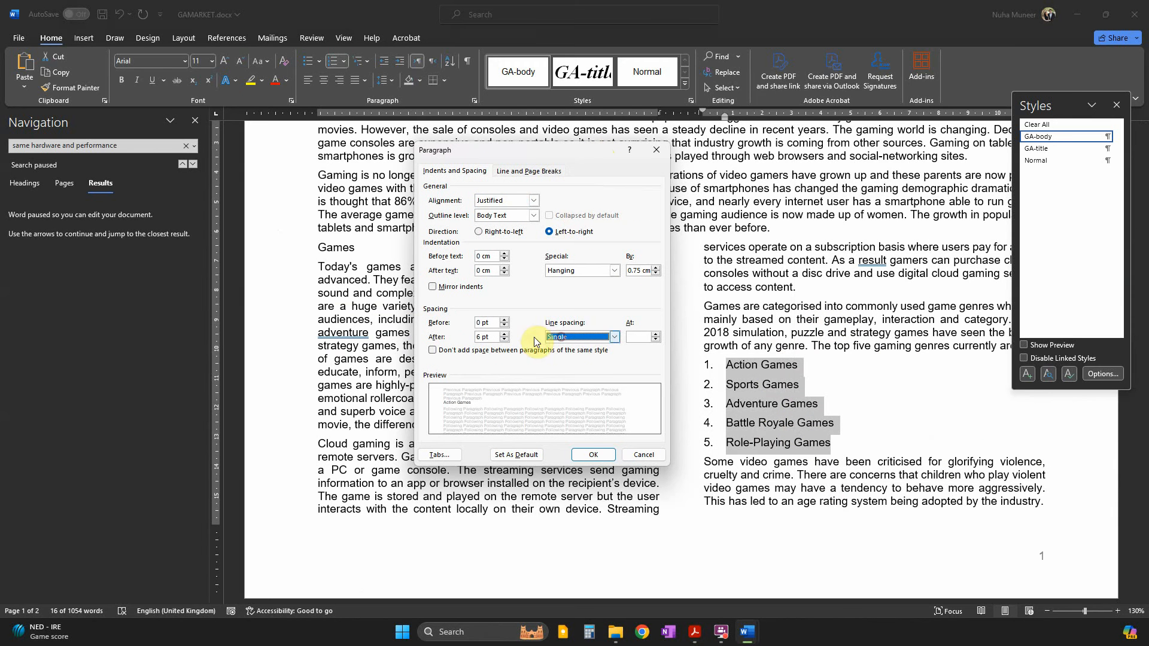
{"action": "left_click", "coordinate": [482, 324]}
{"action": "left_click", "coordinate": [493, 339]}
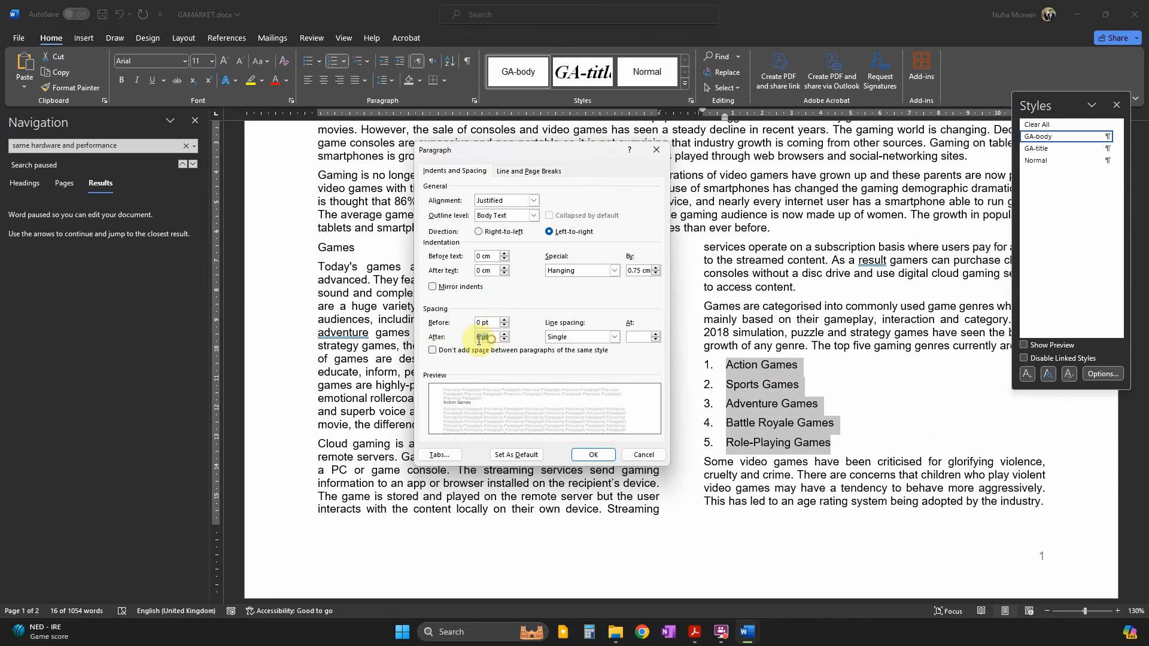
{"action": "left_click", "coordinate": [504, 340]}
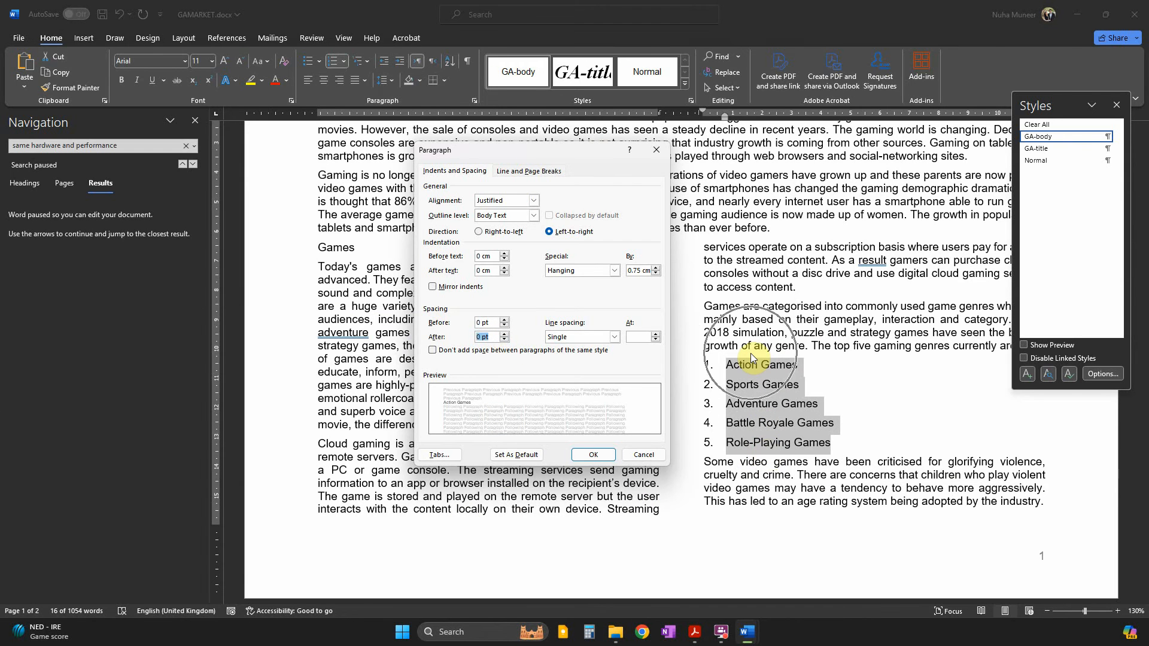
{"action": "left_click", "coordinate": [593, 456]}
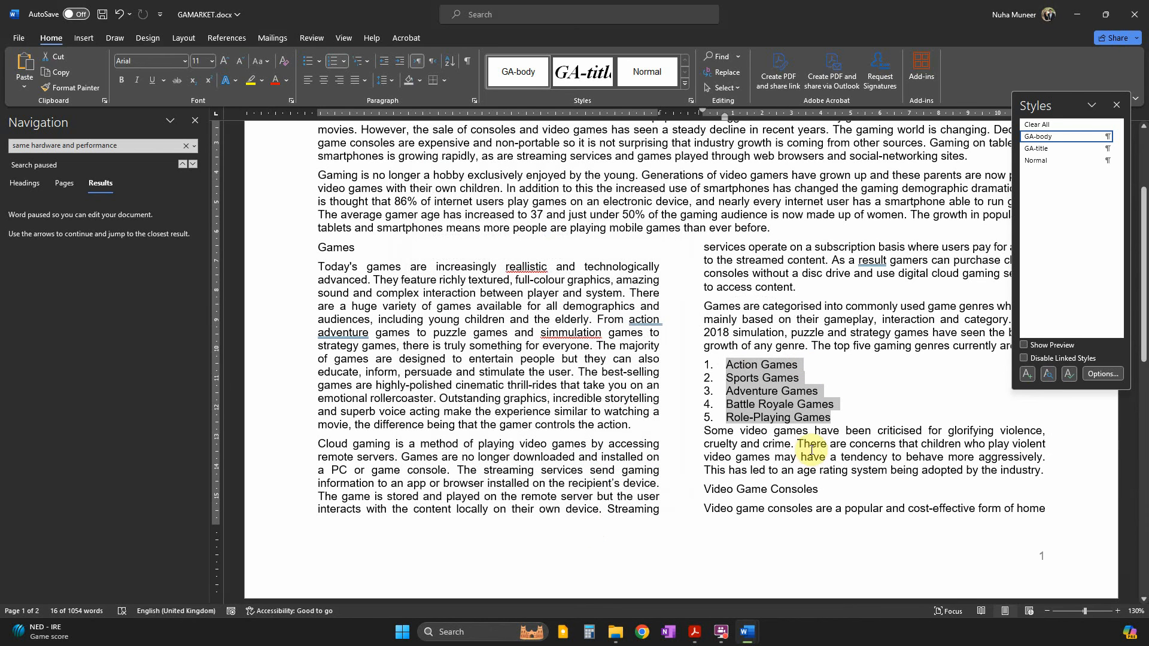
{"action": "key", "text": "alt+Tab"}
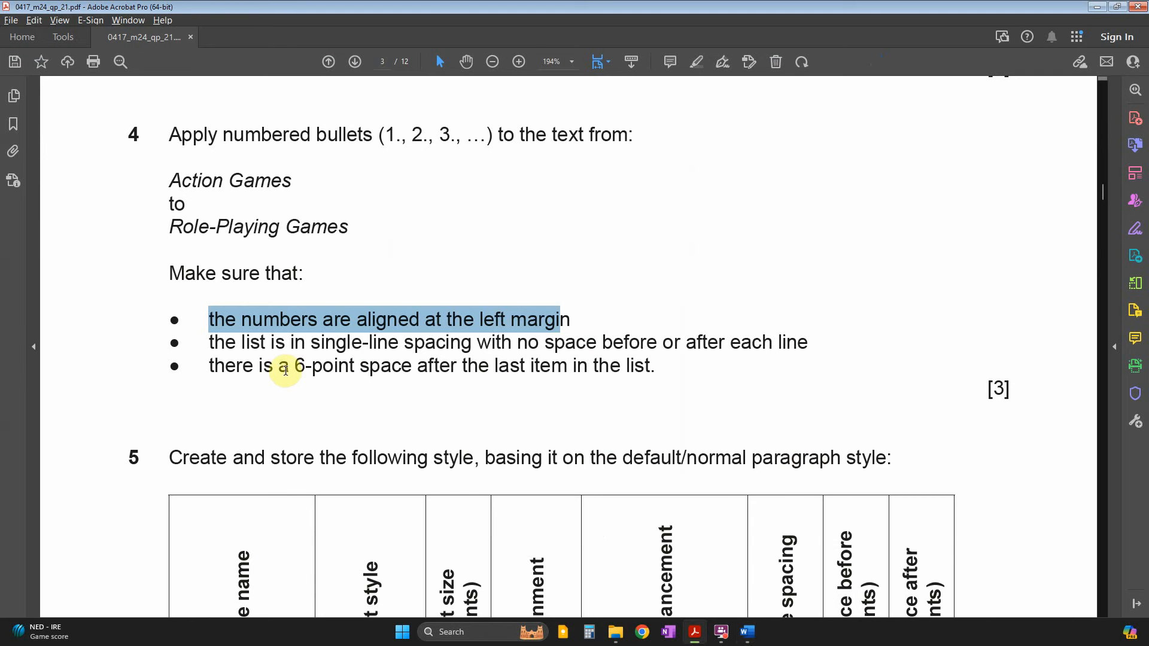
Read the condition requiring a 6-point space after the last list item.
{"action": "left_click_drag", "start_coordinate": [294, 366], "coordinate": [405, 384]}
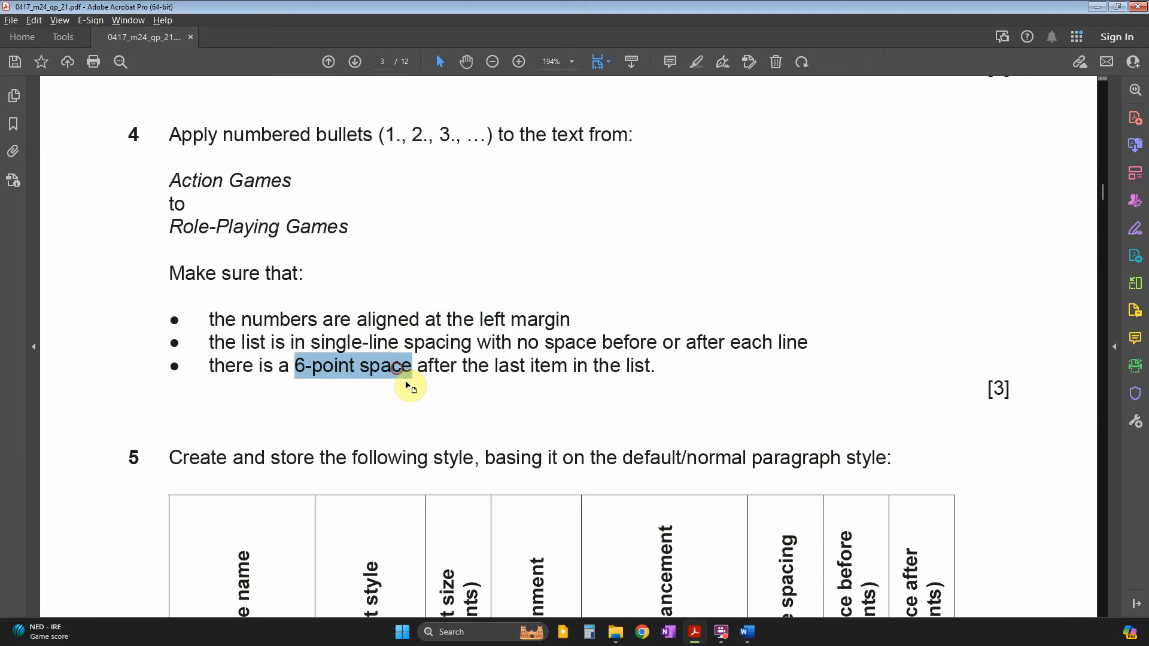
{"action": "left_click", "coordinate": [371, 367]}
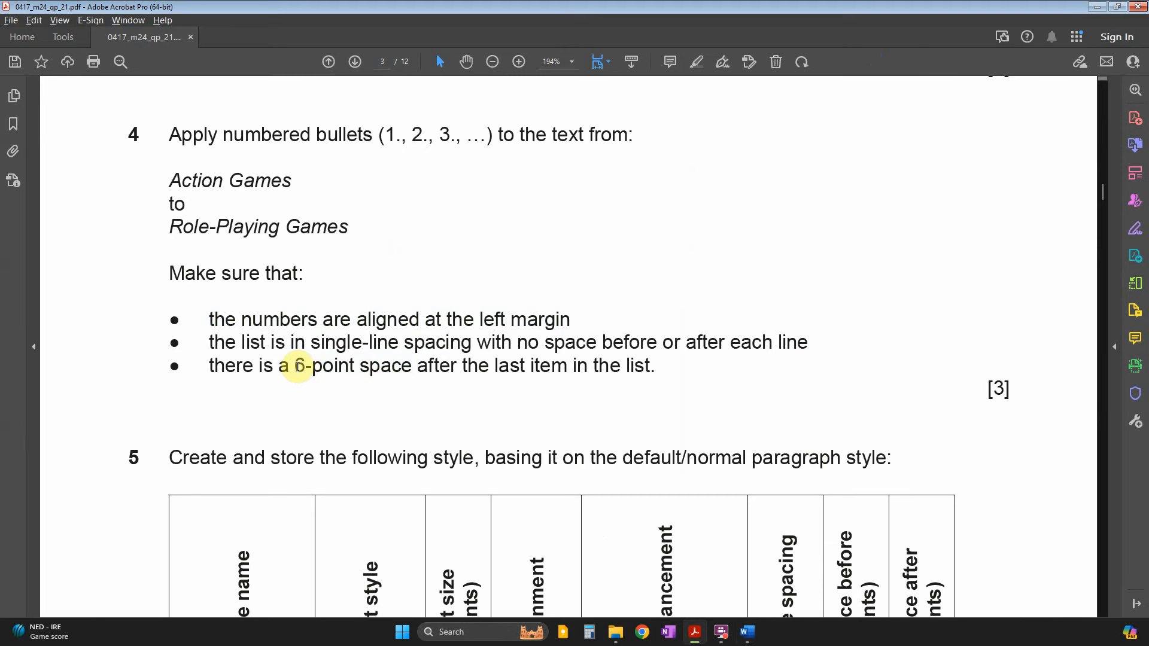
{"action": "left_click_drag", "start_coordinate": [295, 366], "coordinate": [619, 382]}
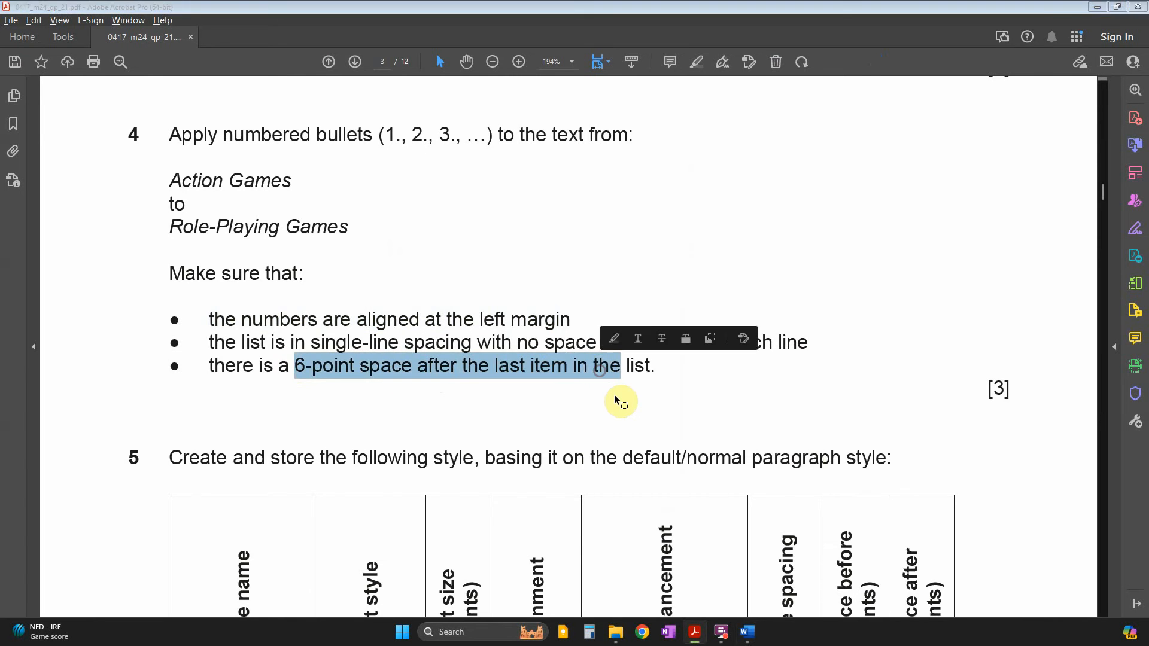
{"action": "key", "text": "alt+Tab"}
Try adjusting the list's space-after value in Paragraph settings, then deselect the list.
{"action": "right_click", "coordinate": [789, 397]}
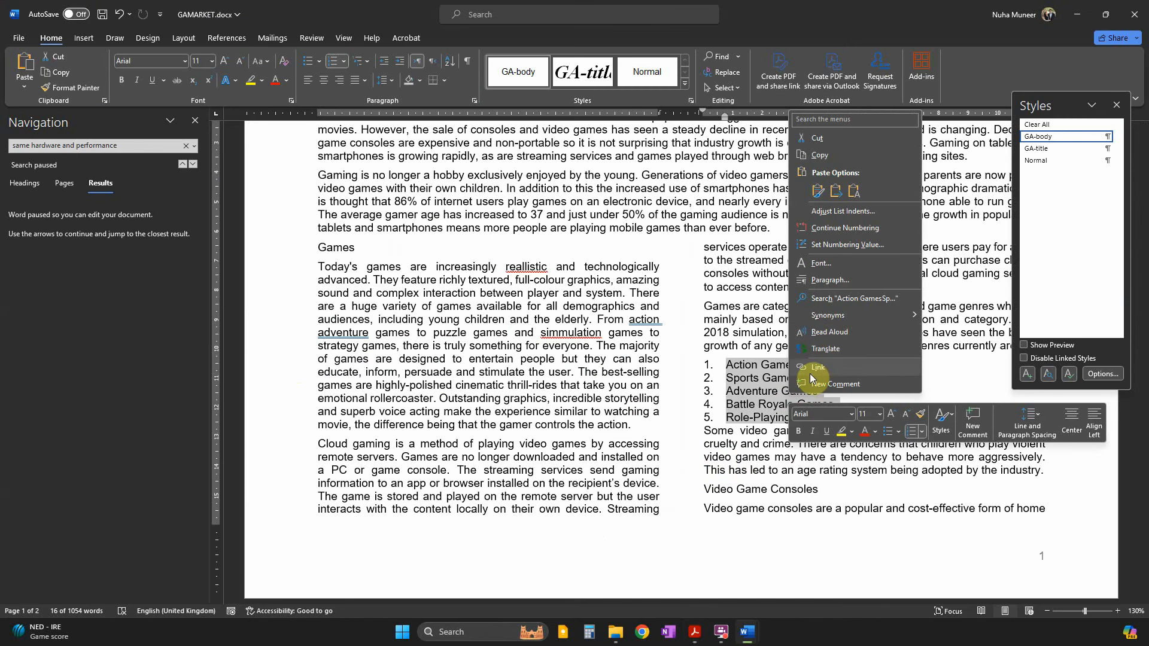
{"action": "left_click", "coordinate": [836, 284]}
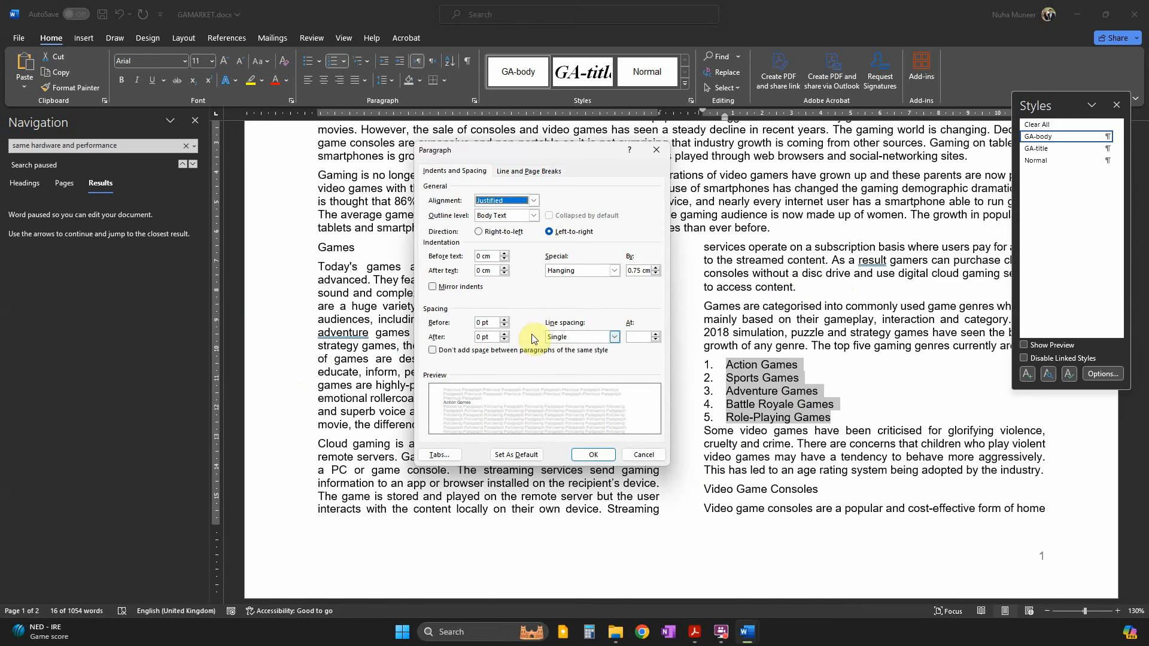
{"action": "left_click", "coordinate": [503, 333]}
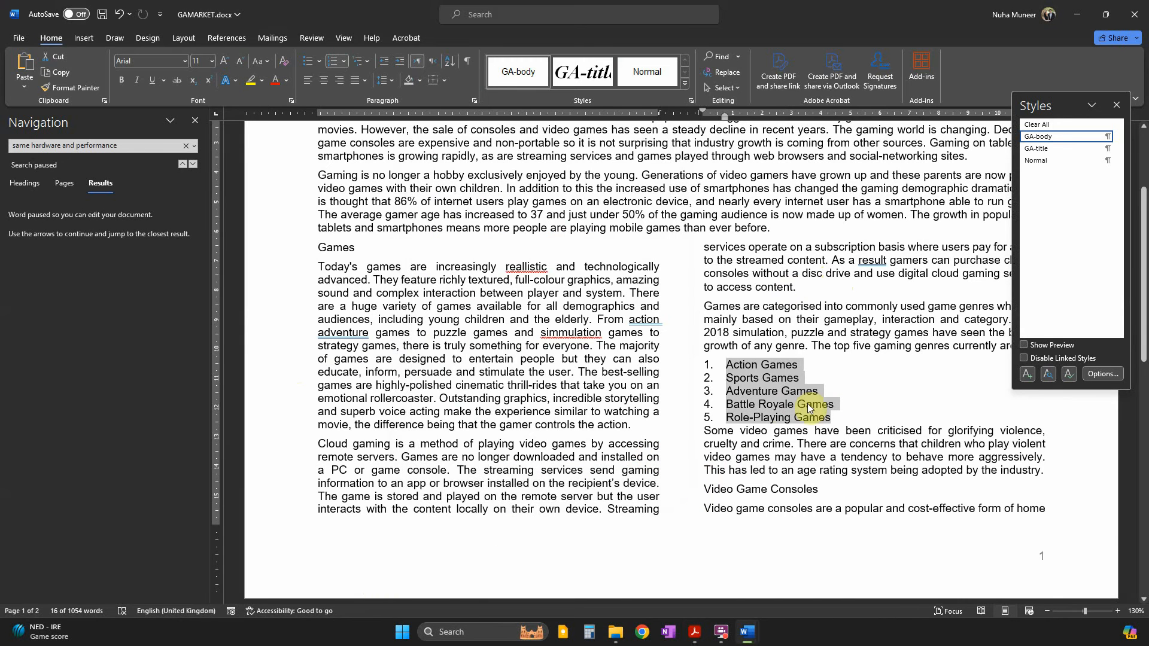
{"action": "left_click", "coordinate": [781, 409]}
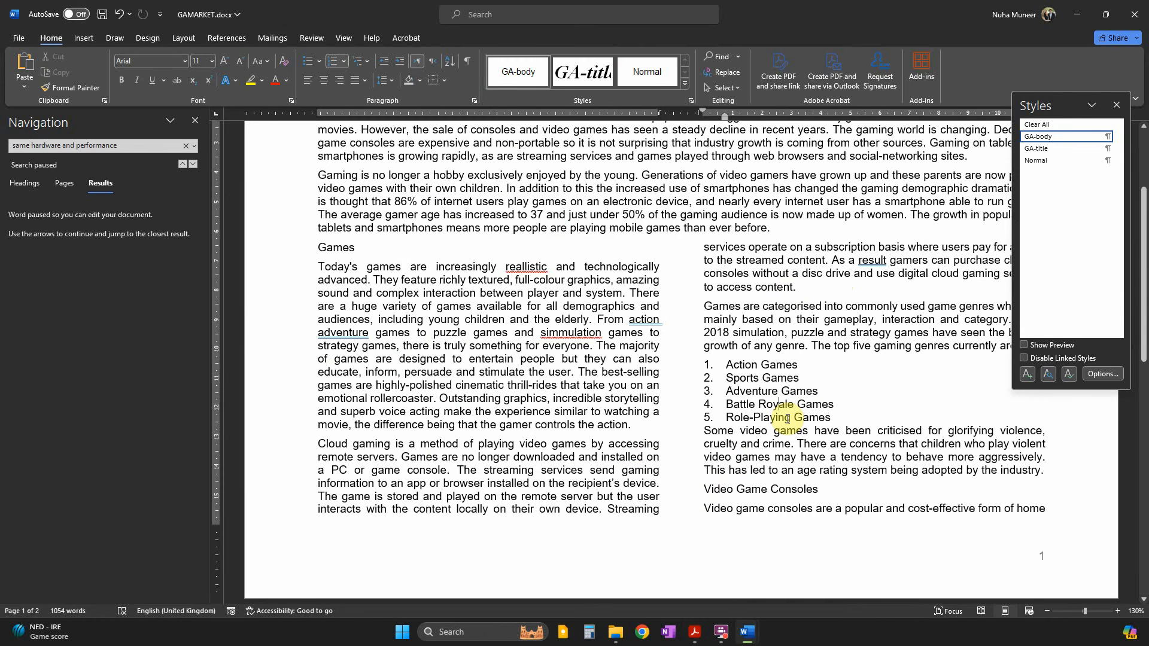
{"action": "key", "text": "alt+Tab"}
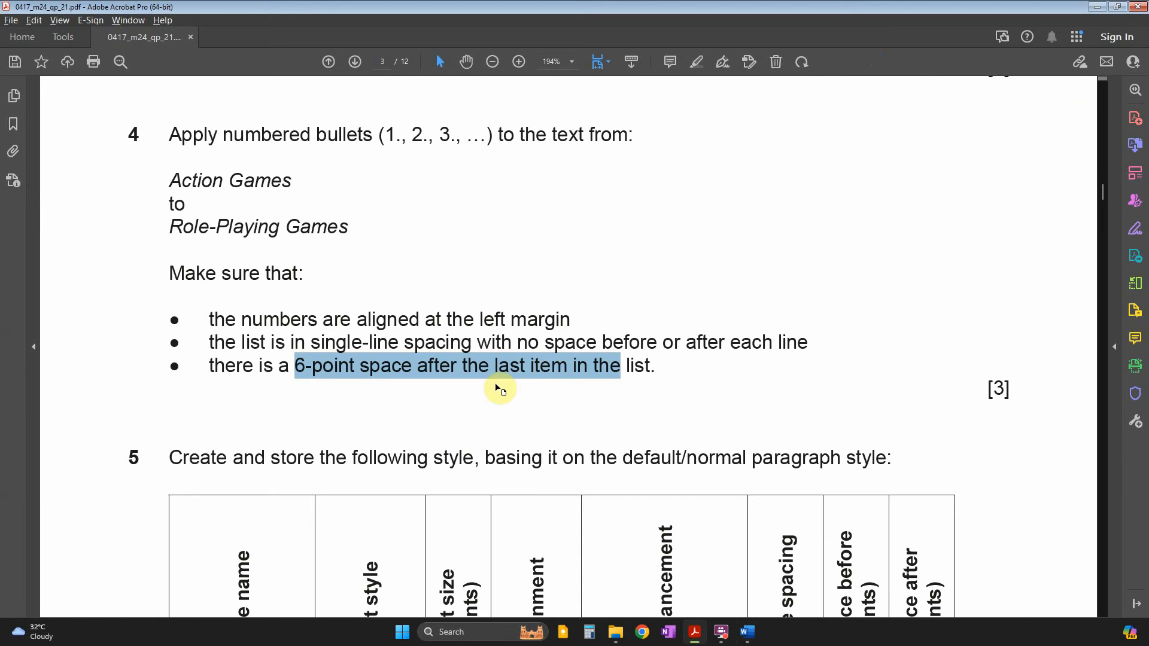
{"action": "key", "text": "alt+Tab"}
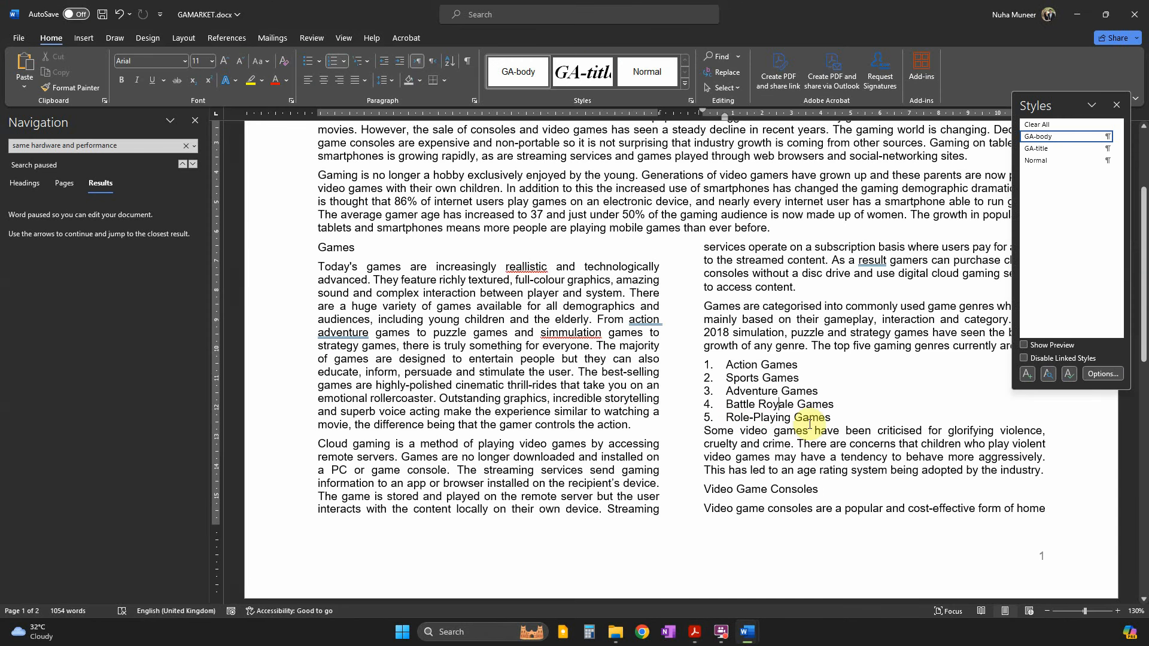
Add space after Role-Playing Games through Paragraph settings, then undo that change.
{"action": "left_click_drag", "start_coordinate": [823, 415], "coordinate": [725, 417]}
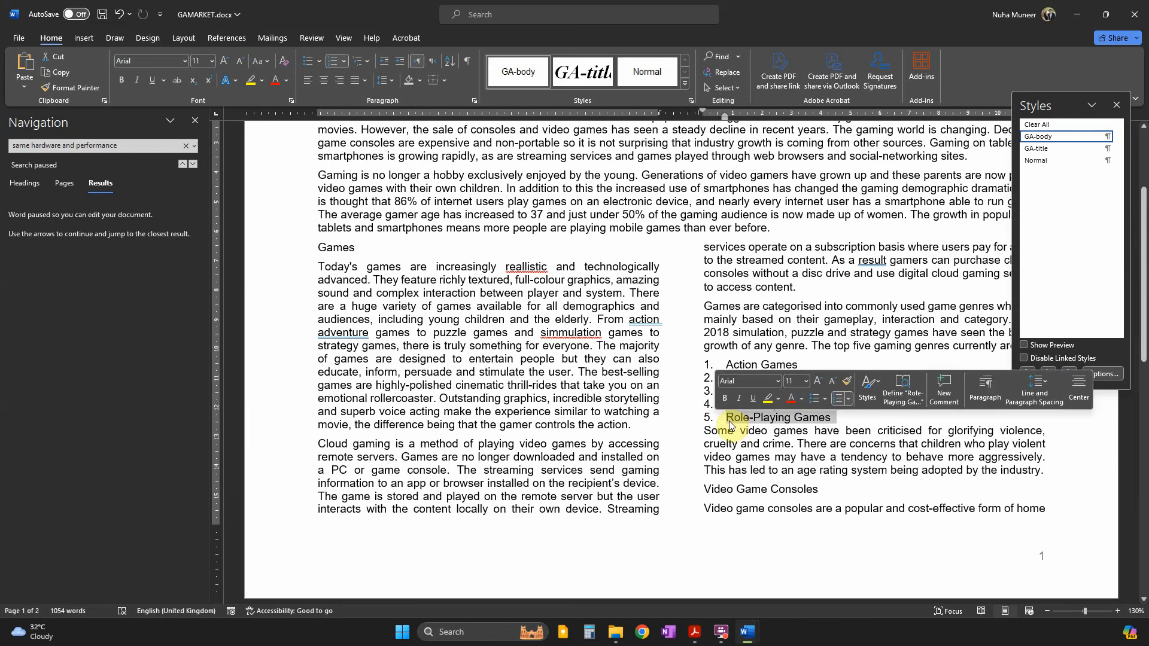
{"action": "right_click", "coordinate": [743, 423]}
{"action": "left_click", "coordinate": [771, 307]}
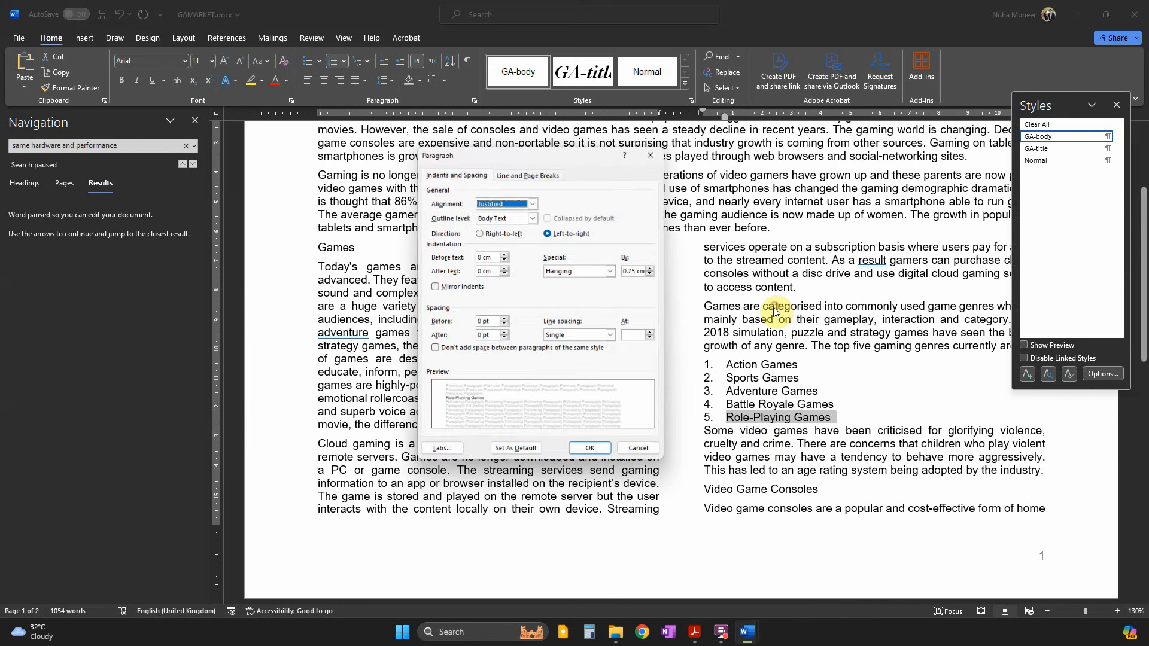
{"action": "left_click", "coordinate": [505, 335]}
{"action": "left_click", "coordinate": [593, 455]}
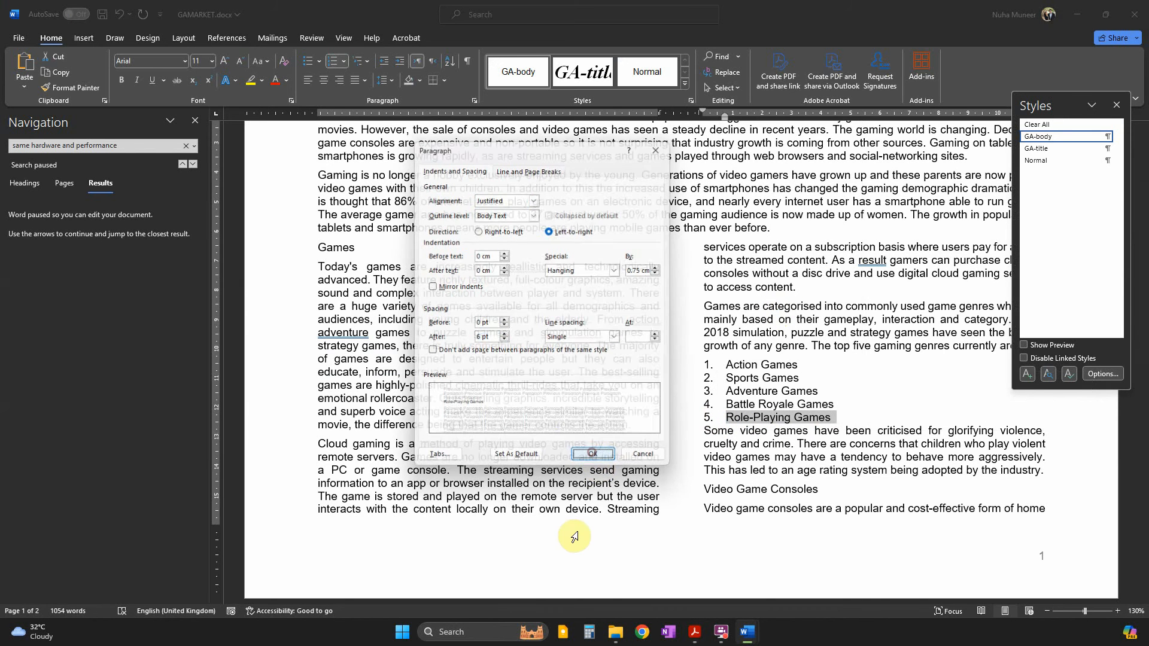
{"action": "left_click", "coordinate": [748, 436]}
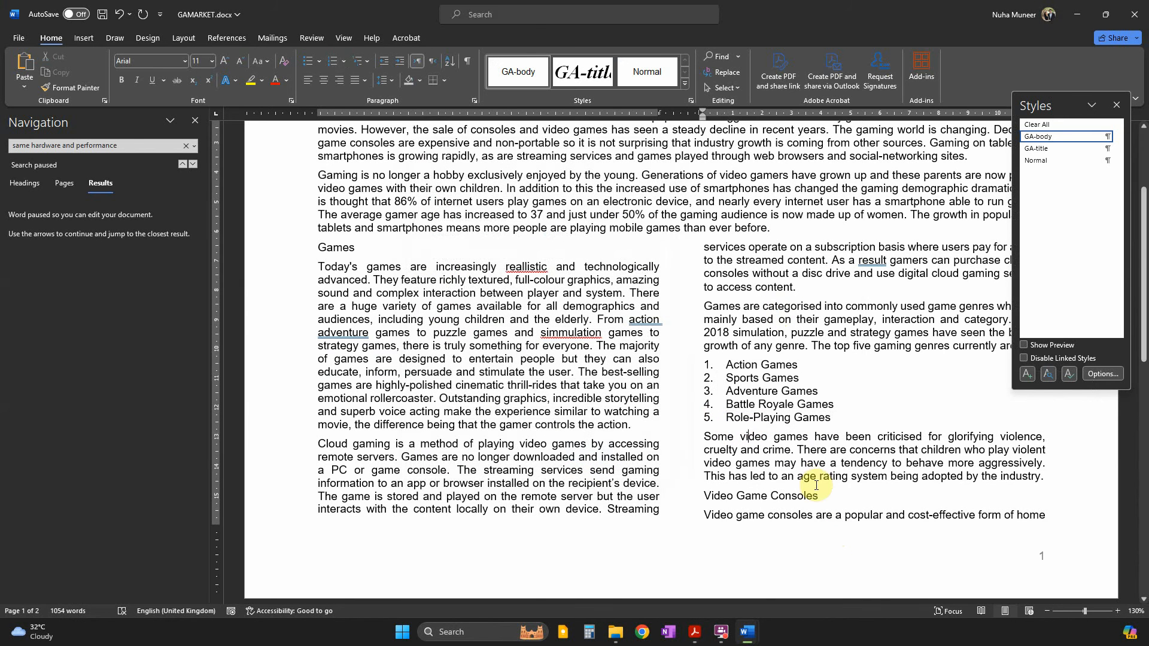
{"action": "key", "text": "ctrl+z"}
Insert an empty 6-point line after Role-Playing Games.
{"action": "left_click", "coordinate": [849, 419]}
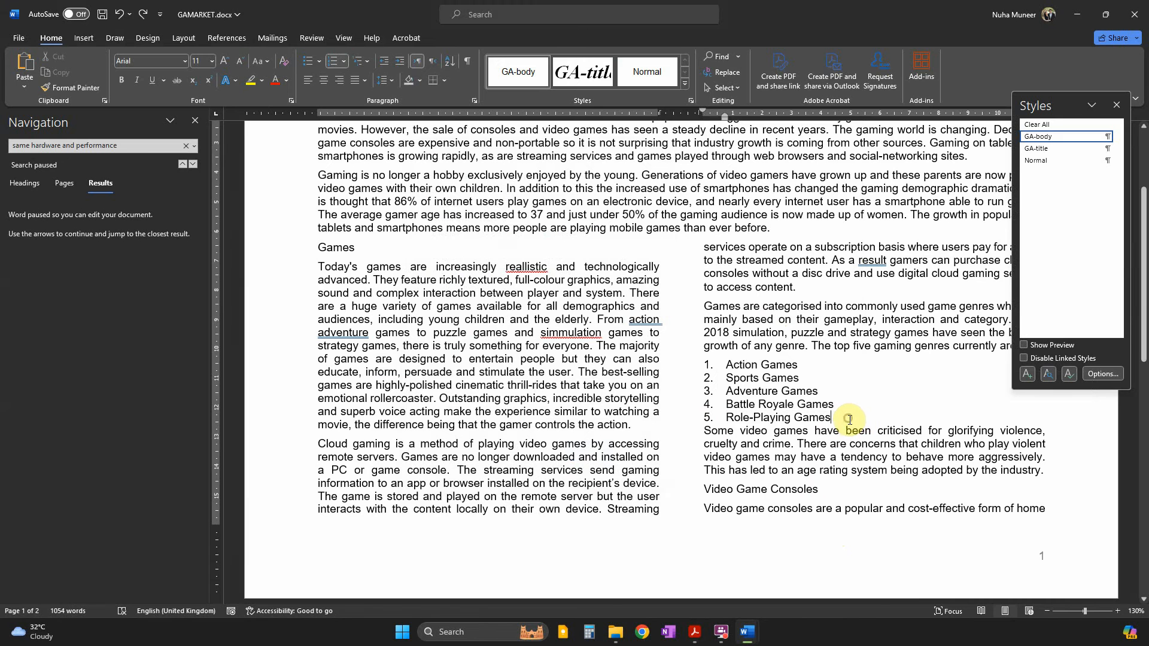
{"action": "key", "text": "Return"}
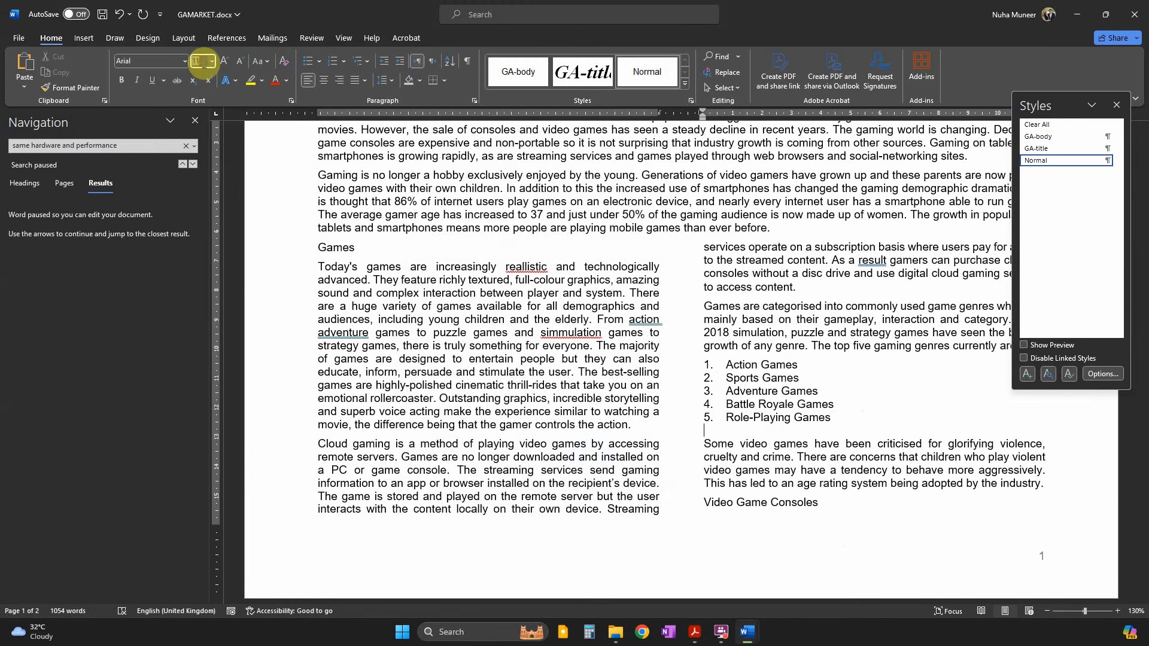
{"action": "key", "text": "BackSpace"}
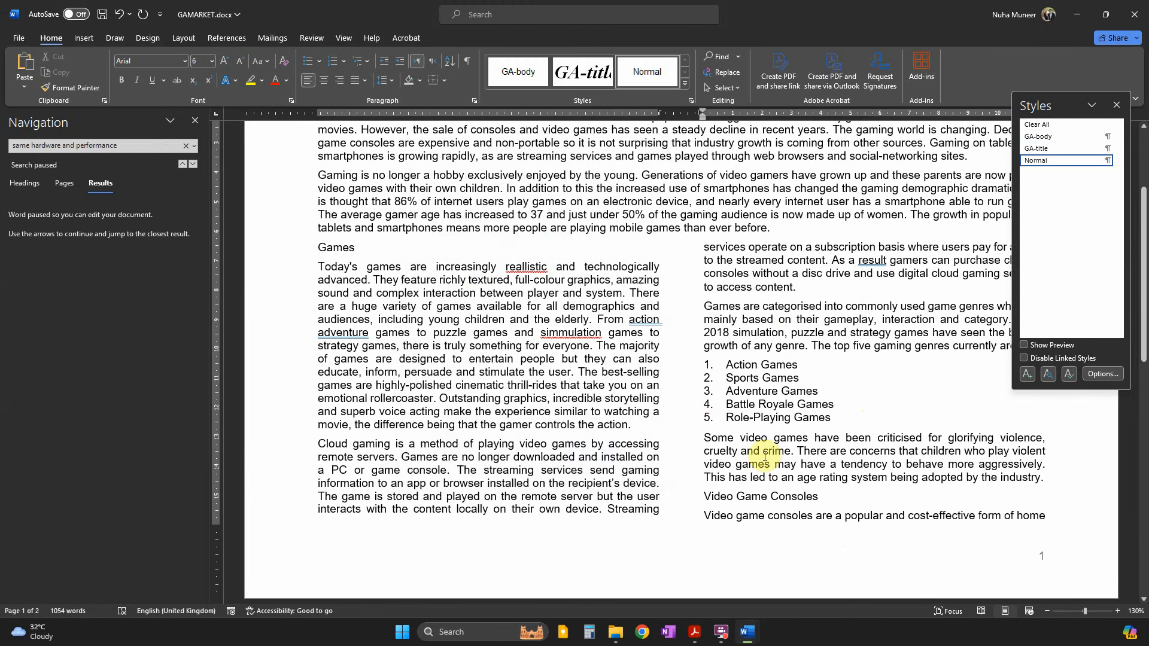
{"action": "left_click", "coordinate": [763, 454]}
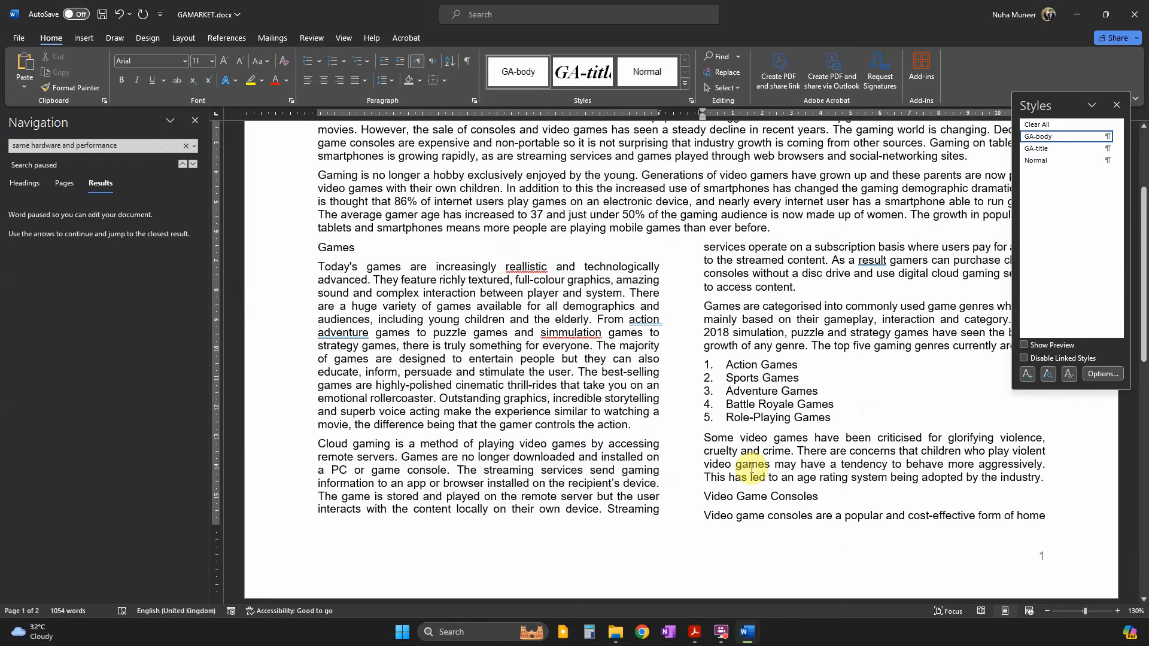
{"action": "key", "text": "alt+Tab"}
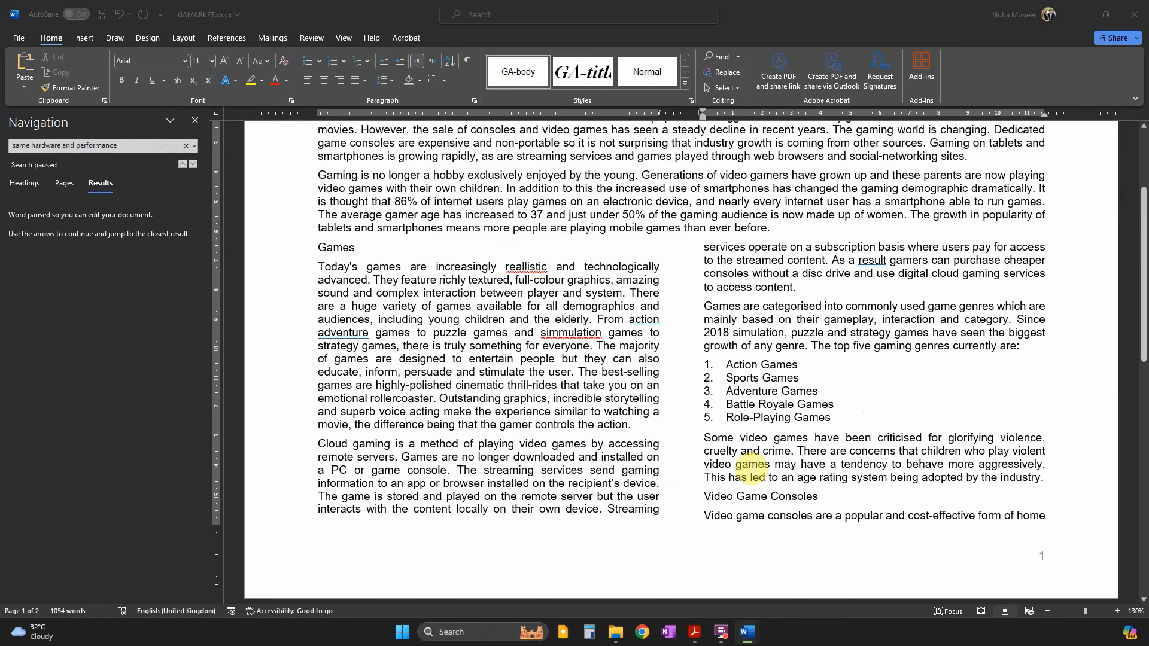
{"action": "scroll", "coordinate": [512, 385], "scroll_direction": "down", "scroll_amount": 5}
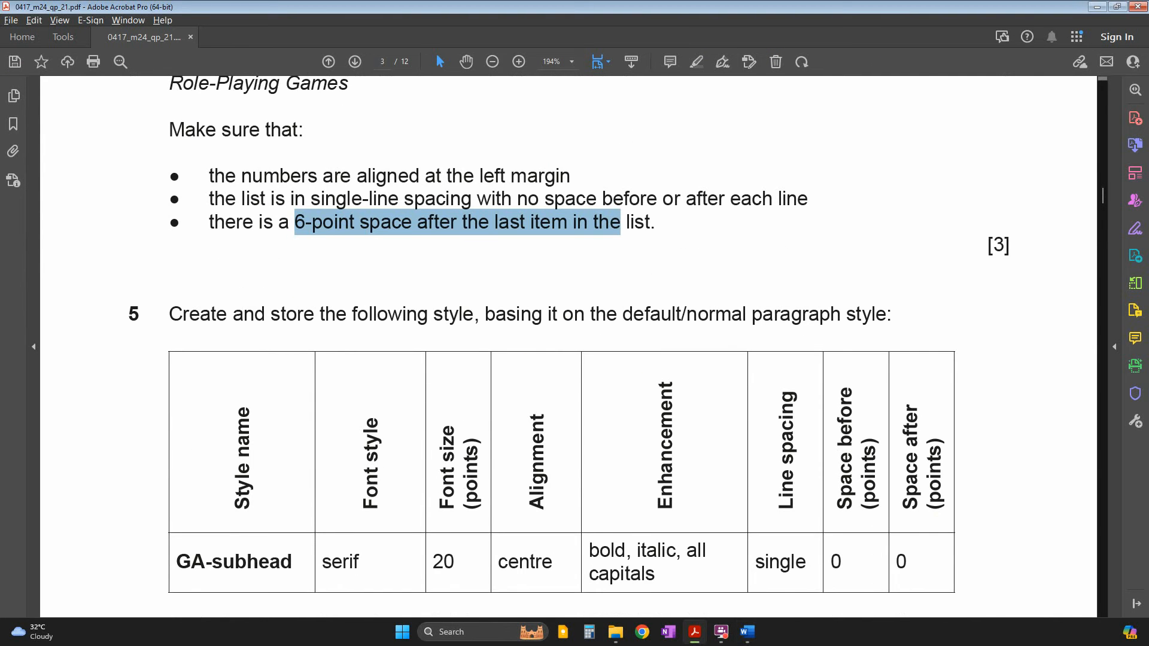
{"action": "scroll", "coordinate": [280, 401], "scroll_direction": "down", "scroll_amount": 3}
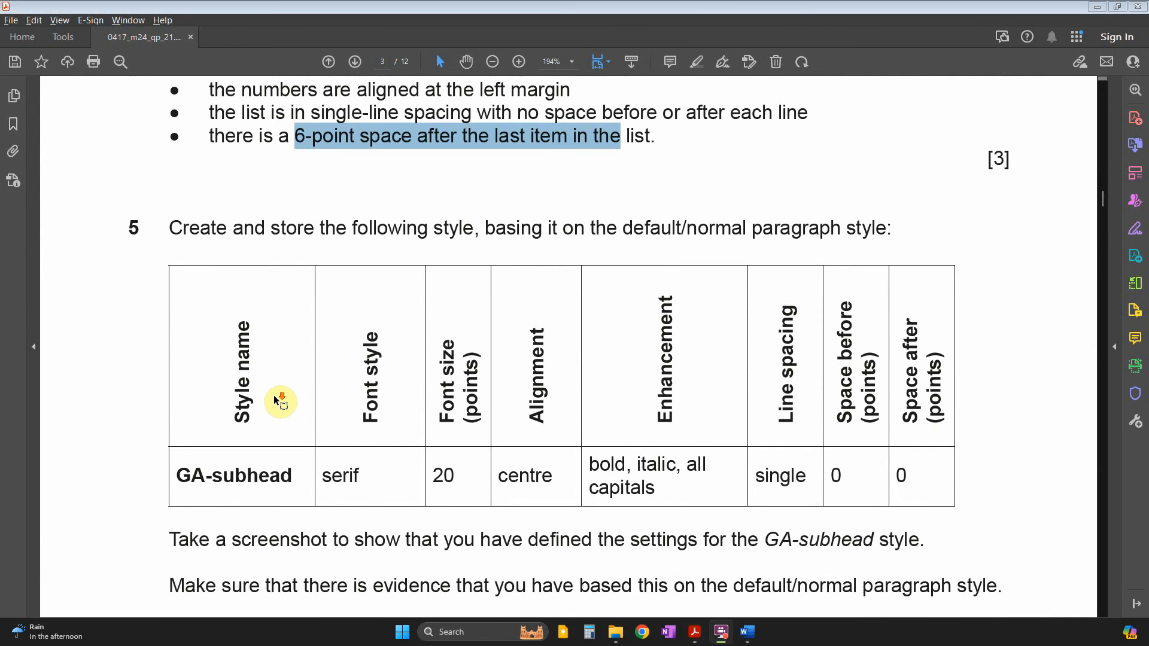
{"action": "scroll", "coordinate": [275, 397], "scroll_direction": "down", "scroll_amount": 3}
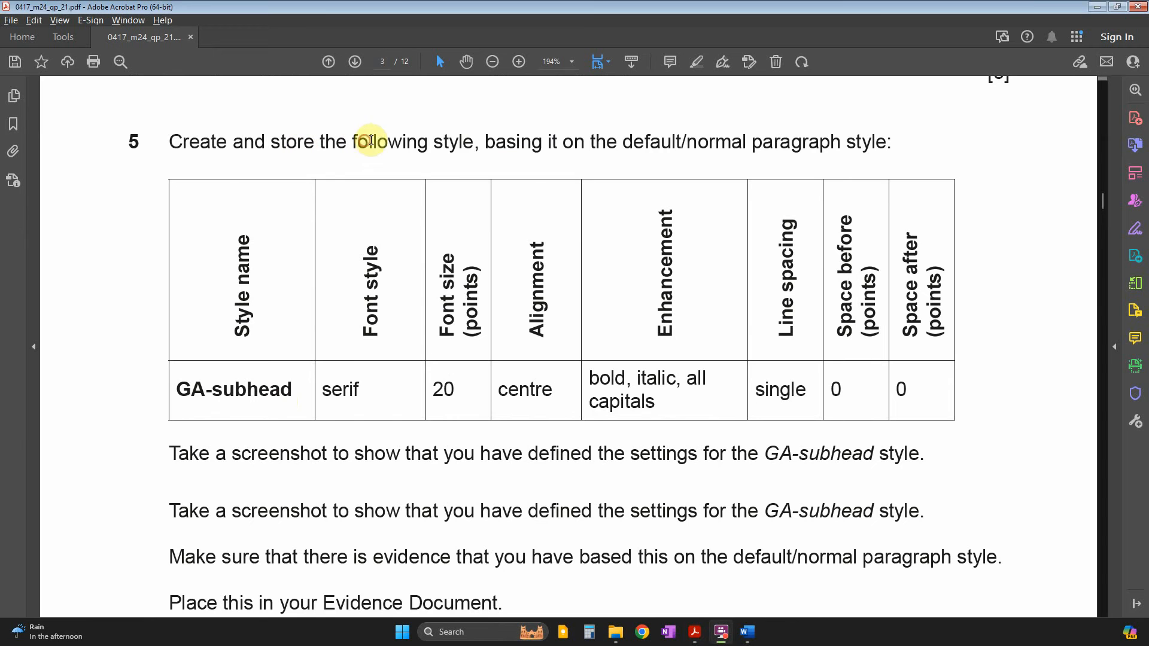
{"action": "left_click_drag", "start_coordinate": [370, 140], "coordinate": [442, 151]}
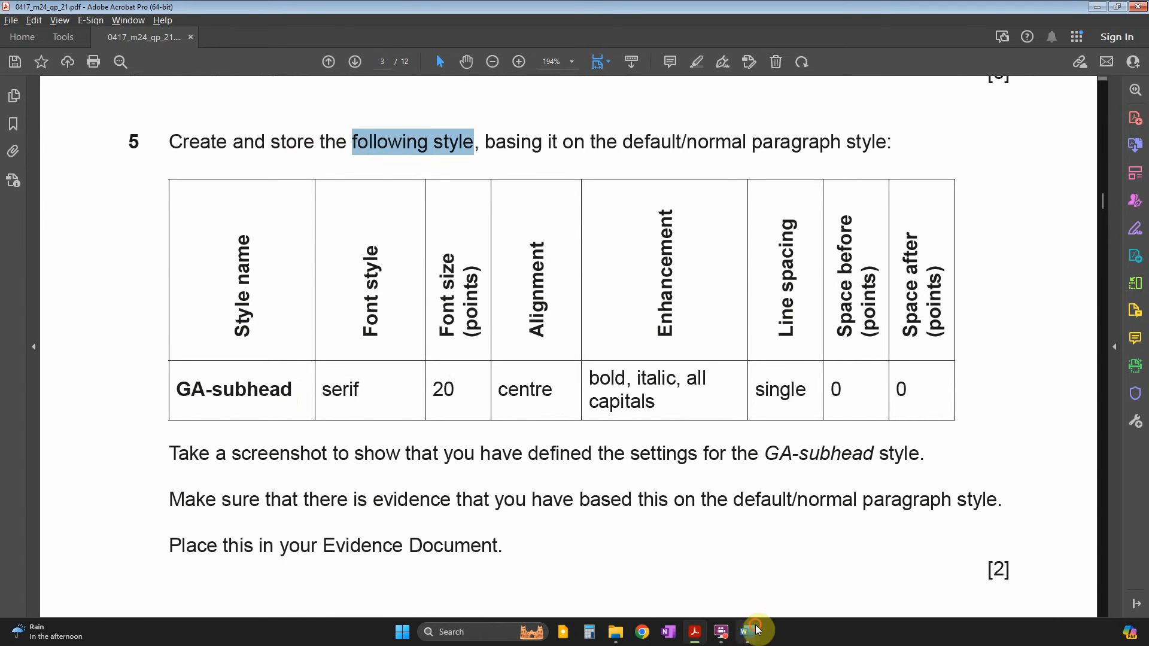
{"action": "left_click", "coordinate": [609, 312]}
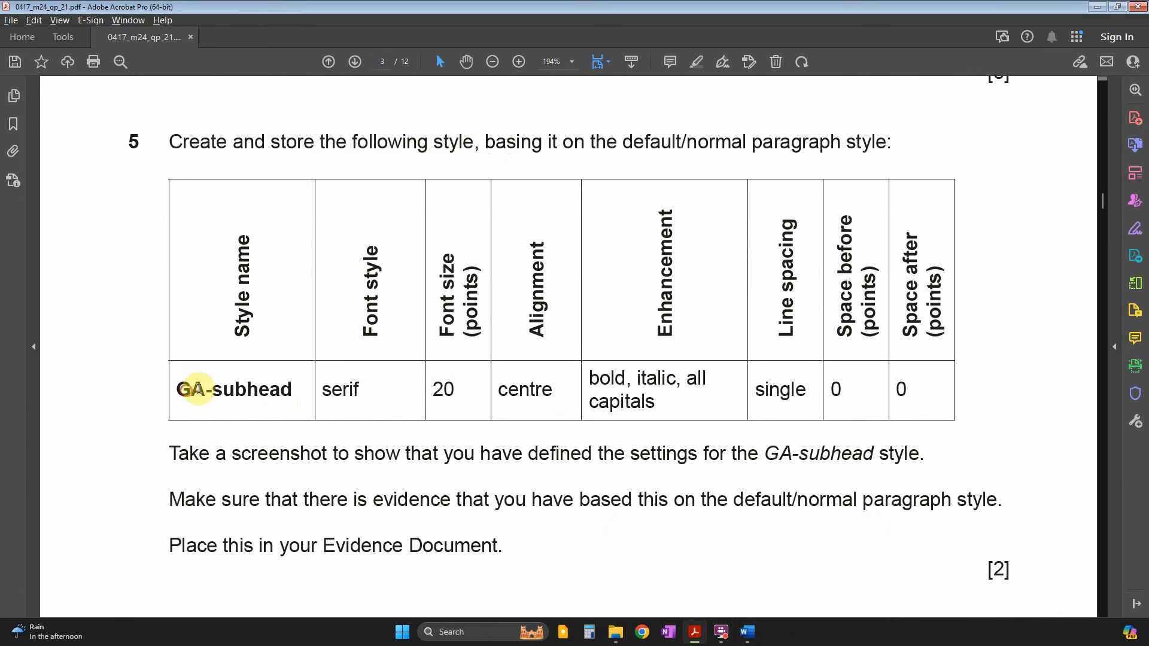
{"action": "left_click_drag", "start_coordinate": [197, 389], "coordinate": [281, 390]}
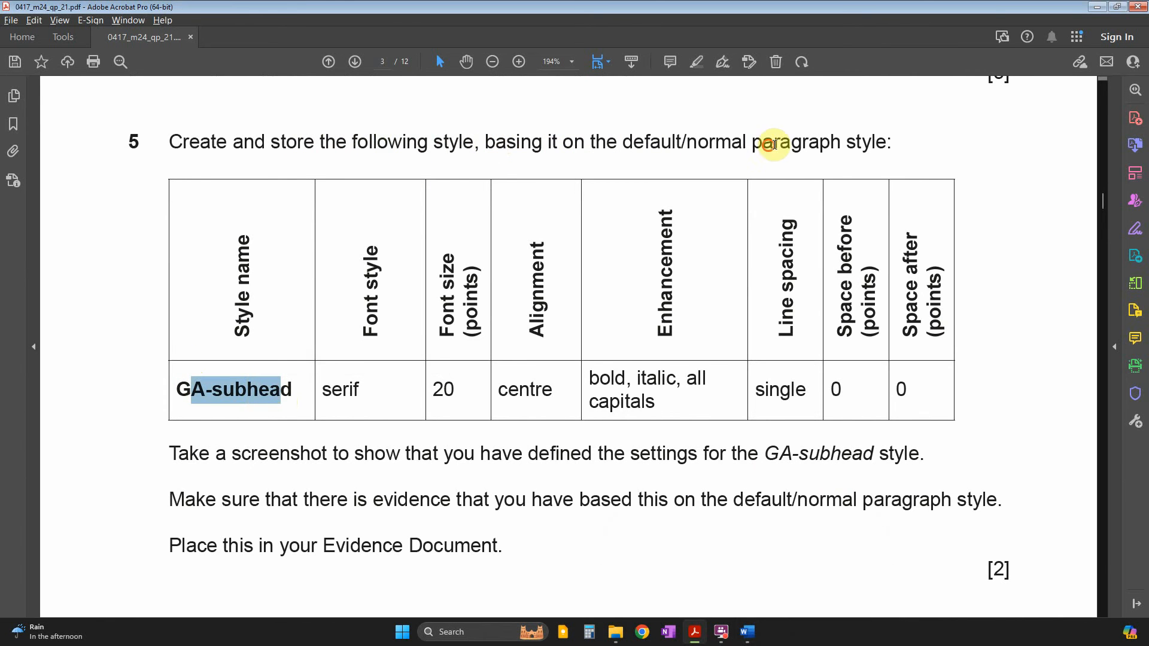
{"action": "left_click_drag", "start_coordinate": [772, 144], "coordinate": [891, 144]}
{"action": "scroll", "coordinate": [351, 361], "scroll_direction": "down", "scroll_amount": 1}
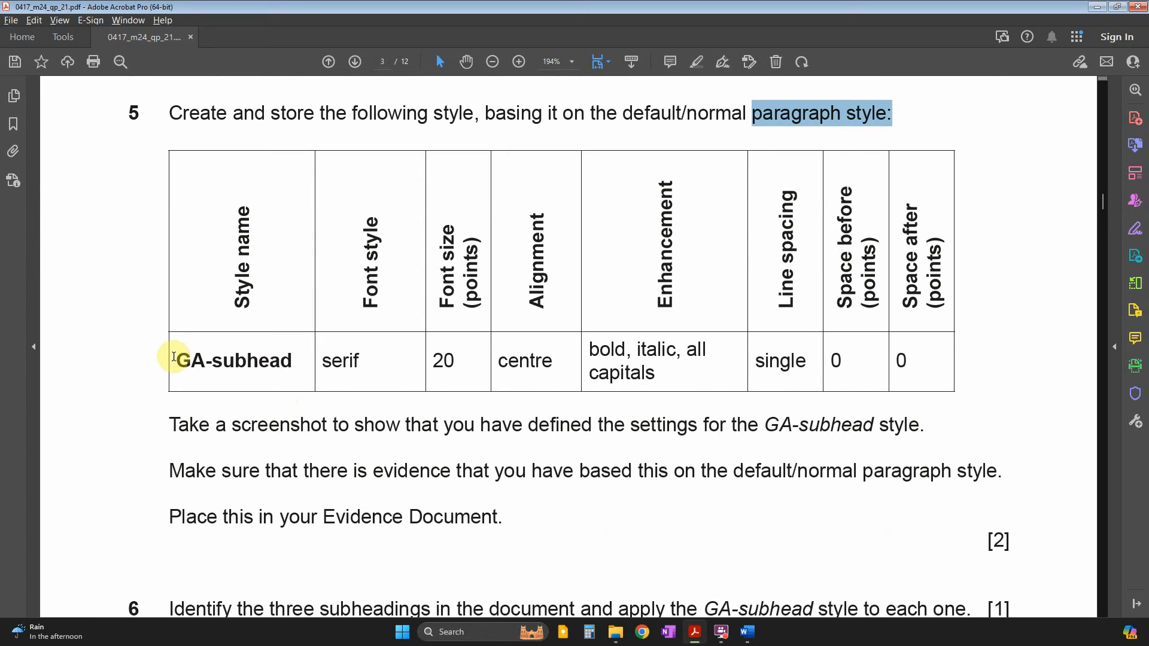
{"action": "left_click_drag", "start_coordinate": [174, 357], "coordinate": [450, 361]}
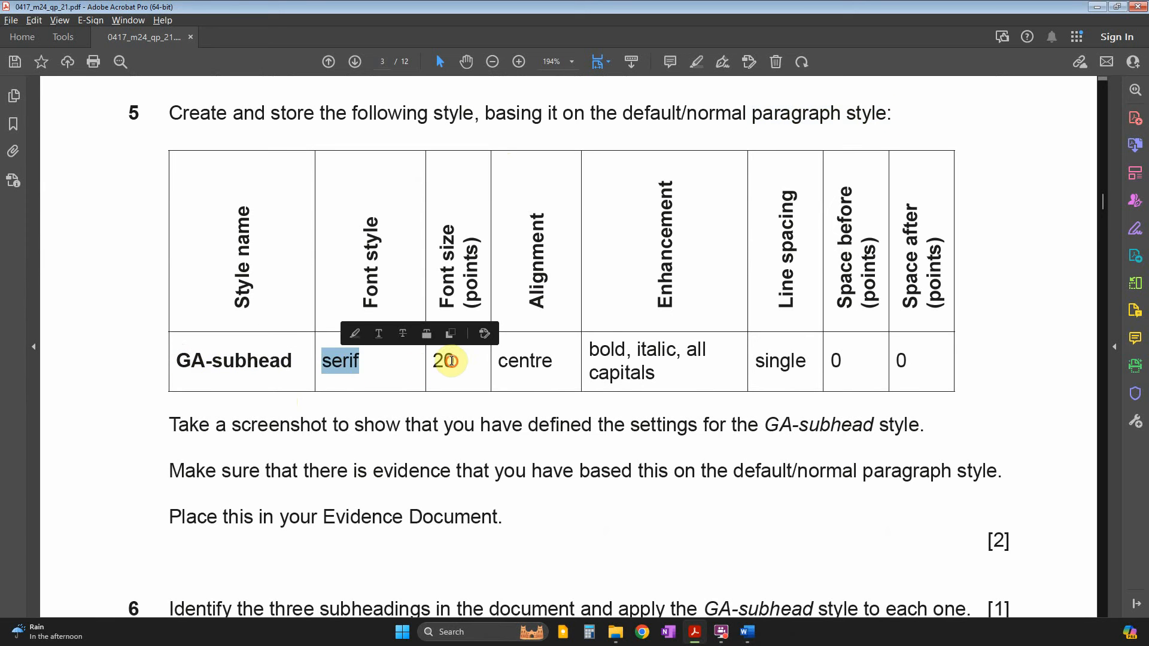
{"action": "double_click", "coordinate": [450, 361]}
{"action": "double_click", "coordinate": [524, 366]}
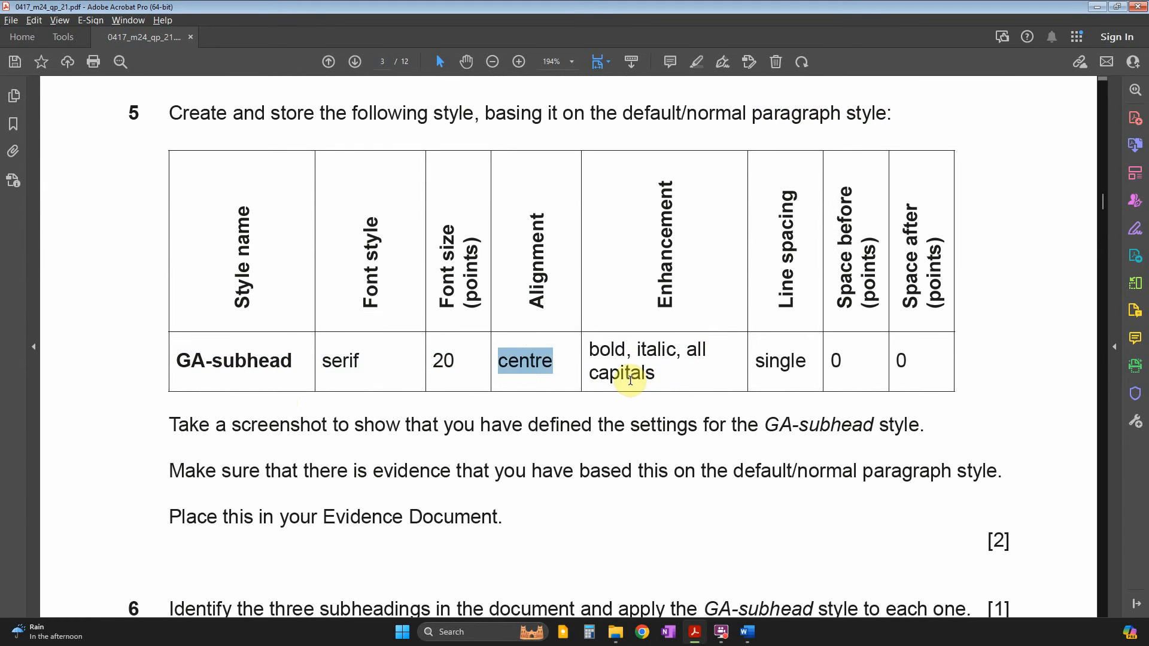
{"action": "left_click_drag", "start_coordinate": [598, 372], "coordinate": [655, 374]}
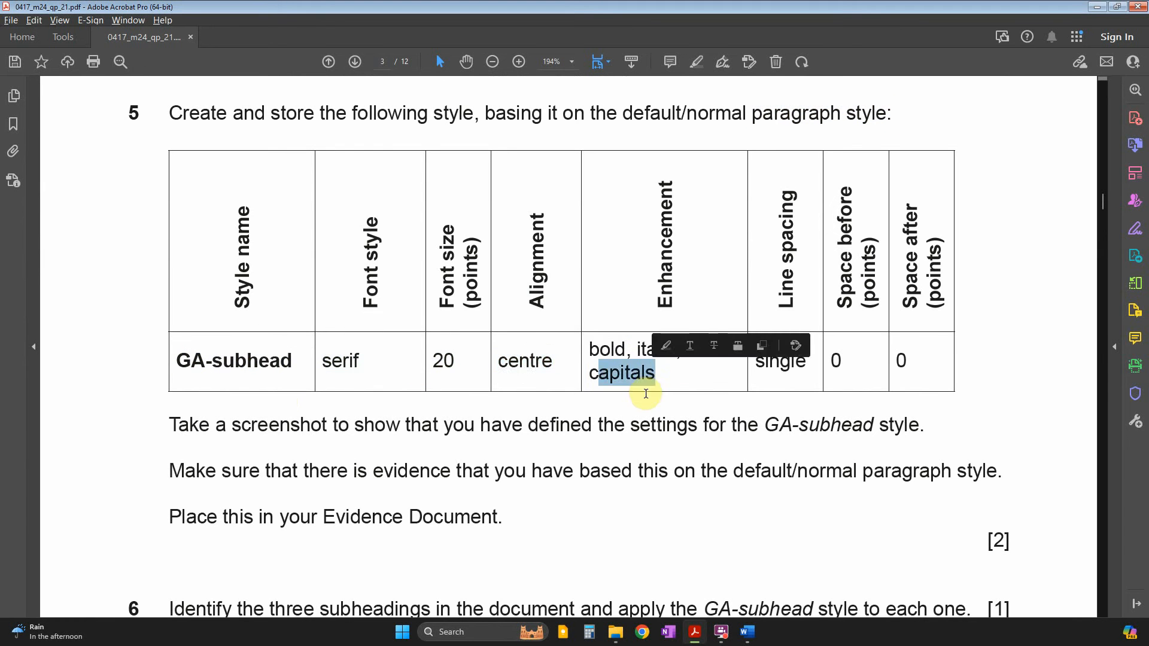
{"action": "double_click", "coordinate": [782, 362]}
{"action": "double_click", "coordinate": [835, 362]}
{"action": "left_click_drag", "start_coordinate": [832, 360], "coordinate": [924, 359]}
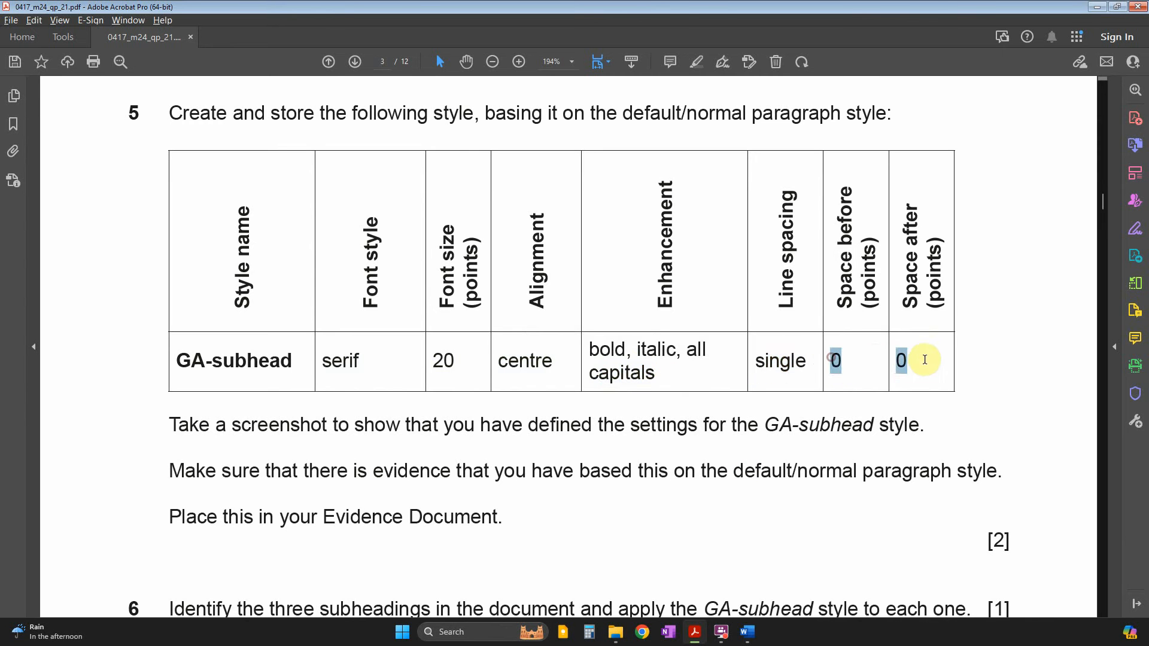
{"action": "scroll", "coordinate": [809, 411], "scroll_direction": "down", "scroll_amount": 1}
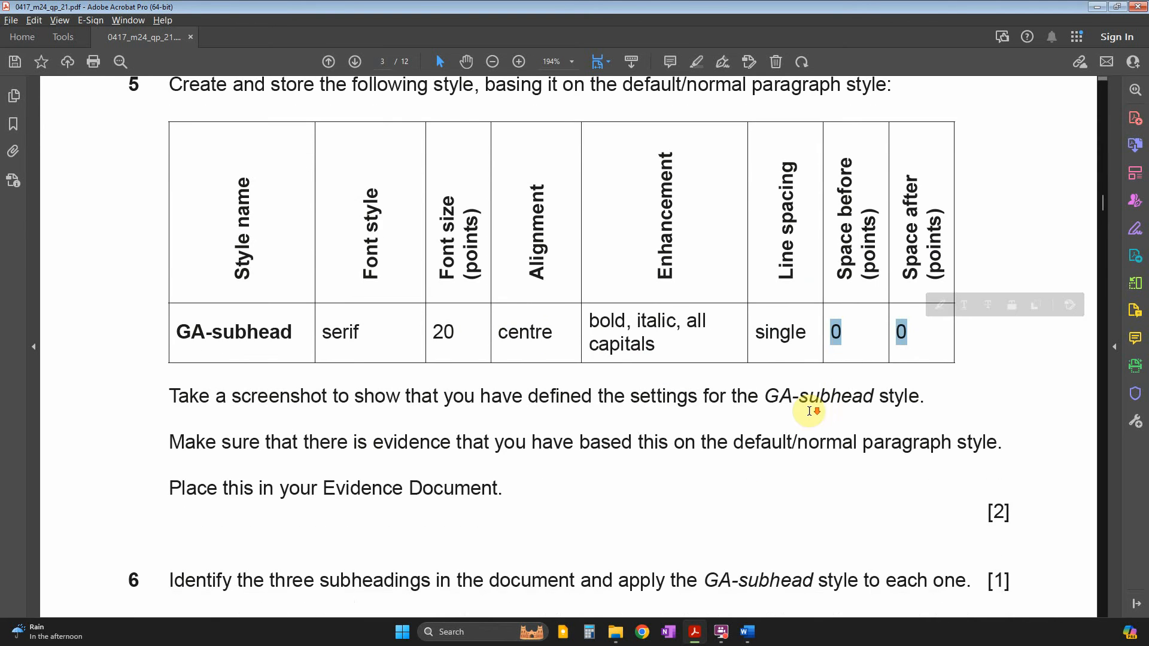
{"action": "scroll", "coordinate": [672, 510], "scroll_direction": "up", "scroll_amount": 3}
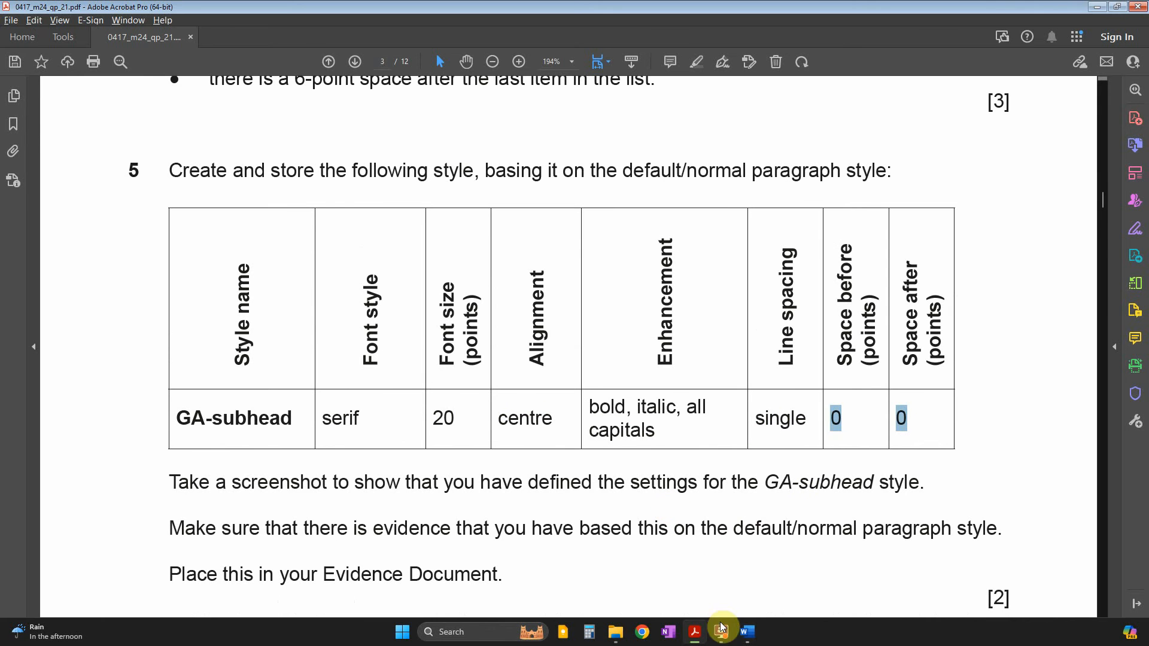
Create a new style from formatting and name it GA-subhead, as the task sheet specifies.
{"action": "mouse_move", "coordinate": [722, 627]}
{"action": "left_click", "coordinate": [791, 583]}
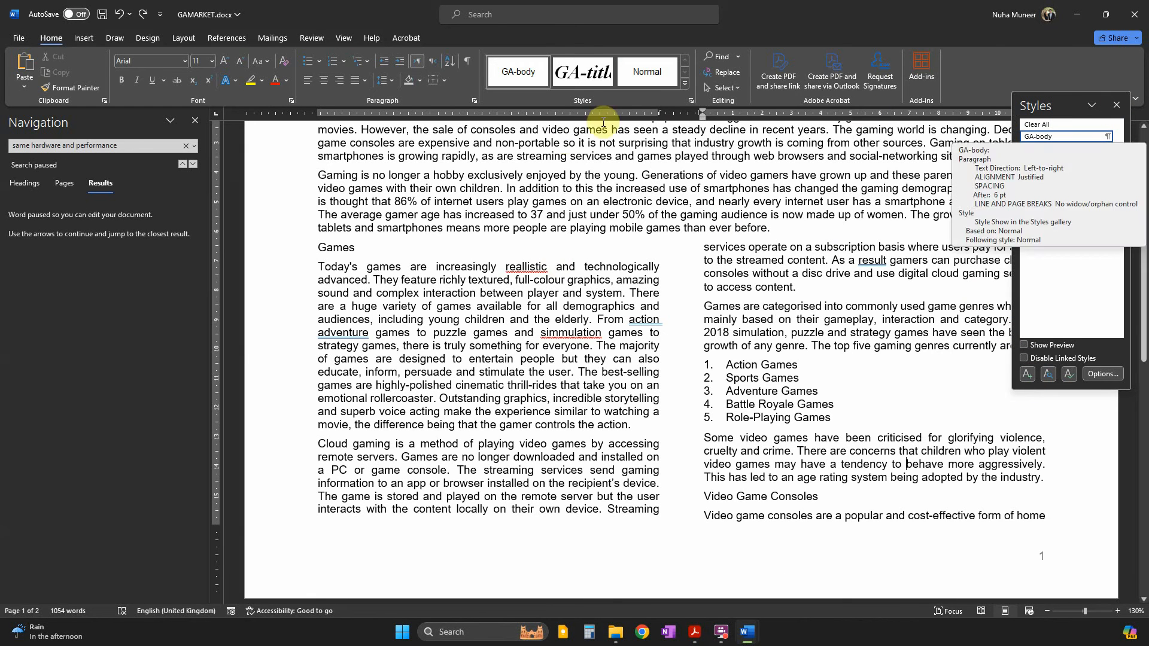
{"action": "left_click", "coordinate": [1023, 375]}
{"action": "key", "text": "alt+Tab"}
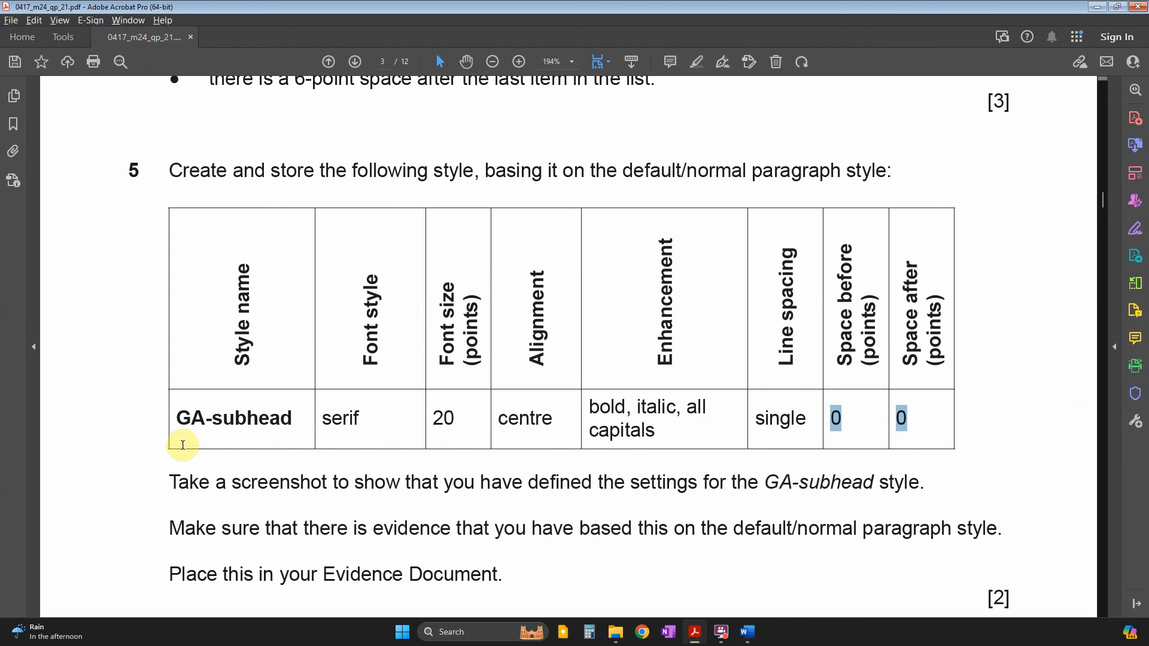
{"action": "left_click_drag", "start_coordinate": [176, 418], "coordinate": [292, 426]}
{"action": "key", "text": "alt+Tab"}
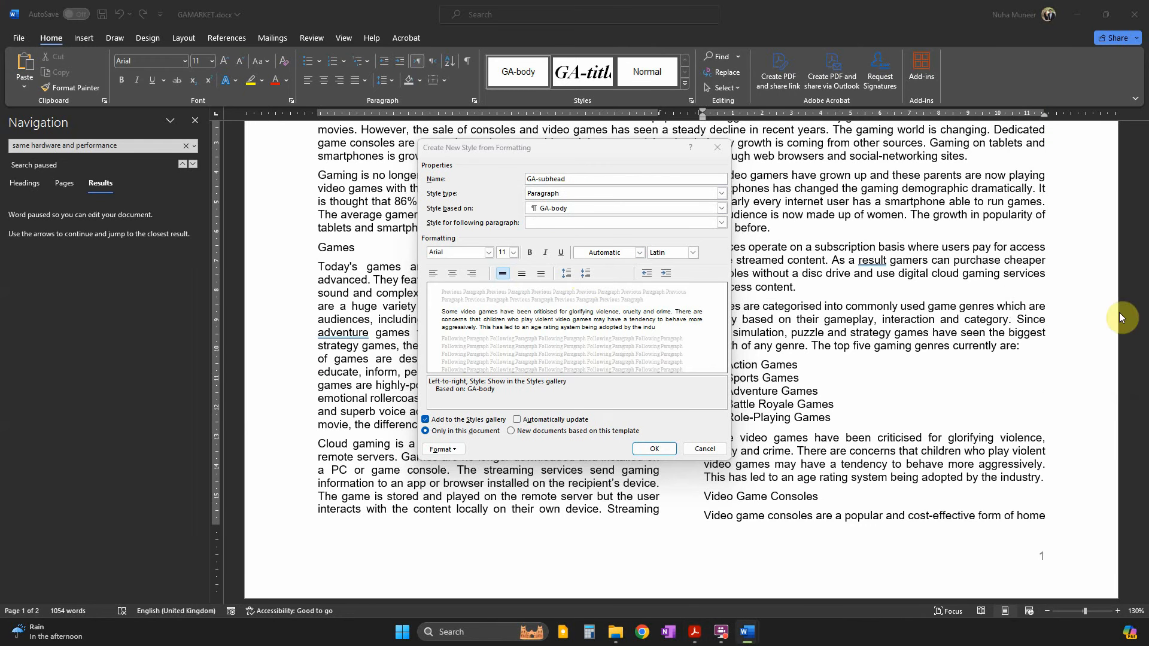
{"action": "key", "text": "alt+Tab"}
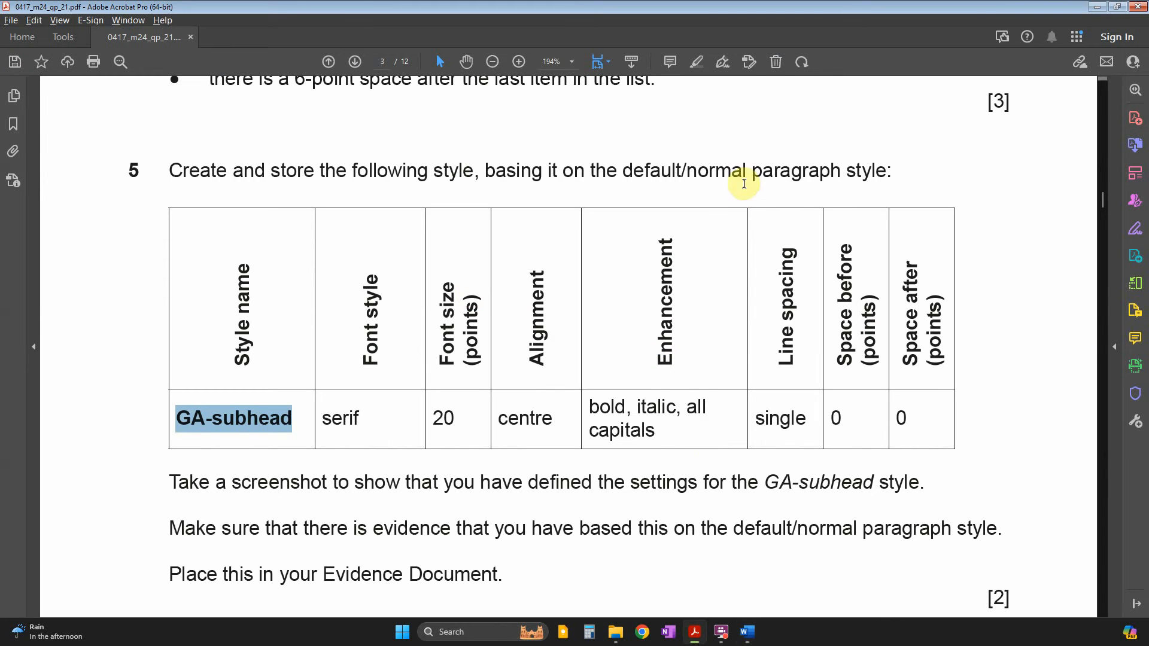
{"action": "left_click_drag", "start_coordinate": [484, 170], "coordinate": [795, 176]}
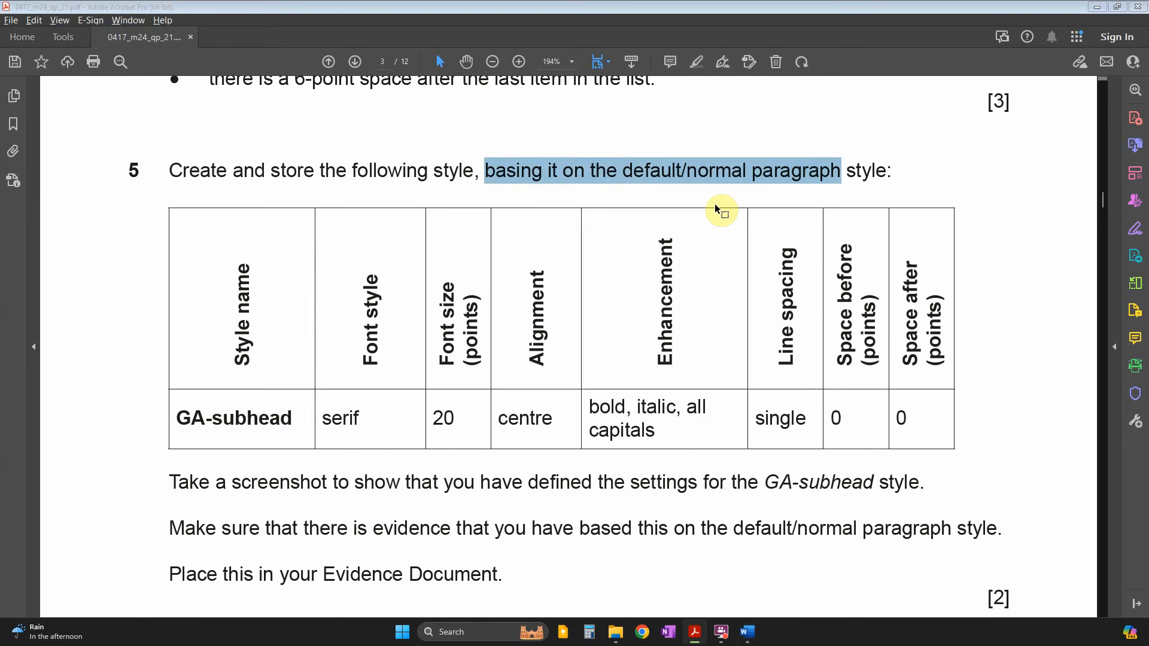
{"action": "key", "text": "alt+Tab"}
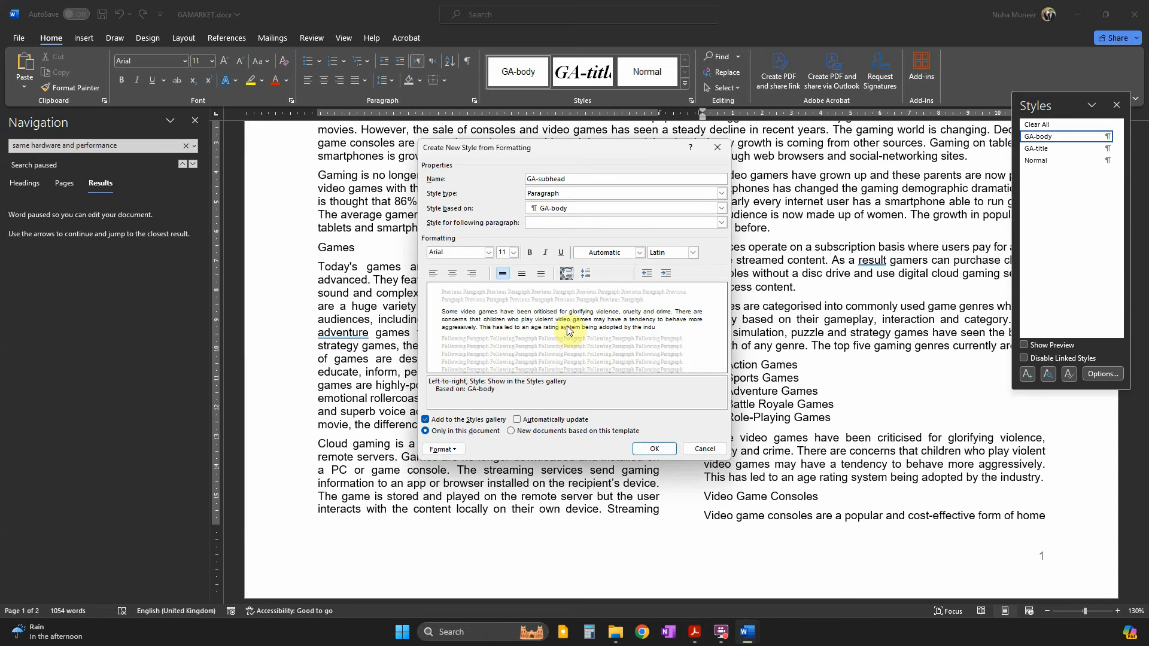
{"action": "key", "text": "Tab"}
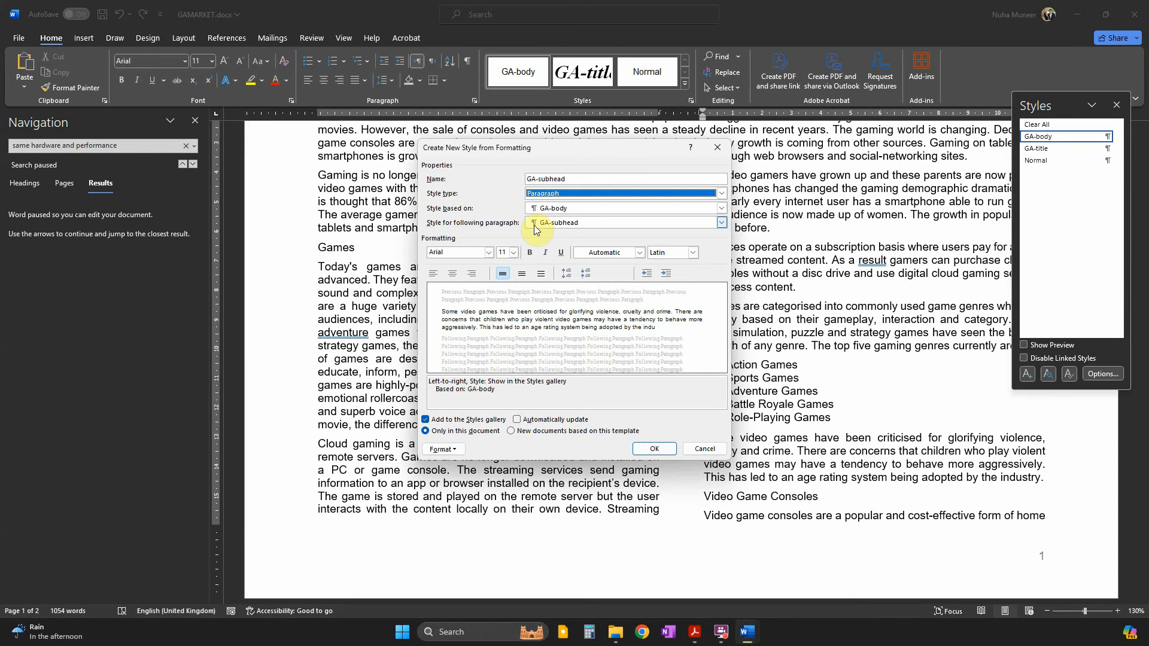
Base the GA-subhead style on Normal.
{"action": "left_click", "coordinate": [546, 210]}
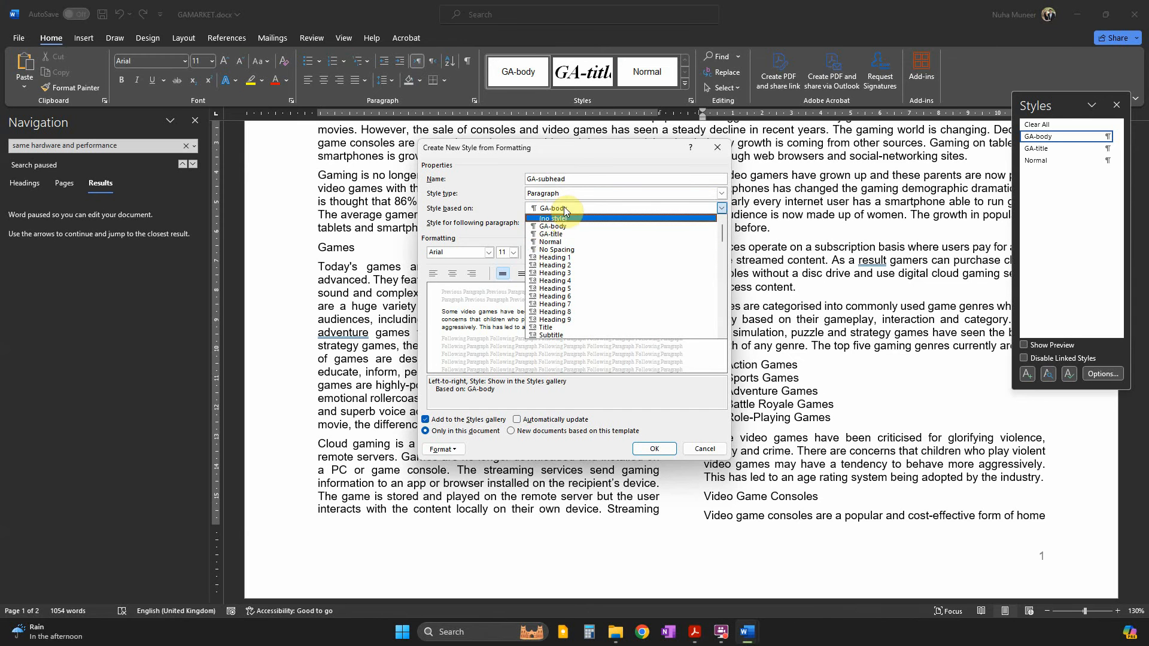
{"action": "left_click", "coordinate": [561, 242]}
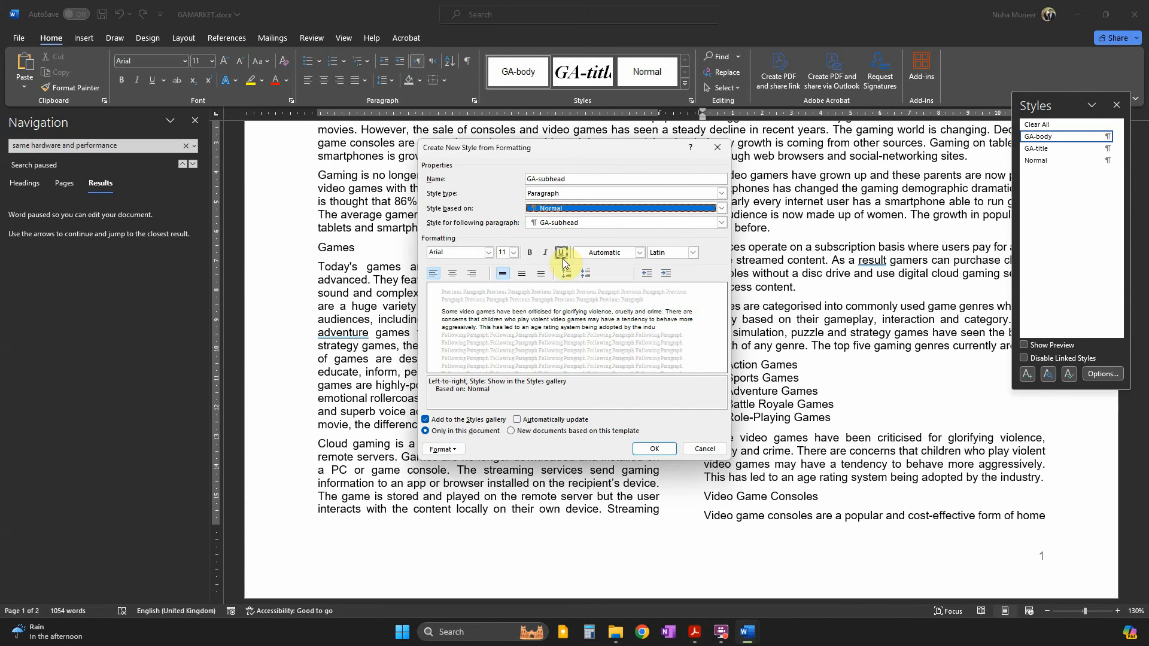
{"action": "key", "text": "alt+Tab"}
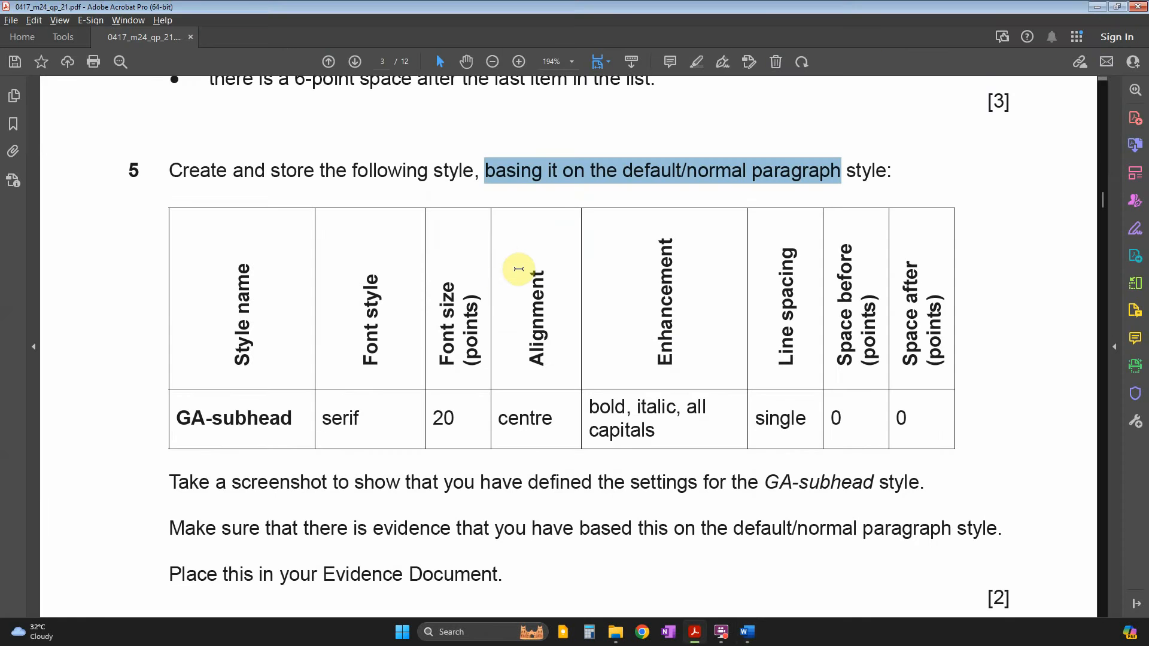
{"action": "key", "text": "alt+Tab"}
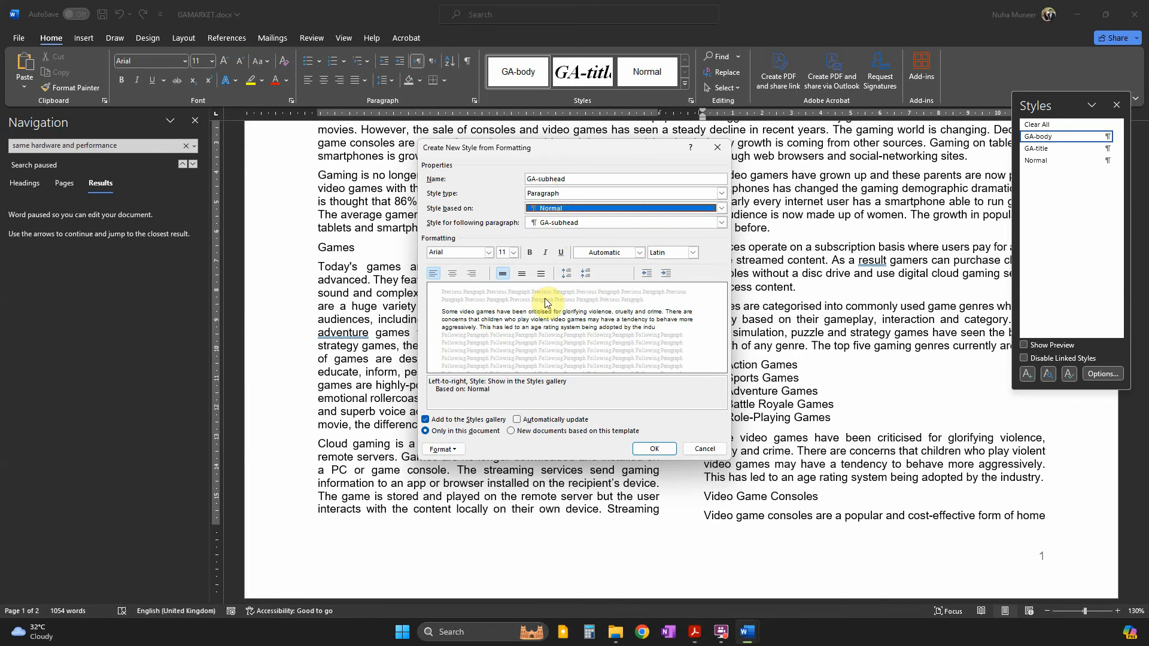
{"action": "key", "text": "alt+Tab"}
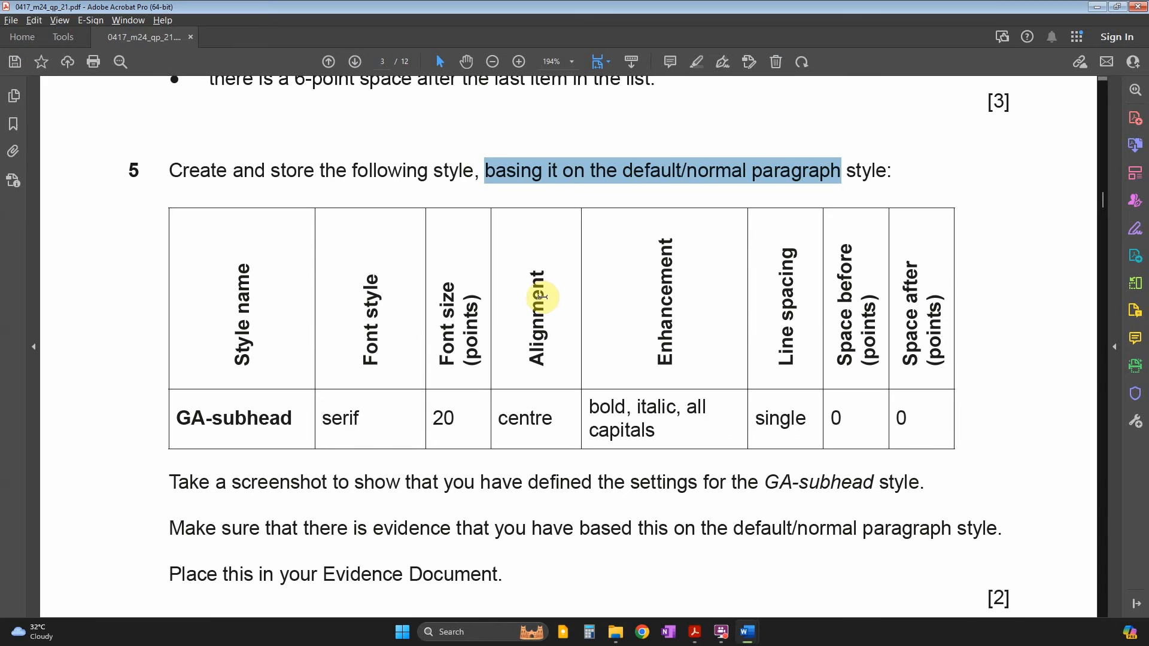
{"action": "left_click_drag", "start_coordinate": [328, 418], "coordinate": [354, 420]}
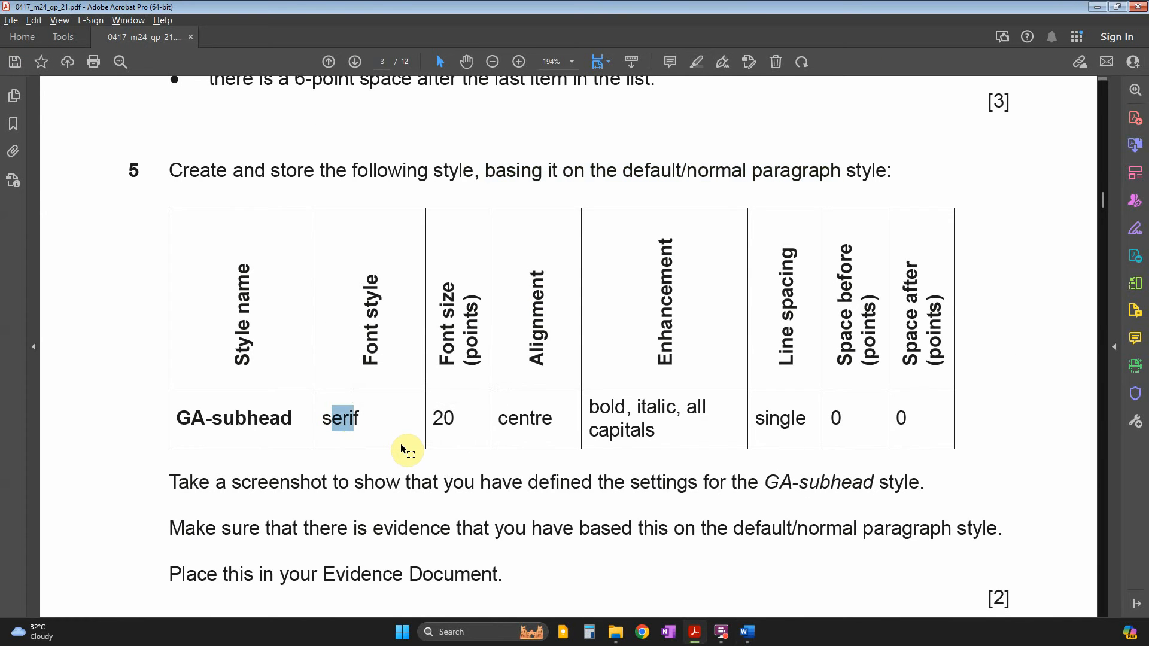
{"action": "key", "text": "alt+Tab"}
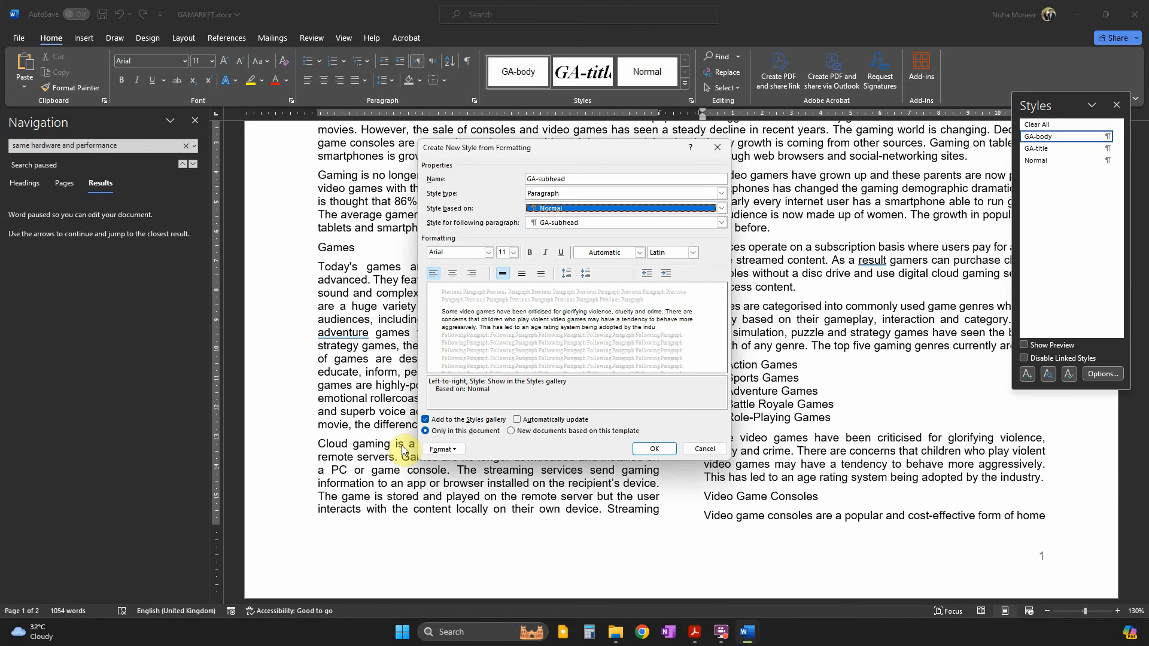
Set the style's font to Times New Roman at 20 pt.
{"action": "double_click", "coordinate": [459, 256]}
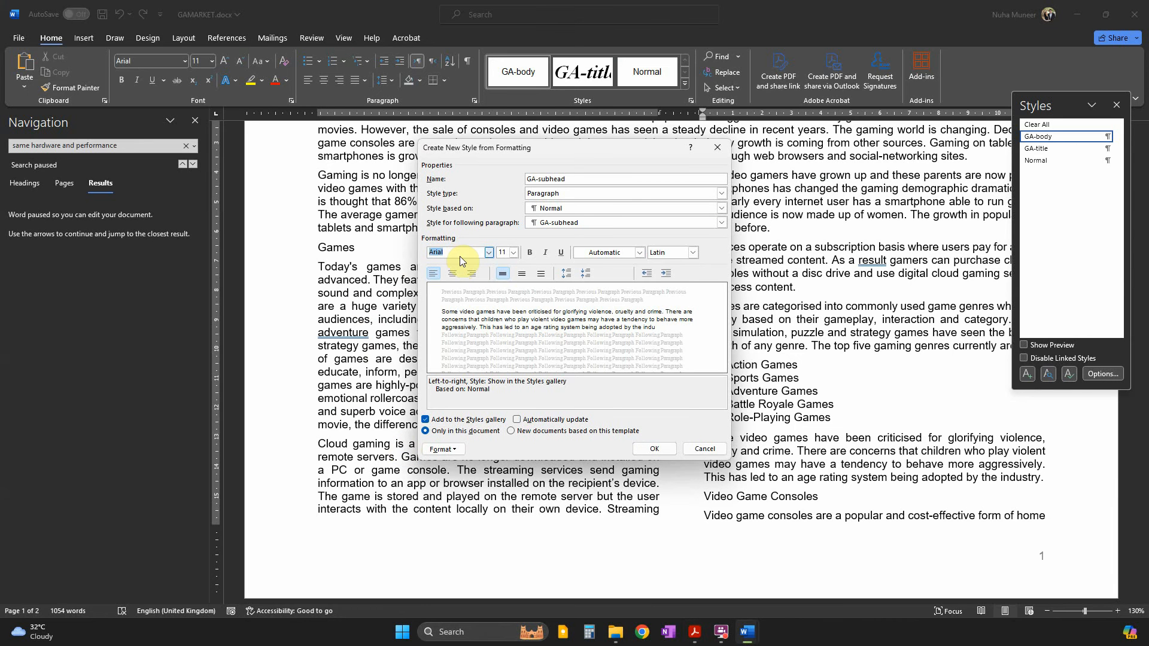
{"action": "type", "text": "Times New Roman"}
{"action": "key", "text": "alt+Tab"}
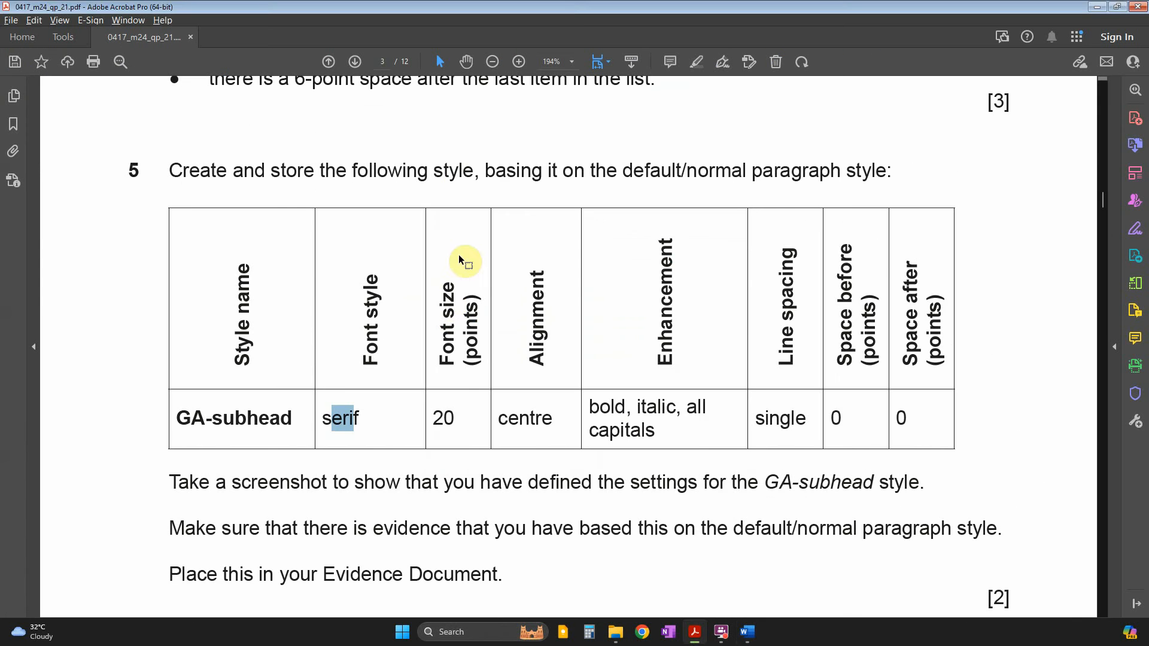
{"action": "key", "text": "alt+Tab"}
{"action": "key", "text": "alt+Tab"}
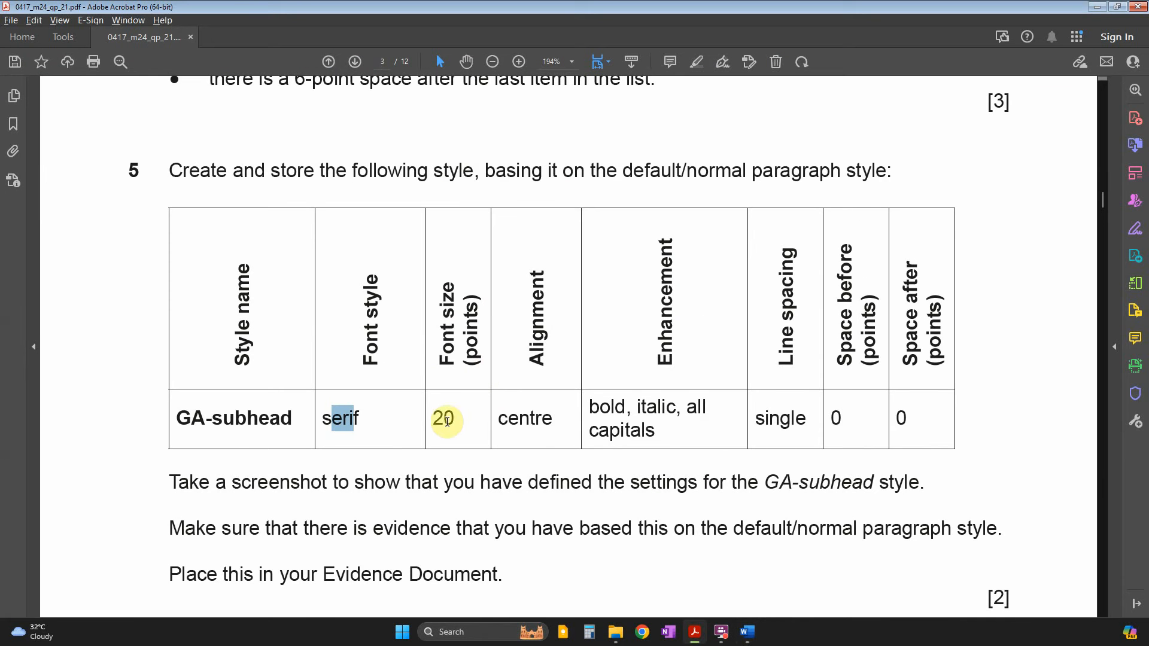
{"action": "key", "text": "alt+Tab"}
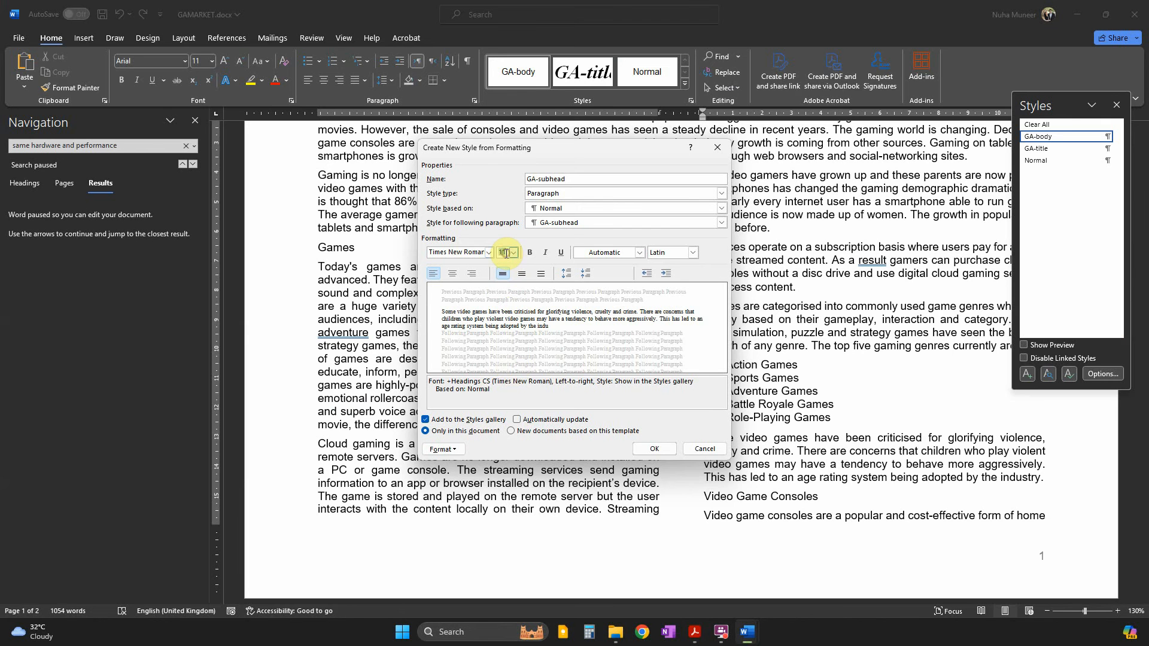
{"action": "type", "text": "0"}
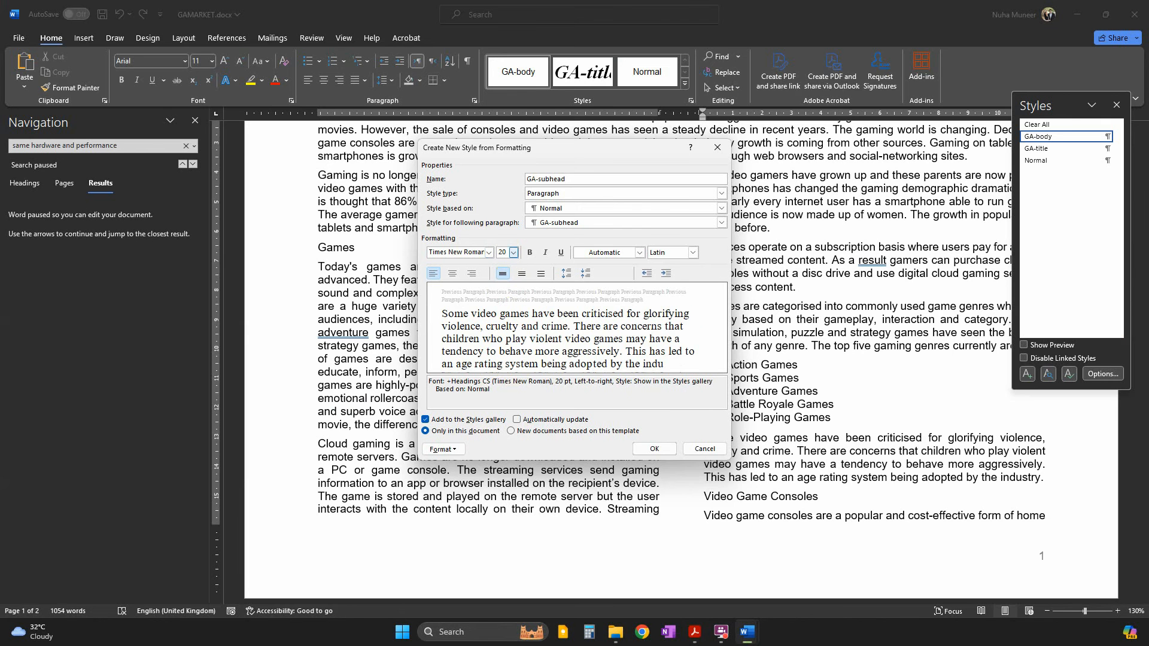
Make the style centred, bold and italic.
{"action": "left_click", "coordinate": [453, 273]}
{"action": "key", "text": "alt+Tab"}
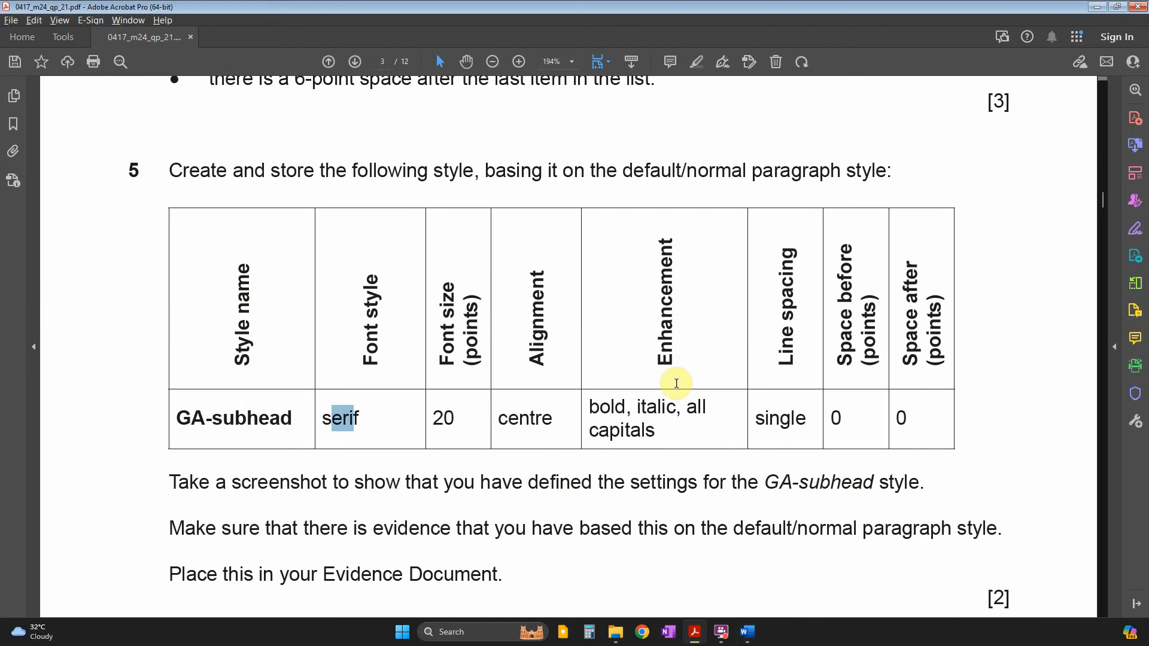
{"action": "left_click_drag", "start_coordinate": [588, 406], "coordinate": [676, 407]}
{"action": "key", "text": "alt+Tab"}
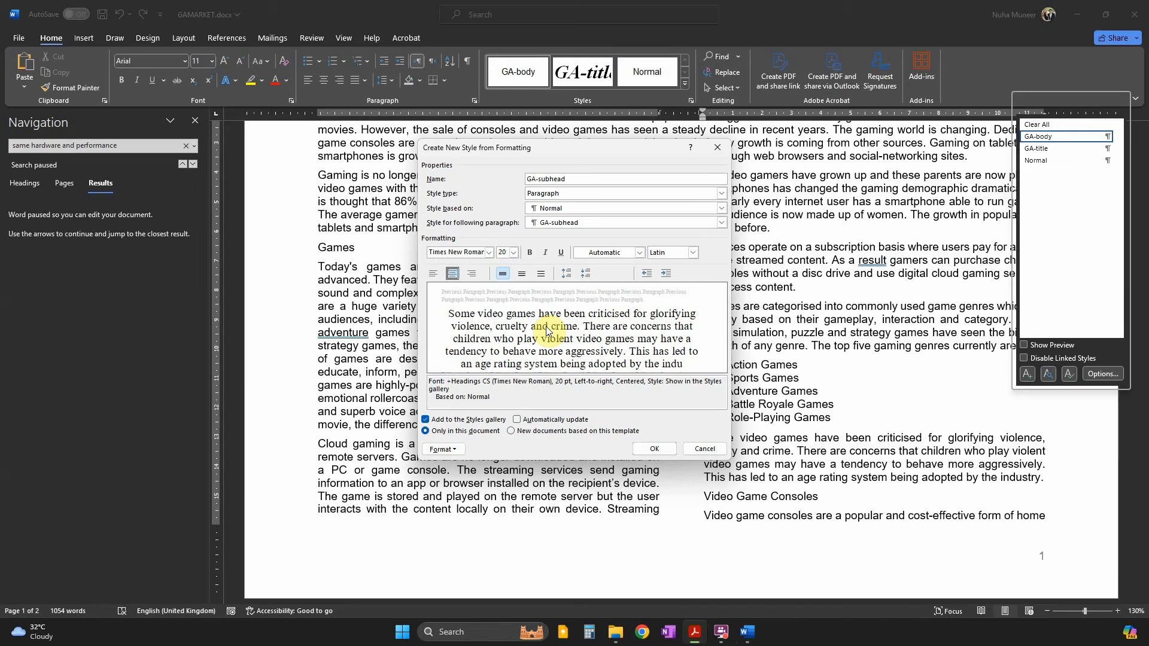
{"action": "left_click", "coordinate": [530, 254]}
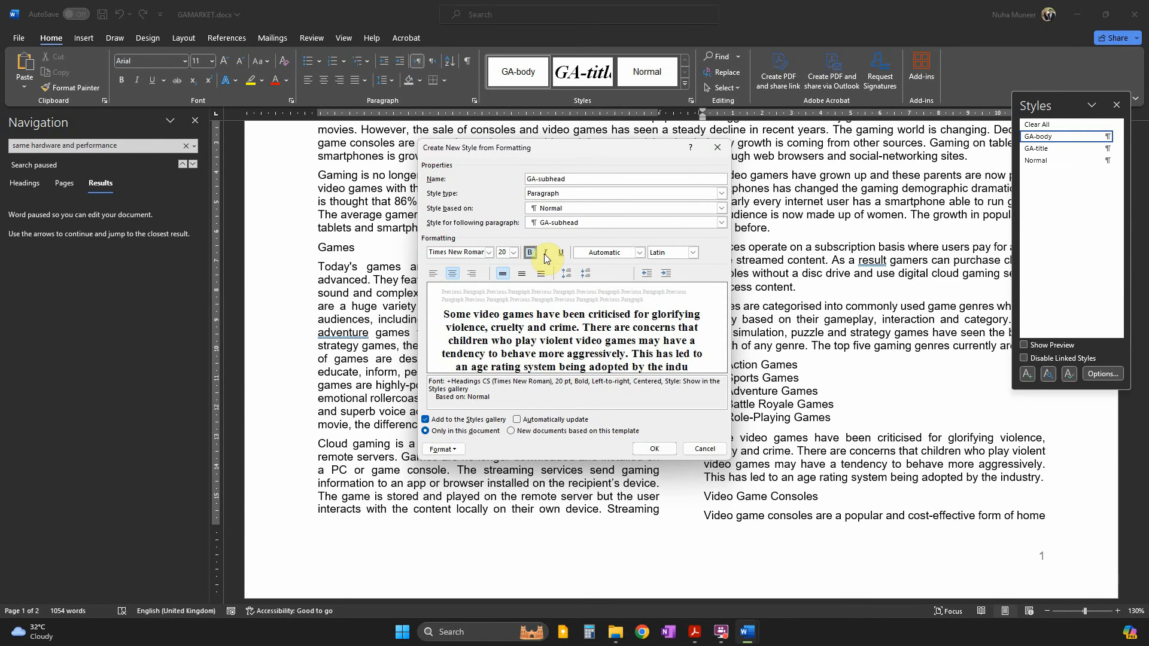
{"action": "left_click", "coordinate": [545, 252]}
{"action": "key", "text": "alt+Tab"}
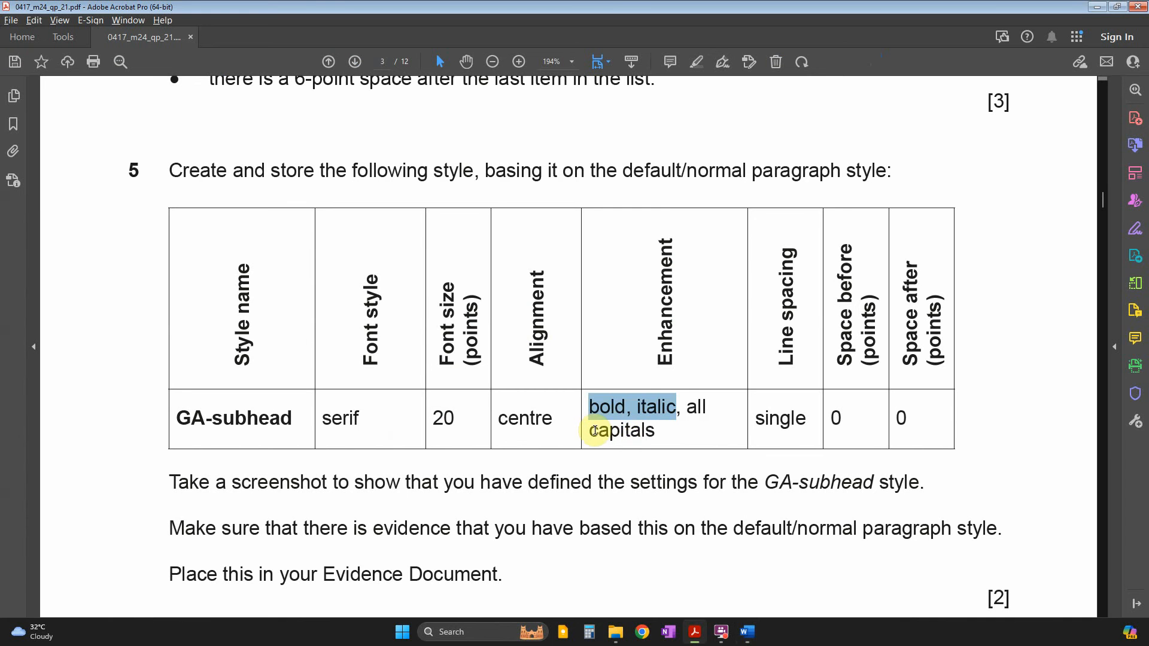
{"action": "left_click_drag", "start_coordinate": [591, 430], "coordinate": [654, 430]}
{"action": "key", "text": "alt+Tab"}
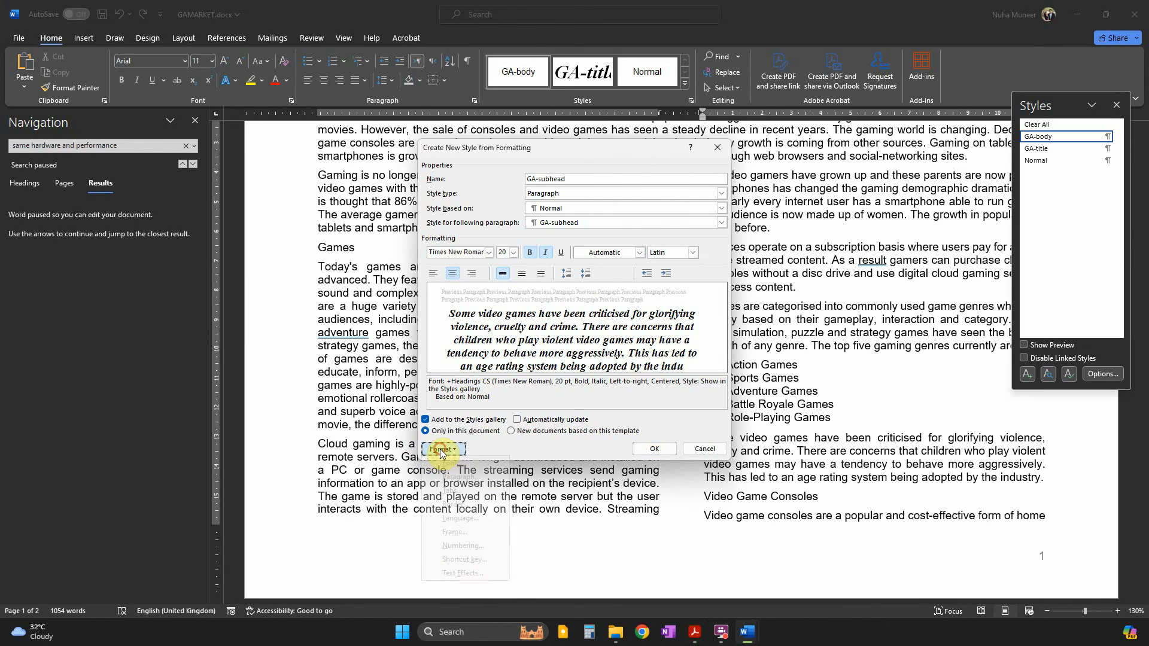
Turn on All caps in the GA-subhead style's font settings.
{"action": "left_click", "coordinate": [438, 454]}
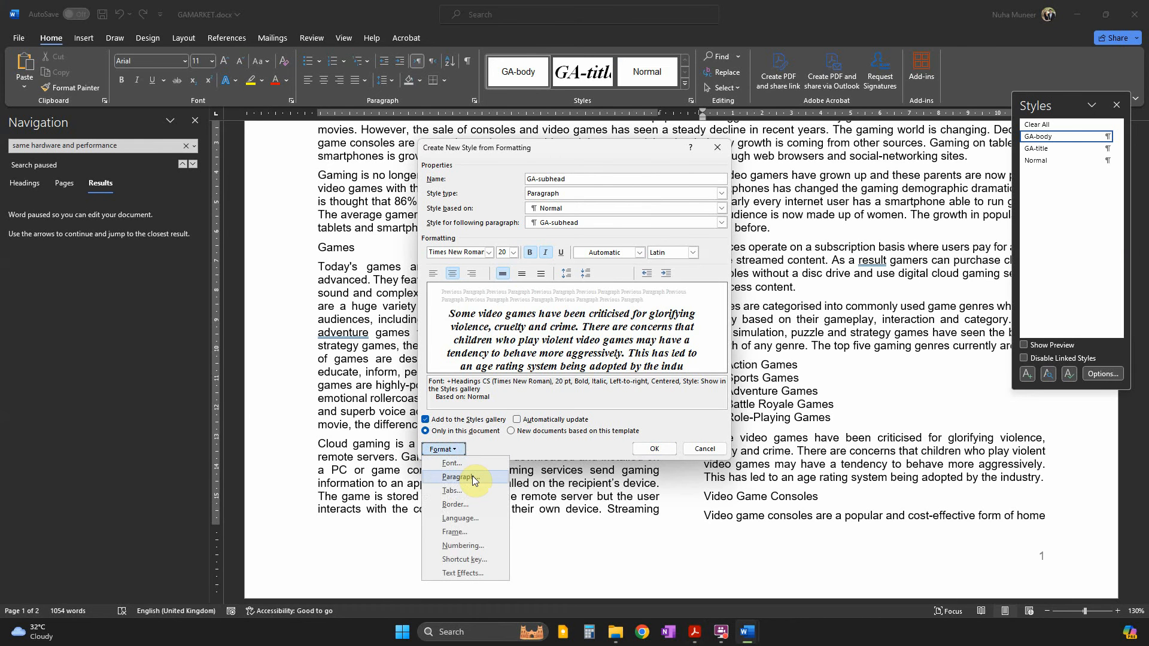
{"action": "left_click", "coordinate": [463, 464]}
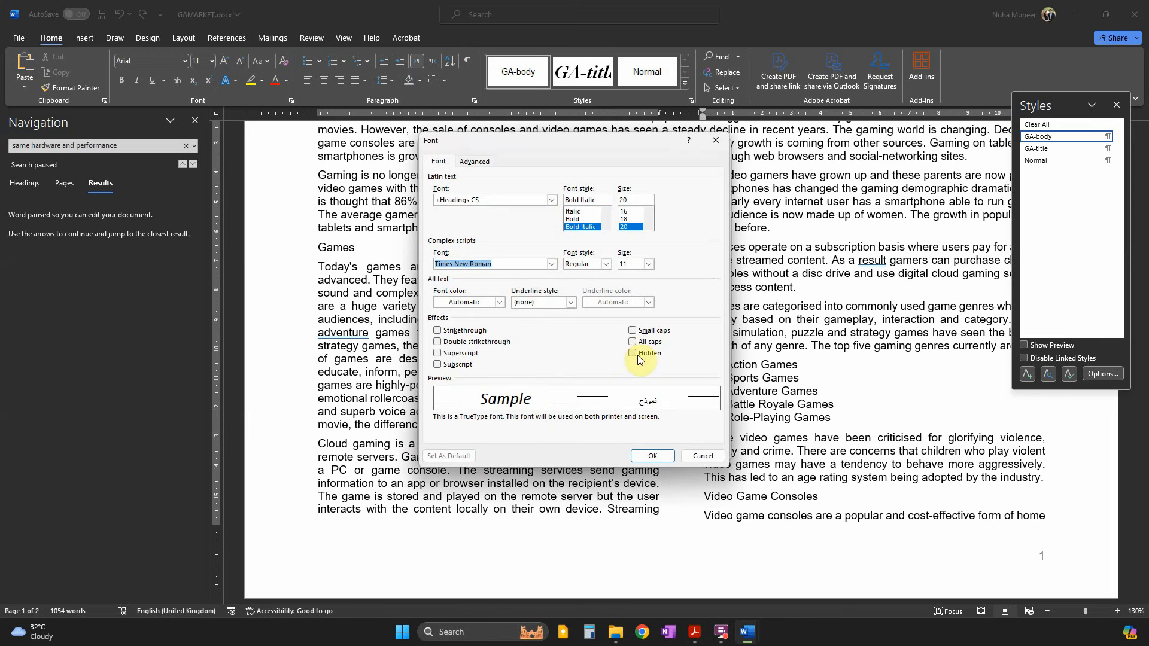
{"action": "left_click", "coordinate": [638, 346]}
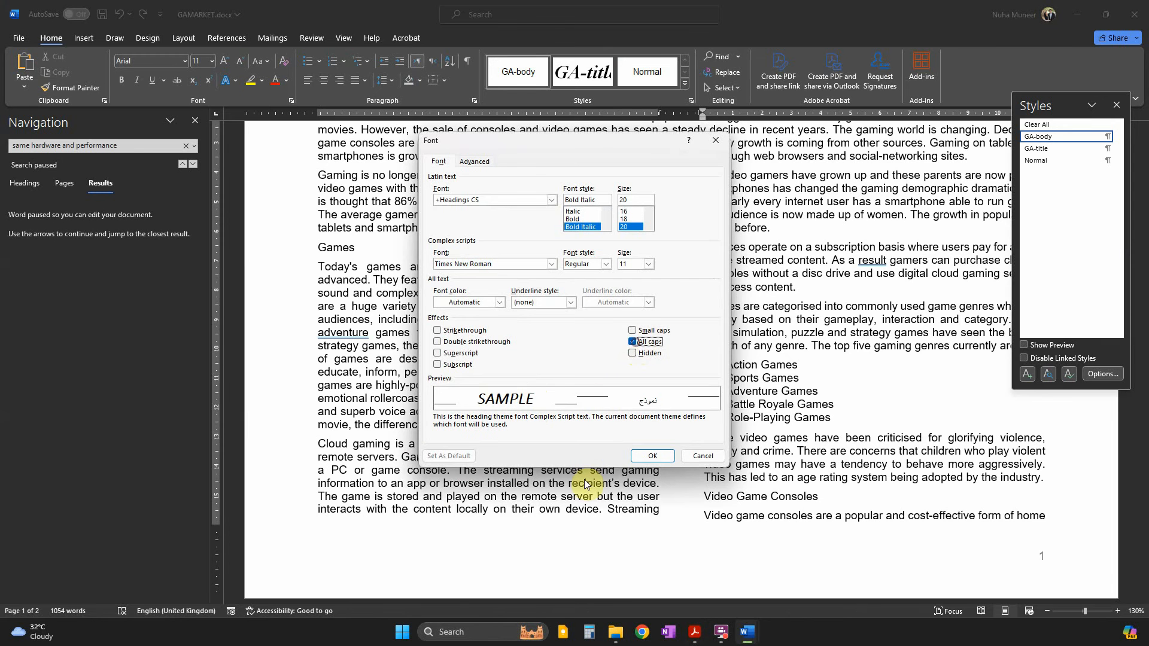
{"action": "left_click", "coordinate": [646, 457]}
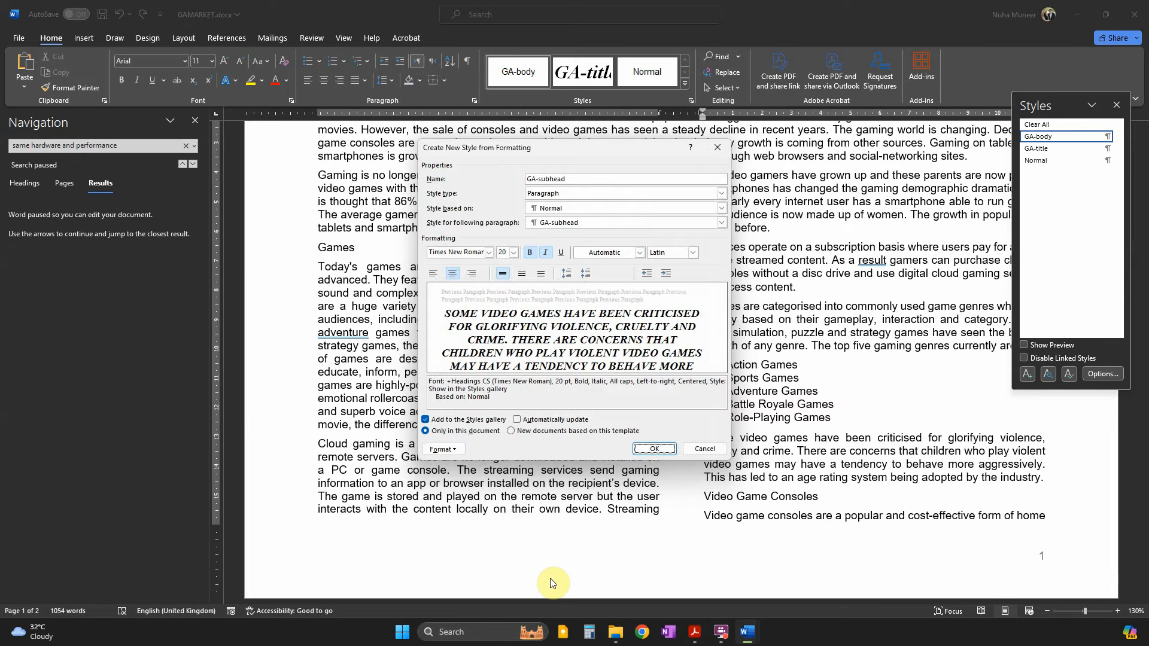
{"action": "key", "text": "alt+Tab"}
{"action": "left_click", "coordinate": [759, 417]}
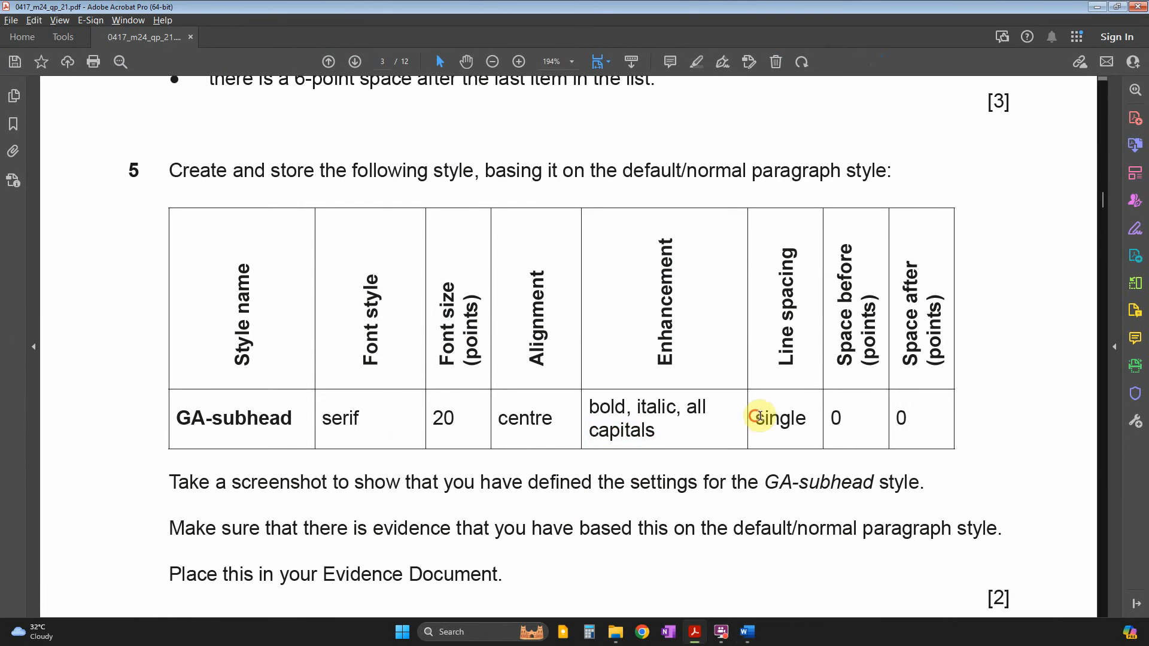
{"action": "double_click", "coordinate": [758, 417]}
{"action": "key", "text": "alt+Tab"}
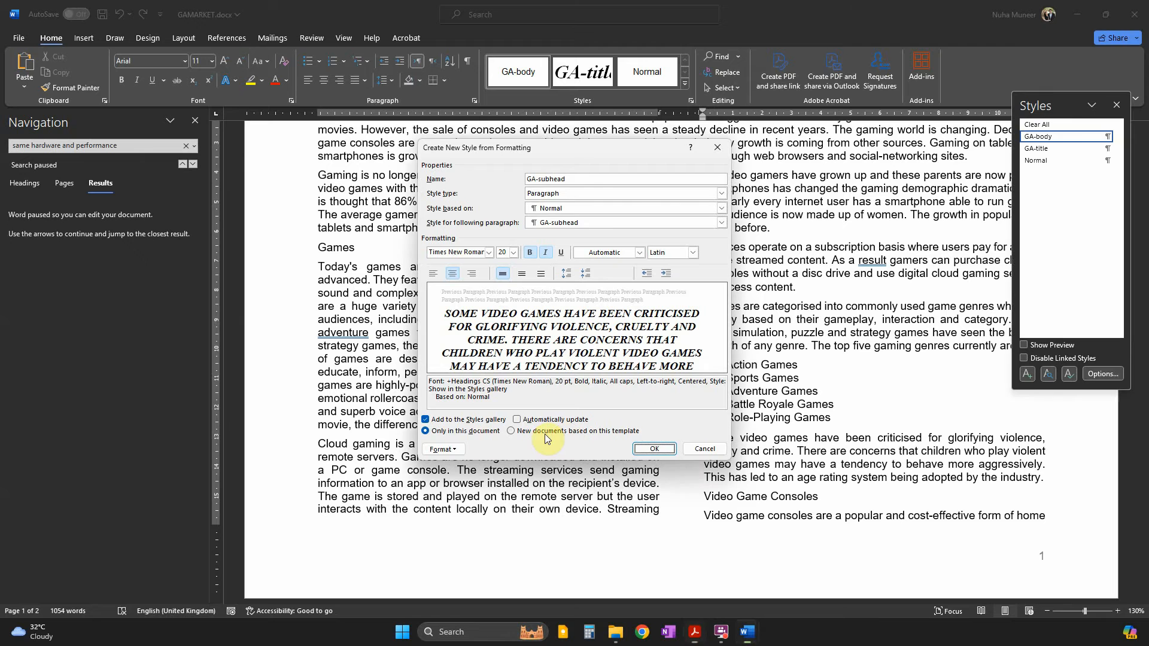
Give the style single spacing with 0 pt before and after, then save it.
{"action": "left_click", "coordinate": [438, 452]}
{"action": "left_click", "coordinate": [469, 478]}
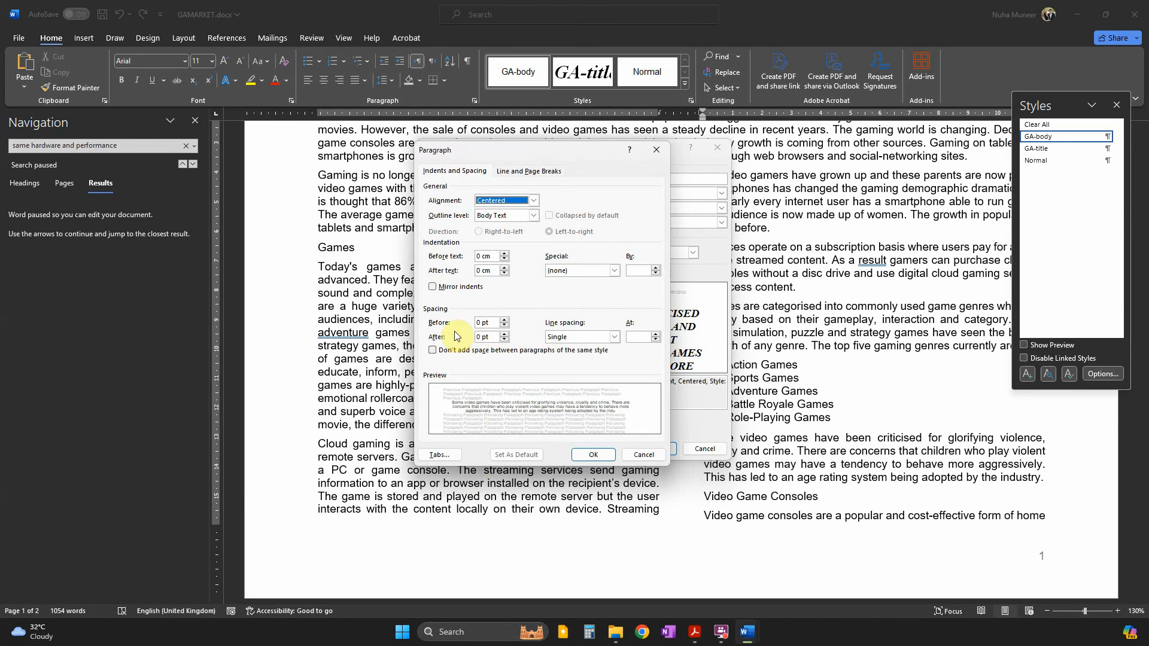
{"action": "left_click", "coordinate": [579, 452]}
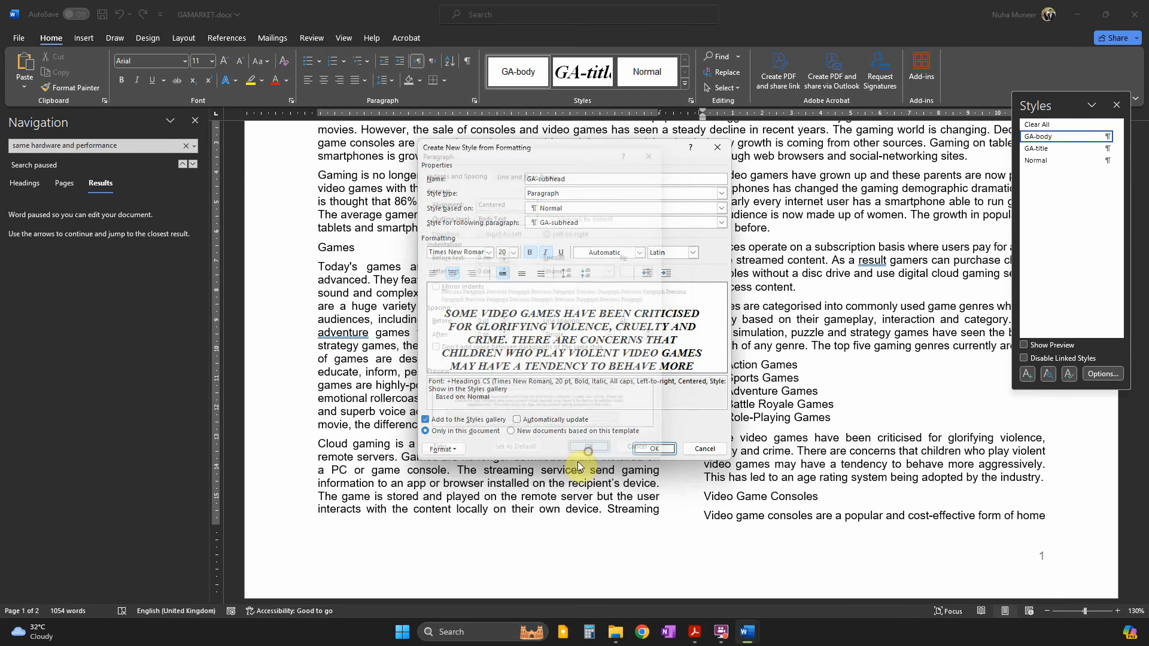
{"action": "left_click", "coordinate": [646, 450]}
Use Format Painter to copy the Cloud gaming paragraph's body formatting onto the oversized criticism paragraph.
{"action": "left_click", "coordinate": [922, 286]}
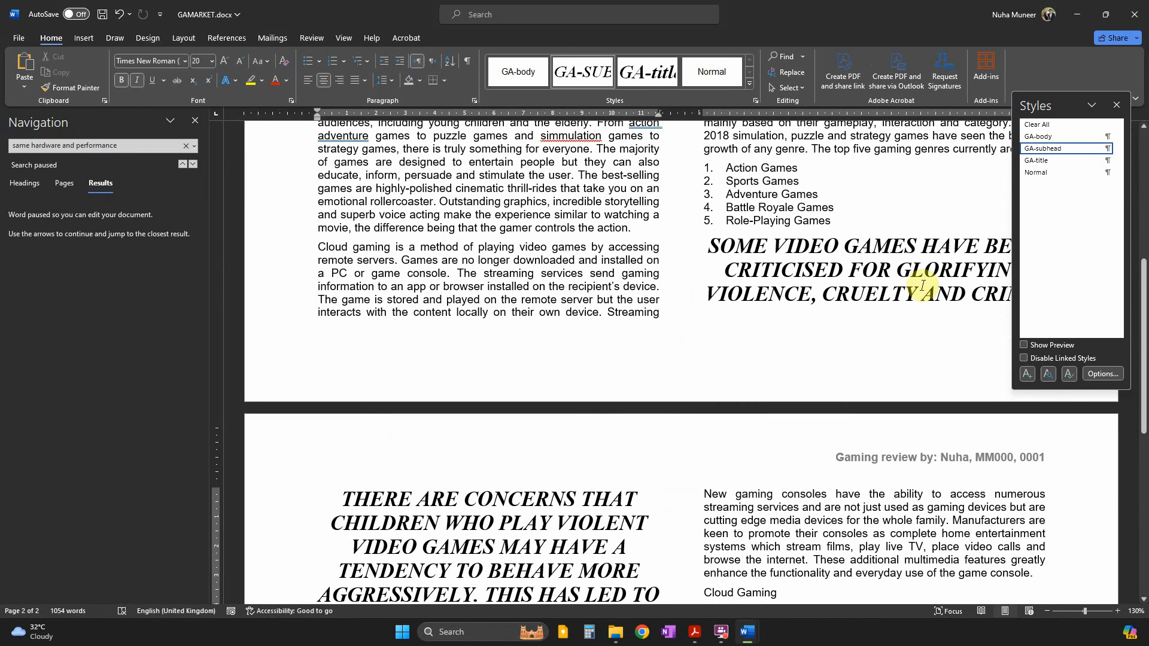
{"action": "scroll", "coordinate": [922, 286], "scroll_direction": "down", "scroll_amount": 2}
{"action": "scroll", "coordinate": [782, 313], "scroll_direction": "down", "scroll_amount": 2, "text": "ctrl"}
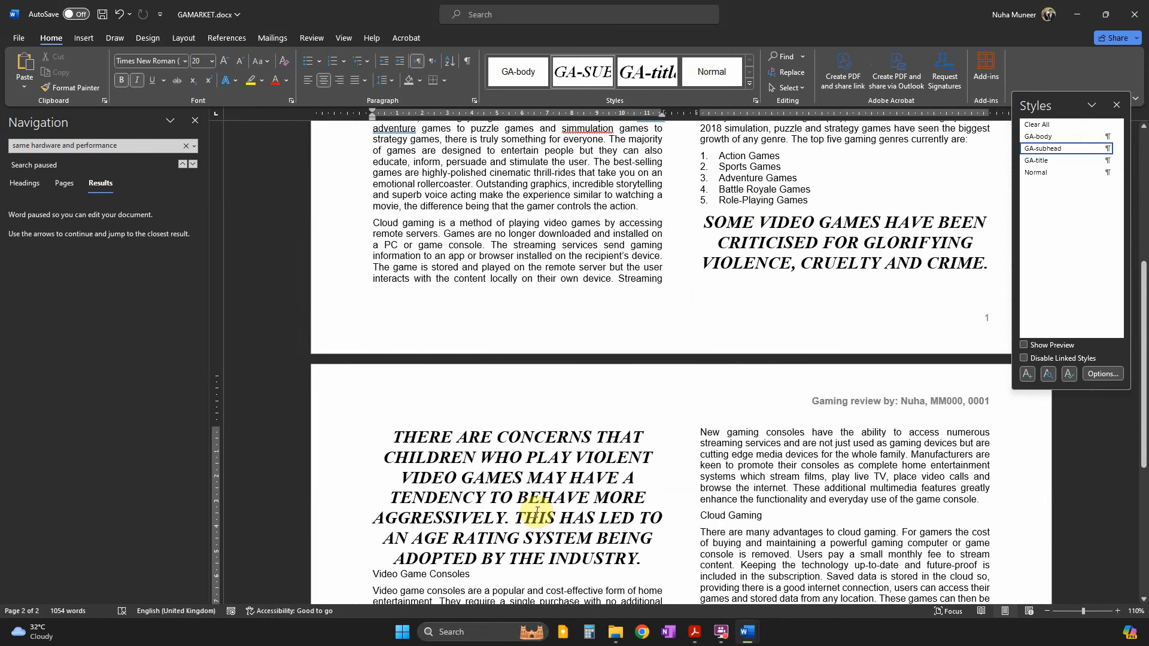
{"action": "scroll", "coordinate": [608, 361], "scroll_direction": "down", "scroll_amount": 2}
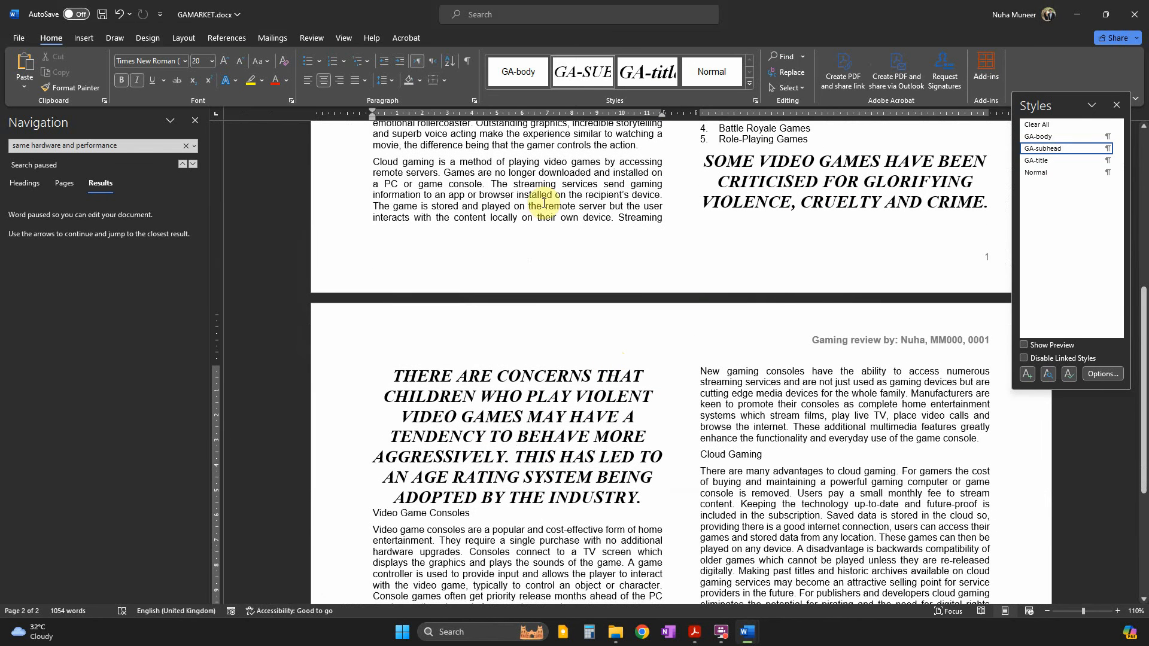
{"action": "left_click", "coordinate": [543, 202]}
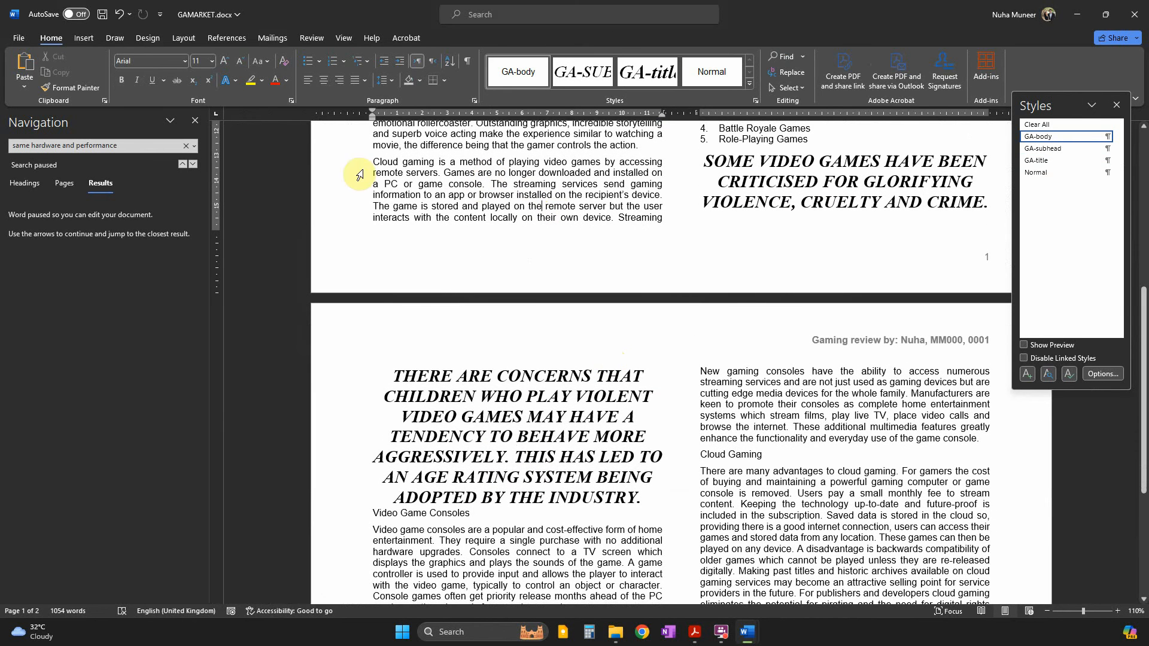
{"action": "left_click", "coordinate": [70, 90]}
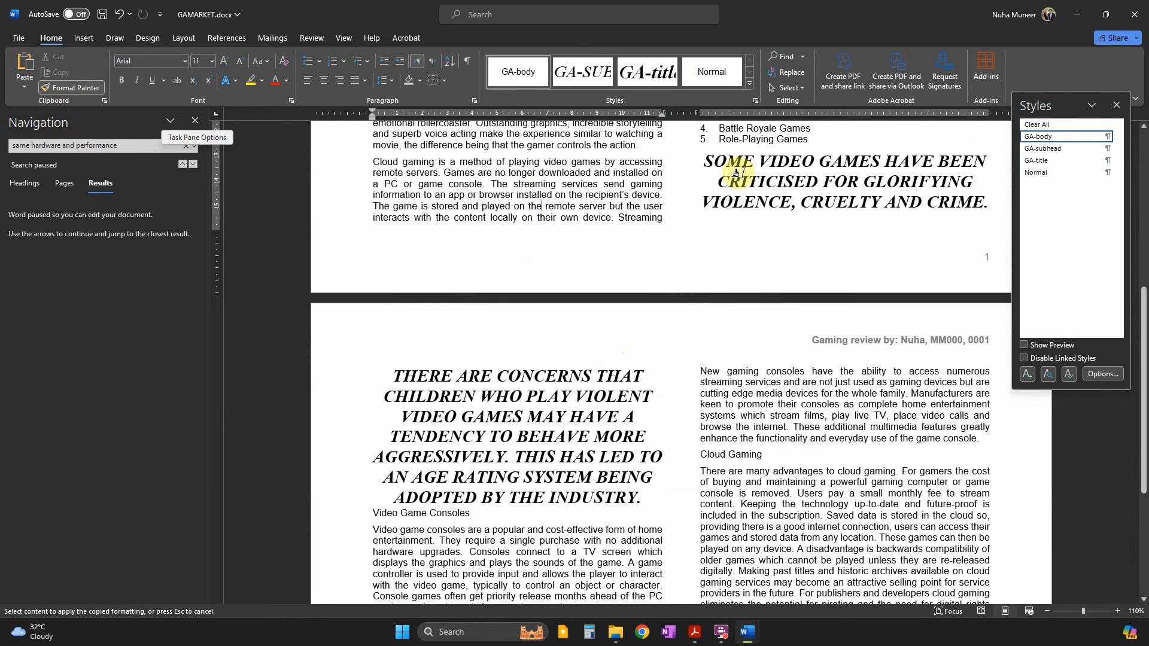
{"action": "mouse_move", "coordinate": [703, 160]}
{"action": "left_mouse_down"}
{"action": "mouse_move", "coordinate": [623, 466]}
{"action": "mouse_move", "coordinate": [639, 500]}
{"action": "left_mouse_up"}
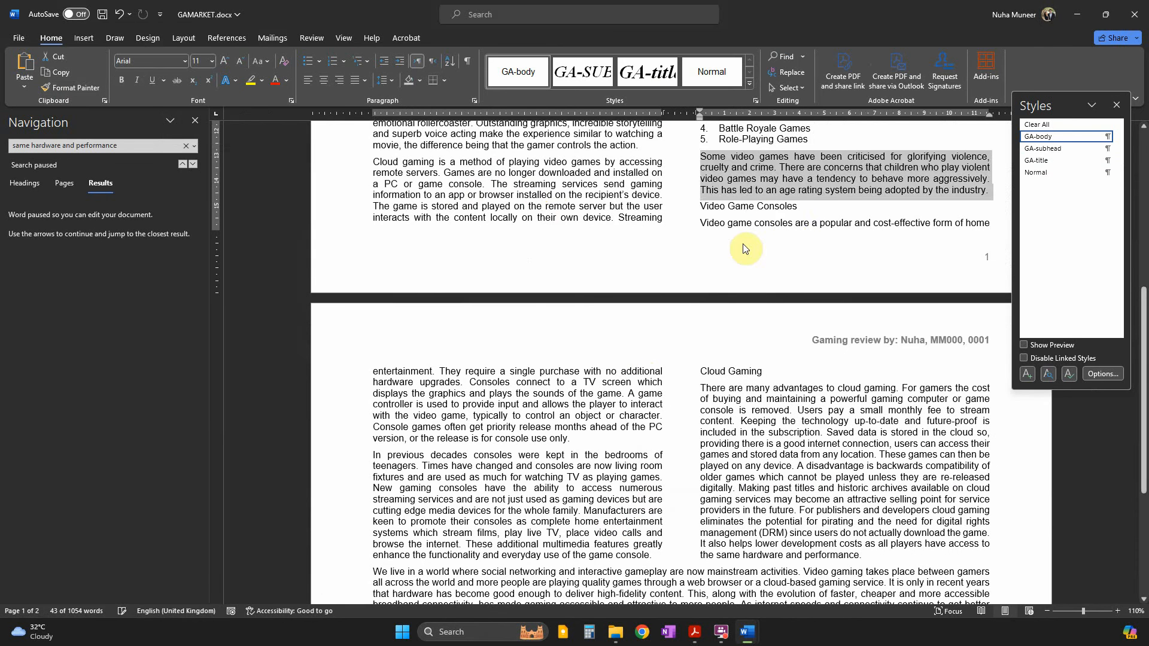
{"action": "left_click", "coordinate": [749, 207]}
{"action": "scroll", "coordinate": [826, 357], "scroll_direction": "up", "scroll_amount": 5}
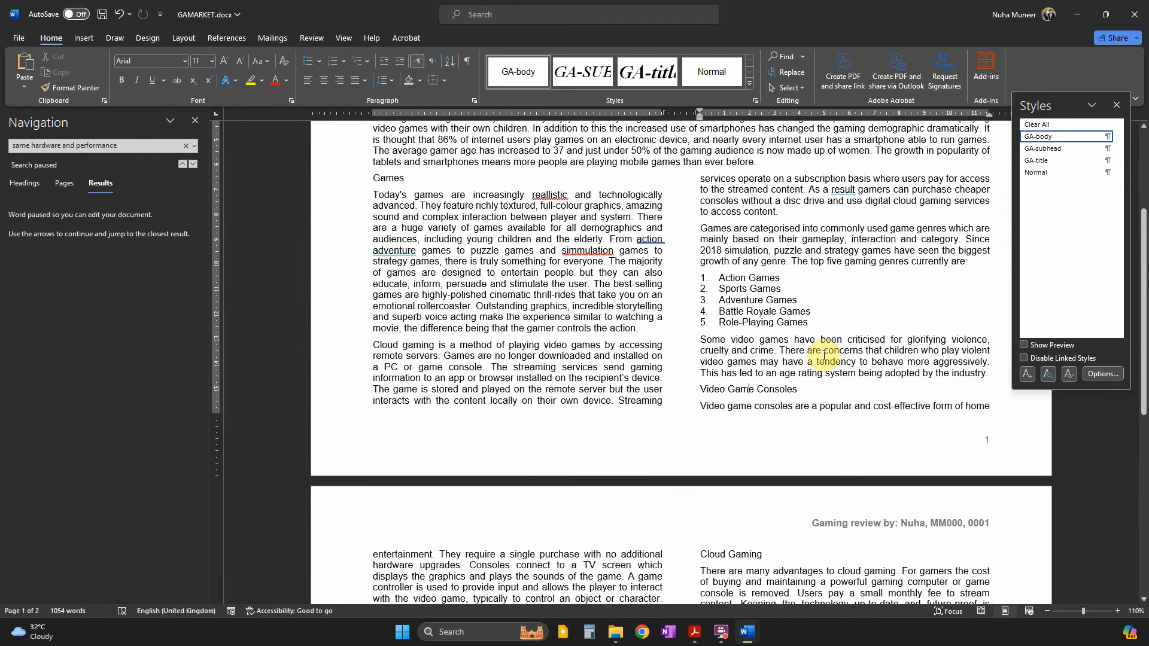
{"action": "key", "text": "alt+Tab"}
{"action": "scroll", "coordinate": [828, 359], "scroll_direction": "down", "scroll_amount": 2}
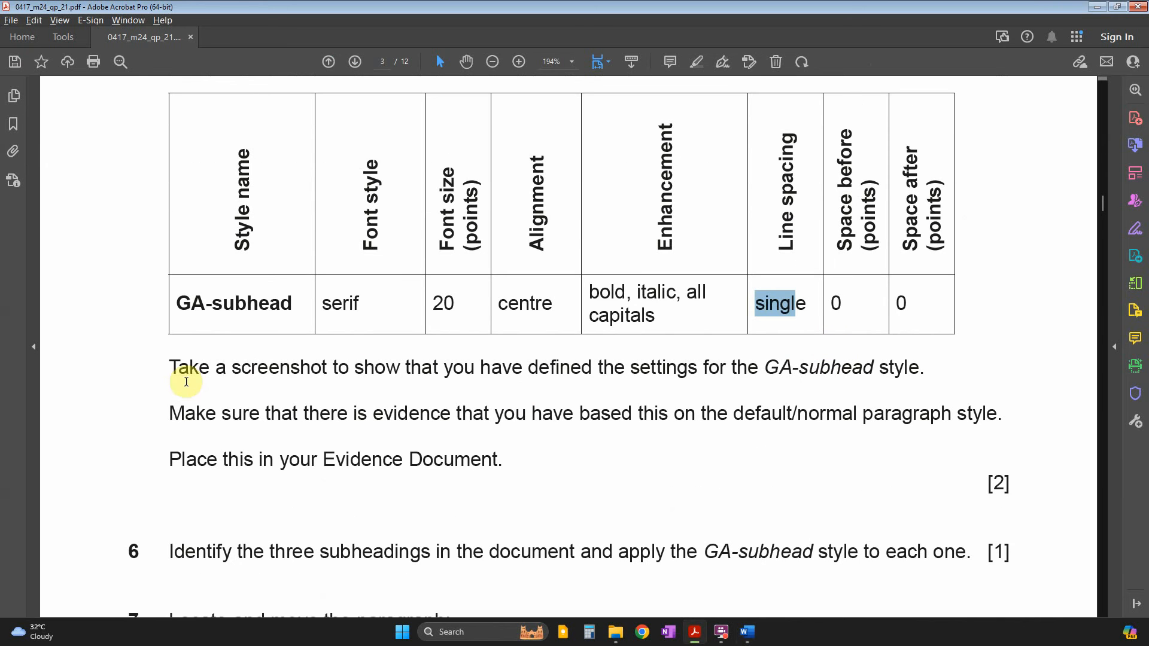
Read the Step 5 requirement: screenshot GA-subhead's settings, based on Normal, as evidence.
{"action": "left_click_drag", "start_coordinate": [353, 369], "coordinate": [871, 379]}
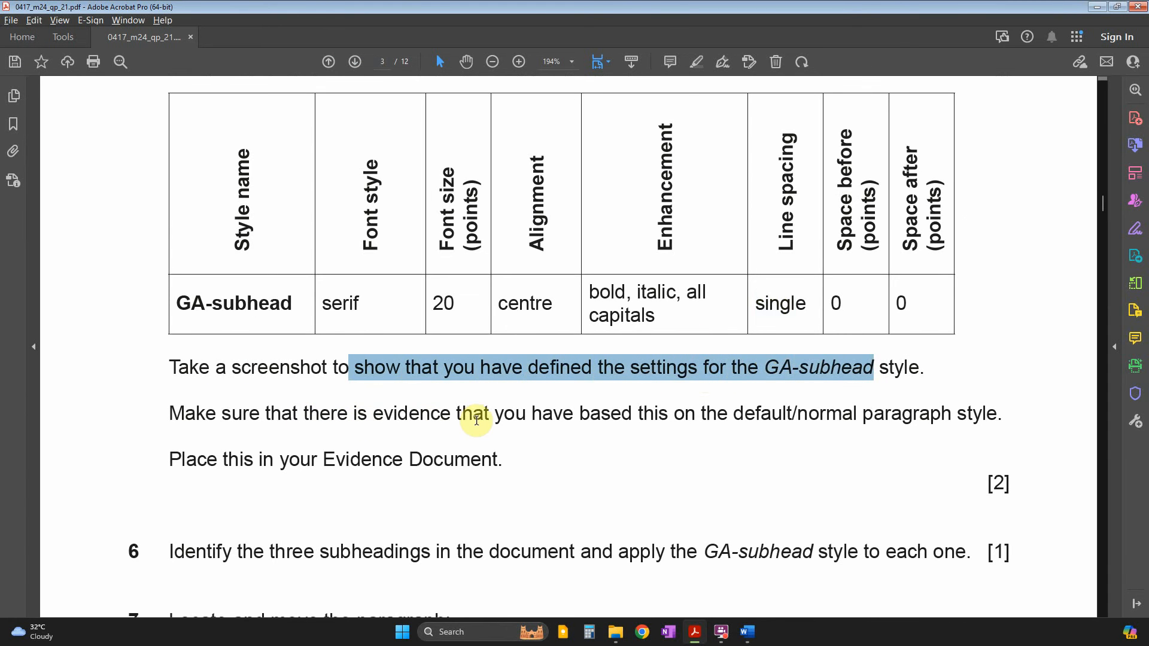
{"action": "left_click_drag", "start_coordinate": [530, 419], "coordinate": [803, 421]}
{"action": "left_click", "coordinate": [838, 429]}
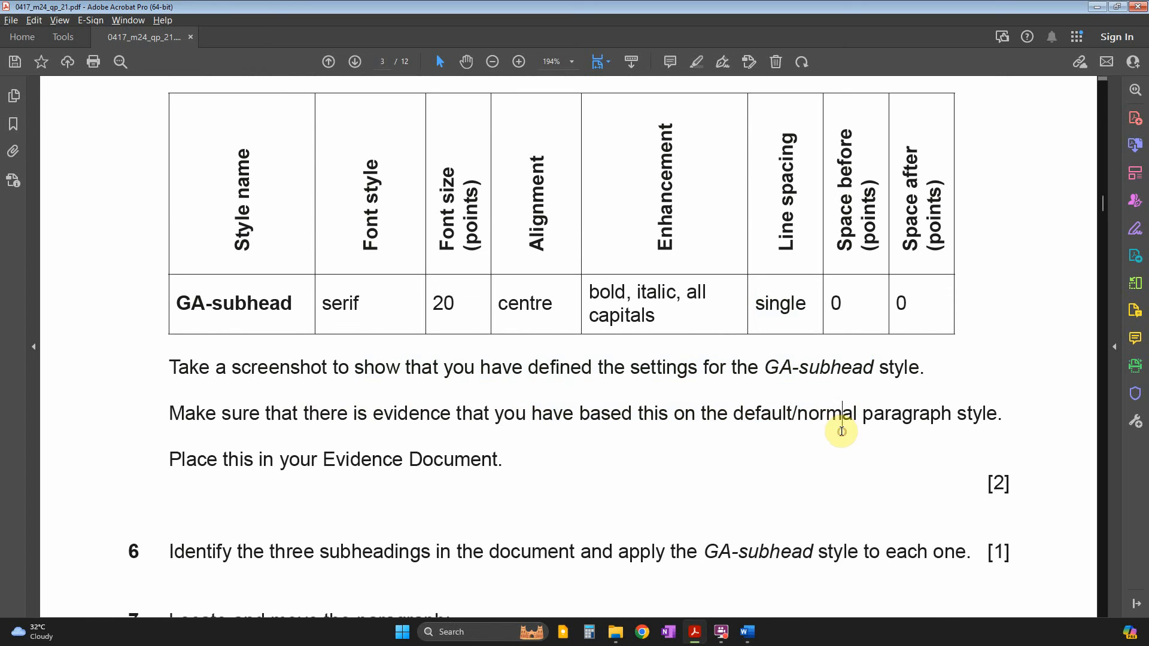
{"action": "left_click_drag", "start_coordinate": [223, 459], "coordinate": [600, 483]}
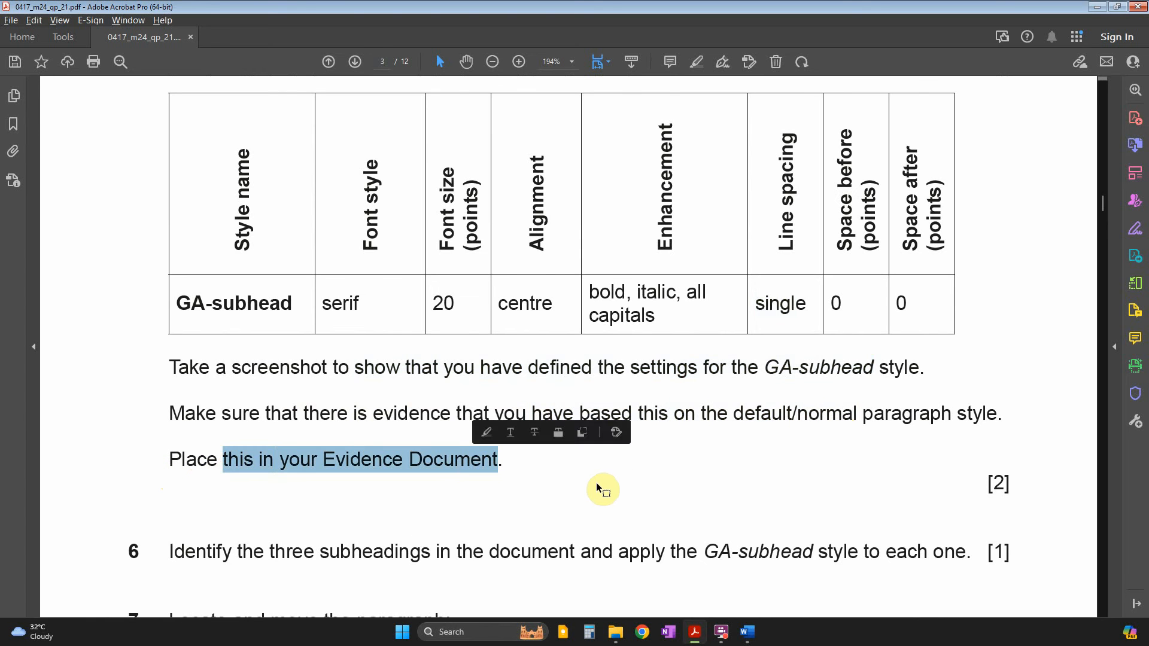
{"action": "key", "text": "alt+Tab"}
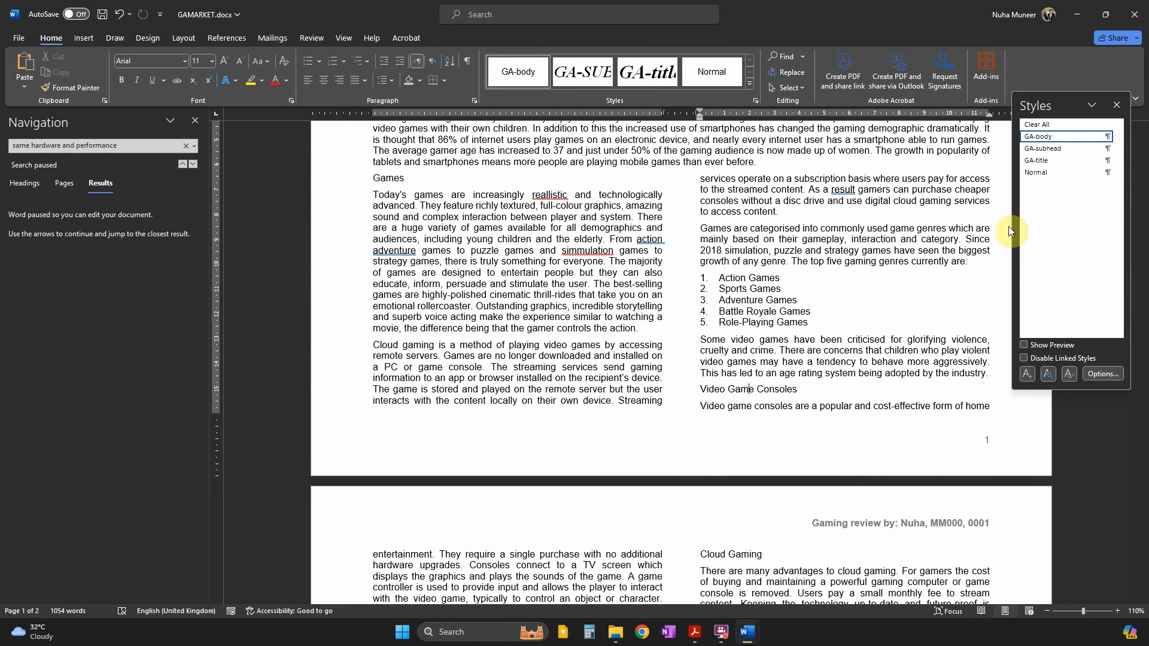
Snip the style list, then recheck the exam's Normal-style requirement.
{"action": "key", "text": "super+shift+s"}
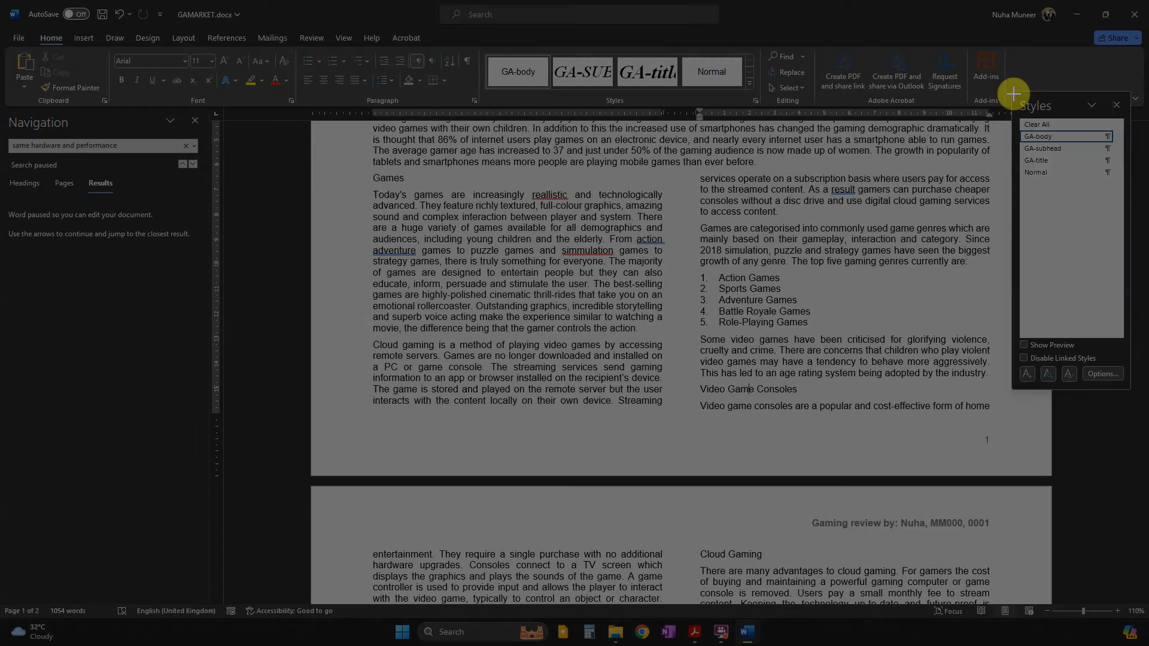
{"action": "left_click_drag", "start_coordinate": [1012, 93], "coordinate": [1122, 253]}
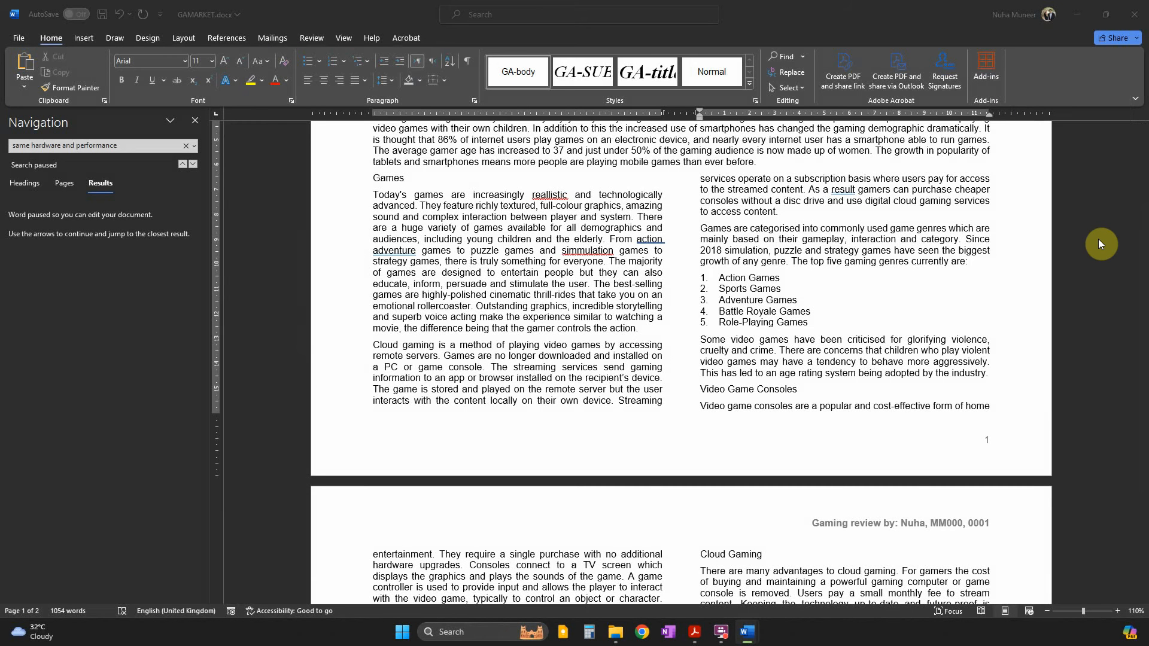
{"action": "key", "text": "alt+Tab"}
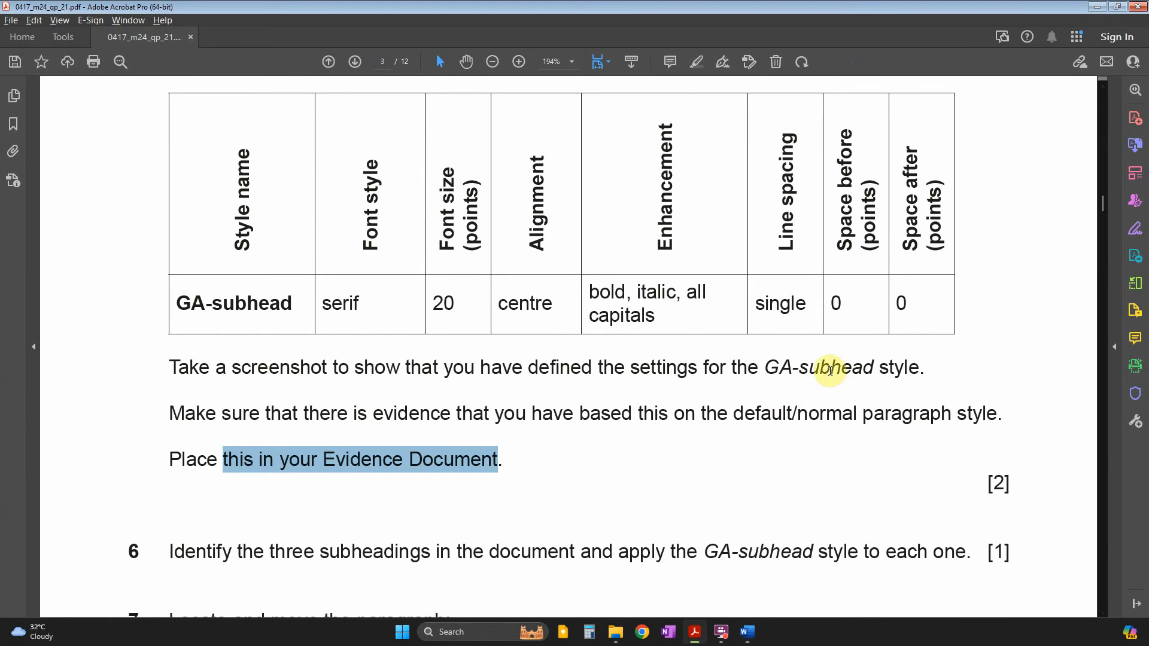
{"action": "left_click_drag", "start_coordinate": [702, 414], "coordinate": [919, 416]}
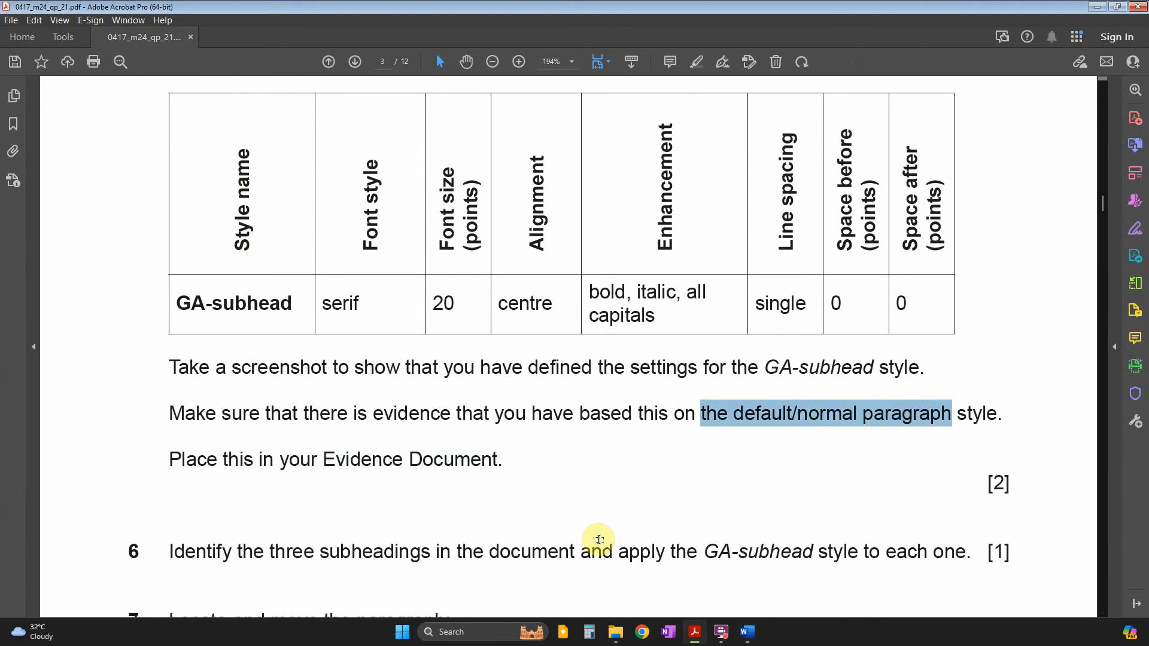
Snip the full Styles list showing GA-body, GA-subhead, GA-title and Normal.
{"action": "key", "text": "alt+Tab"}
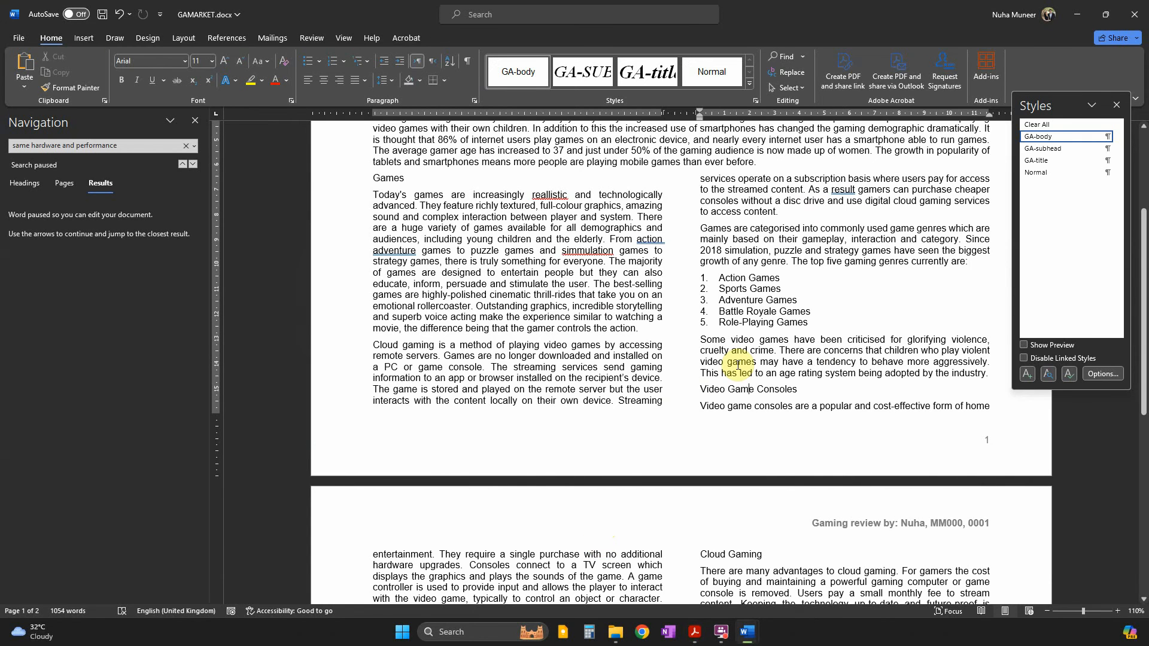
{"action": "key", "text": "super+shift+s"}
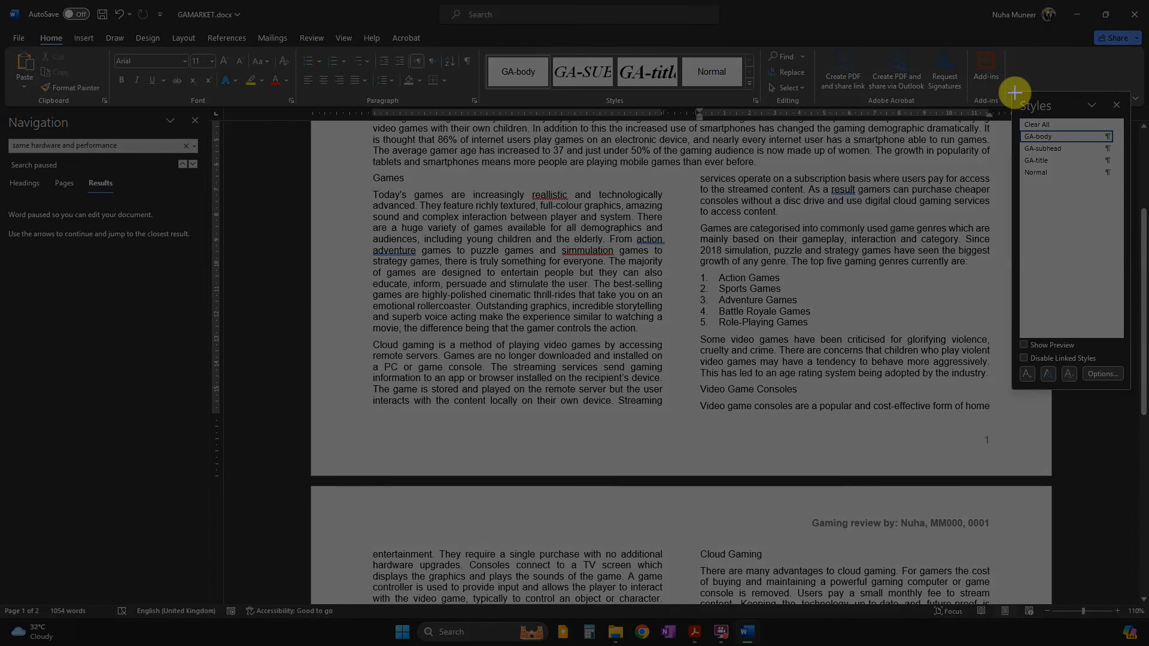
{"action": "left_click_drag", "start_coordinate": [1014, 92], "coordinate": [1130, 390]}
Paste the Styles-list screenshot under Step 5 evidence in EVIDENCE0001 and shrink it.
{"action": "mouse_move", "coordinate": [713, 627]}
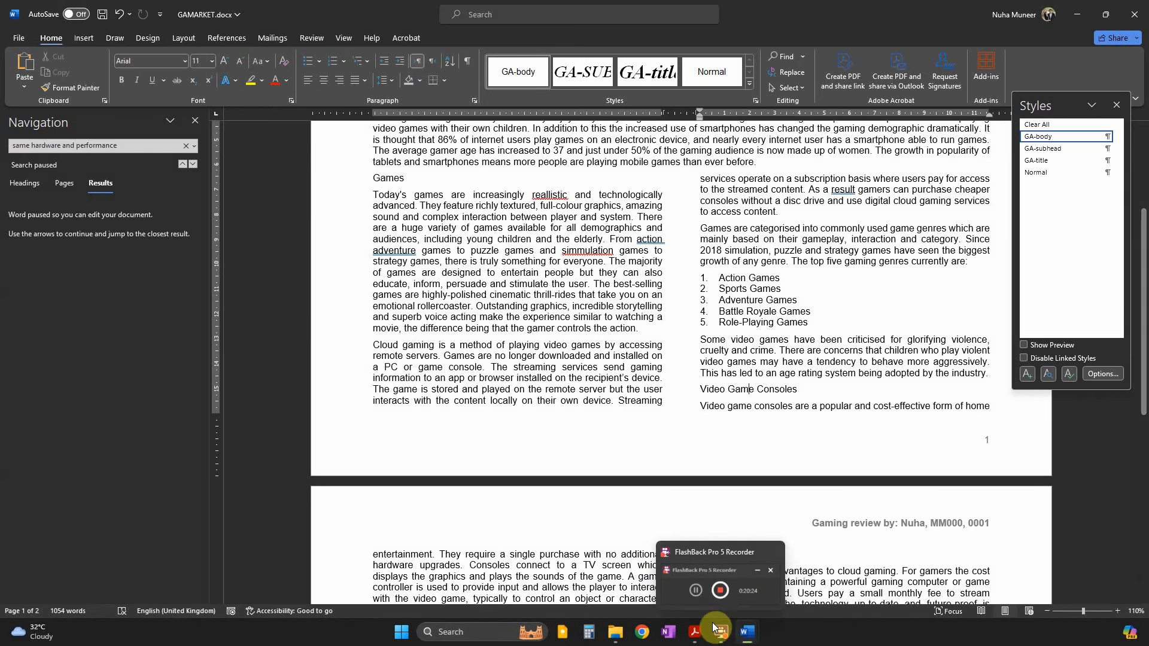
{"action": "left_click", "coordinate": [682, 571]}
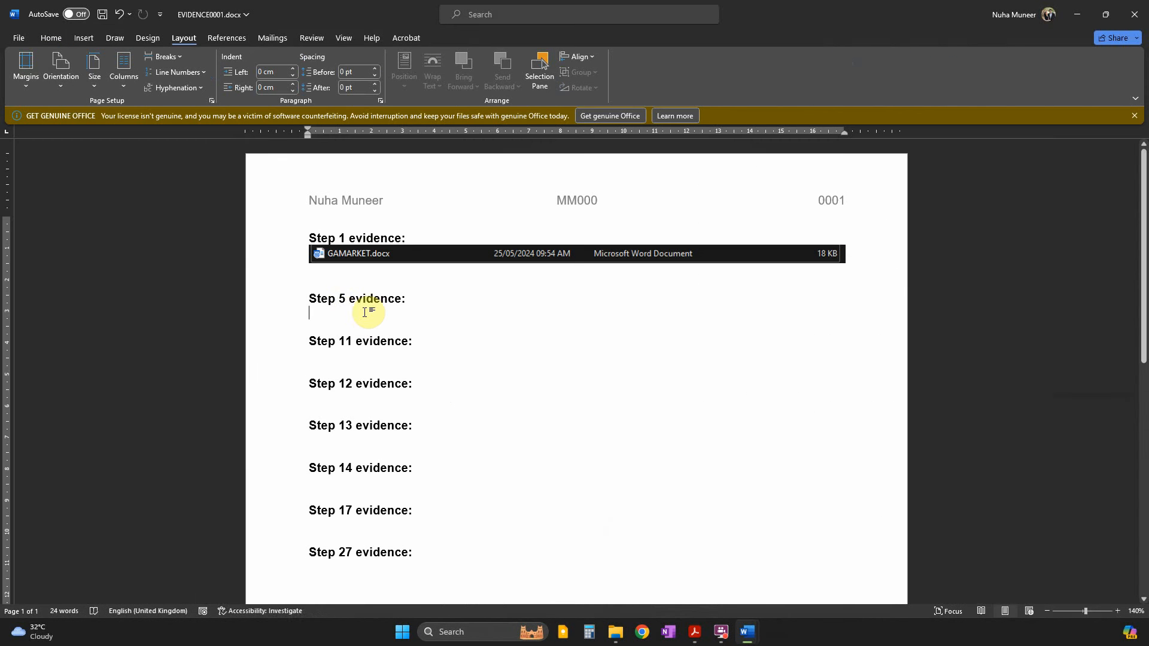
{"action": "key", "text": "ctrl+v"}
{"action": "left_click", "coordinate": [407, 353]}
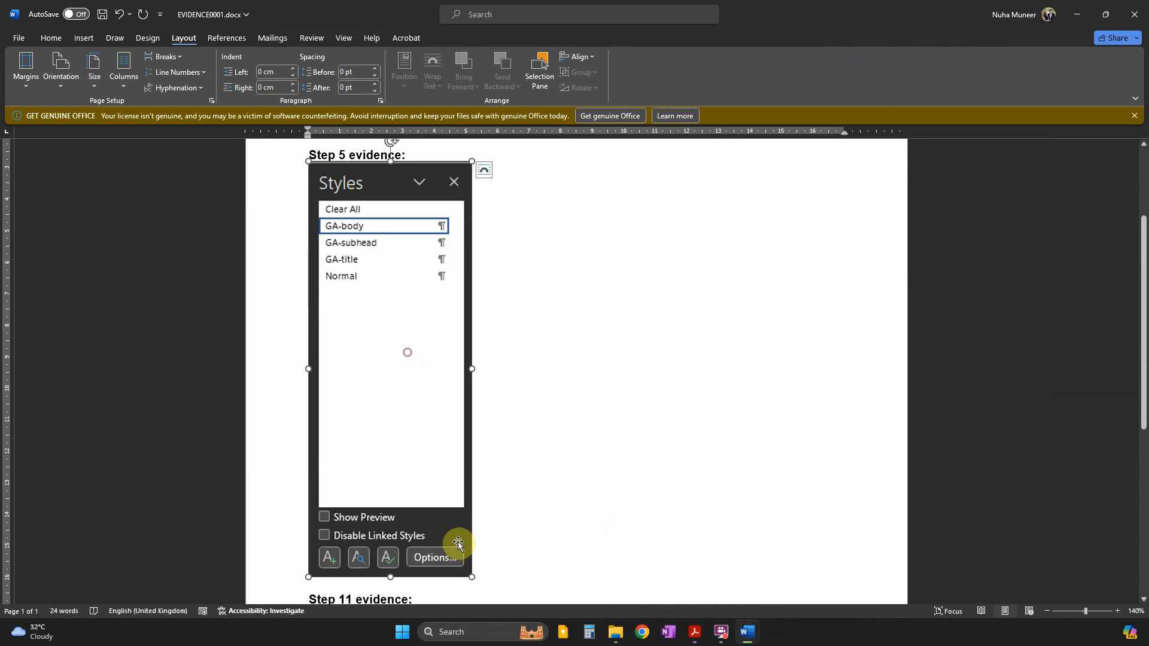
{"action": "left_click_drag", "start_coordinate": [471, 576], "coordinate": [425, 457]}
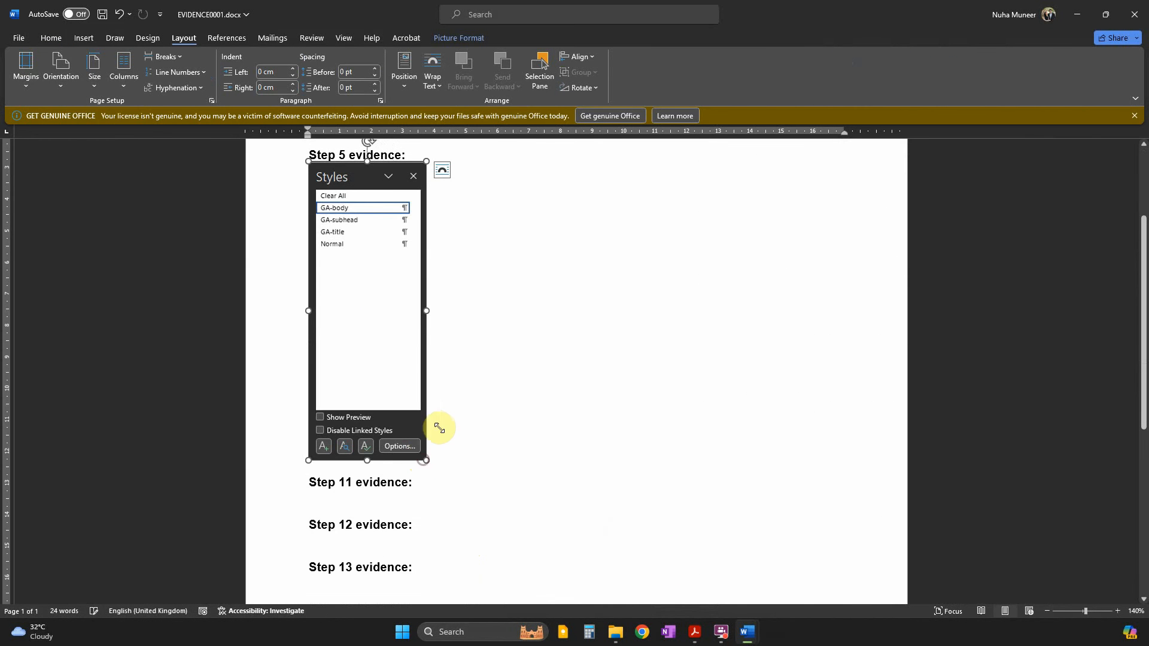
{"action": "key", "text": "alt+Tab"}
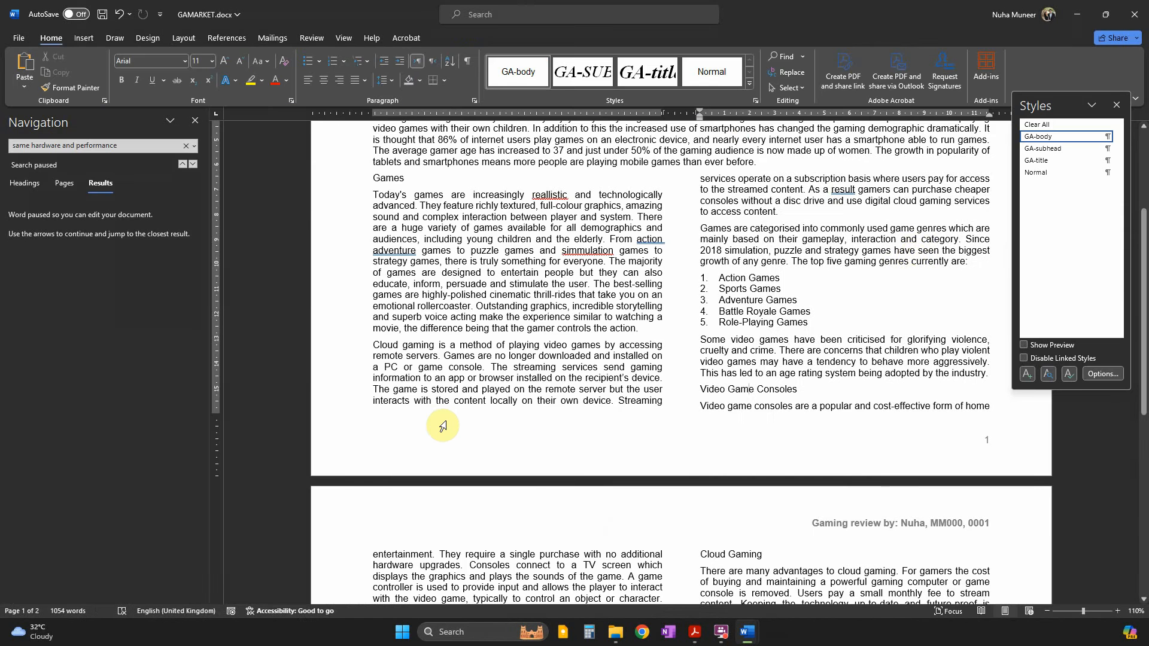
Briefly apply GA-subhead to Video Game Consoles, undo it, and move to the empty last line.
{"action": "left_click", "coordinate": [1042, 149]}
{"action": "right_click", "coordinate": [1043, 152]}
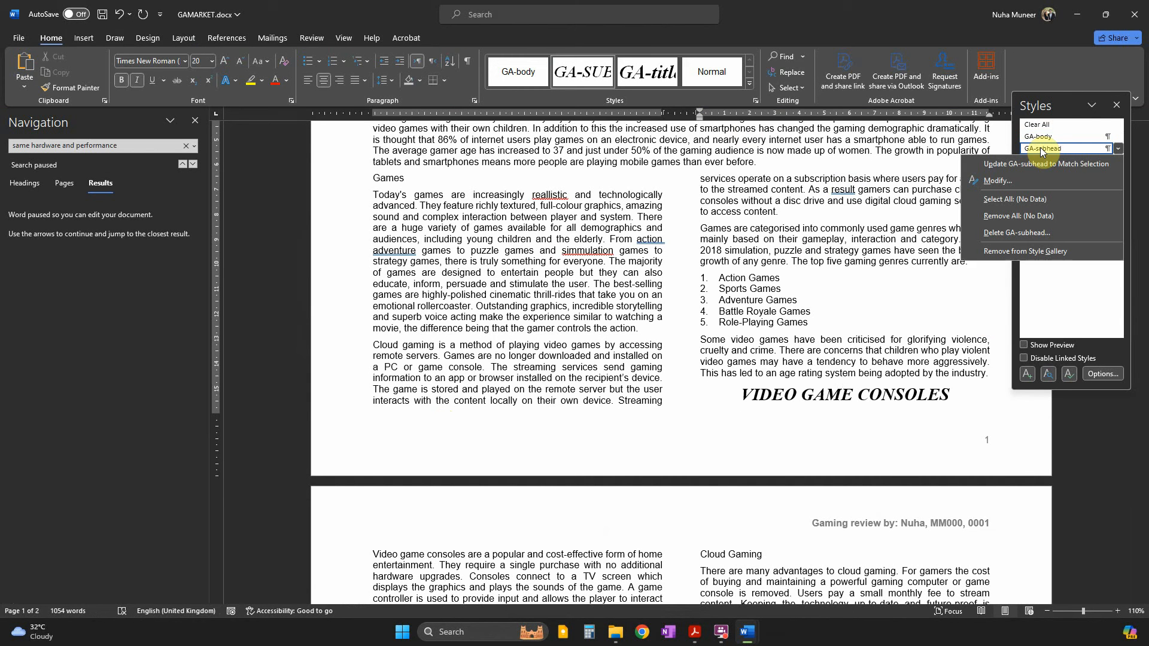
{"action": "left_click", "coordinate": [908, 403]}
{"action": "key", "text": "ctrl+z"}
{"action": "scroll", "coordinate": [915, 401], "scroll_direction": "down", "scroll_amount": 7}
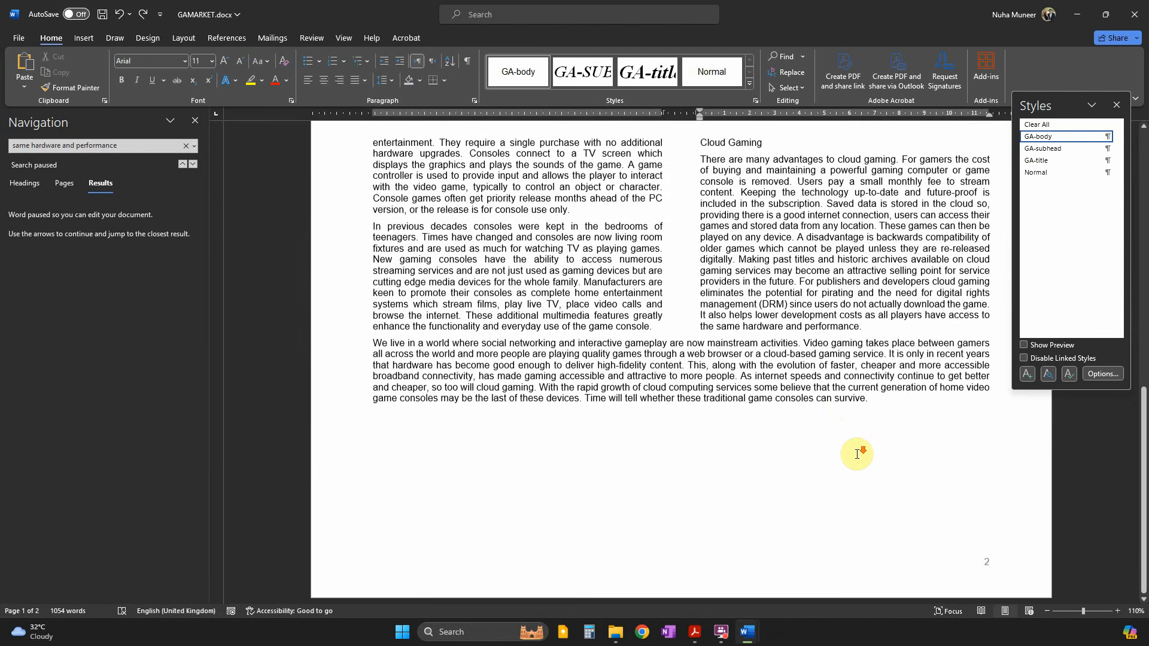
{"action": "left_click", "coordinate": [900, 398]}
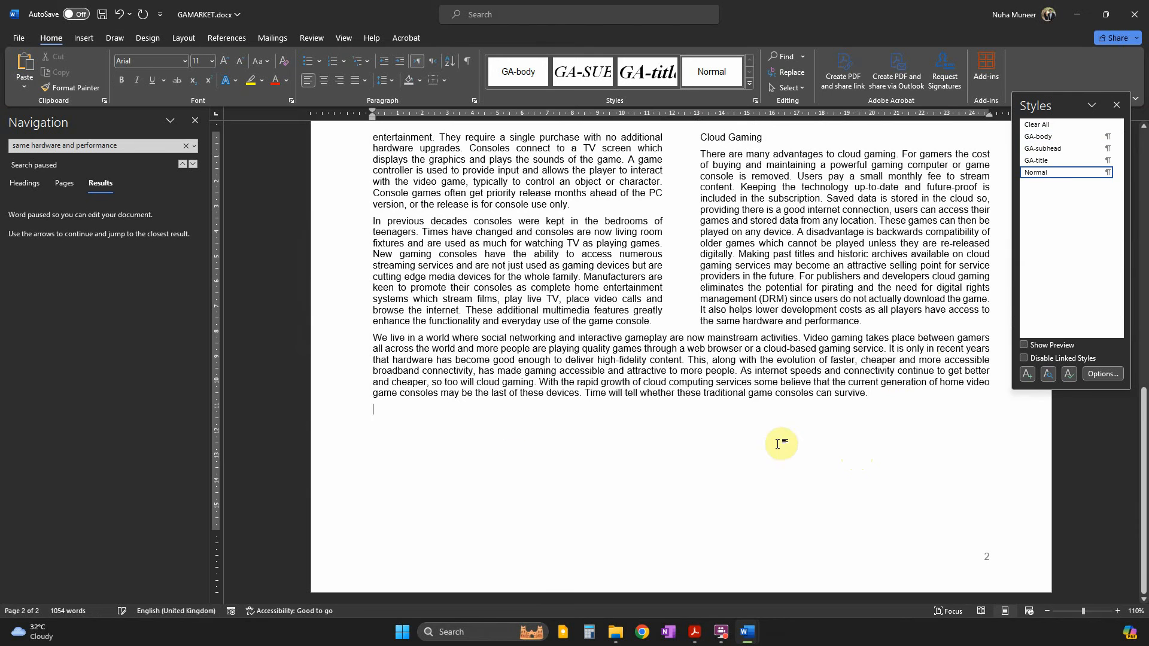
{"action": "left_click", "coordinate": [1041, 174]}
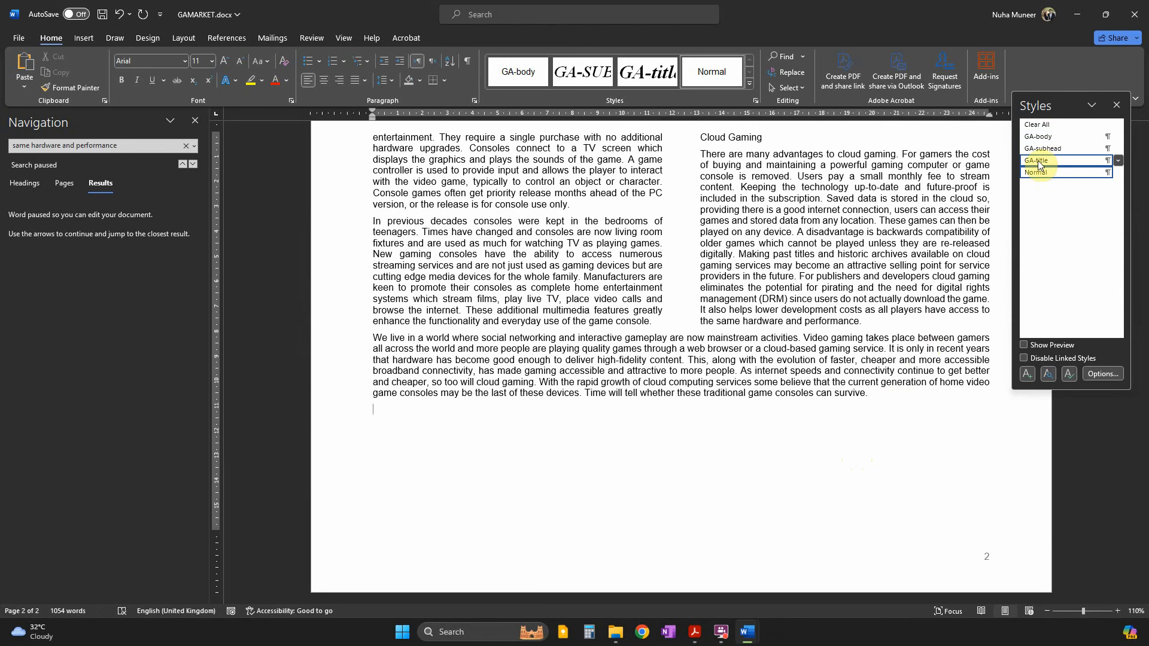
Display GA-subhead's Modify Style settings (Times New Roman 20 pt bold italic caps, based on Normal), then close them.
{"action": "right_click", "coordinate": [1052, 151]}
{"action": "left_click", "coordinate": [1051, 151]}
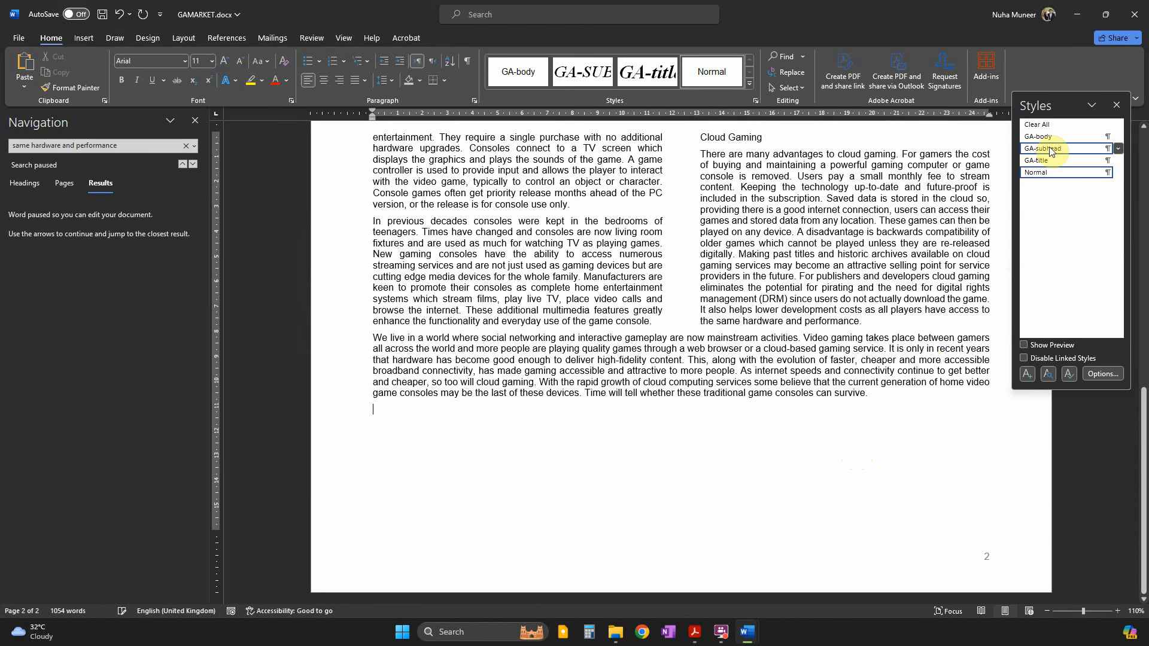
{"action": "left_click", "coordinate": [1052, 151]}
{"action": "right_click", "coordinate": [1051, 151]}
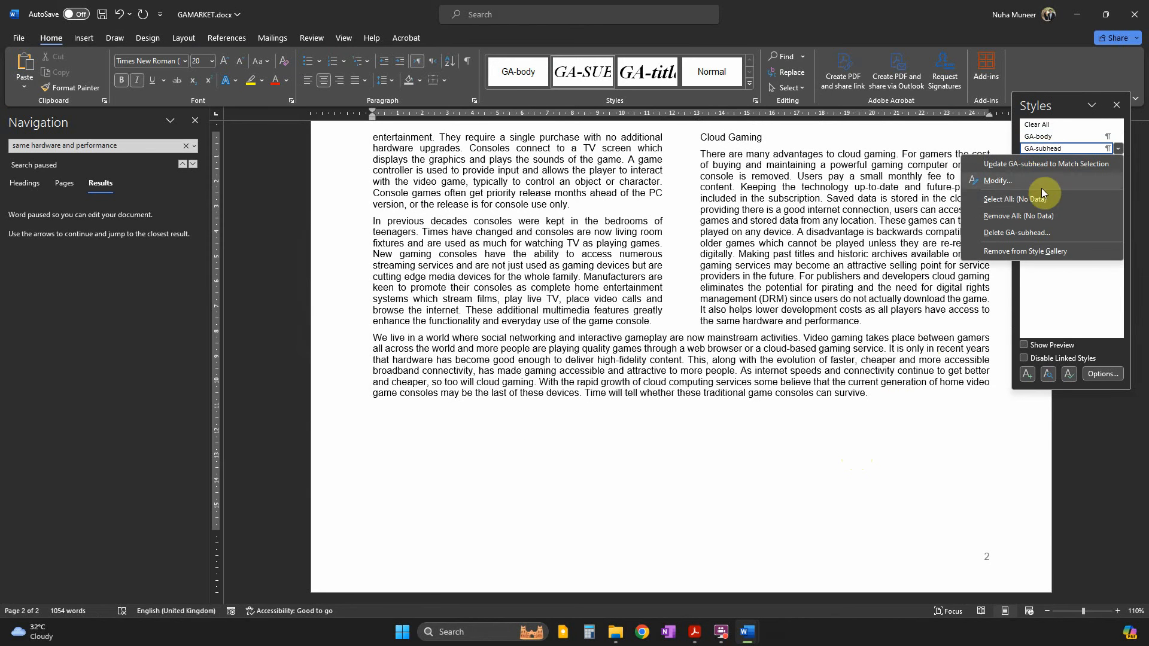
{"action": "left_click", "coordinate": [1011, 182]}
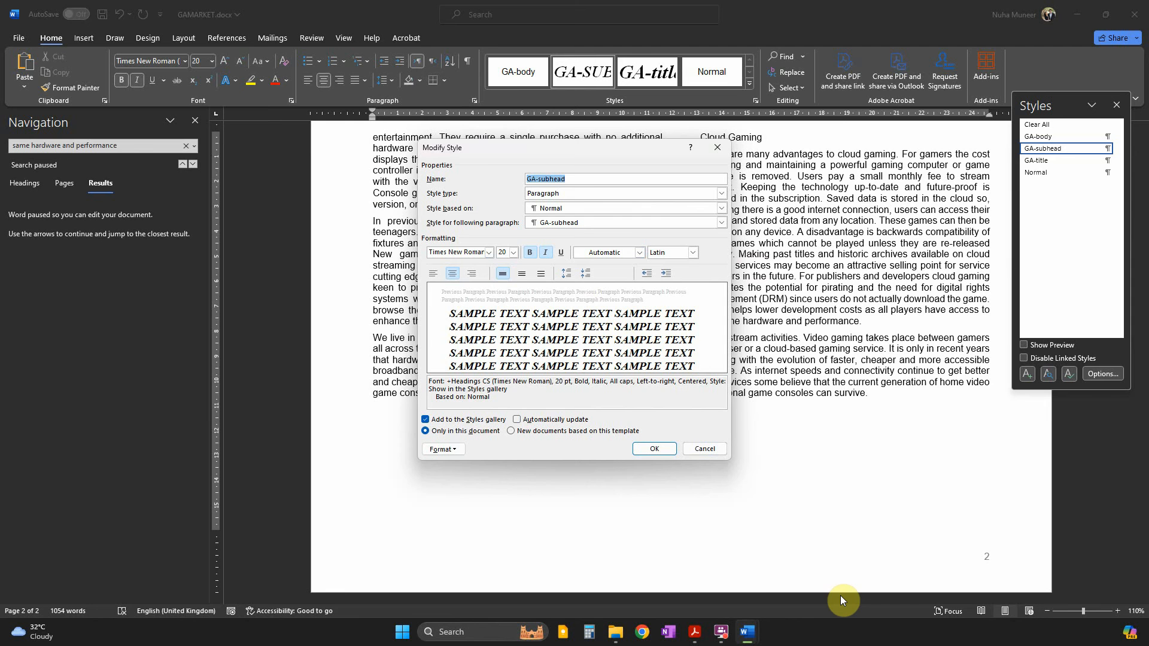
{"action": "left_click", "coordinate": [704, 449]}
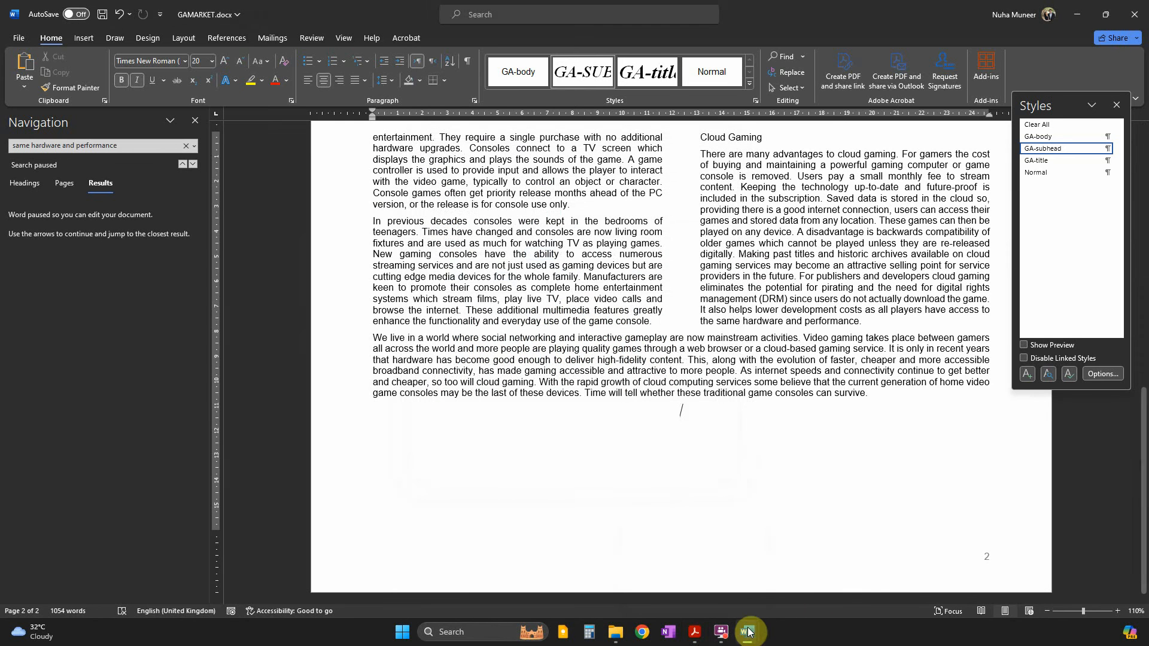
{"action": "mouse_move", "coordinate": [748, 631]}
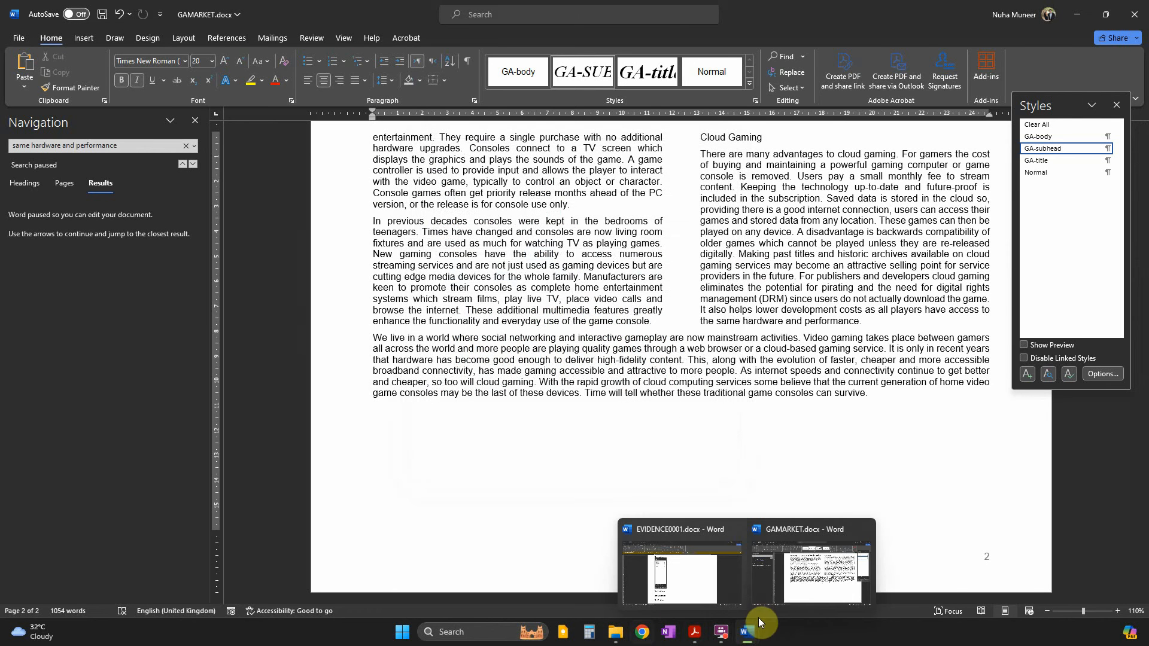
Paste the GA-subhead settings screenshot into EVIDENCE0001 and shrink the Styles screenshot to fit alongside.
{"action": "left_click", "coordinate": [712, 596]}
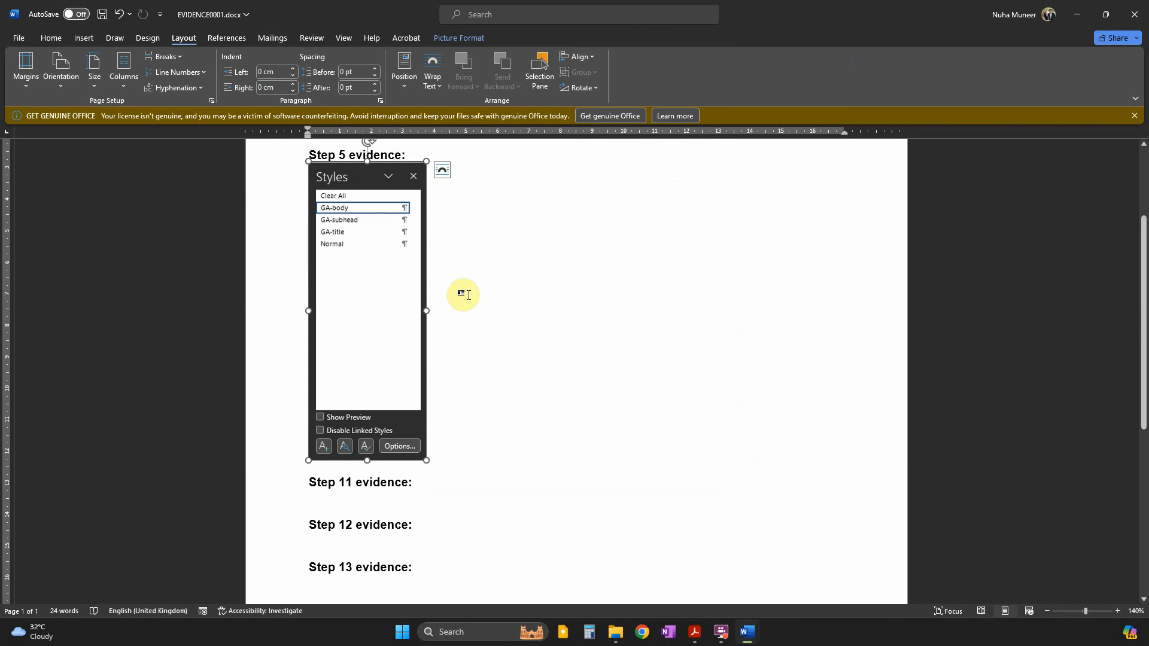
{"action": "left_click", "coordinate": [478, 255]}
{"action": "key", "text": "ctrl+v"}
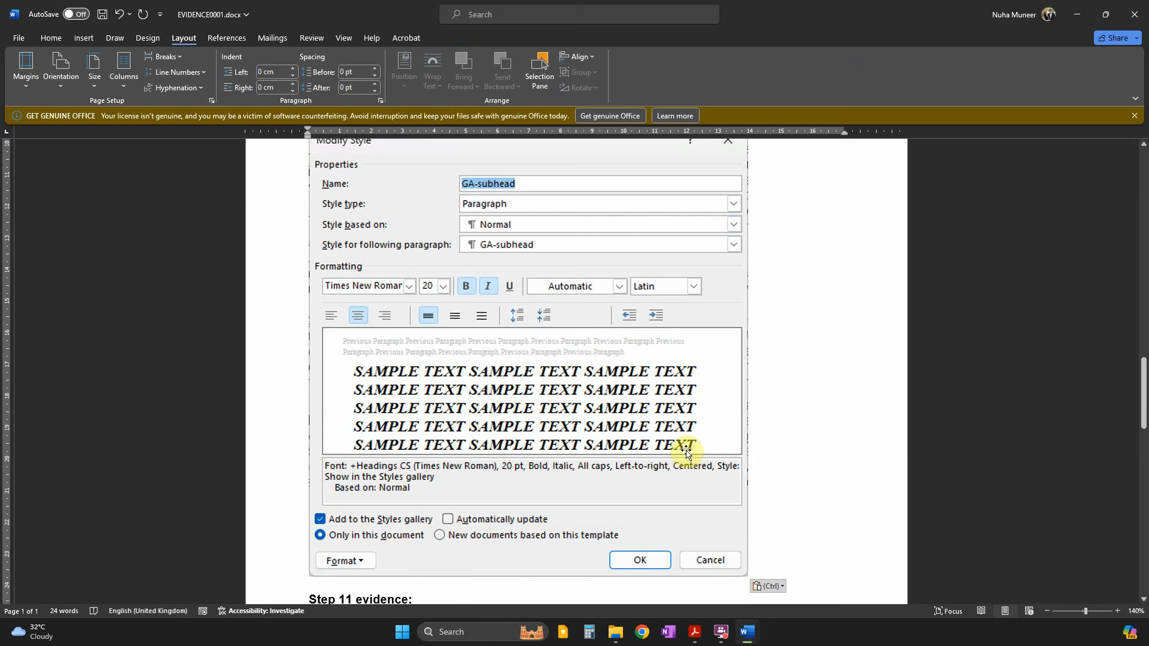
{"action": "left_click", "coordinate": [686, 453]}
{"action": "scroll", "coordinate": [700, 467], "scroll_direction": "down", "scroll_amount": 2}
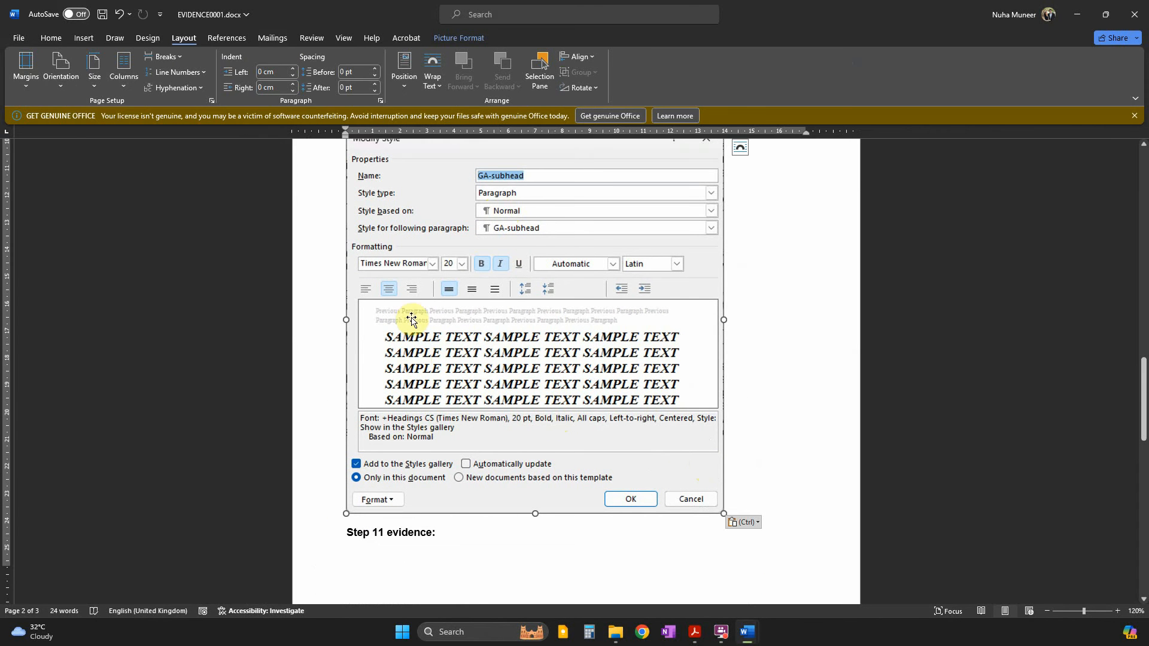
{"action": "key", "text": "ctrl"}
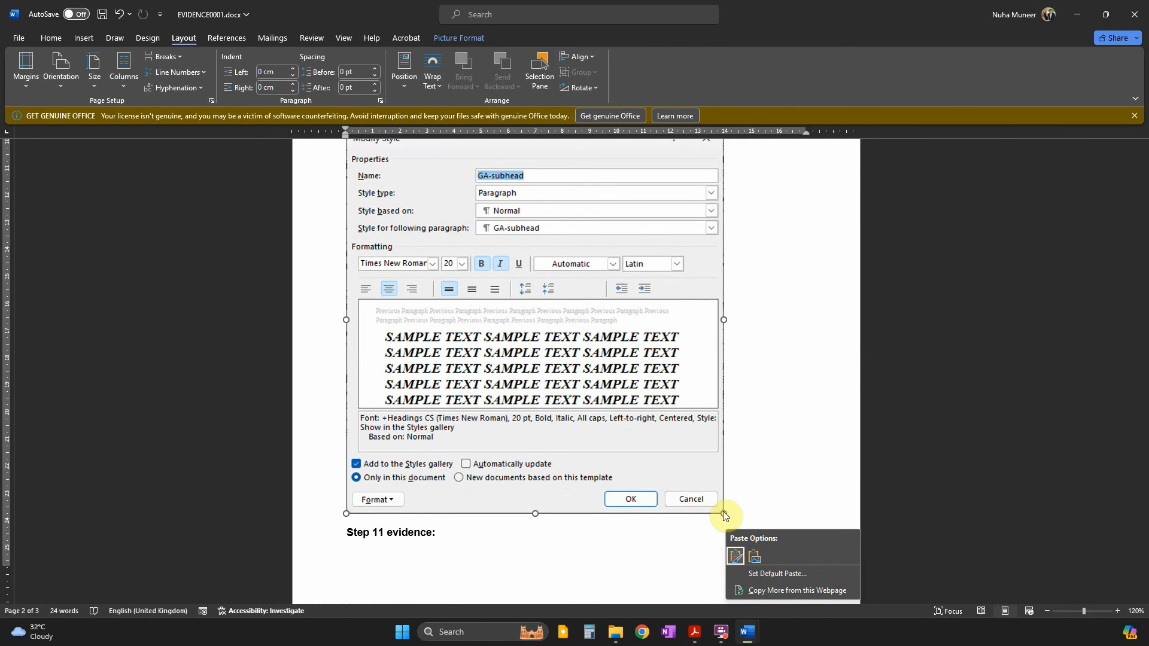
{"action": "left_click", "coordinate": [722, 512]}
{"action": "left_click_drag", "start_coordinate": [722, 511], "coordinate": [589, 414]}
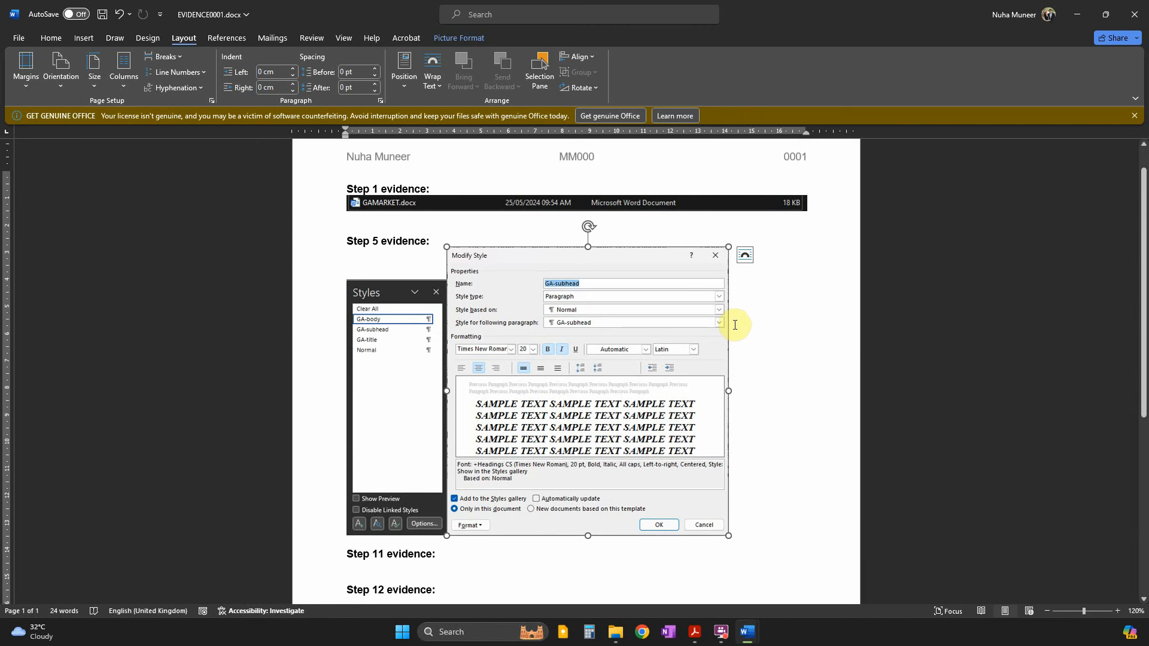
Try and undo Square text wrapping, then enlarge the Styles screenshot beside the Modify Style picture.
{"action": "left_click", "coordinate": [745, 257]}
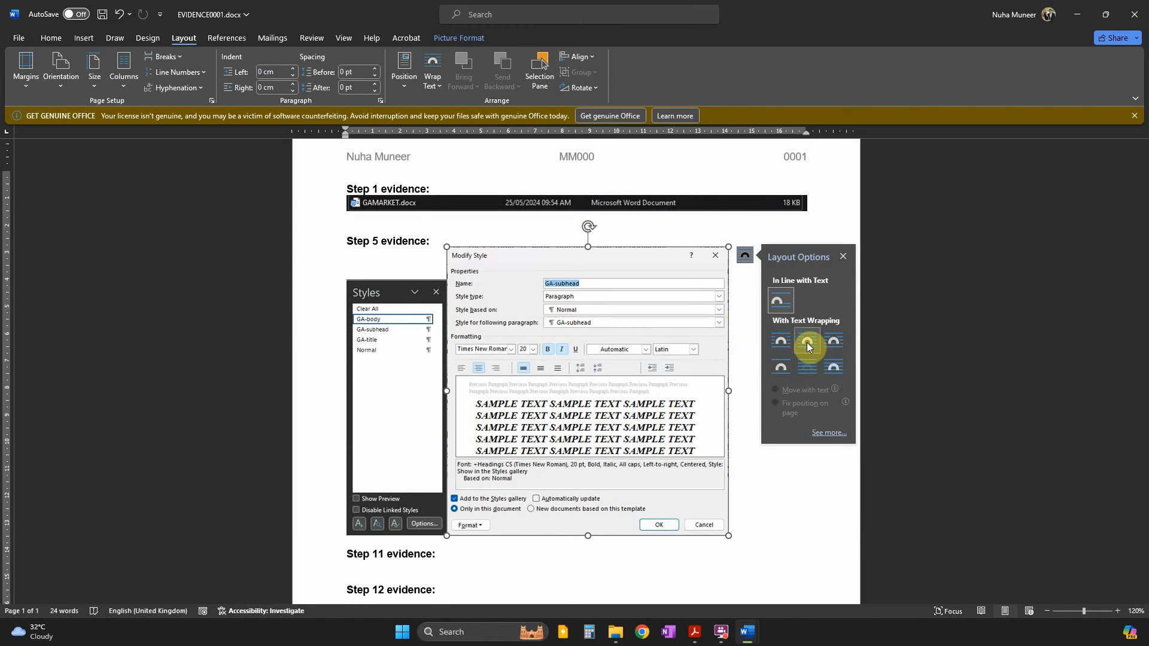
{"action": "left_click", "coordinate": [783, 340]}
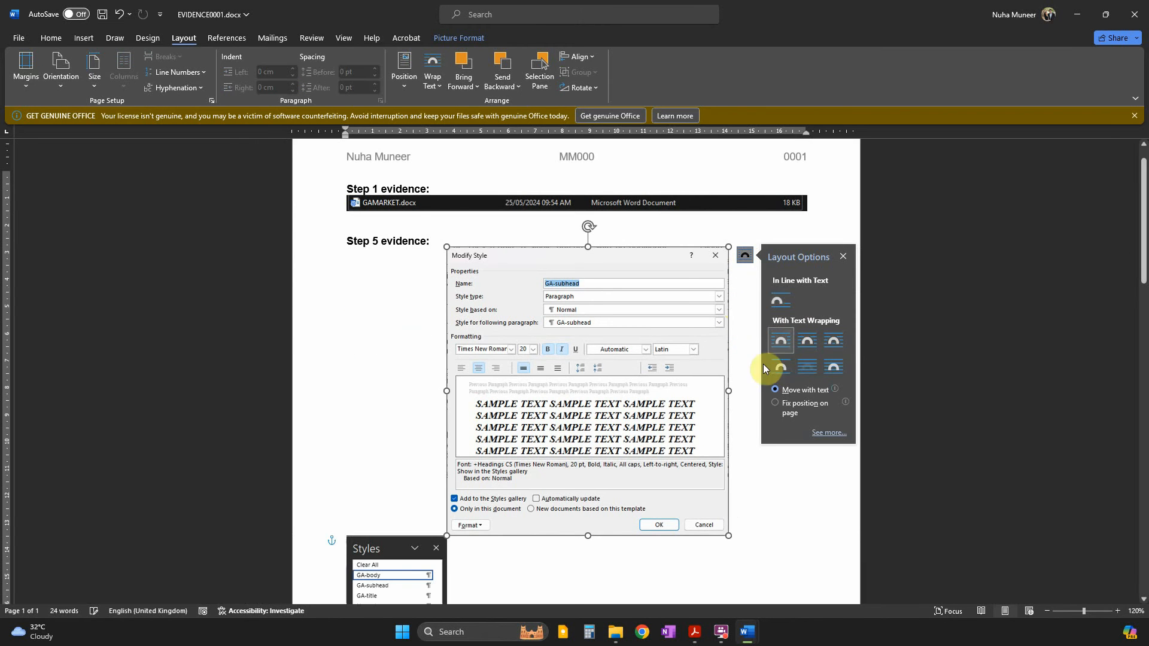
{"action": "left_click", "coordinate": [423, 560]}
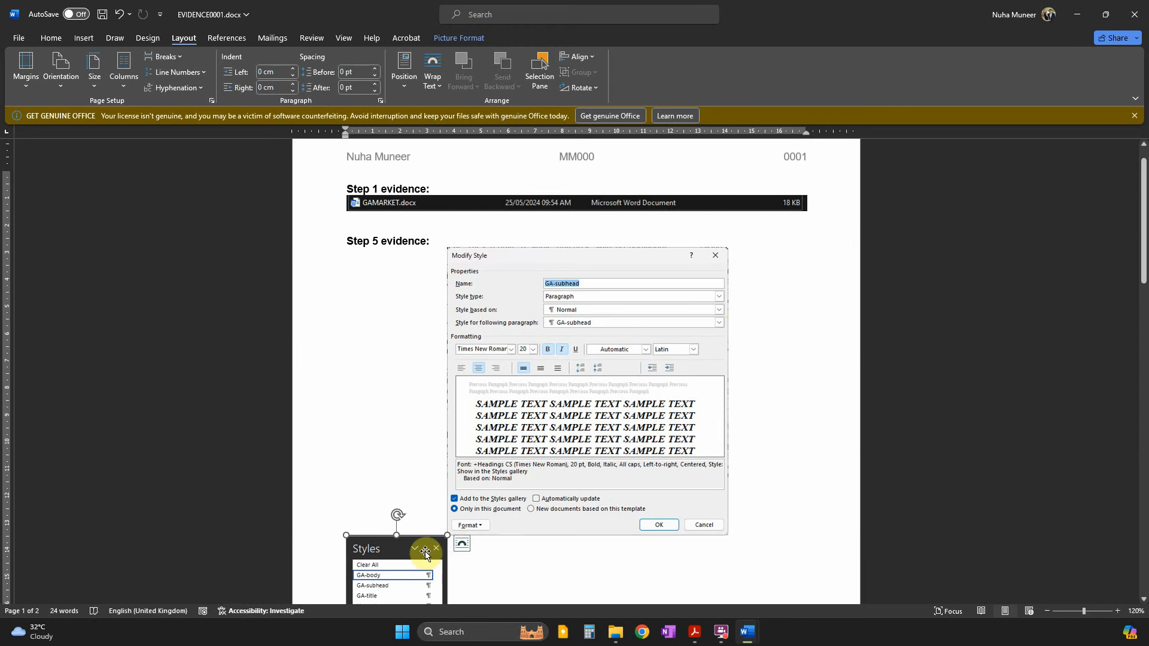
{"action": "key", "text": "ctrl+z"}
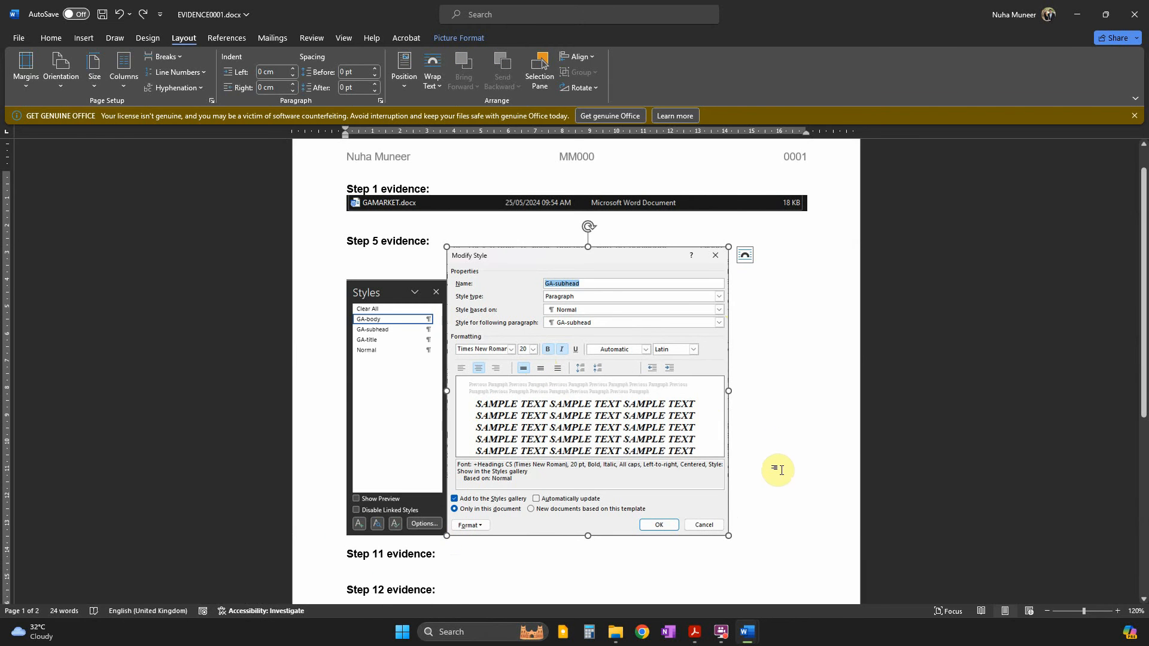
{"action": "left_click", "coordinate": [777, 469]}
{"action": "left_click", "coordinate": [418, 497]}
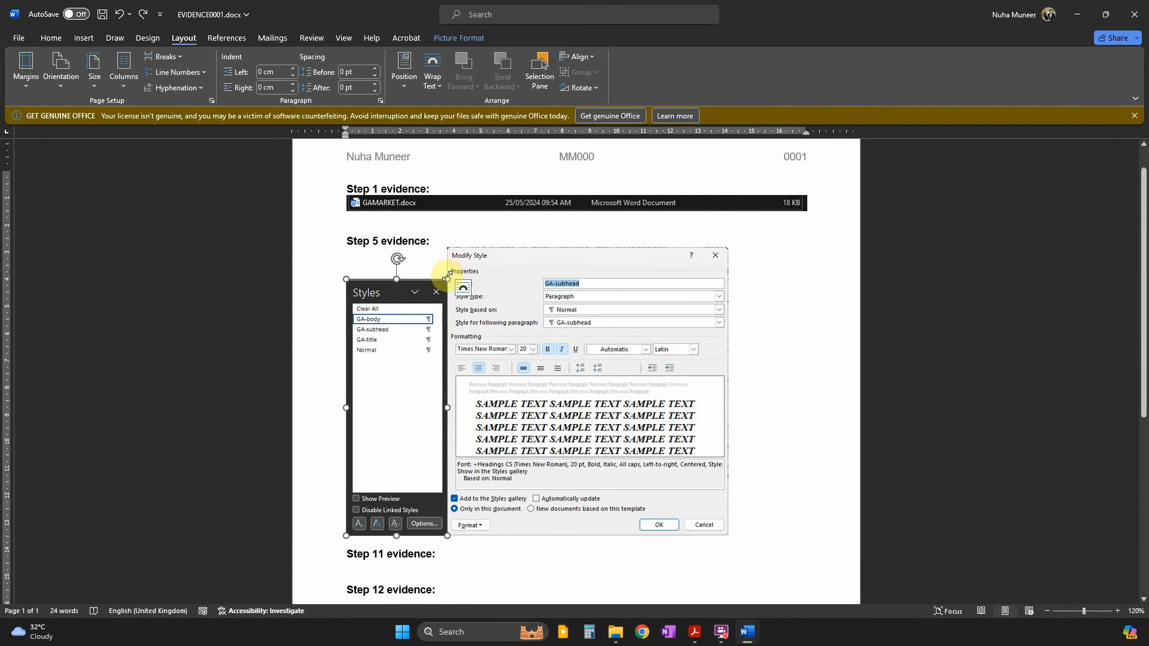
{"action": "left_click_drag", "start_coordinate": [459, 260], "coordinate": [460, 258]}
{"action": "left_click", "coordinate": [546, 582]}
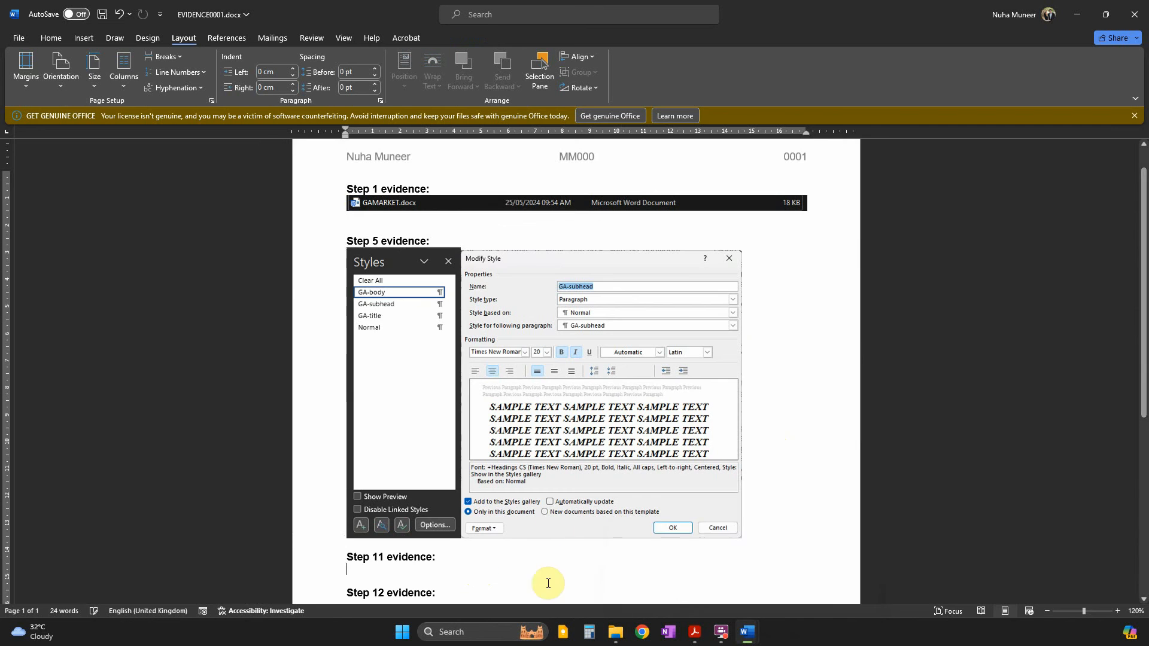
{"action": "scroll", "coordinate": [583, 540], "scroll_direction": "up", "scroll_amount": 1, "text": "ctrl"}
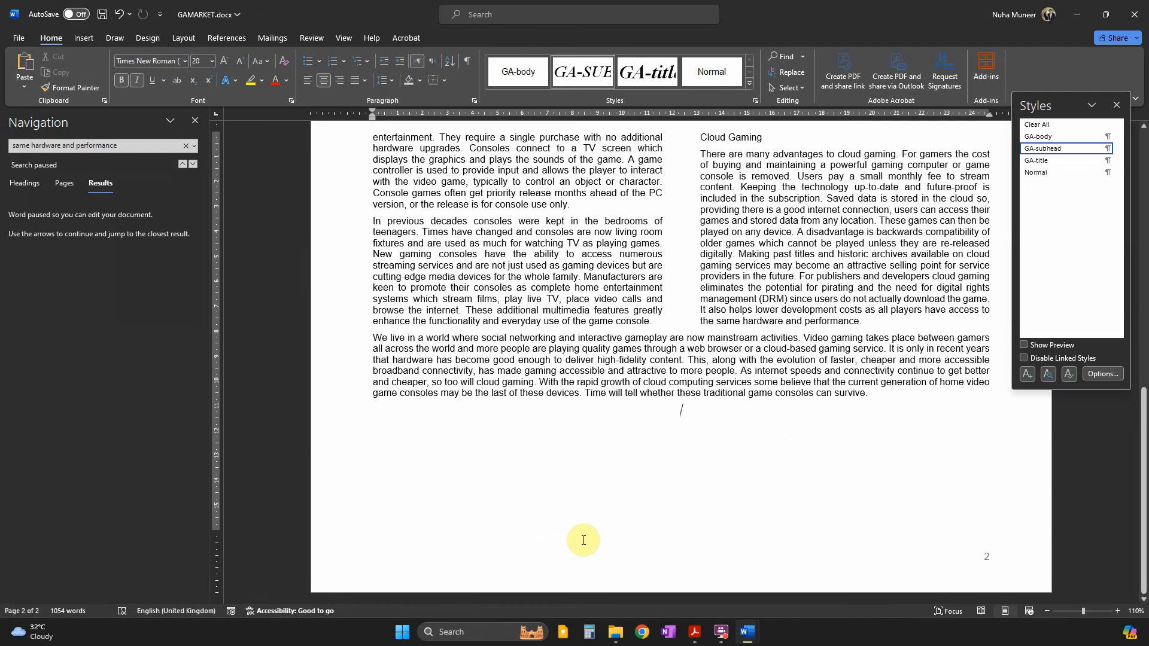
Find question 6 in the exam paper, marking the words 'subheadings' and 'GA-subhead'.
{"action": "key", "text": "alt+Tab"}
{"action": "scroll", "coordinate": [583, 417], "scroll_direction": "down", "scroll_amount": 7}
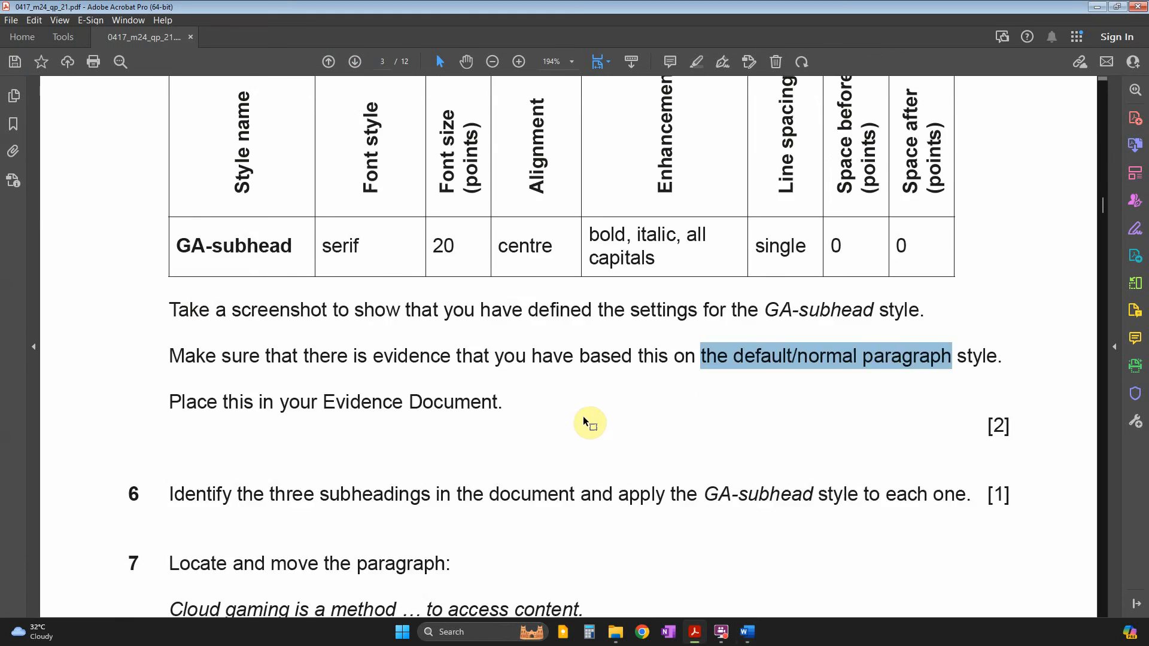
{"action": "scroll", "coordinate": [542, 415], "scroll_direction": "down", "scroll_amount": 2}
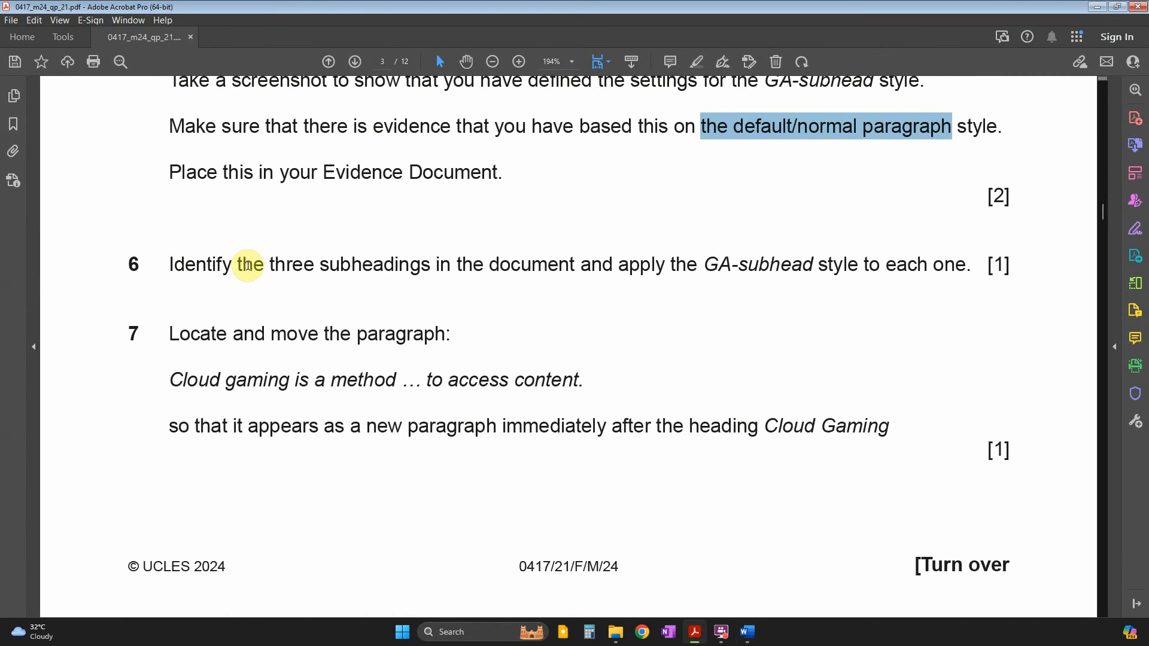
{"action": "left_click", "coordinate": [317, 272]}
{"action": "left_click_drag", "start_coordinate": [317, 272], "coordinate": [365, 267]}
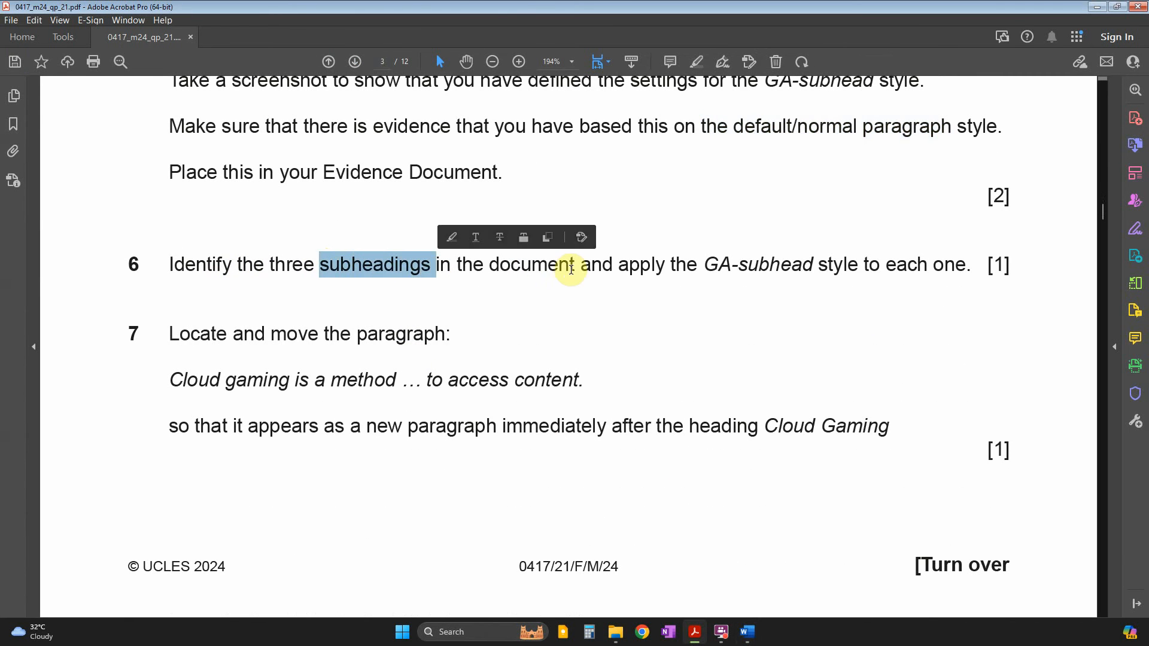
{"action": "left_click_drag", "start_coordinate": [702, 267], "coordinate": [791, 274]}
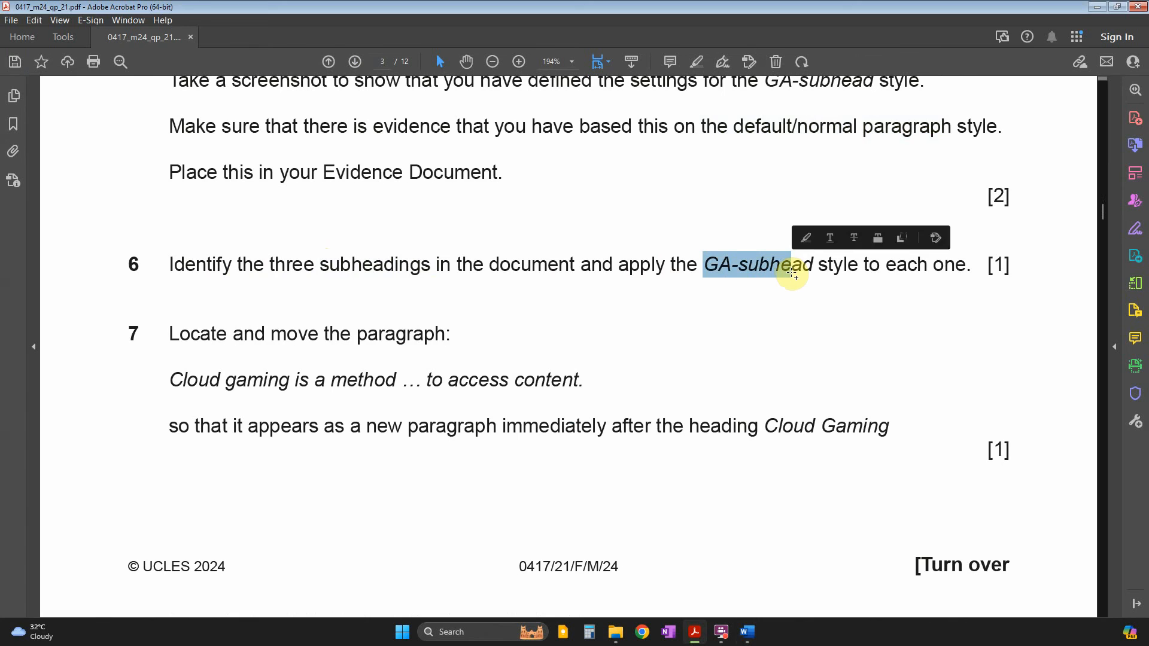
Select the Games, Video Game Consoles and Cloud Gaming subheadings together.
{"action": "key", "text": "alt+Tab"}
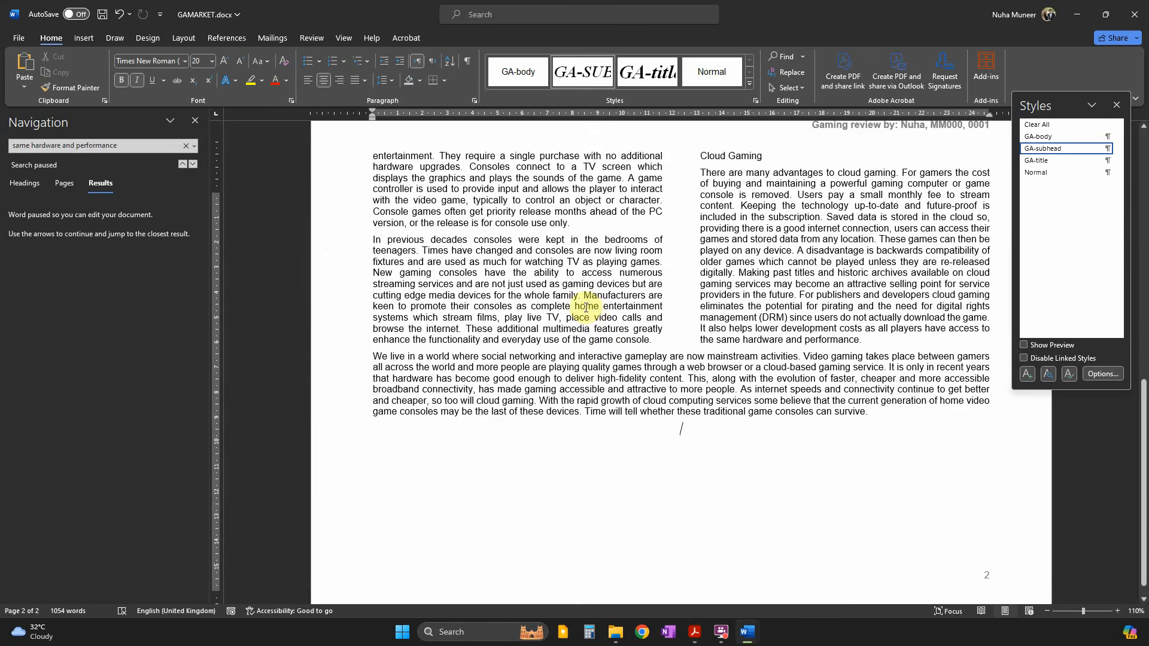
{"action": "scroll", "coordinate": [608, 379], "scroll_direction": "up", "scroll_amount": 5}
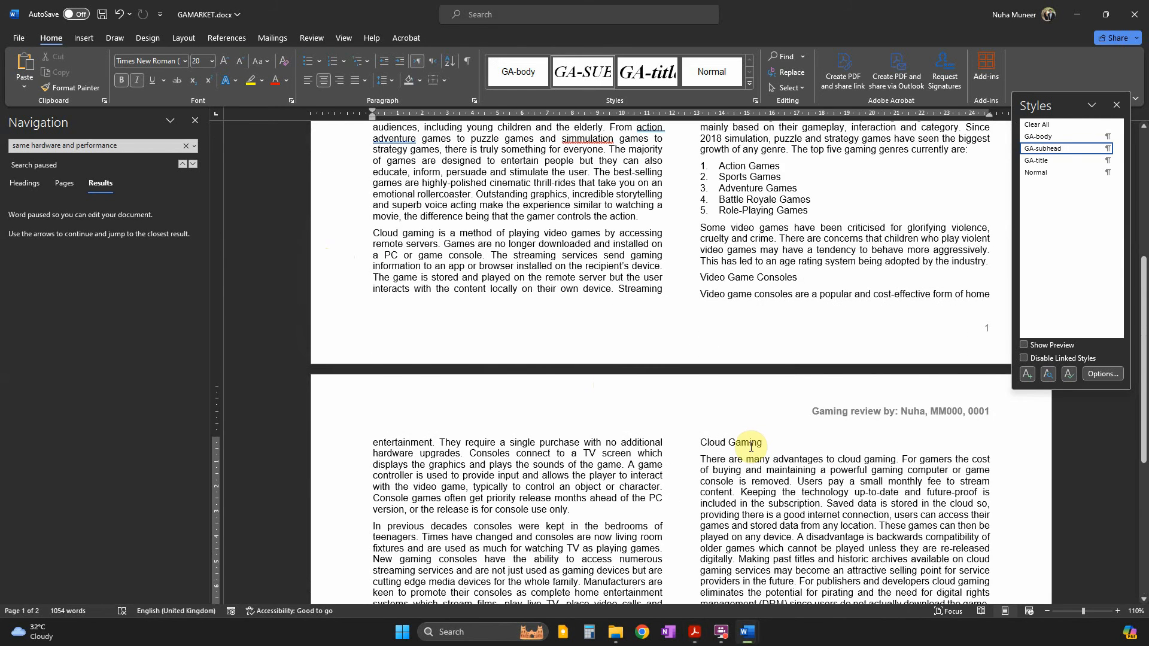
{"action": "scroll", "coordinate": [751, 447], "scroll_direction": "up", "scroll_amount": 5}
{"action": "left_click", "coordinate": [391, 357]}
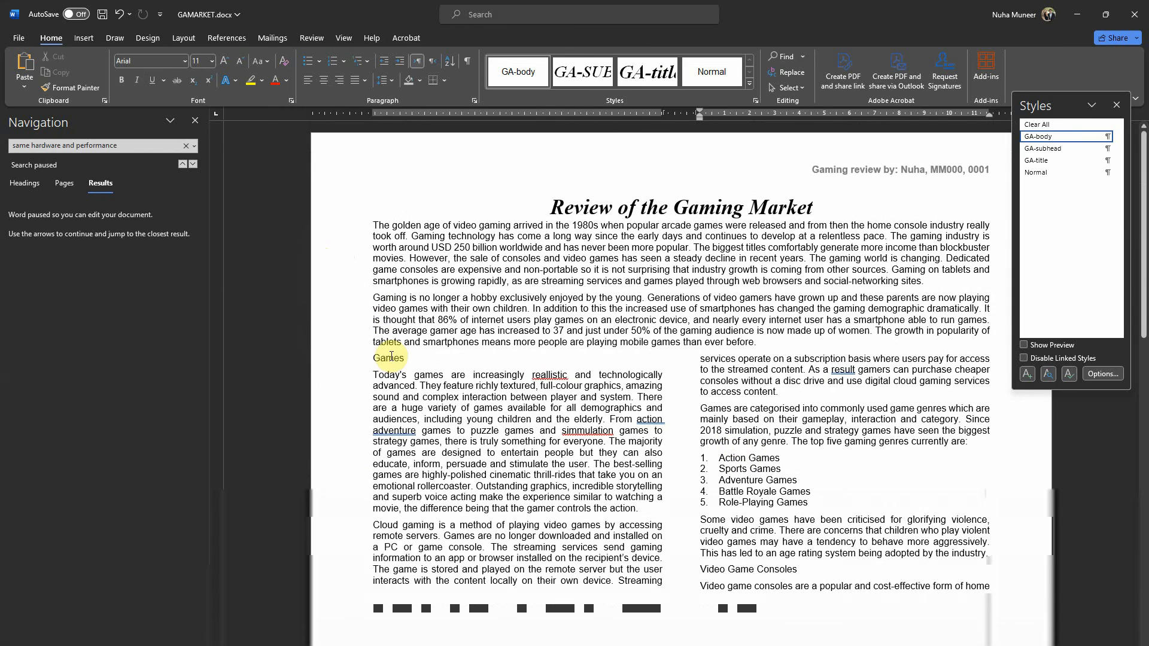
{"action": "double_click", "coordinate": [391, 357]}
{"action": "scroll", "coordinate": [545, 442], "scroll_direction": "down", "scroll_amount": 2}
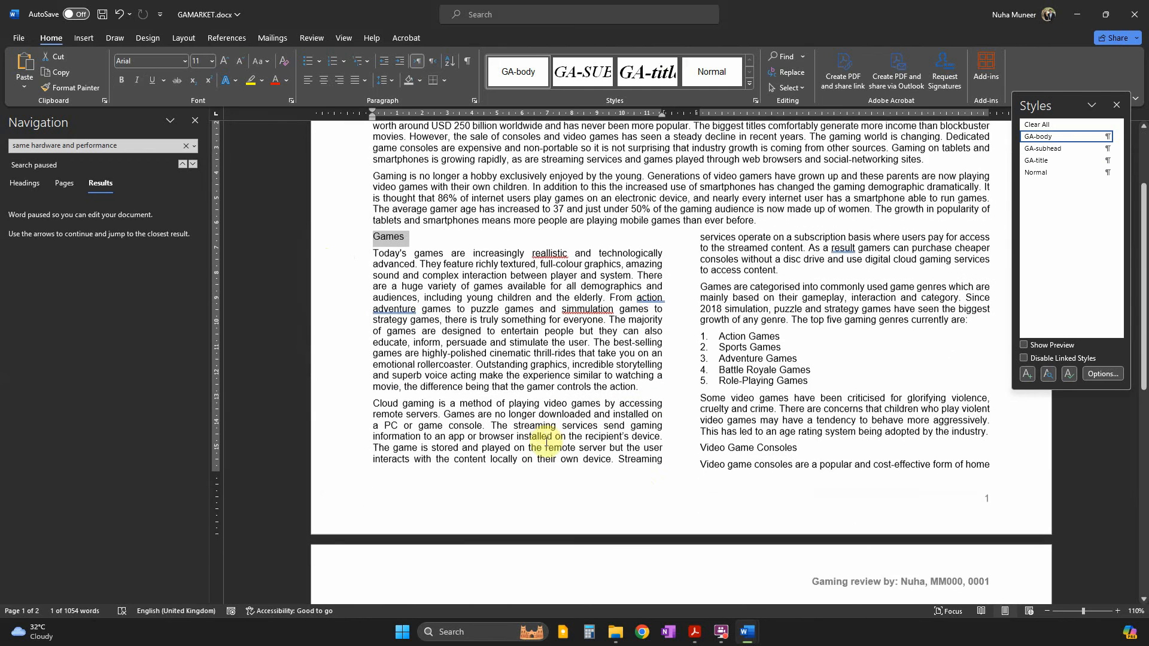
{"action": "scroll", "coordinate": [646, 493], "scroll_direction": "down", "scroll_amount": 1}
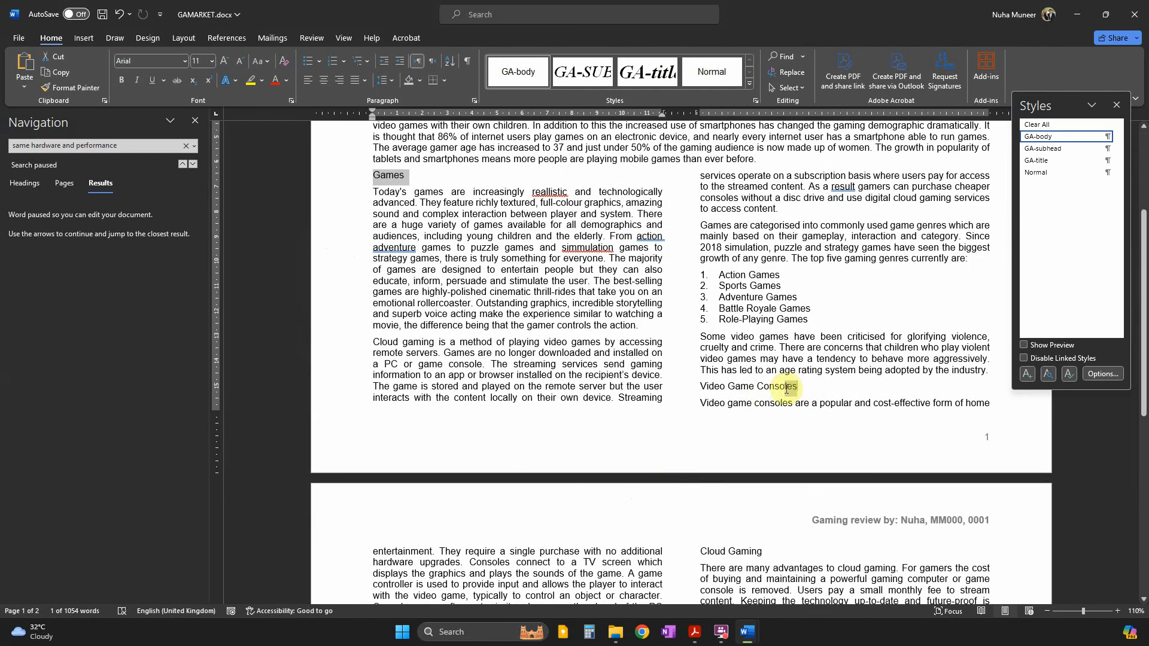
{"action": "left_click_drag", "start_coordinate": [786, 389], "coordinate": [728, 389]}
{"action": "scroll", "coordinate": [573, 494], "scroll_direction": "down", "scroll_amount": 4}
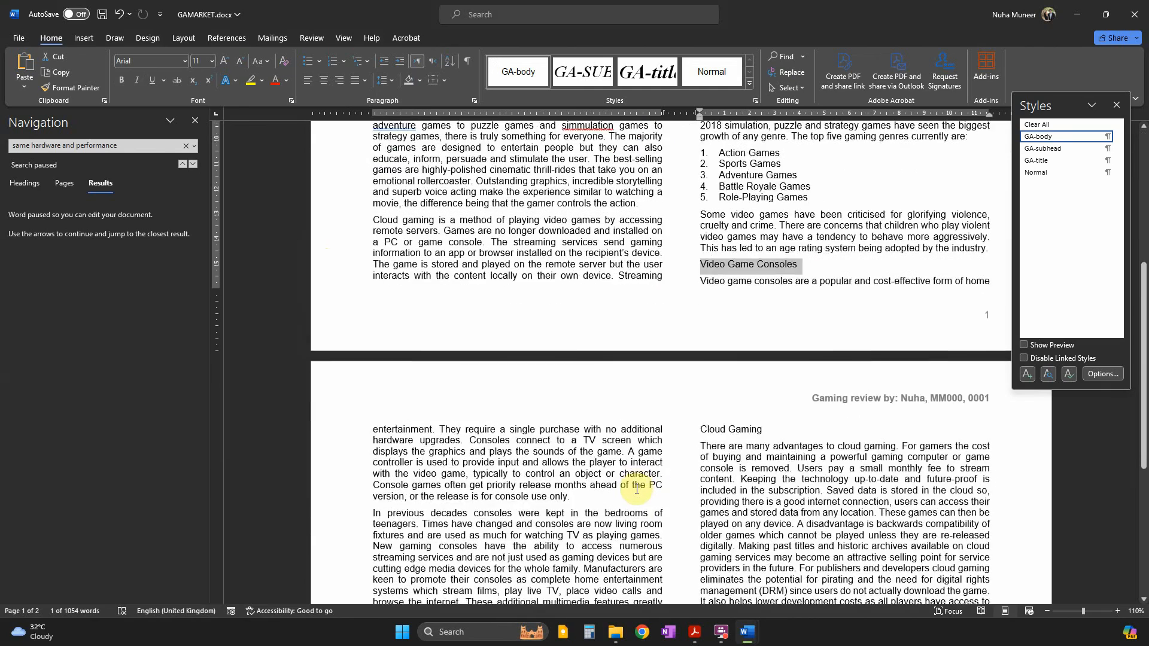
{"action": "scroll", "coordinate": [636, 499], "scroll_direction": "down", "scroll_amount": 2}
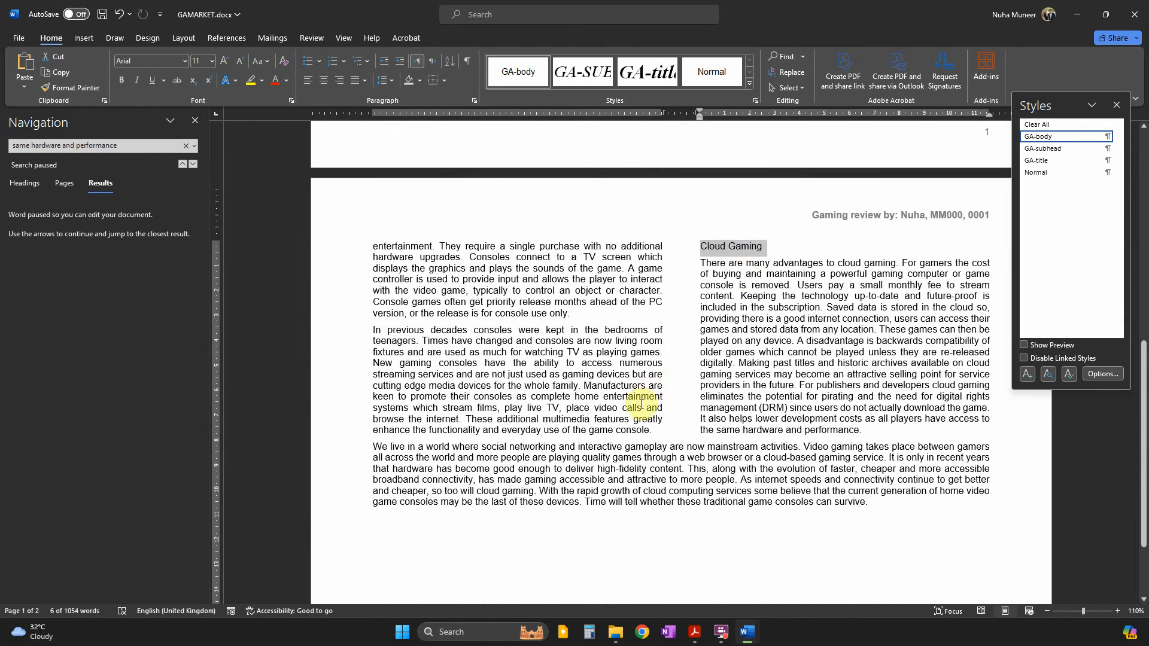
{"action": "scroll", "coordinate": [640, 409], "scroll_direction": "up", "scroll_amount": 5}
{"action": "scroll", "coordinate": [640, 409], "scroll_direction": "up", "scroll_amount": 1}
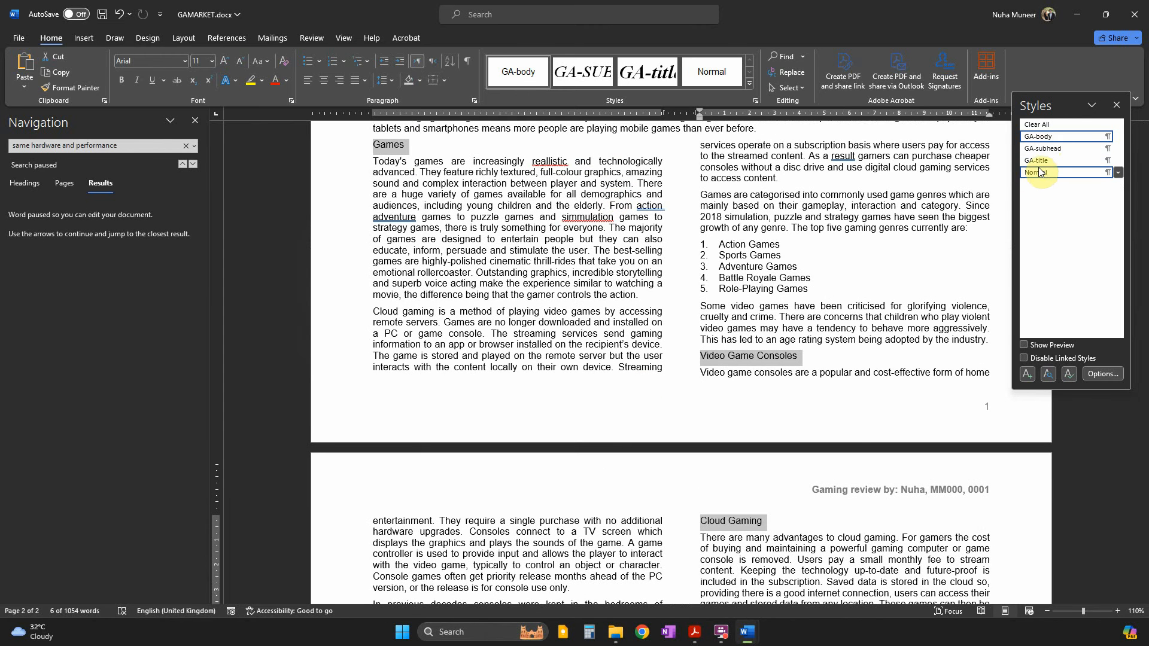
Apply GA-subhead to the selected headings, turning them into centred bold italic capitals.
{"action": "left_click", "coordinate": [1044, 148]}
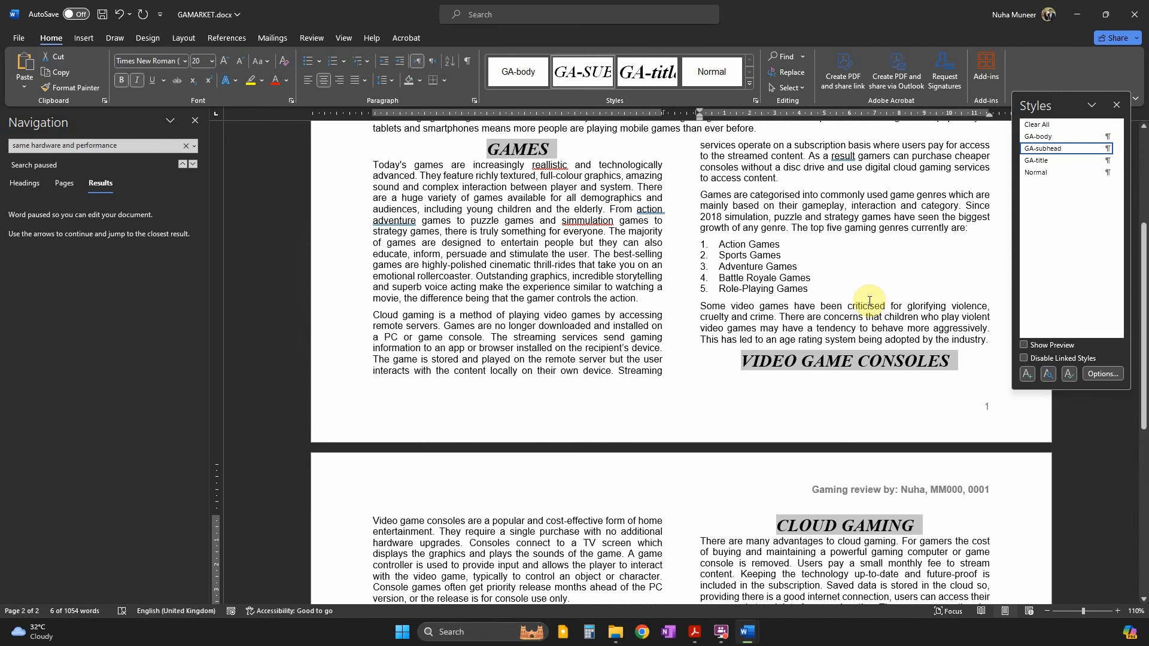
{"action": "left_click", "coordinate": [846, 306]}
{"action": "scroll", "coordinate": [845, 305], "scroll_direction": "down", "scroll_amount": 2}
{"action": "key", "text": "alt+Tab"}
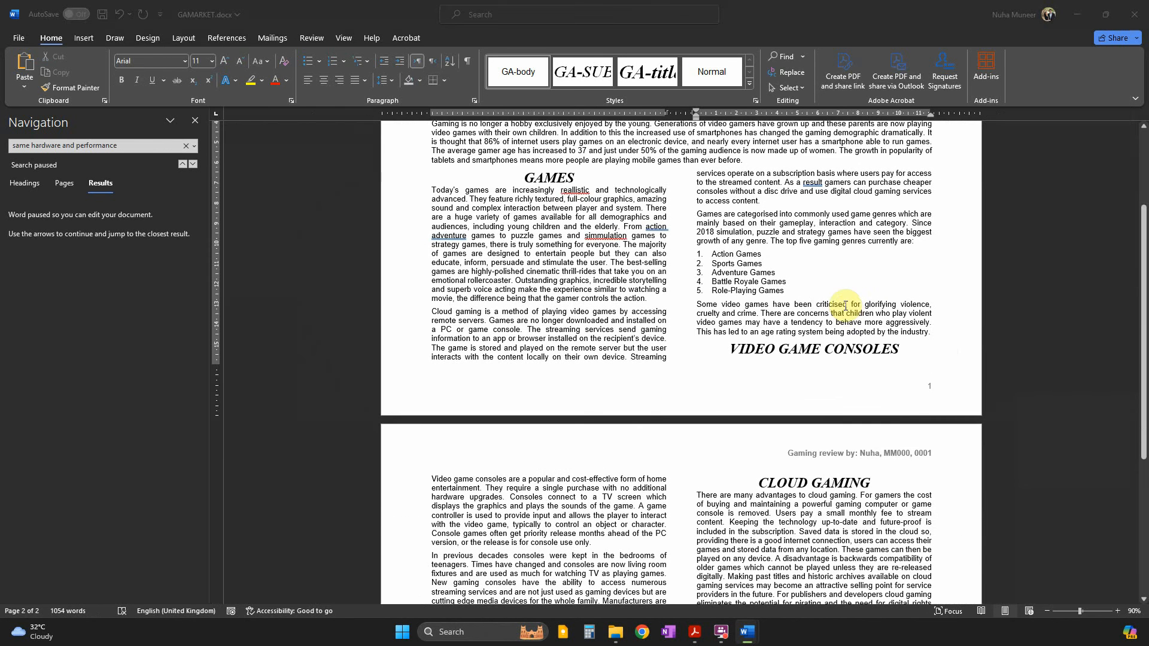
Copy 'Cloud gaming is' from question 7 and search for it in GAMARKET.
{"action": "scroll", "coordinate": [431, 389], "scroll_direction": "down", "scroll_amount": 1}
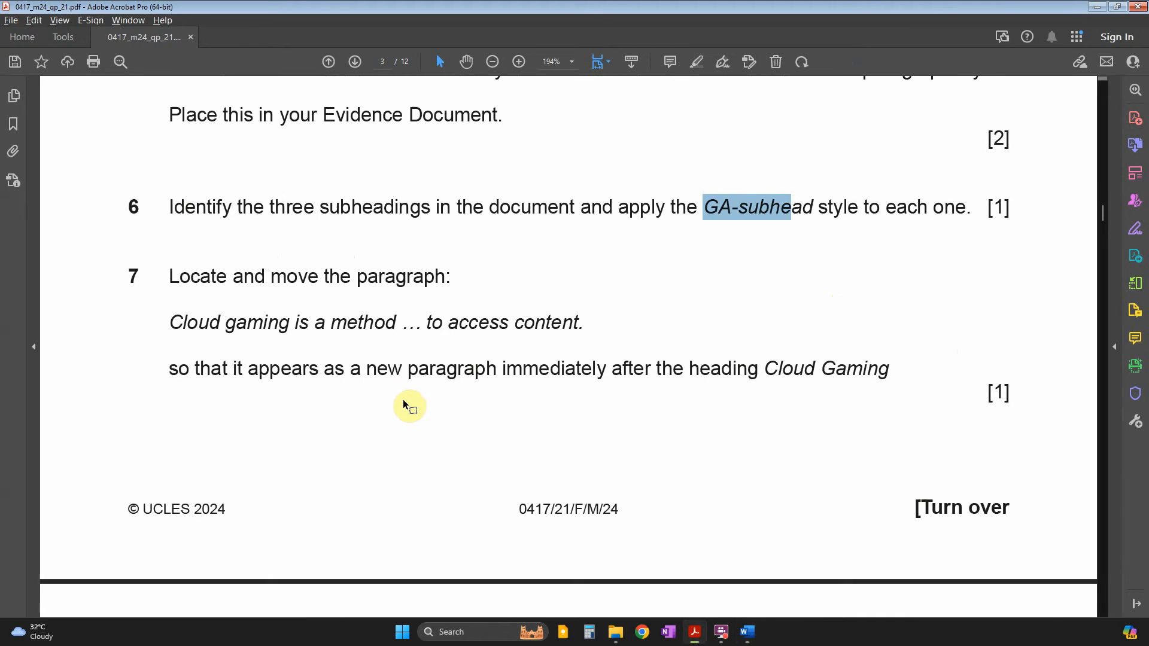
{"action": "left_click_drag", "start_coordinate": [169, 276], "coordinate": [448, 276]}
{"action": "left_click_drag", "start_coordinate": [172, 323], "coordinate": [310, 329]}
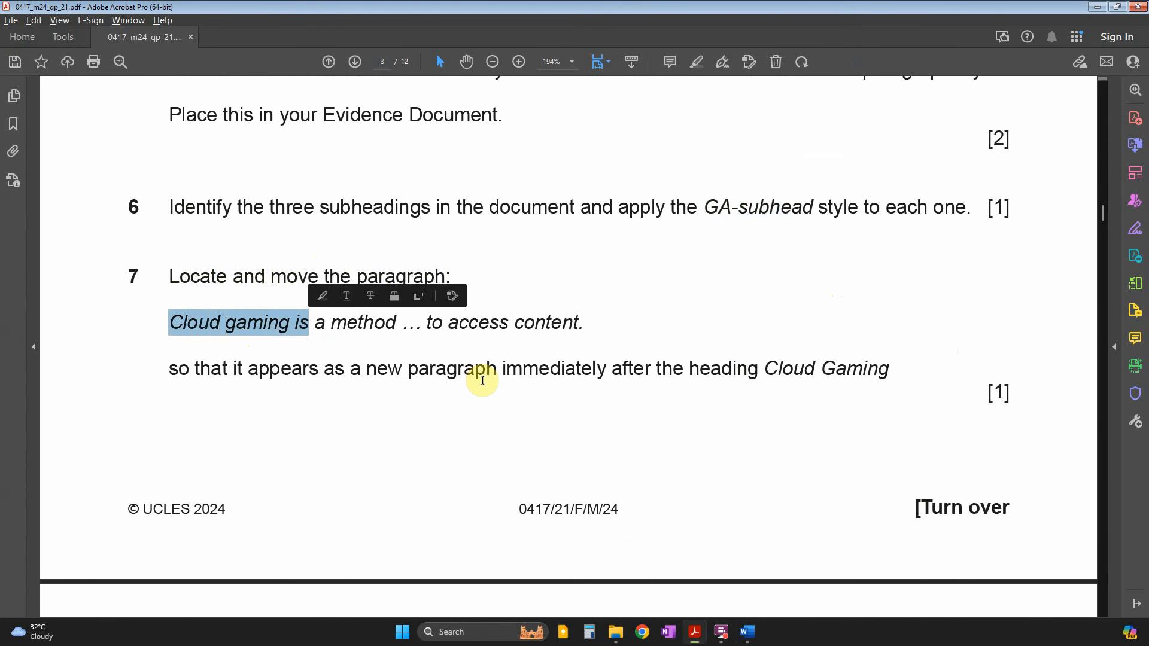
{"action": "key", "text": "alt+Tab"}
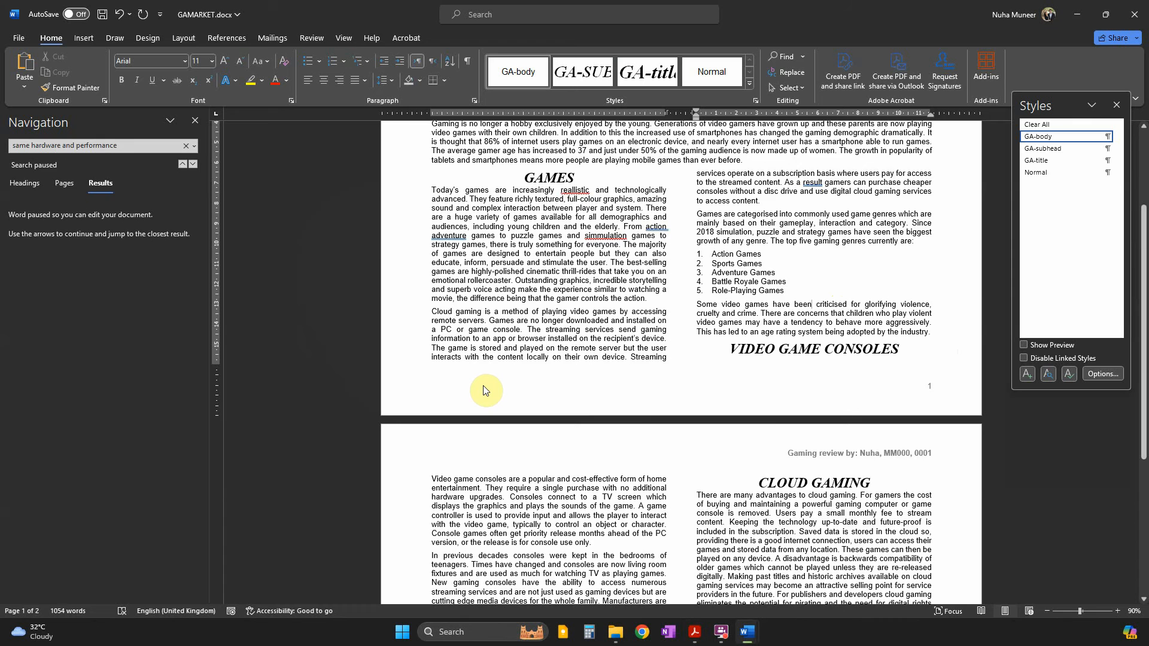
{"action": "key", "text": "ctrl+f"}
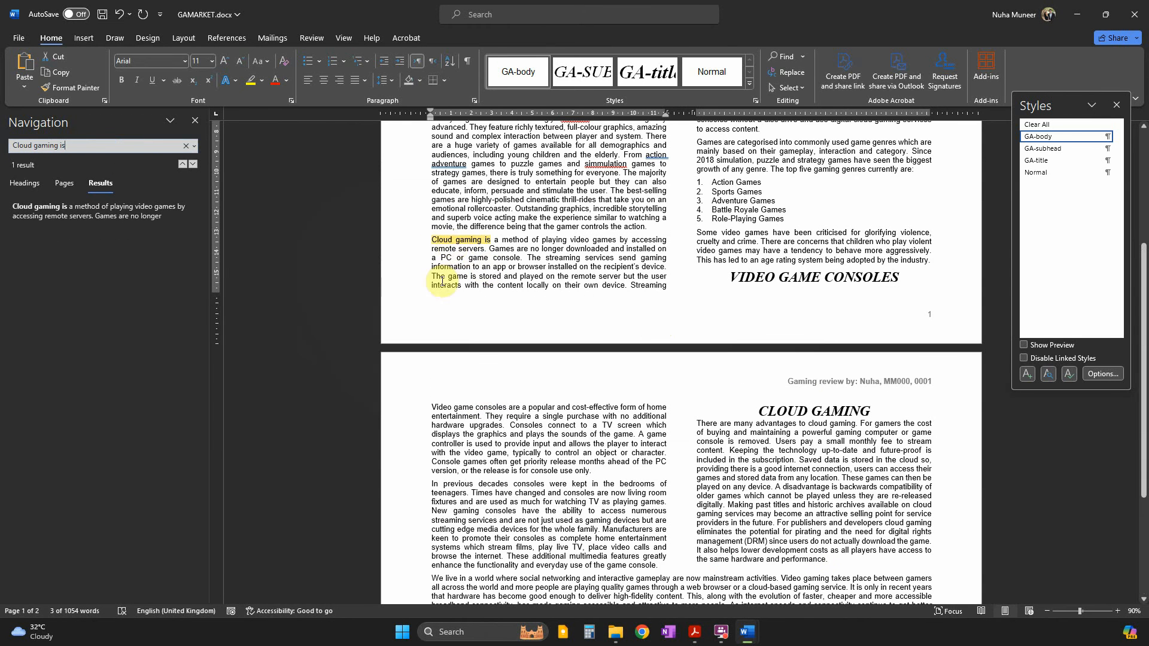
Select the whole 'Cloud gaming is a method…' paragraph, checking its ending and destination in question 7.
{"action": "scroll", "coordinate": [441, 281], "scroll_direction": "up", "scroll_amount": 4}
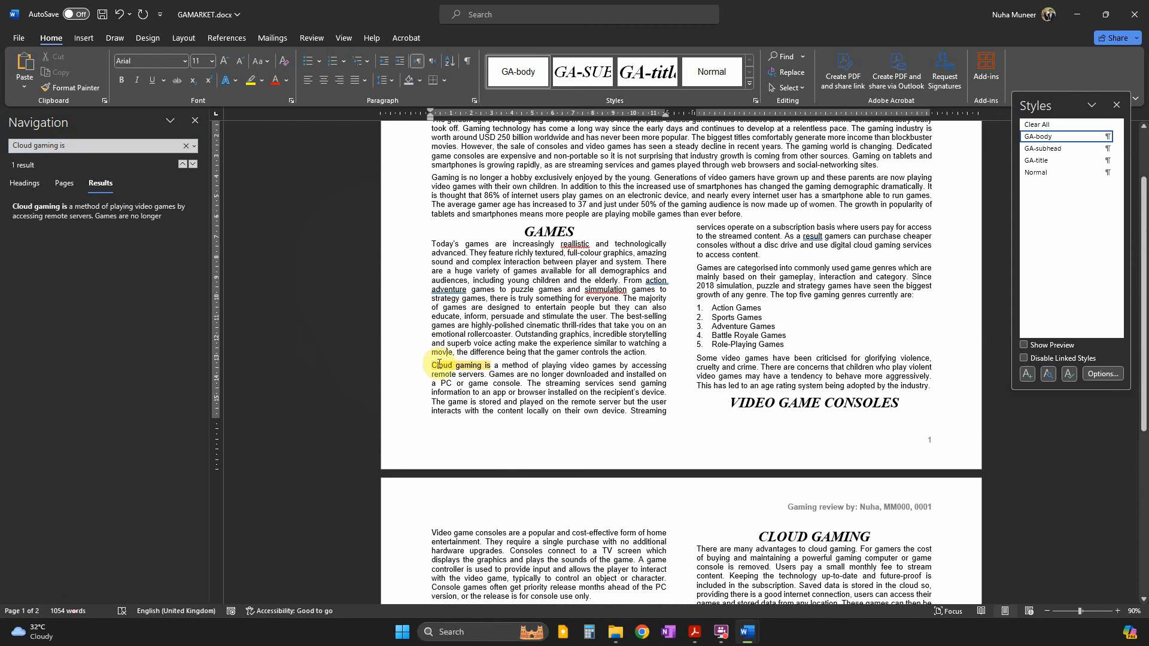
{"action": "left_click_drag", "start_coordinate": [430, 365], "coordinate": [766, 256]}
{"action": "key", "text": "alt+Tab"}
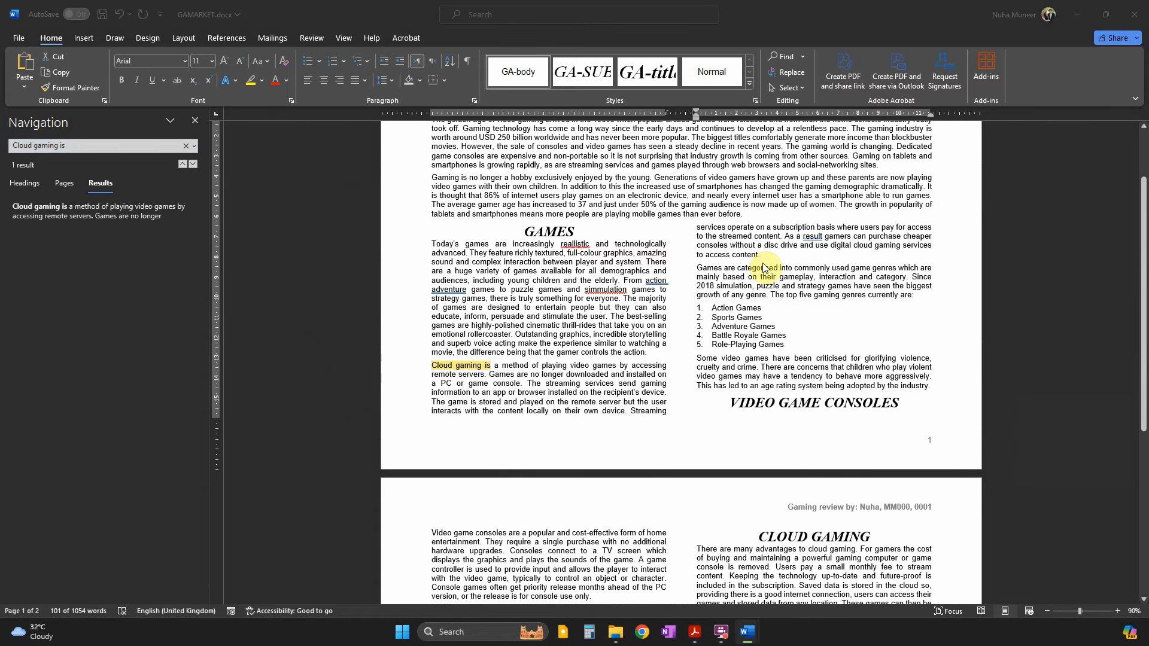
{"action": "left_click_drag", "start_coordinate": [448, 323], "coordinate": [581, 324]}
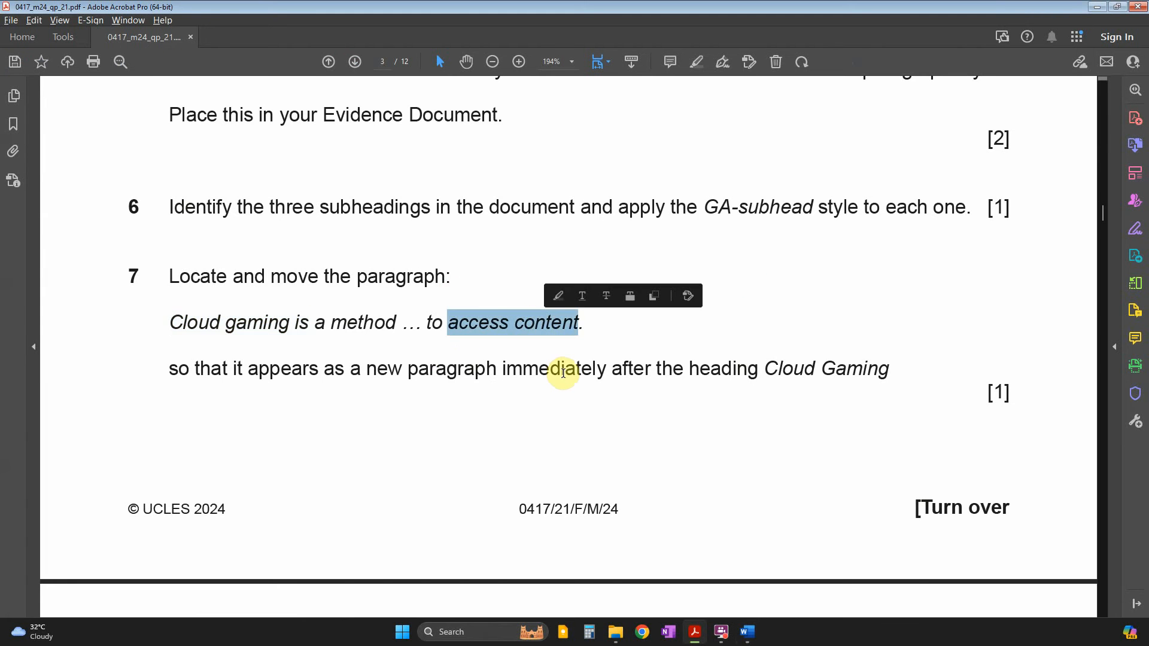
{"action": "key", "text": "alt+Tab"}
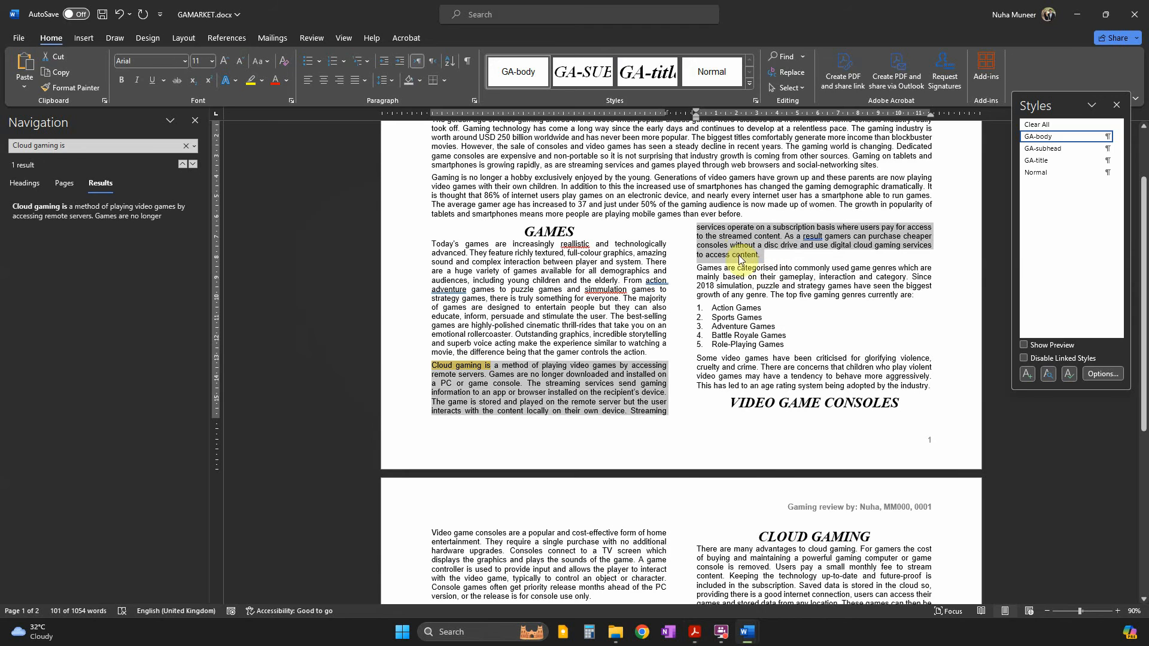
{"action": "key", "text": "alt+Tab"}
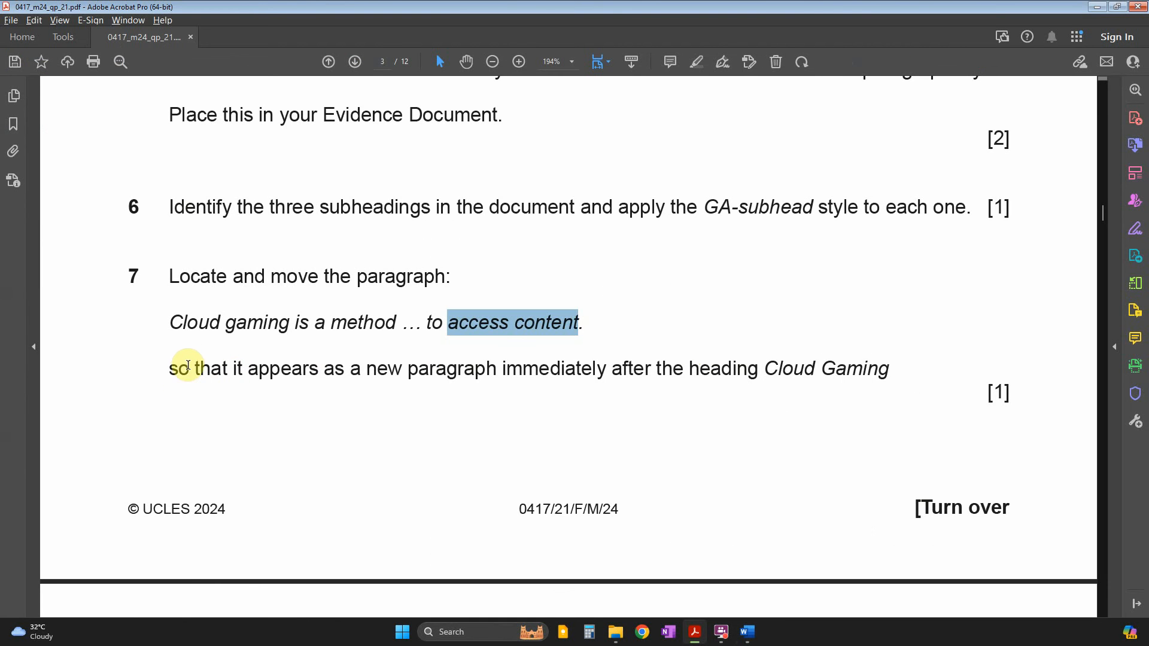
{"action": "left_click_drag", "start_coordinate": [185, 371], "coordinate": [526, 368]}
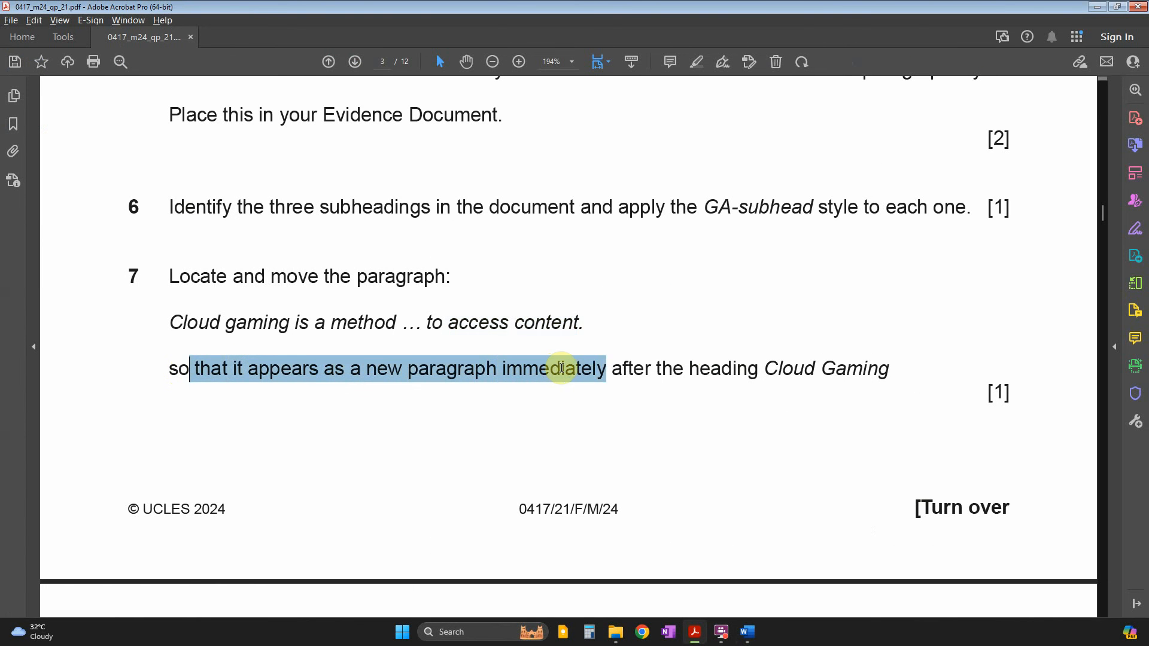
{"action": "mouse_move", "coordinate": [689, 369]}
{"action": "left_mouse_down"}
{"action": "mouse_move", "coordinate": [790, 374]}
{"action": "mouse_move", "coordinate": [799, 388]}
{"action": "left_mouse_up"}
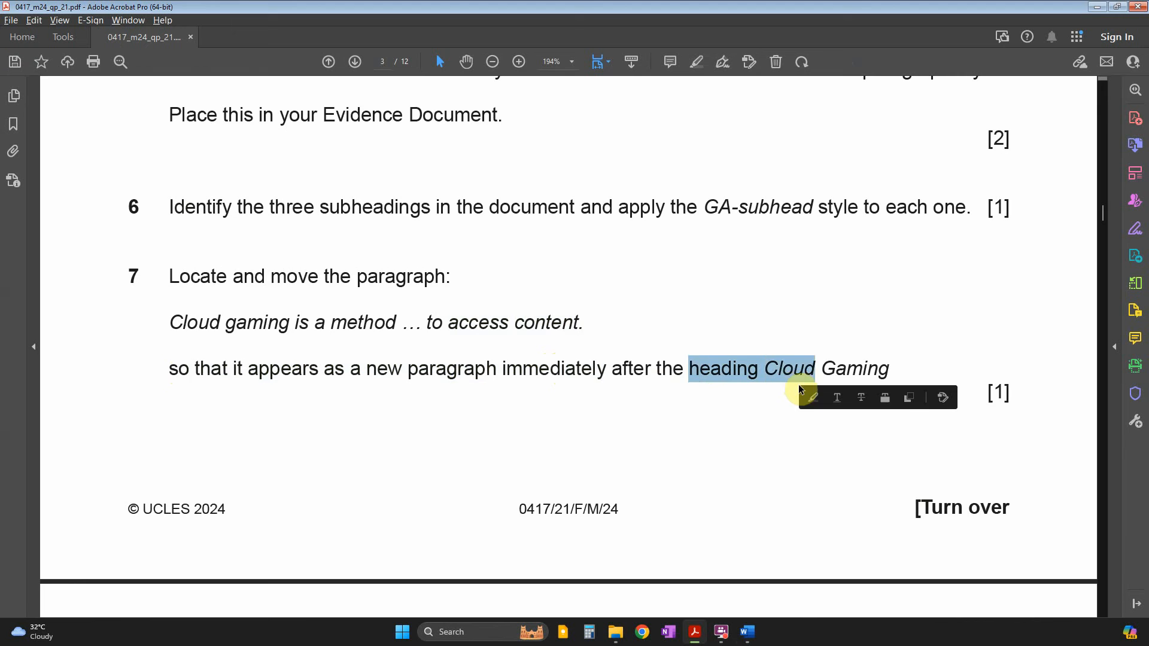
{"action": "key", "text": "alt+Tab"}
Cut the Cloud gaming paragraph out of the Games column.
{"action": "right_click", "coordinate": [731, 246]}
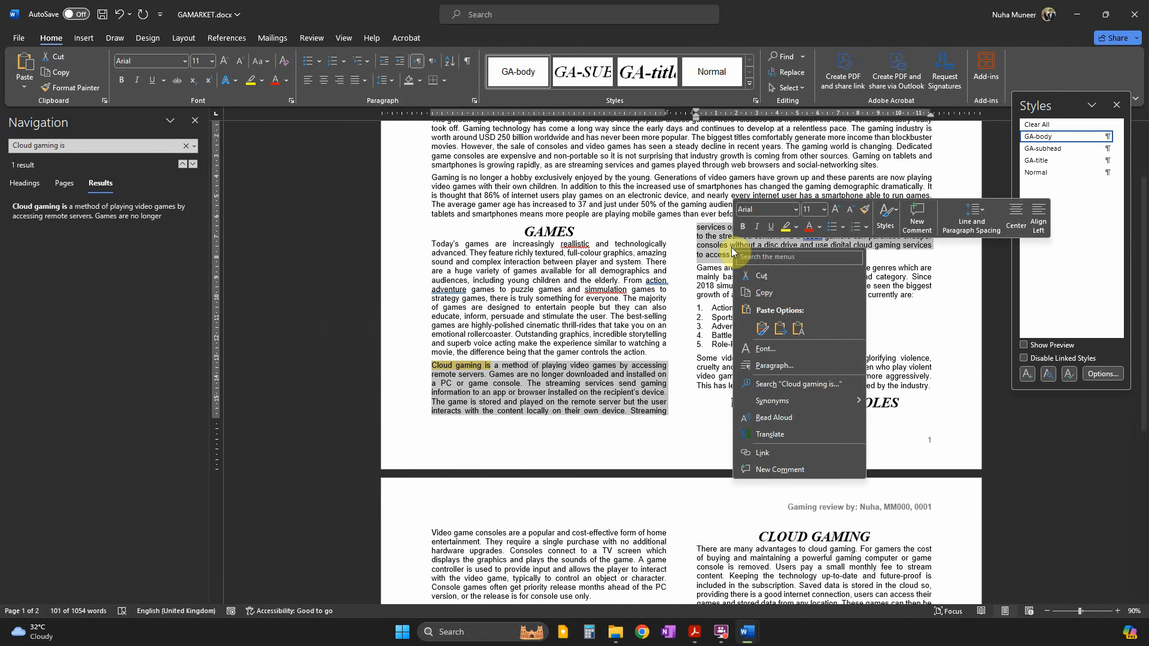
{"action": "left_click", "coordinate": [762, 277]}
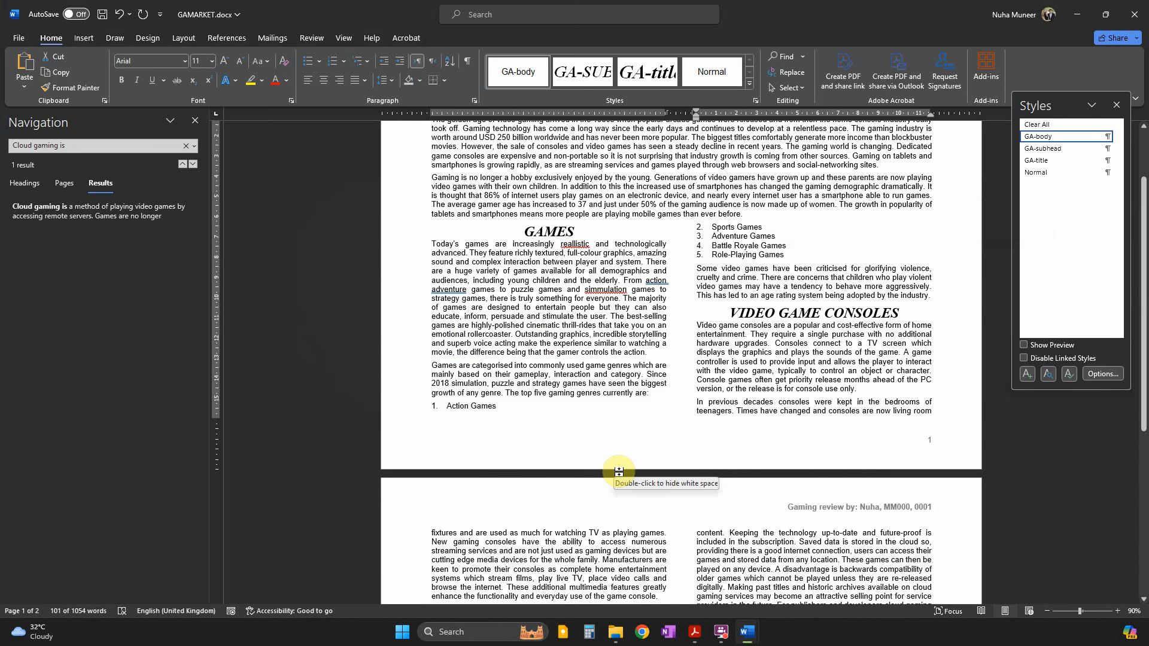
{"action": "scroll", "coordinate": [619, 472], "scroll_direction": "down", "scroll_amount": 7}
{"action": "key", "text": "alt+Tab"}
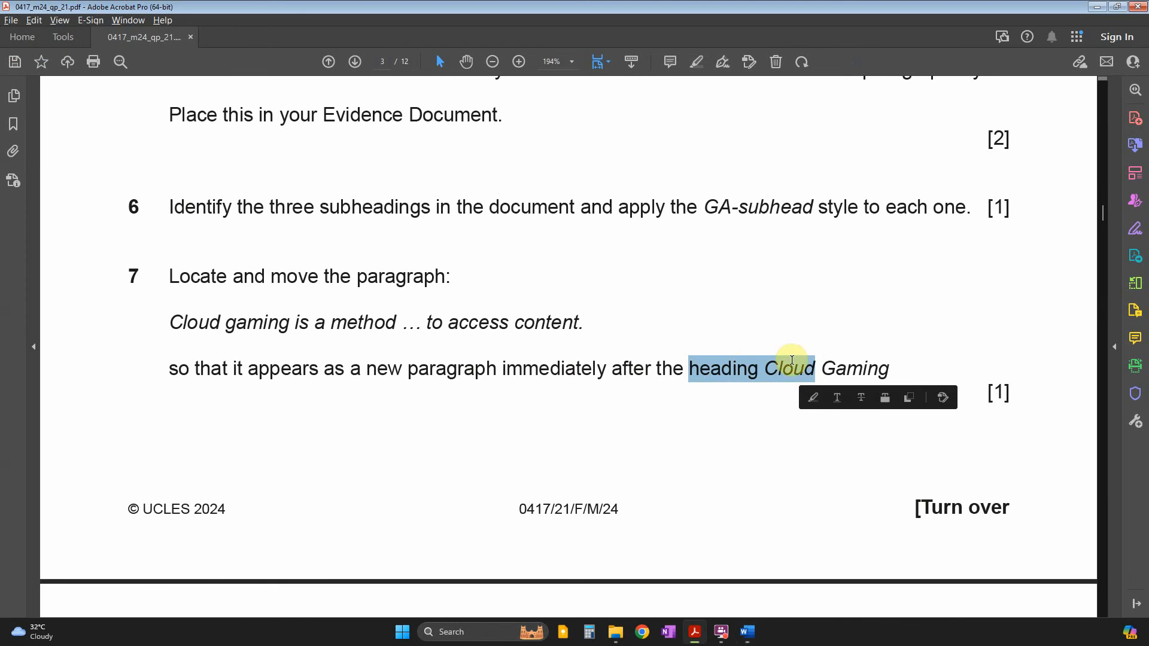
{"action": "key", "text": "alt+Tab"}
{"action": "scroll", "coordinate": [578, 418], "scroll_direction": "down", "scroll_amount": 2}
Paste it as a new paragraph under the CLOUD GAMING heading and delete the leftover blank line.
{"action": "left_click", "coordinate": [579, 387]}
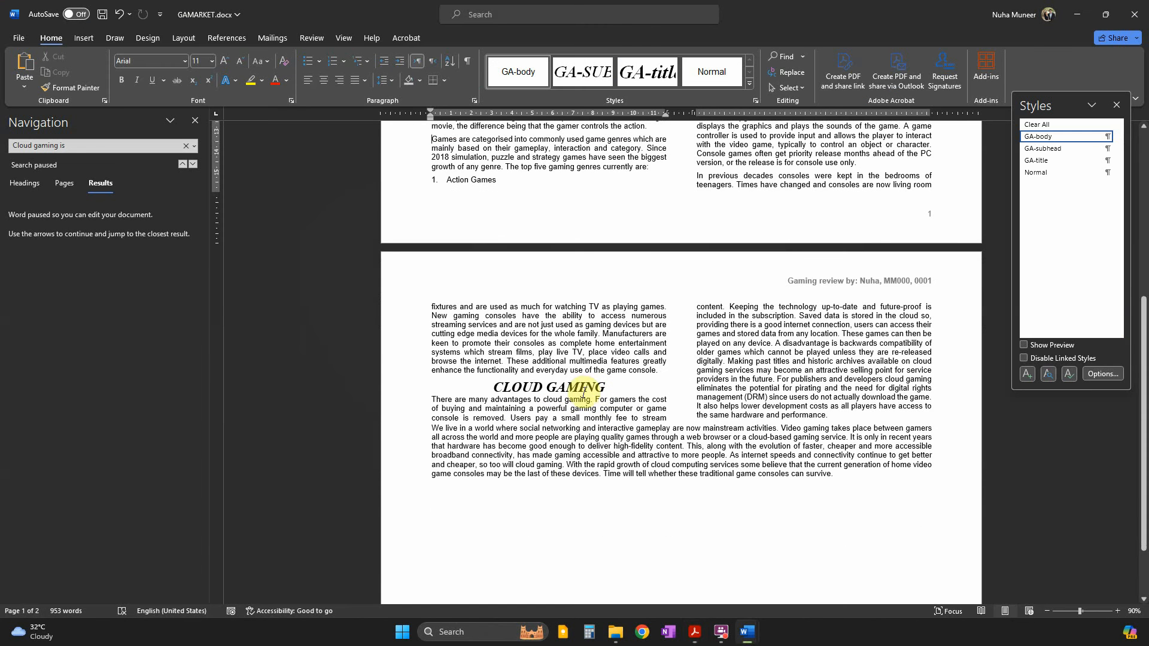
{"action": "left_click", "coordinate": [428, 399]}
{"action": "key", "text": "Return"}
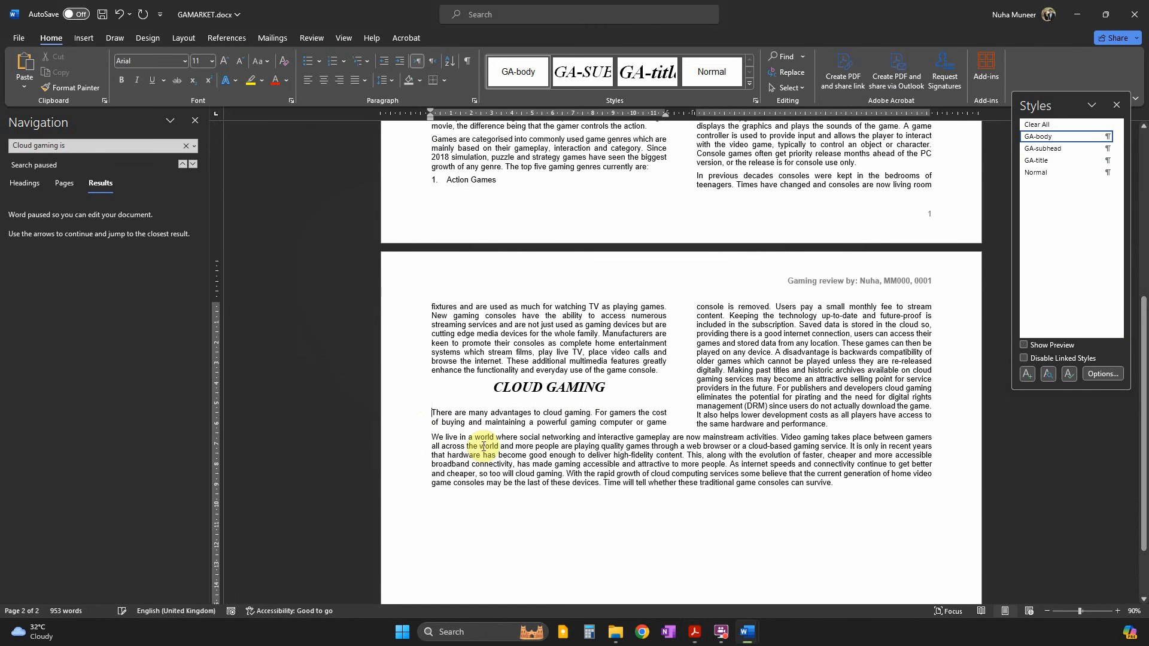
{"action": "key", "text": "ctrl+v"}
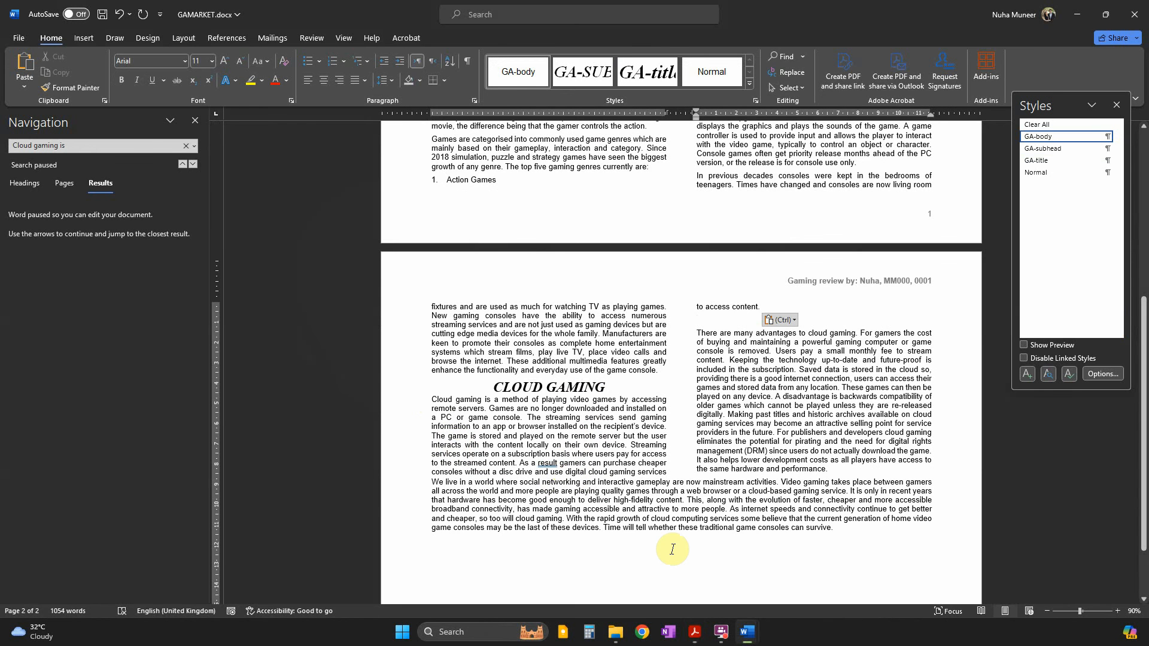
{"action": "scroll", "coordinate": [670, 547], "scroll_direction": "down", "scroll_amount": 2}
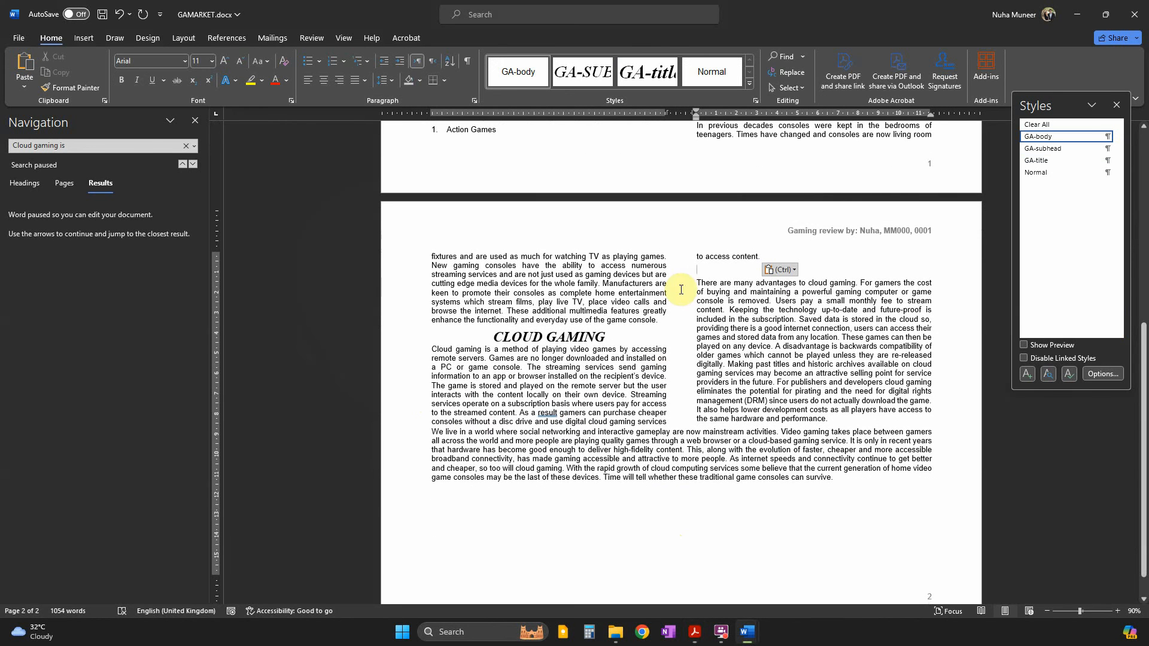
{"action": "left_click", "coordinate": [706, 266]}
{"action": "key", "text": "Delete"}
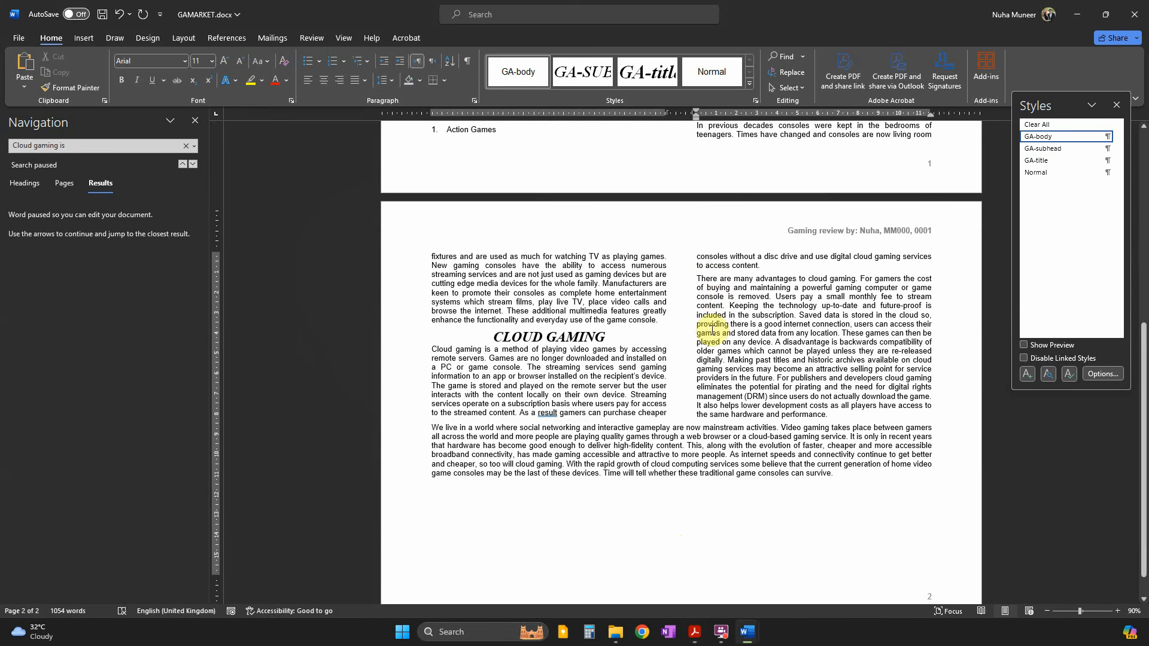
{"action": "key", "text": "alt+Tab"}
In the question paper, highlight question 8's cloud-shape and 'There are many advantages' phrases, then return to Word.
{"action": "scroll", "coordinate": [551, 419], "scroll_direction": "down", "scroll_amount": 5}
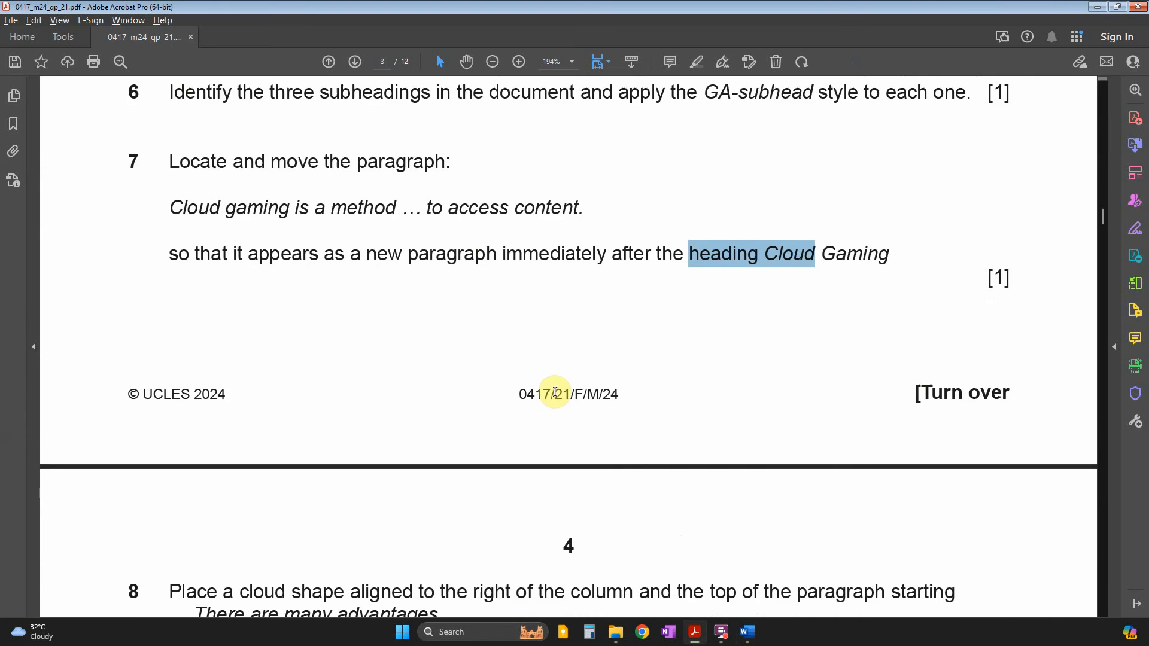
{"action": "scroll", "coordinate": [555, 392], "scroll_direction": "down", "scroll_amount": 4}
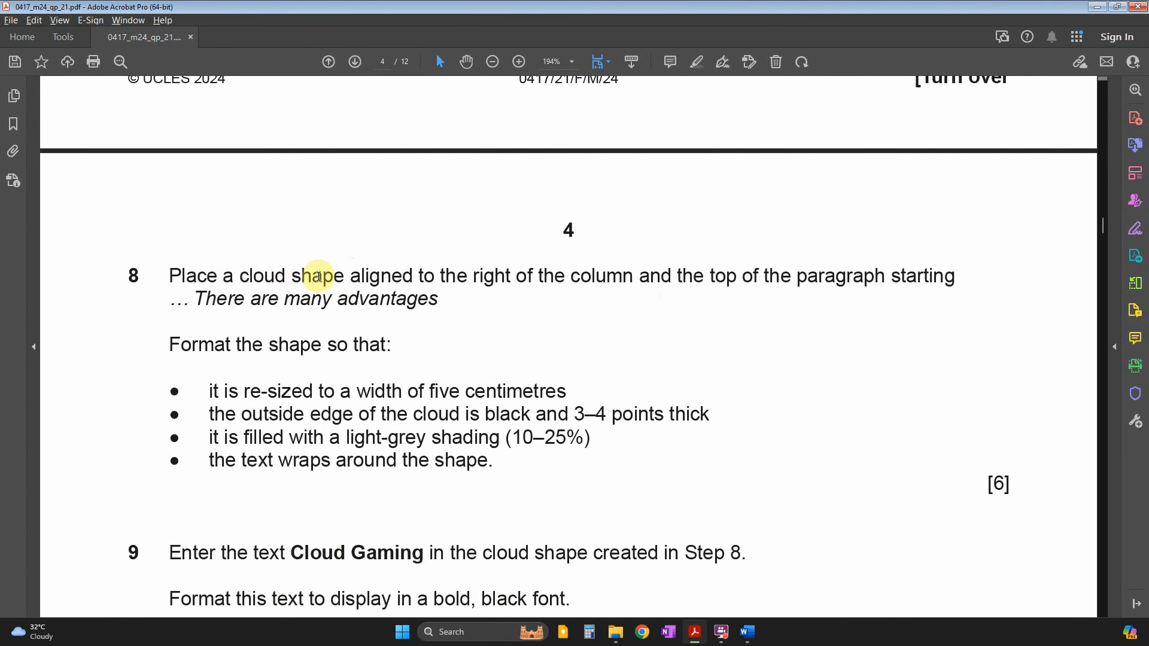
{"action": "left_click_drag", "start_coordinate": [240, 274], "coordinate": [383, 275]}
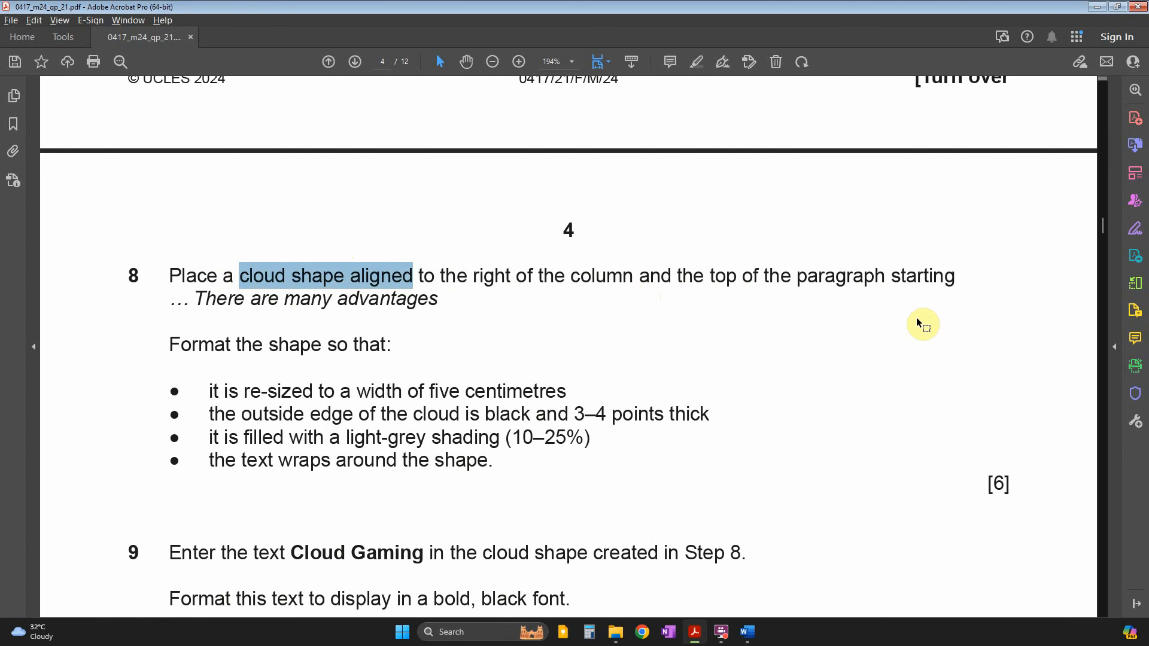
{"action": "left_click_drag", "start_coordinate": [197, 299], "coordinate": [403, 302]}
{"action": "key", "text": "ctrl+c"}
{"action": "key", "text": "alt+Tab"}
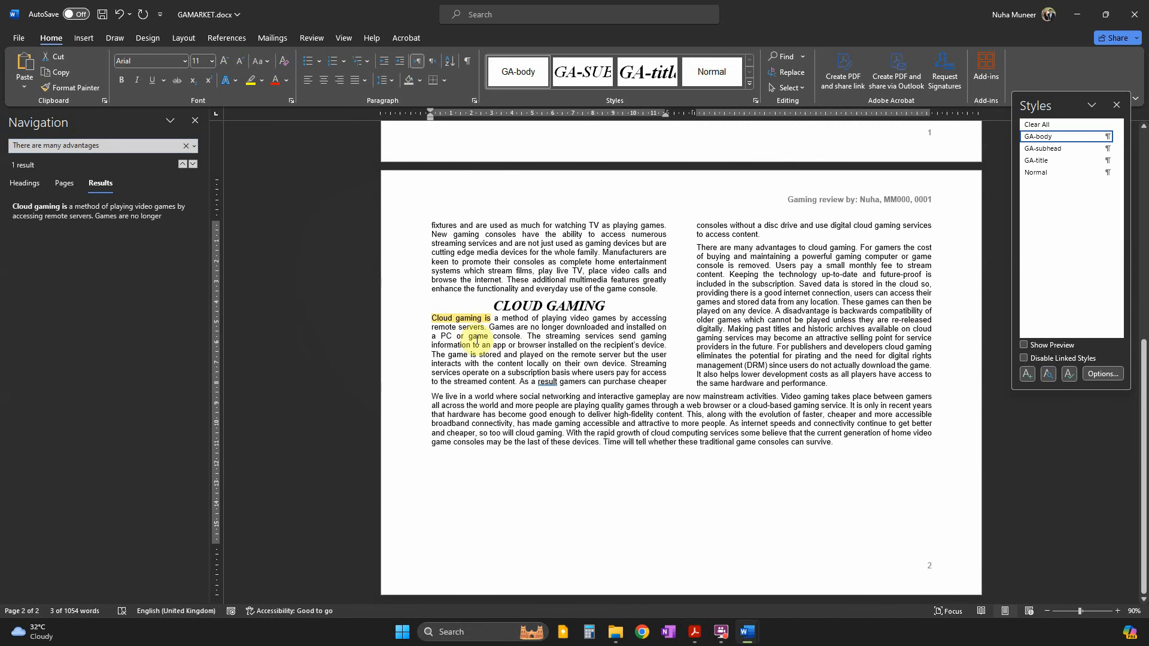
Search the document for 'There are many advantages' and pick the Cloud shape from Insert Shapes.
{"action": "key", "text": "ctrl+v"}
{"action": "scroll", "coordinate": [896, 314], "scroll_direction": "up", "scroll_amount": 2}
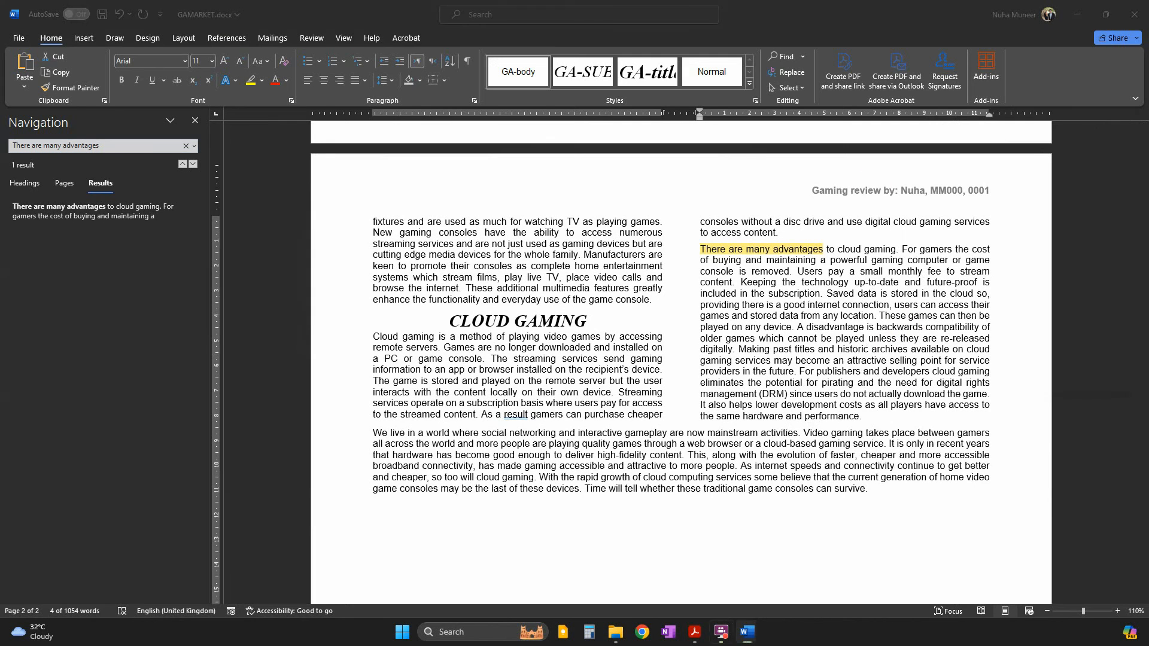
{"action": "left_click", "coordinate": [148, 37]}
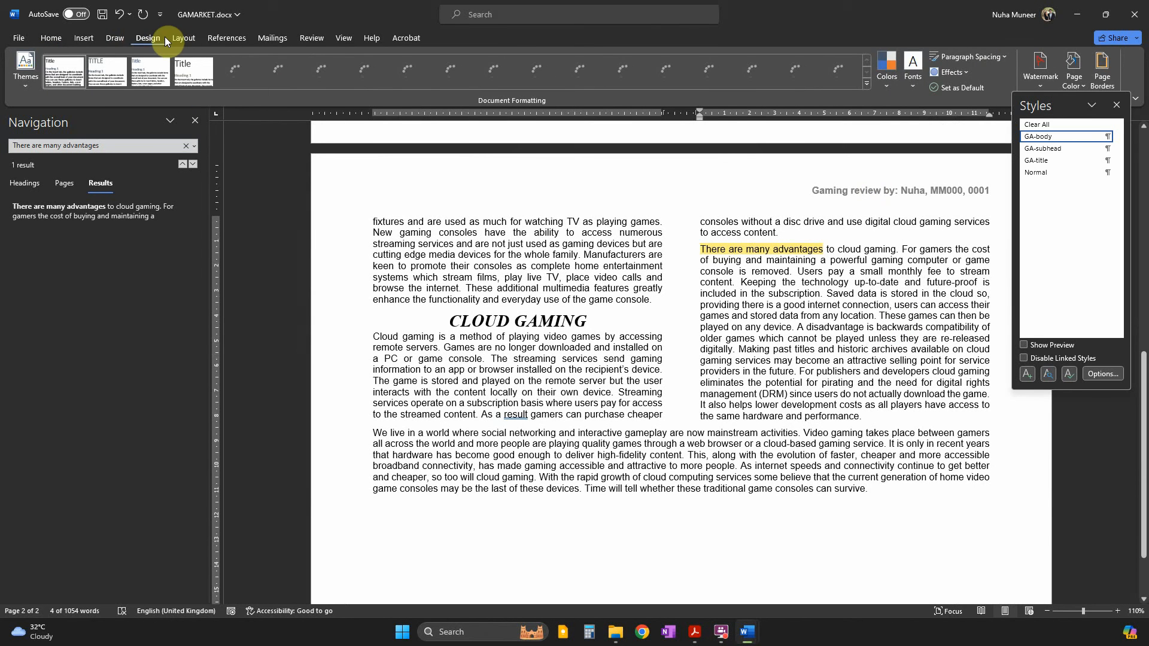
{"action": "left_click", "coordinate": [118, 38]}
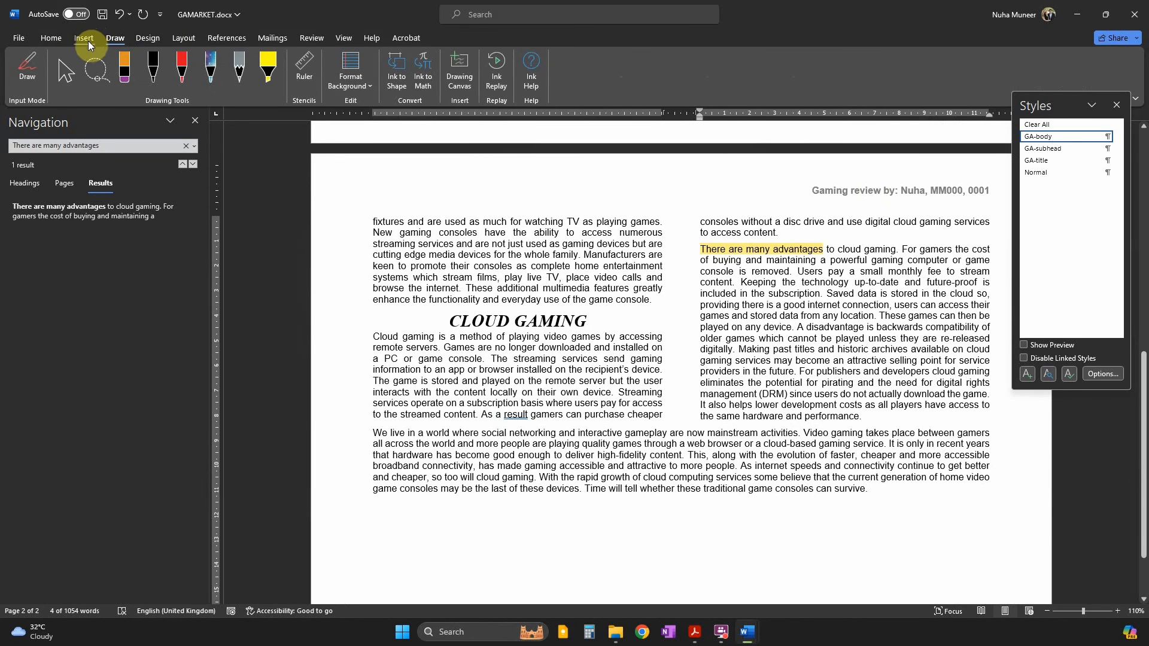
{"action": "left_click", "coordinate": [87, 40]}
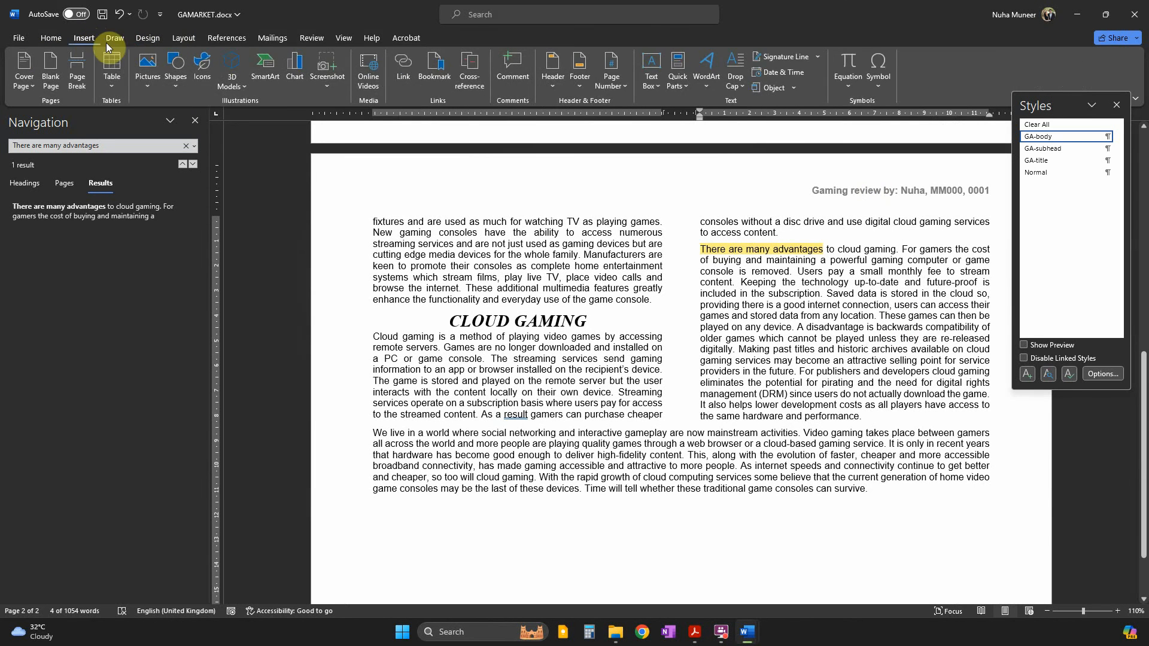
{"action": "left_click", "coordinate": [173, 89]}
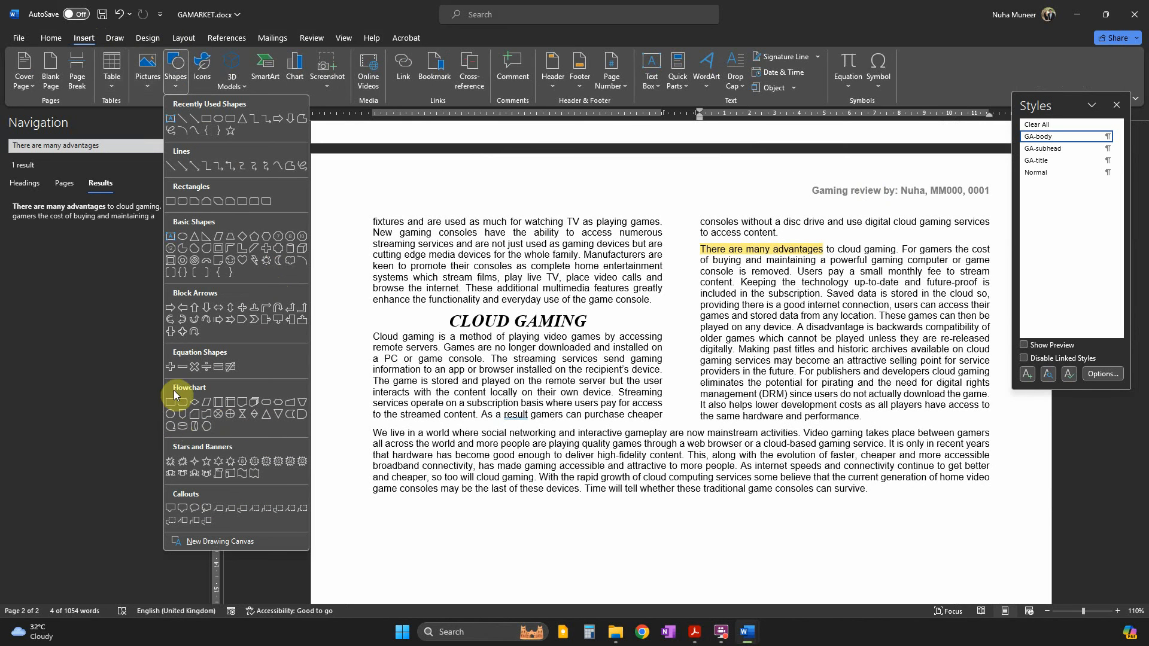
{"action": "left_click", "coordinate": [289, 264]}
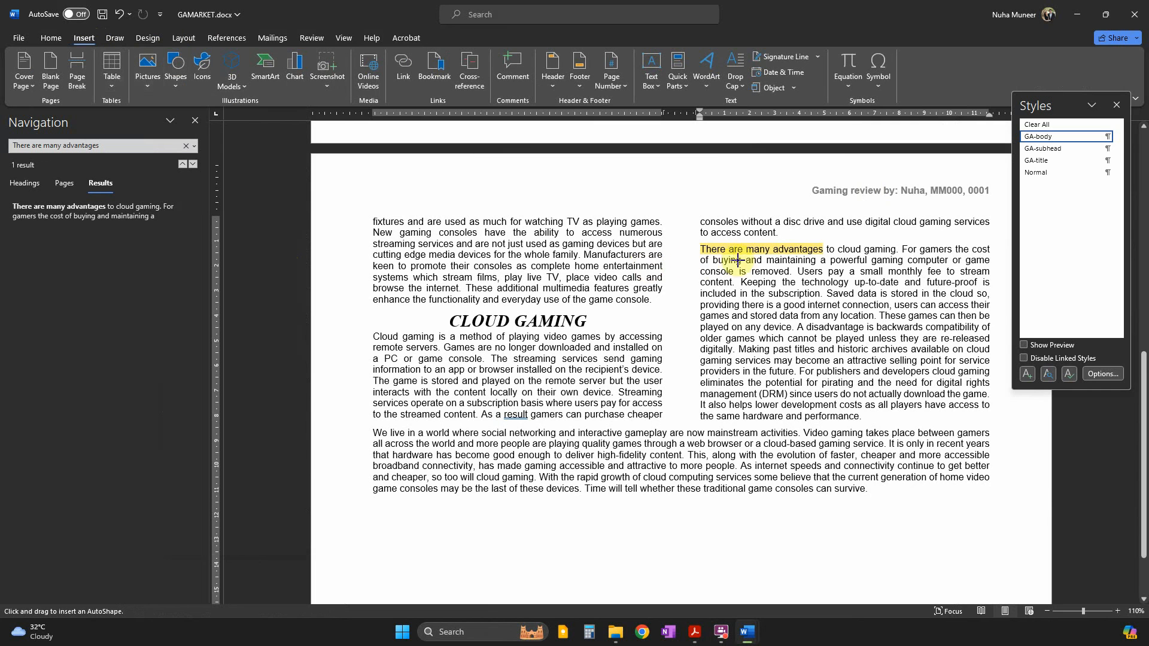
Close the Styles and Navigation panes, leaving page 2 in view.
{"action": "left_click", "coordinate": [1116, 105]}
{"action": "left_click", "coordinate": [195, 121]}
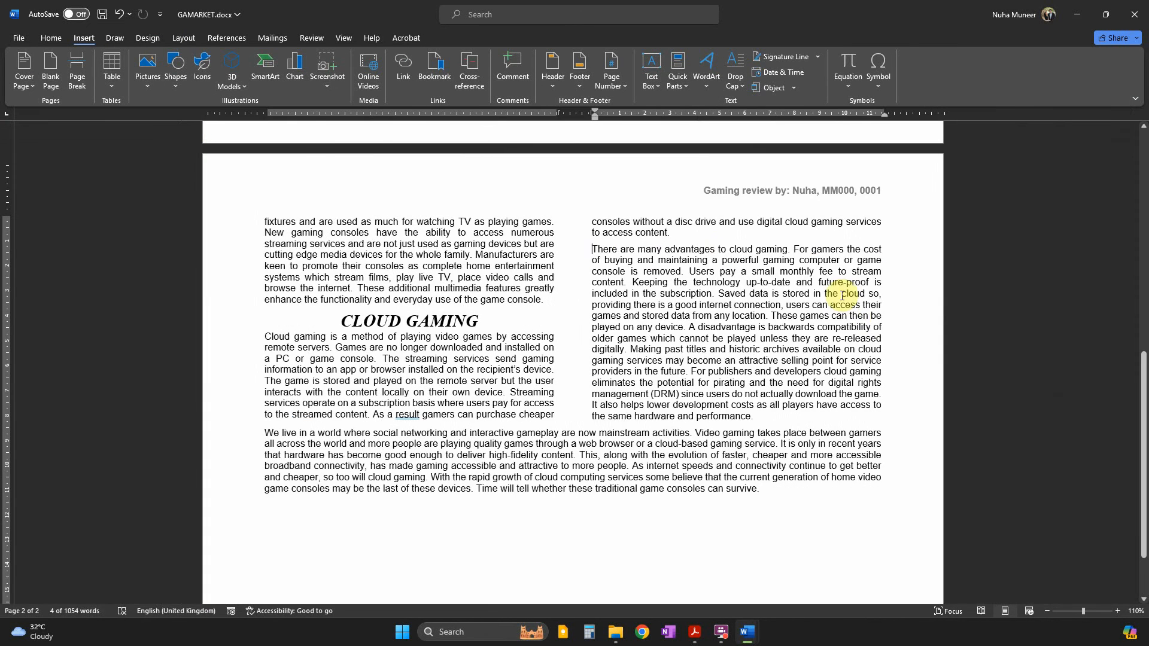
{"action": "scroll", "coordinate": [796, 295], "scroll_direction": "up", "scroll_amount": 4}
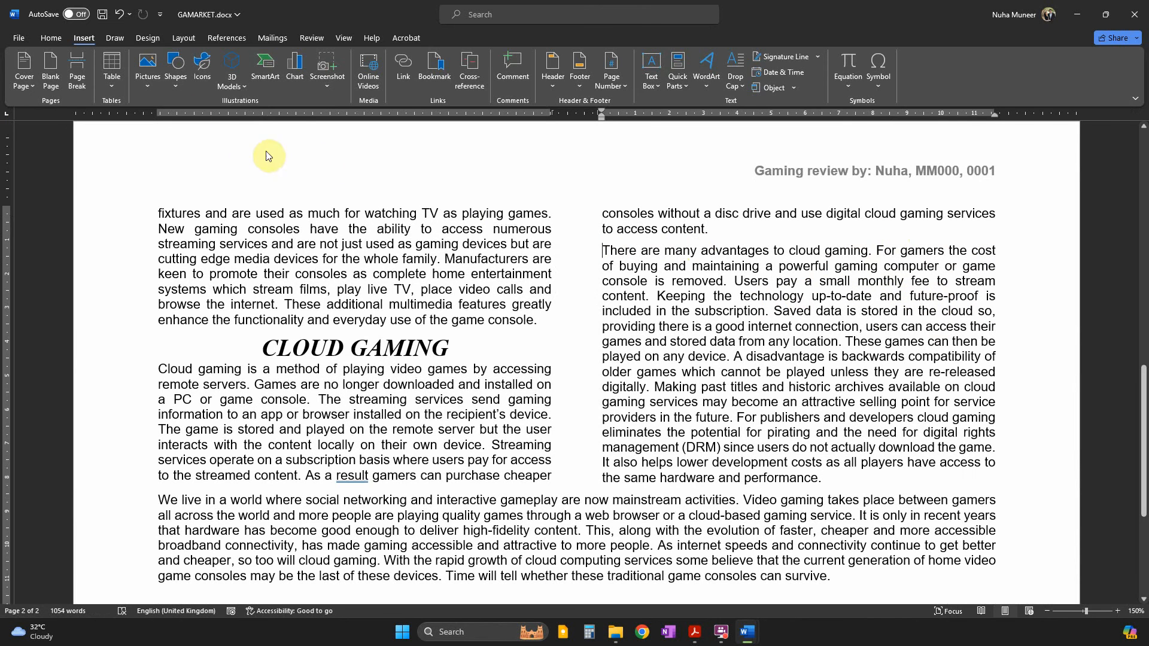
Draw a cloud shape over the right column's top paragraph and check the shape formatting instructions.
{"action": "left_click", "coordinate": [176, 70]}
{"action": "left_click", "coordinate": [179, 131]}
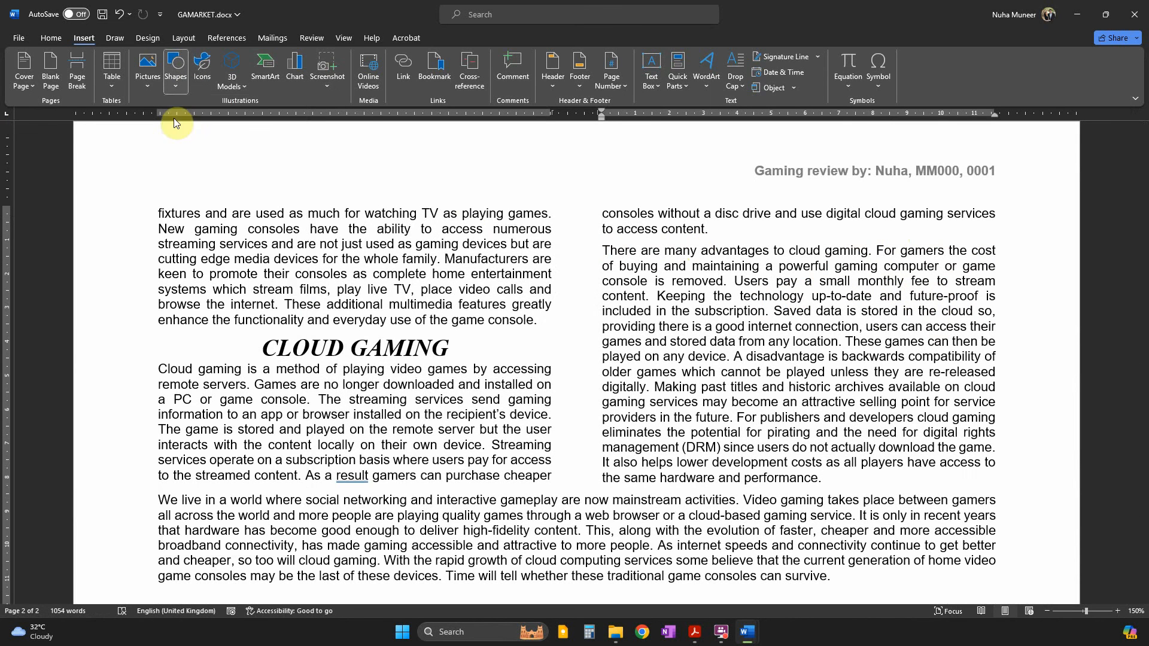
{"action": "left_click_drag", "start_coordinate": [946, 295], "coordinate": [879, 310]}
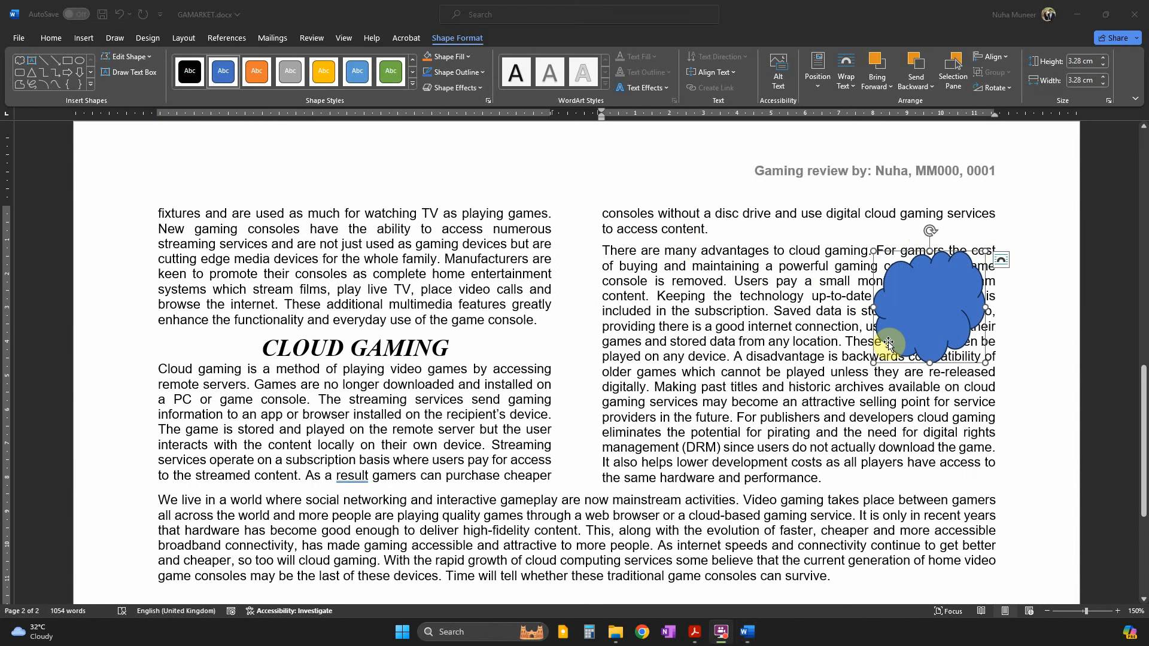
{"action": "key", "text": "alt+Tab"}
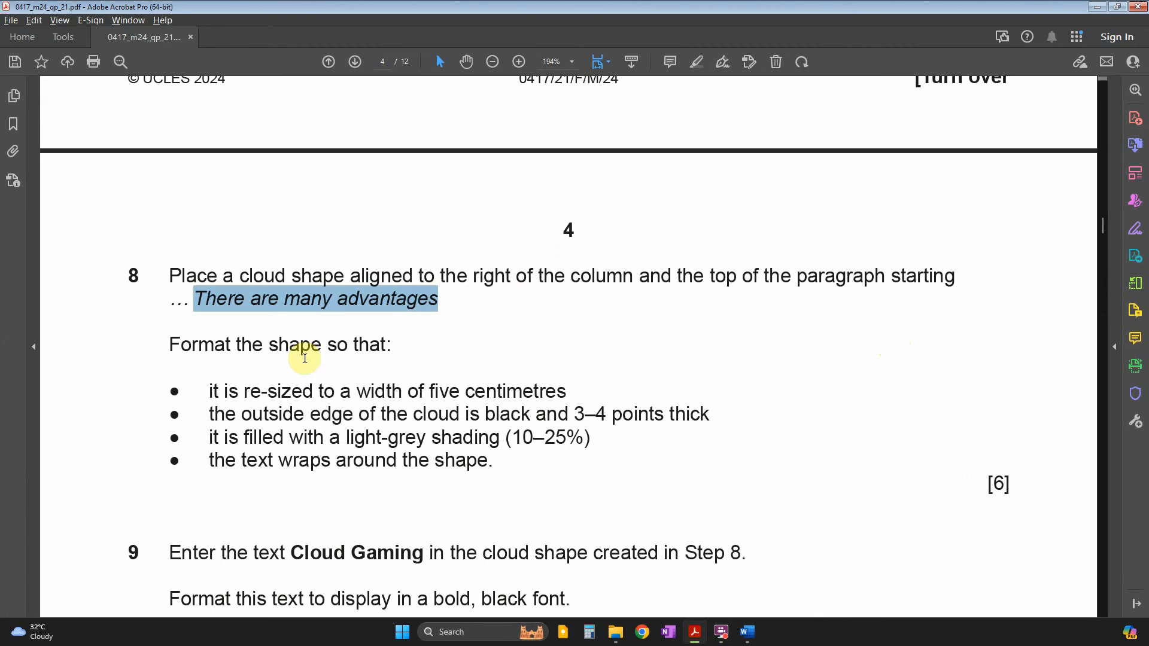
{"action": "left_click_drag", "start_coordinate": [180, 339], "coordinate": [346, 350]}
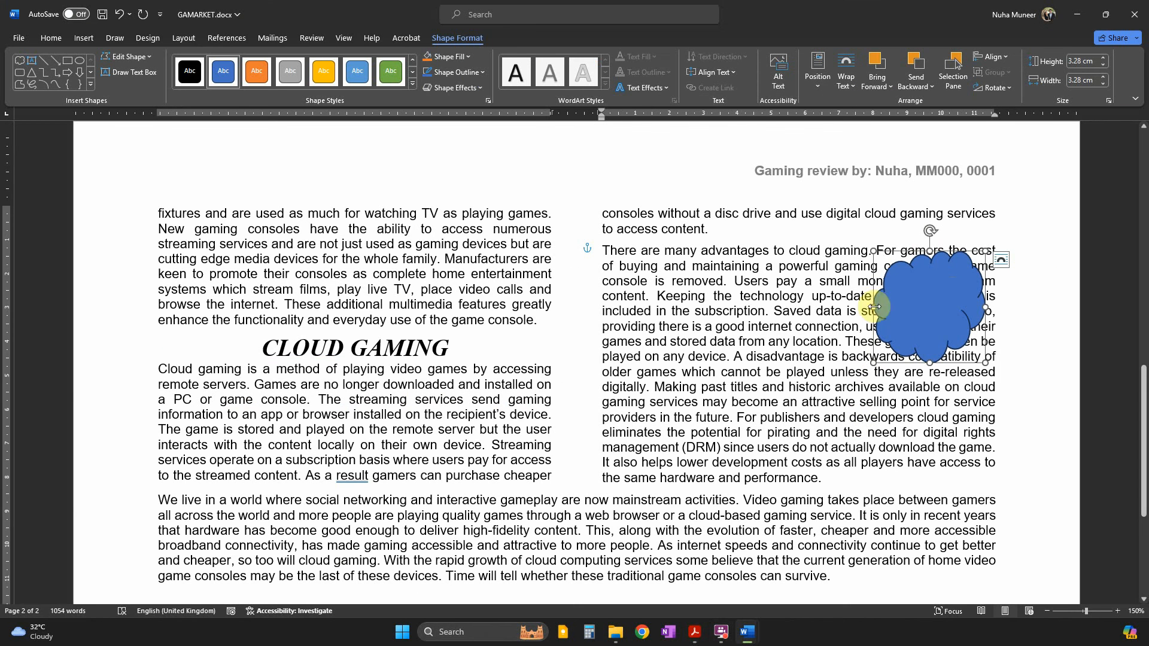
Set the cloud's width to 5 cm and check the outline requirement in the question paper.
{"action": "left_click", "coordinate": [1082, 82]}
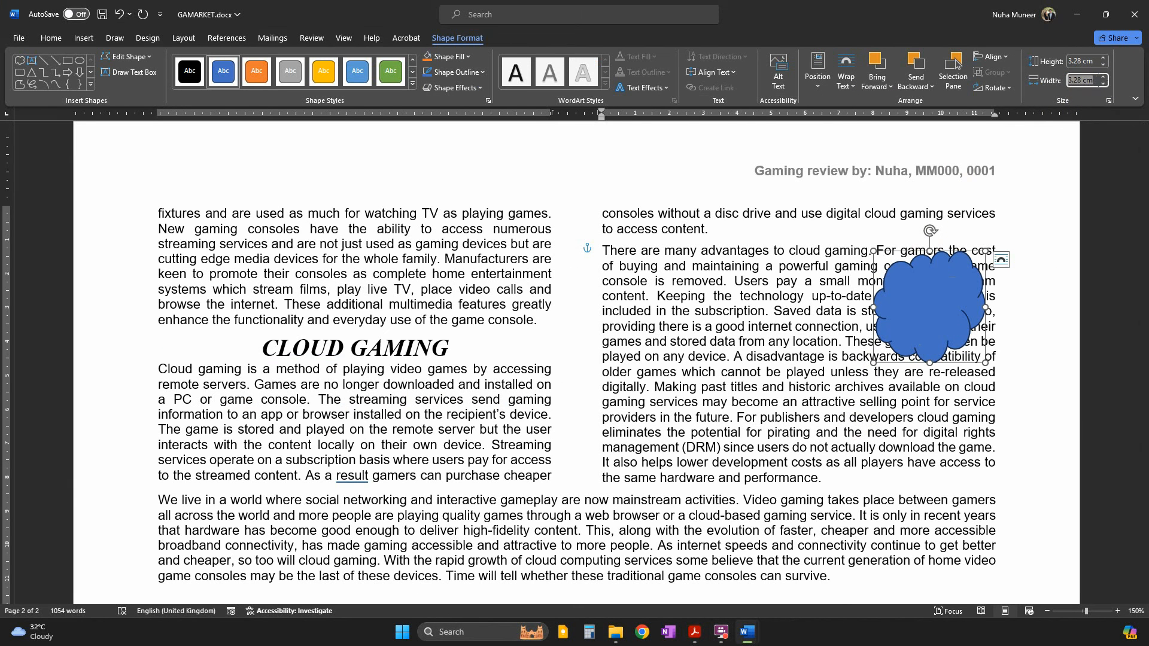
{"action": "type", "text": "5"}
{"action": "key", "text": "Return"}
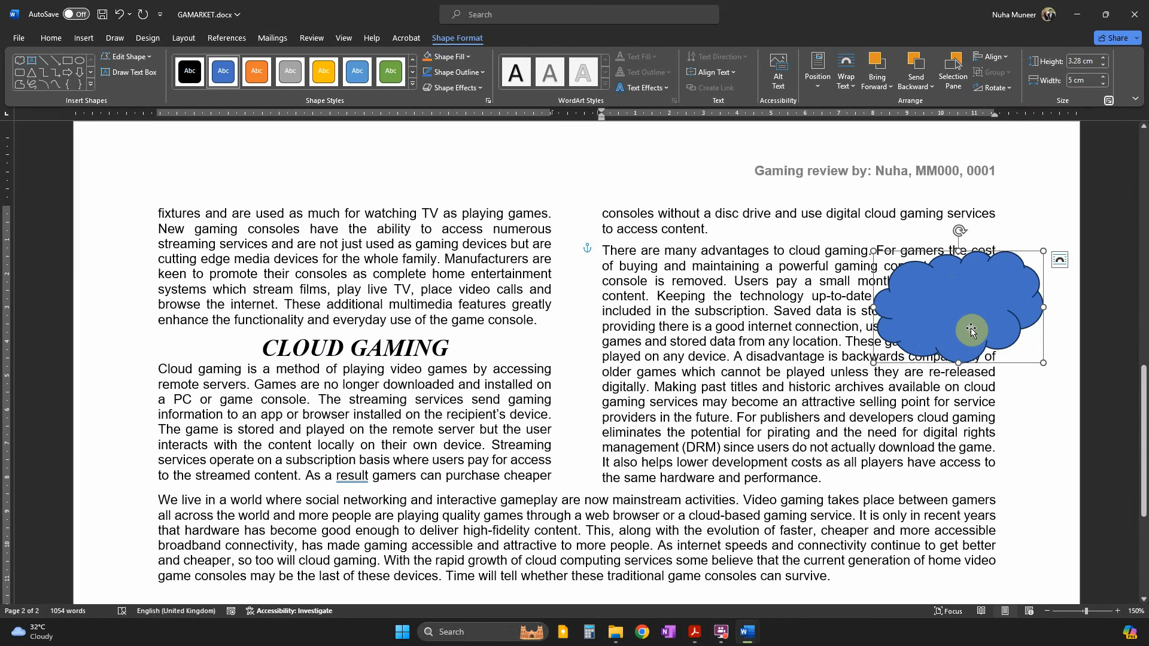
{"action": "key", "text": "alt+Tab"}
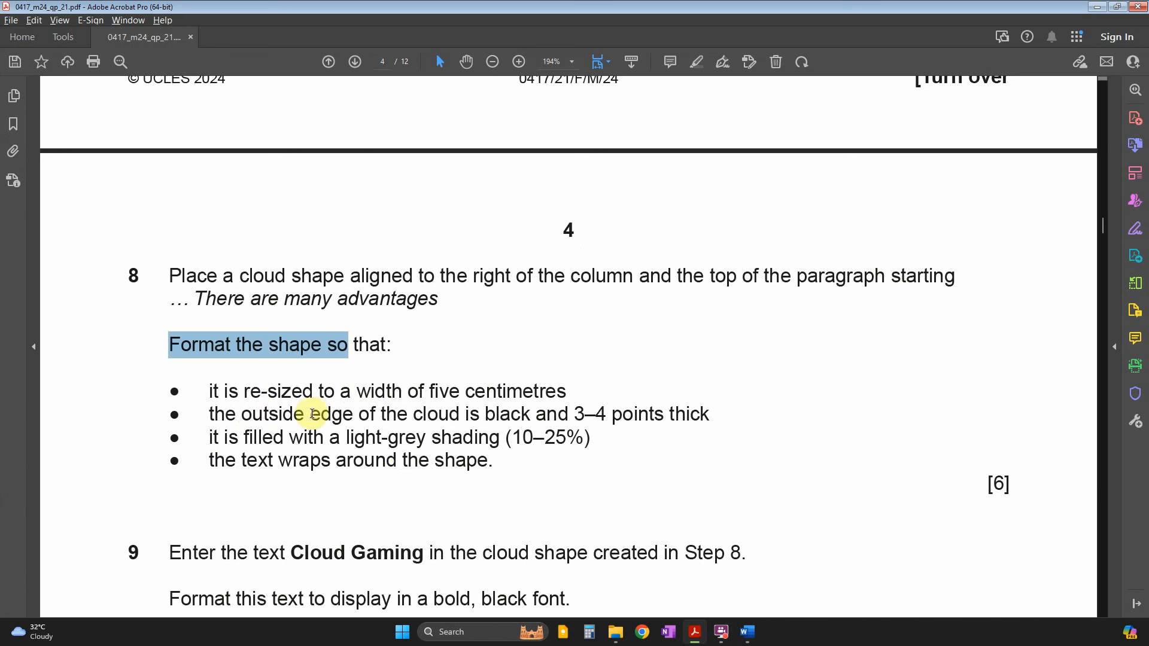
{"action": "left_click_drag", "start_coordinate": [309, 414], "coordinate": [599, 414]}
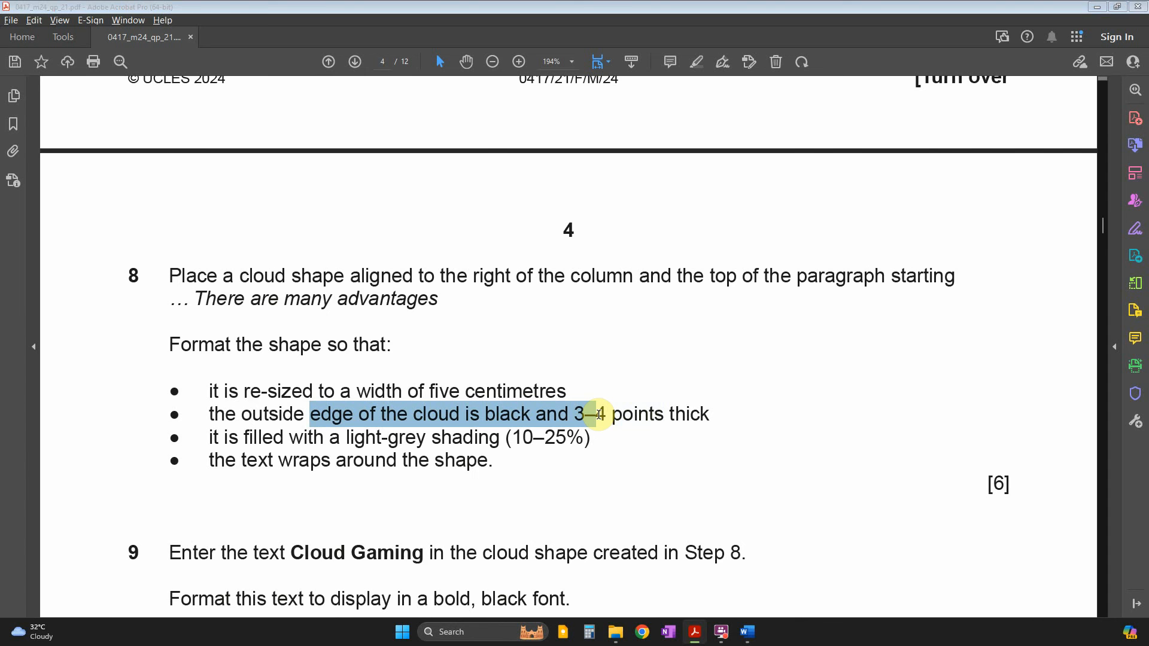
{"action": "key", "text": "alt+Tab"}
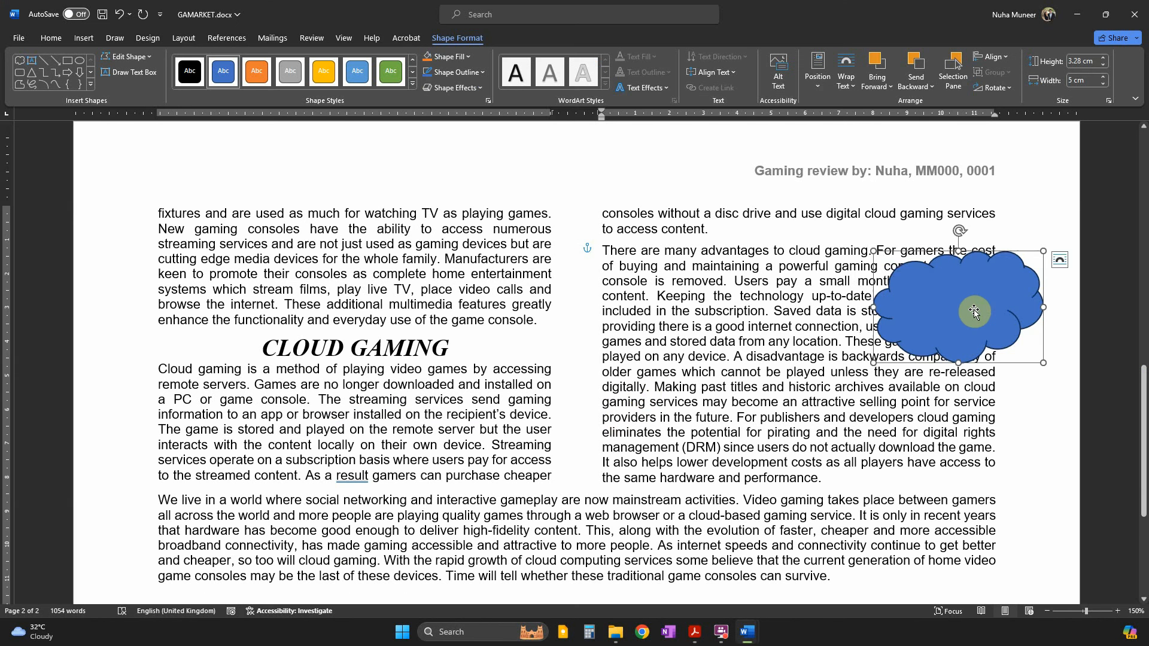
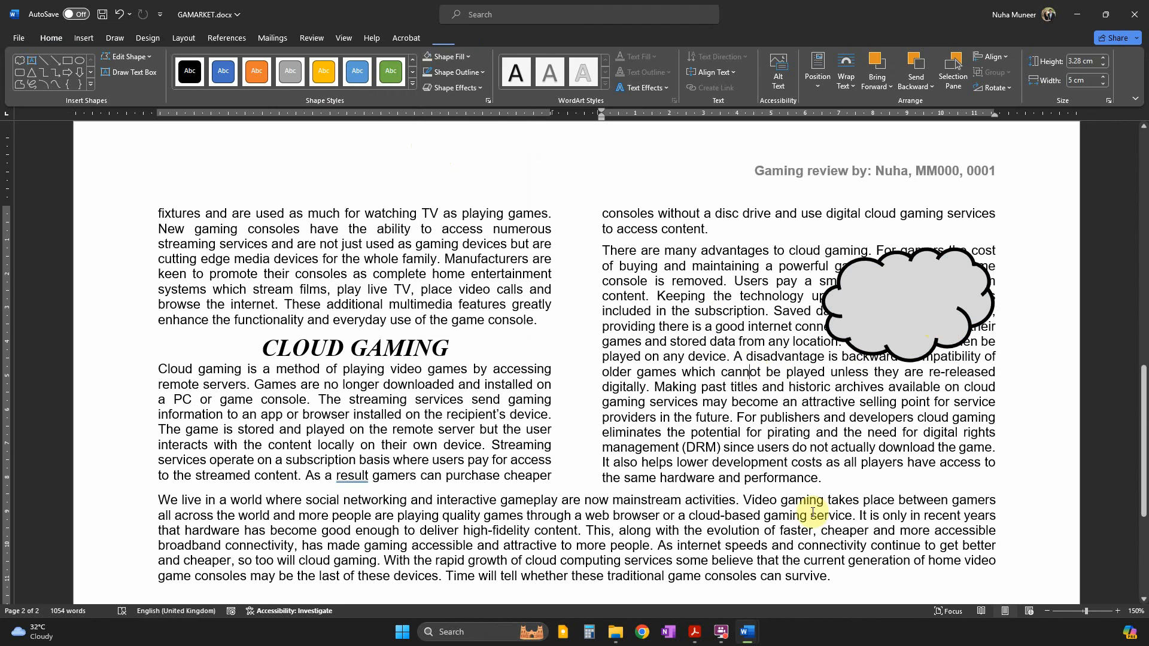
Reselect the cloud and mark question 8's text-wrapping requirement in the exam paper.
{"action": "left_click", "coordinate": [860, 521]}
{"action": "left_click", "coordinate": [892, 350]}
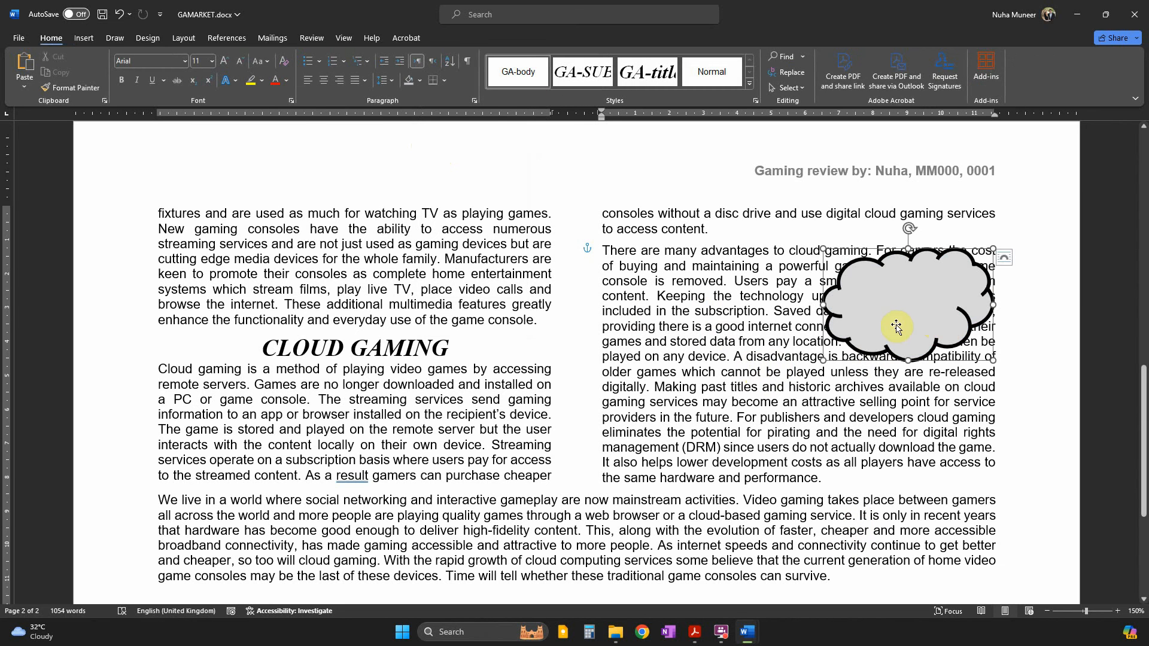
{"action": "key", "text": "alt+Tab"}
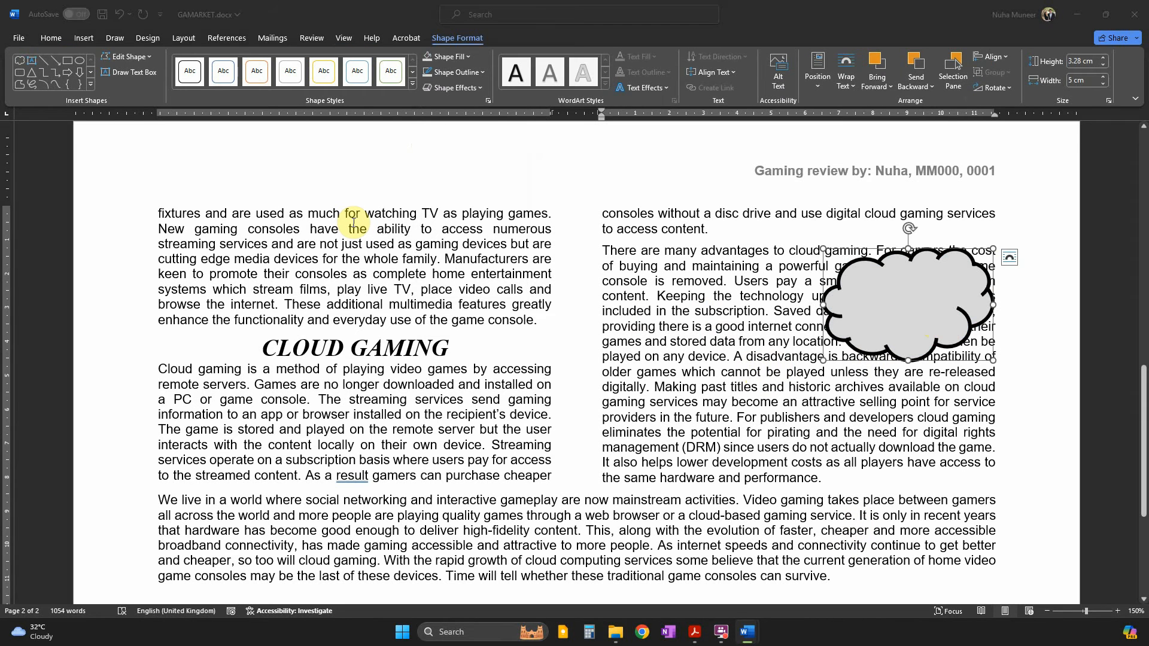
{"action": "scroll", "coordinate": [359, 455], "scroll_direction": "down", "scroll_amount": 2}
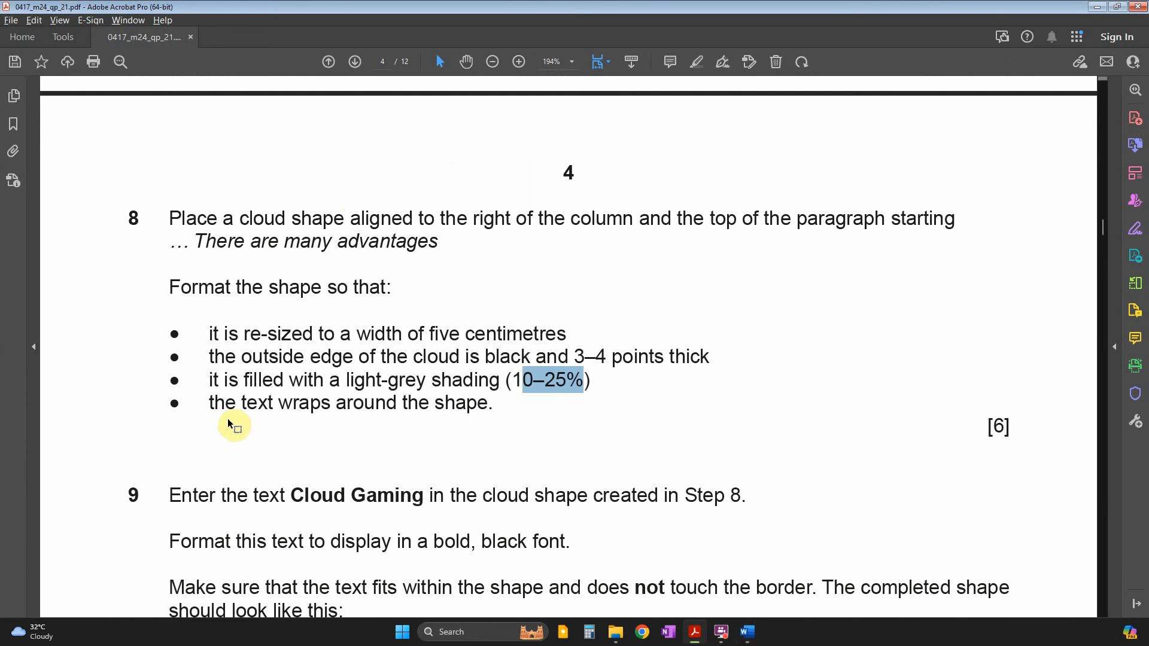
{"action": "left_click_drag", "start_coordinate": [241, 402], "coordinate": [488, 403]}
{"action": "key", "text": "alt+Tab"}
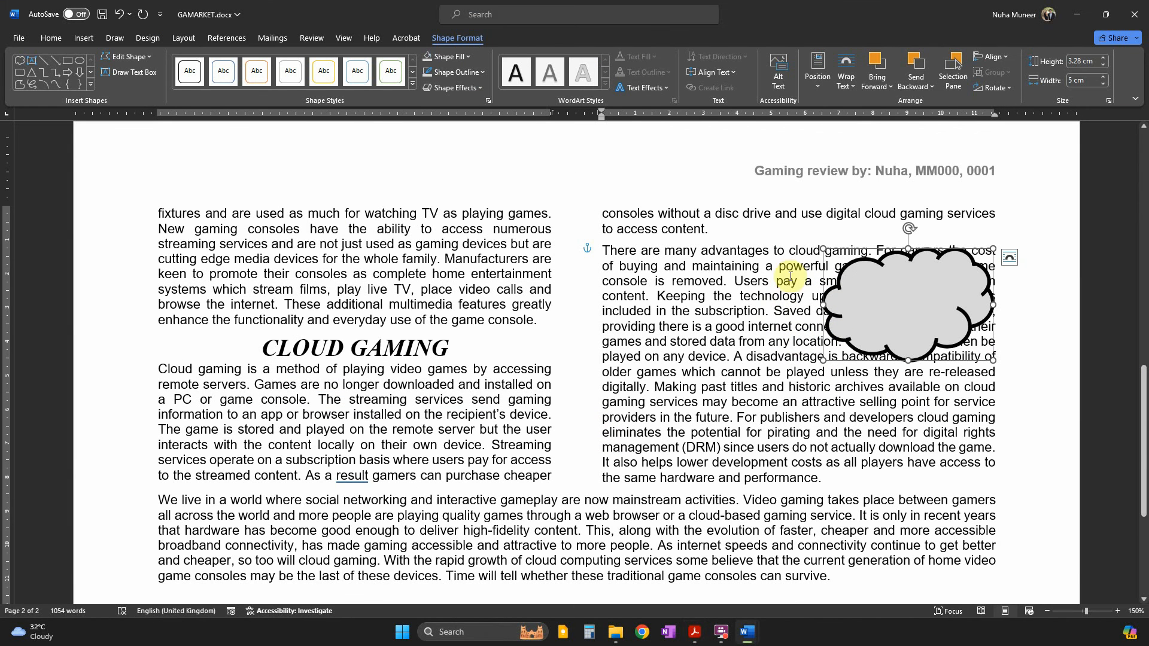
Set the cloud's text wrapping to Tight.
{"action": "left_click", "coordinate": [1009, 259]}
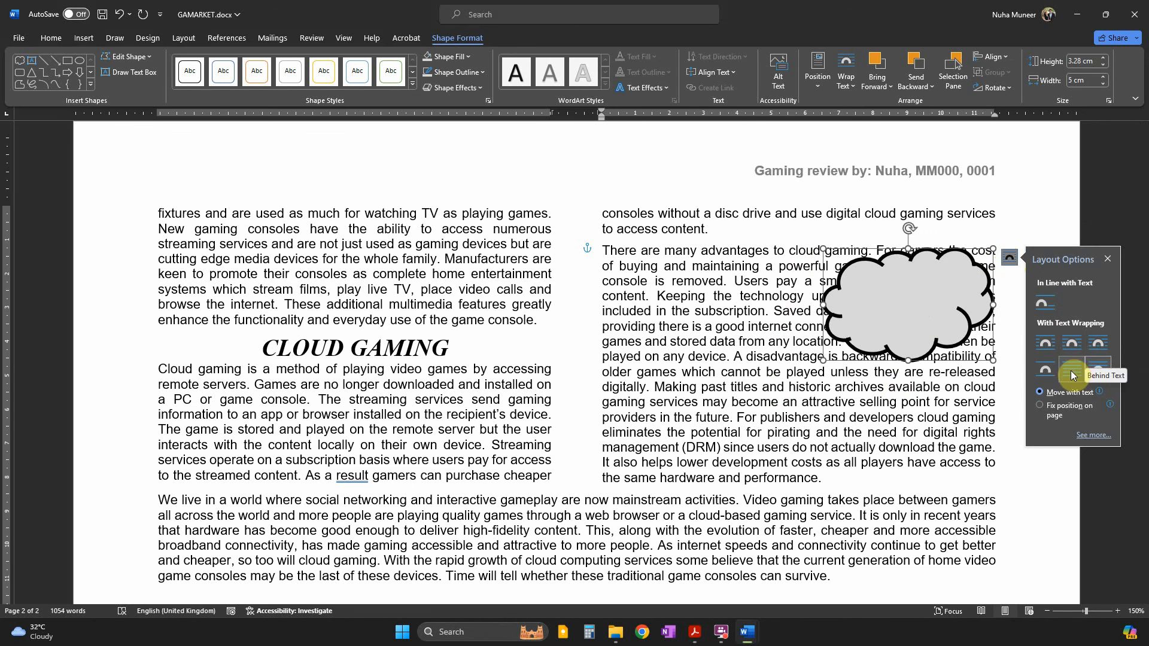
{"action": "left_click", "coordinate": [1042, 345]}
{"action": "left_click", "coordinate": [1069, 306]}
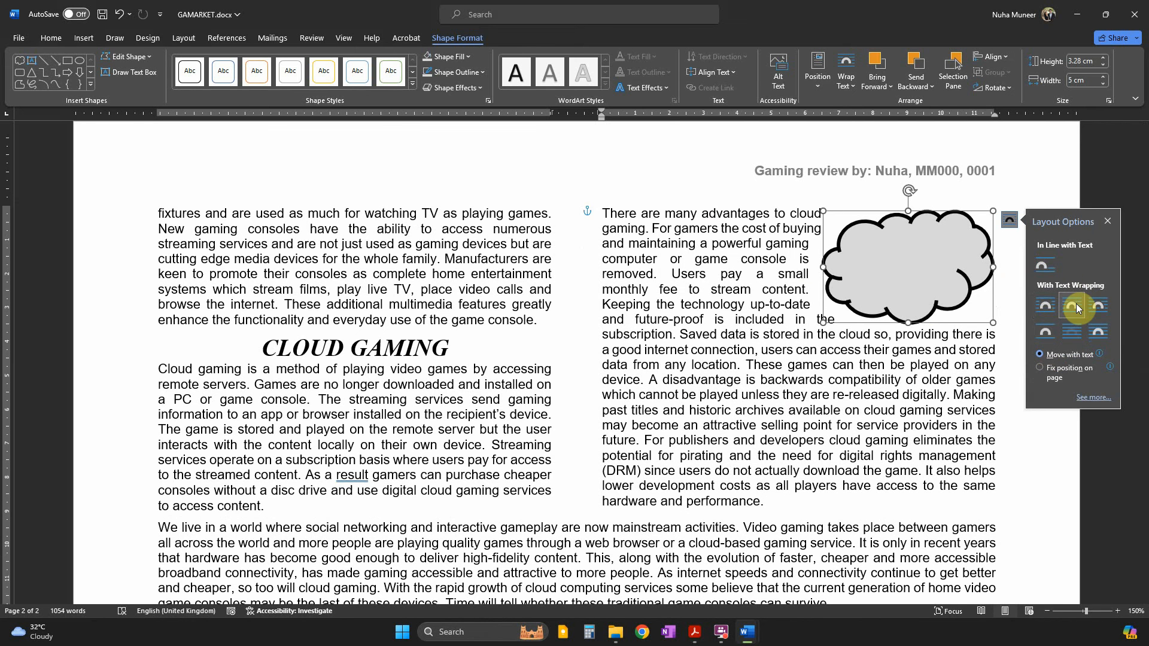
{"action": "left_click", "coordinate": [884, 394]}
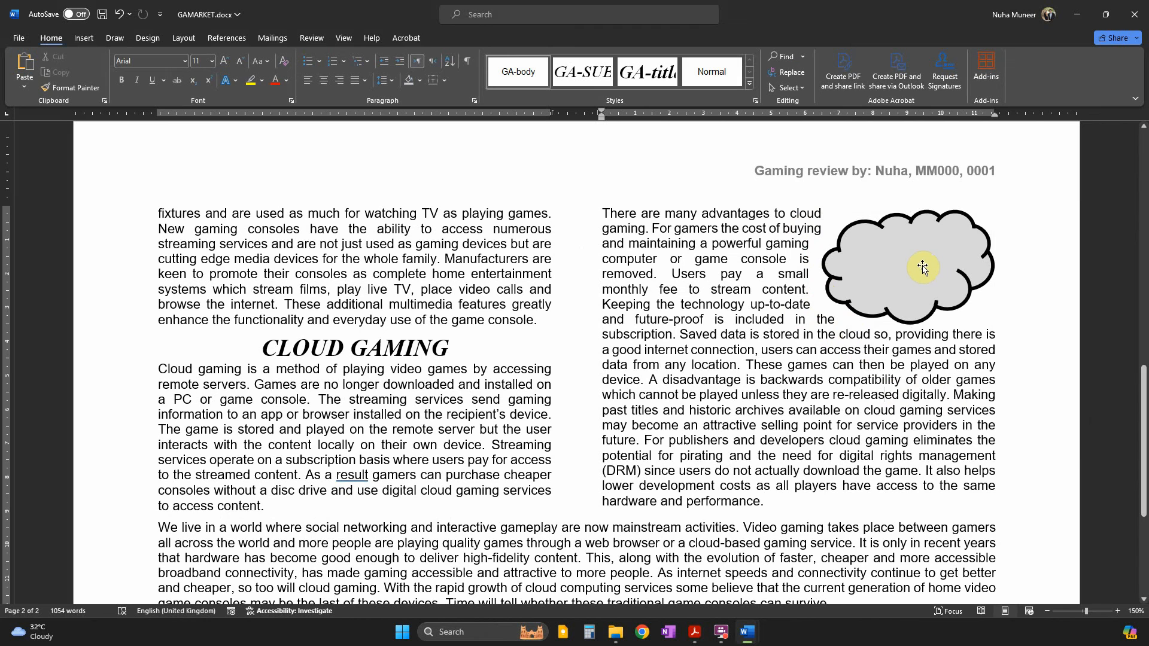
Mark the right-of-column and top-of-paragraph placement requirements in the exam paper.
{"action": "key", "text": "alt+Tab"}
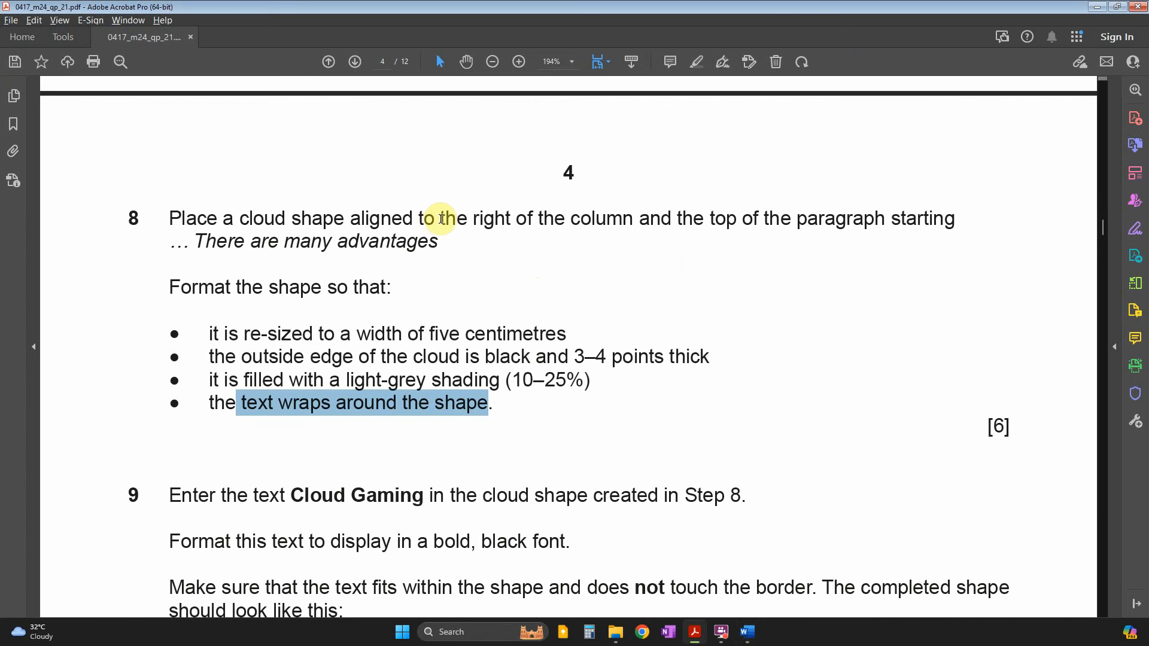
{"action": "left_click_drag", "start_coordinate": [467, 217], "coordinate": [577, 219]}
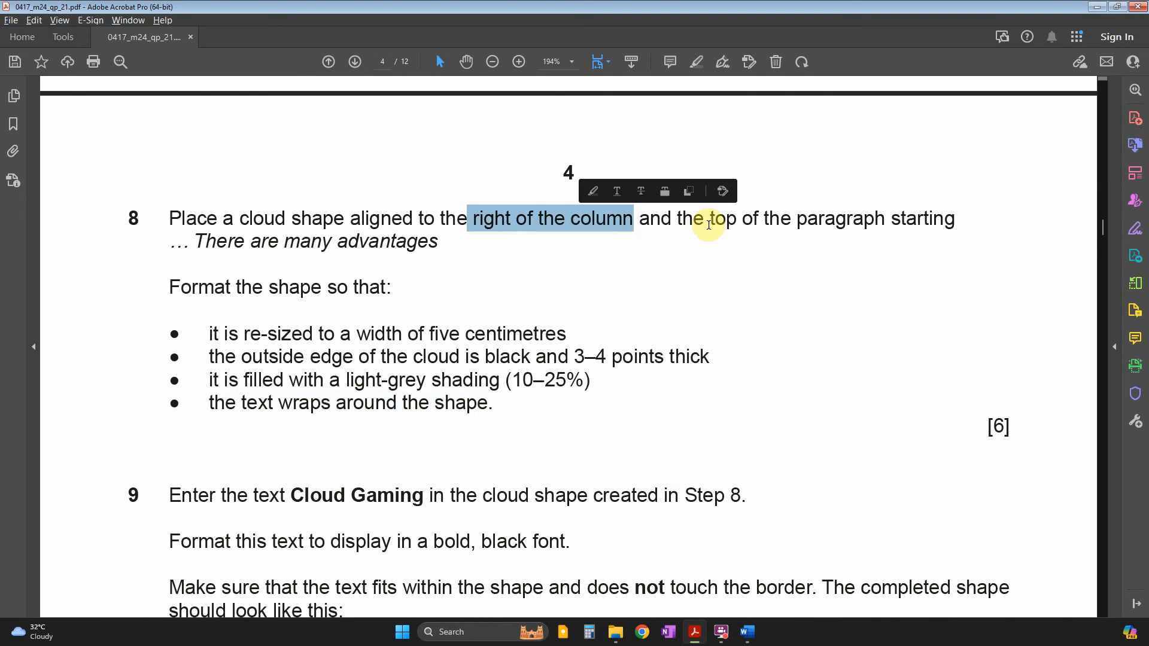
{"action": "left_click_drag", "start_coordinate": [710, 219], "coordinate": [790, 219]}
{"action": "key", "text": "alt+Tab"}
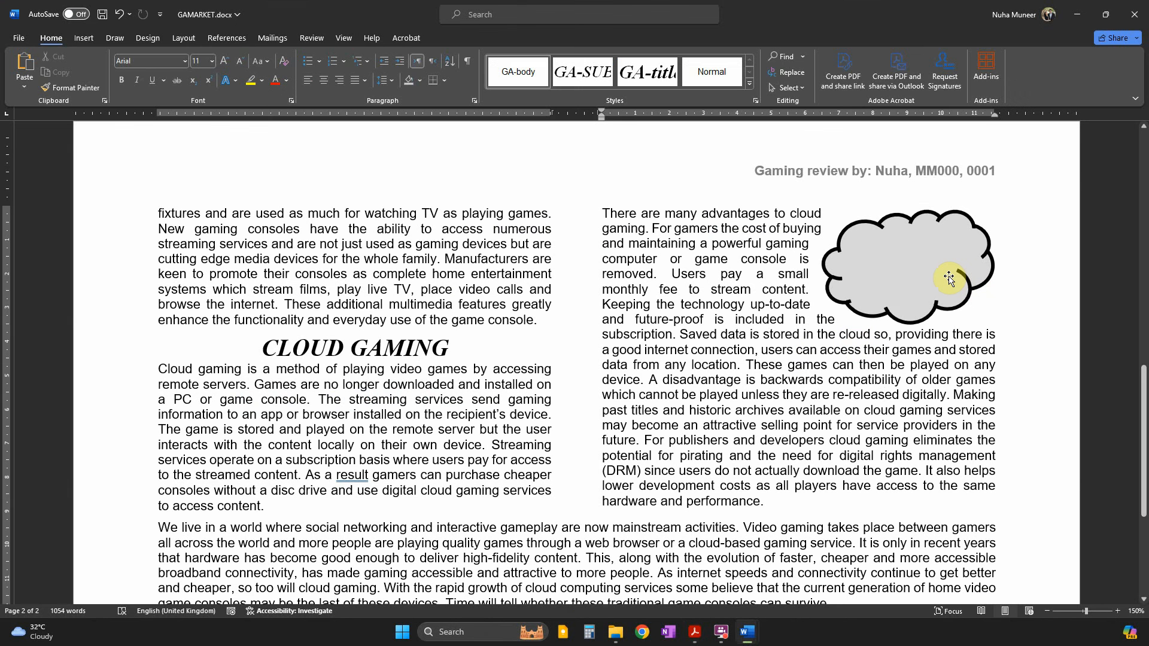
Nudge the cloud up to align with the top of the 'There are many advantages' paragraph.
{"action": "left_click_drag", "start_coordinate": [949, 276], "coordinate": [948, 270]}
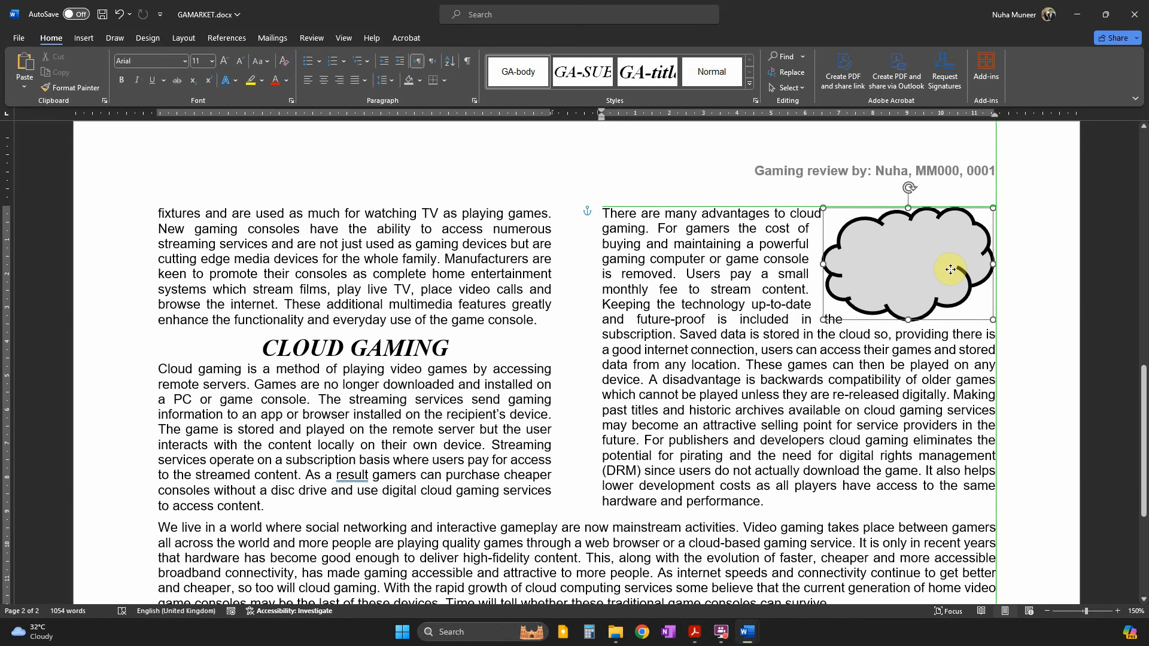
{"action": "left_click", "coordinate": [773, 440]}
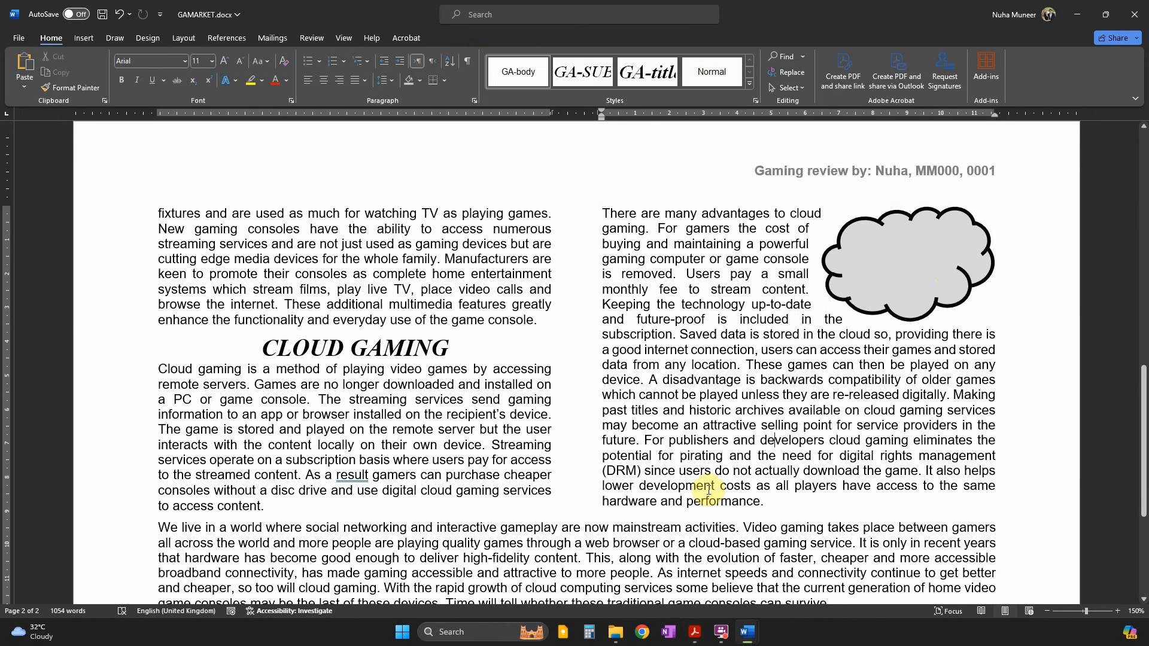
{"action": "key", "text": "alt+Tab"}
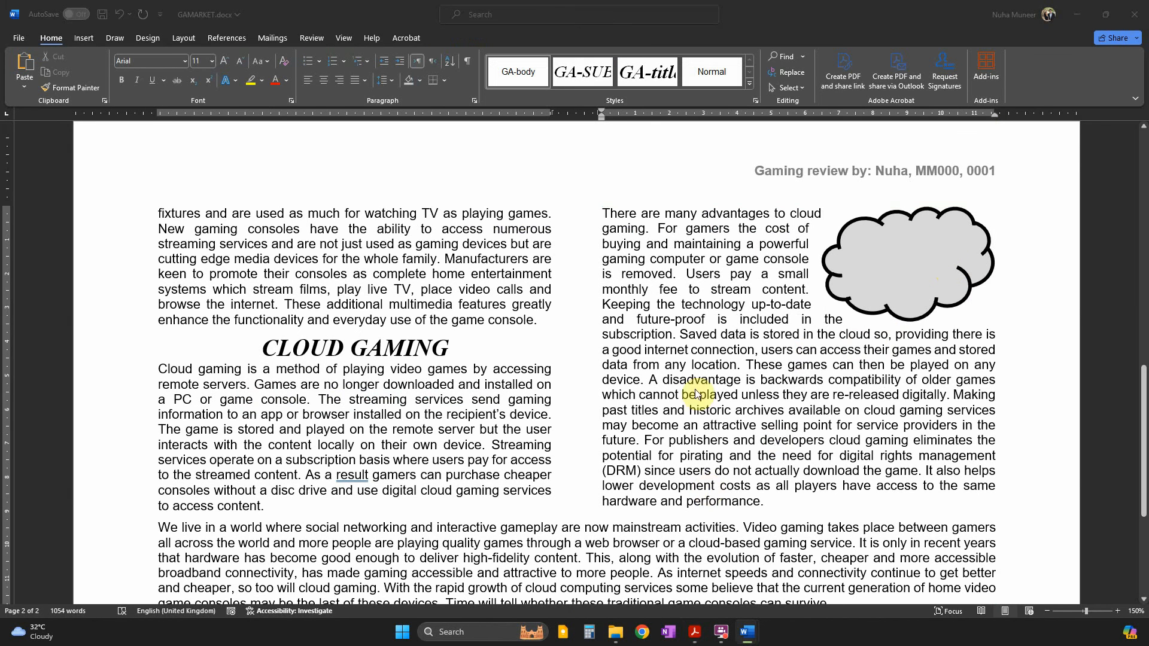
{"action": "key", "text": "alt+Tab"}
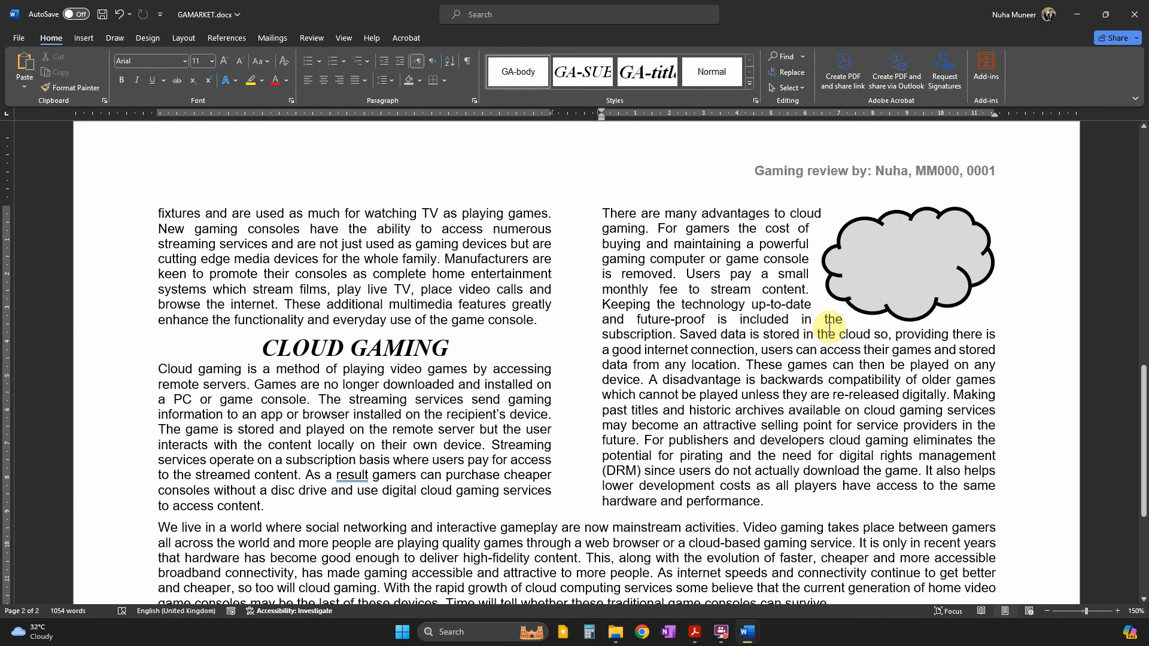
{"action": "key", "text": "alt+Tab"}
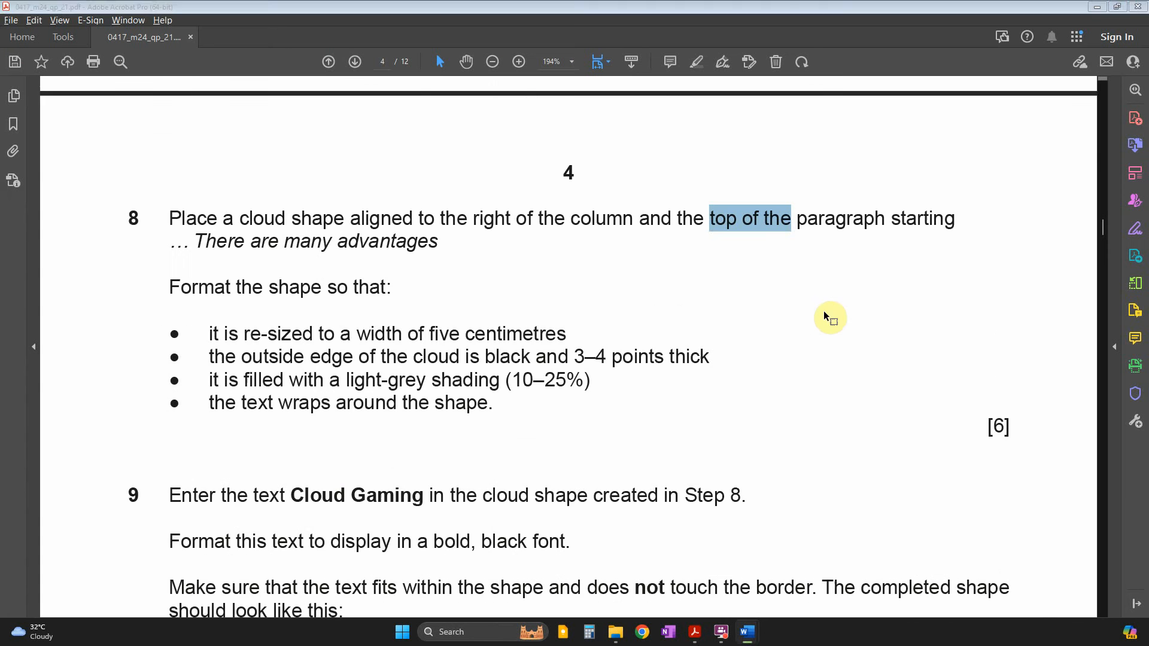
Copy 'Cloud Gaming' from question 9 and paste it as text inside the cloud.
{"action": "scroll", "coordinate": [581, 386], "scroll_direction": "down", "scroll_amount": 3}
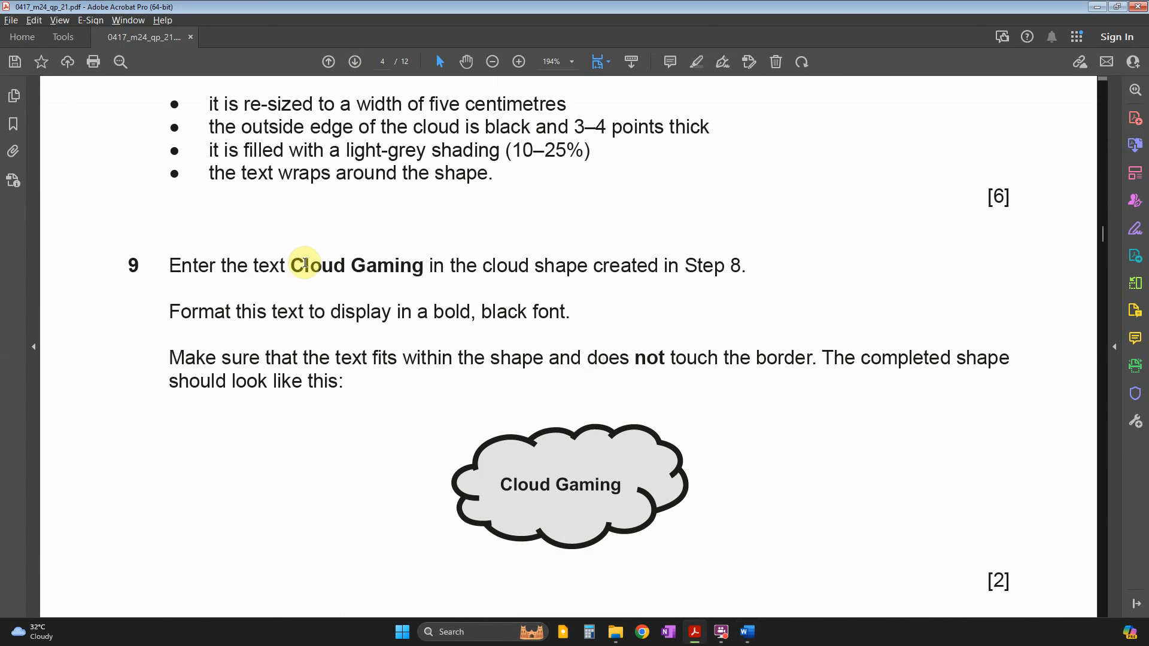
{"action": "left_click_drag", "start_coordinate": [291, 265], "coordinate": [424, 265]}
{"action": "key", "text": "ctrl+c"}
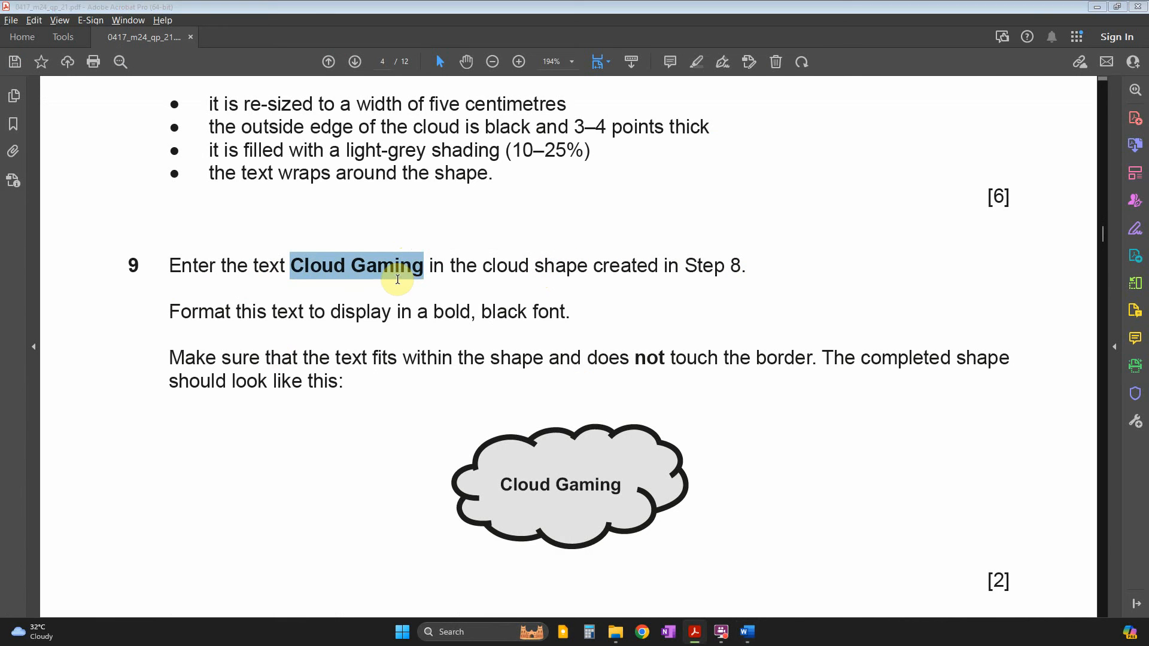
{"action": "key", "text": "alt+Tab"}
{"action": "right_click", "coordinate": [884, 252]}
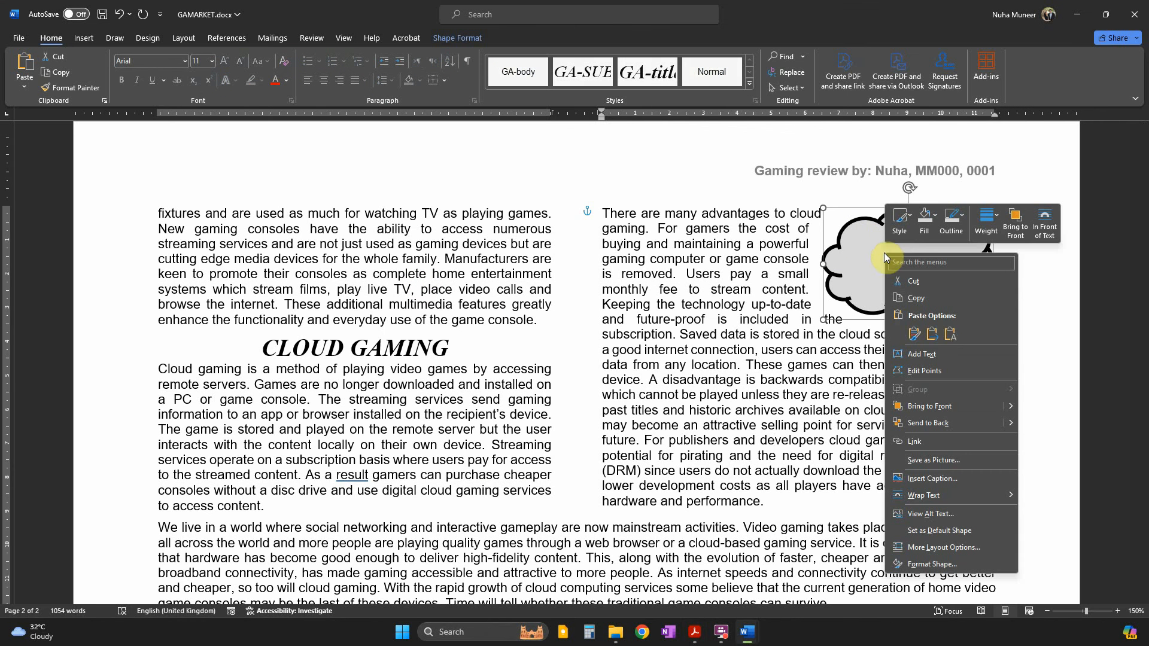
{"action": "left_click", "coordinate": [938, 357]}
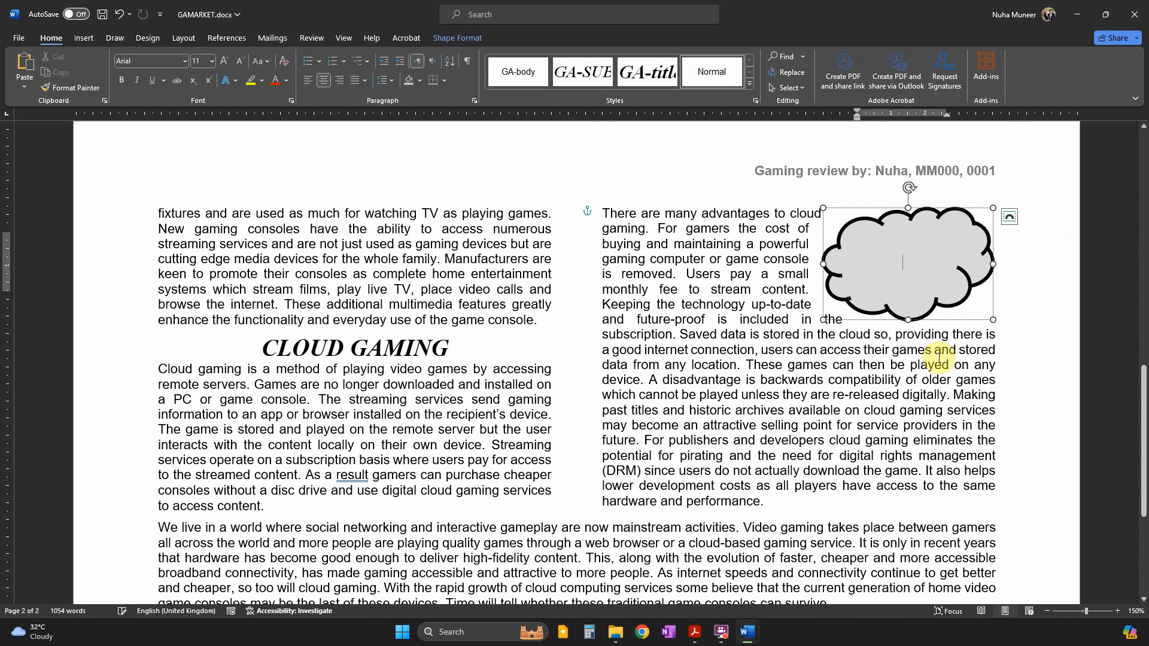
{"action": "key", "text": "ctrl+v"}
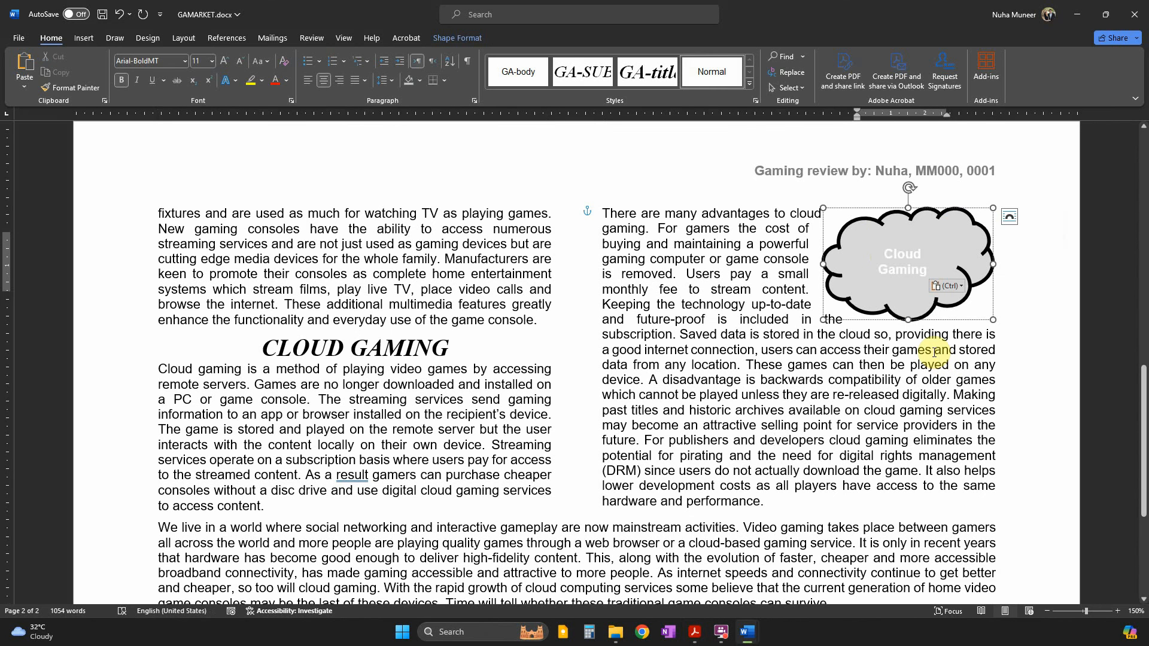
Mark the bold black font requirement and select the cloud's text.
{"action": "key", "text": "alt+Tab"}
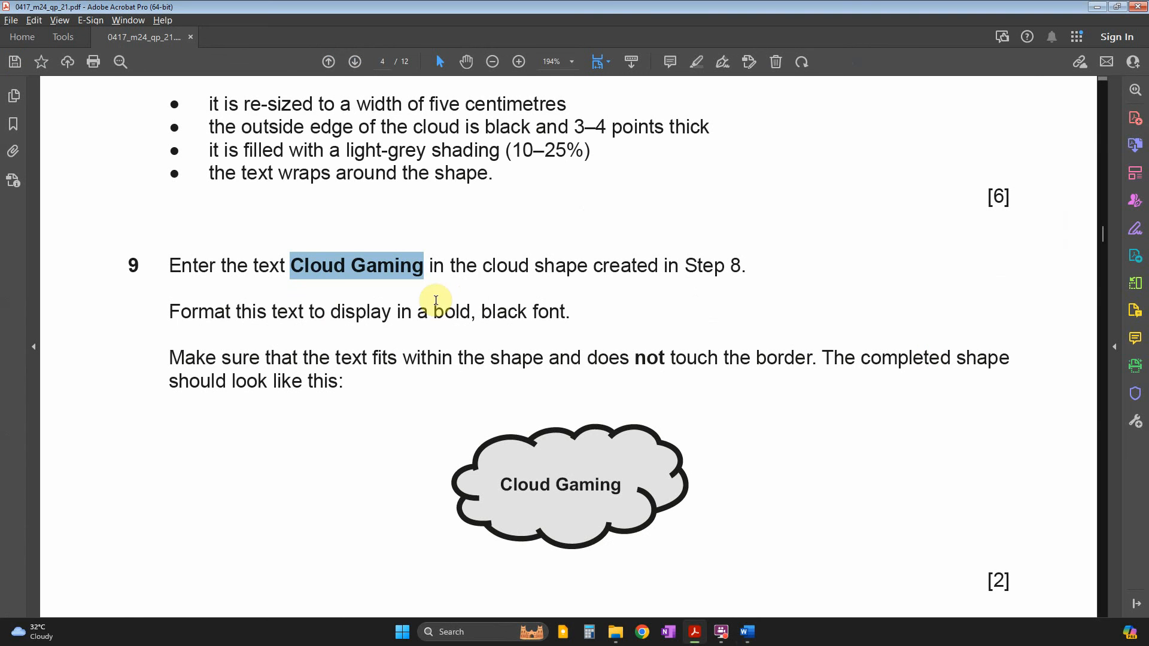
{"action": "left_click_drag", "start_coordinate": [237, 313], "coordinate": [473, 315]}
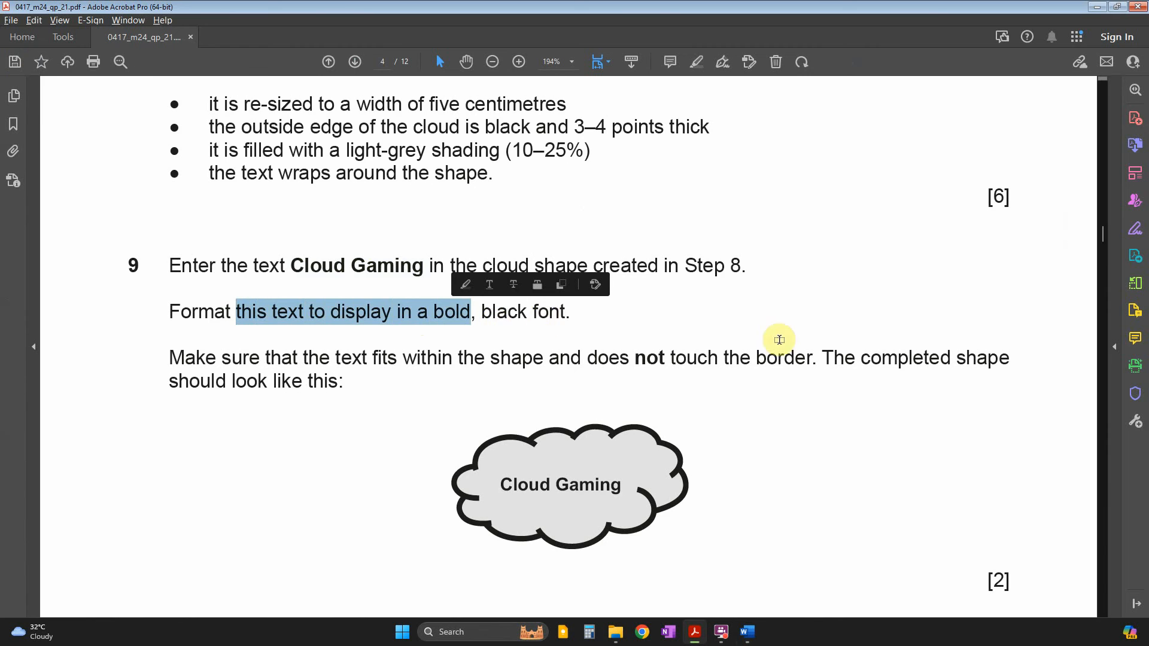
{"action": "key", "text": "alt+Tab"}
{"action": "left_click_drag", "start_coordinate": [931, 270], "coordinate": [892, 253]}
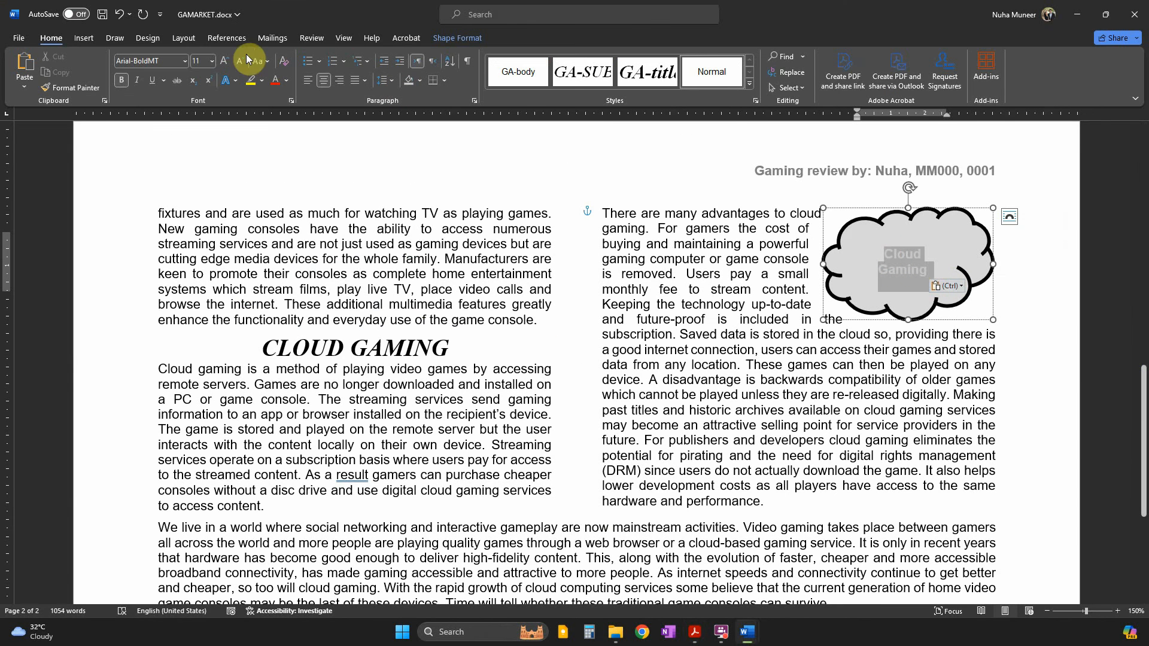
Try colouring the cloud text black, then set its text fill to automatic.
{"action": "left_click", "coordinate": [285, 81]}
{"action": "left_click", "coordinate": [292, 113]}
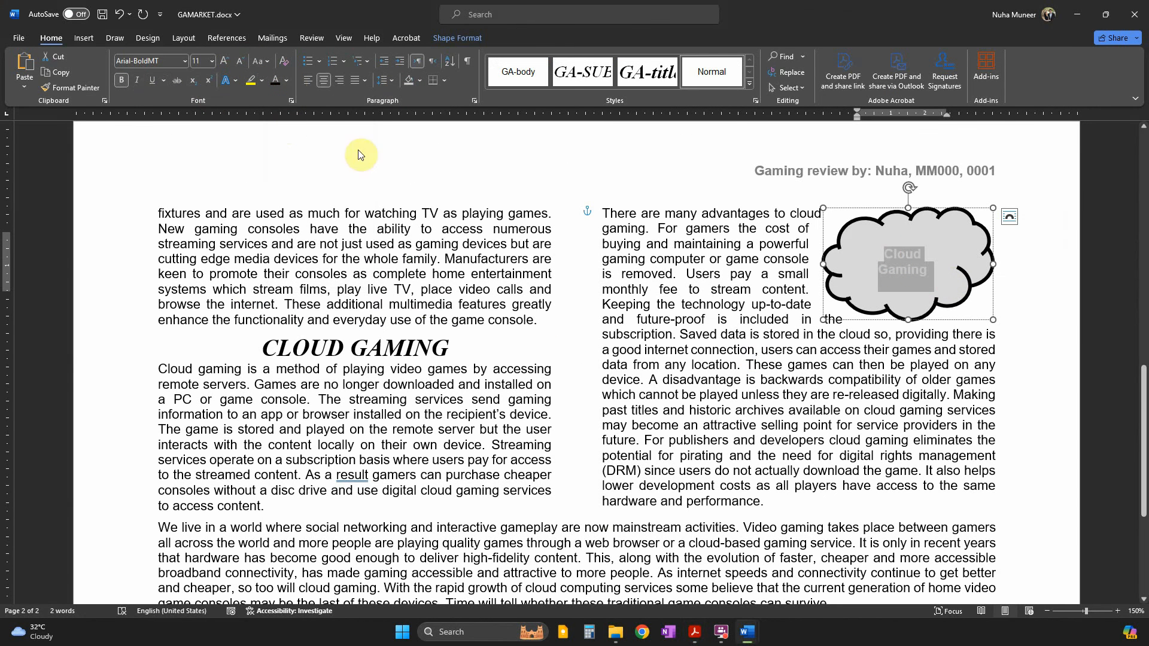
{"action": "left_click", "coordinate": [909, 263]}
{"action": "left_click", "coordinate": [466, 42]}
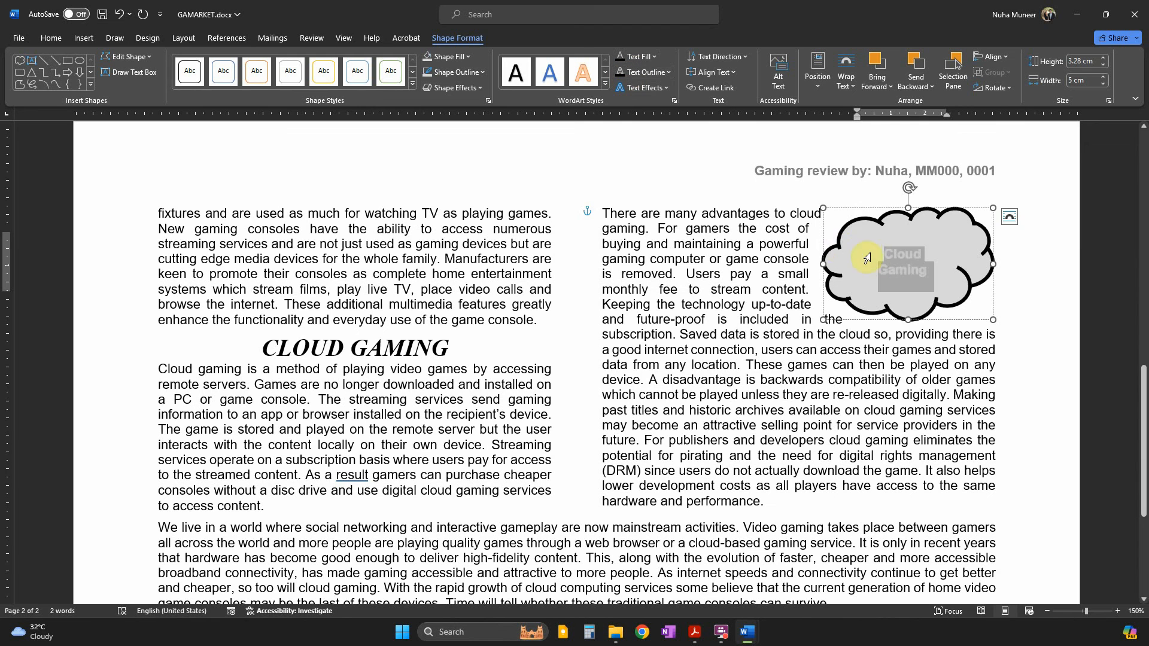
{"action": "left_click", "coordinate": [895, 269]}
{"action": "key", "text": "ctrl+a"}
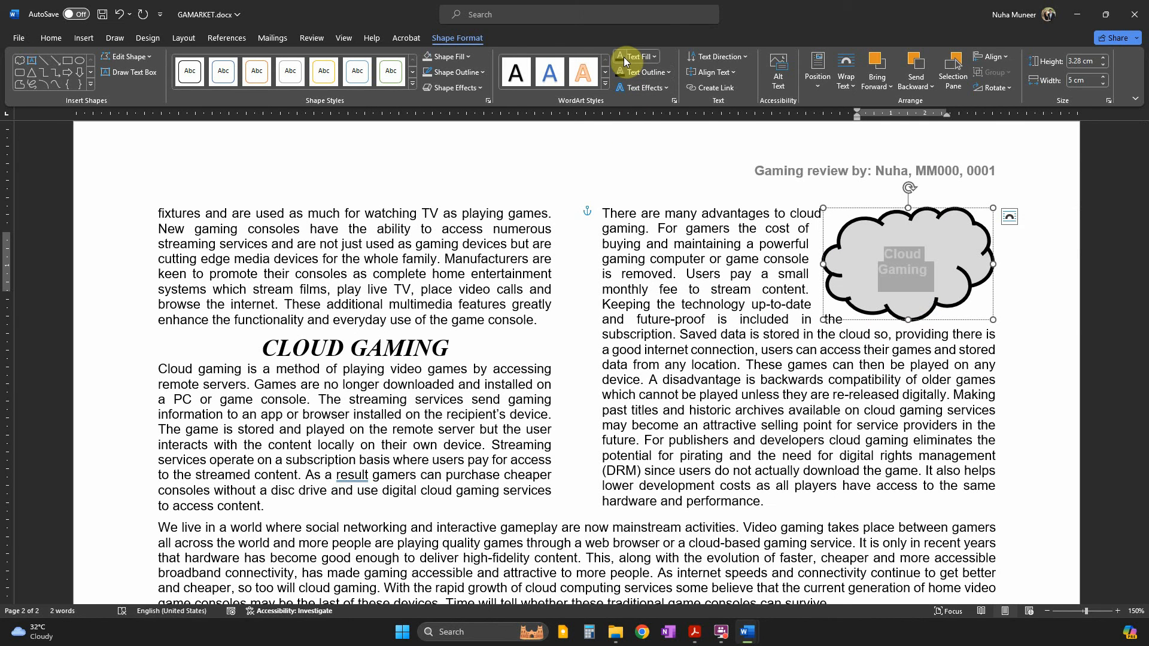
{"action": "left_click", "coordinate": [655, 57]}
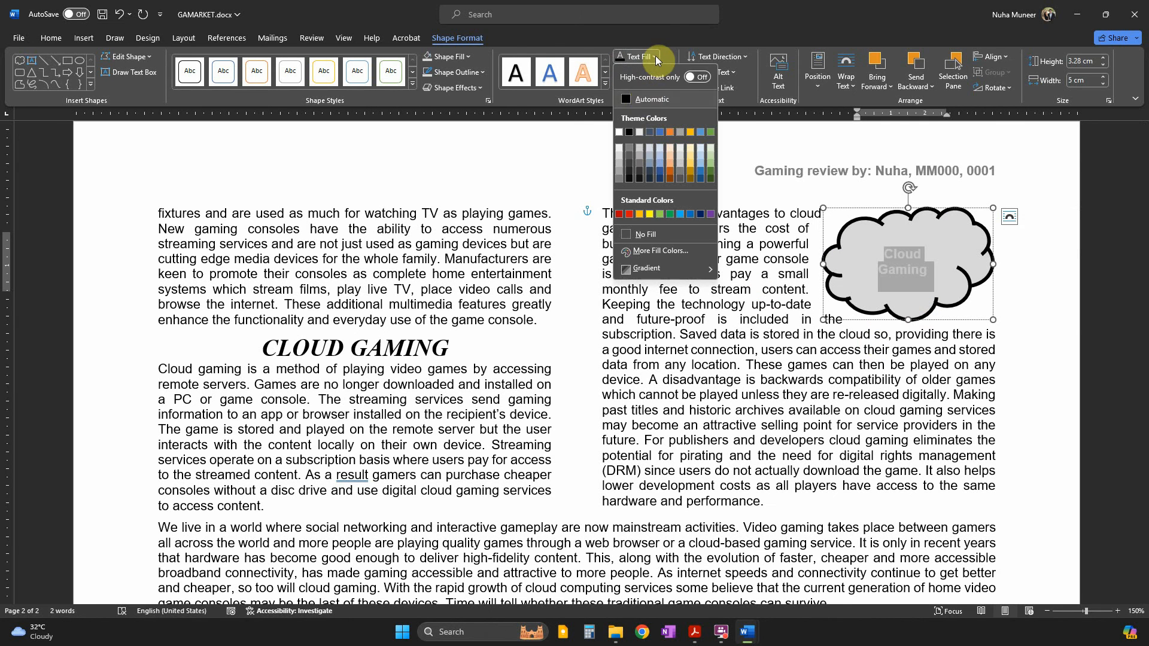
{"action": "left_click", "coordinate": [637, 101]}
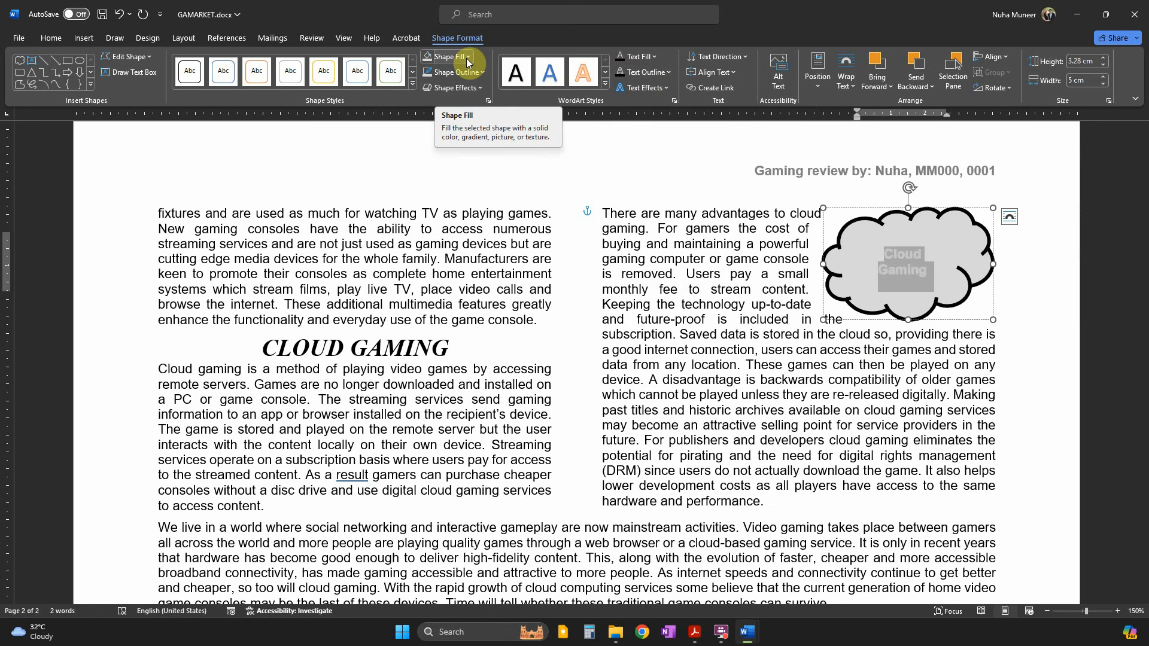
Give the 'Cloud Gaming' text a black text fill and a black text outline.
{"action": "left_click", "coordinate": [895, 270]}
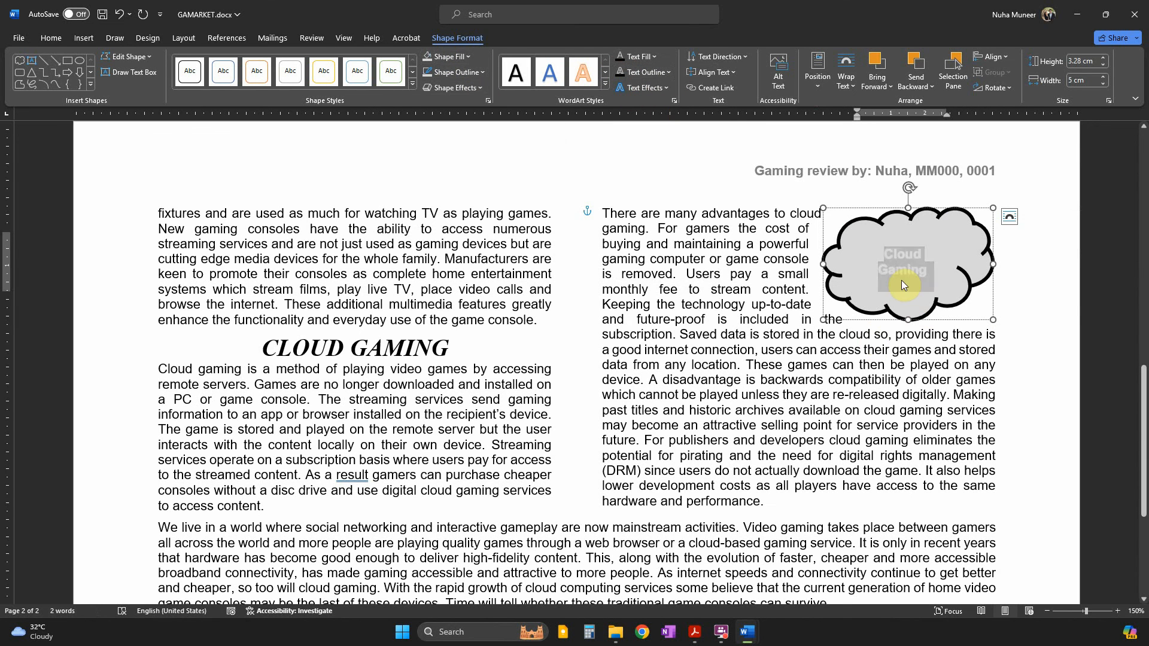
{"action": "triple_click", "coordinate": [930, 269]}
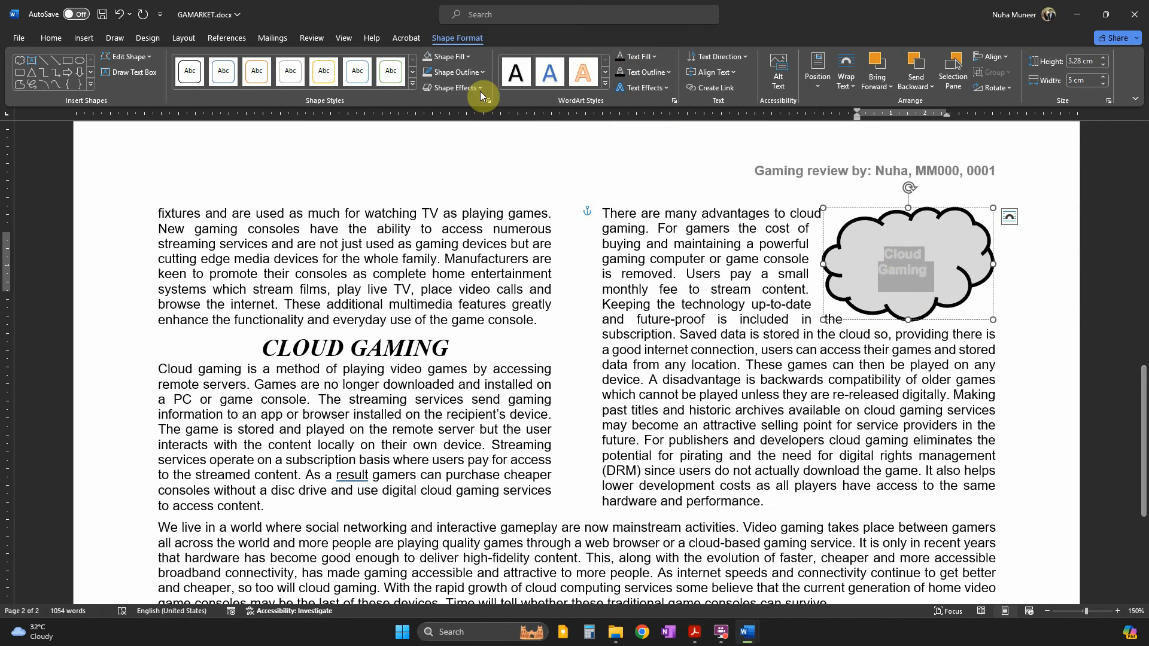
{"action": "left_click", "coordinate": [655, 56]}
{"action": "left_click", "coordinate": [630, 132]}
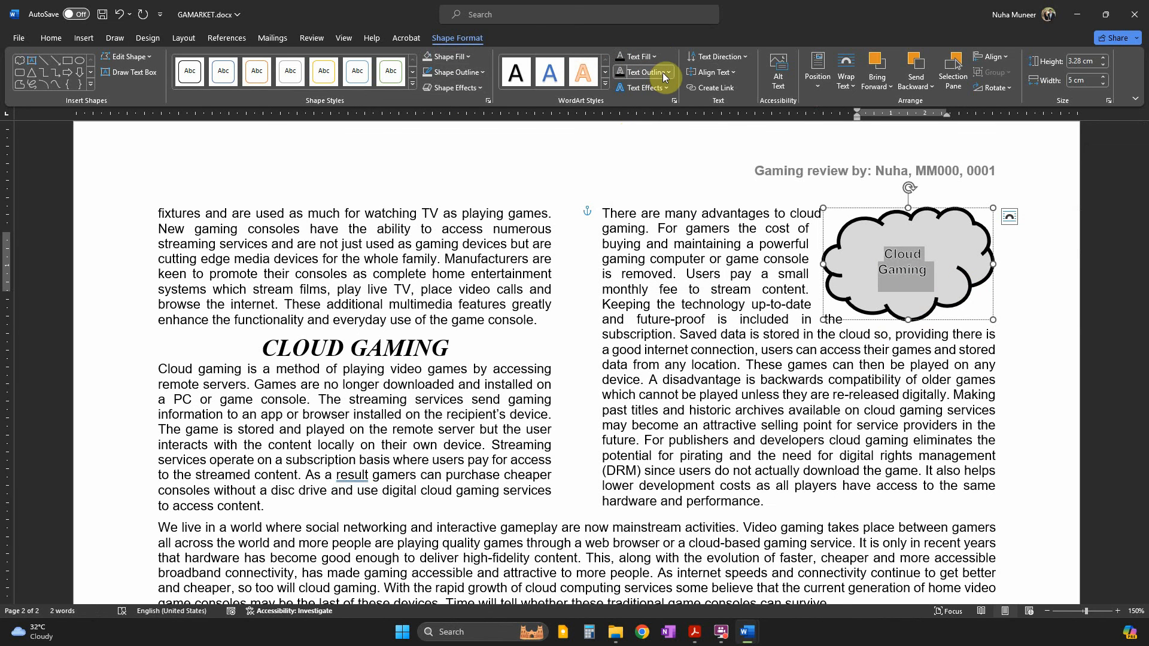
{"action": "left_click", "coordinate": [666, 73]}
{"action": "left_click", "coordinate": [626, 113]}
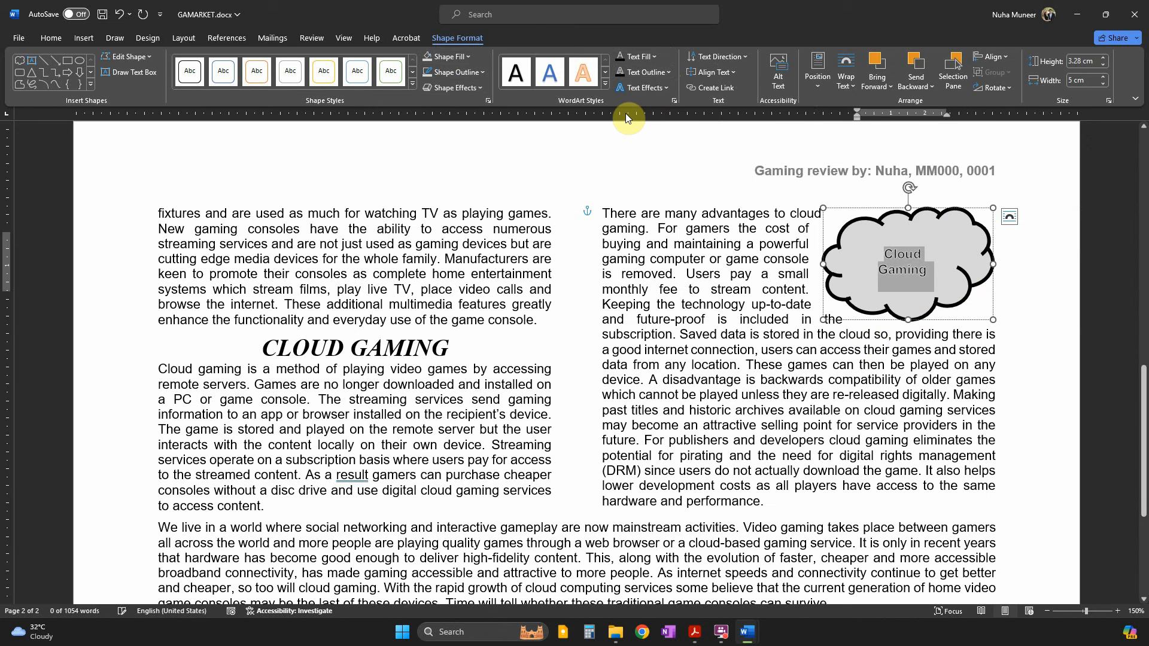
{"action": "left_click", "coordinate": [665, 72]}
{"action": "left_click", "coordinate": [629, 148]}
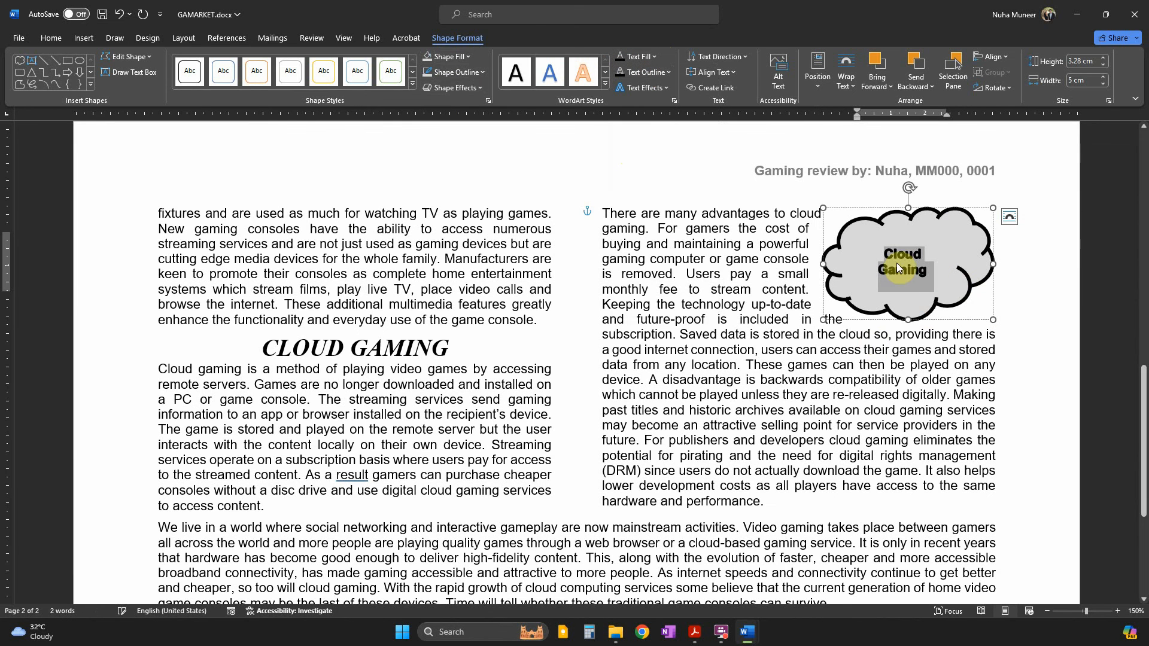
{"action": "left_click", "coordinate": [666, 75]}
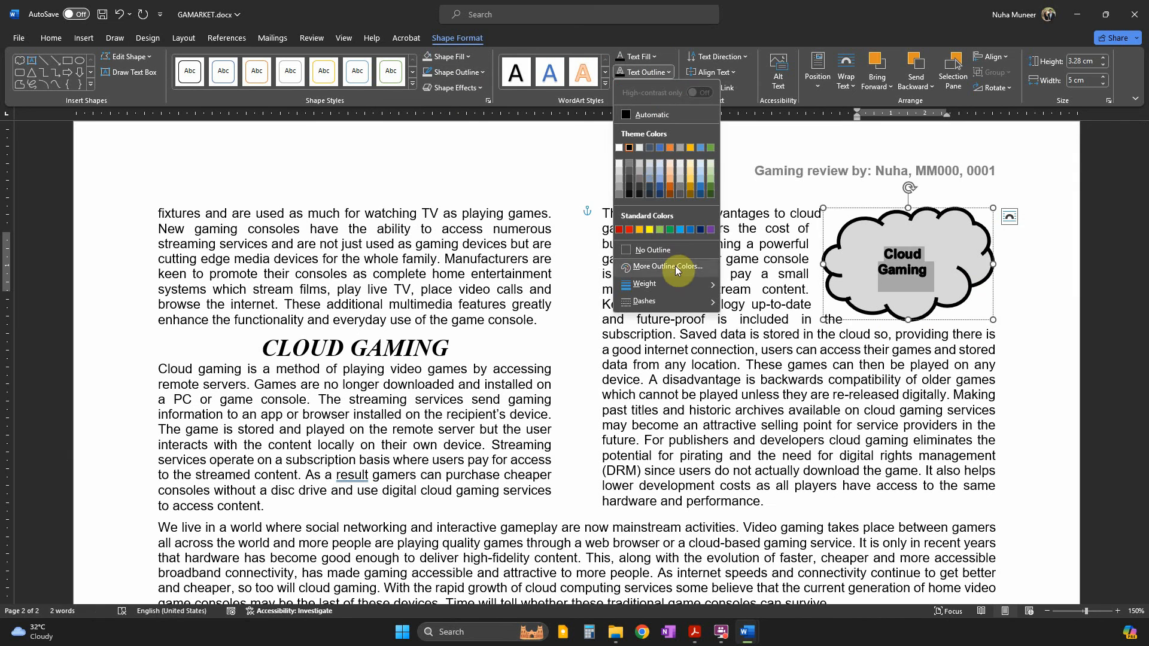
{"action": "left_click", "coordinate": [962, 286]}
Review the cloud text and mark question 9's rule that text must fit inside the shape.
{"action": "left_click", "coordinate": [898, 310]}
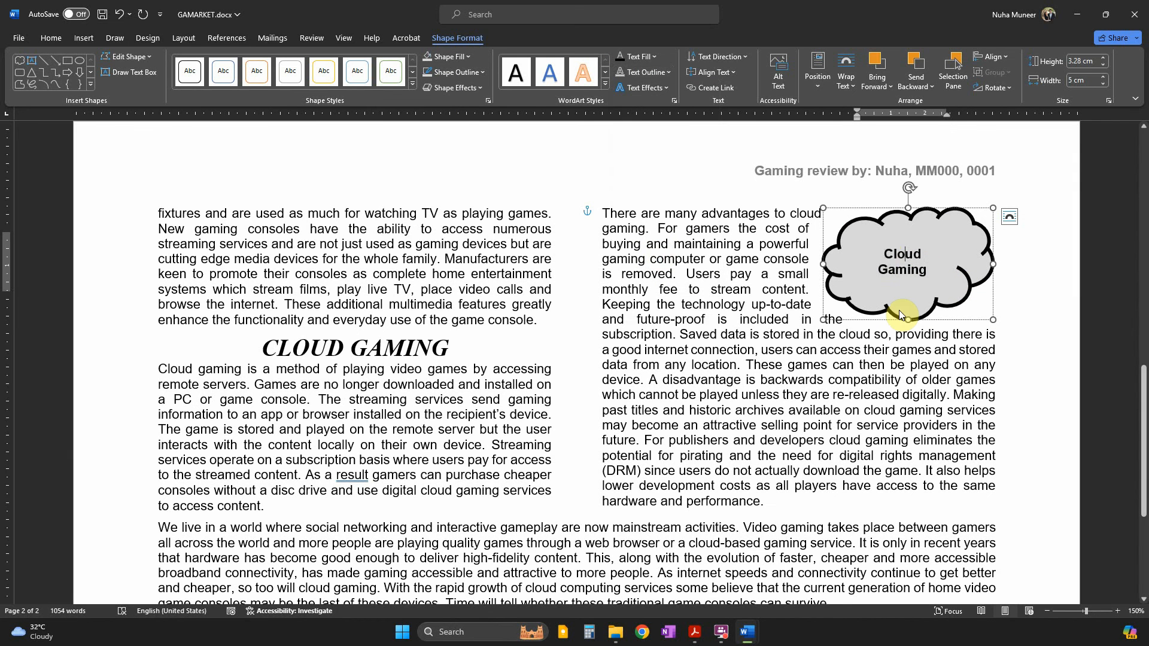
{"action": "left_click", "coordinate": [48, 36]}
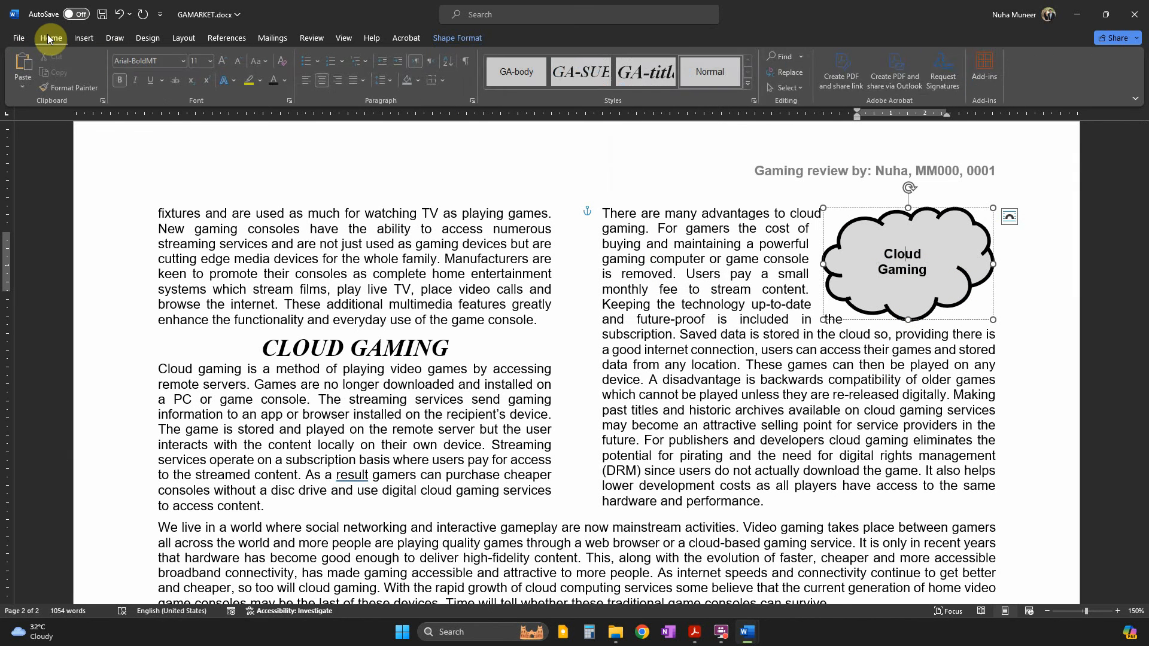
{"action": "left_click", "coordinate": [459, 37]}
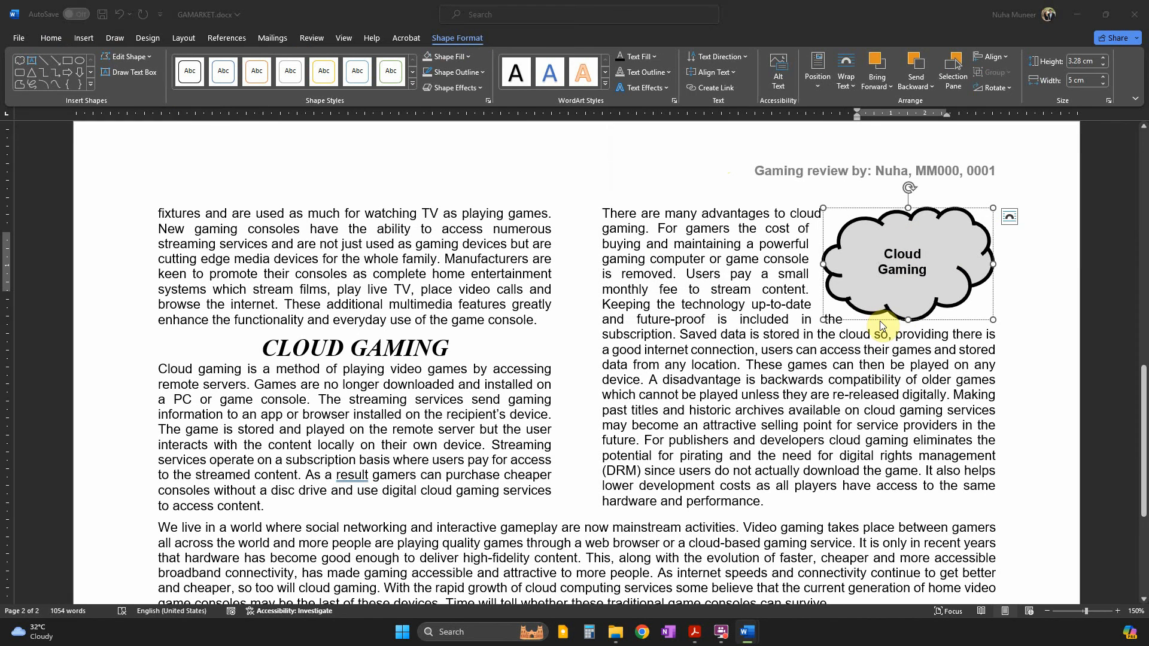
{"action": "key", "text": "alt+Tab"}
{"action": "scroll", "coordinate": [605, 338], "scroll_direction": "down", "scroll_amount": 1}
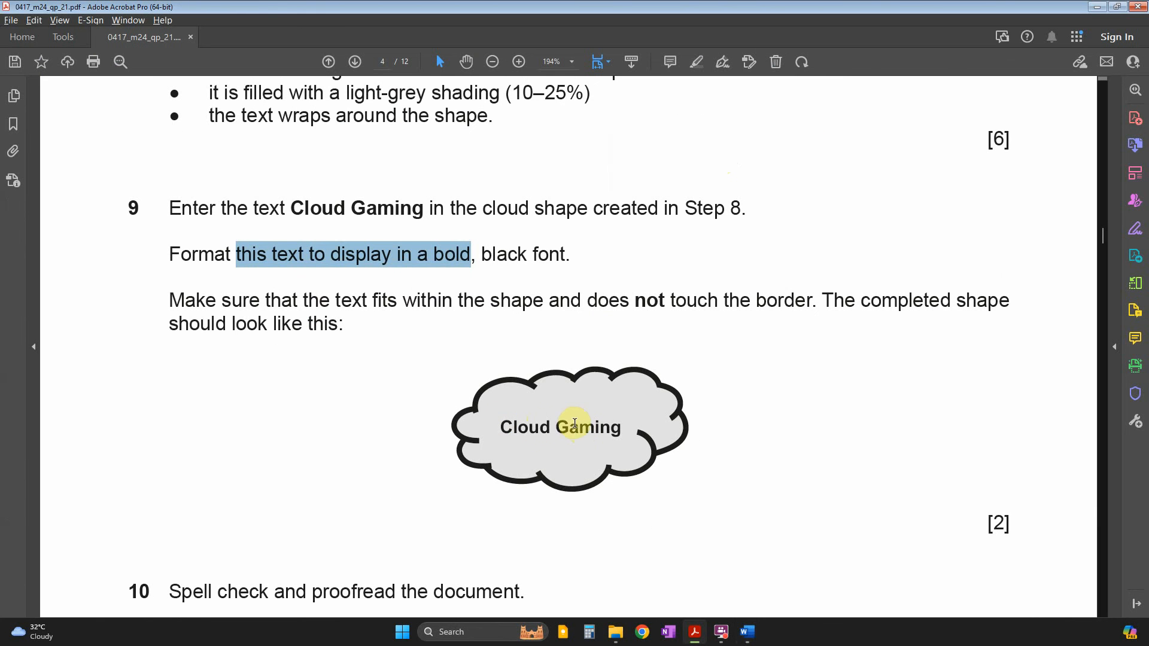
{"action": "key", "text": "alt+Tab"}
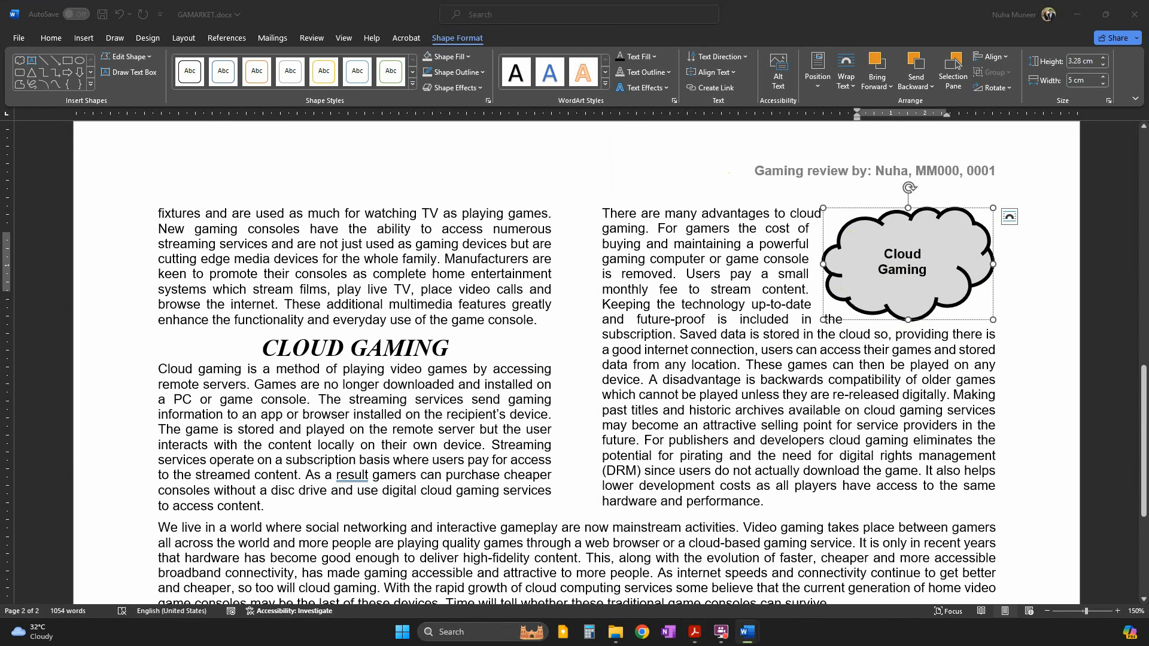
{"action": "key", "text": "alt+Tab"}
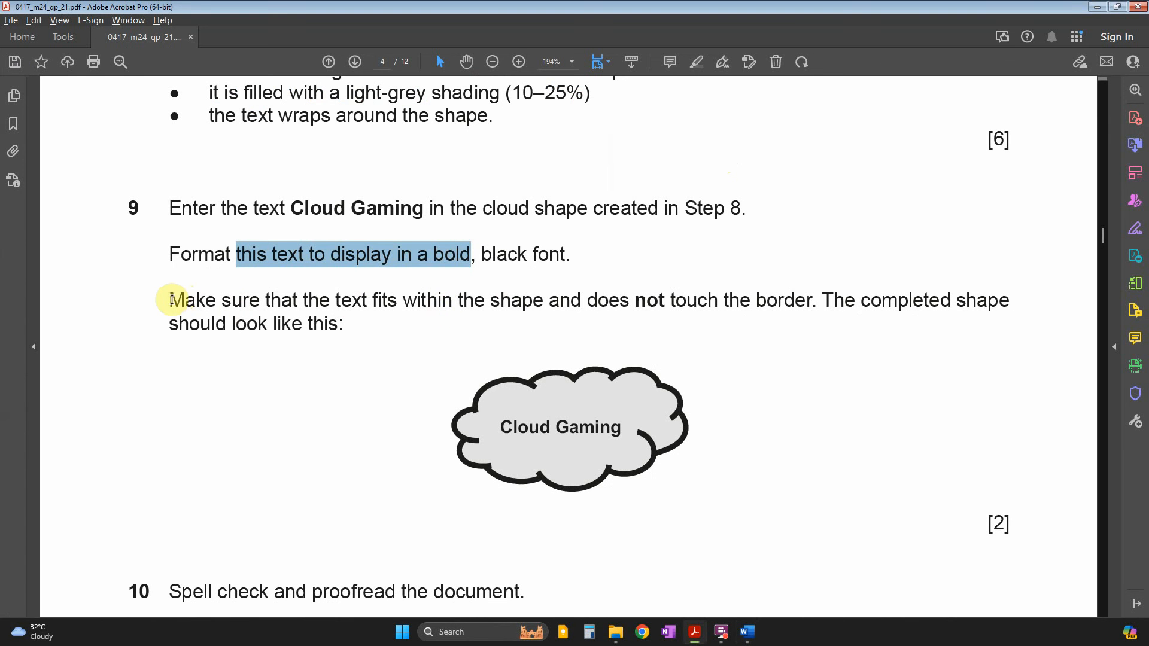
{"action": "left_click_drag", "start_coordinate": [171, 299], "coordinate": [342, 327]}
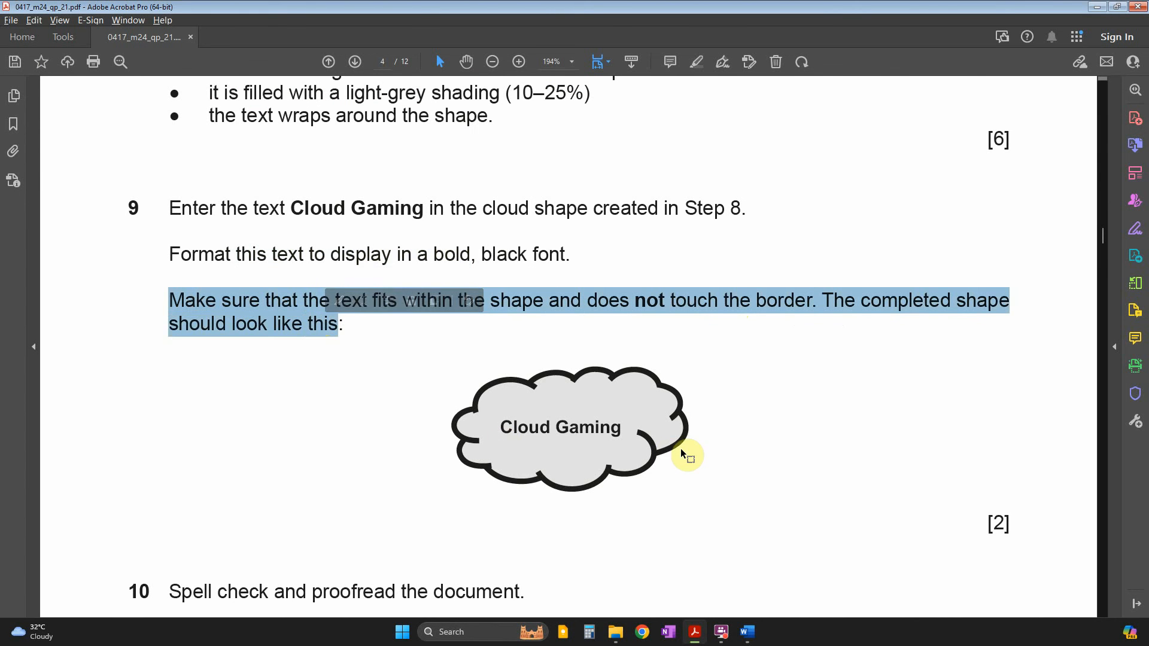
{"action": "key", "text": "alt+Tab"}
Reduce the 'Cloud Gaming' text to 10 pt so it fits on one line.
{"action": "left_click", "coordinate": [920, 268]}
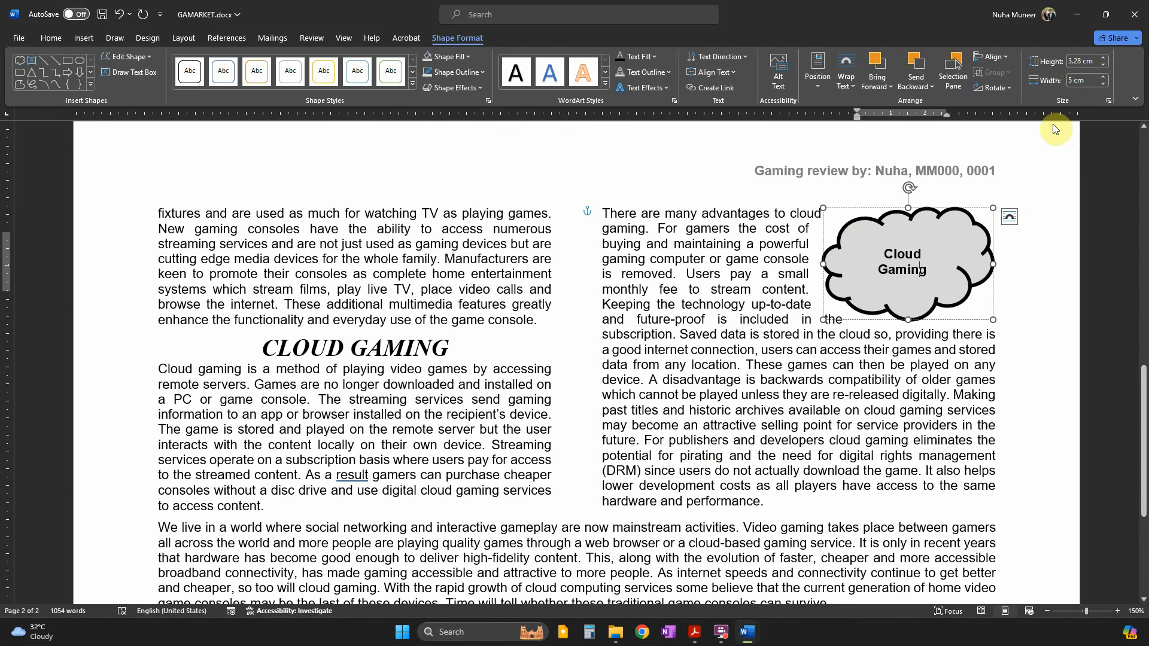
{"action": "left_click_drag", "start_coordinate": [899, 264], "coordinate": [885, 257]}
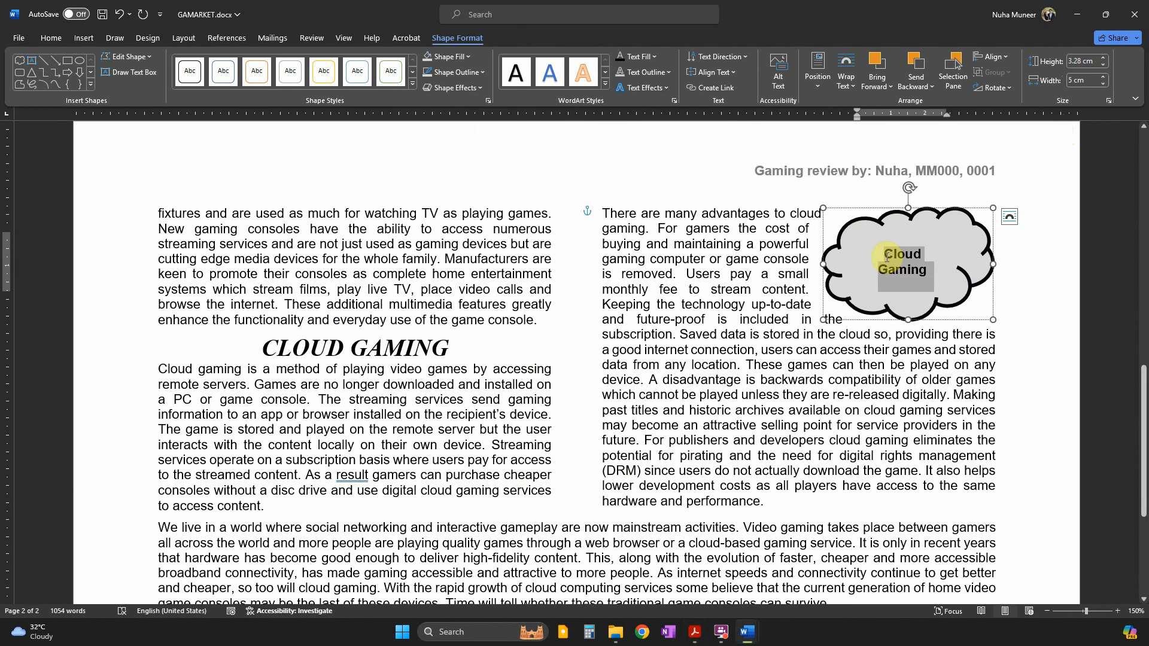
{"action": "left_click", "coordinate": [45, 37]}
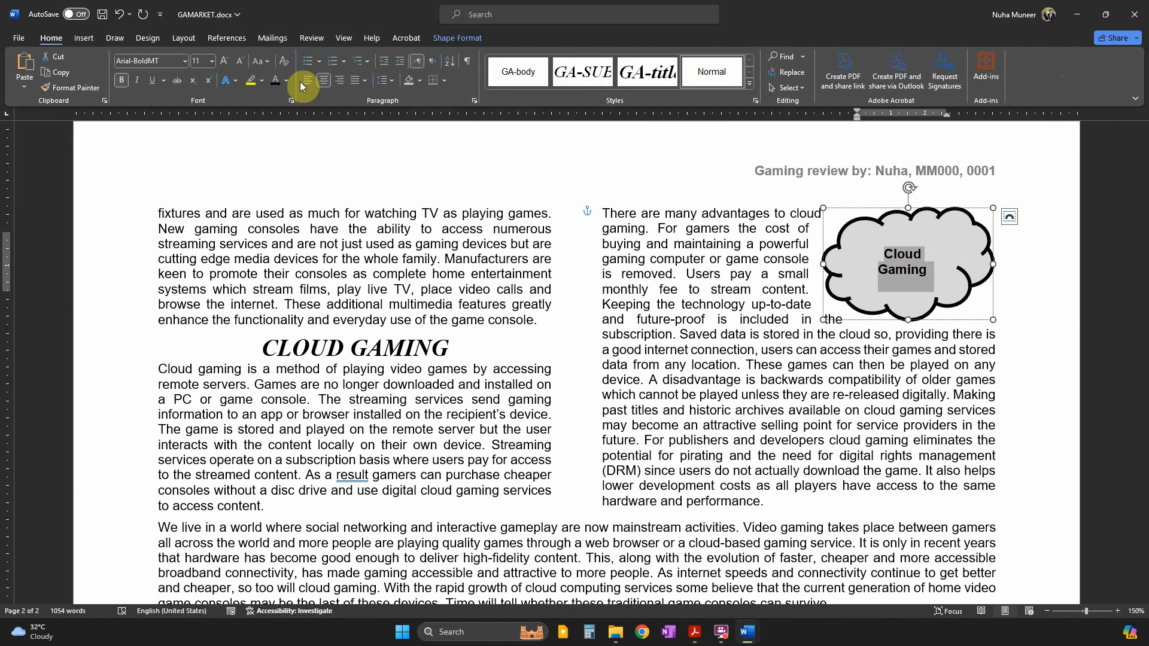
{"action": "left_click", "coordinate": [240, 63]}
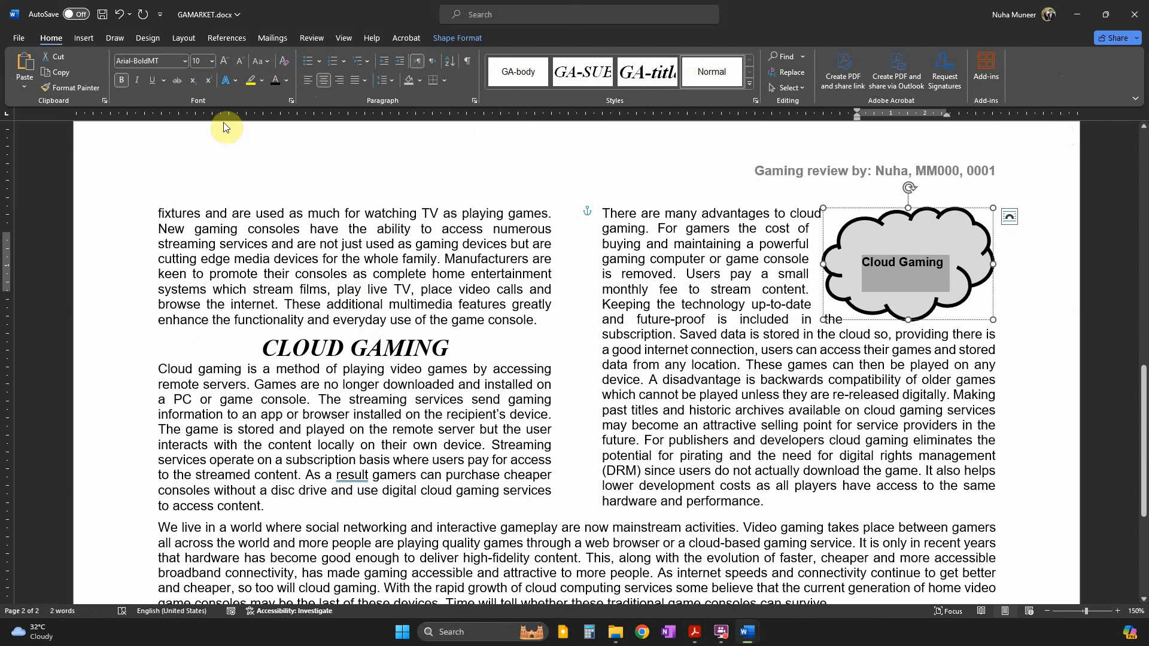
{"action": "left_click", "coordinate": [776, 292]}
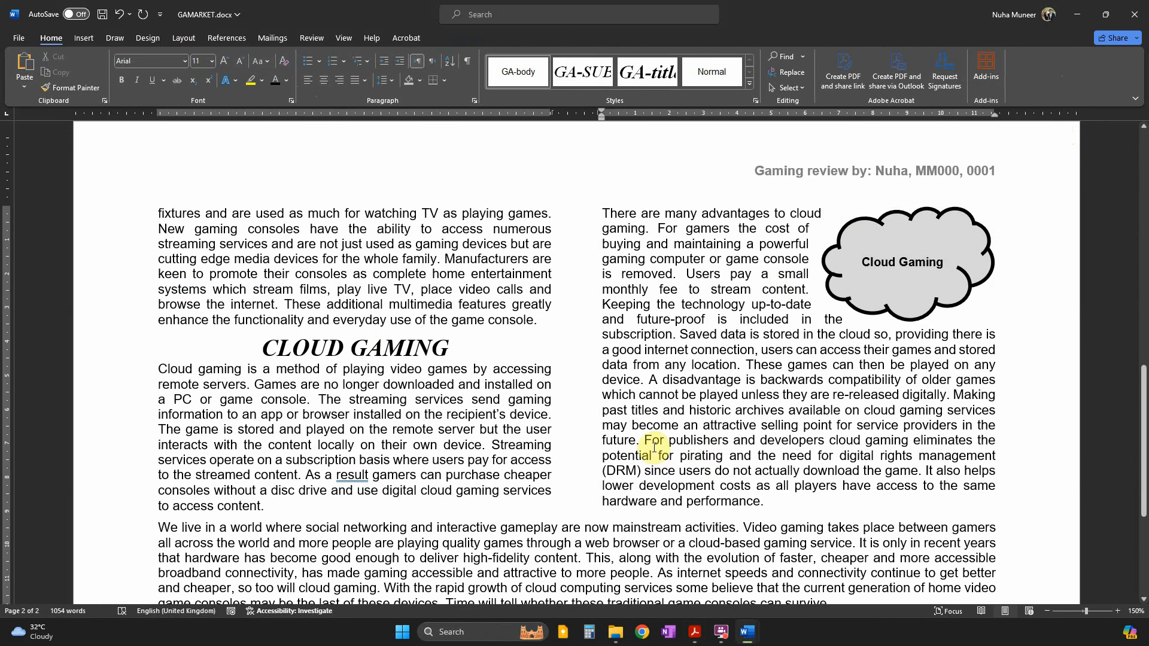
{"action": "key", "text": "alt+Tab"}
Mark question 10's spell-check/proofread and no-splitting-the-list requirements.
{"action": "scroll", "coordinate": [589, 473], "scroll_direction": "down", "scroll_amount": 4}
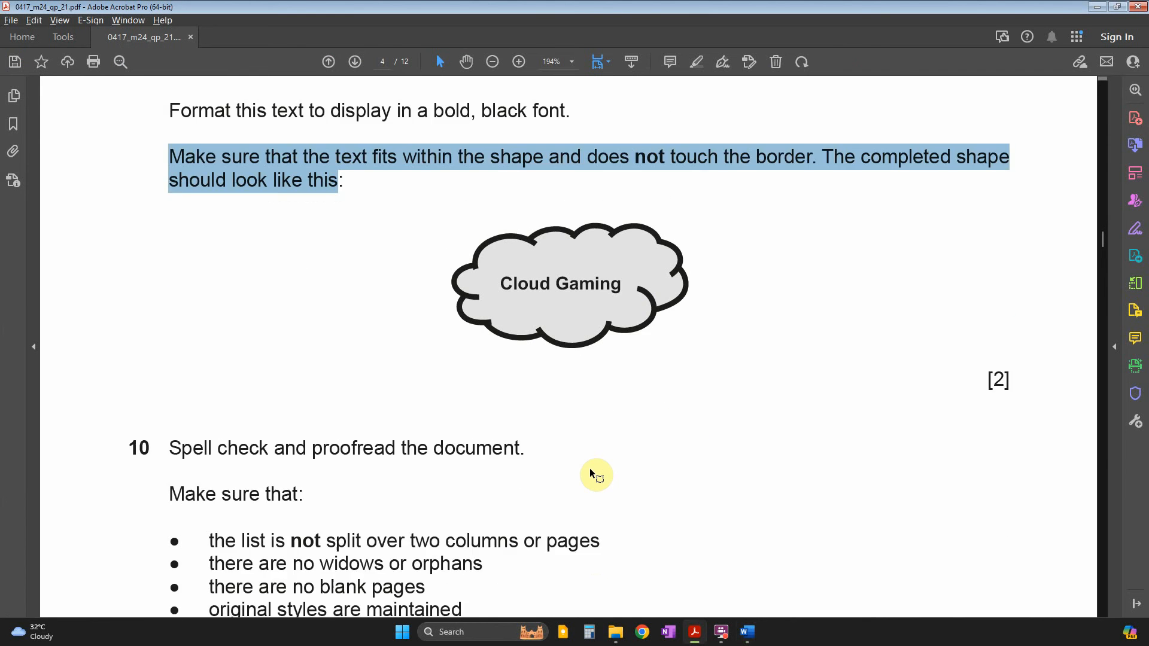
{"action": "scroll", "coordinate": [431, 447], "scroll_direction": "down", "scroll_amount": 2}
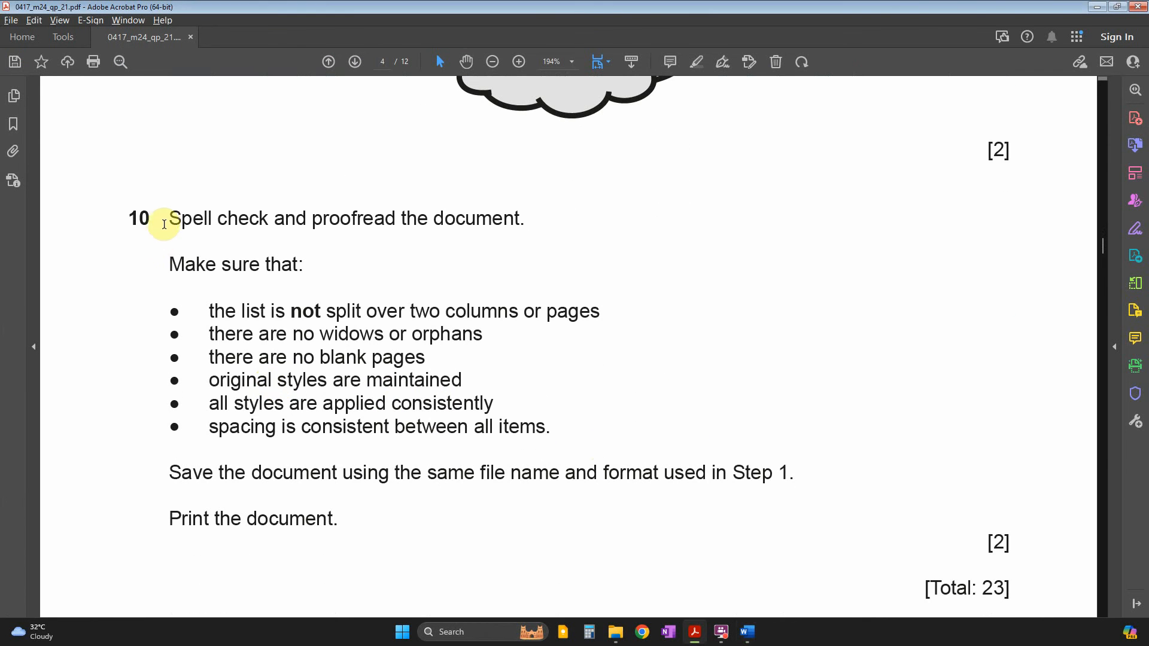
{"action": "left_click_drag", "start_coordinate": [167, 217], "coordinate": [518, 218]}
{"action": "scroll", "coordinate": [238, 327], "scroll_direction": "down", "scroll_amount": 1}
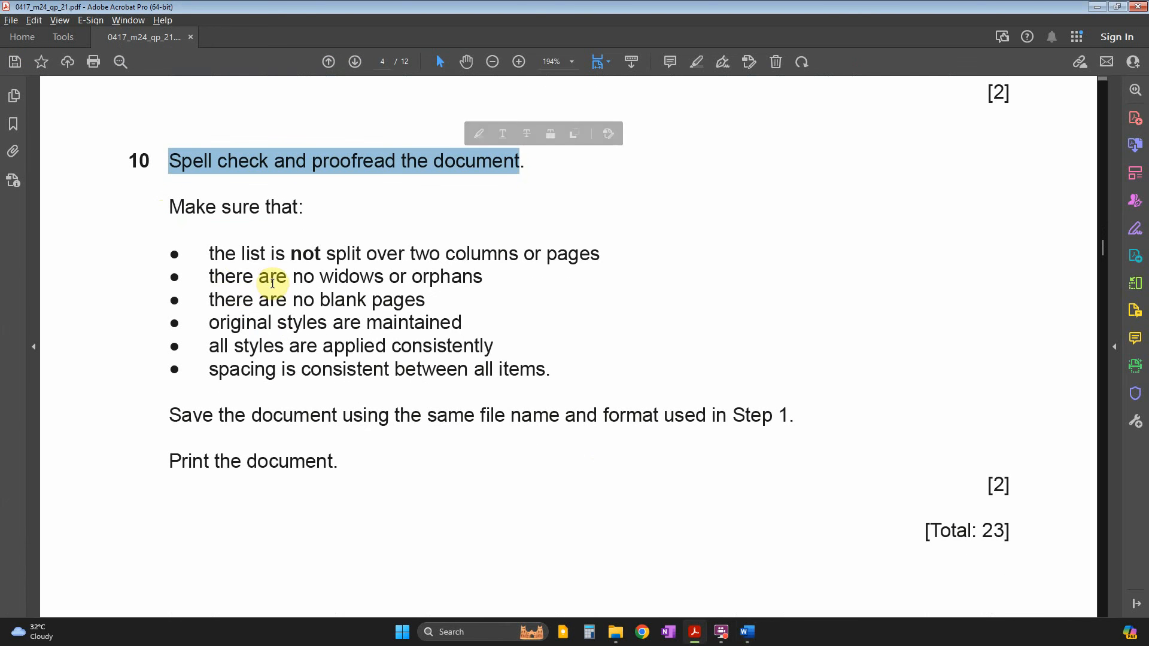
{"action": "left_click_drag", "start_coordinate": [326, 254], "coordinate": [599, 255]}
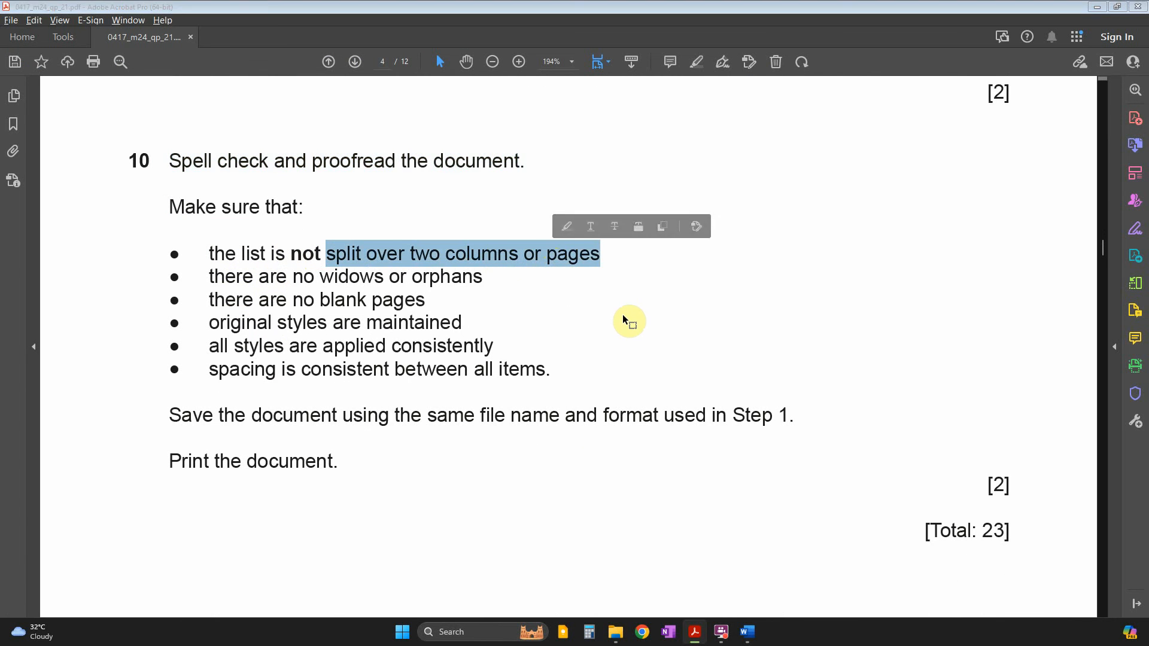
{"action": "key", "text": "alt+Tab"}
Inspect the genre list and mark the no-widows-or-orphans requirement.
{"action": "scroll", "coordinate": [800, 421], "scroll_direction": "up", "scroll_amount": 15}
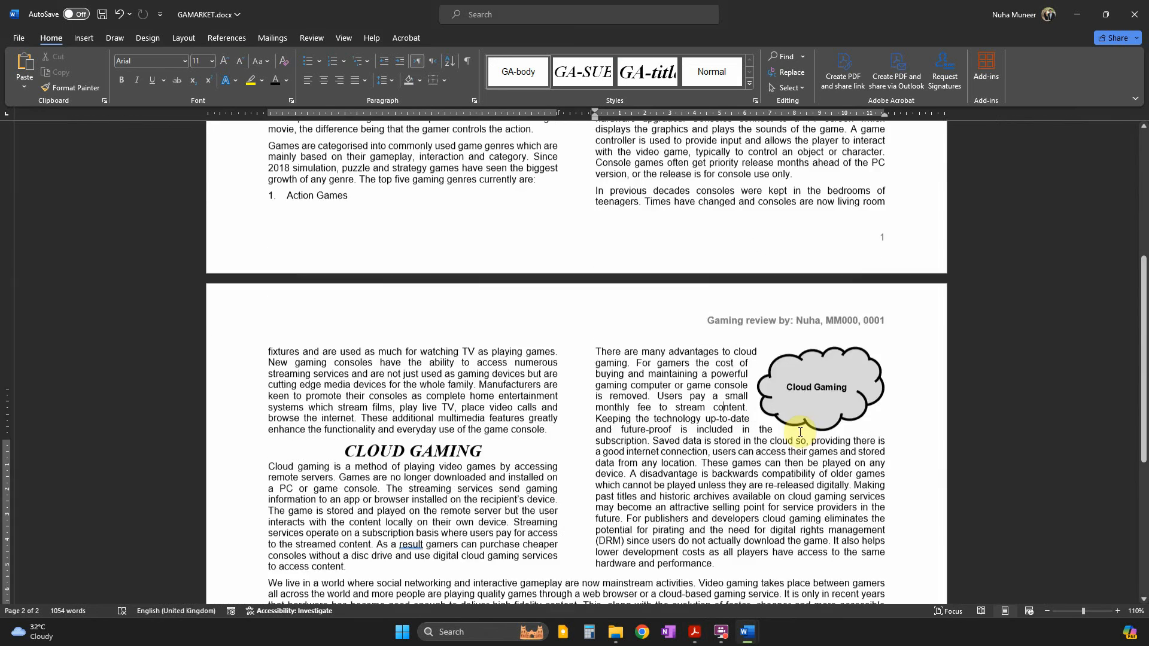
{"action": "scroll", "coordinate": [616, 383], "scroll_direction": "down", "scroll_amount": 3}
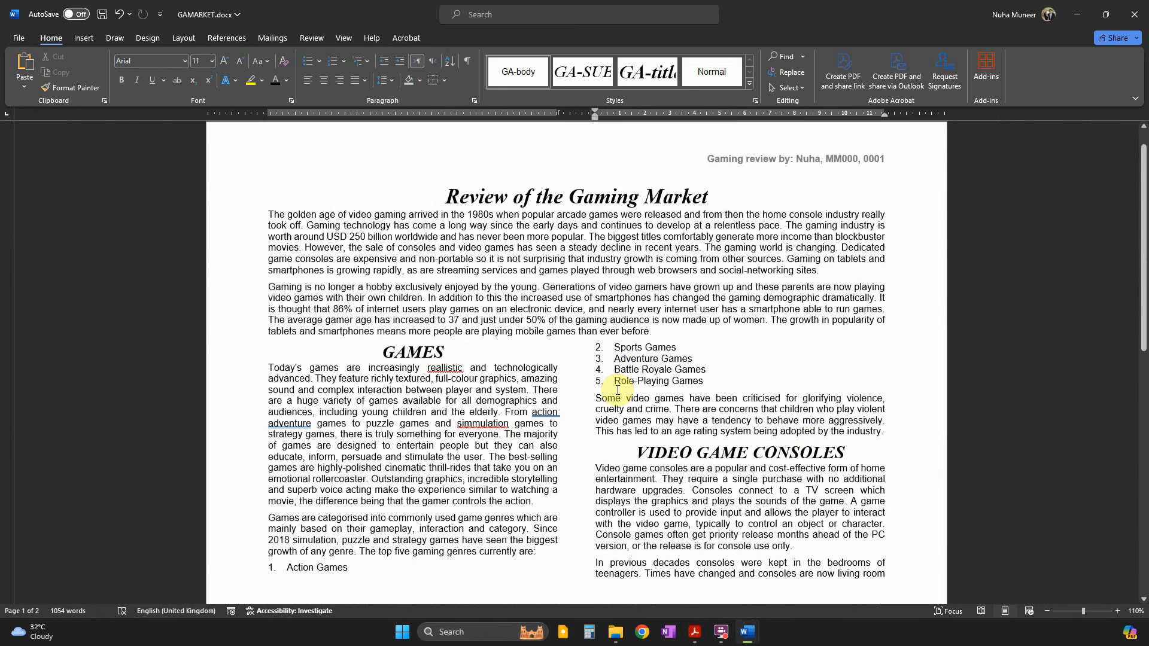
{"action": "left_click", "coordinate": [305, 486]}
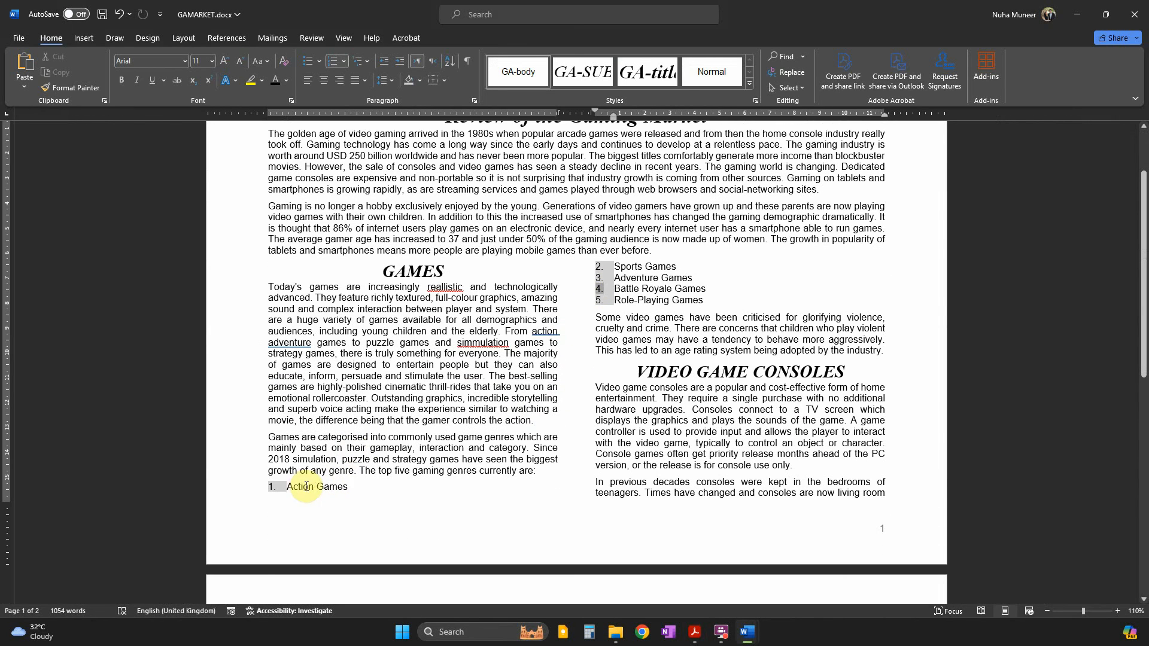
{"action": "left_click", "coordinate": [304, 486]}
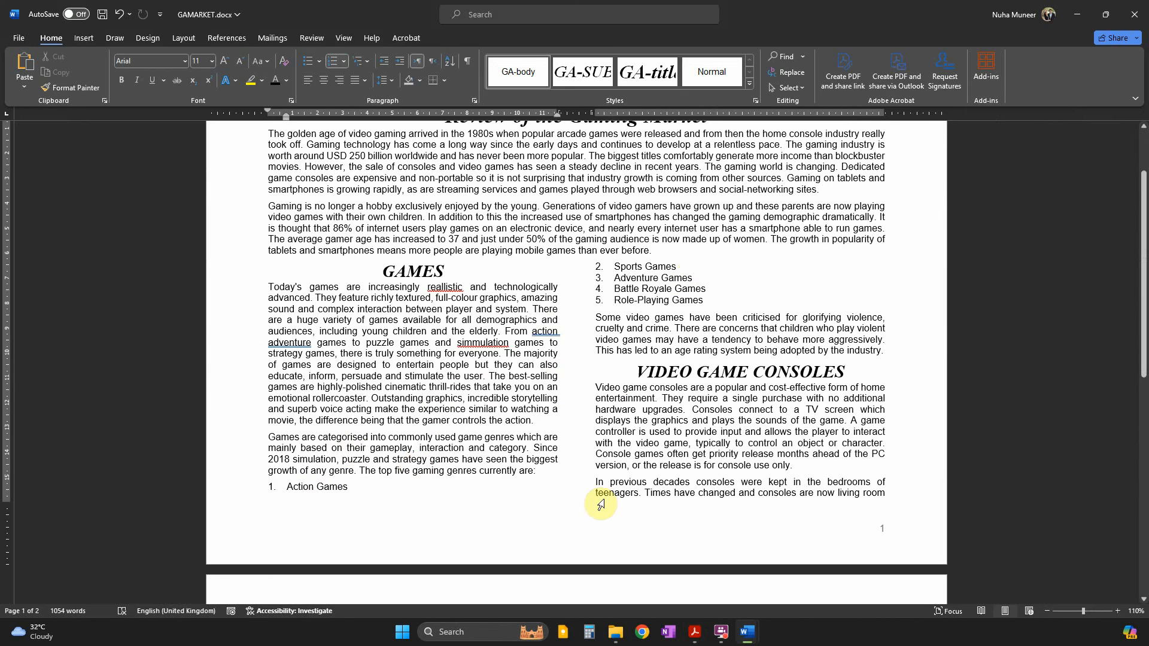
{"action": "key", "text": "alt+Tab"}
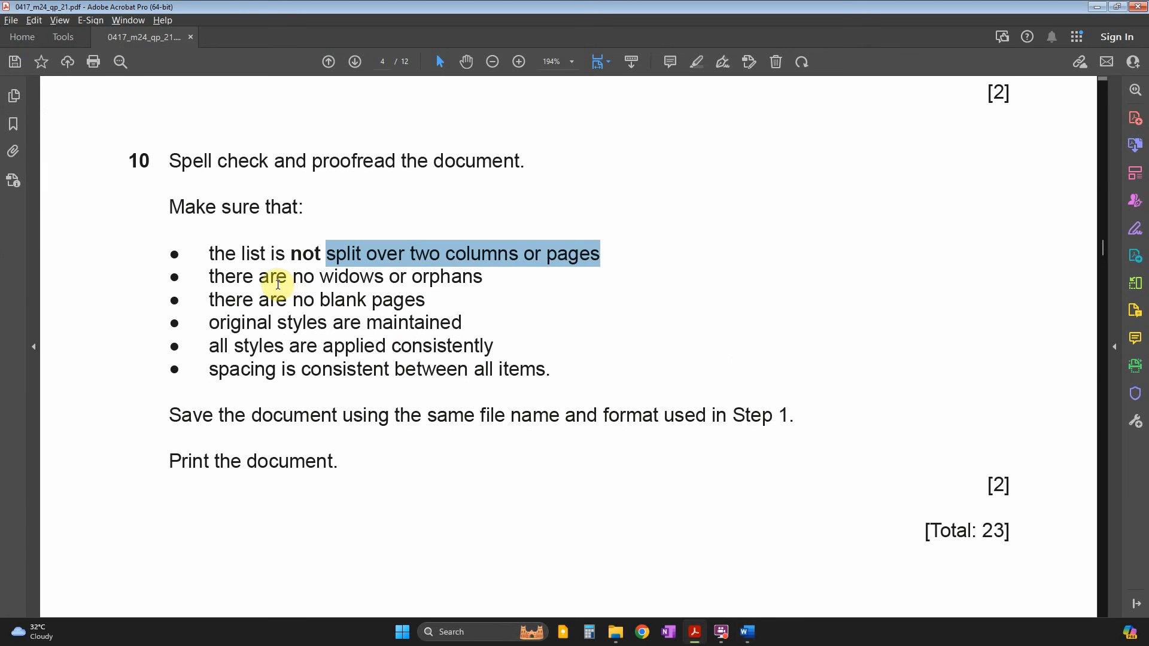
{"action": "left_click_drag", "start_coordinate": [291, 277], "coordinate": [457, 278]}
{"action": "key", "text": "alt+Tab"}
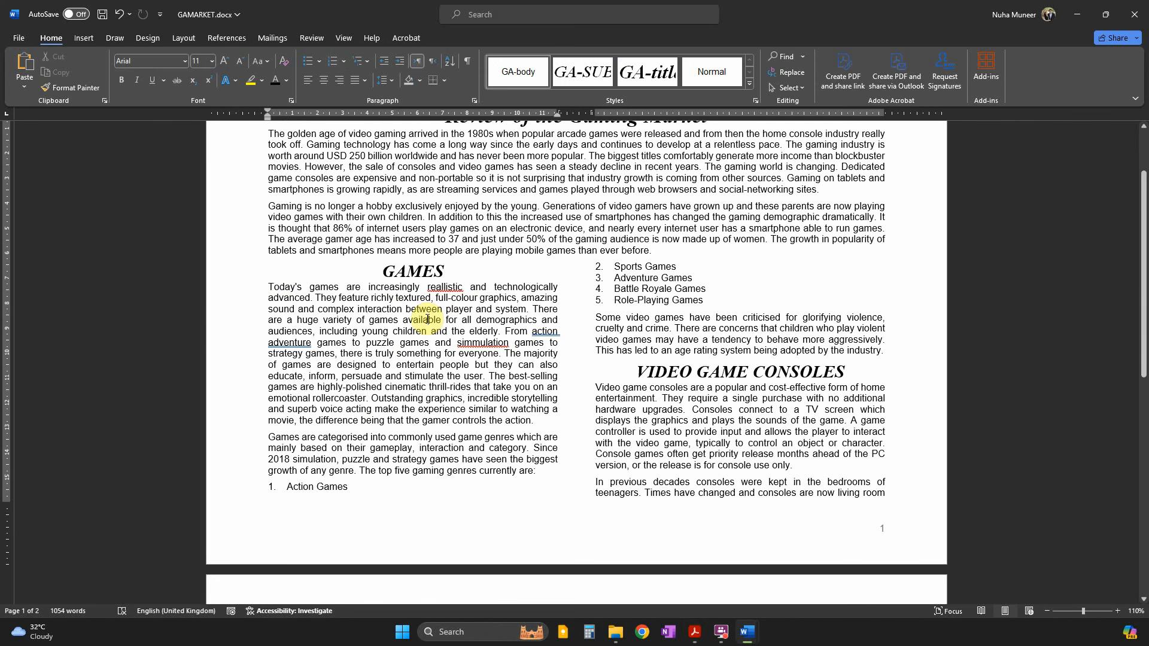
Apply Widow/Orphan control to the whole document via Line and Page Breaks.
{"action": "key", "text": "ctrl+a"}
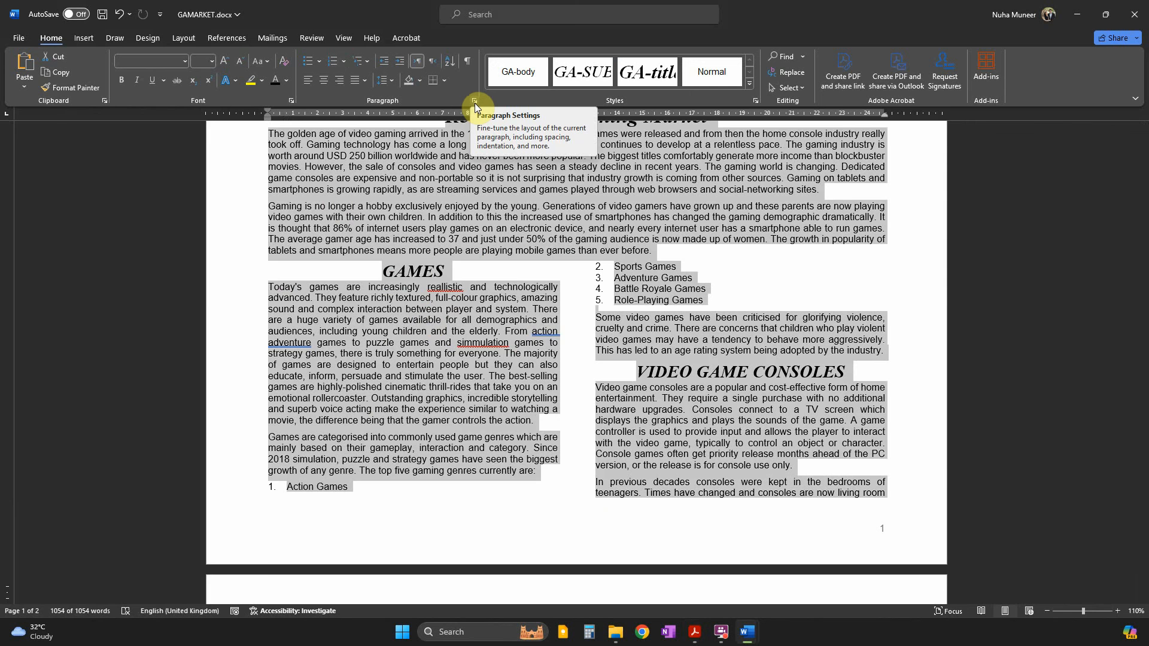
{"action": "left_click", "coordinate": [475, 103]}
{"action": "left_click", "coordinate": [524, 172]}
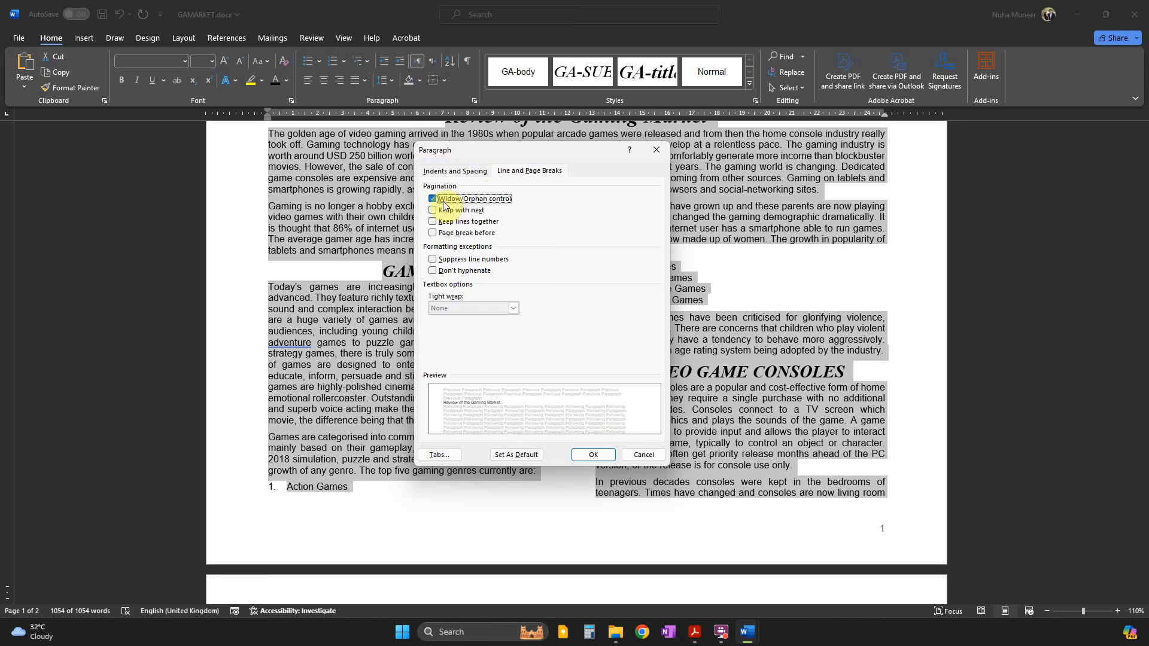
{"action": "left_click", "coordinate": [594, 456]}
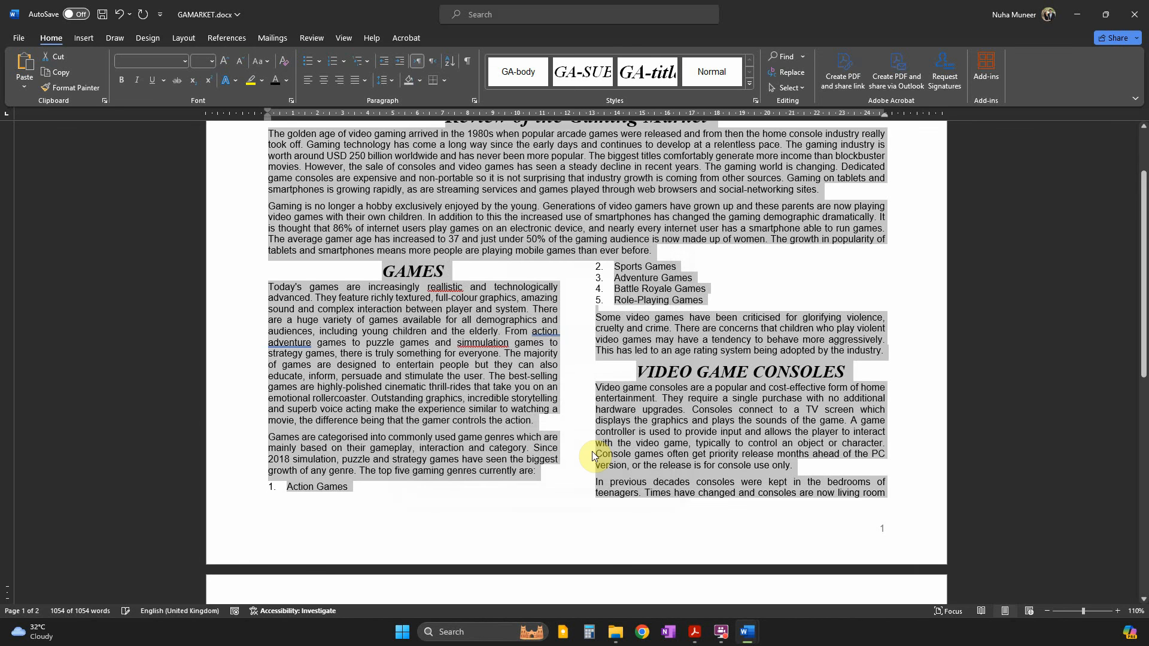
{"action": "scroll", "coordinate": [645, 537], "scroll_direction": "down", "scroll_amount": 8}
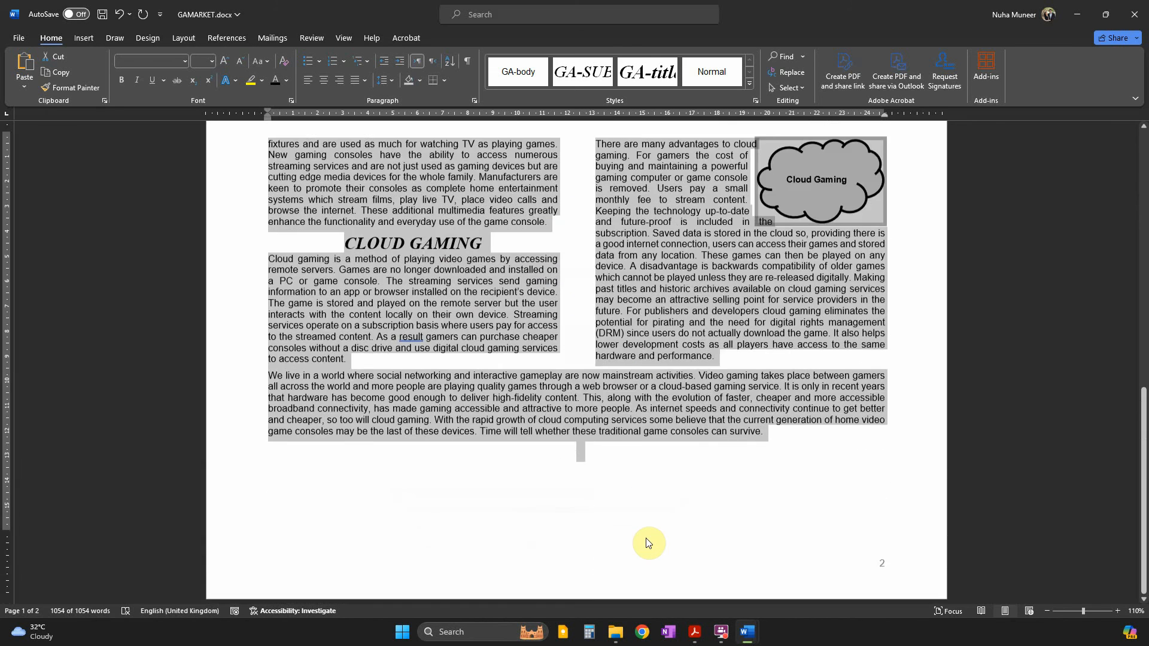
{"action": "scroll", "coordinate": [646, 542], "scroll_direction": "up", "scroll_amount": 7}
{"action": "scroll", "coordinate": [641, 366], "scroll_direction": "up", "scroll_amount": 1}
{"action": "left_click", "coordinate": [635, 261]}
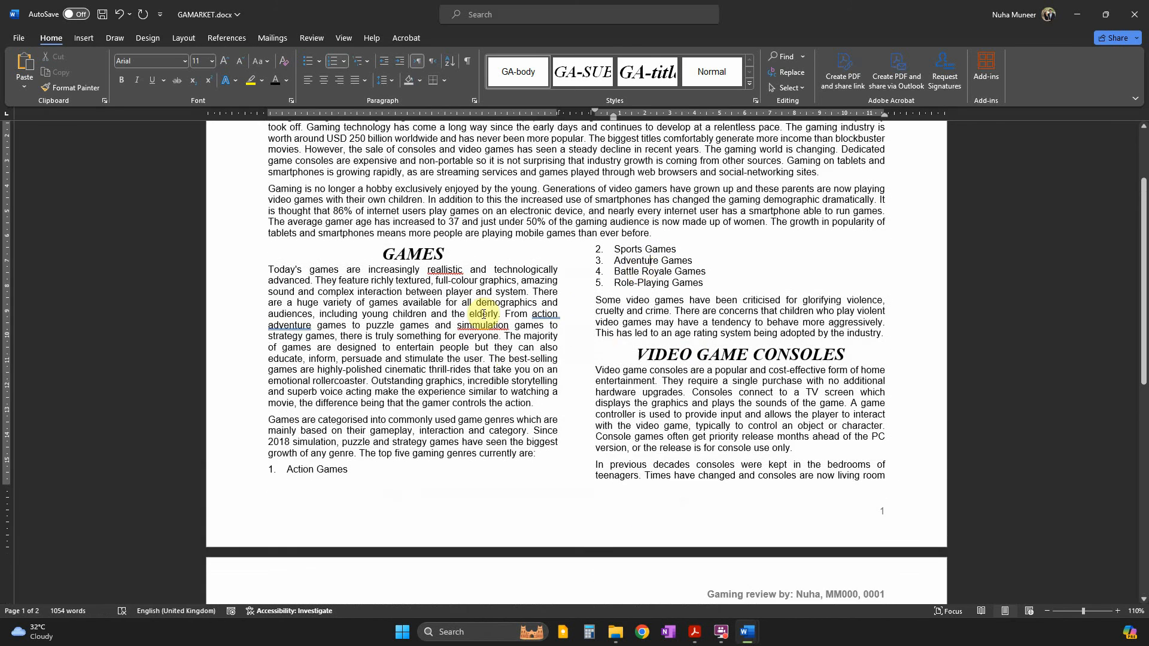
Push 'Action Games' to the top of the right column to keep the list together.
{"action": "scroll", "coordinate": [512, 376], "scroll_direction": "up", "scroll_amount": 2}
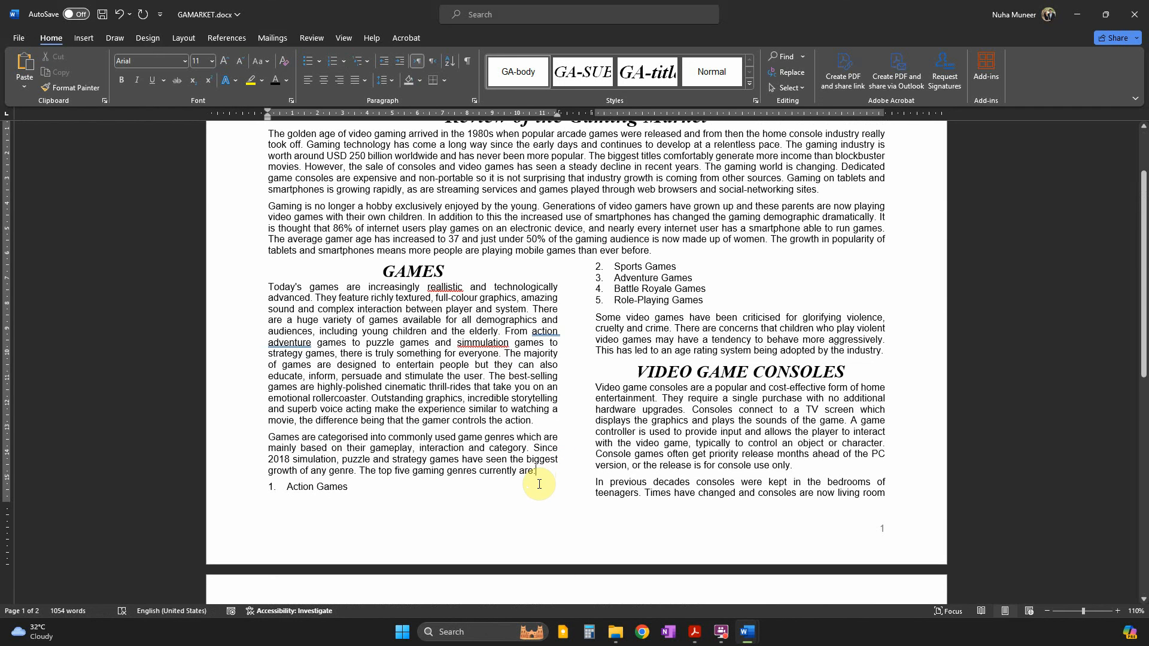
{"action": "key", "text": "Return"}
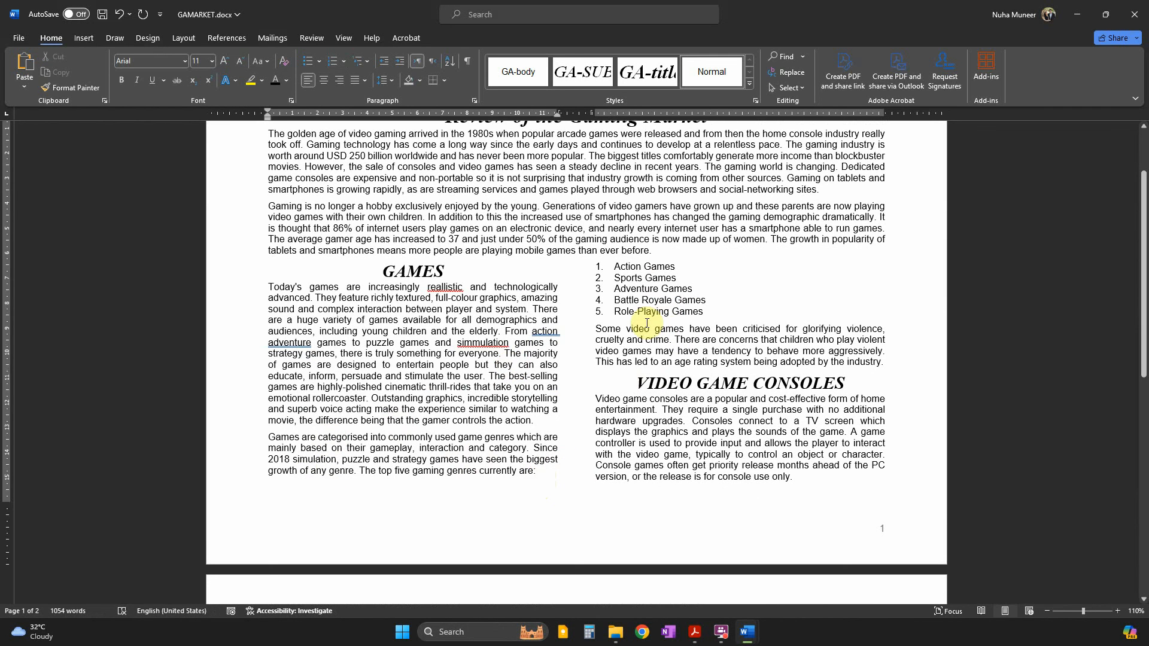
{"action": "left_click_drag", "start_coordinate": [614, 278], "coordinate": [645, 411]}
{"action": "key", "text": "alt+Tab"}
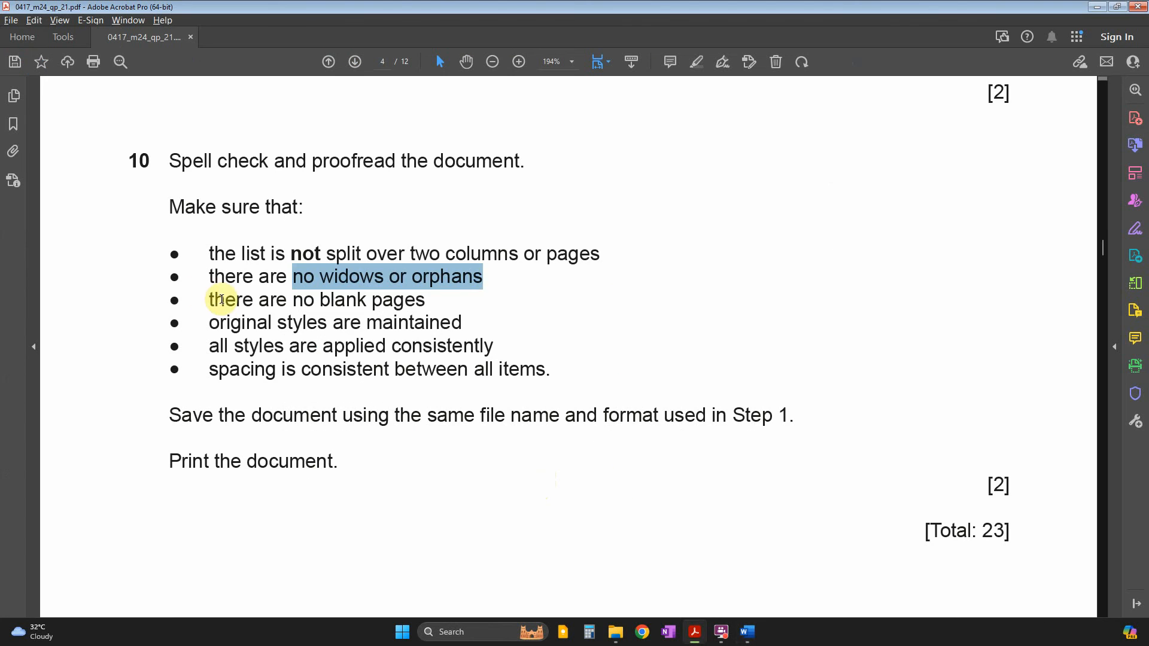
Mark the no-blank-pages and original-styles requirements and check the document.
{"action": "left_click_drag", "start_coordinate": [260, 299], "coordinate": [366, 299]}
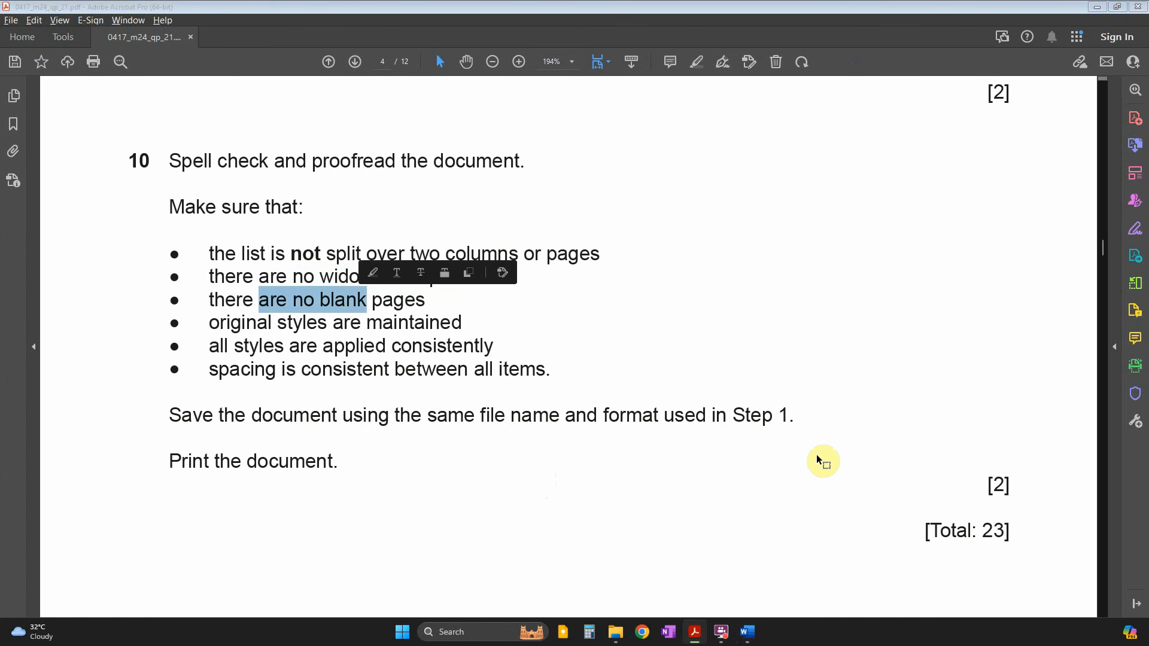
{"action": "key", "text": "alt+Tab"}
{"action": "scroll", "coordinate": [817, 478], "scroll_direction": "down", "scroll_amount": 3}
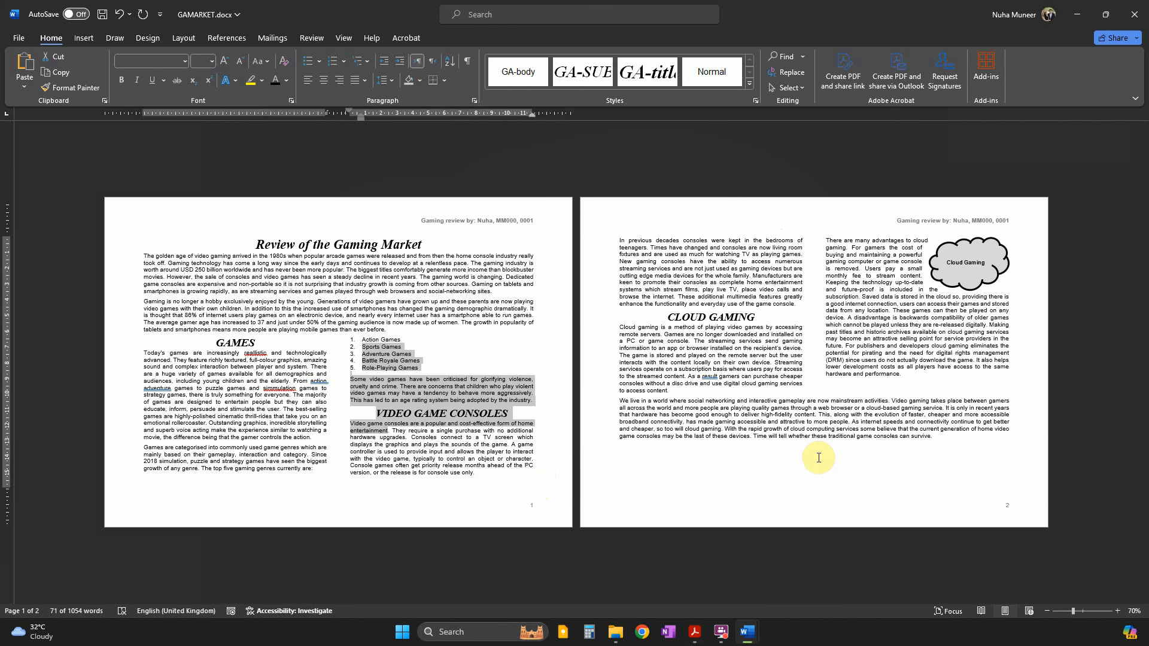
{"action": "left_click", "coordinate": [817, 457]}
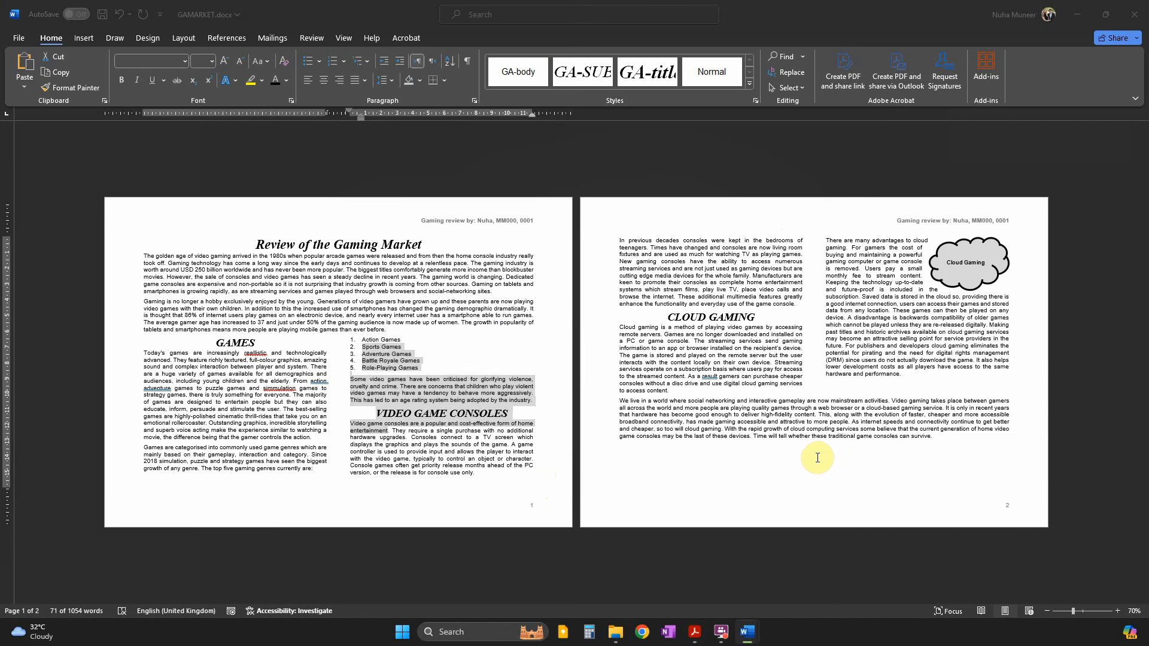
{"action": "key", "text": "alt+Tab"}
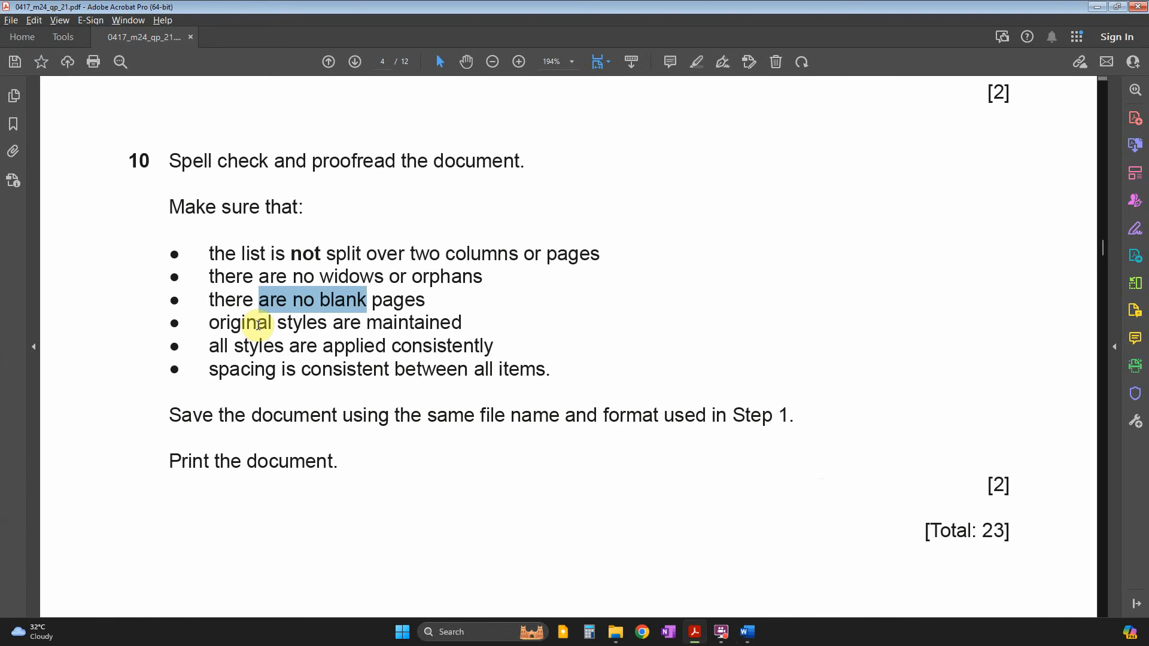
{"action": "left_click_drag", "start_coordinate": [258, 325], "coordinate": [376, 320]}
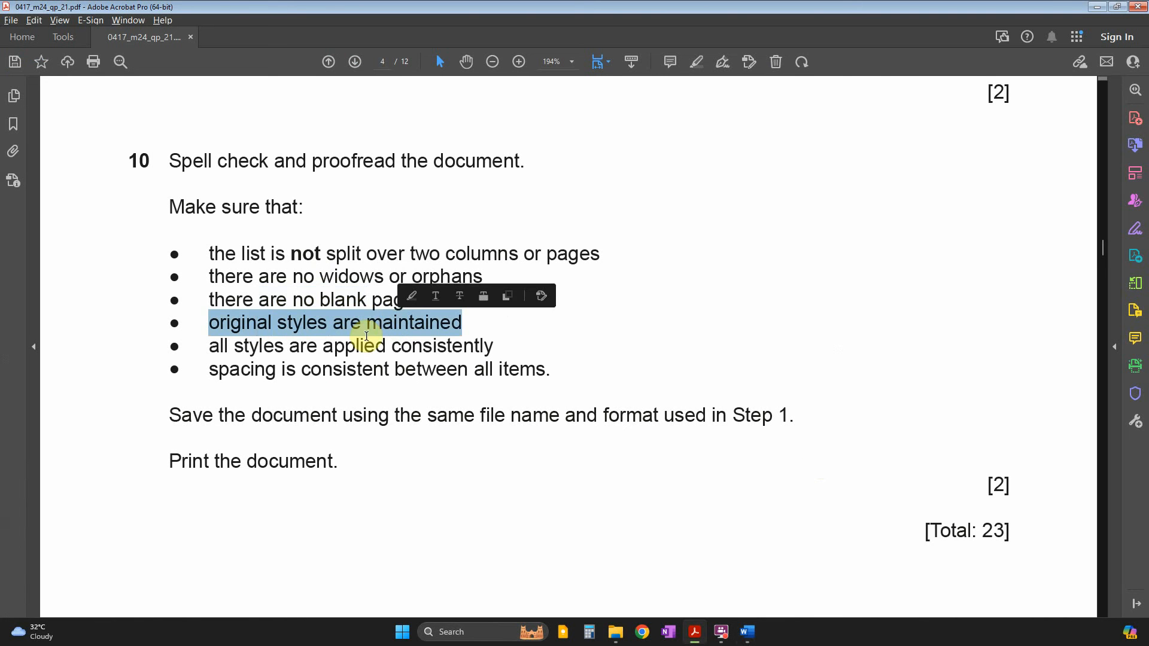
{"action": "key", "text": "alt+Tab"}
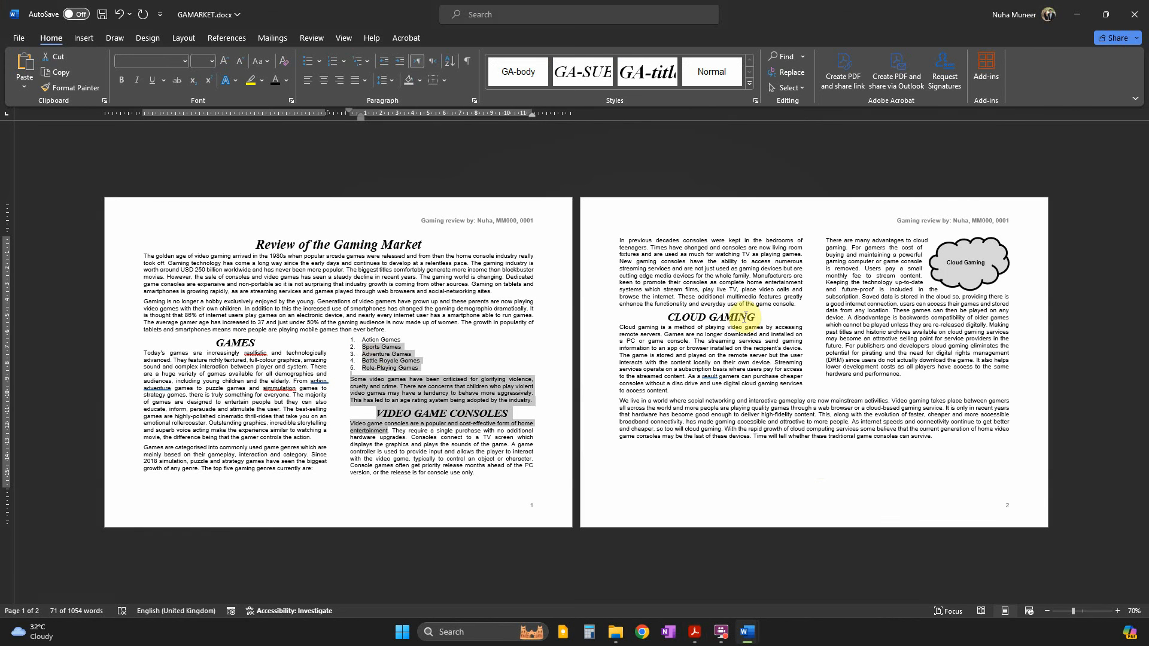
Check the CLOUD GAMING, GAMES and title heading styles against the consistent-styles requirement.
{"action": "left_click", "coordinate": [740, 317]}
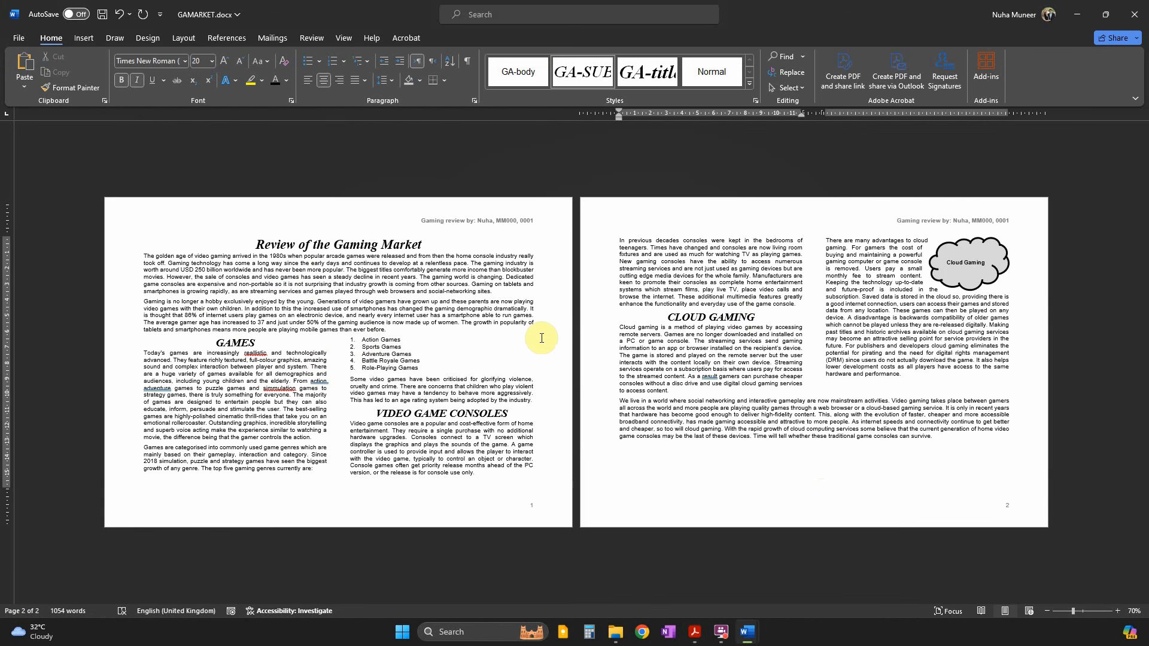
{"action": "key", "text": "alt+Tab"}
{"action": "left_click_drag", "start_coordinate": [210, 346], "coordinate": [436, 358]}
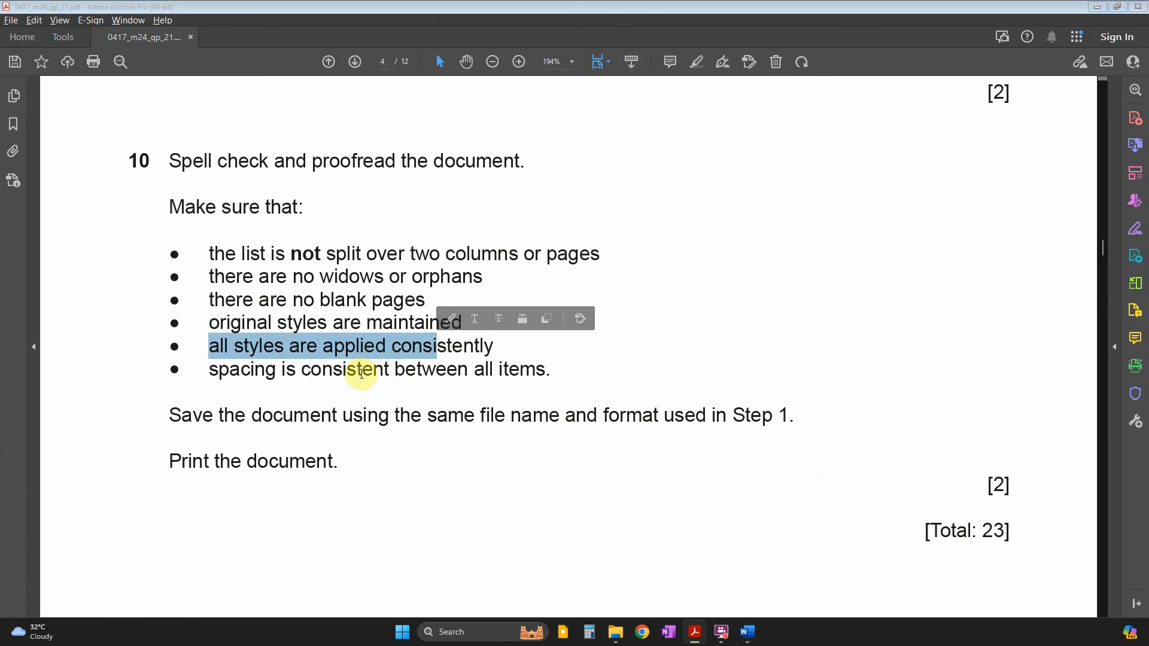
{"action": "key", "text": "alt+Tab"}
{"action": "left_click", "coordinate": [381, 244]}
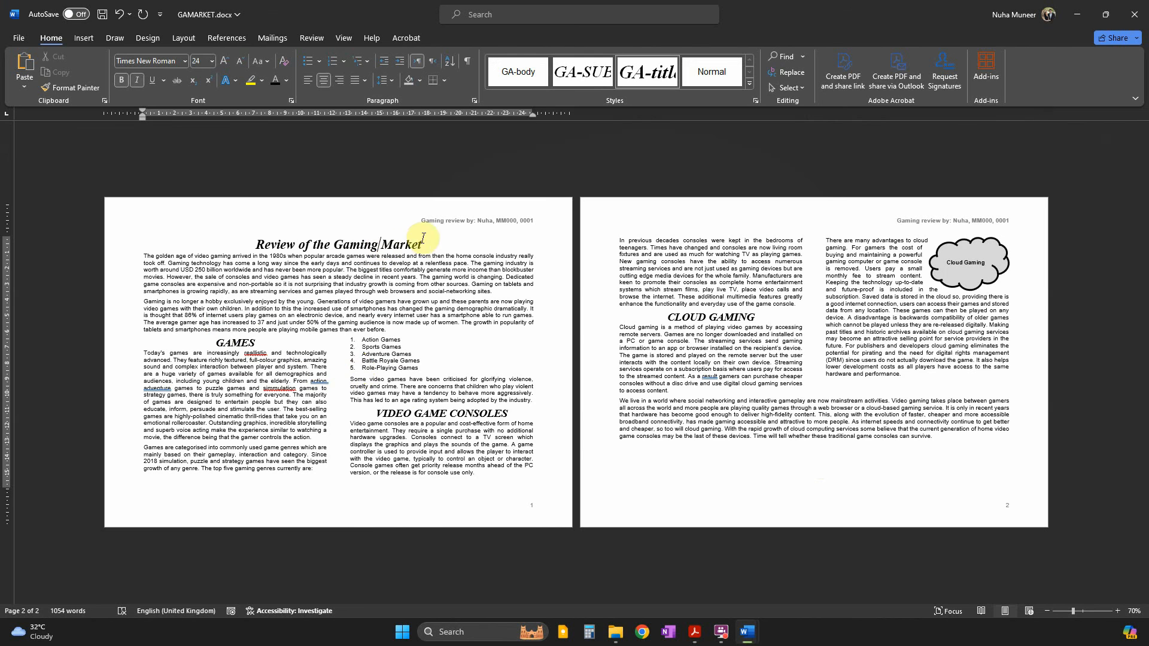
{"action": "left_click", "coordinate": [233, 344]}
{"action": "double_click", "coordinate": [233, 344]}
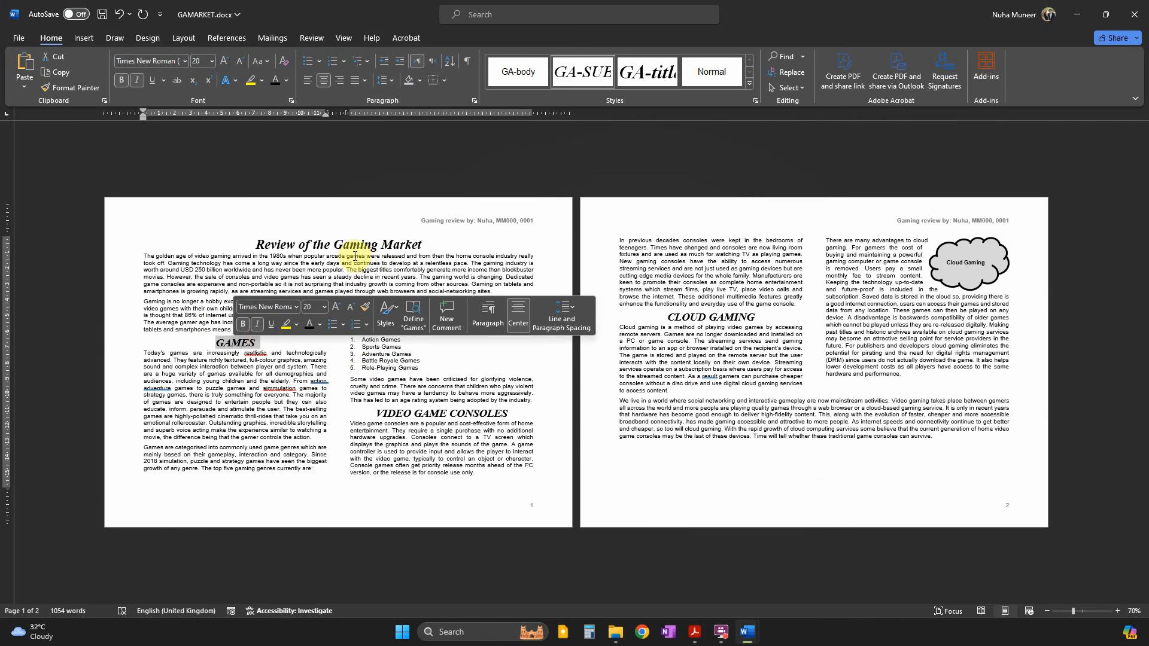
{"action": "left_click", "coordinate": [354, 245]}
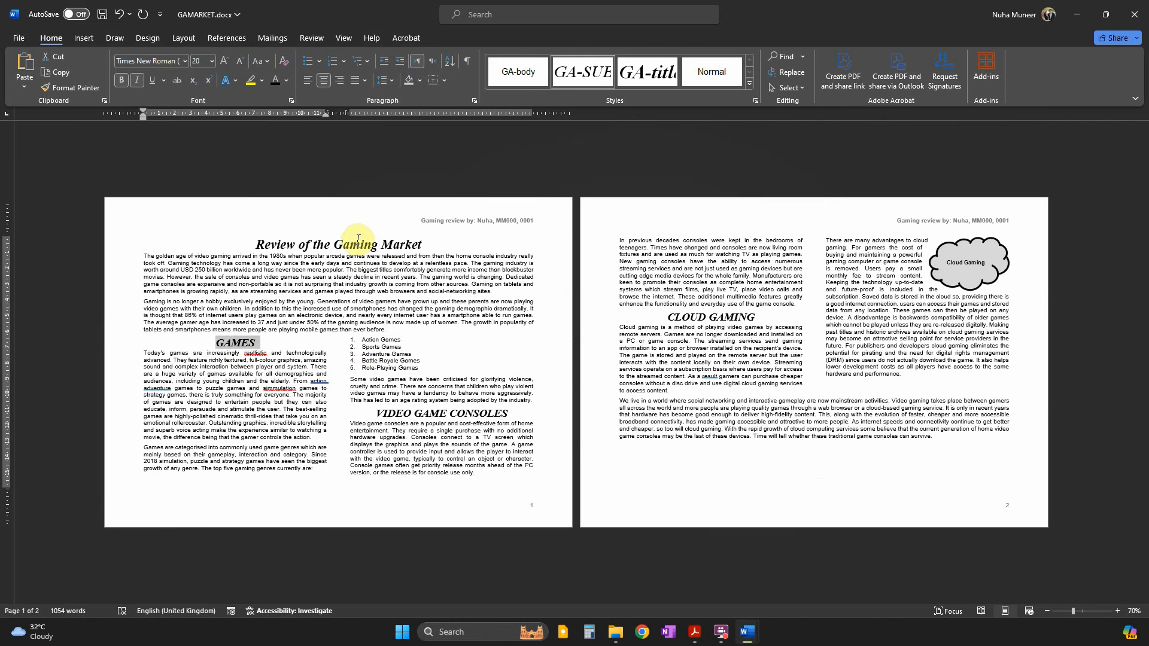
Compare the styles of the body text and page 2's last paragraph in the styles list.
{"action": "left_click", "coordinate": [754, 100]}
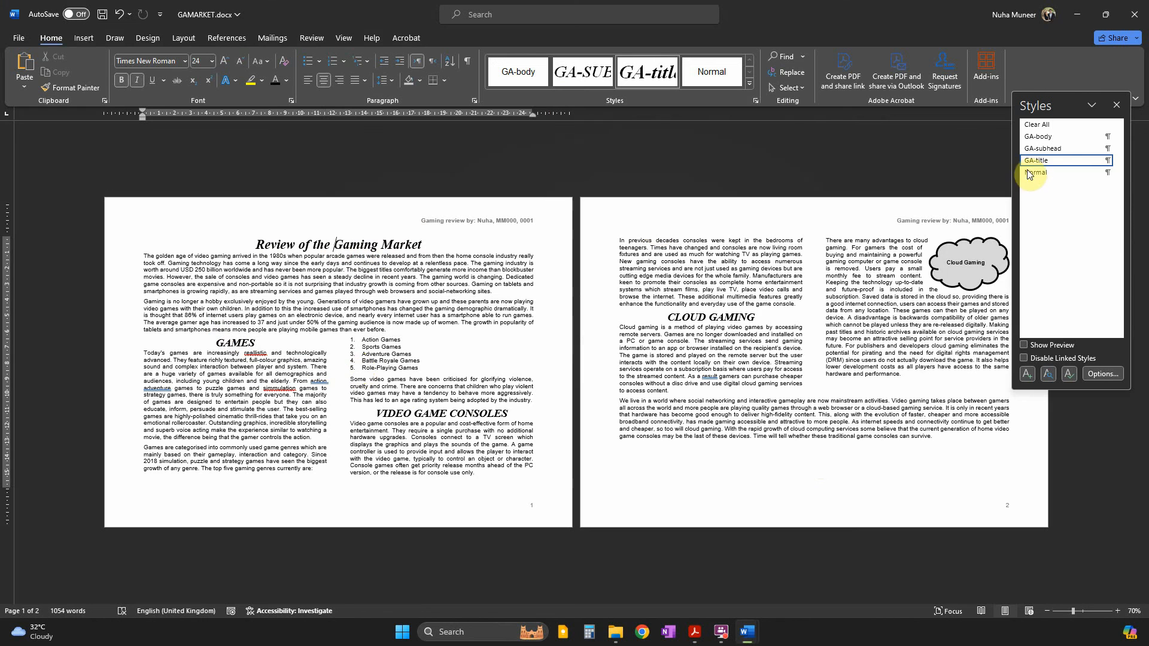
{"action": "left_click", "coordinate": [403, 276]}
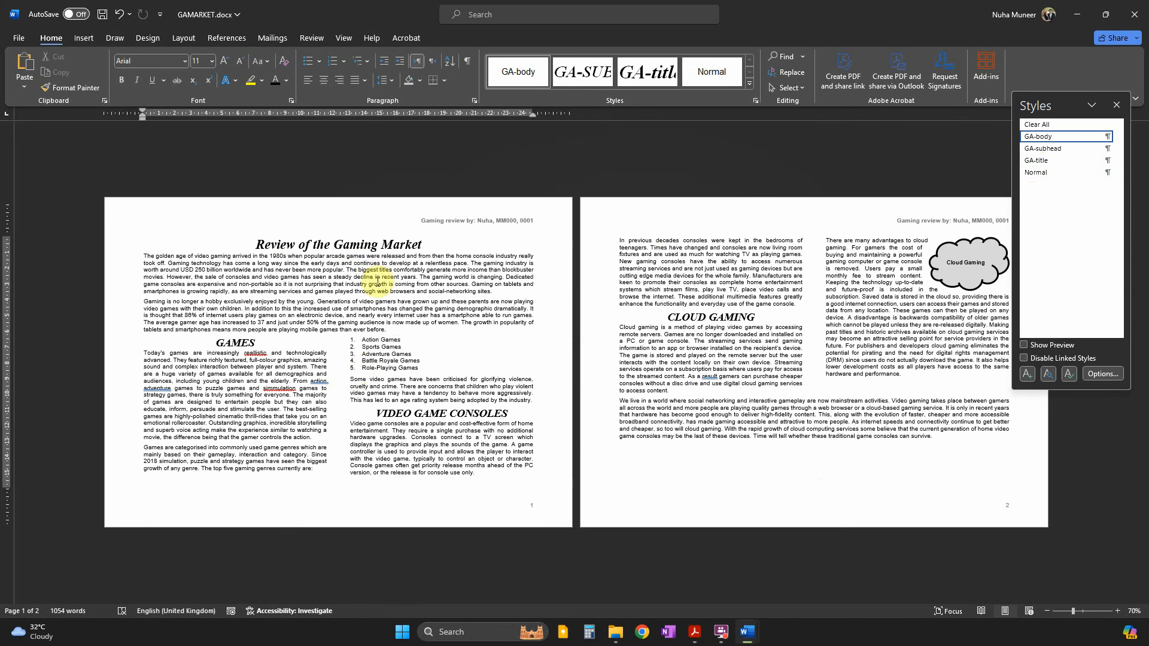
{"action": "left_click", "coordinate": [678, 268]}
{"action": "left_click", "coordinate": [715, 409]}
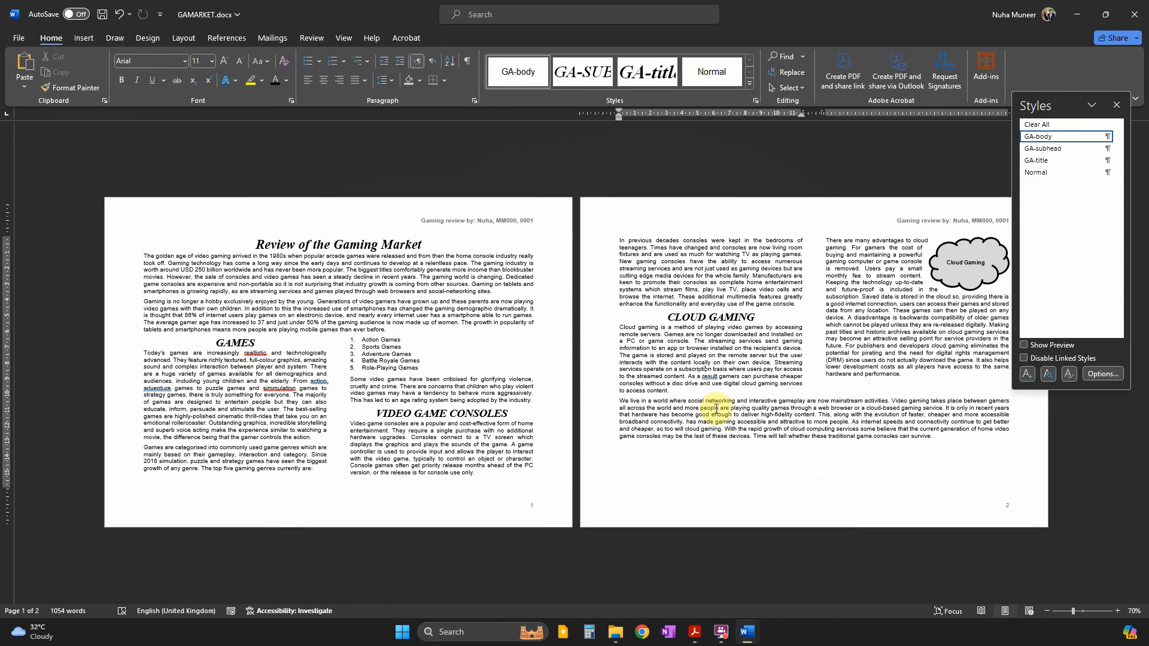
Review the consistent-spacing requirement in the Acrobat task instructions.
{"action": "key", "text": "alt+Tab"}
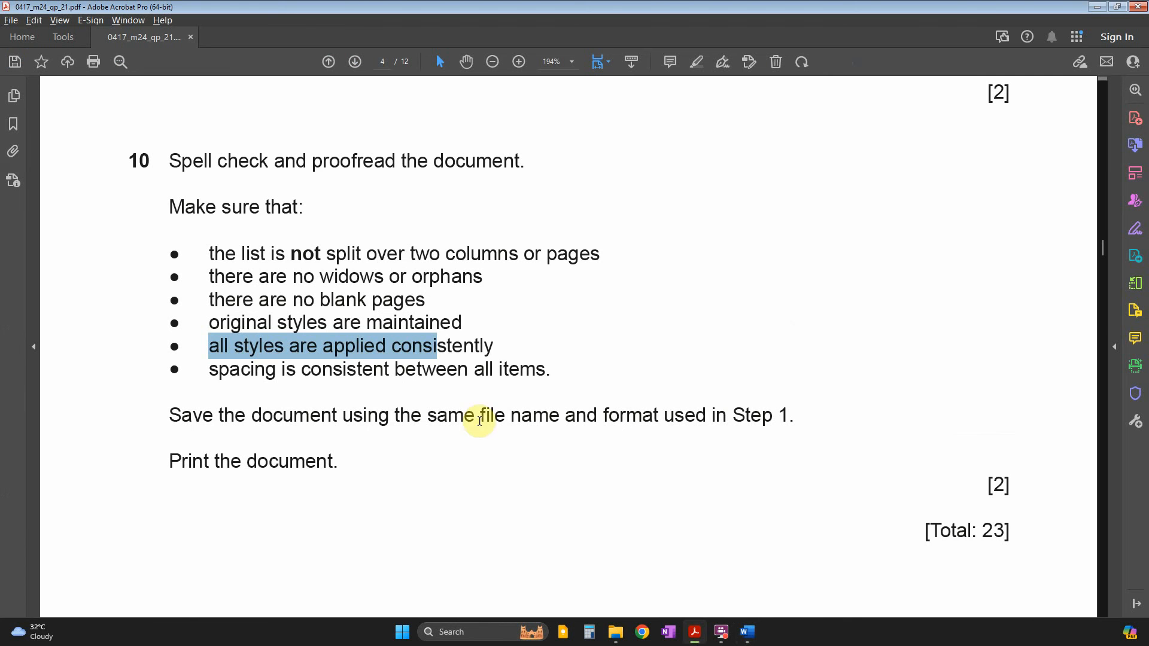
{"action": "left_click_drag", "start_coordinate": [211, 370], "coordinate": [429, 372]}
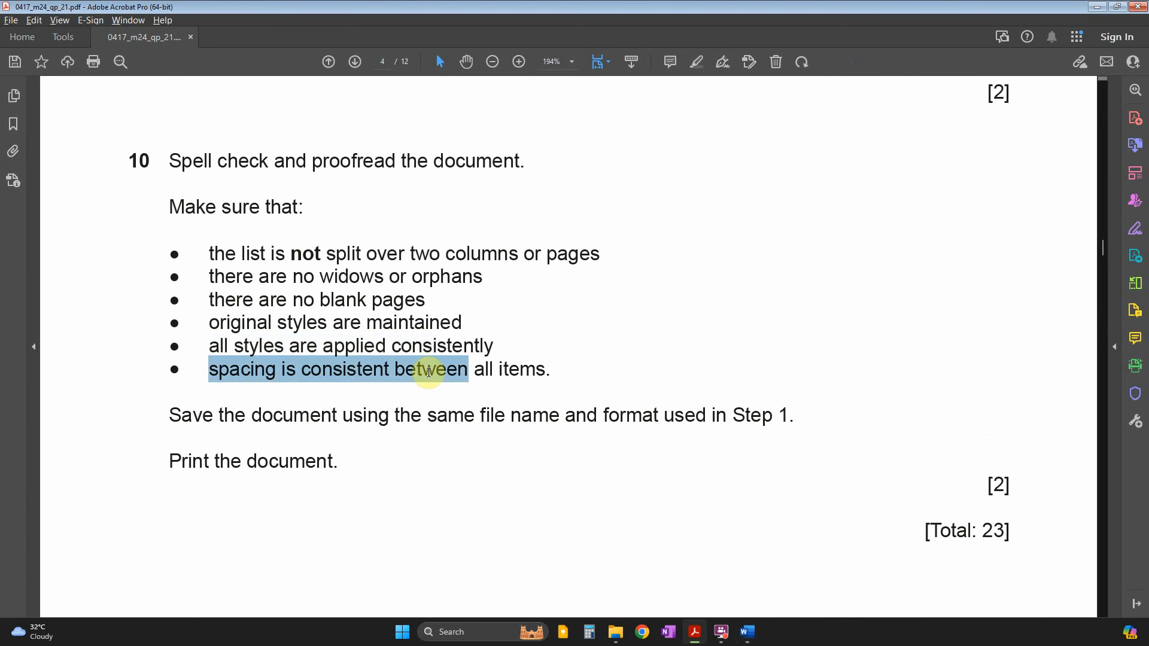
{"action": "key", "text": "alt+Tab"}
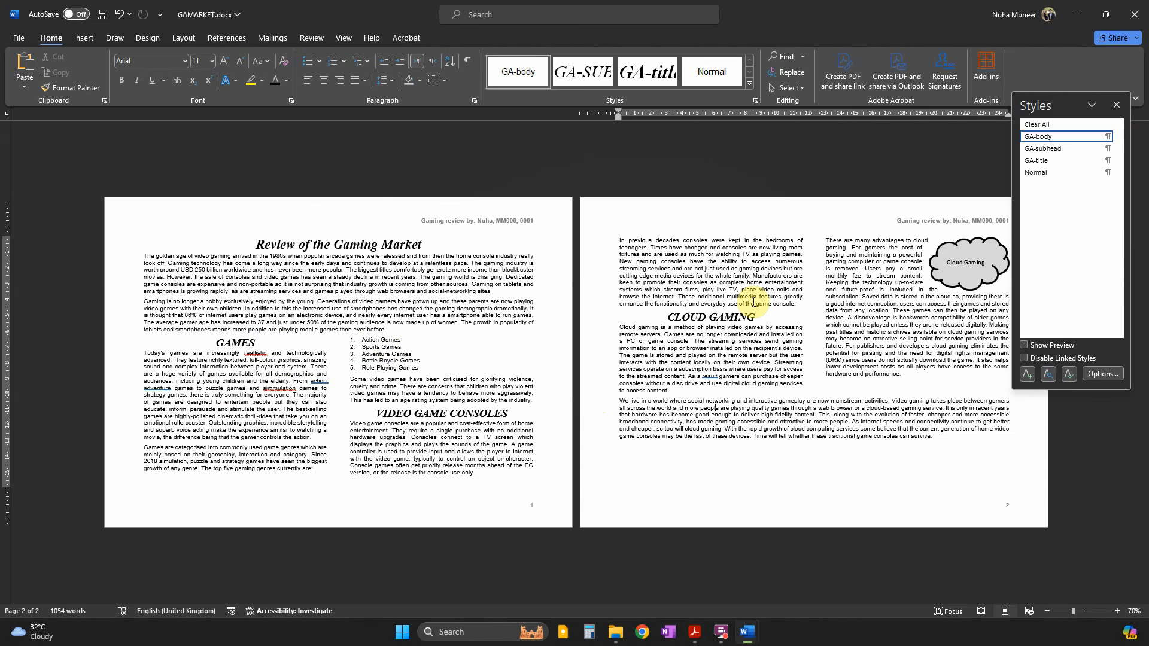
Delete the blank line left below the last paragraph on page 2.
{"action": "left_click", "coordinate": [371, 374]}
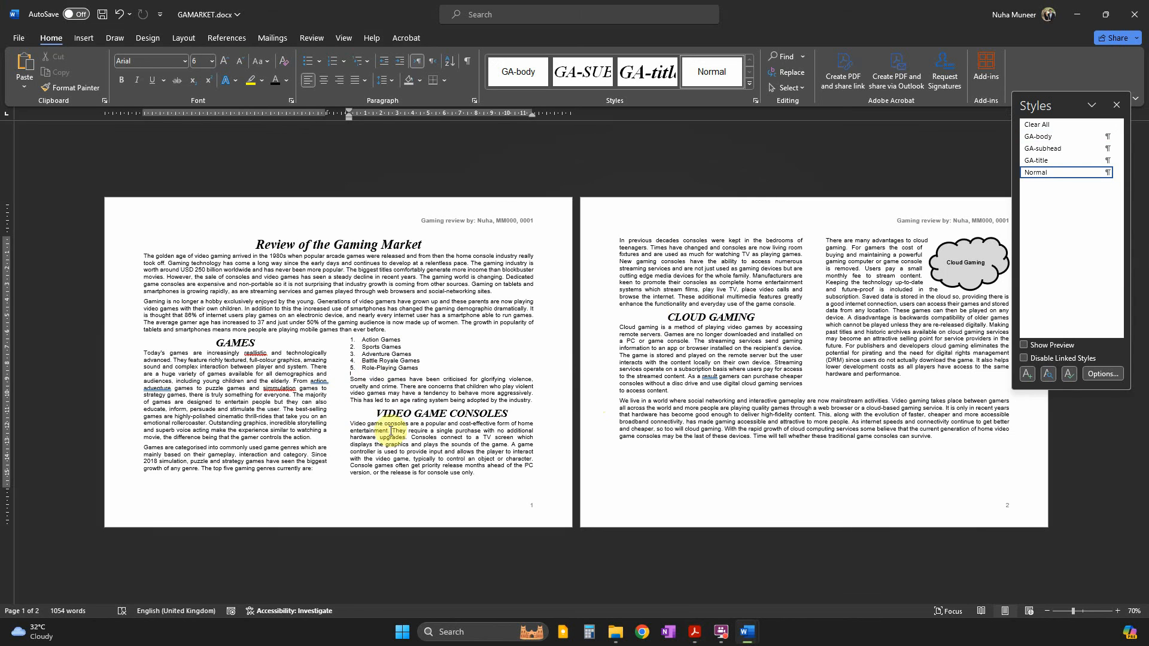
{"action": "scroll", "coordinate": [391, 431], "scroll_direction": "up", "scroll_amount": 5}
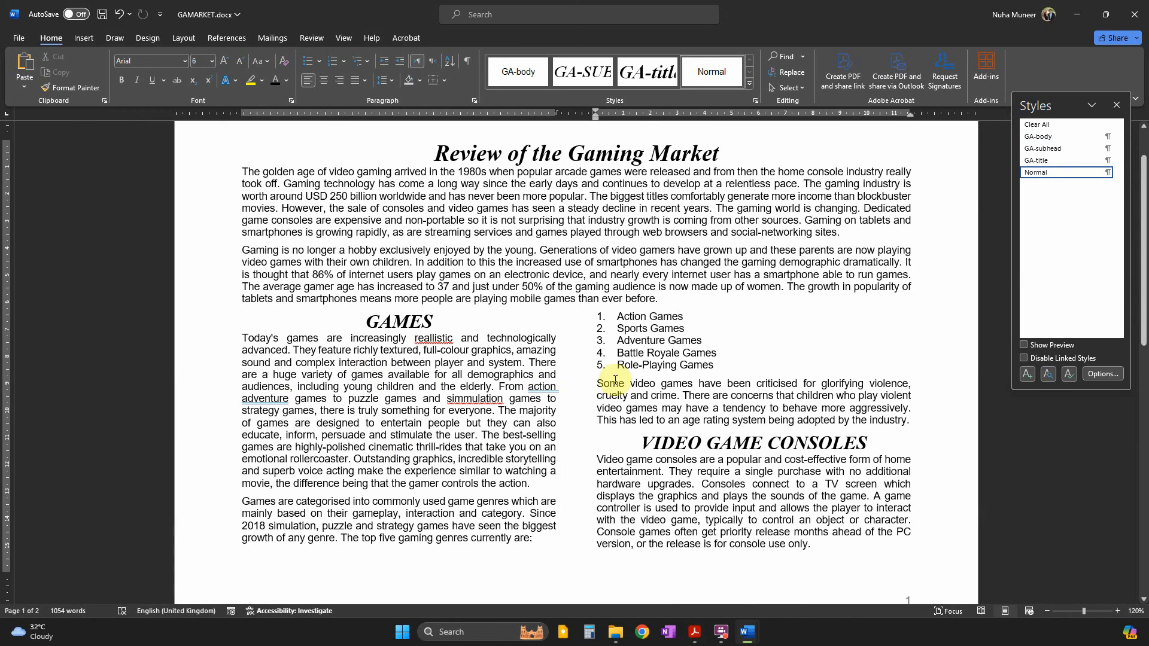
{"action": "scroll", "coordinate": [652, 451], "scroll_direction": "down", "scroll_amount": 5}
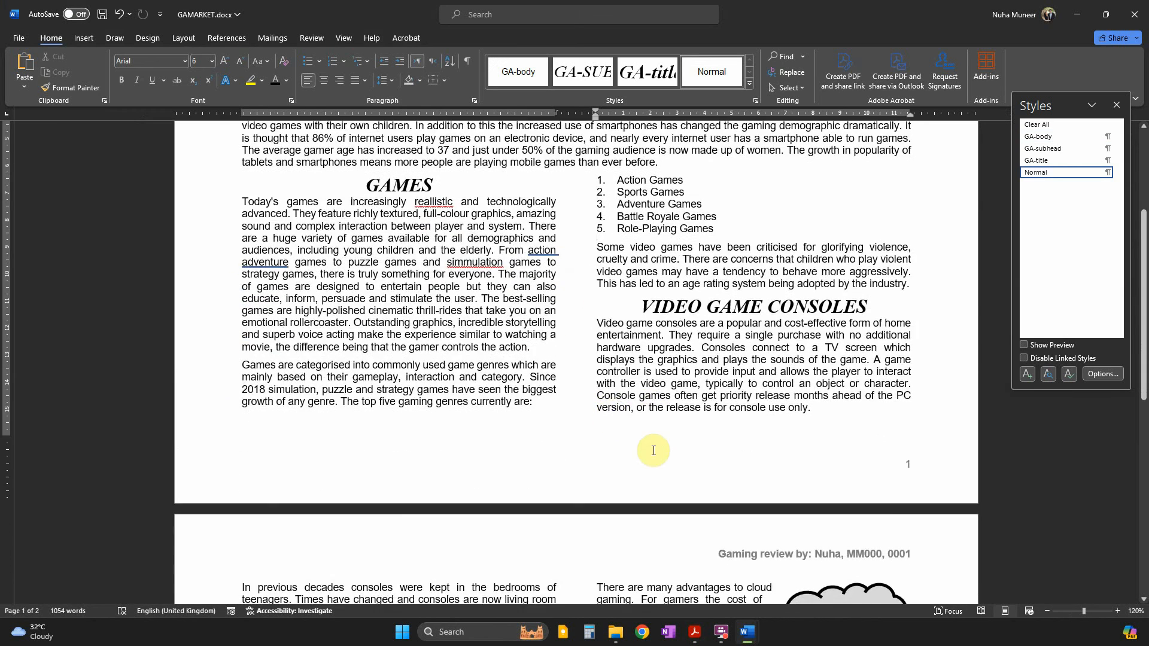
{"action": "scroll", "coordinate": [652, 451], "scroll_direction": "down", "scroll_amount": 7}
{"action": "scroll", "coordinate": [652, 450], "scroll_direction": "up", "scroll_amount": 4}
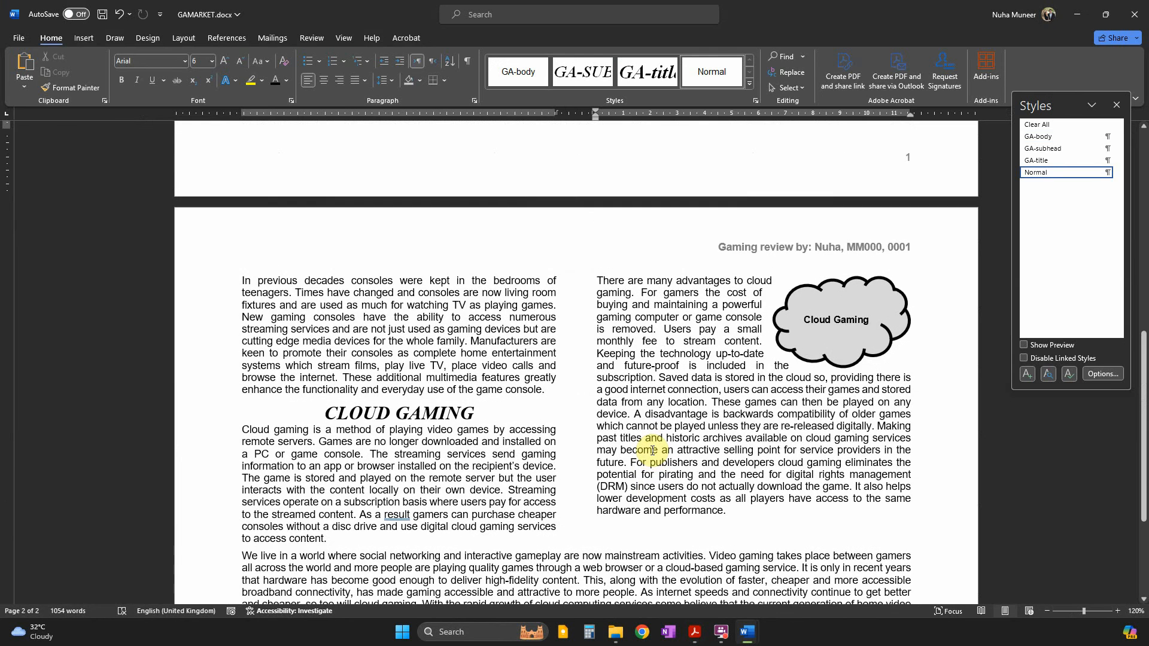
{"action": "scroll", "coordinate": [652, 451], "scroll_direction": "down", "scroll_amount": 3}
{"action": "left_click", "coordinate": [353, 460]}
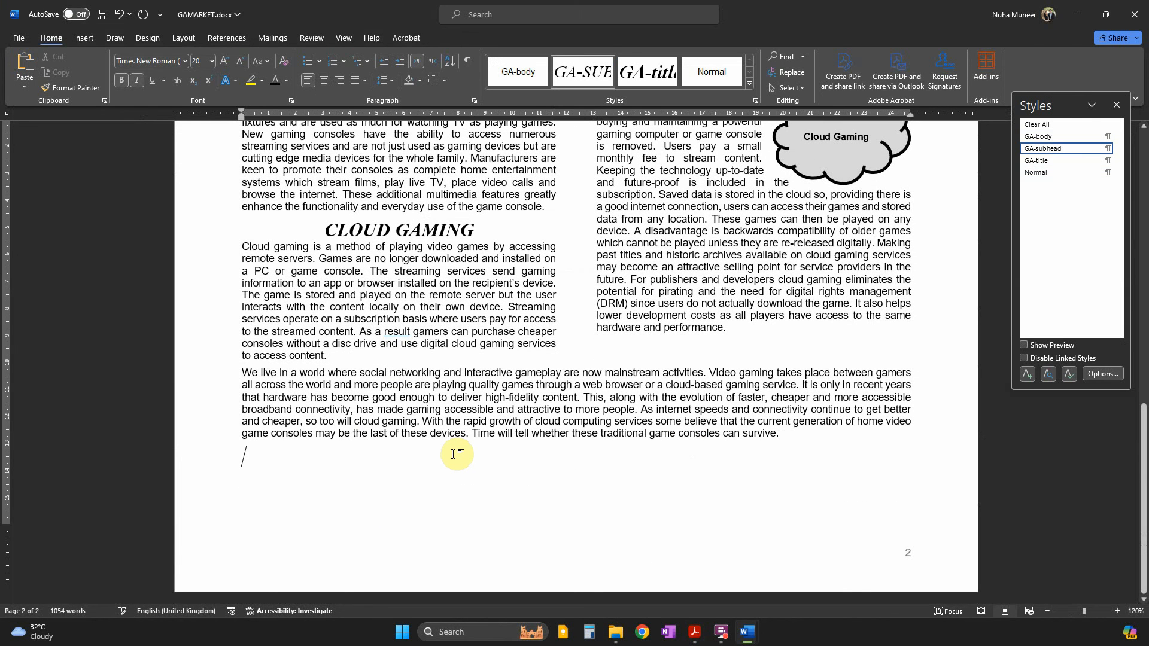
{"action": "key", "text": "BackSpace"}
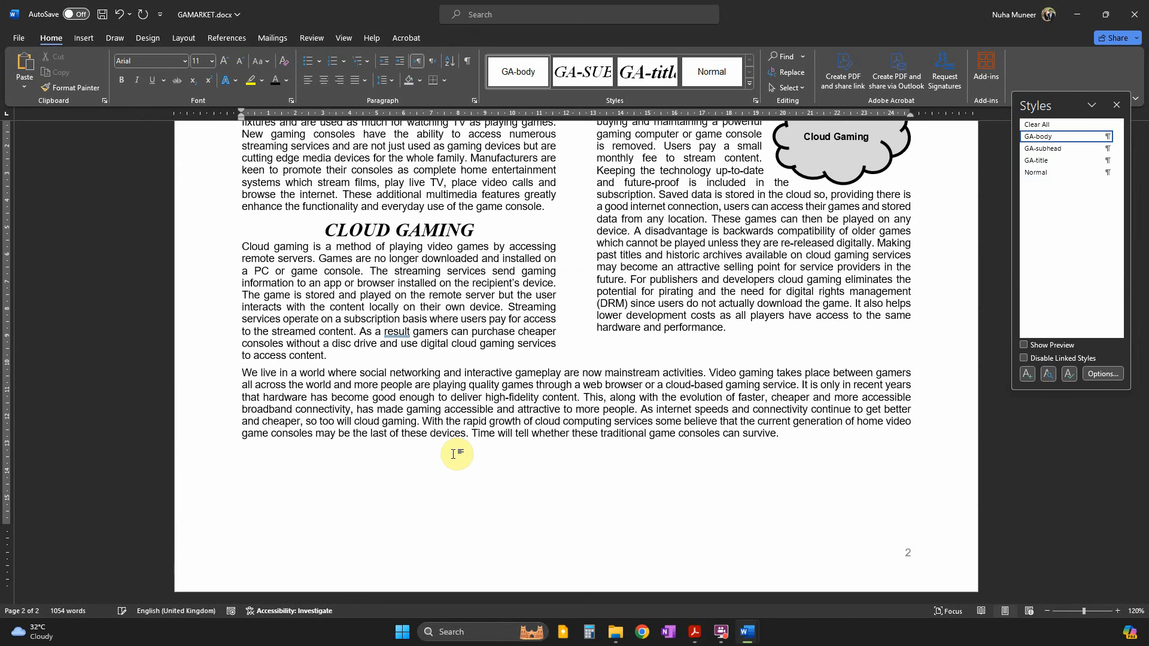
Read the question 10 instruction about saving under the same file name in Acrobat.
{"action": "key", "text": "alt+Tab"}
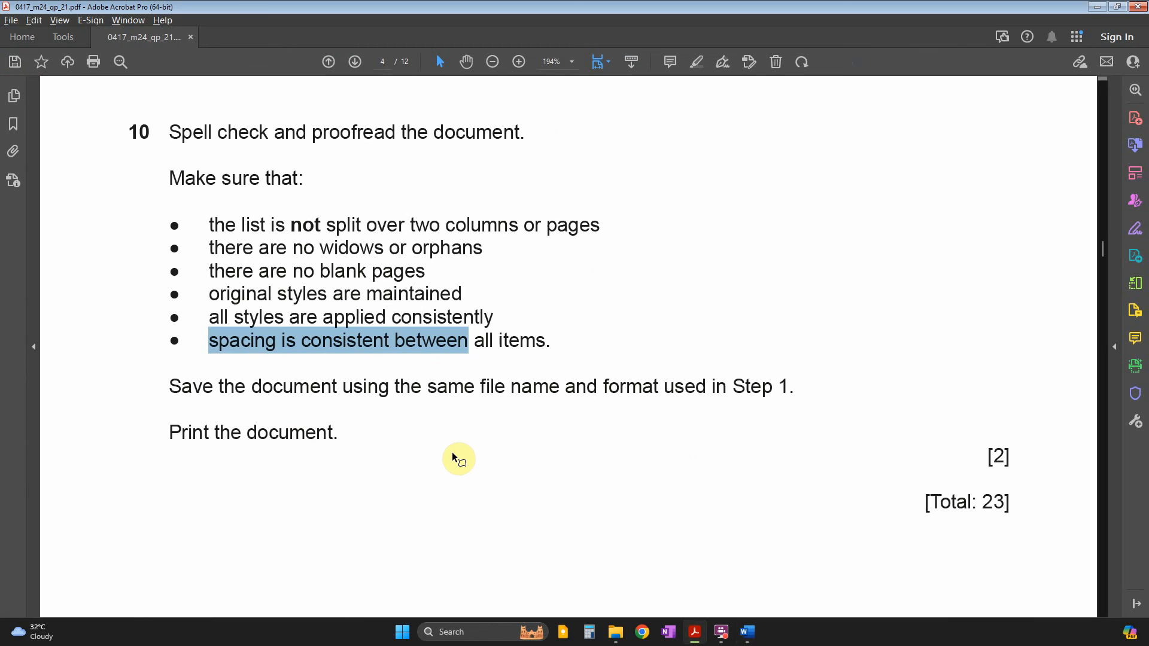
{"action": "left_click_drag", "start_coordinate": [169, 386], "coordinate": [687, 397]}
{"action": "left_click", "coordinate": [815, 386]}
{"action": "left_click_drag", "start_coordinate": [757, 385], "coordinate": [712, 387]}
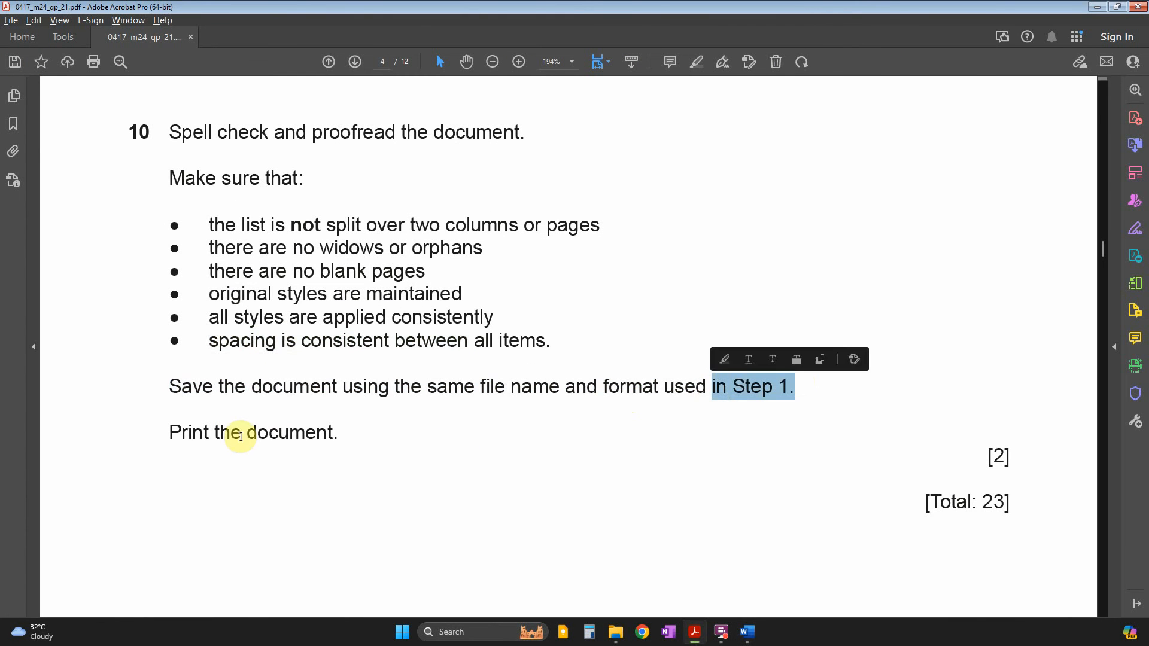
{"action": "key", "text": "alt+Tab"}
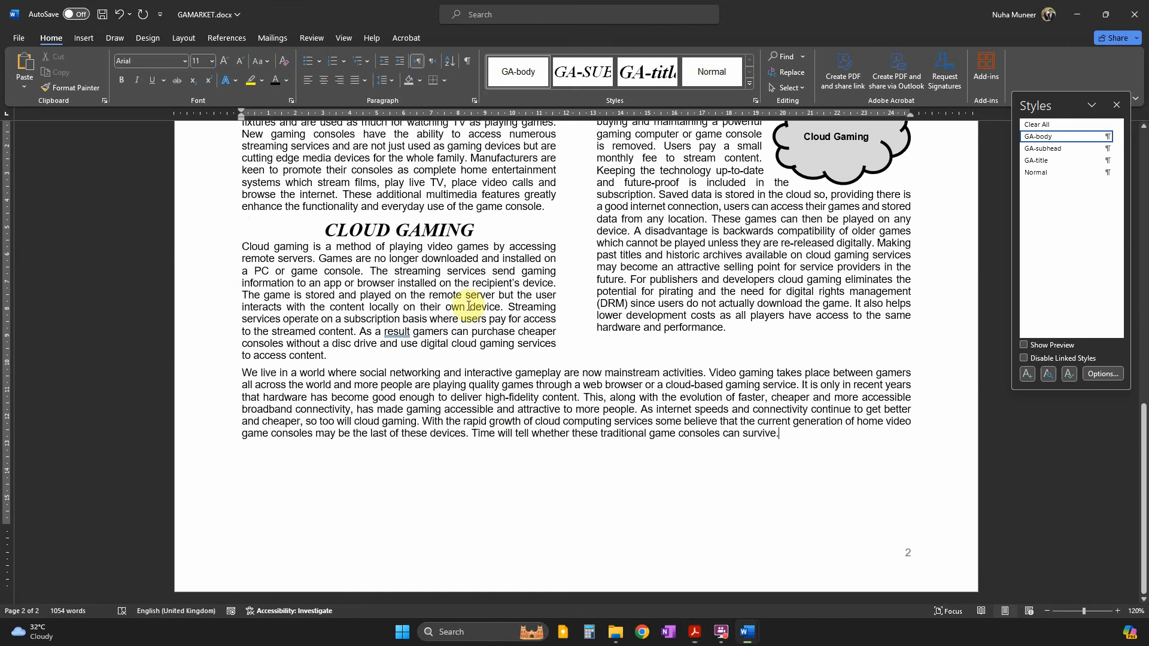
Save GAMARKET.docx, then print it using the Microsoft Print to PDF printer.
{"action": "left_click", "coordinate": [102, 13]}
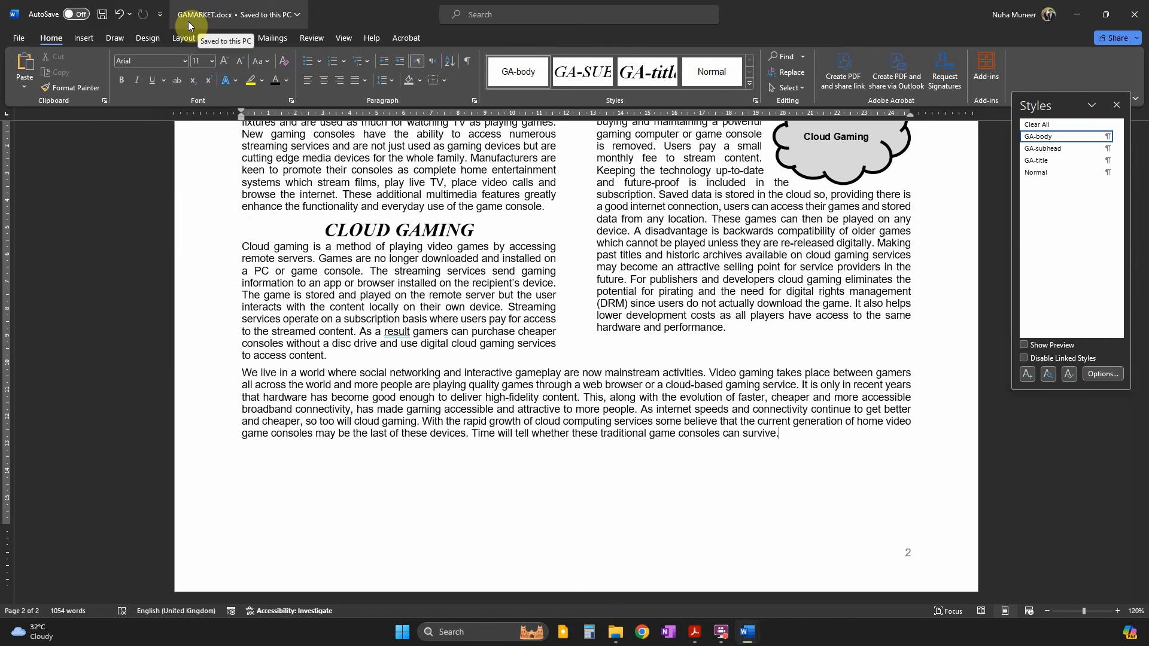
{"action": "scroll", "coordinate": [273, 222], "scroll_direction": "up", "scroll_amount": 5}
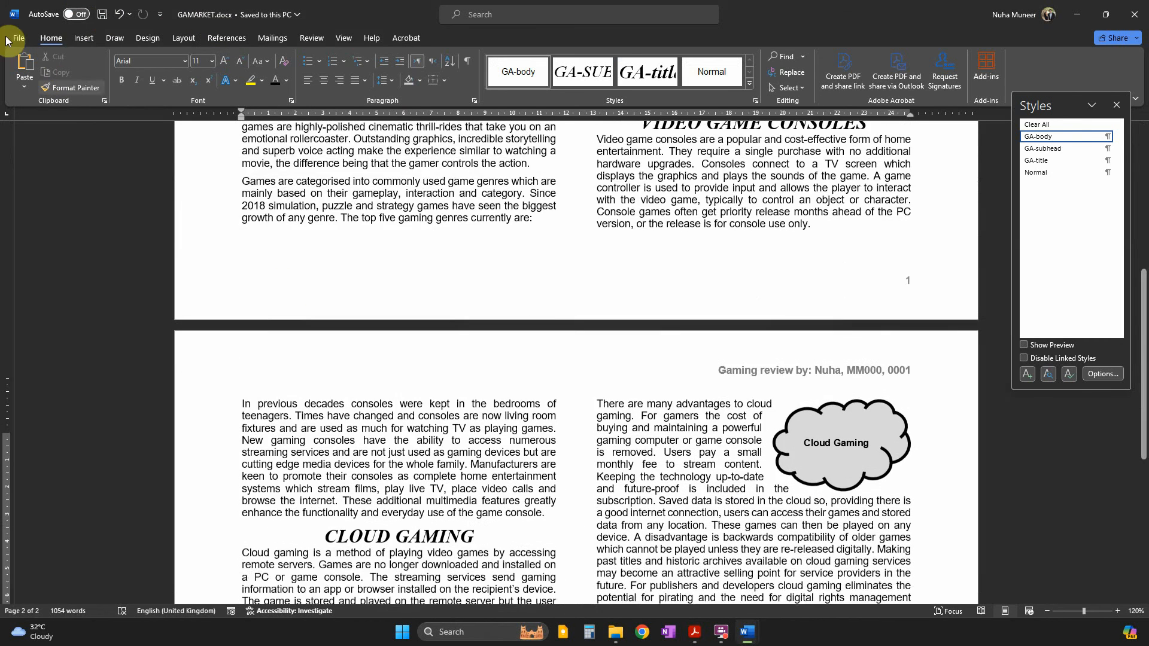
{"action": "left_click", "coordinate": [9, 37]}
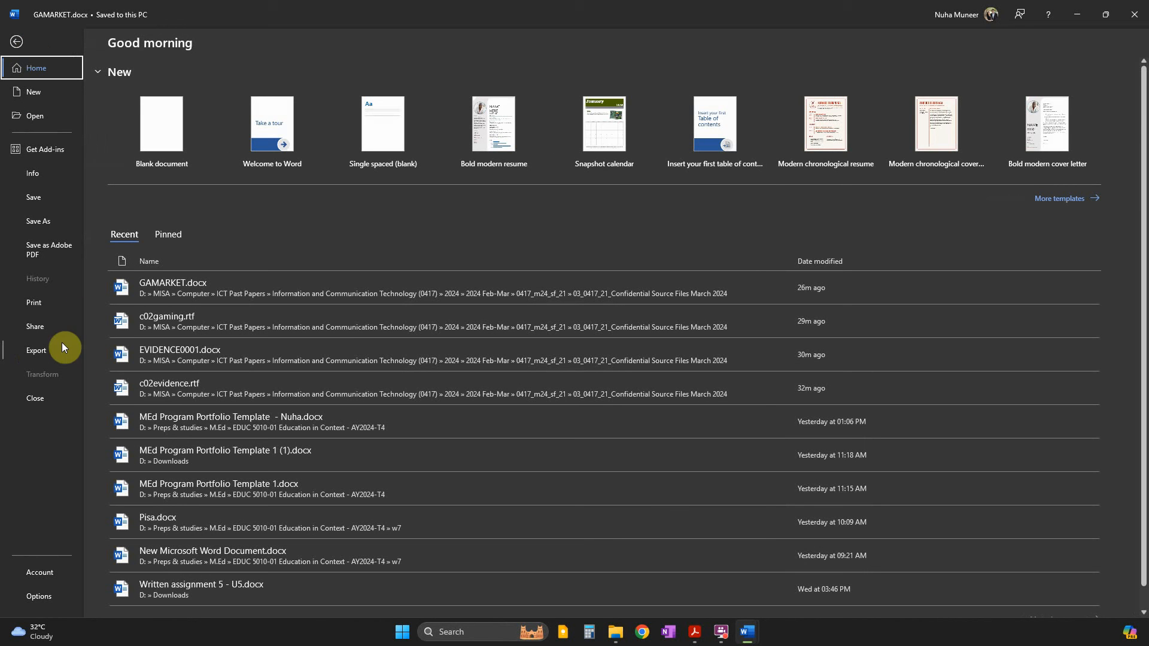
{"action": "left_click", "coordinate": [31, 306]}
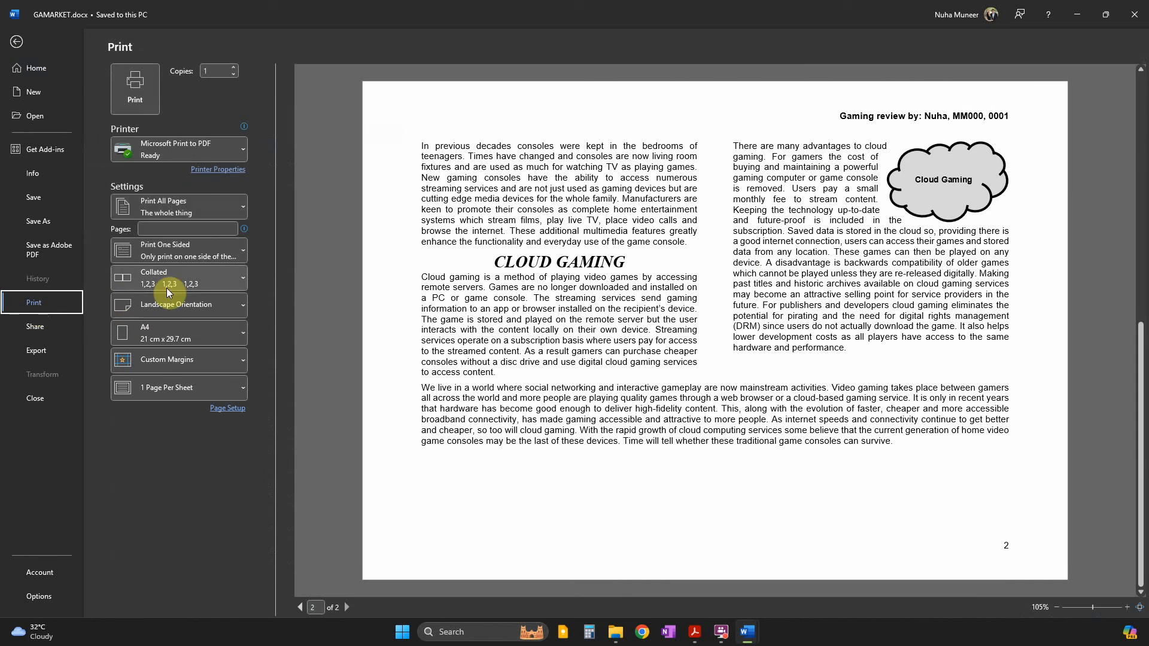
{"action": "left_click", "coordinate": [181, 149]}
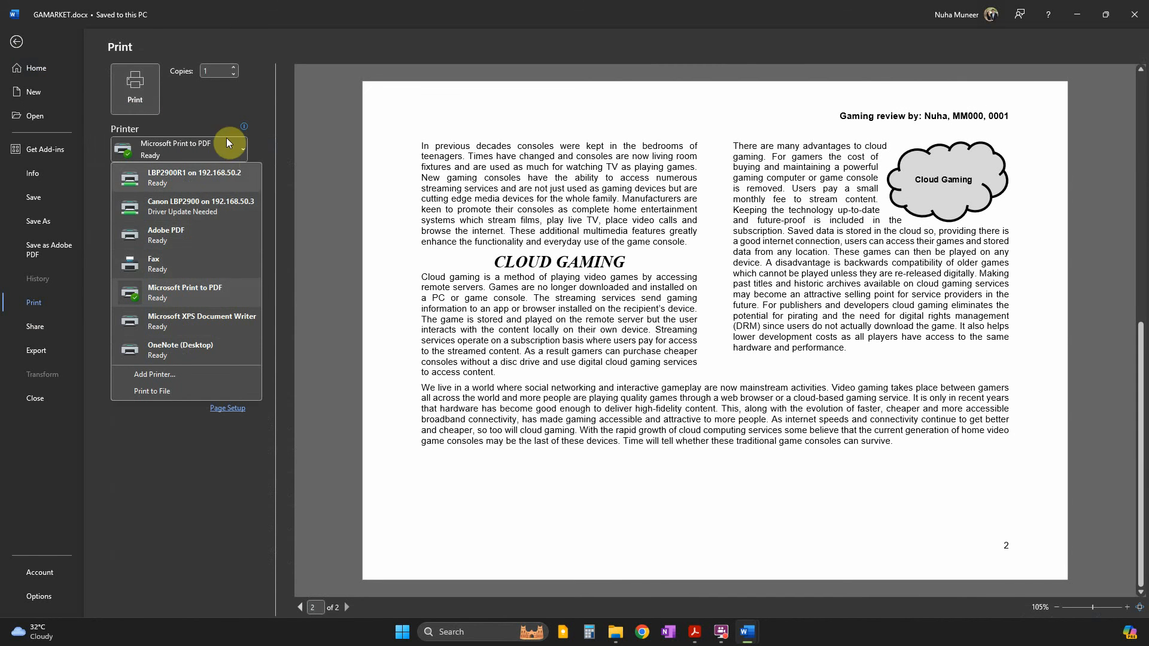
{"action": "left_click", "coordinate": [214, 149]}
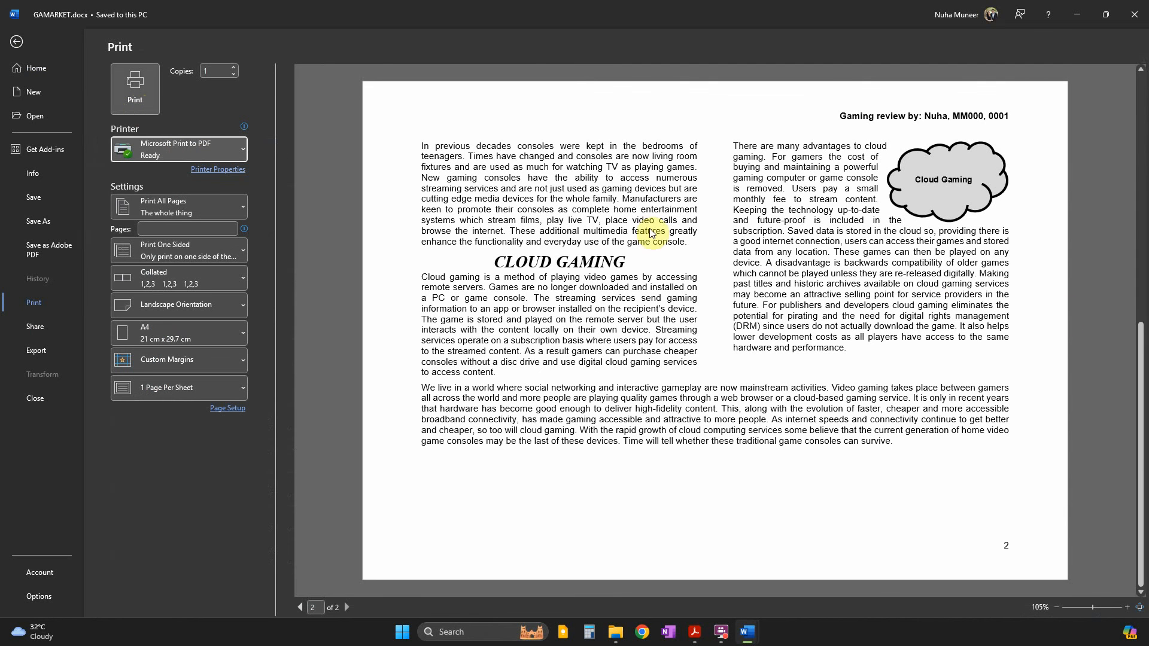
{"action": "left_click", "coordinate": [140, 100]}
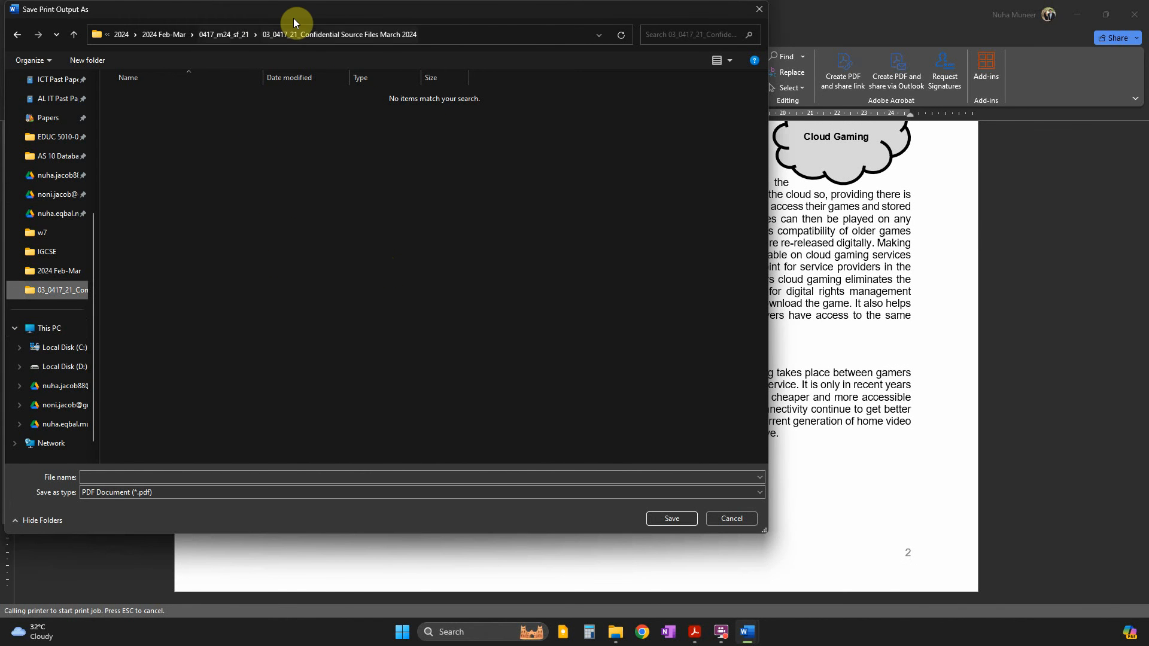
Save the printout as GAMARKET.pdf and confirm it in the Confidential Source Files folder.
{"action": "left_click_drag", "start_coordinate": [293, 18], "coordinate": [416, 47]}
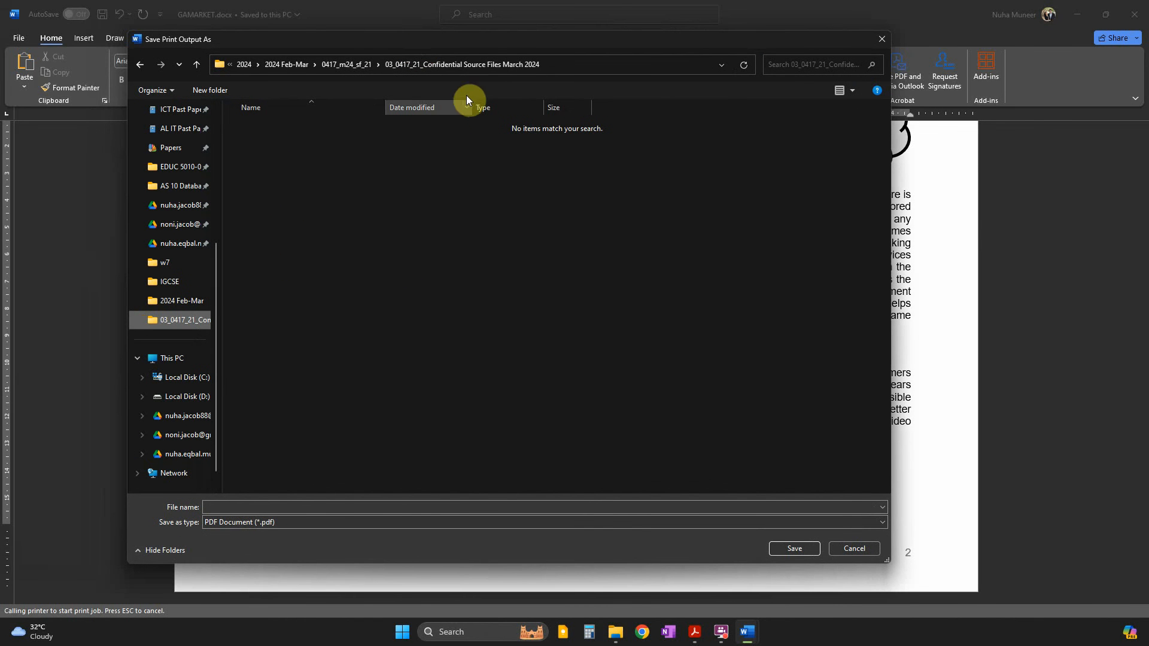
{"action": "left_click", "coordinate": [231, 508]}
{"action": "type", "text": "GAM"}
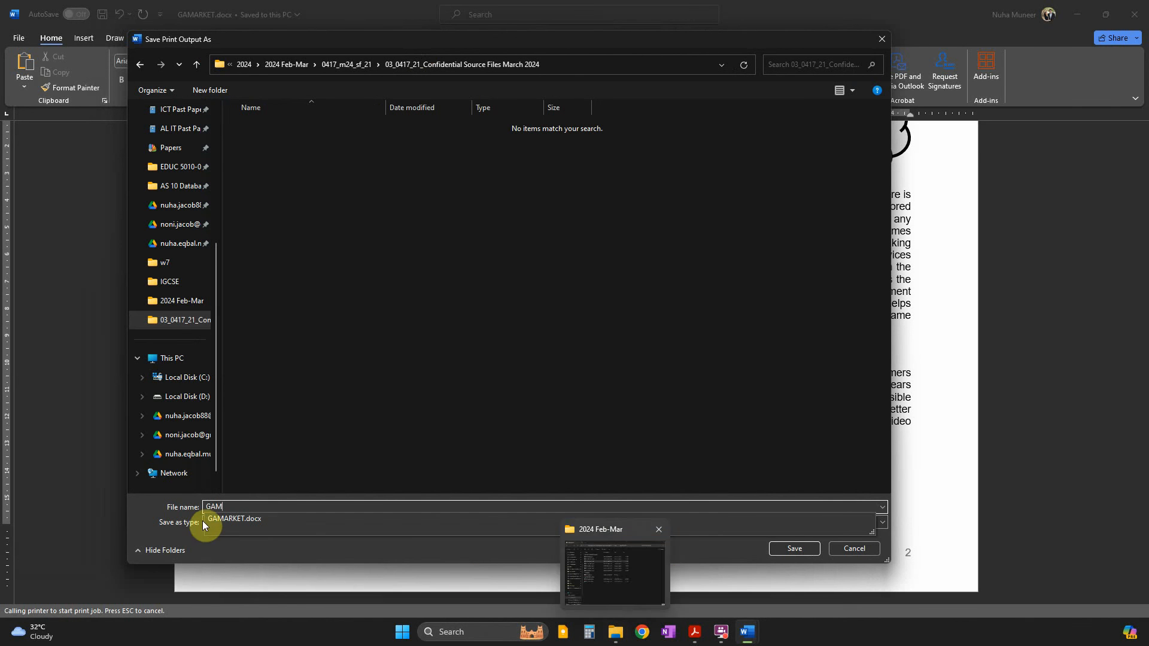
{"action": "left_click", "coordinate": [251, 518]}
{"action": "left_click", "coordinate": [272, 506]}
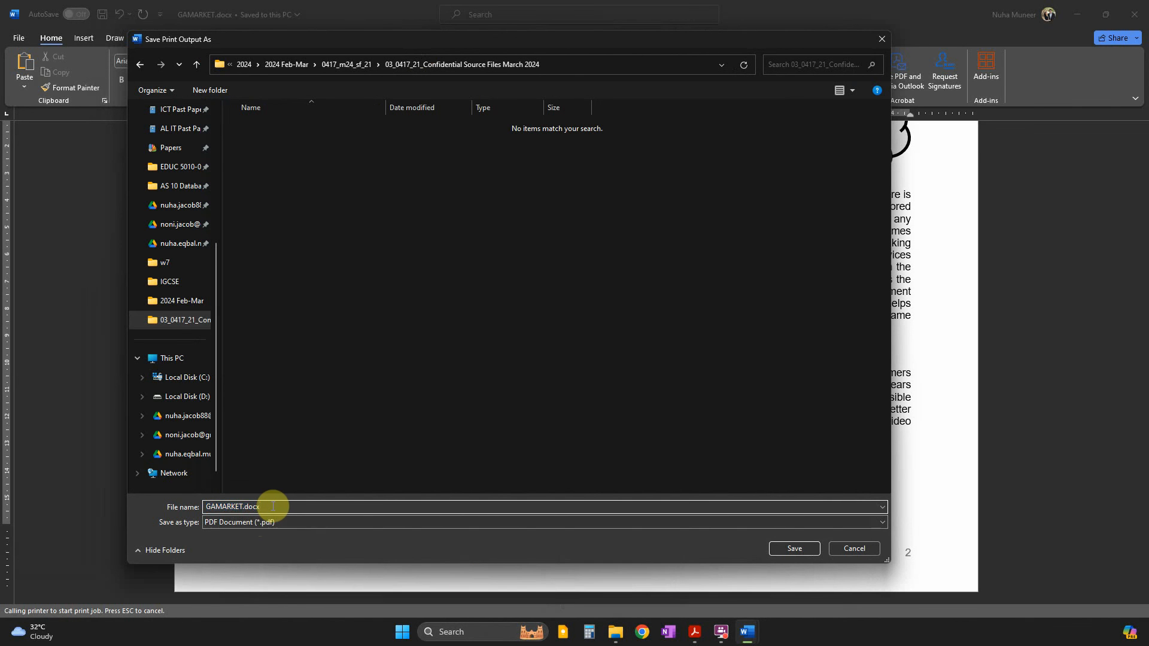
{"action": "key", "text": "BackSpace"}
{"action": "key", "text": "BackSpace"}
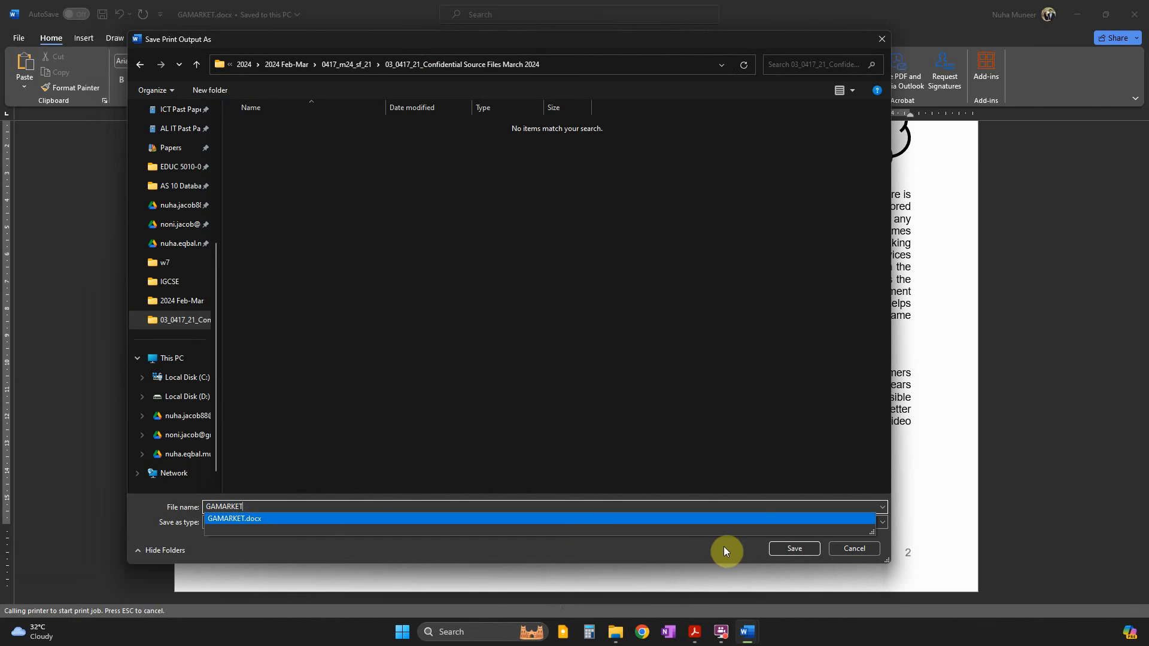
{"action": "left_click", "coordinate": [782, 546]}
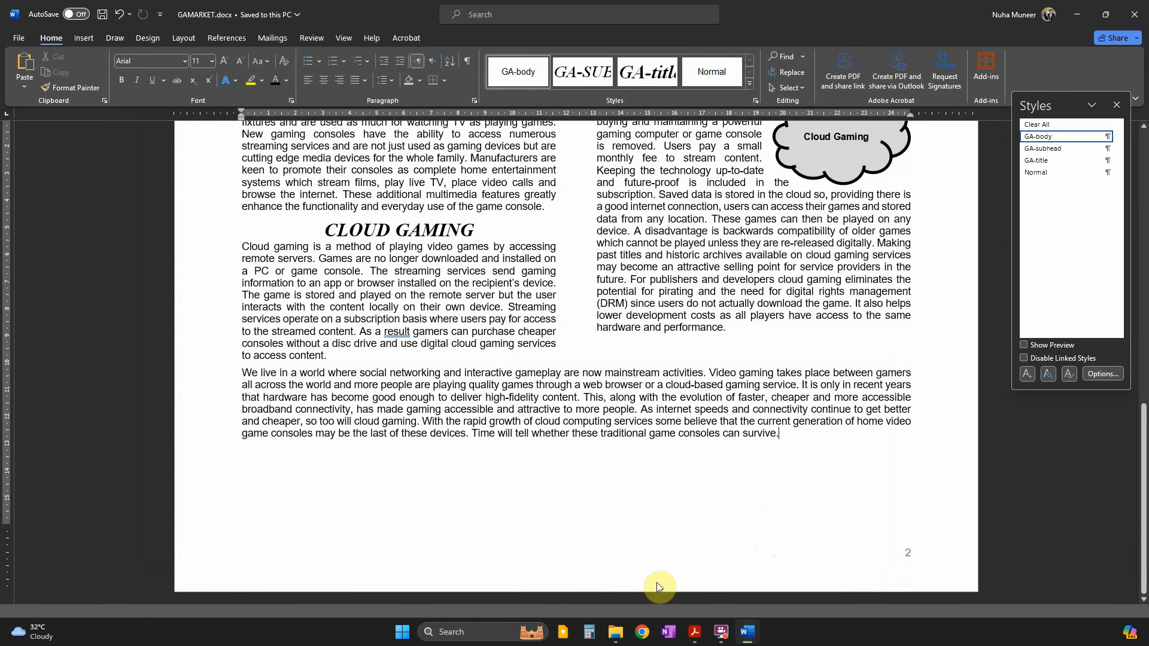
{"action": "left_click", "coordinate": [615, 632]}
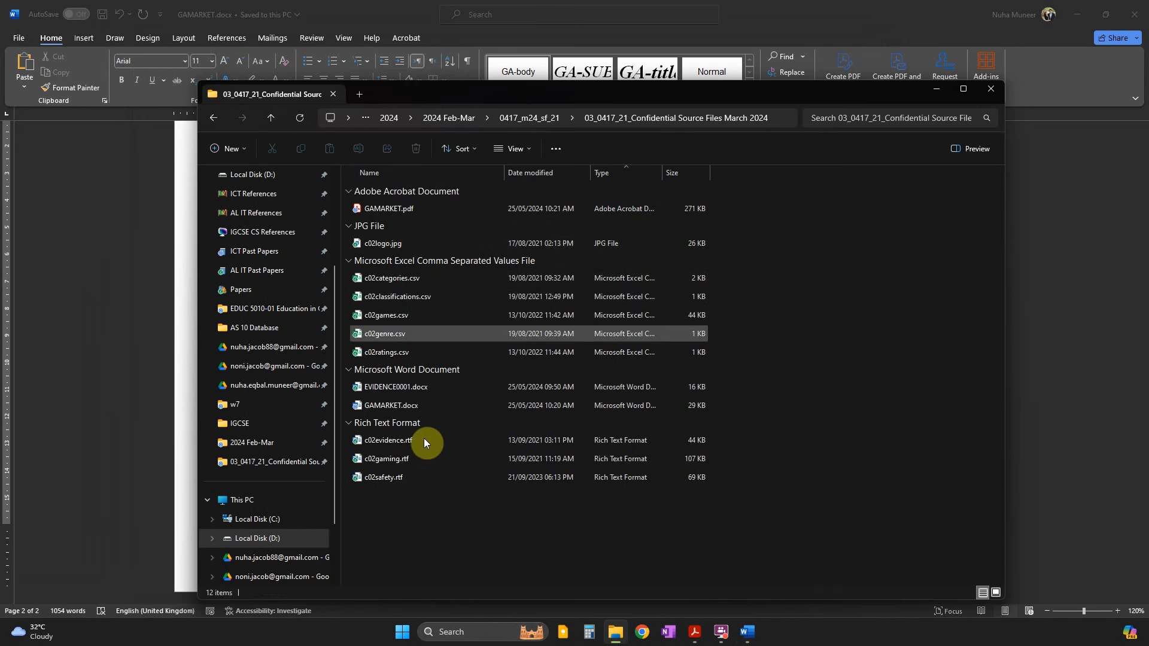
{"action": "left_click", "coordinate": [390, 210]}
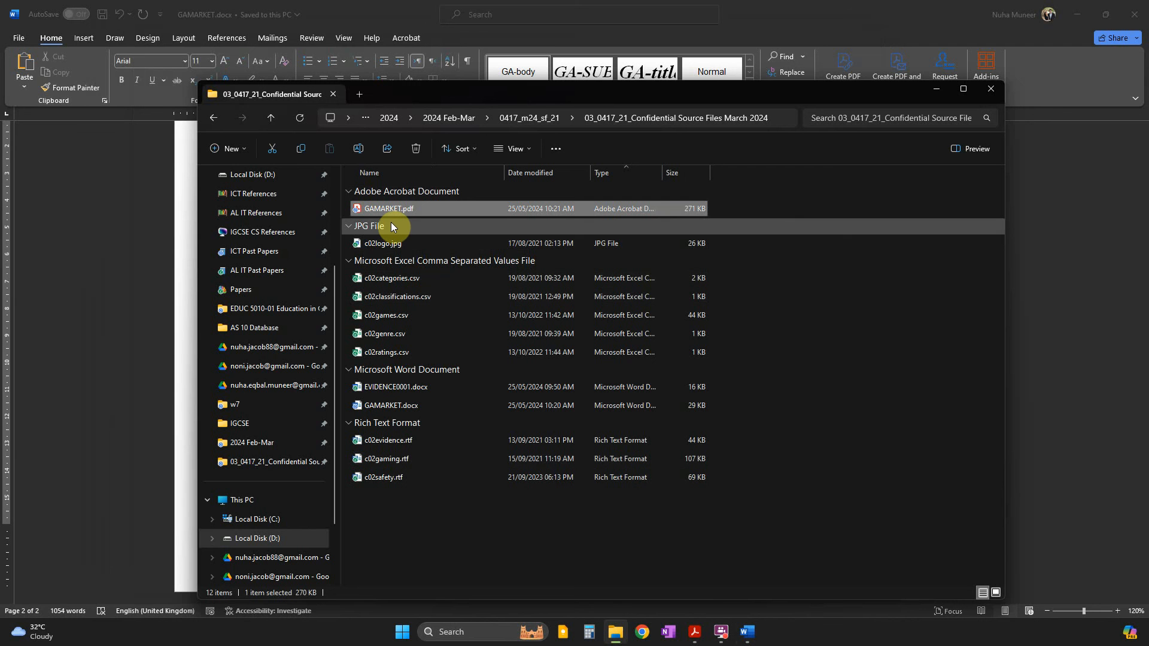